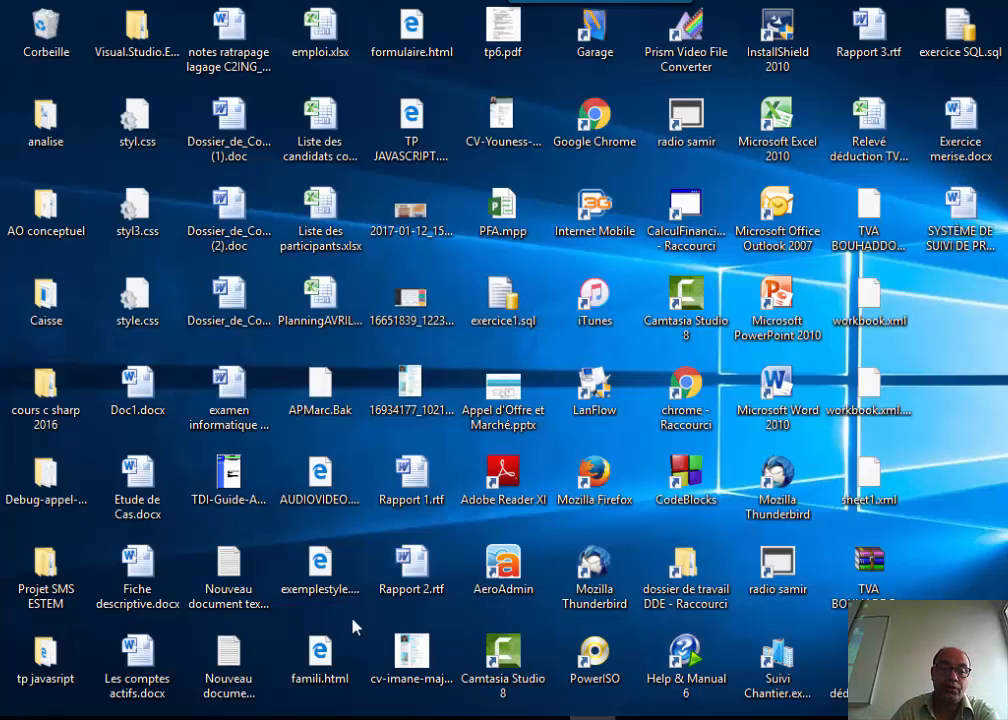
Launch Microsoft Office Access 2007 by searching the Start menu for 'acces'.
{"action": "key", "text": "super"}
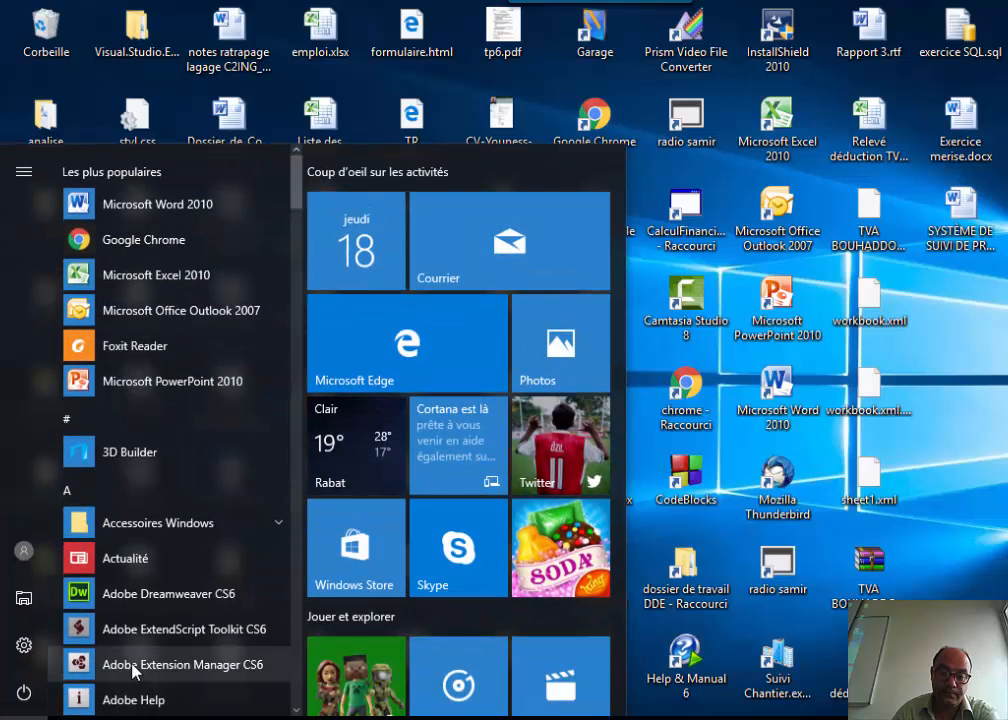
{"action": "left_click", "coordinate": [123, 695]}
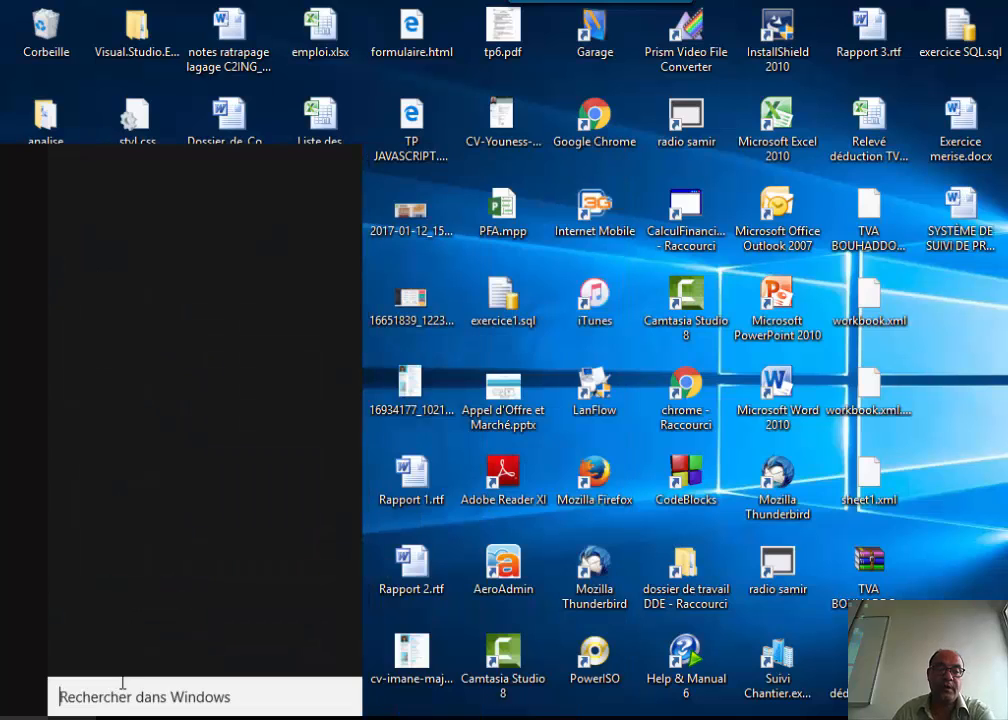
{"action": "type", "text": "a"}
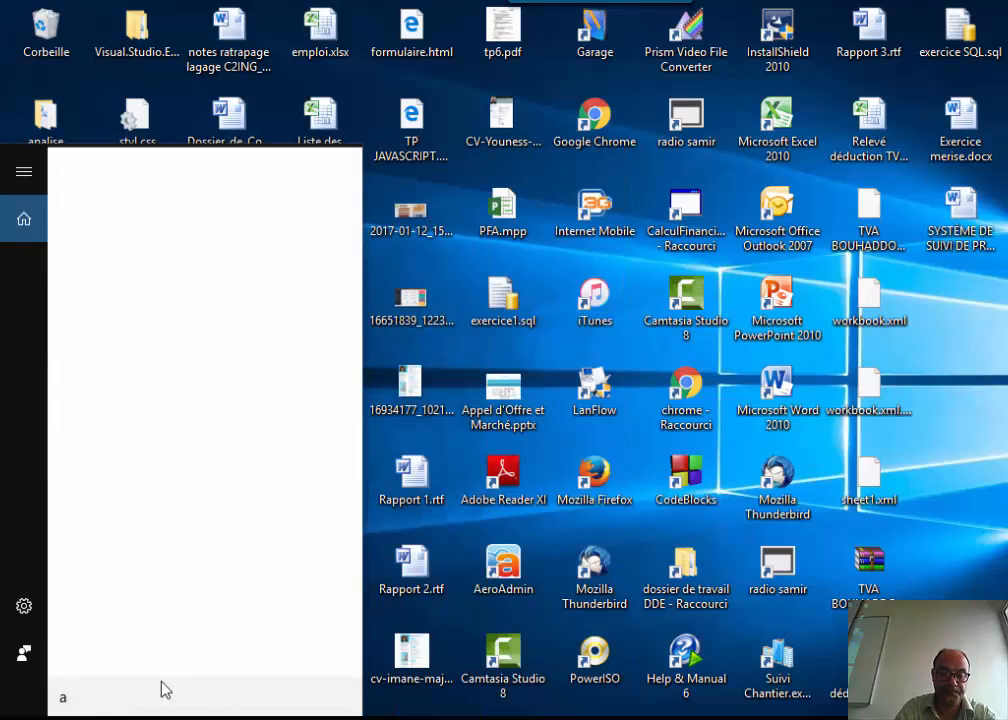
{"action": "type", "text": "cces"}
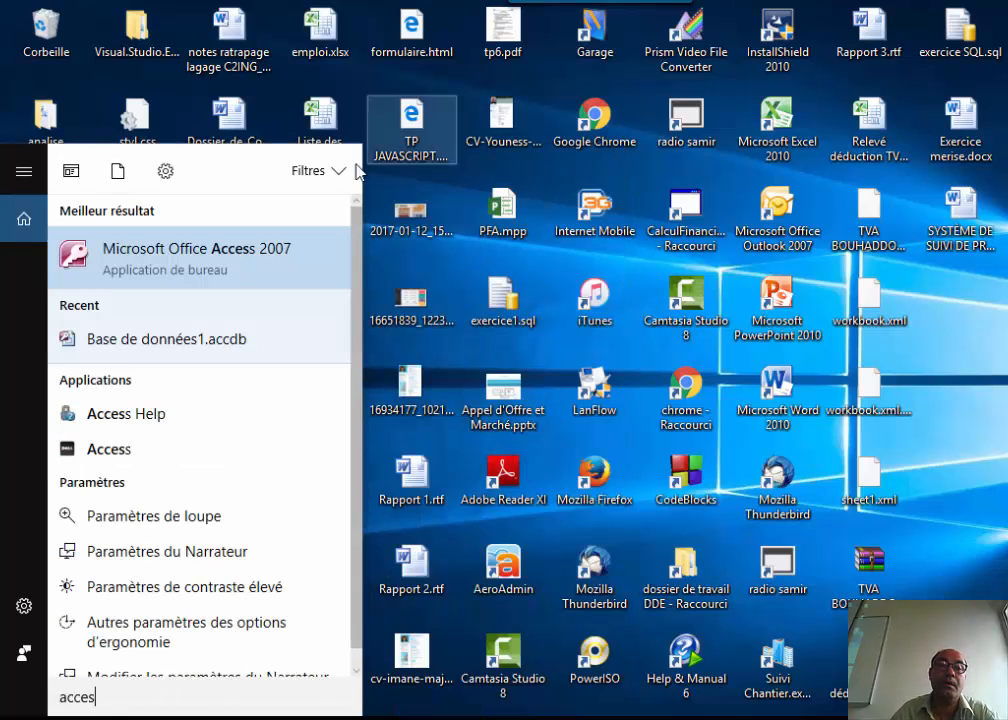
{"action": "left_click", "coordinate": [247, 262]}
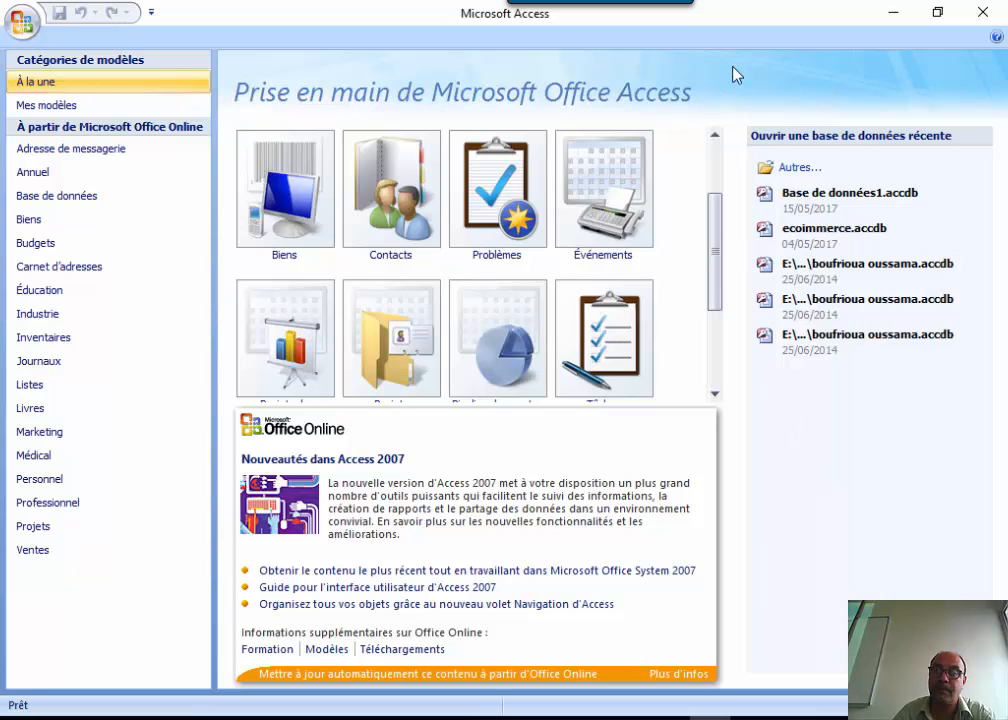
Cancel the Open dialog and show the blank database pane proposing Base de données2.accdb.
{"action": "left_click", "coordinate": [799, 170]}
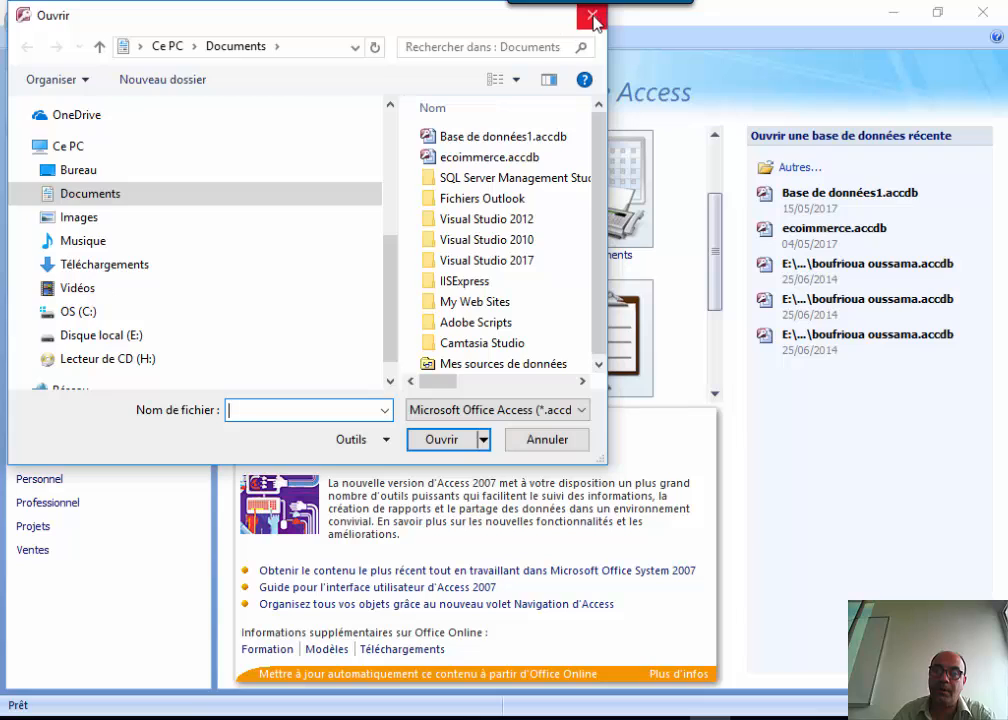
{"action": "left_click", "coordinate": [592, 16]}
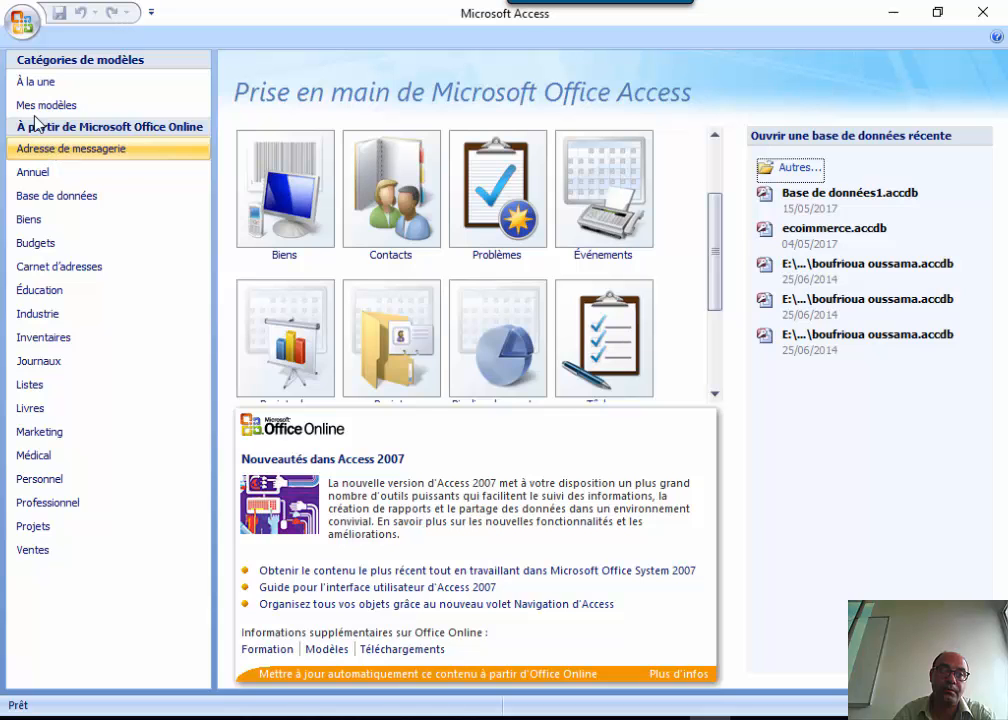
{"action": "left_click", "coordinate": [23, 22]}
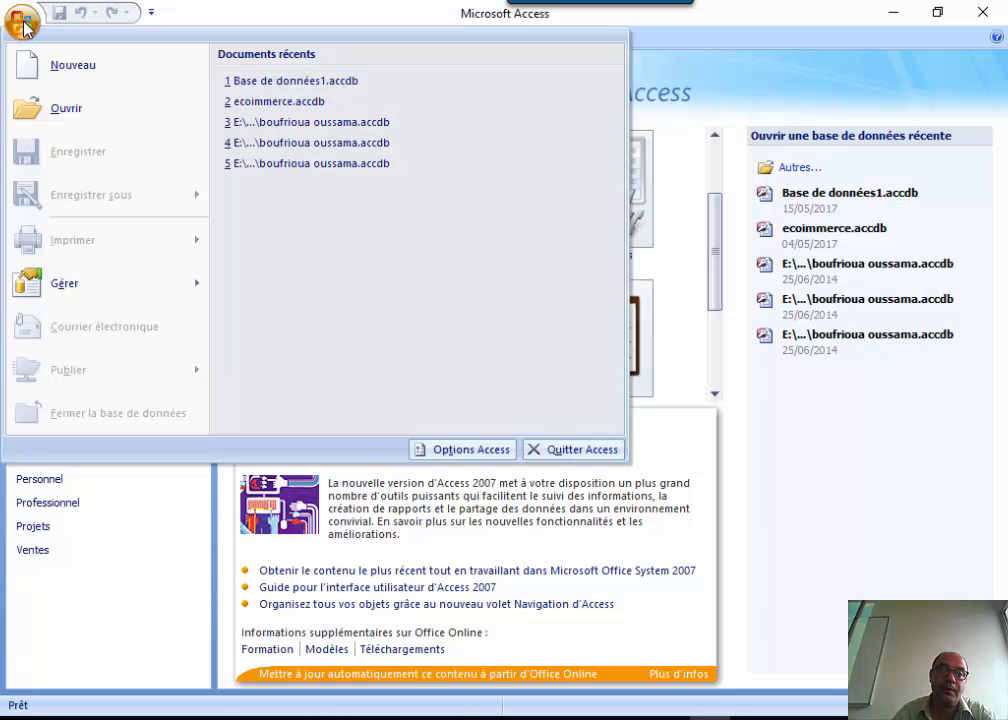
{"action": "left_click", "coordinate": [70, 62]}
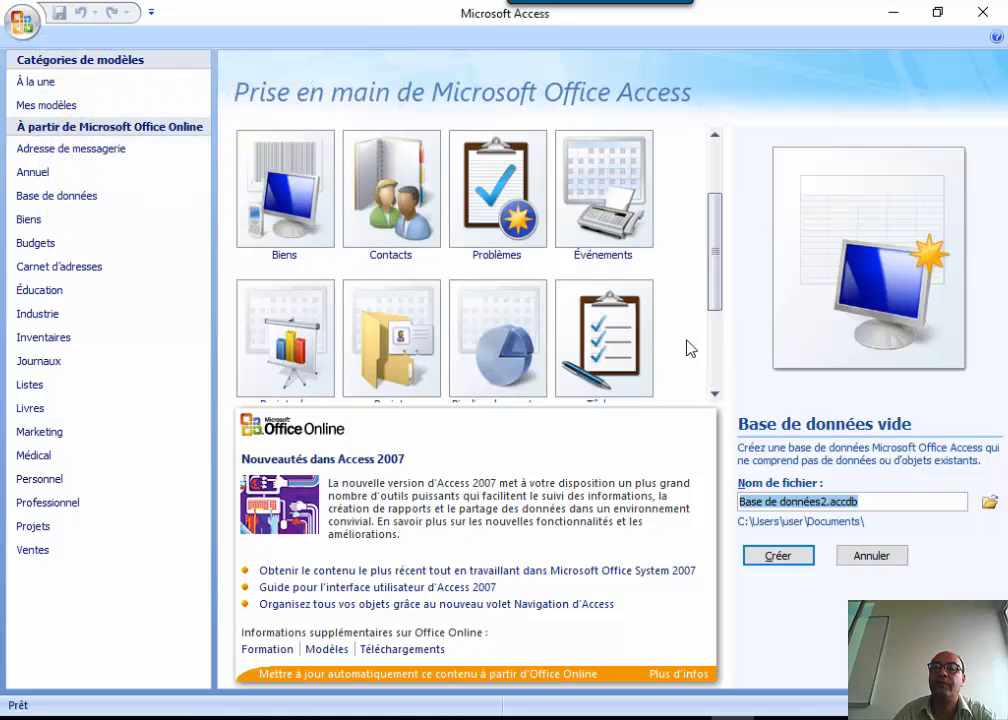
{"action": "left_click", "coordinate": [21, 22]}
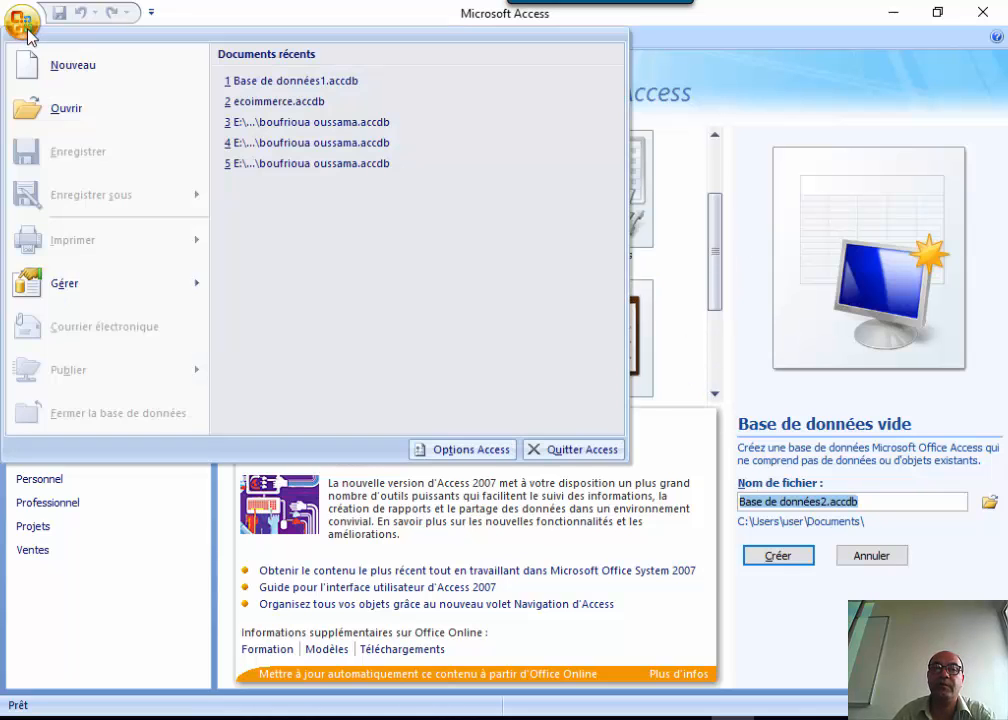
{"action": "left_click", "coordinate": [808, 117]}
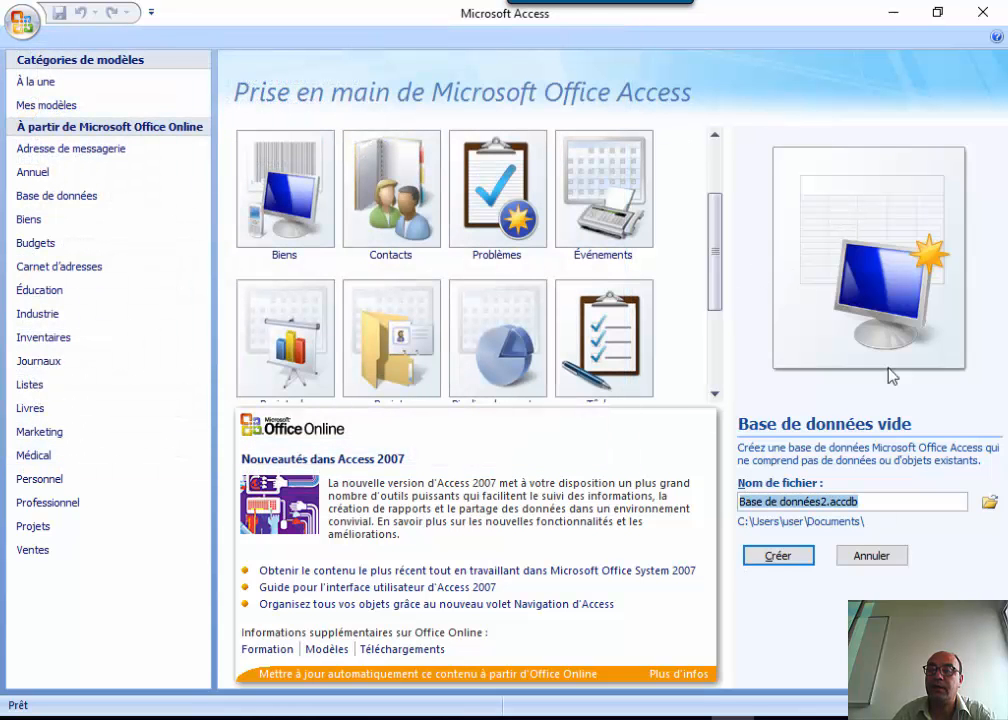
Replace 'Base de données2' with 'scolarite' in the file name, keeping the .accdb extension.
{"action": "left_click", "coordinate": [883, 501]}
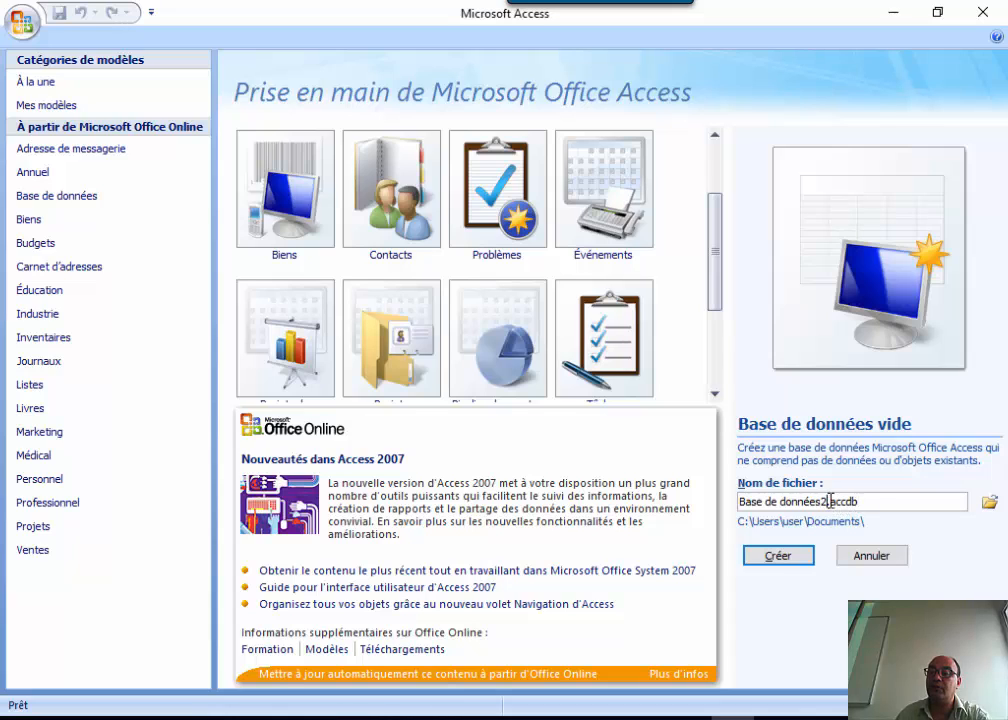
{"action": "left_click_drag", "start_coordinate": [827, 501], "coordinate": [889, 497]}
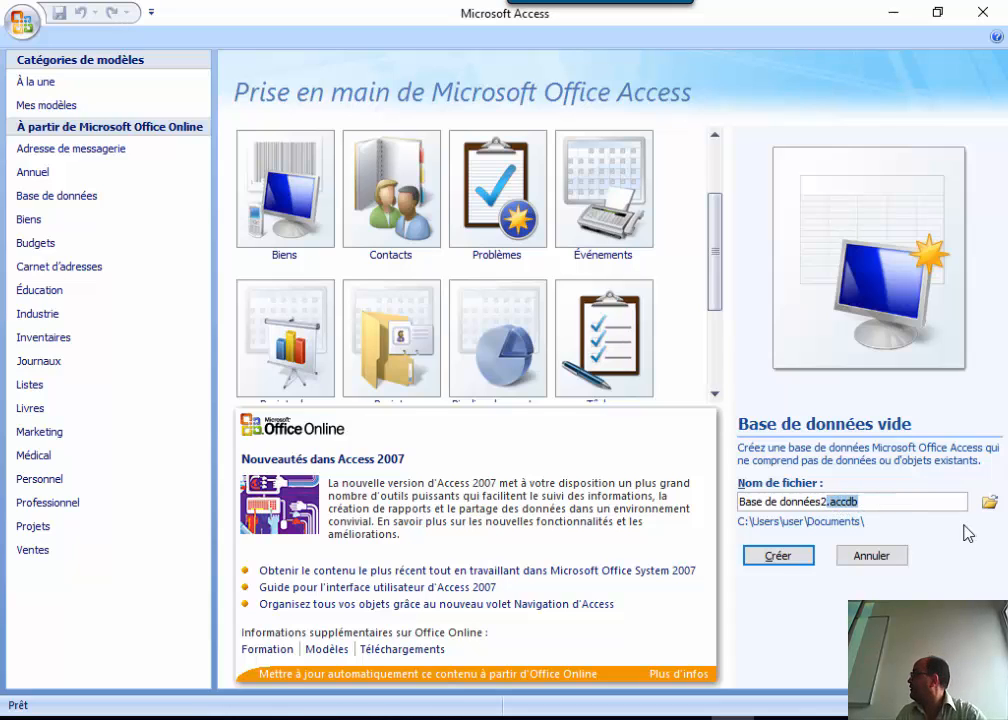
{"action": "left_click", "coordinate": [828, 502]}
{"action": "left_click_drag", "start_coordinate": [828, 502], "coordinate": [740, 505]}
{"action": "type", "text": "sco"}
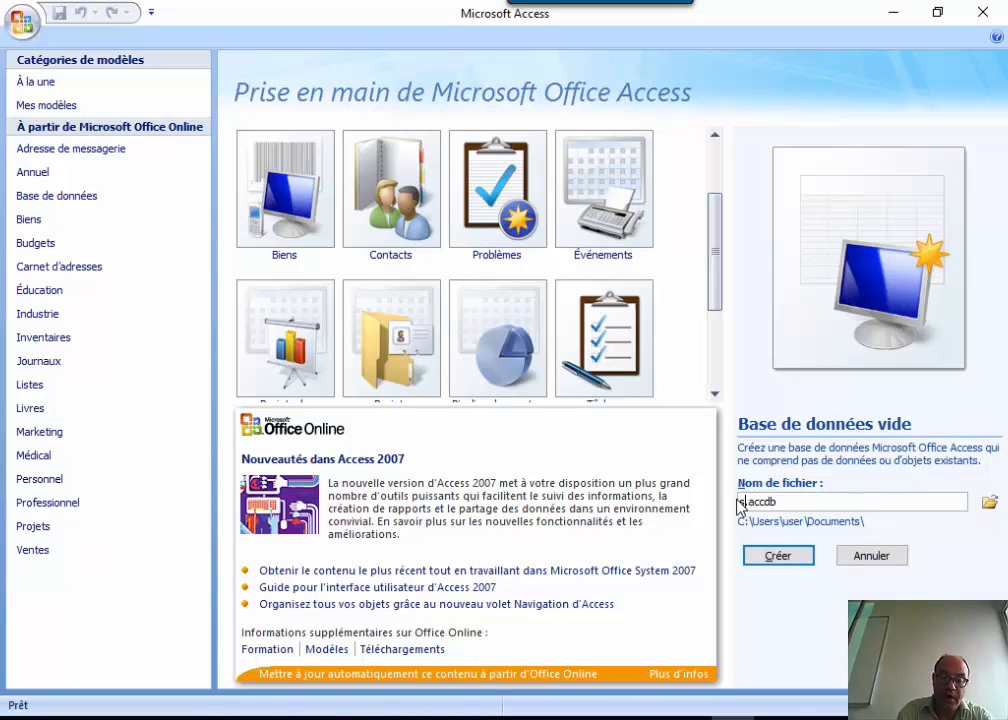
{"action": "type", "text": "lar"}
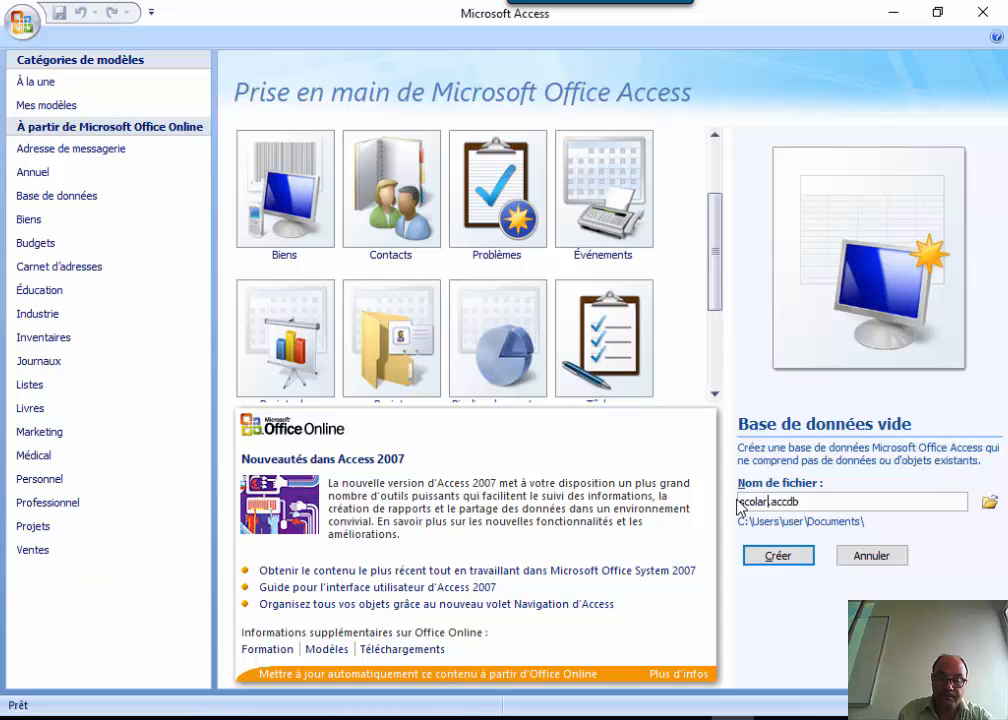
{"action": "type", "text": "ite"}
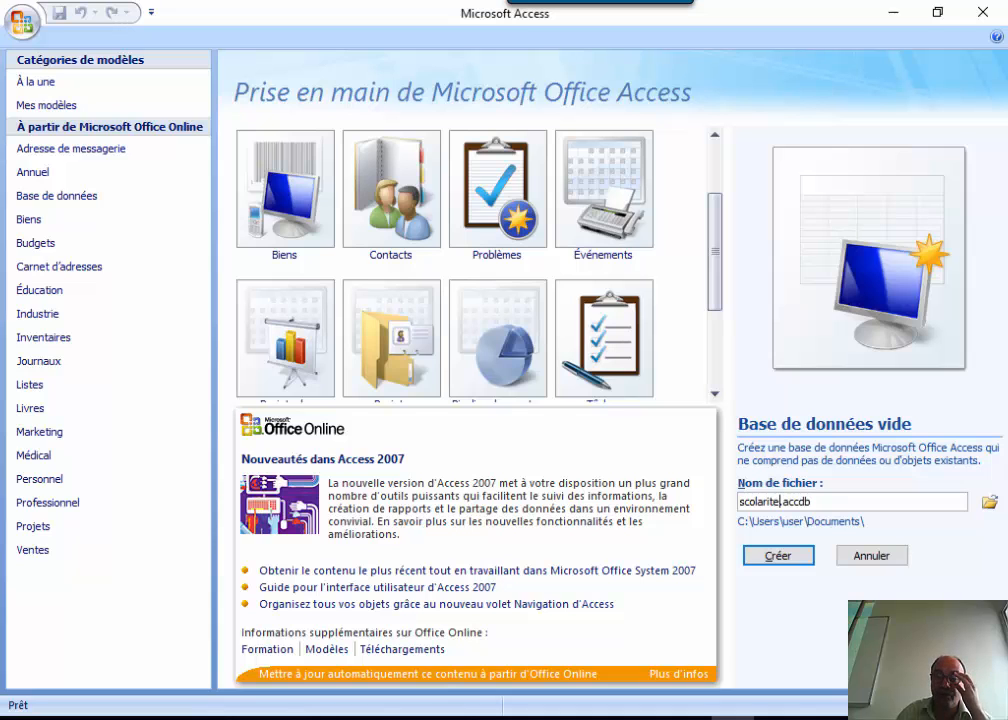
Browse the database save location to the Desktop (Bureau).
{"action": "left_click", "coordinate": [989, 505]}
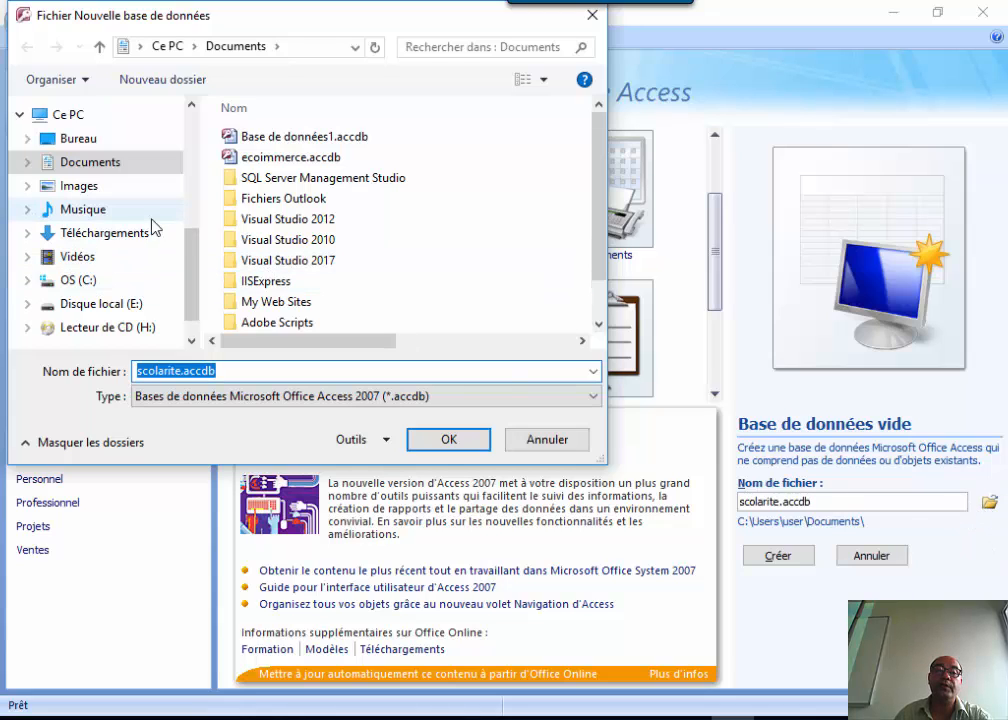
{"action": "left_click", "coordinate": [99, 142]}
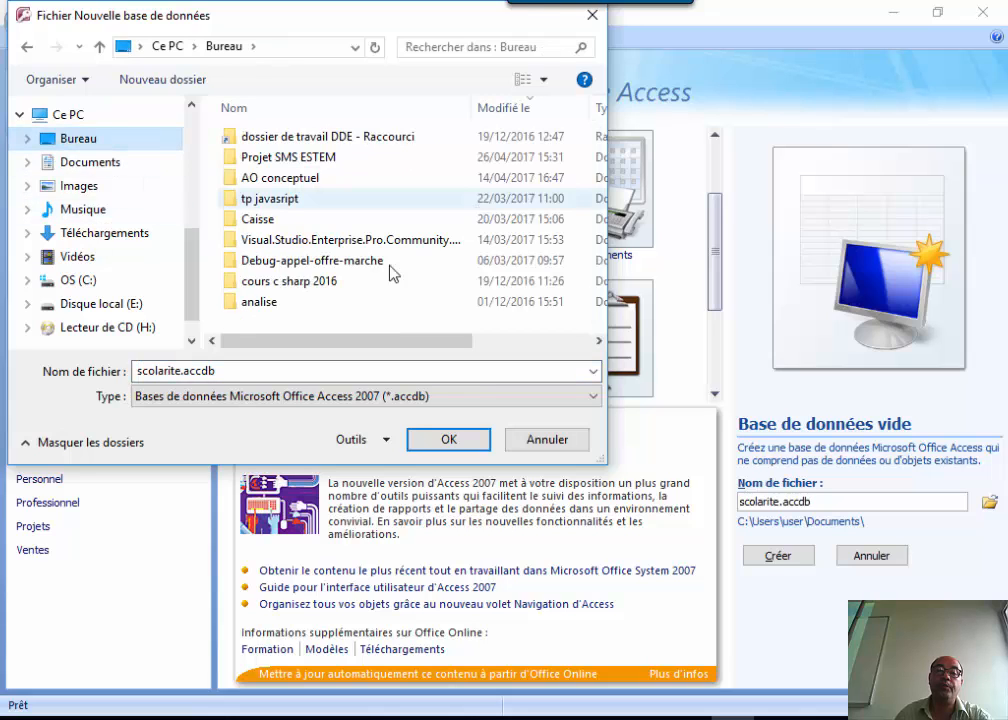
{"action": "right_click", "coordinate": [345, 328]}
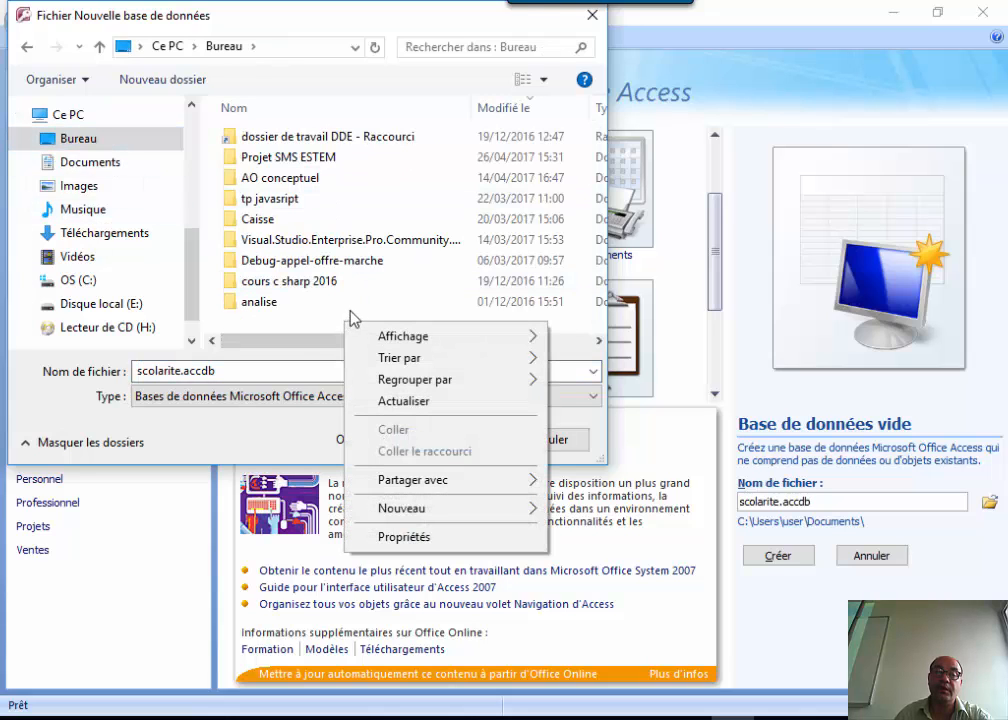
{"action": "right_click", "coordinate": [386, 298]}
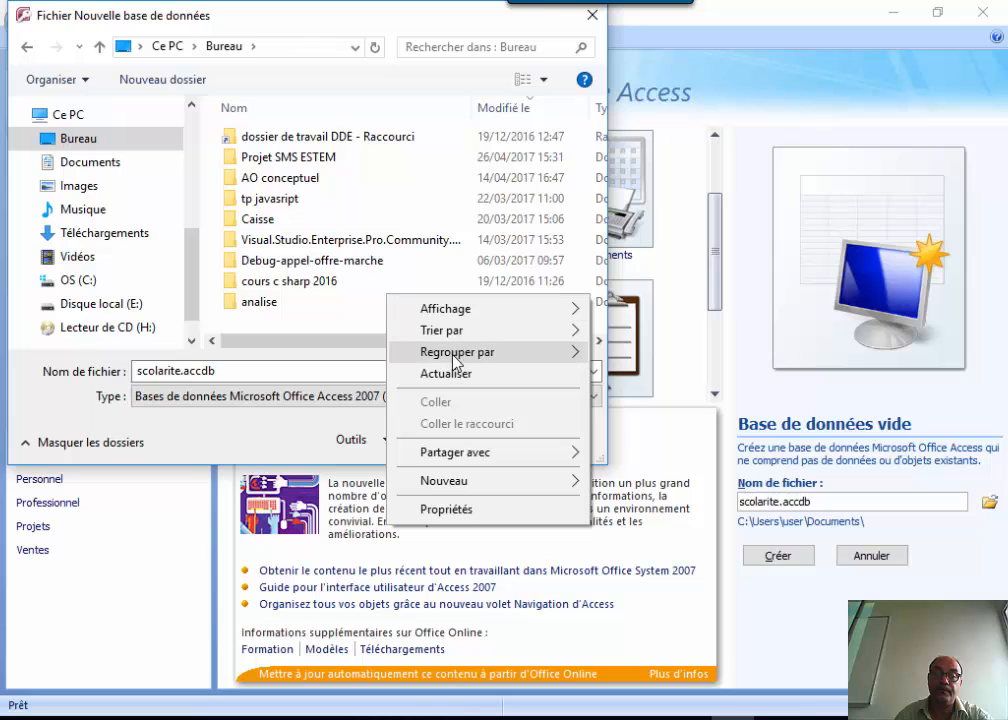
Create a new folder named TP ACCESS on the Desktop and choose it as the save location.
{"action": "mouse_move", "coordinate": [470, 338]}
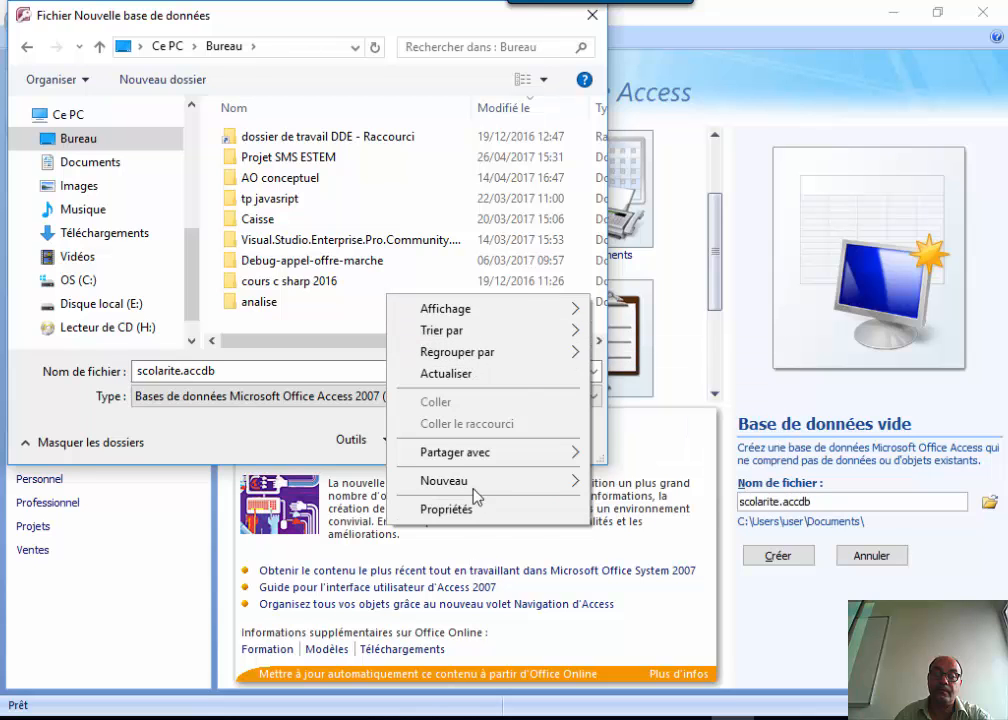
{"action": "mouse_move", "coordinate": [477, 493]}
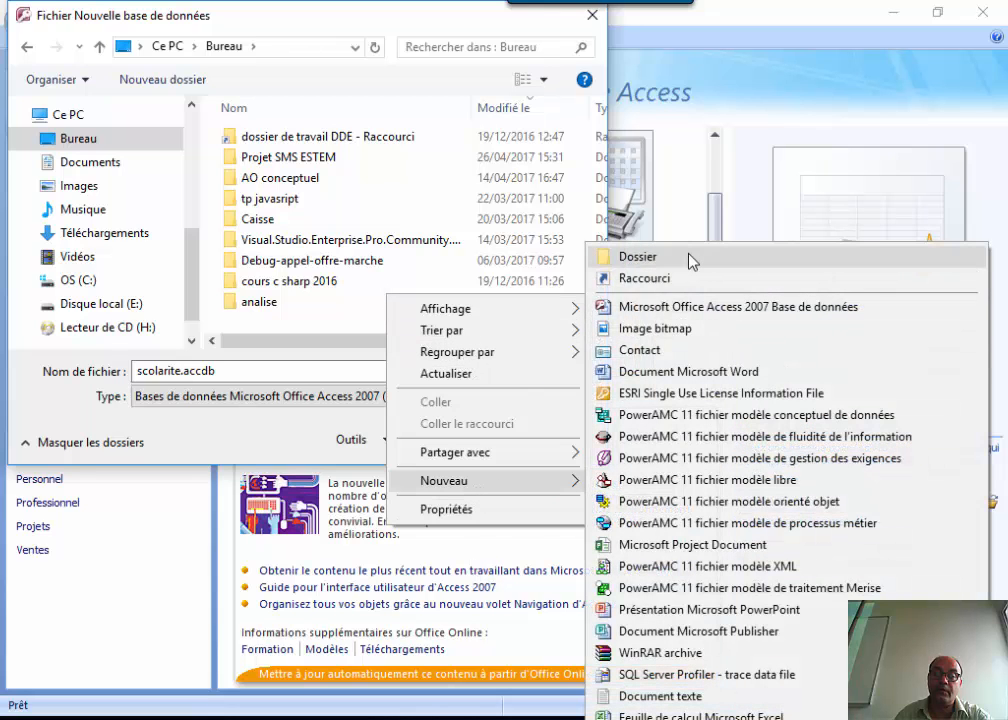
{"action": "left_click", "coordinate": [690, 257]}
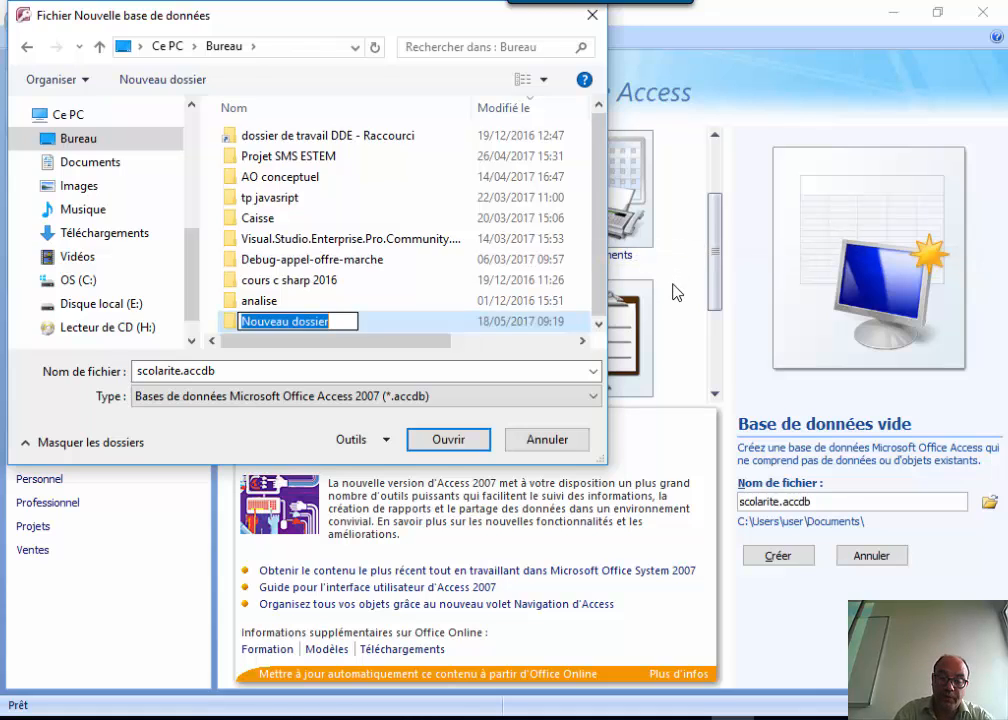
{"action": "type", "text": "TP"}
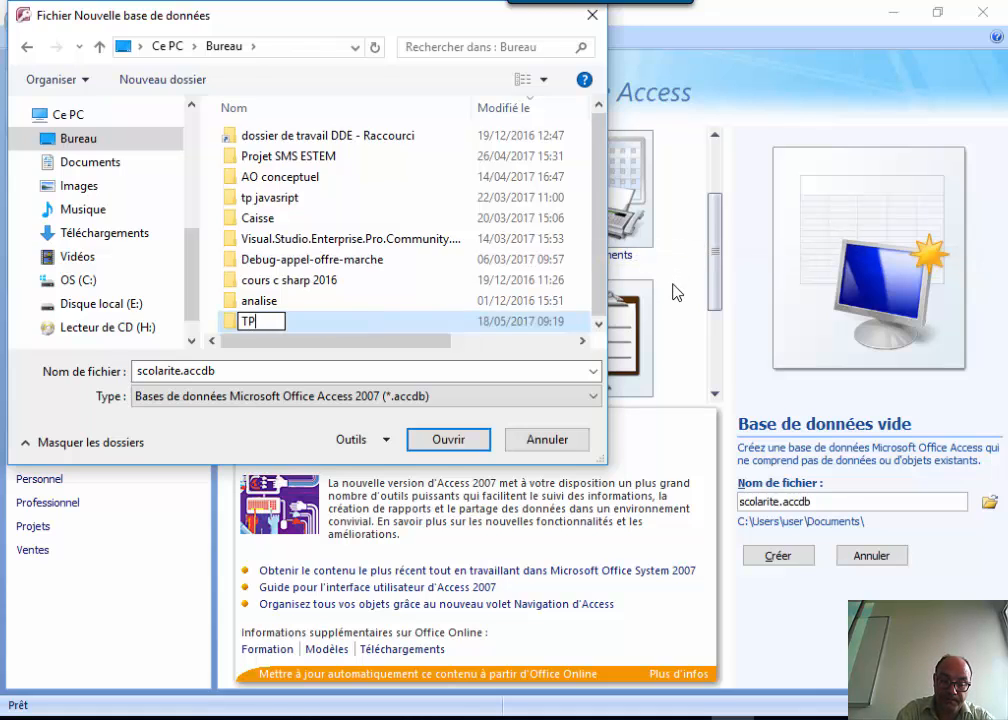
{"action": "type", "text": " ACCESS"}
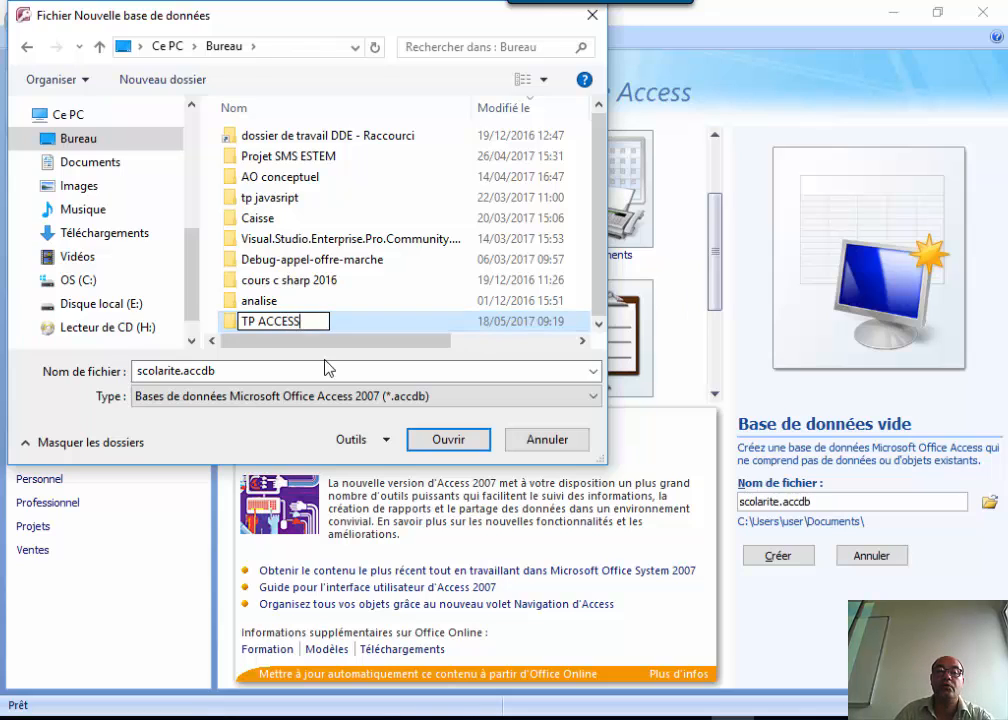
{"action": "left_click", "coordinate": [230, 369]}
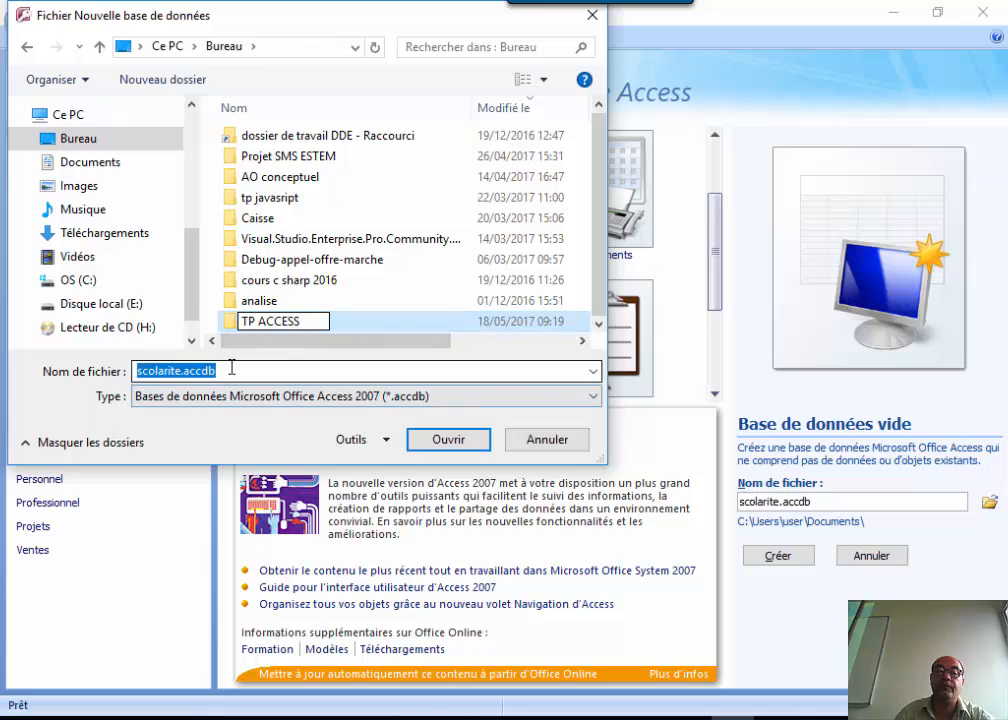
{"action": "left_click", "coordinate": [445, 438]}
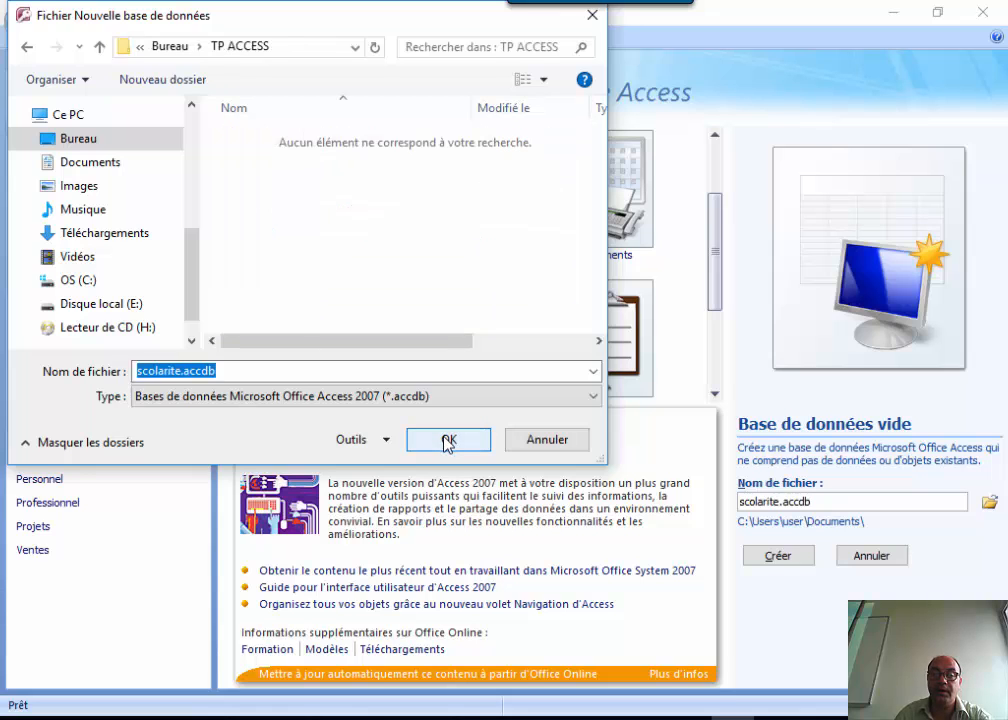
{"action": "left_click", "coordinate": [447, 441]}
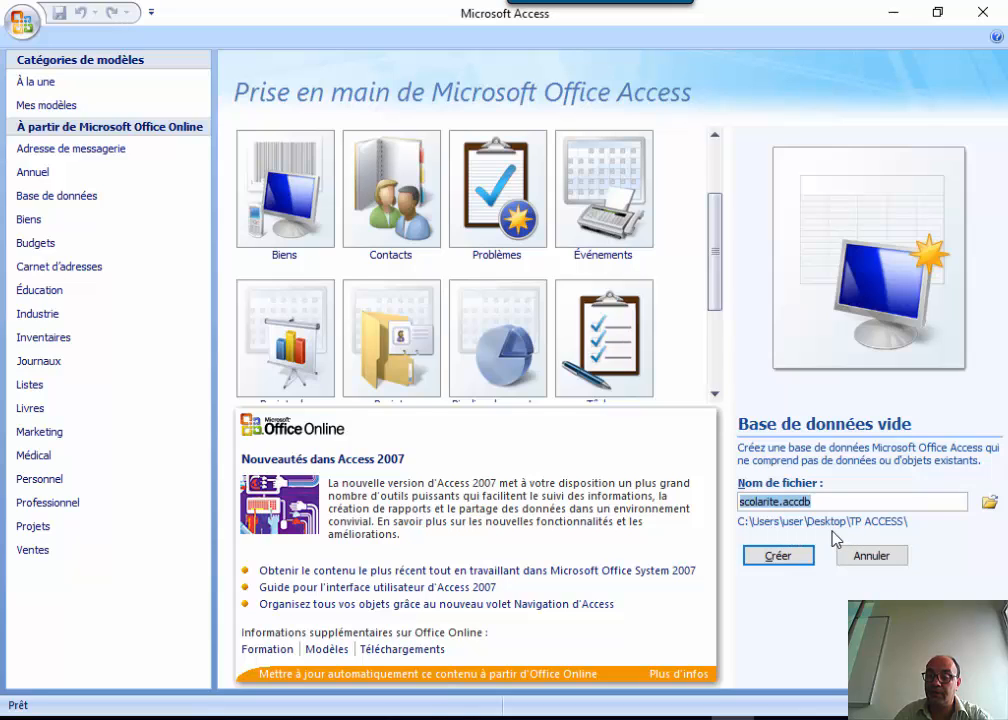
Create the scolarite database and select its new blank Table1.
{"action": "left_click", "coordinate": [781, 560]}
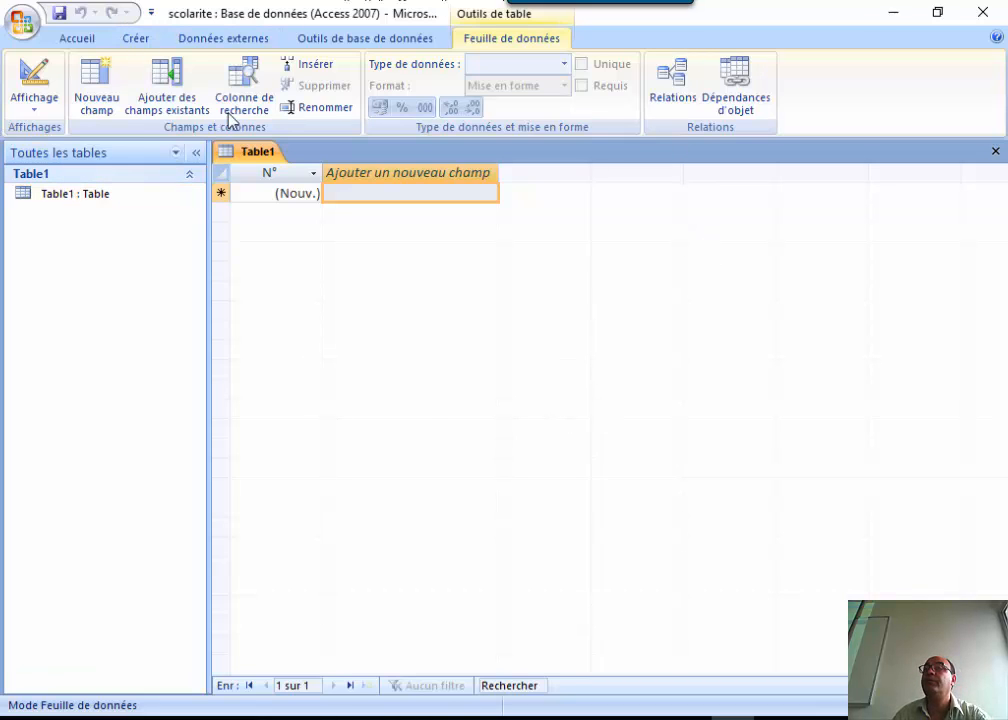
{"action": "left_click", "coordinate": [78, 195]}
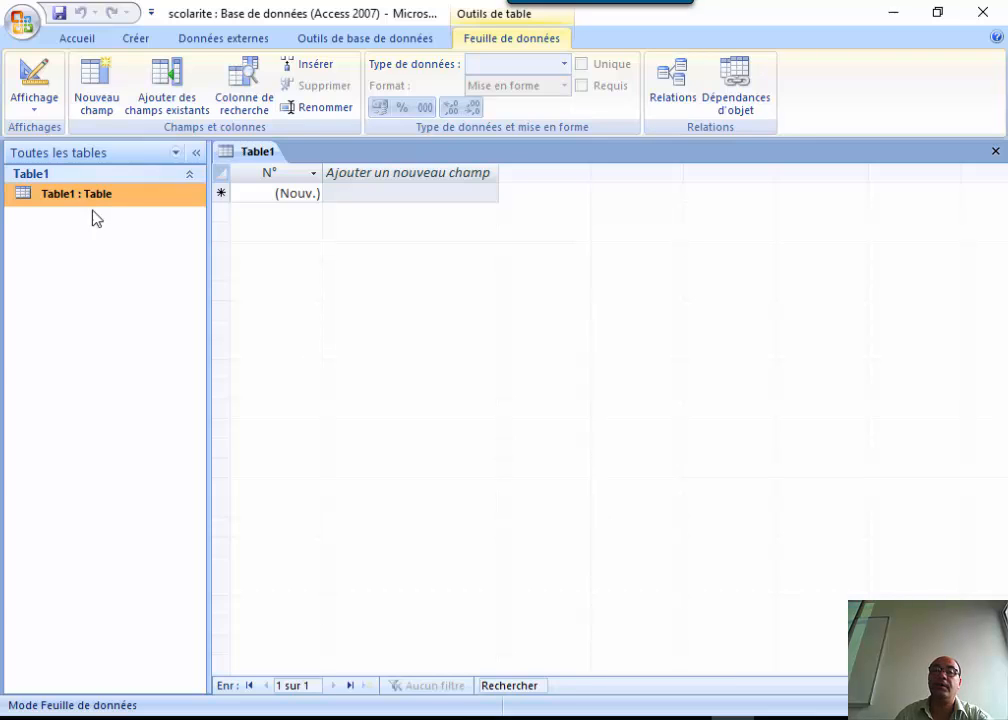
Switch Table1 to design view, saving it as Etudiant.
{"action": "left_click", "coordinate": [33, 100]}
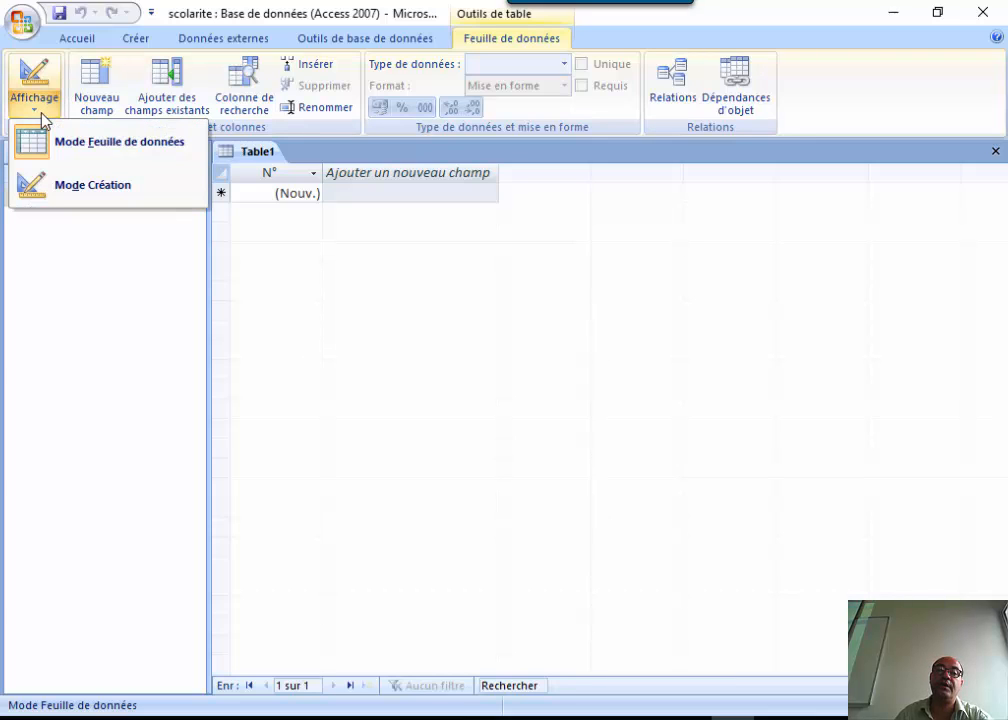
{"action": "left_click", "coordinate": [117, 196]}
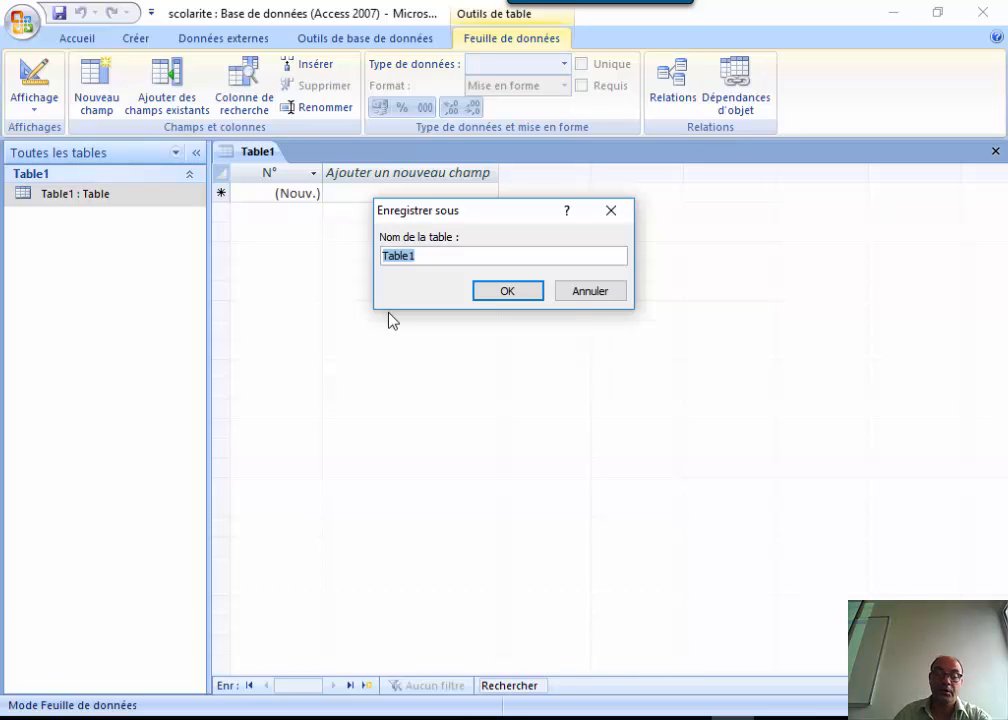
{"action": "type", "text": "Etu"}
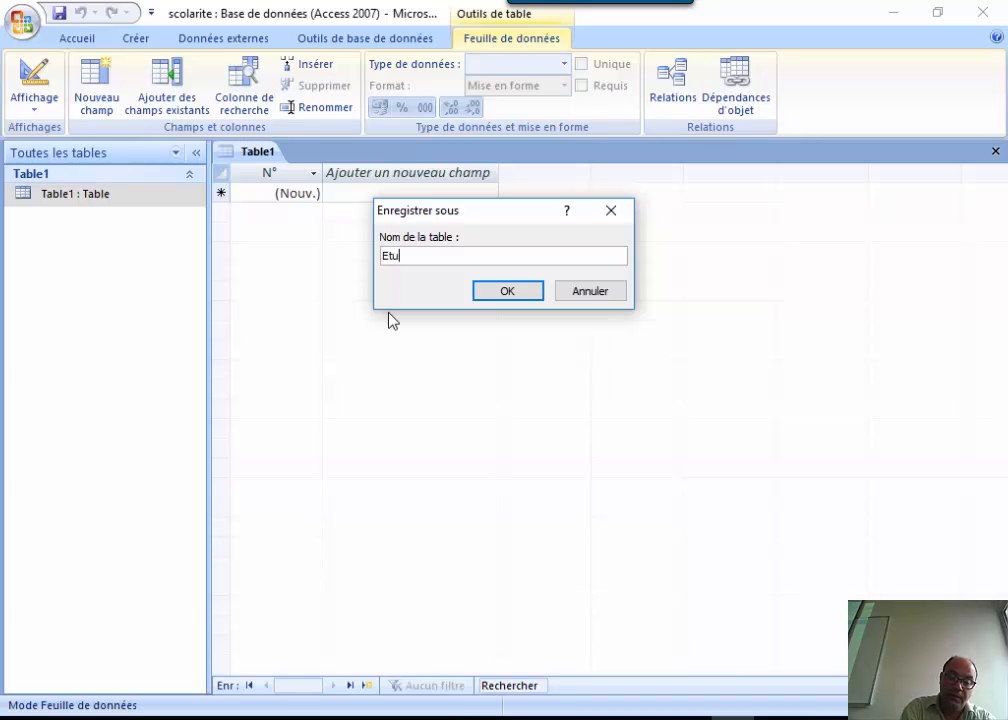
{"action": "type", "text": "diant"}
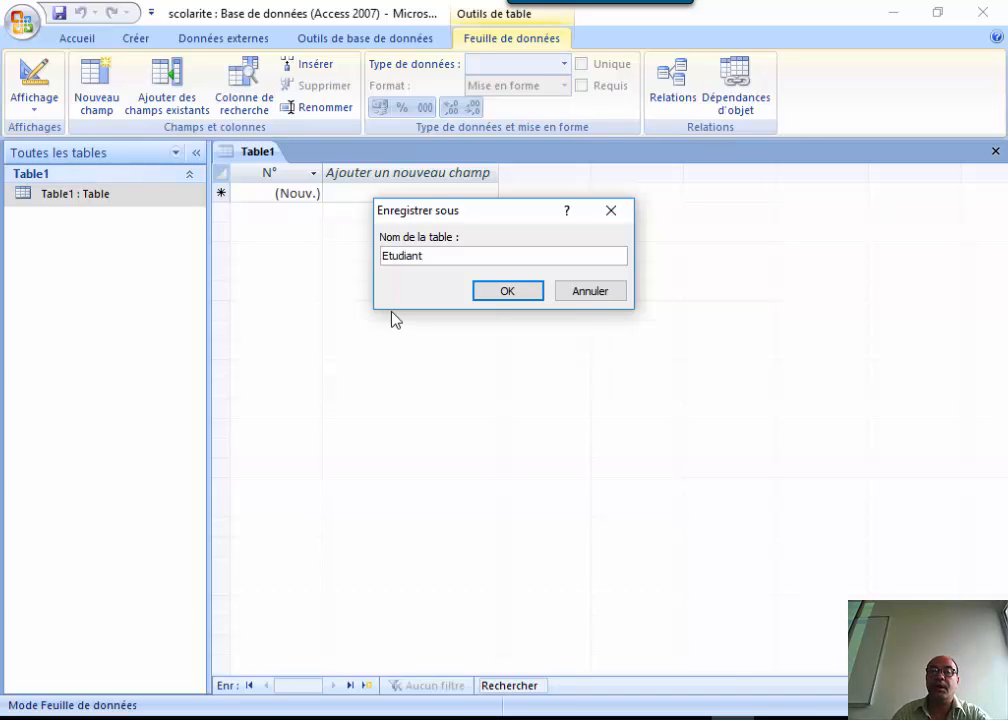
{"action": "left_click", "coordinate": [503, 291]}
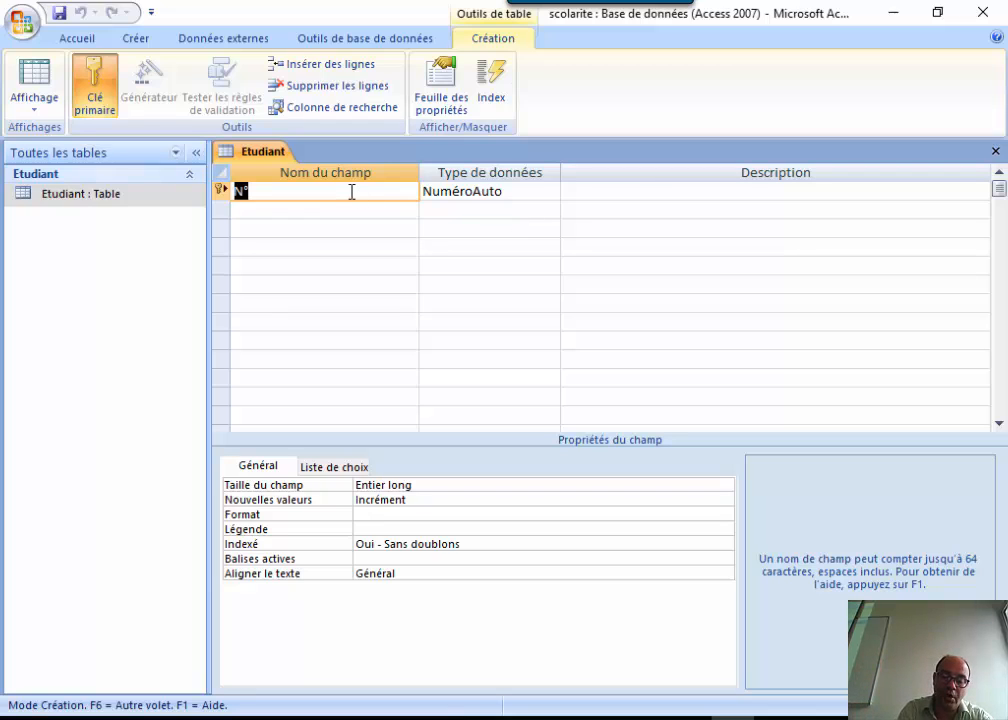
Rename the N° key field to NumE and set its data type to Numérique.
{"action": "type", "text": "Num"}
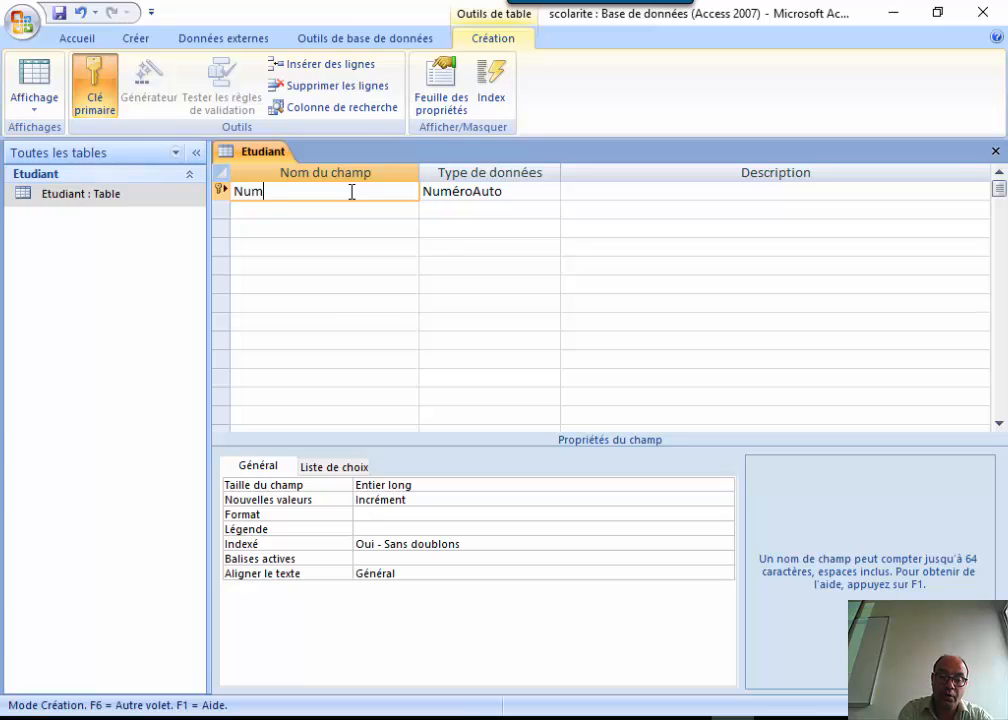
{"action": "type", "text": "E"}
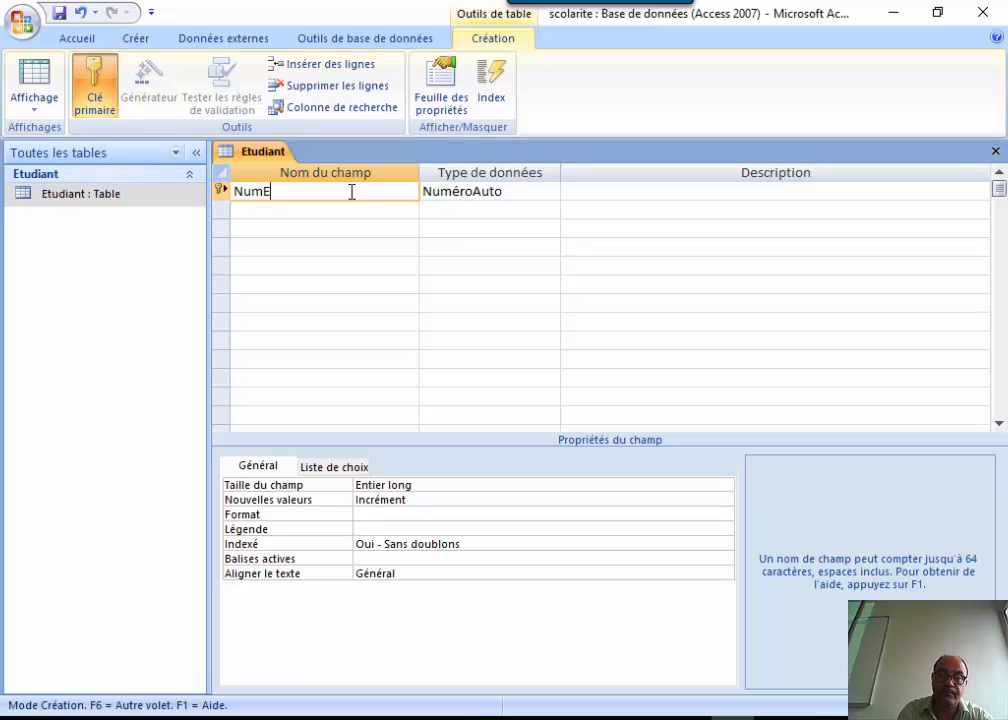
{"action": "left_click", "coordinate": [288, 209]}
{"action": "left_click", "coordinate": [484, 193]}
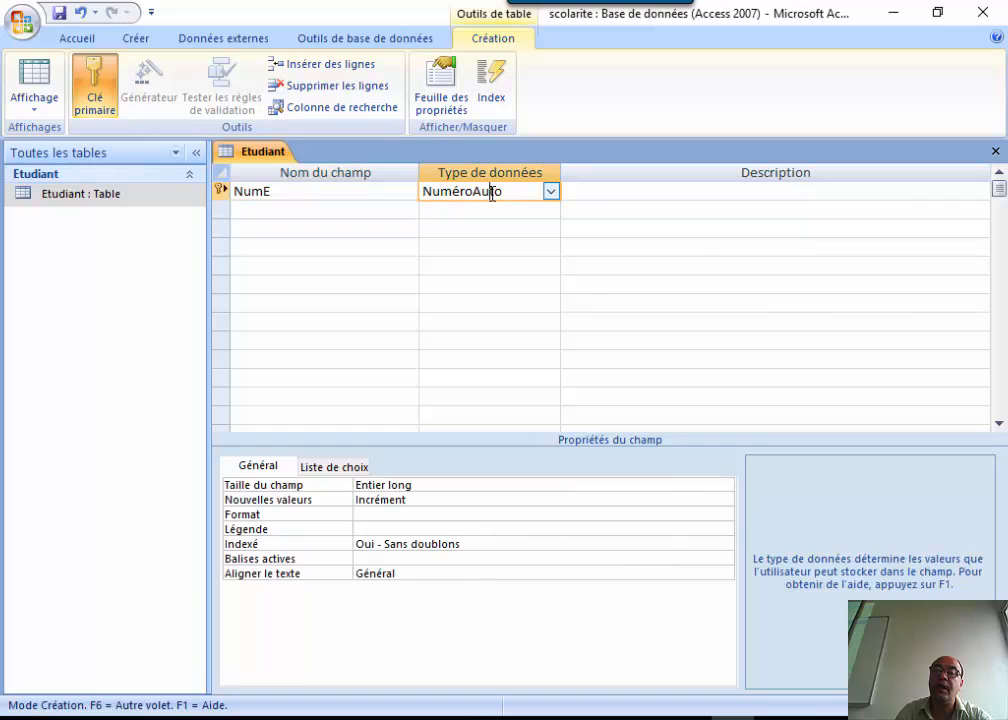
{"action": "left_click", "coordinate": [551, 192]}
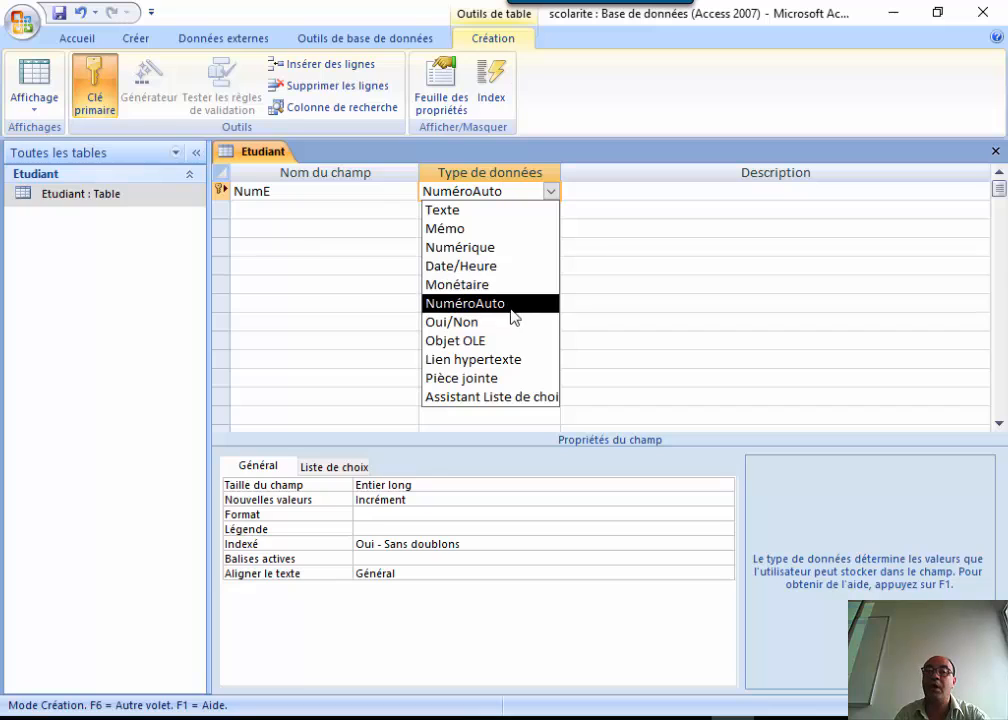
{"action": "left_click", "coordinate": [498, 250]}
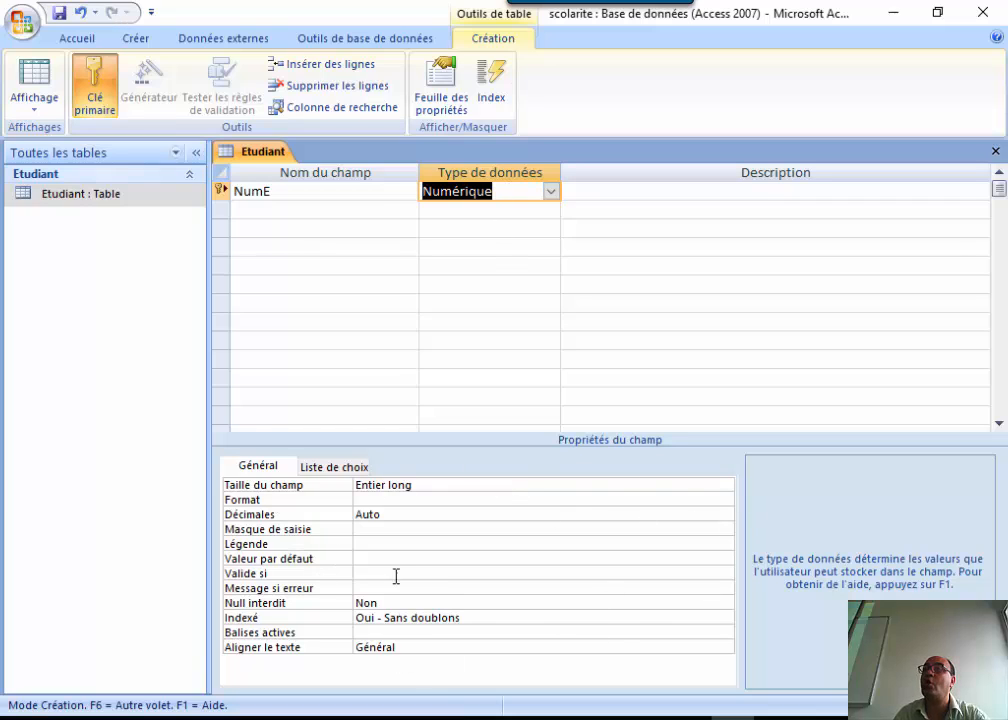
{"action": "left_click", "coordinate": [451, 207]}
{"action": "left_click", "coordinate": [459, 191]}
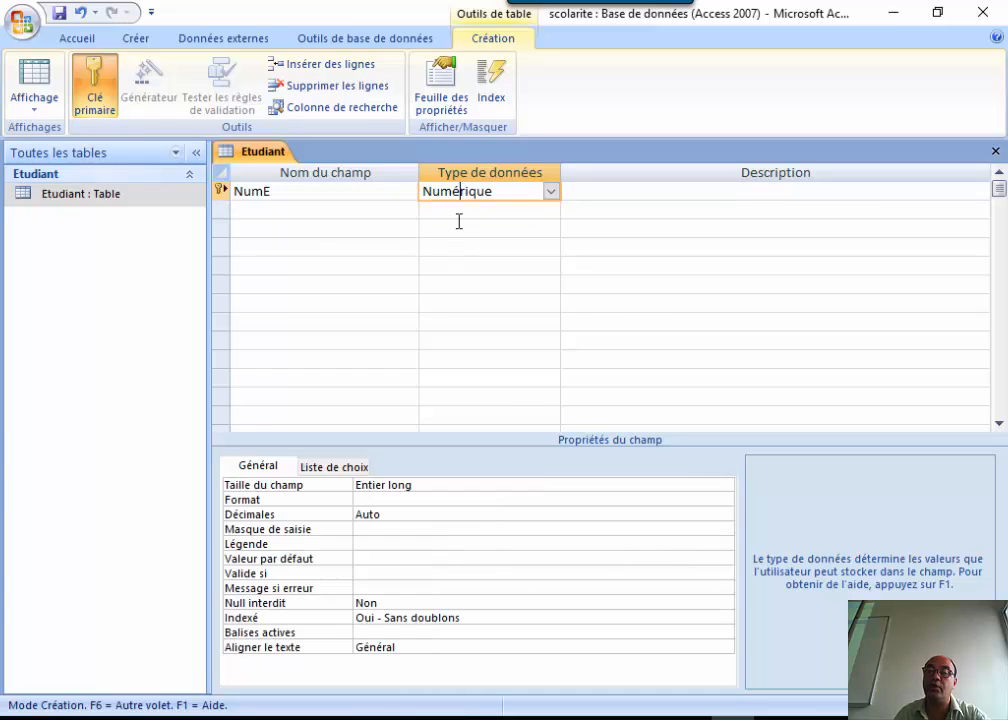
{"action": "left_click", "coordinate": [457, 209]}
{"action": "left_click", "coordinate": [468, 191]}
{"action": "left_click", "coordinate": [475, 218]}
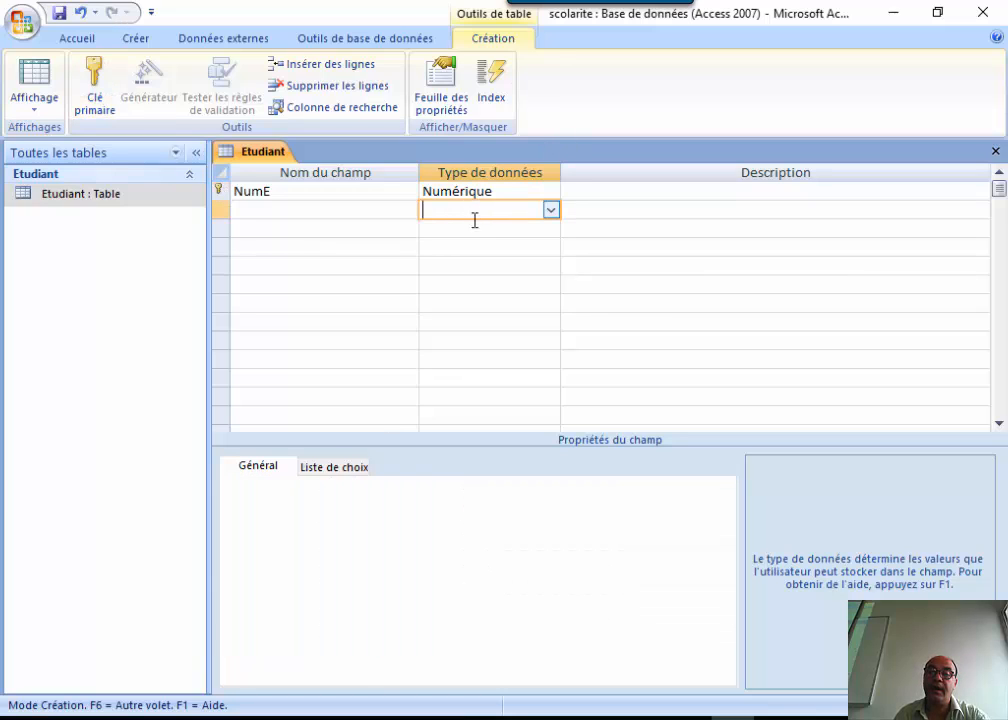
{"action": "left_click", "coordinate": [502, 191]}
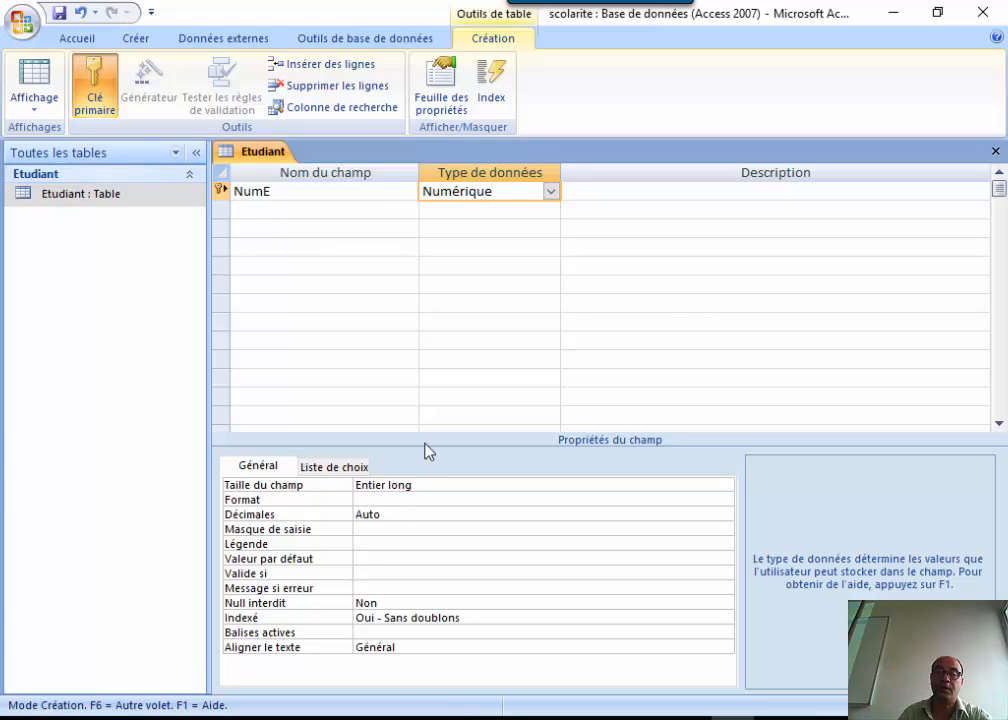
Change the NumE field size from Entier long to Entier.
{"action": "left_click", "coordinate": [457, 487]}
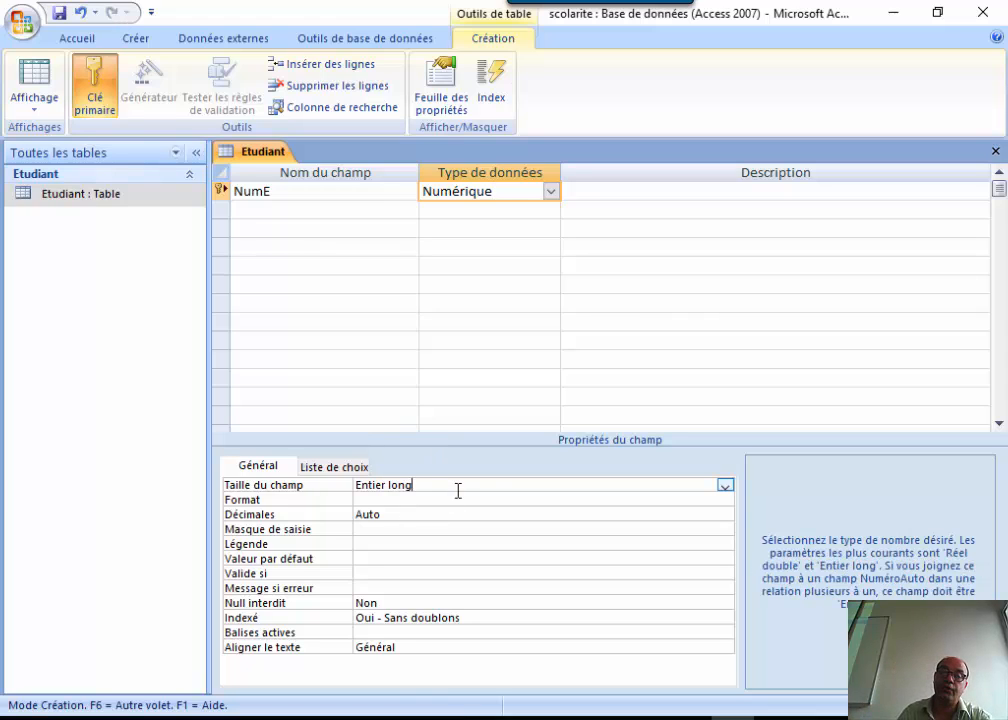
{"action": "left_click", "coordinate": [725, 486]}
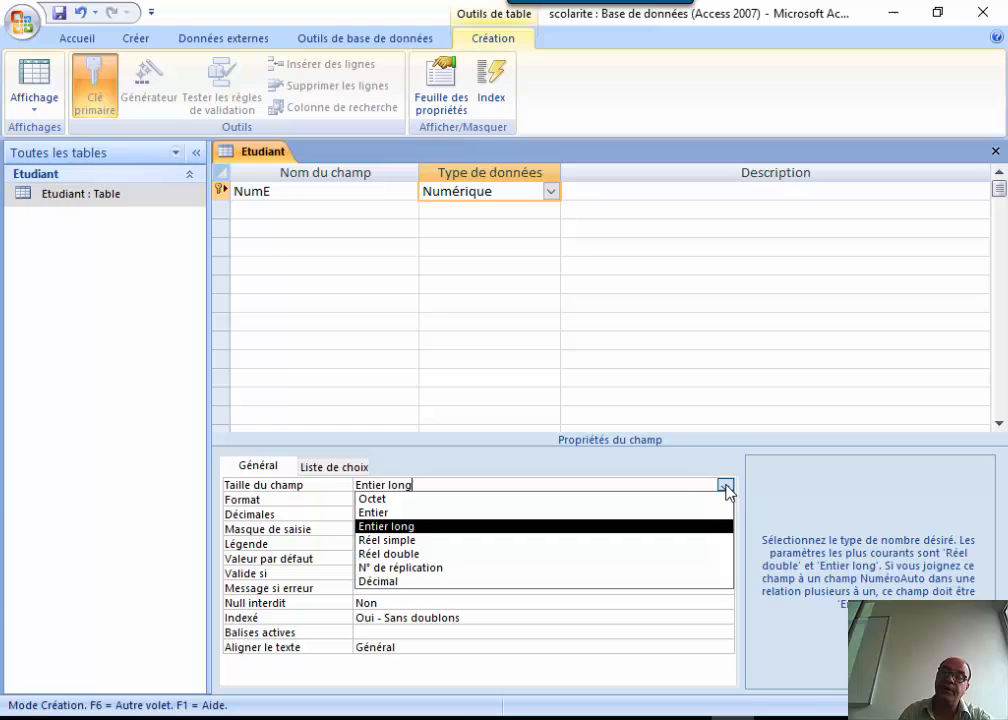
{"action": "left_click", "coordinate": [469, 512]}
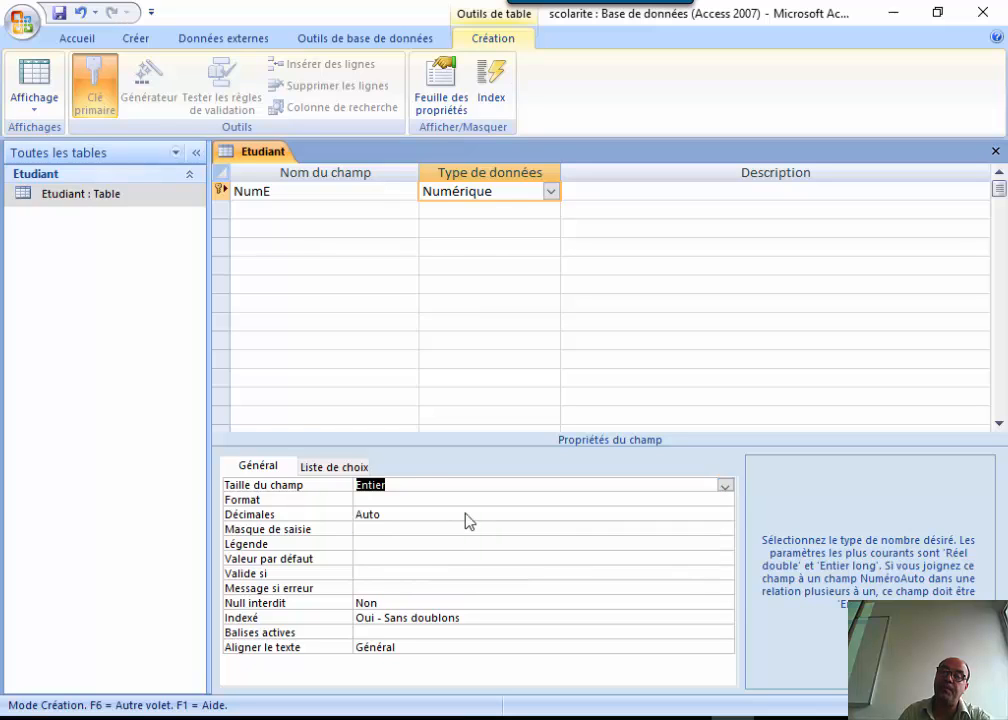
{"action": "left_click", "coordinate": [725, 486]}
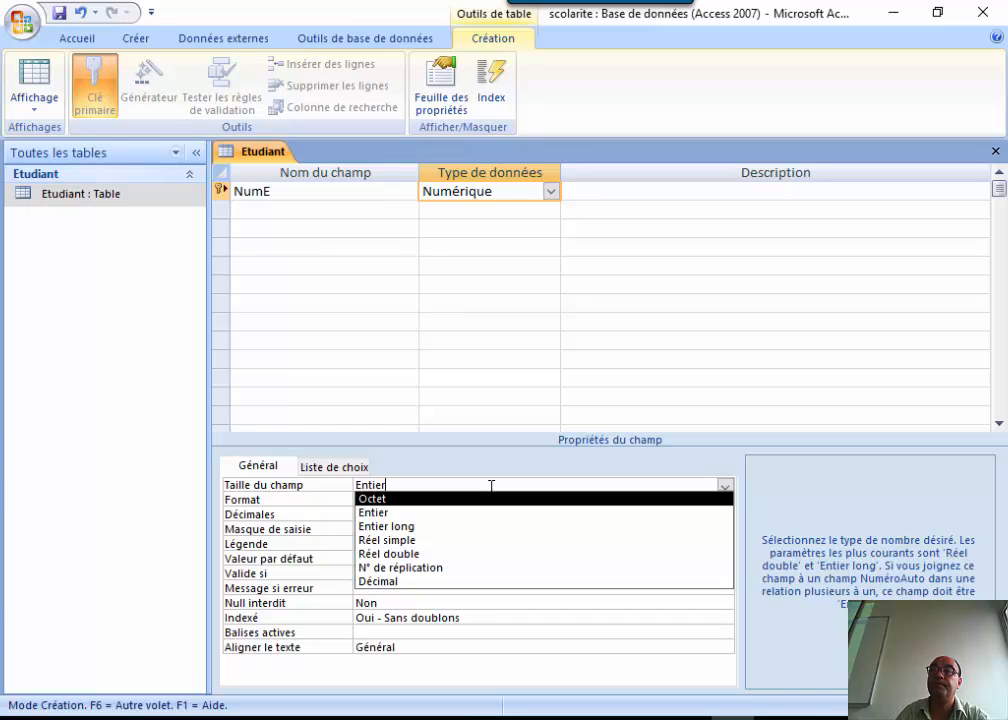
{"action": "left_click", "coordinate": [301, 196]}
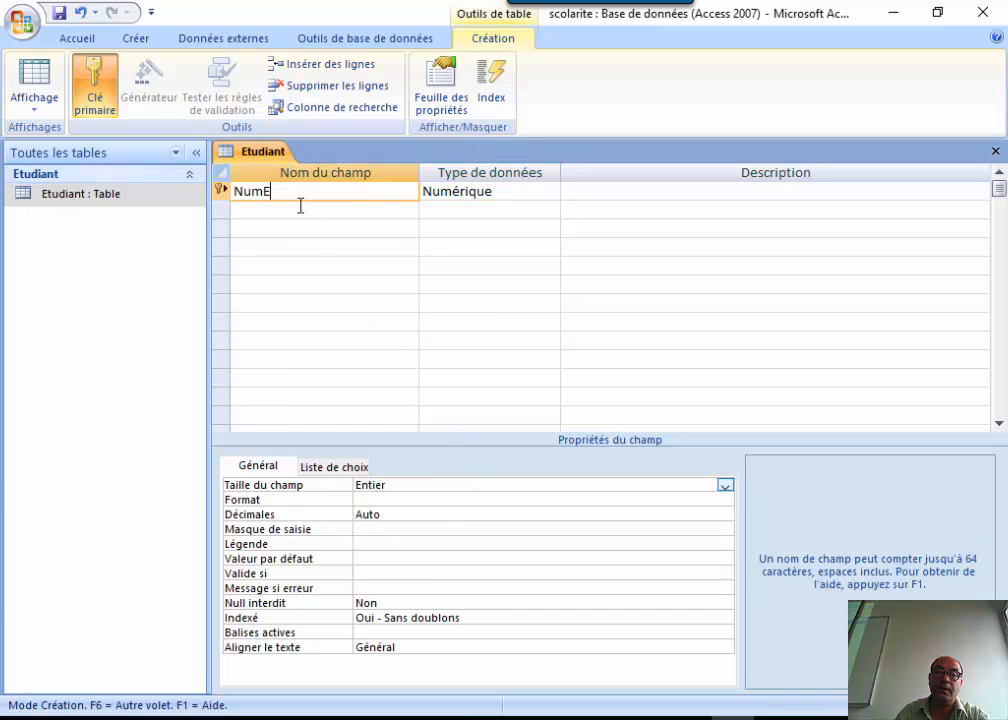
Add a Texte field NomE and clear its default 255 field size.
{"action": "left_click", "coordinate": [300, 207]}
{"action": "type", "text": "No"}
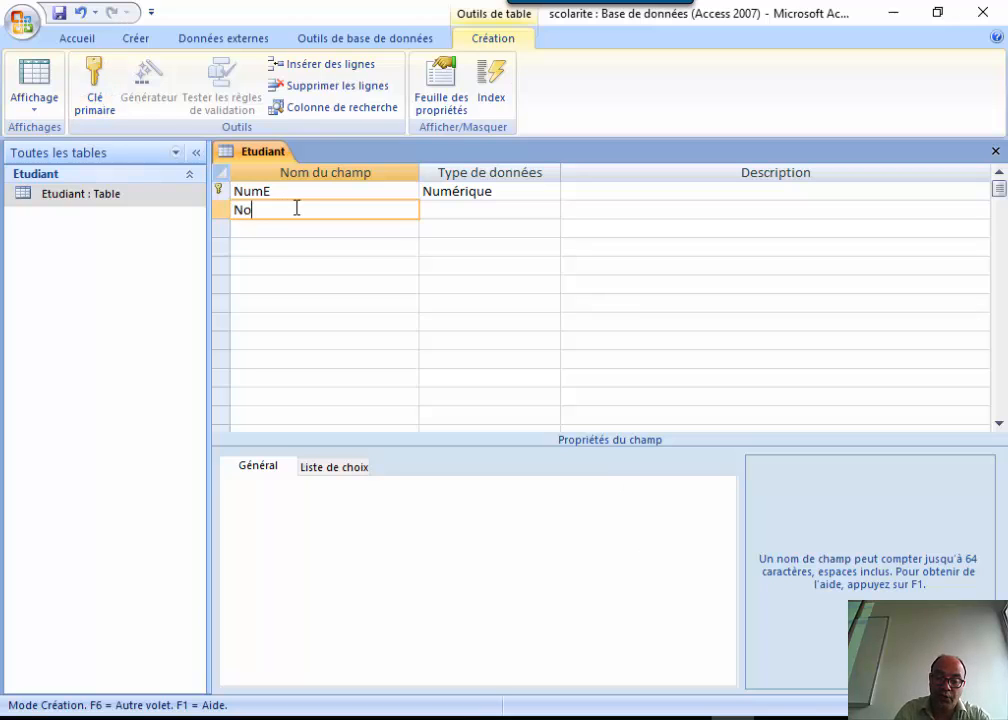
{"action": "type", "text": "mE"}
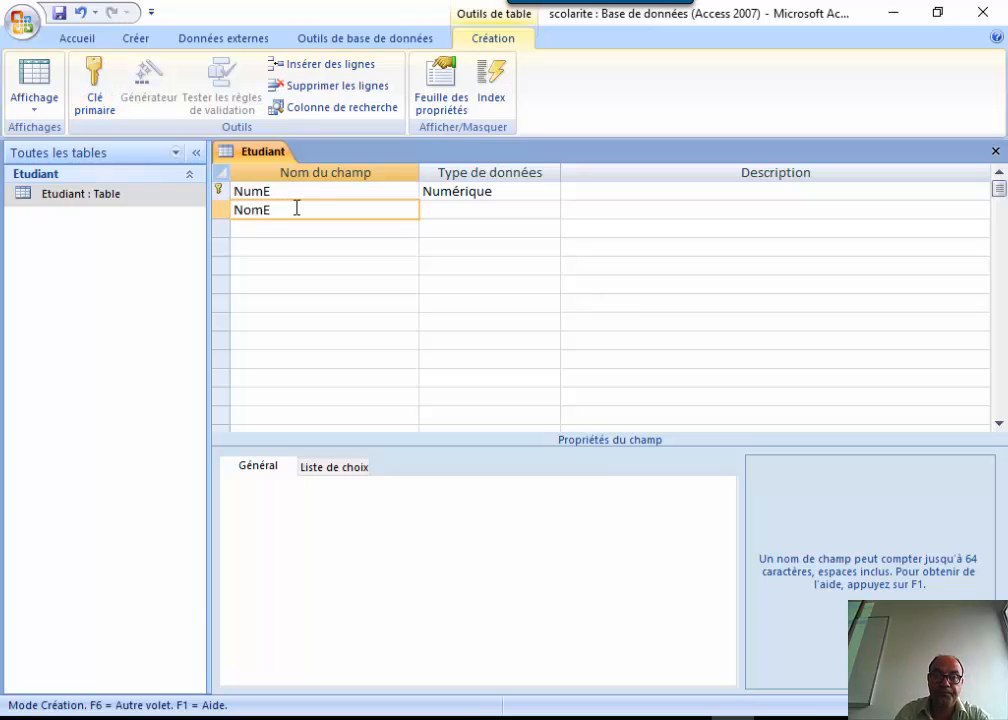
{"action": "left_click", "coordinate": [472, 208]}
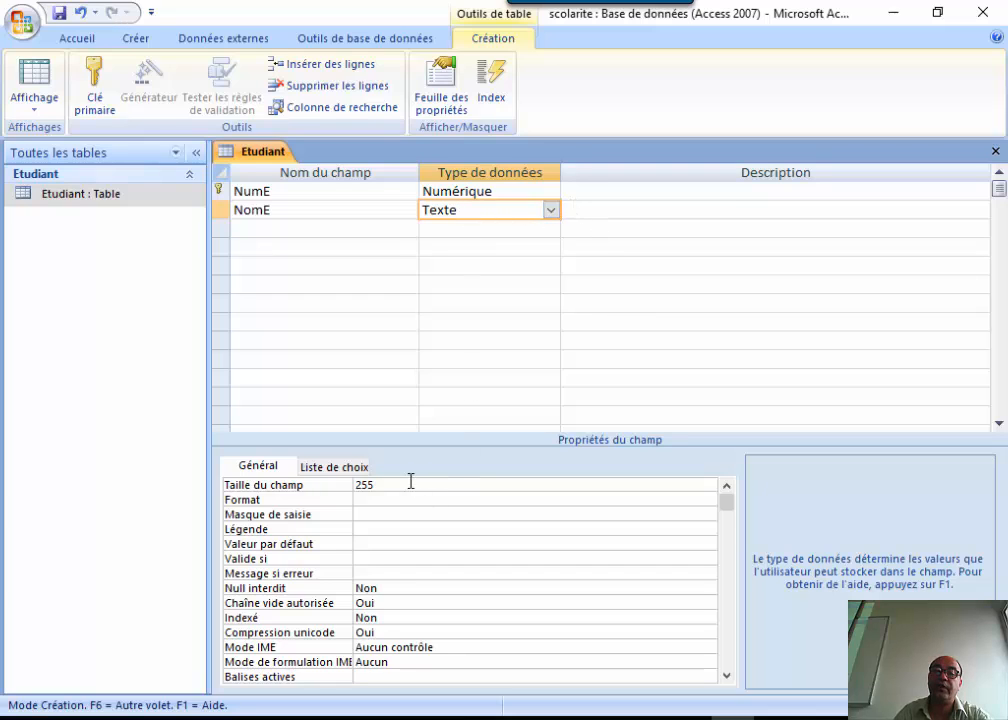
{"action": "left_click_drag", "start_coordinate": [396, 486], "coordinate": [341, 488]}
{"action": "key", "text": "BackSpace"}
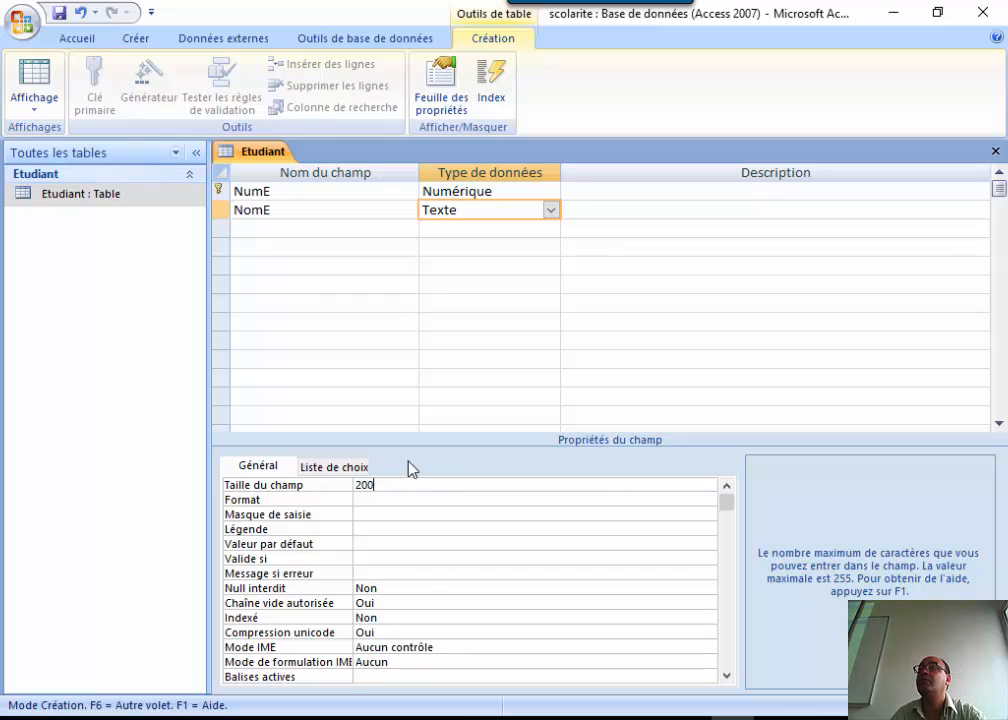
Add a Texte field PrenomE with a field size of 200.
{"action": "left_click", "coordinate": [300, 228]}
{"action": "type", "text": "Prenom"}
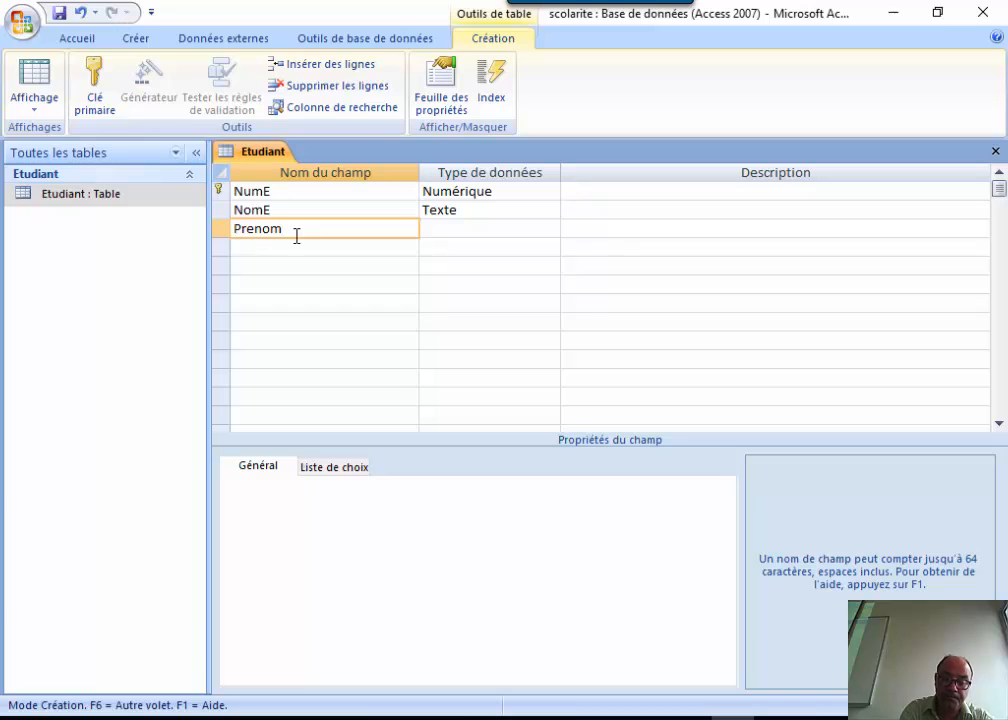
{"action": "type", "text": "E"}
{"action": "left_click", "coordinate": [500, 230]}
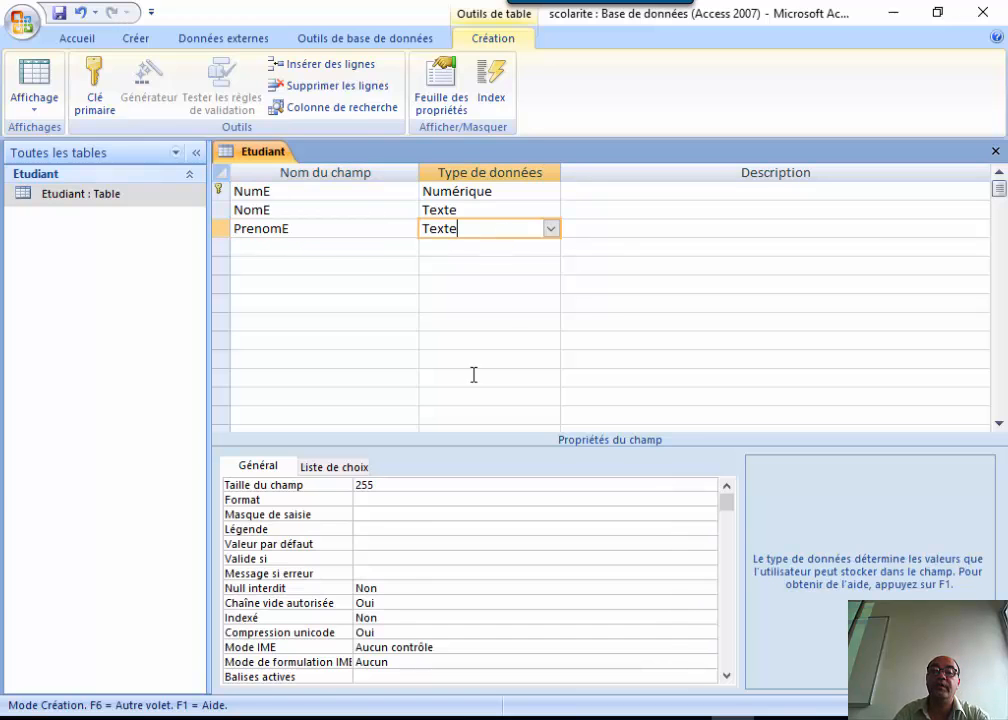
{"action": "left_click", "coordinate": [401, 484]}
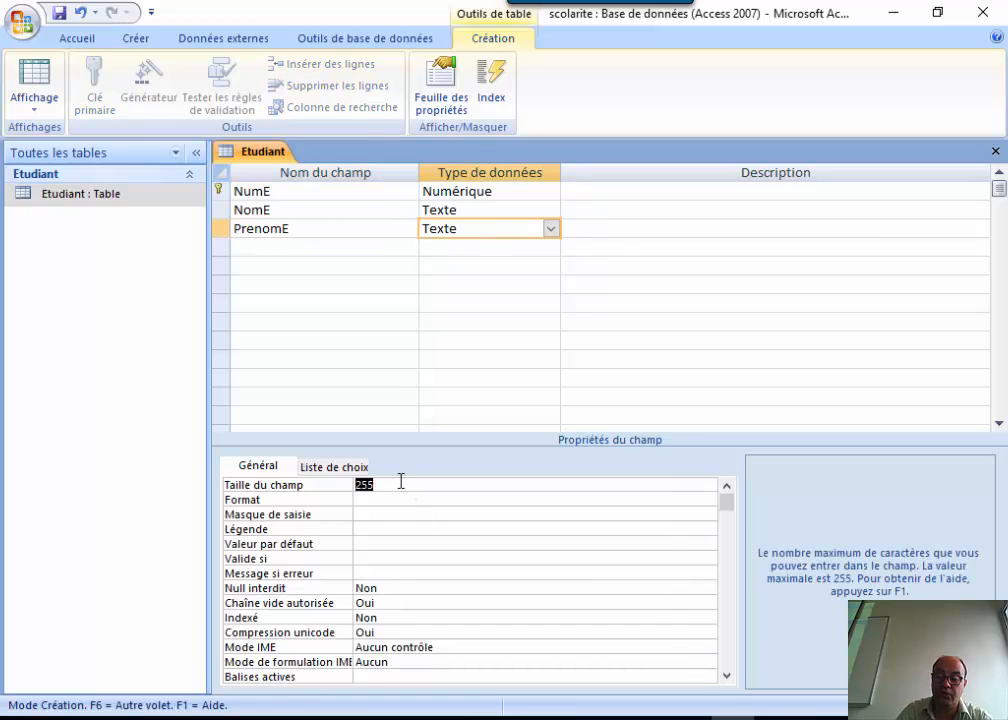
{"action": "key", "text": "BackSpace"}
{"action": "type", "text": "200"}
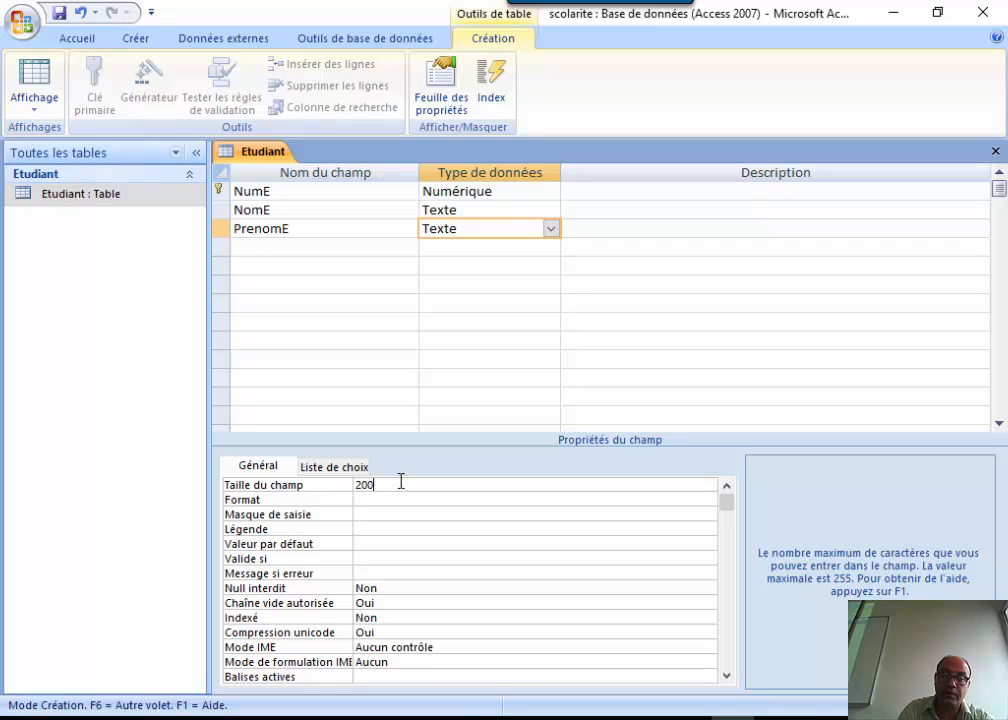
Add a fourth field, DateNaissE, with the Date/Heure data type.
{"action": "left_click", "coordinate": [318, 249]}
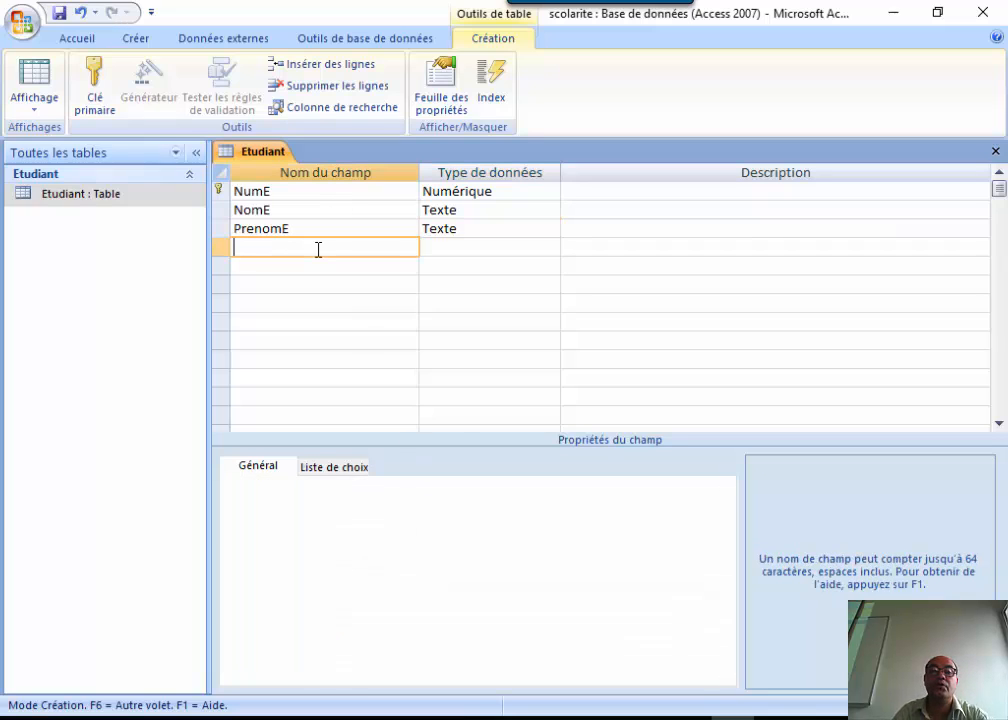
{"action": "type", "text": "D"}
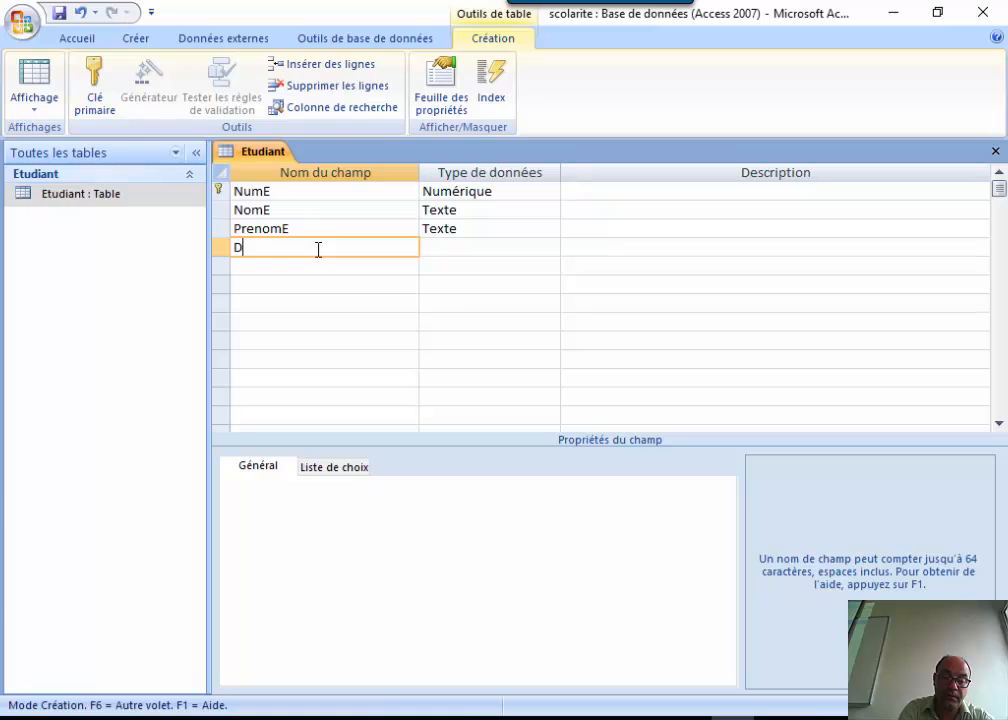
{"action": "type", "text": "ateNaissE"}
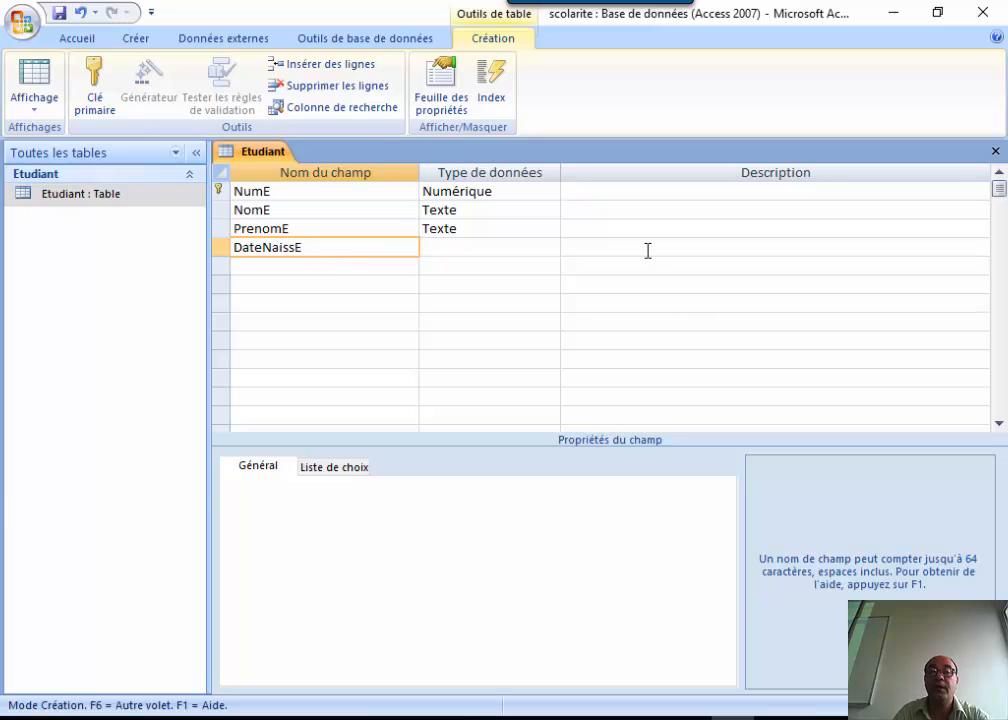
{"action": "left_click", "coordinate": [548, 249]}
{"action": "left_click", "coordinate": [551, 248]}
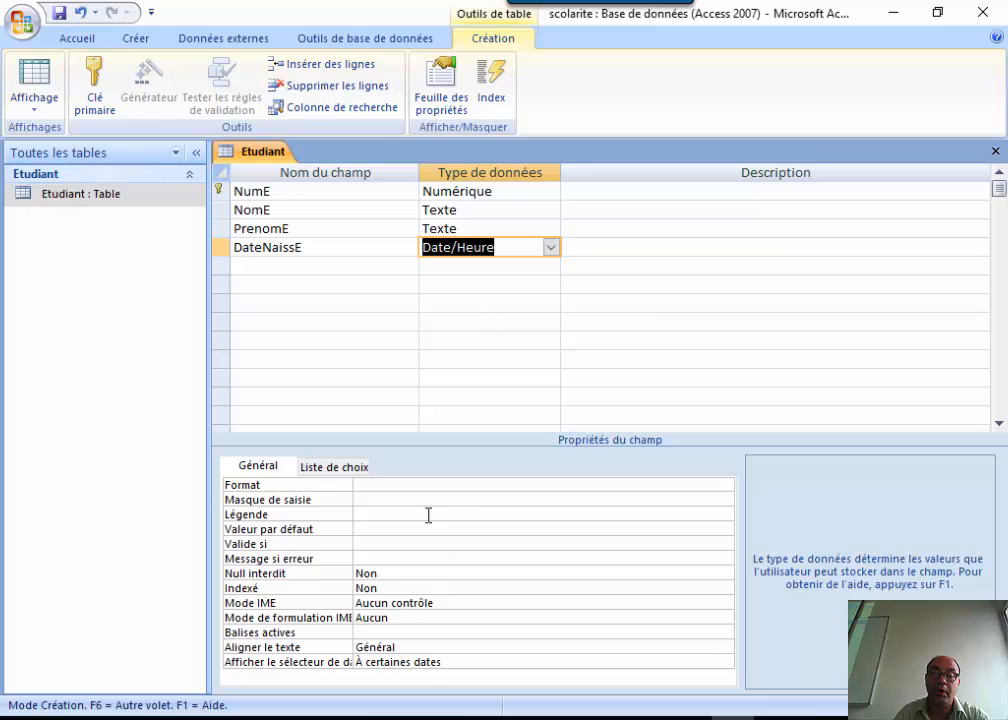
Set the DateNaissE Format property to Date, abrégé.
{"action": "left_click", "coordinate": [446, 485]}
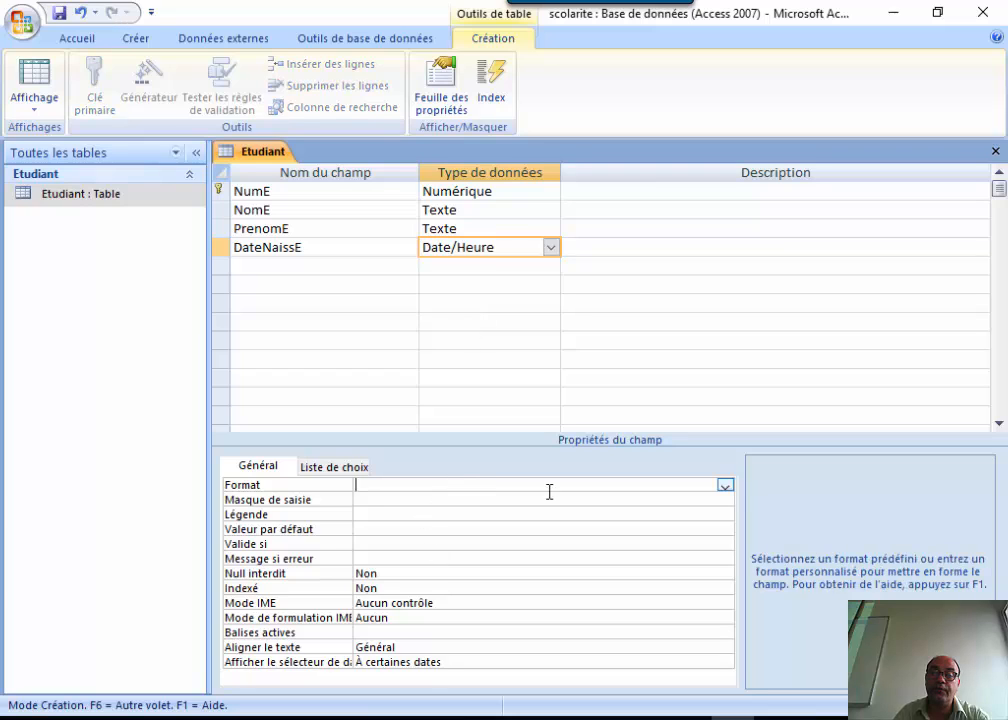
{"action": "left_click", "coordinate": [725, 486]}
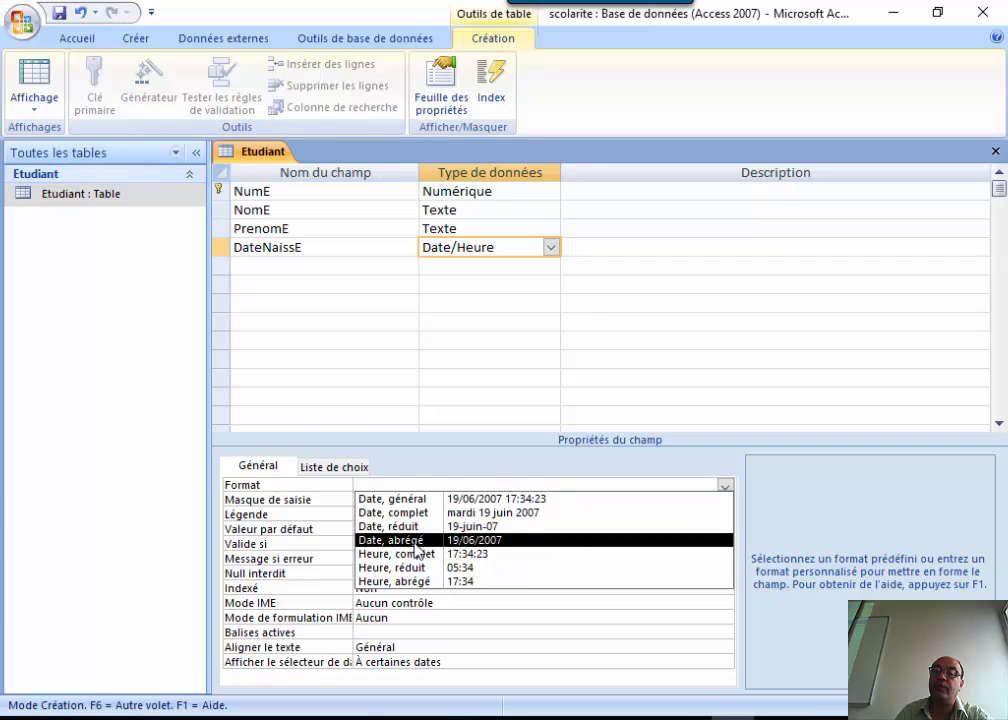
{"action": "left_click", "coordinate": [491, 547]}
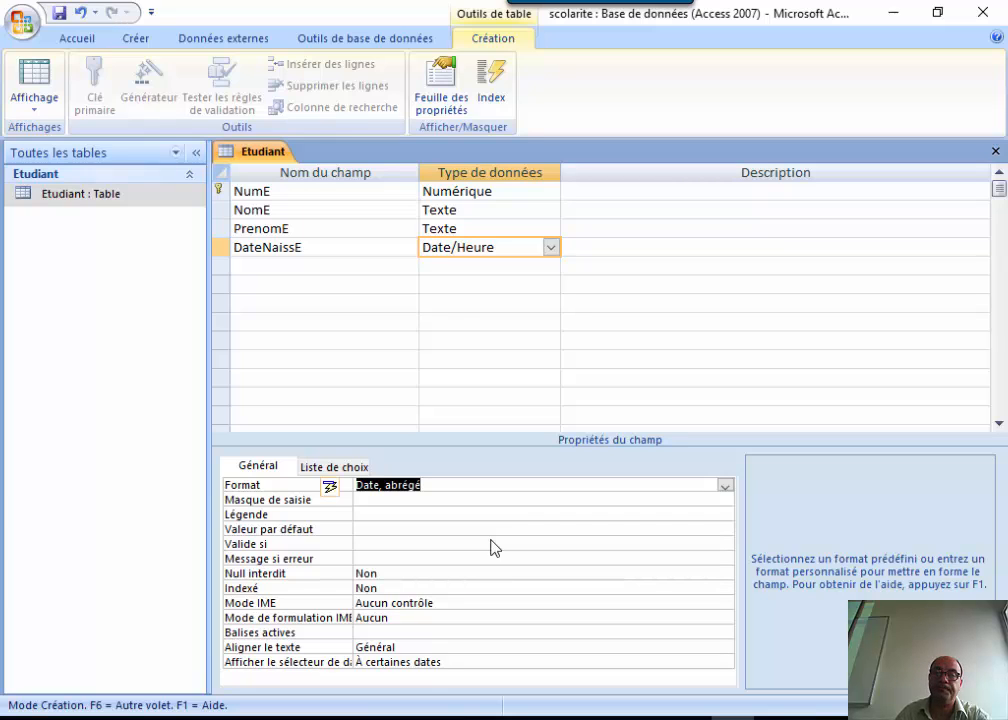
{"action": "left_click", "coordinate": [313, 266]}
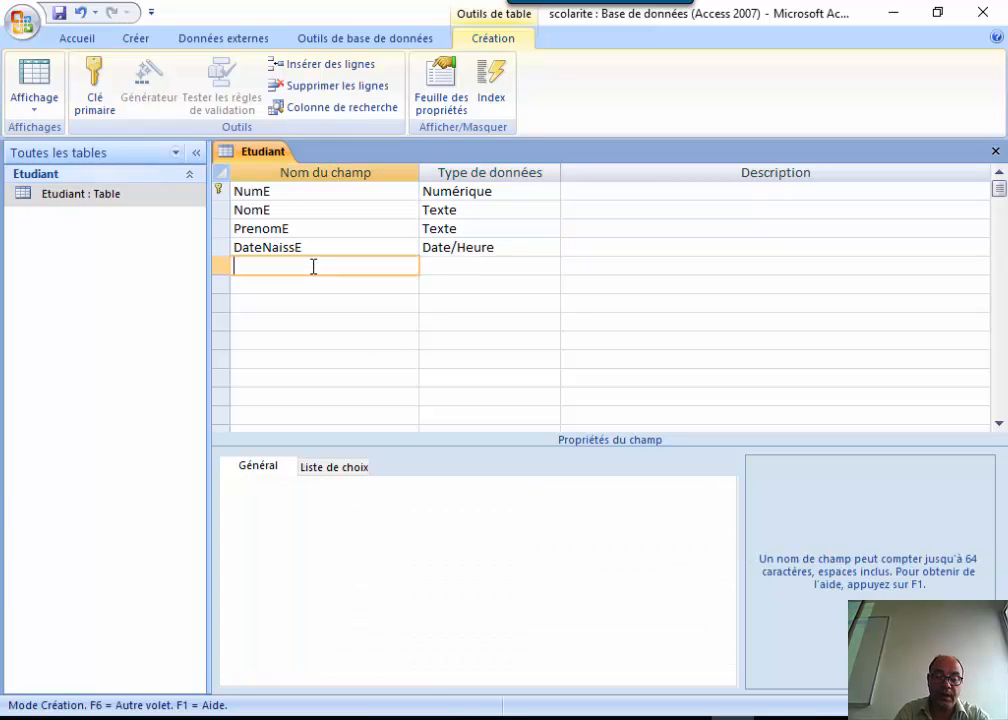
Add a Texte field named TelE to Etudiant and launch its input mask builder.
{"action": "type", "text": "Tel"}
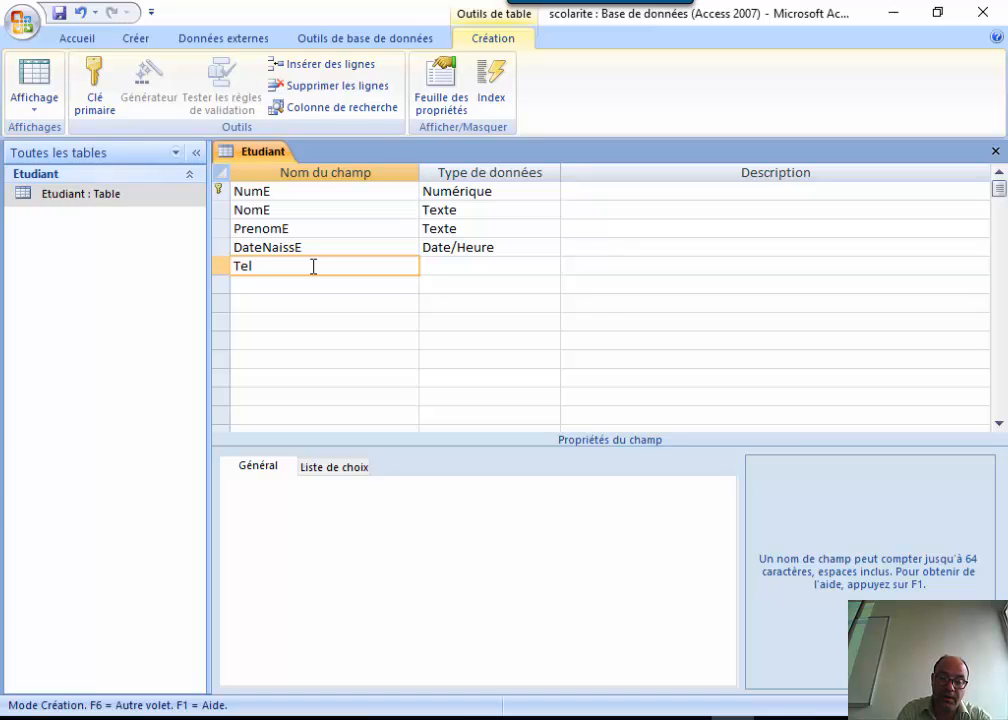
{"action": "type", "text": "E"}
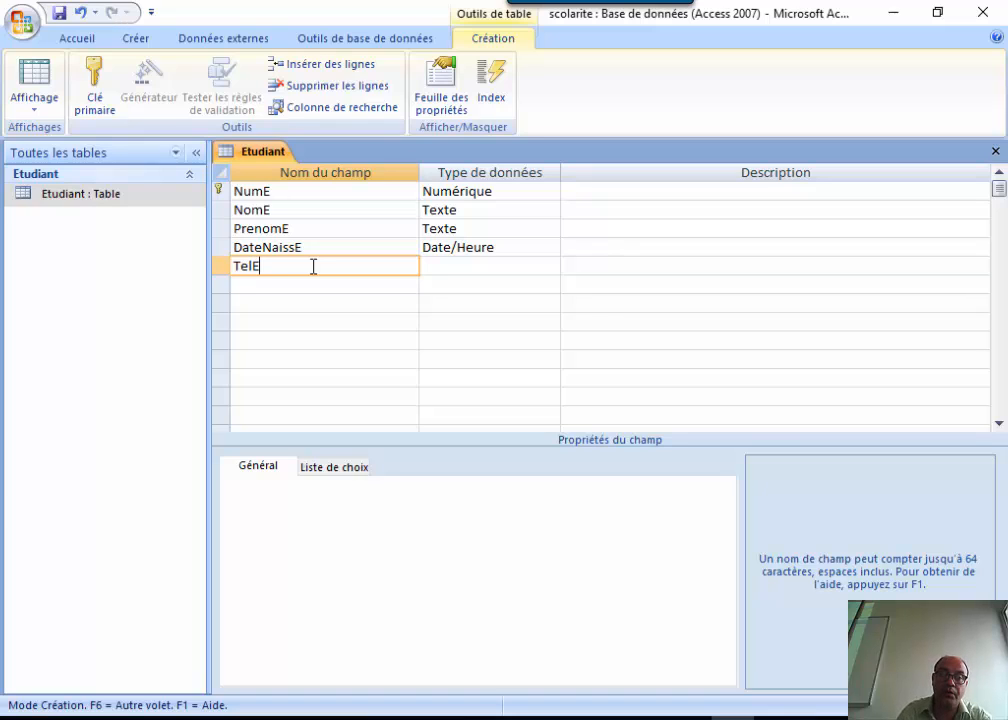
{"action": "left_click", "coordinate": [450, 267]}
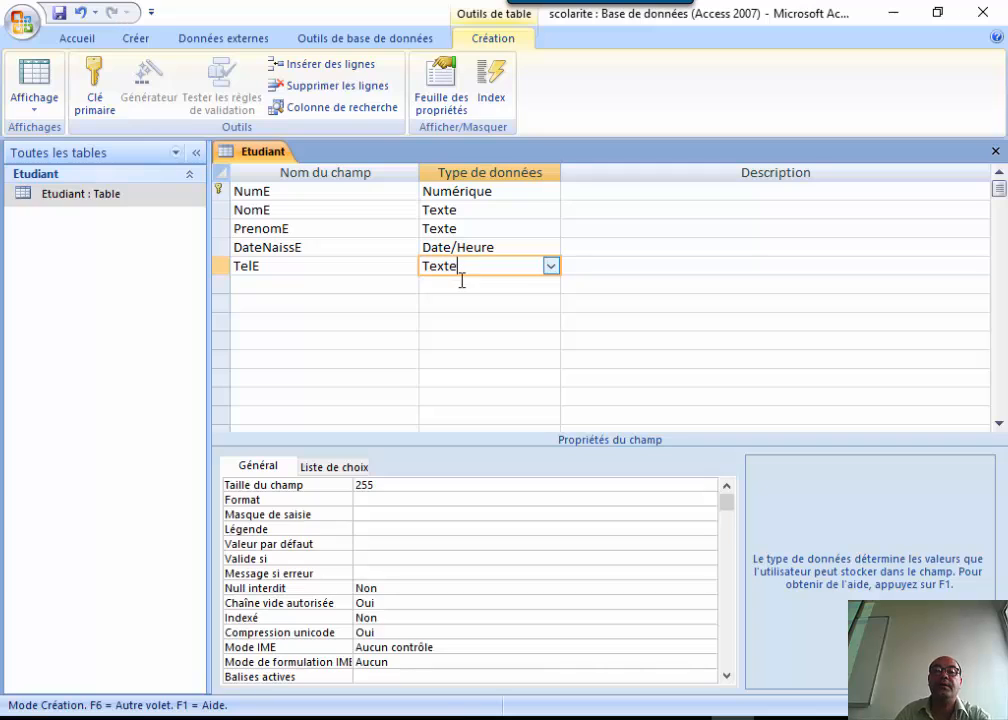
{"action": "left_click", "coordinate": [447, 513]}
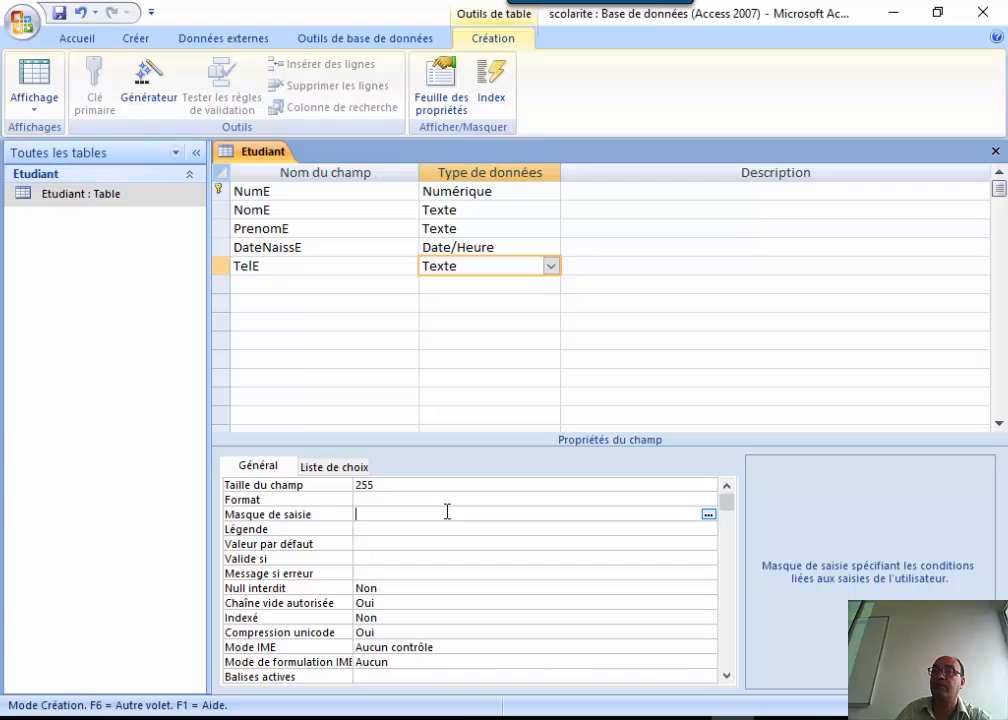
{"action": "left_click", "coordinate": [708, 514]}
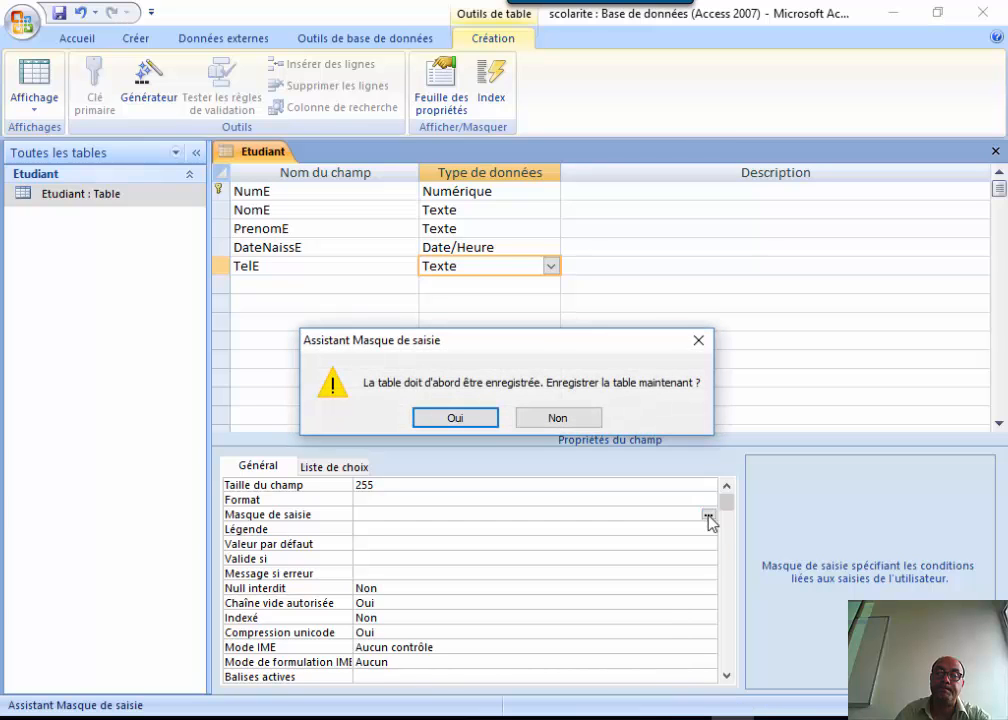
Save the table and give TelE the 'Numéro de téléphone' mask, stored with its symbols.
{"action": "left_click", "coordinate": [455, 418]}
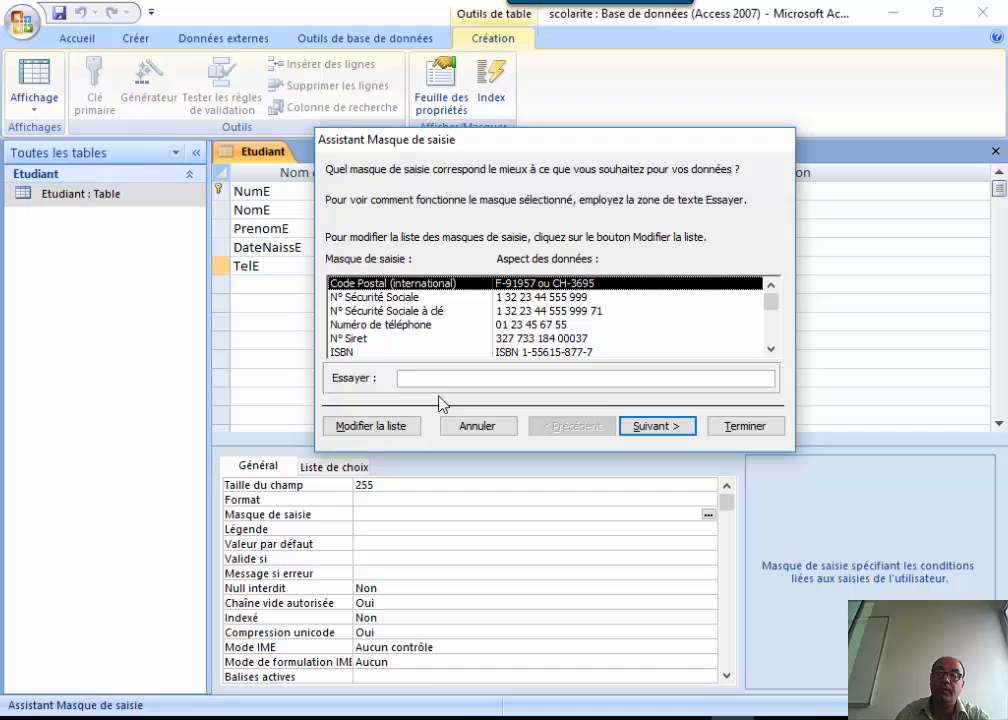
{"action": "left_click", "coordinate": [389, 327]}
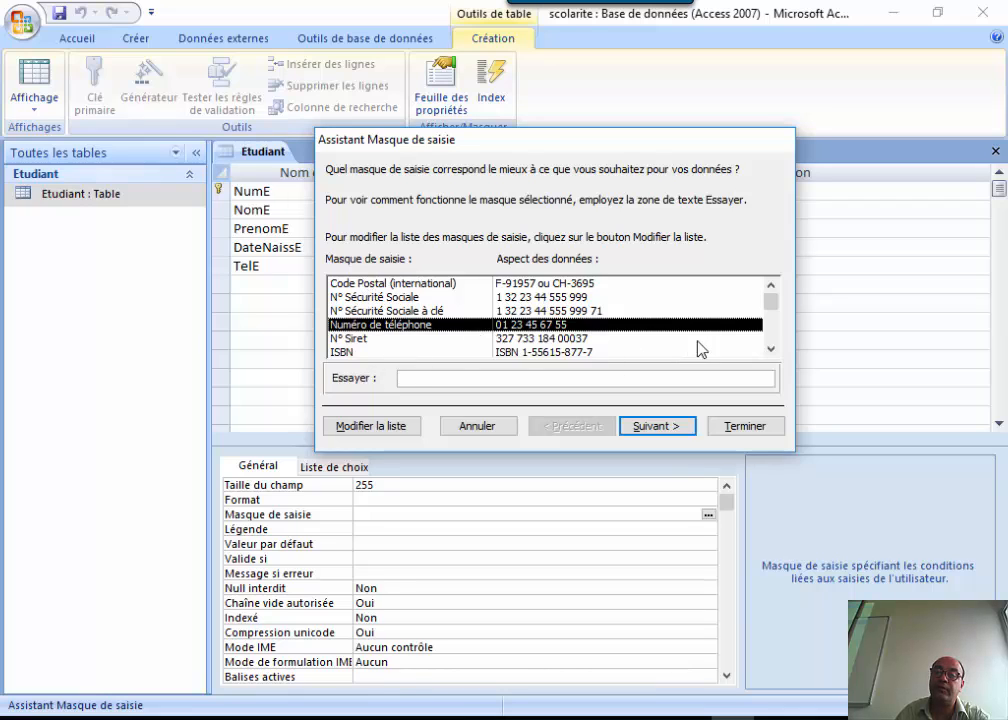
{"action": "mouse_move", "coordinate": [767, 299]}
{"action": "left_mouse_down"}
{"action": "mouse_move", "coordinate": [767, 334]}
{"action": "mouse_move", "coordinate": [767, 300]}
{"action": "left_mouse_up"}
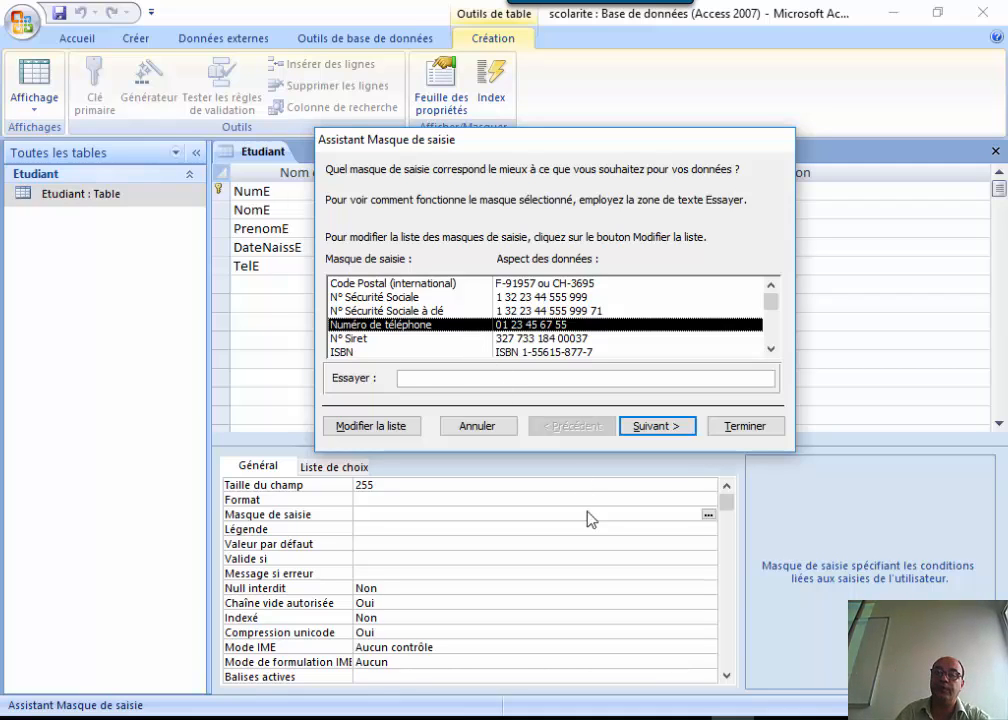
{"action": "left_click", "coordinate": [666, 425]}
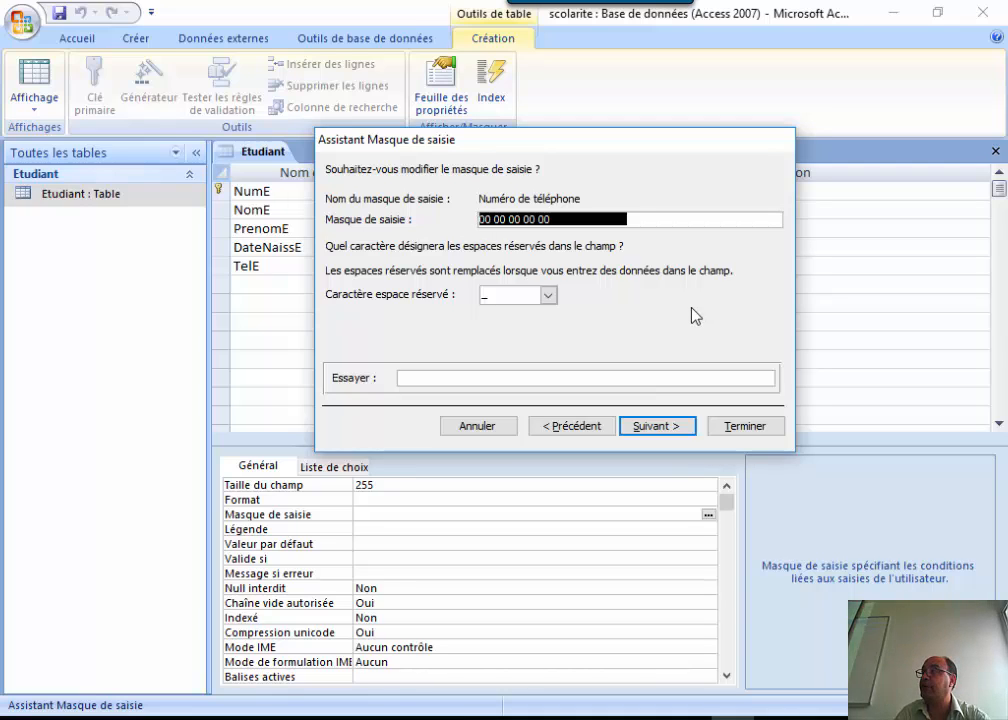
{"action": "left_click", "coordinate": [653, 428]}
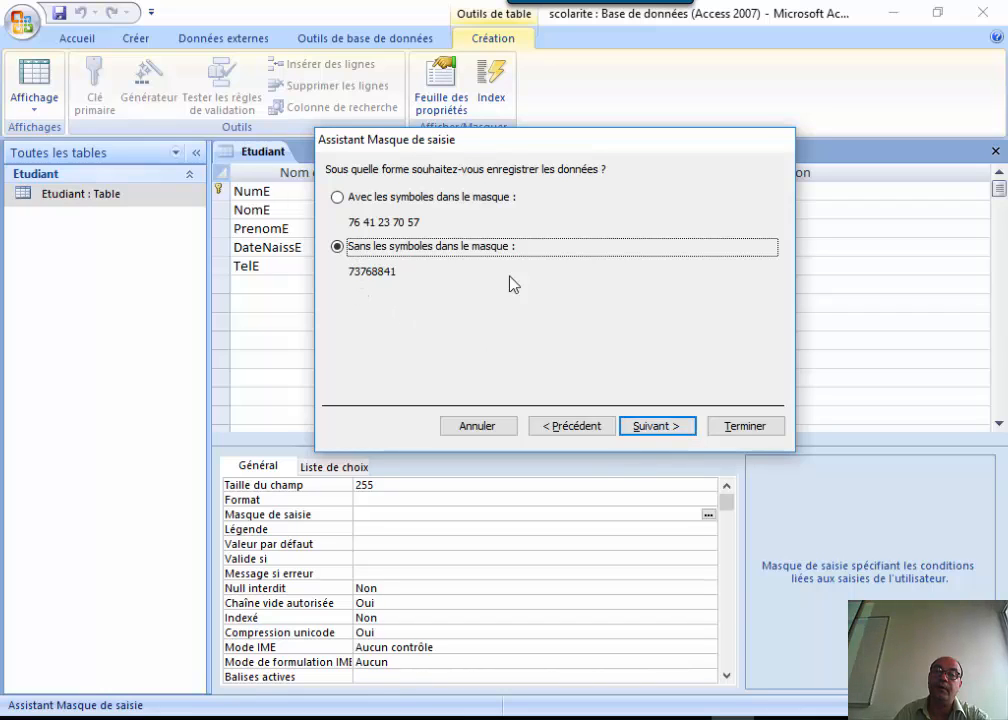
{"action": "left_click", "coordinate": [428, 200]}
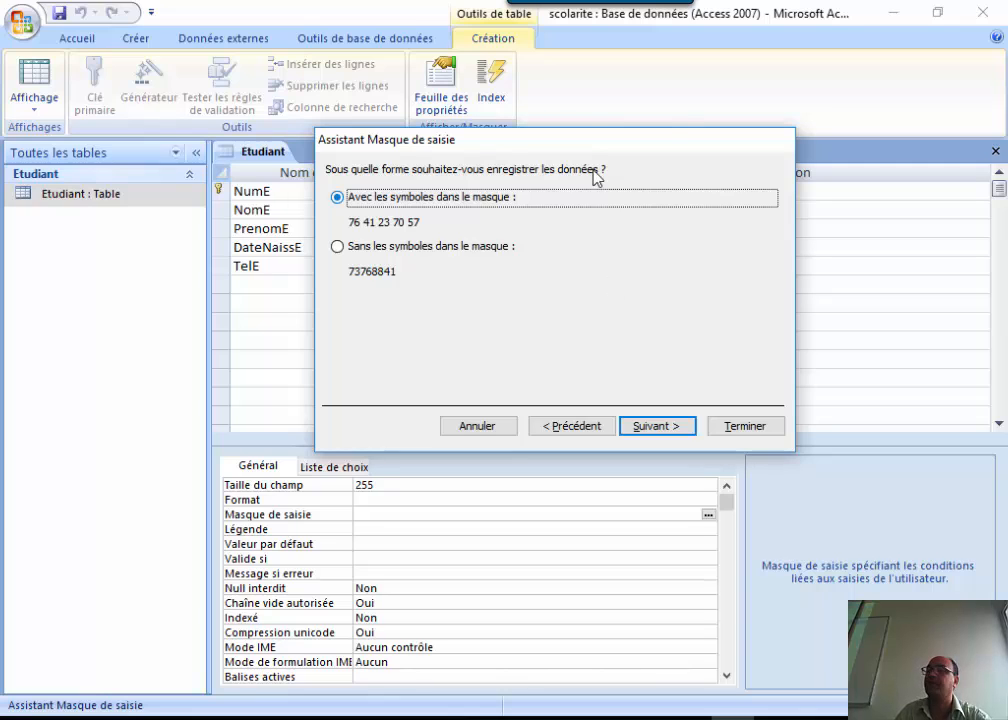
{"action": "left_click", "coordinate": [646, 430]}
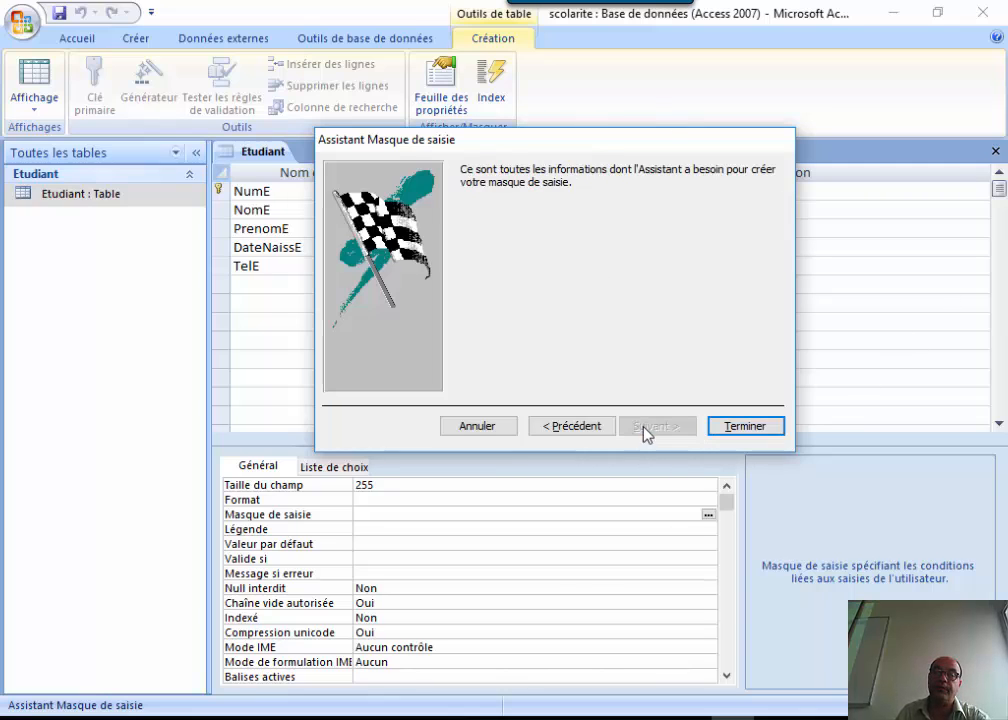
{"action": "left_click", "coordinate": [763, 425]}
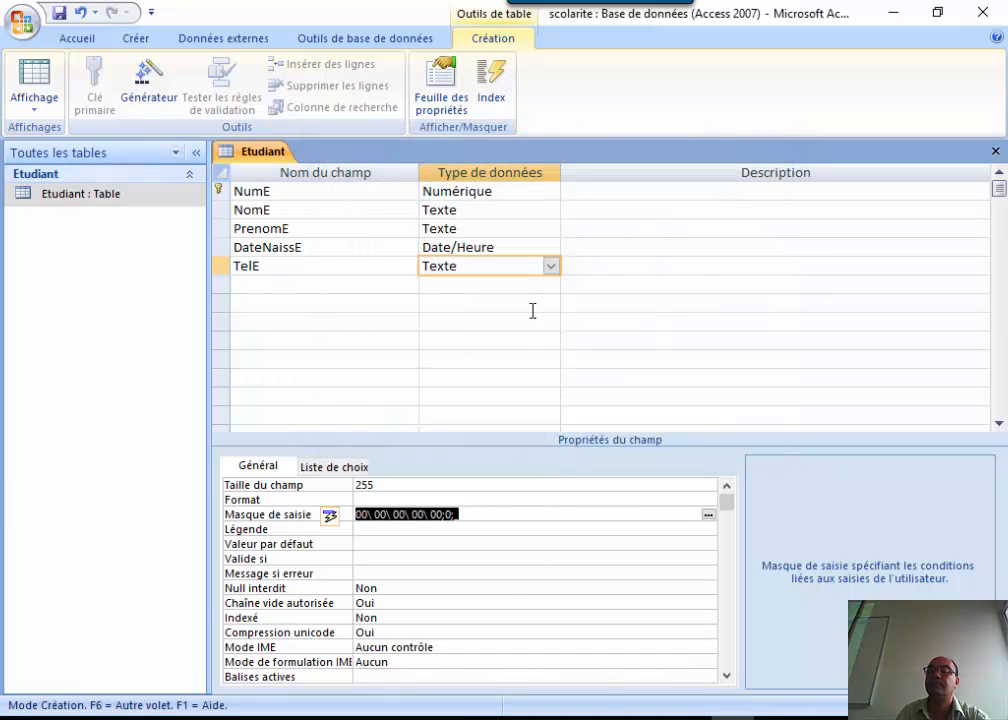
{"action": "left_click", "coordinate": [263, 284]}
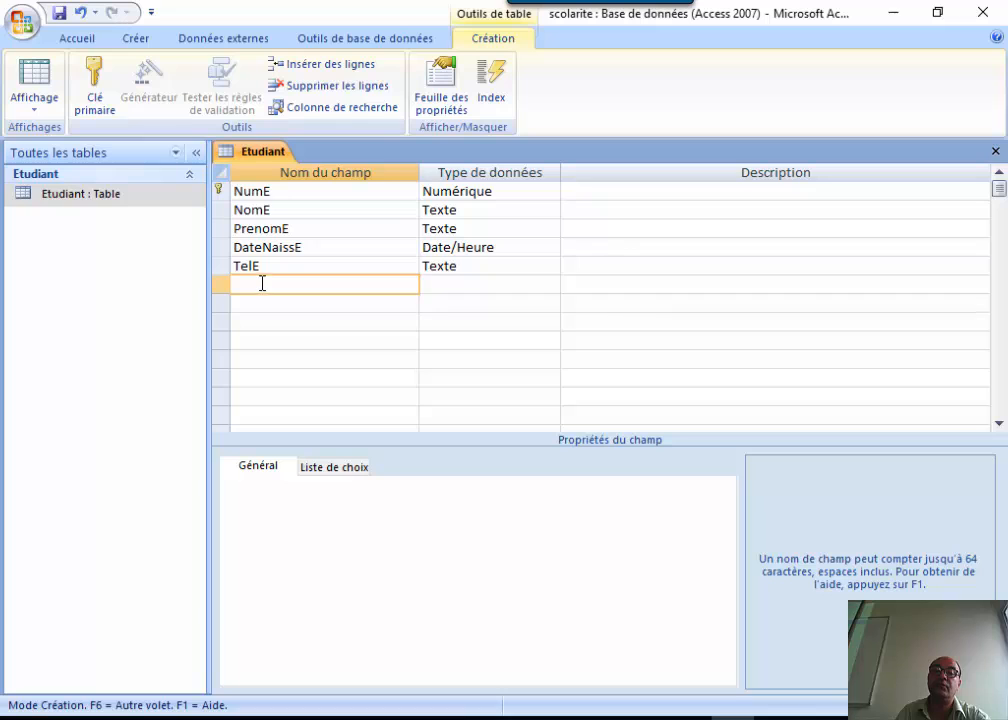
Save and close the Etudiant design, then create a new table in design view.
{"action": "left_click", "coordinate": [995, 151]}
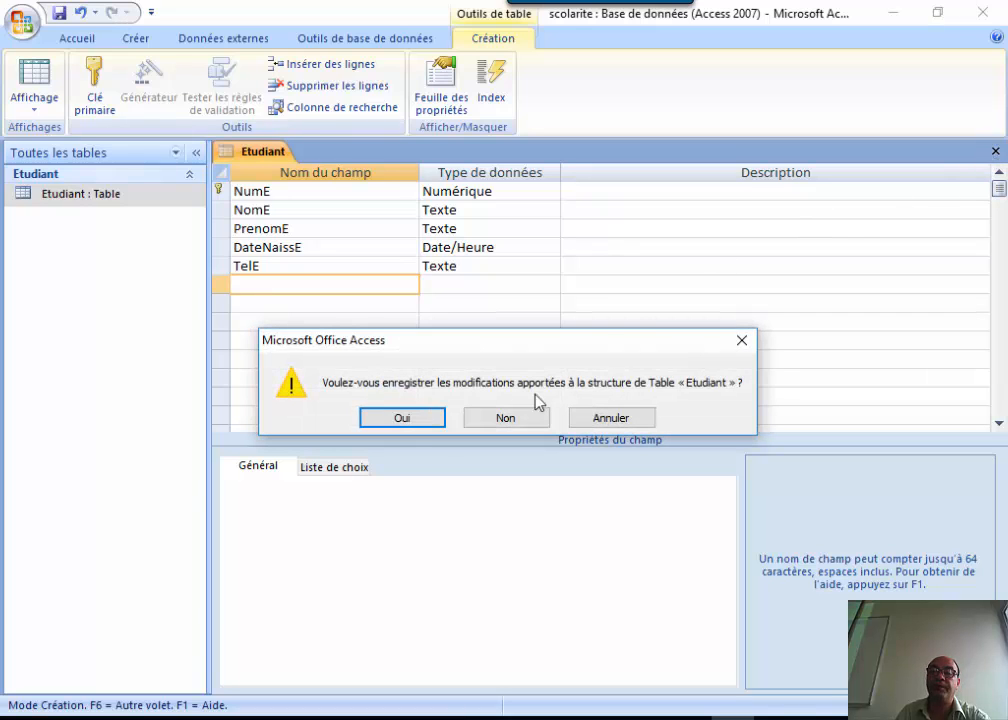
{"action": "left_click", "coordinate": [430, 418]}
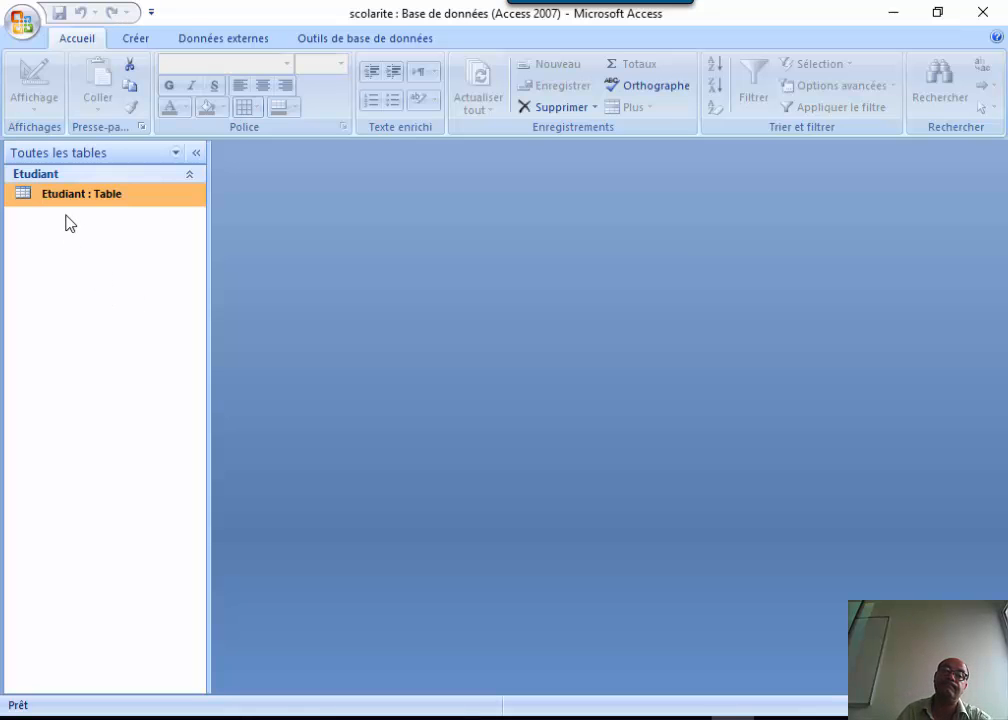
{"action": "left_click", "coordinate": [129, 41]}
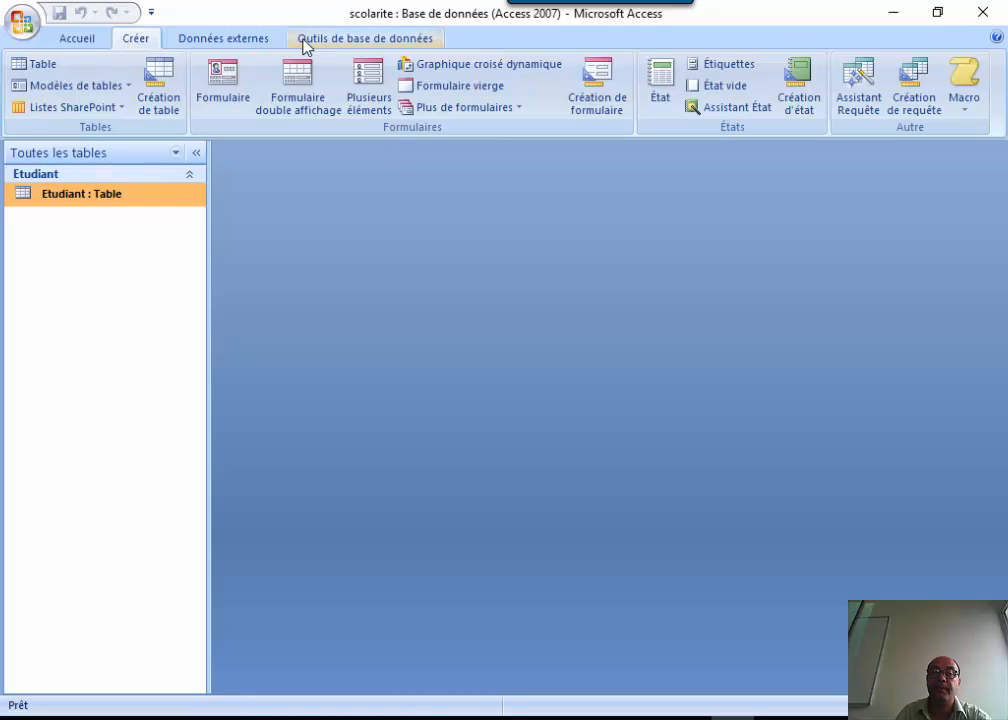
{"action": "left_click", "coordinate": [158, 92]}
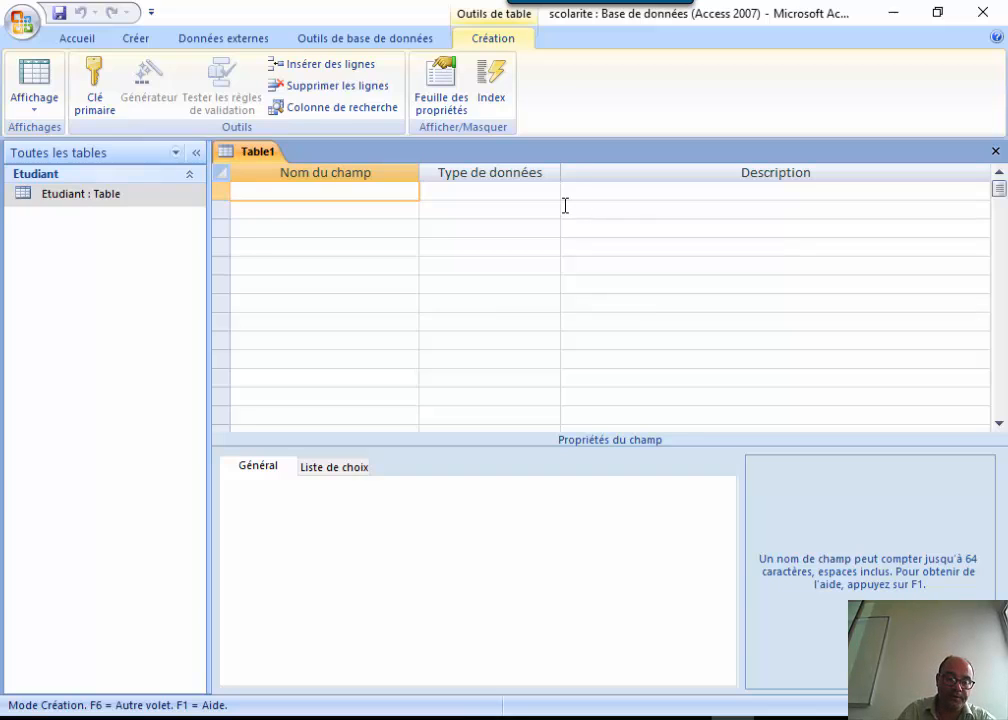
Add a Texte field NumG with a field size of 10.
{"action": "type", "text": "Nu"}
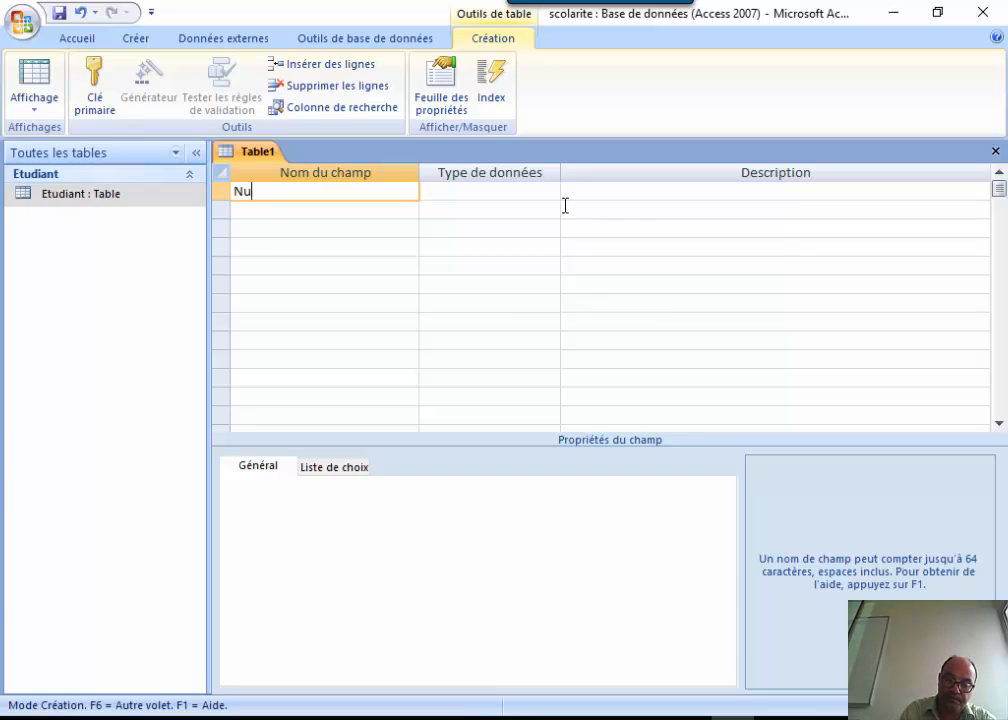
{"action": "type", "text": "mG"}
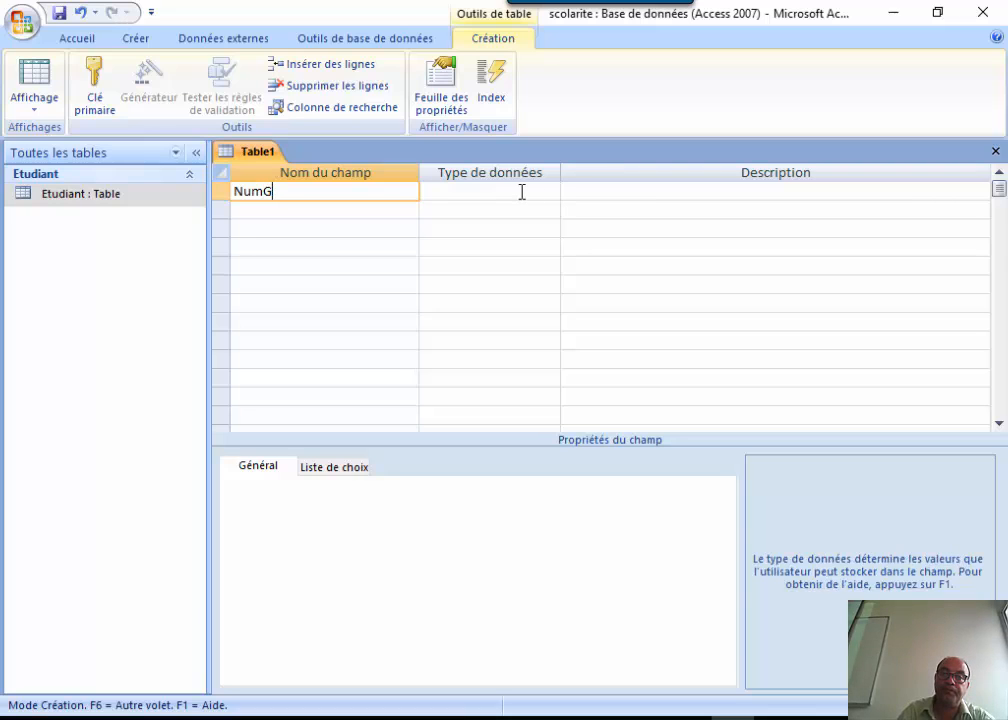
{"action": "left_click", "coordinate": [522, 191]}
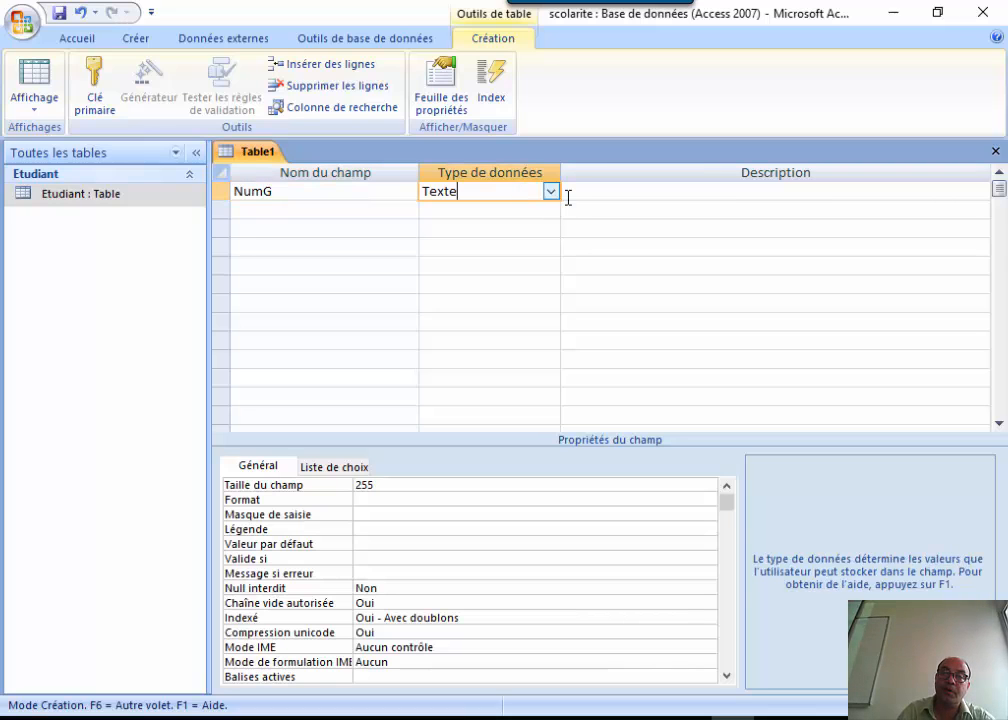
{"action": "left_click", "coordinate": [367, 485]}
{"action": "left_click", "coordinate": [335, 488]}
{"action": "key", "text": "Delete"}
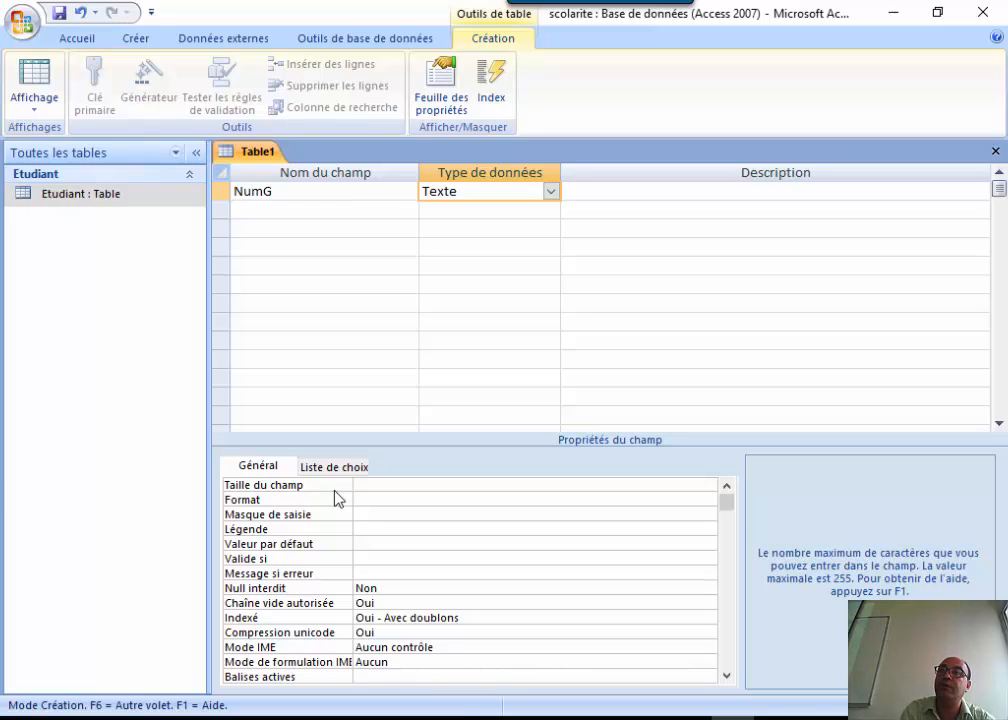
{"action": "type", "text": "10"}
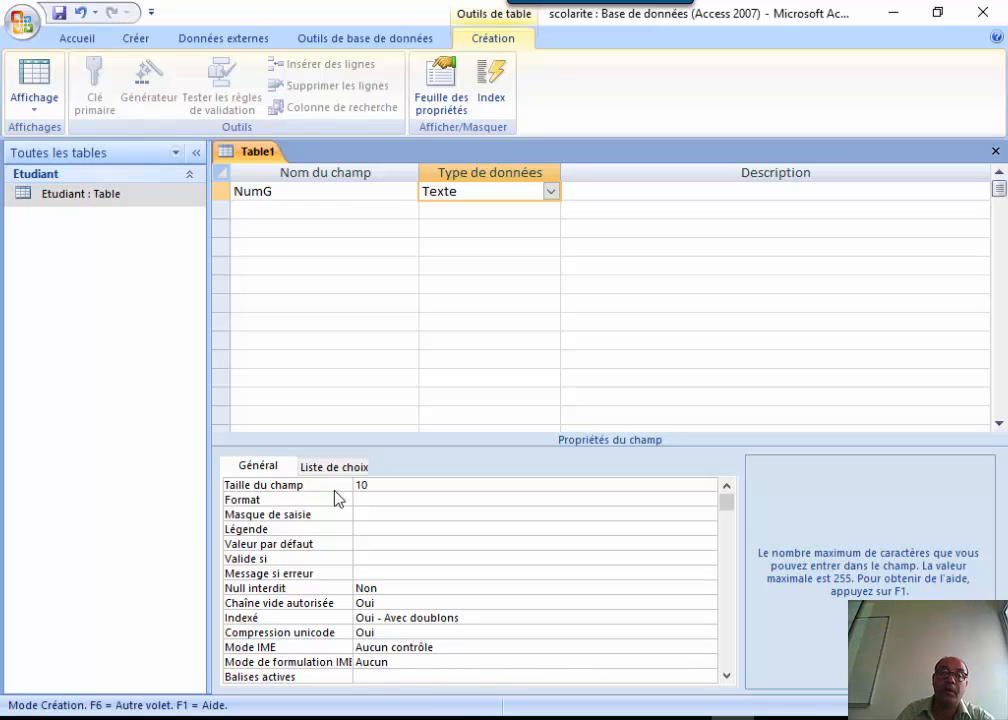
Add a second Texte field NomG with its field size set to 50.
{"action": "left_click", "coordinate": [277, 208]}
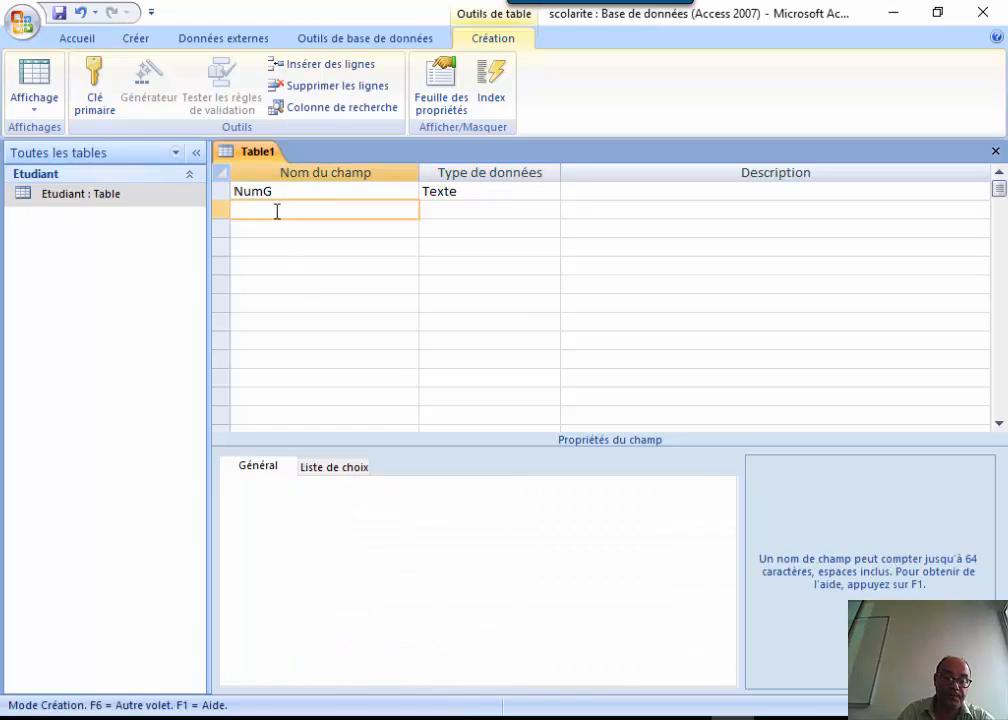
{"action": "type", "text": "Nom"}
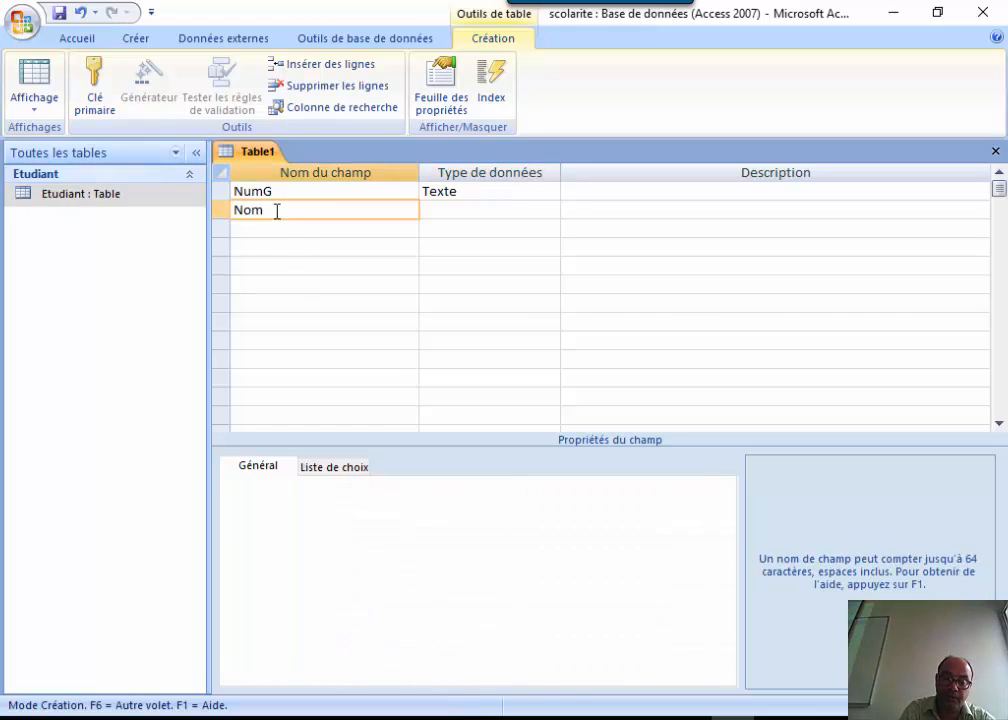
{"action": "type", "text": "G"}
{"action": "left_click", "coordinate": [438, 210]}
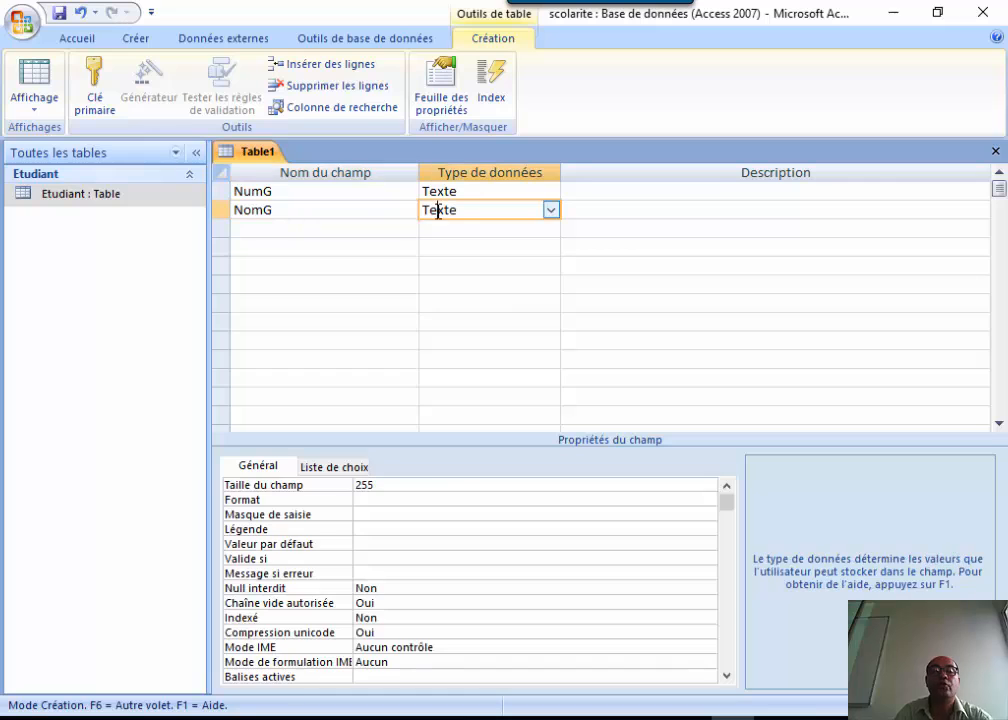
{"action": "left_click", "coordinate": [428, 486]}
{"action": "double_click", "coordinate": [428, 486]}
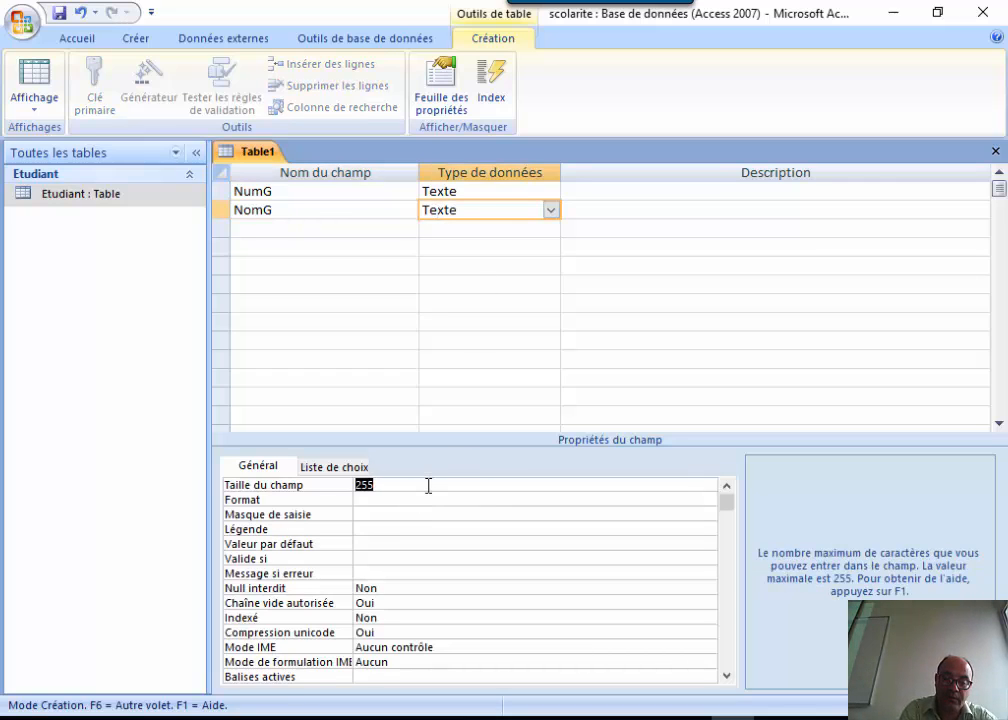
{"action": "type", "text": "50"}
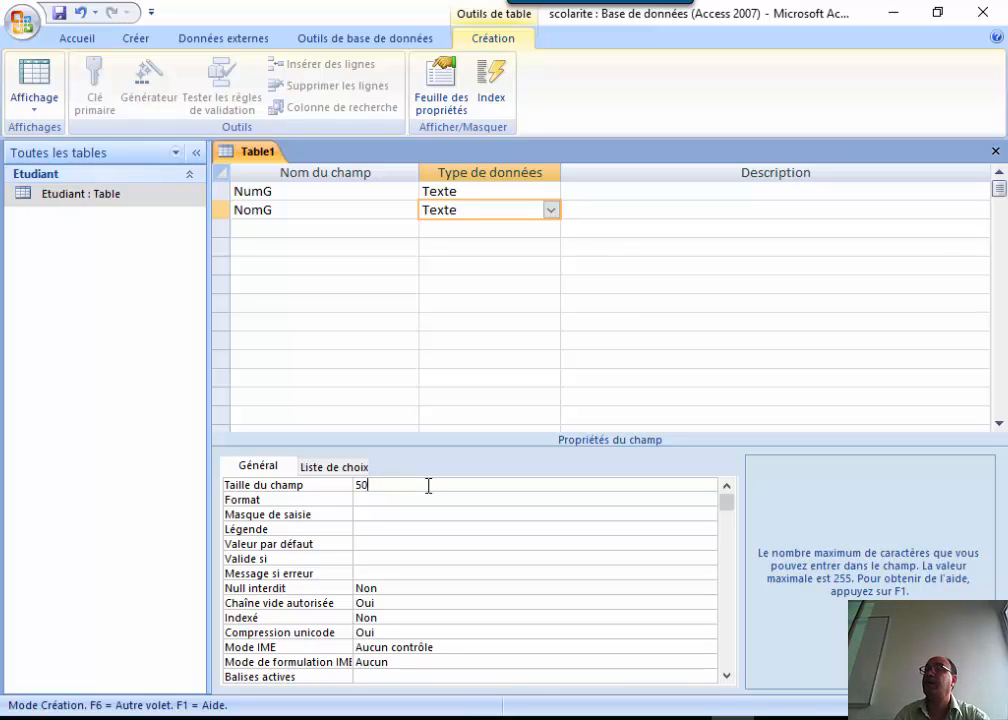
{"action": "left_click", "coordinate": [358, 245]}
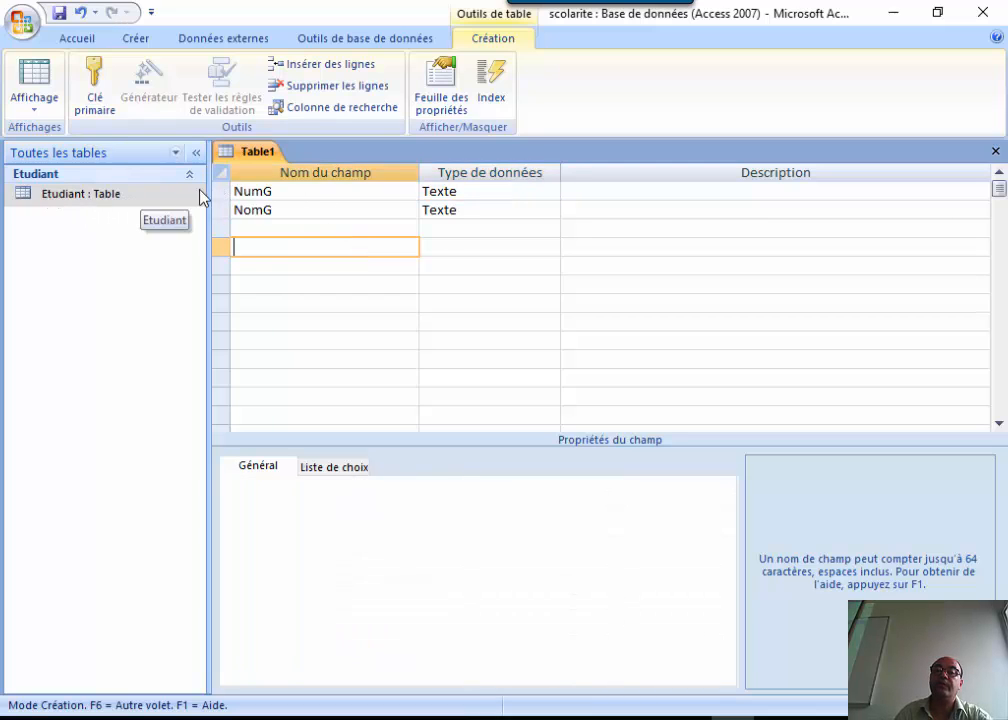
Save the new table as Groupe, accepting the automatic primary key.
{"action": "left_click", "coordinate": [59, 13]}
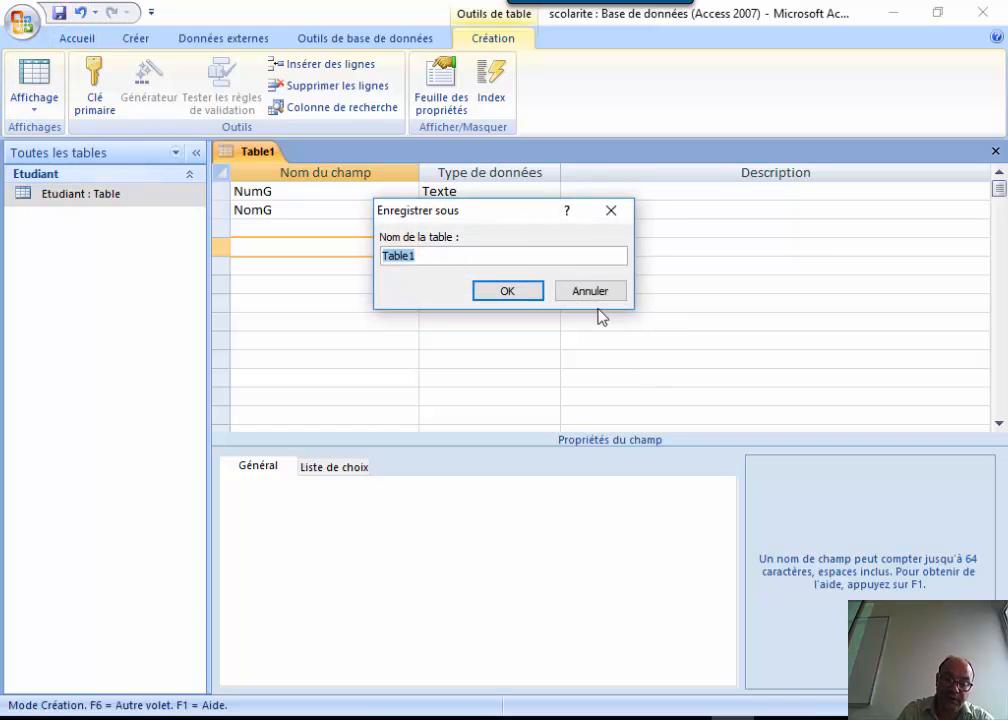
{"action": "type", "text": "Gr"}
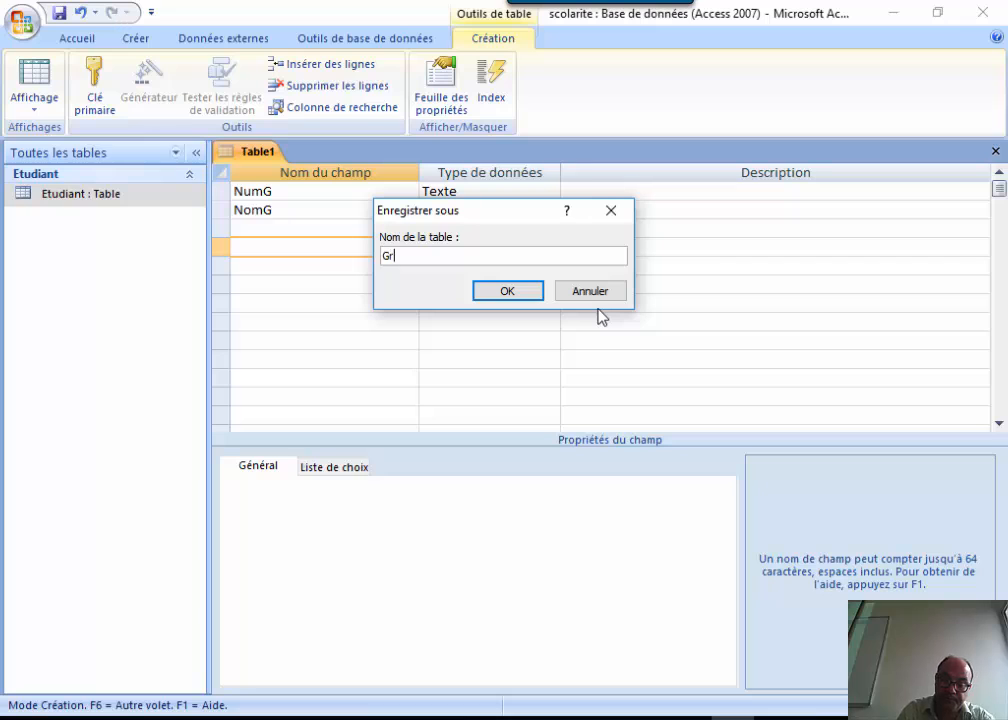
{"action": "type", "text": "oup"}
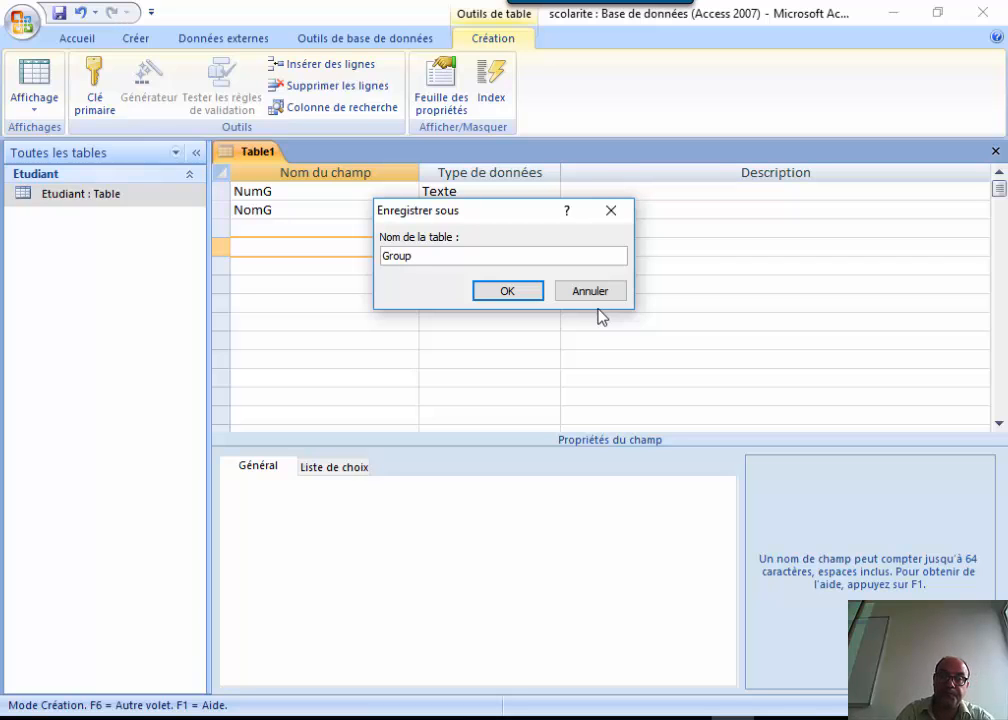
{"action": "type", "text": "e"}
{"action": "left_click", "coordinate": [503, 291]}
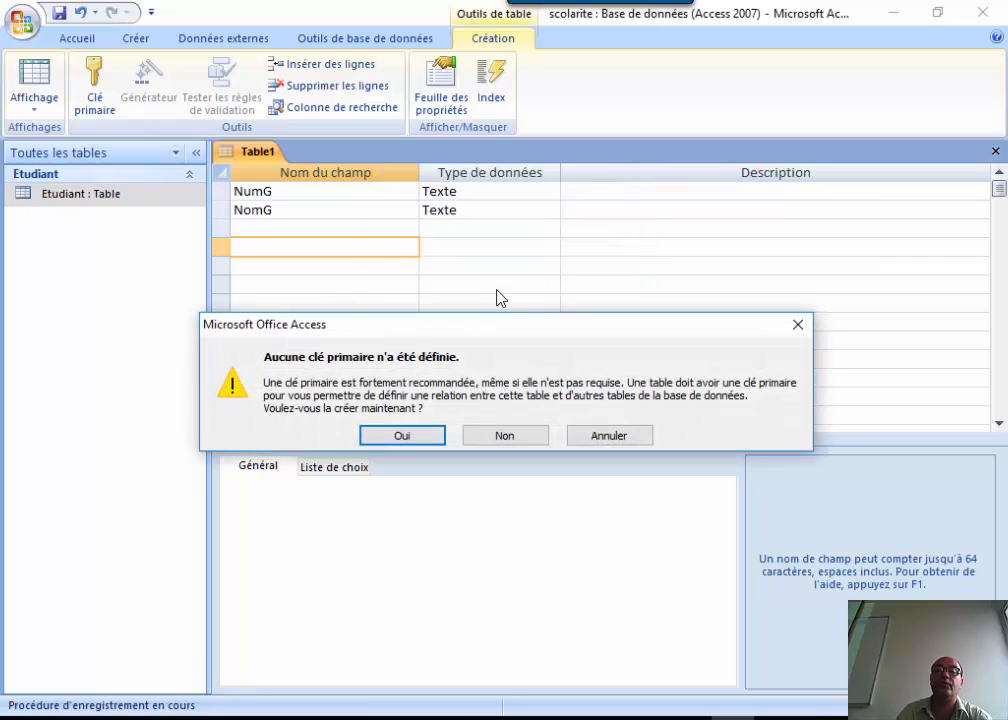
{"action": "left_click", "coordinate": [401, 436]}
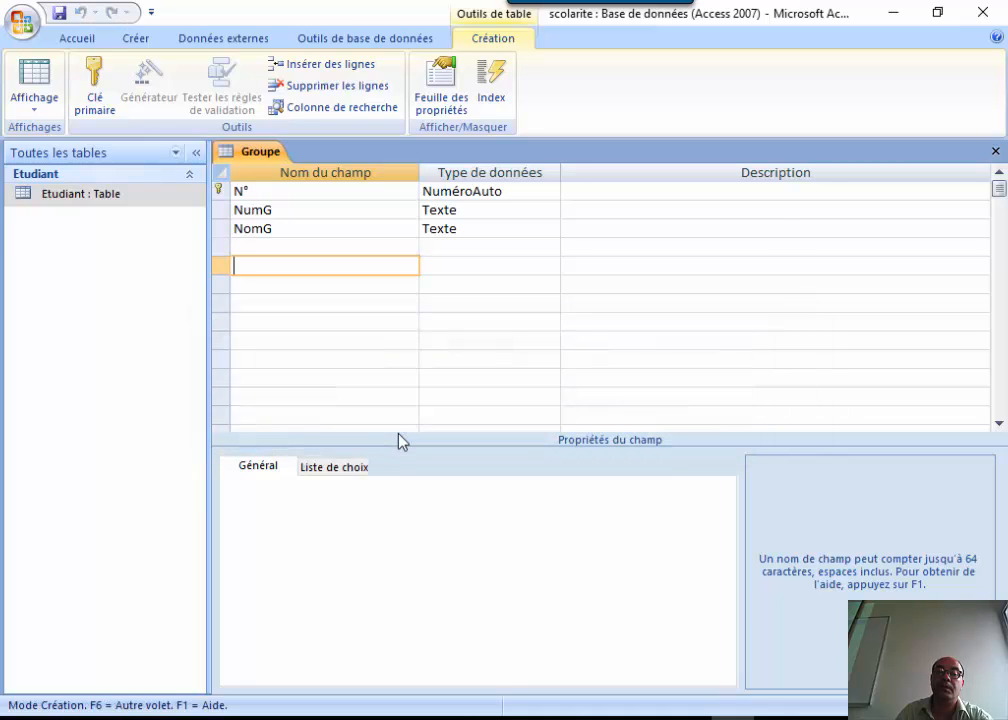
Delete the auto-added N° key field, leaving NumG and NomG.
{"action": "left_click", "coordinate": [221, 191]}
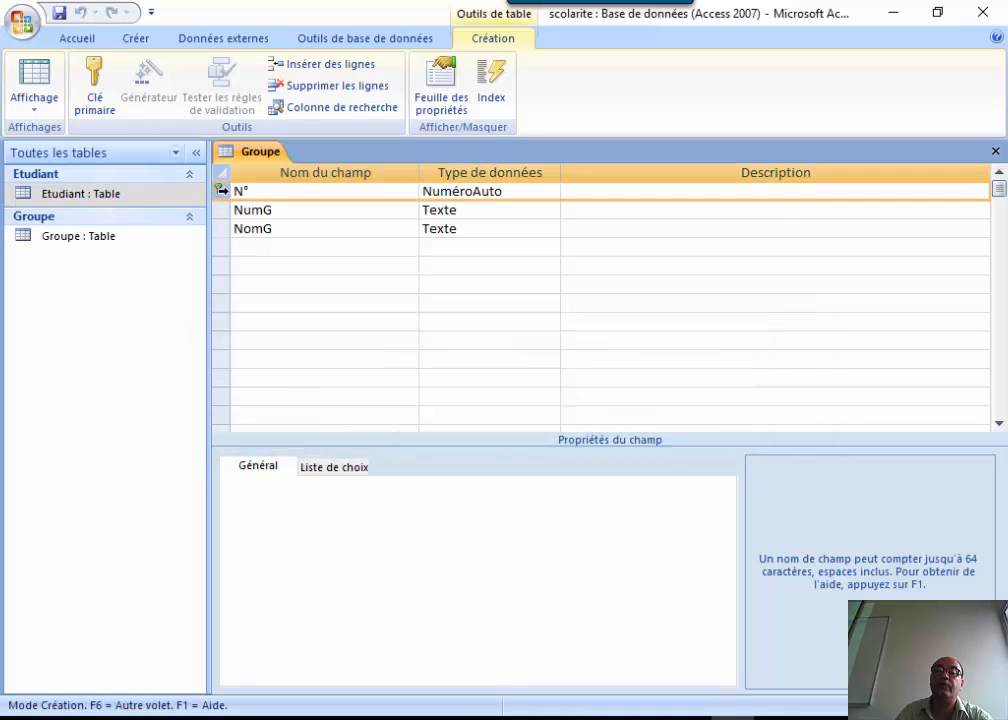
{"action": "right_click", "coordinate": [223, 192]}
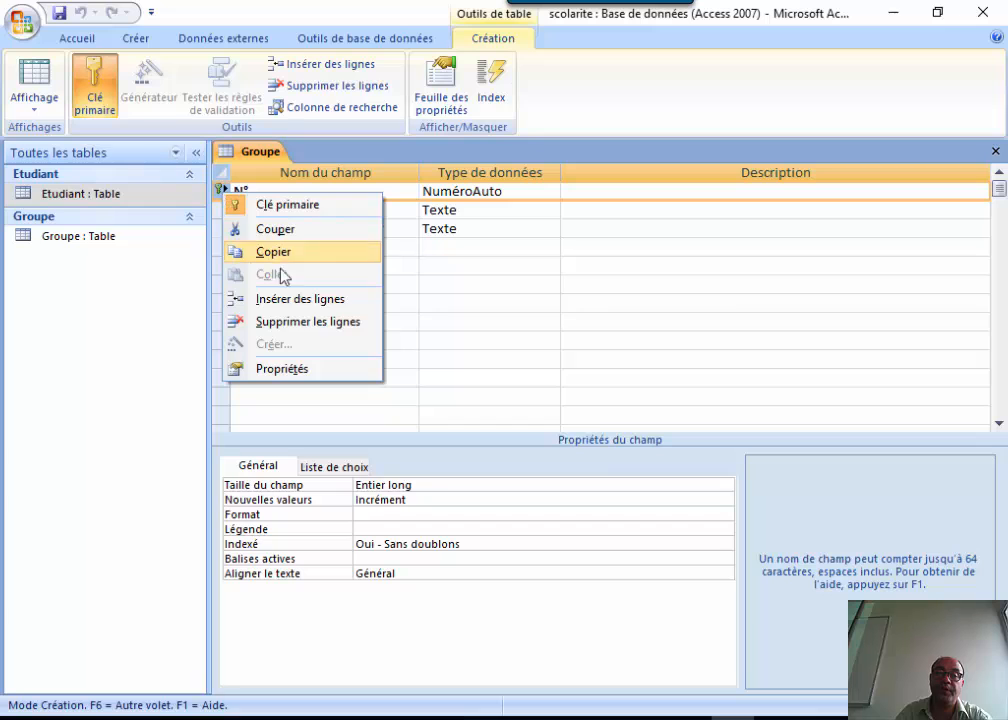
{"action": "left_click", "coordinate": [295, 322]}
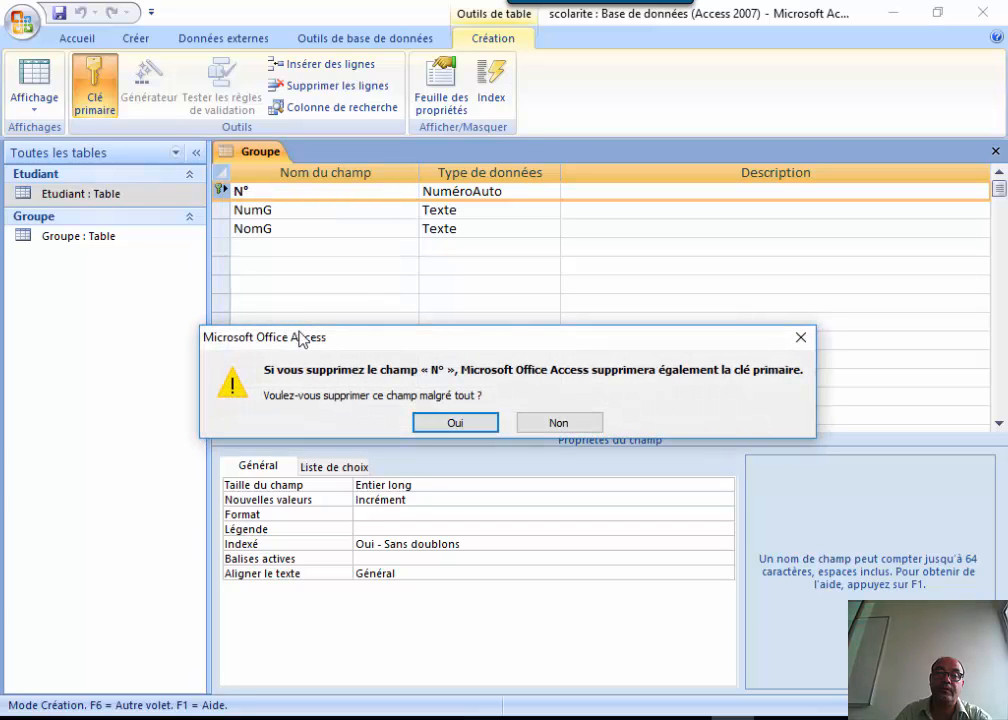
{"action": "left_click", "coordinate": [460, 421]}
{"action": "left_click", "coordinate": [221, 196]}
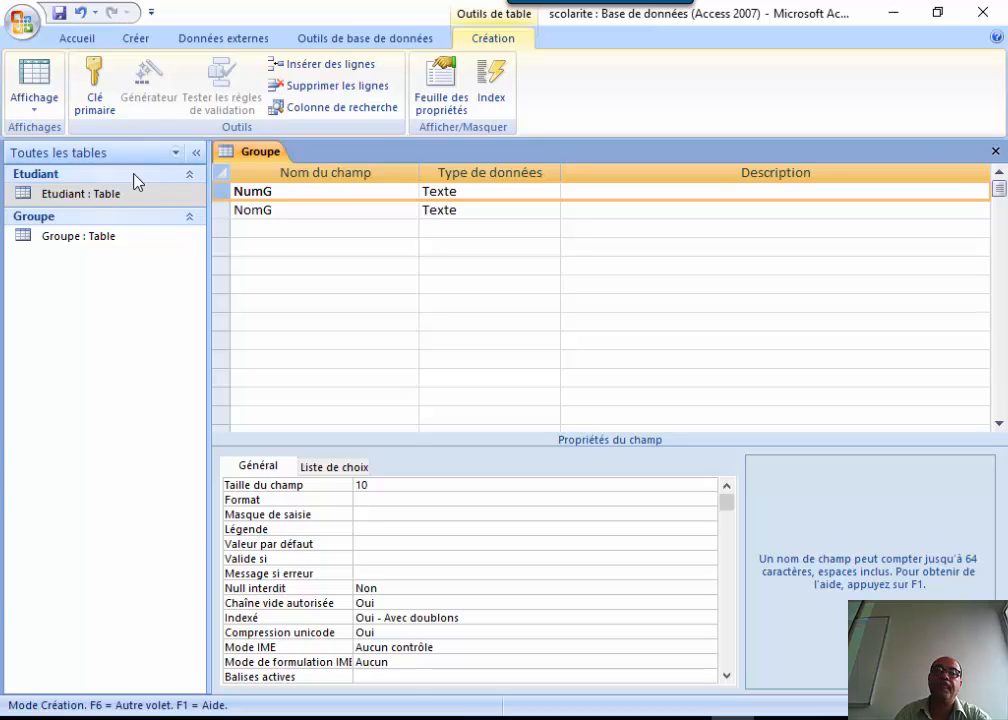
Make NumG the primary key of Groupe, then save and close the table.
{"action": "left_click", "coordinate": [222, 192]}
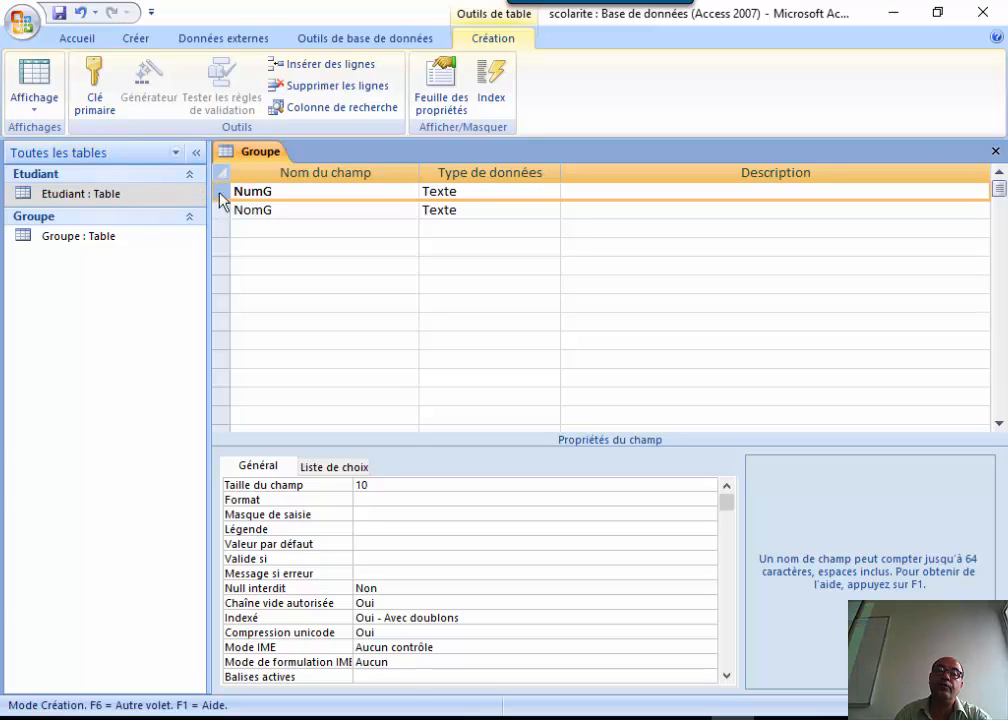
{"action": "left_click", "coordinate": [97, 86]}
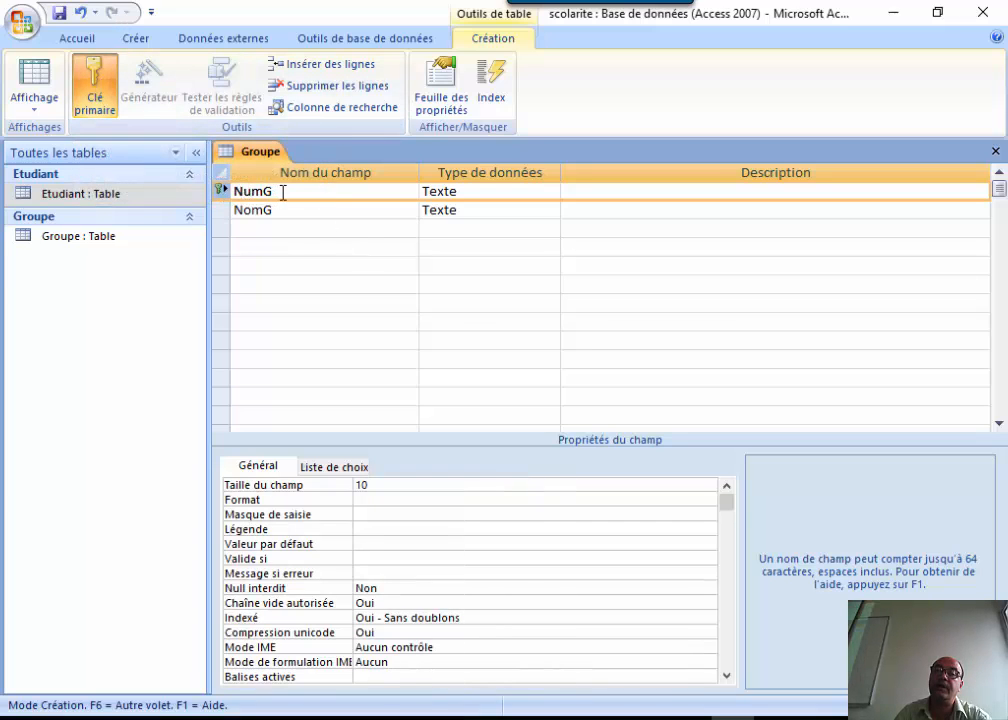
{"action": "left_click", "coordinate": [60, 14]}
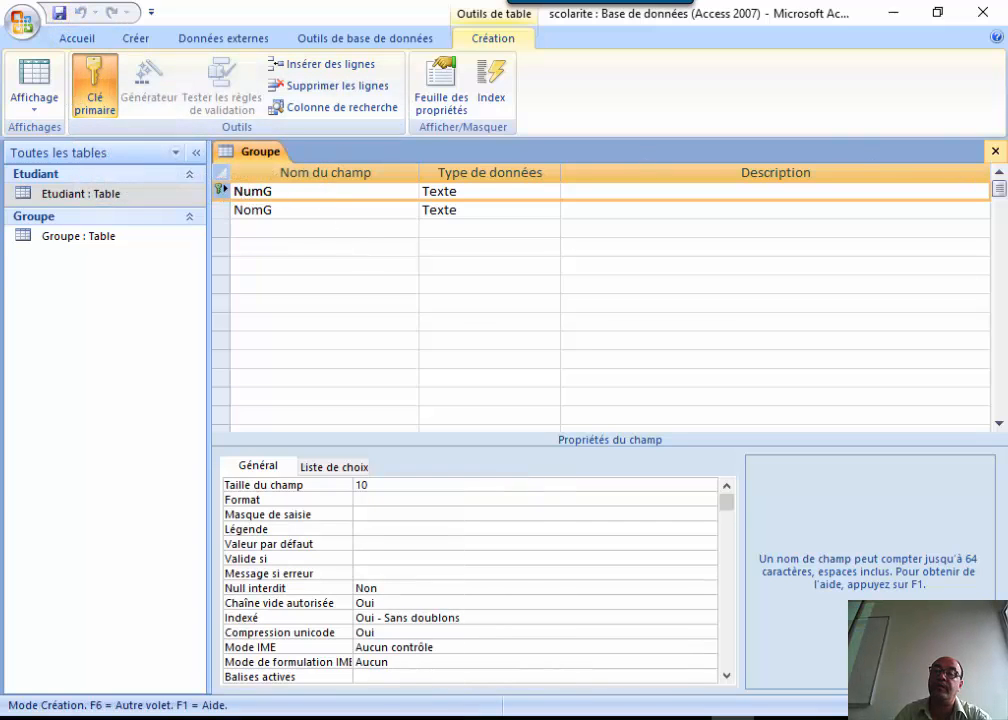
{"action": "left_click", "coordinate": [995, 151]}
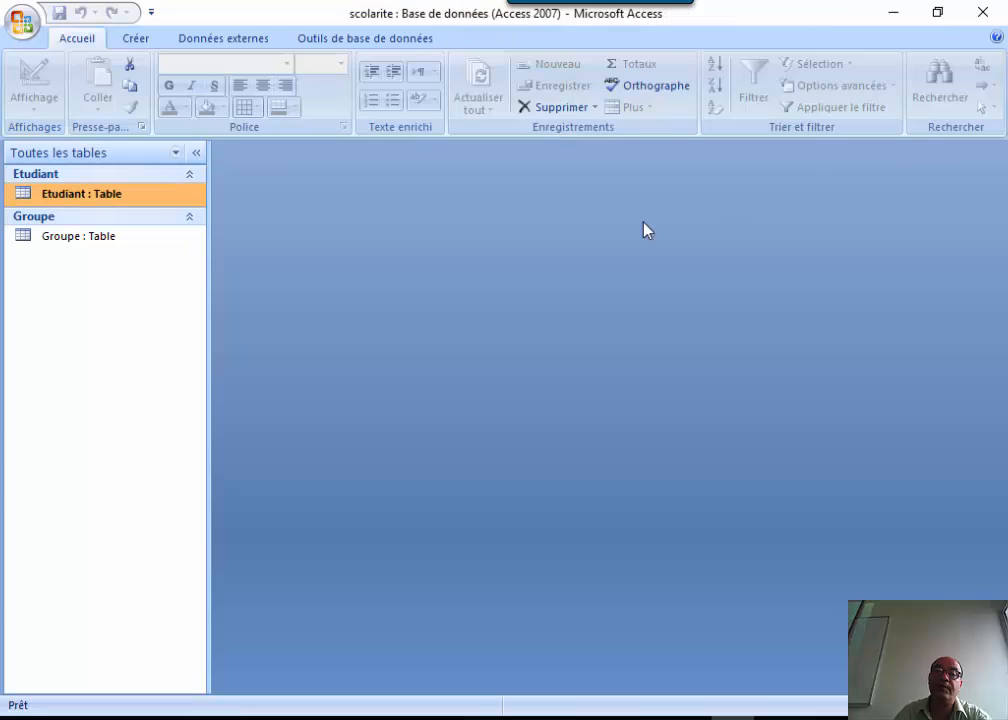
Open the Etudiant table in design view.
{"action": "left_click", "coordinate": [79, 236]}
{"action": "left_click", "coordinate": [78, 193]}
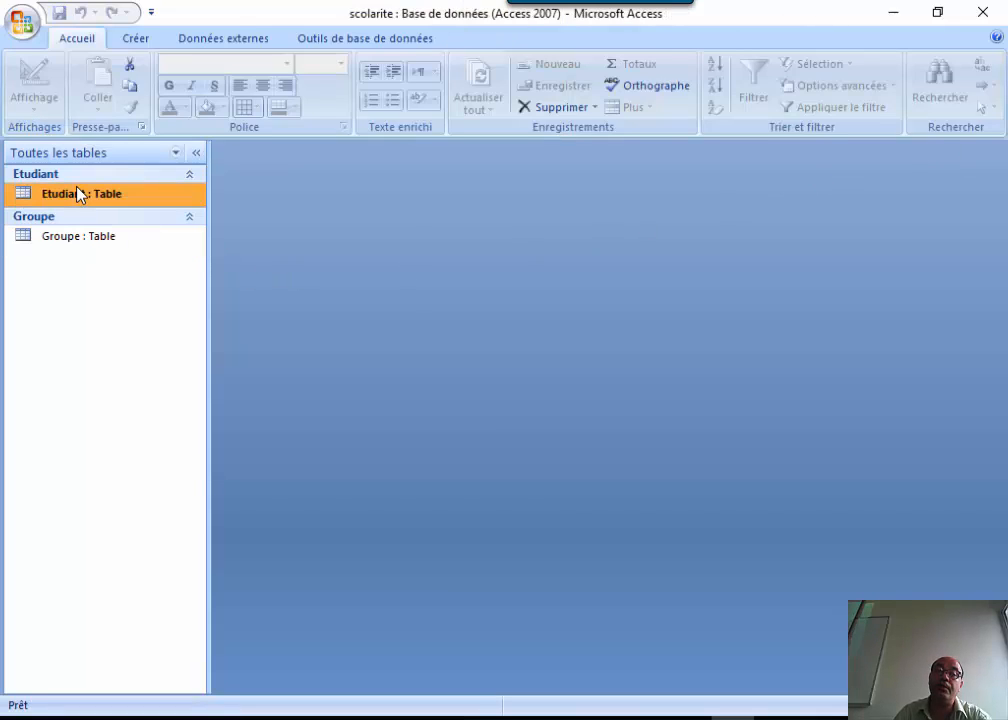
{"action": "right_click", "coordinate": [78, 193]}
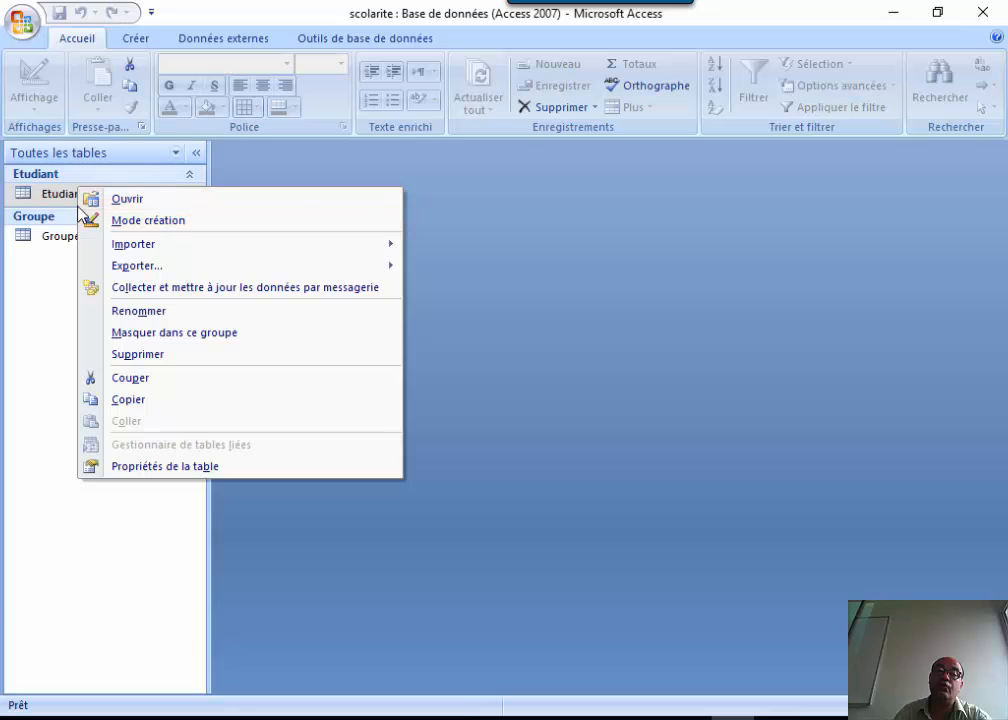
{"action": "left_click", "coordinate": [139, 222]}
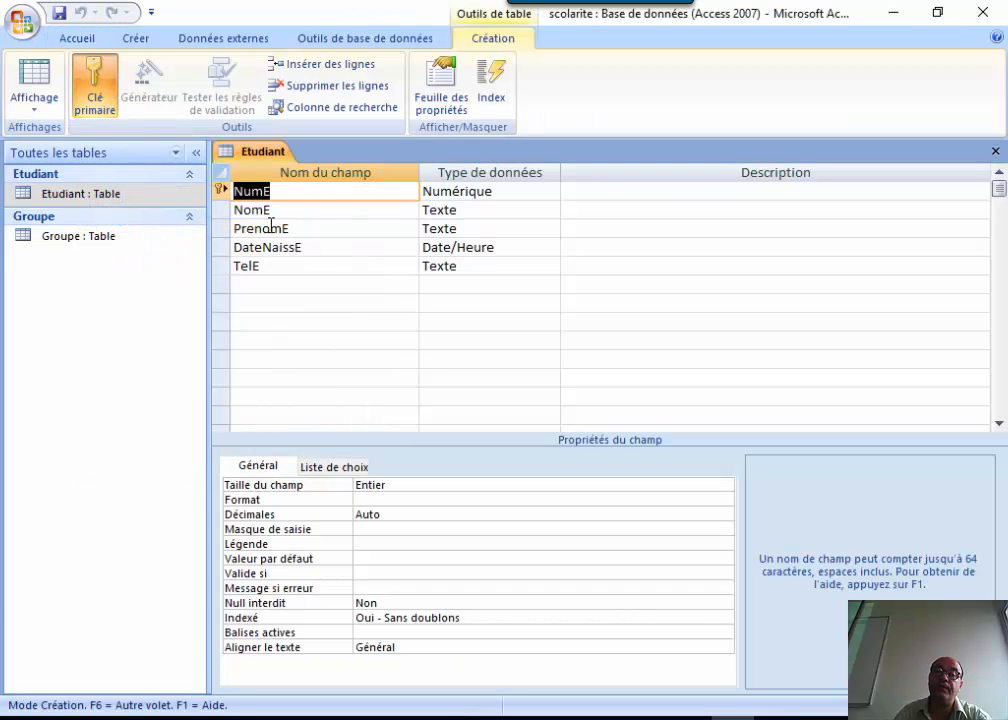
{"action": "left_click", "coordinate": [220, 190]}
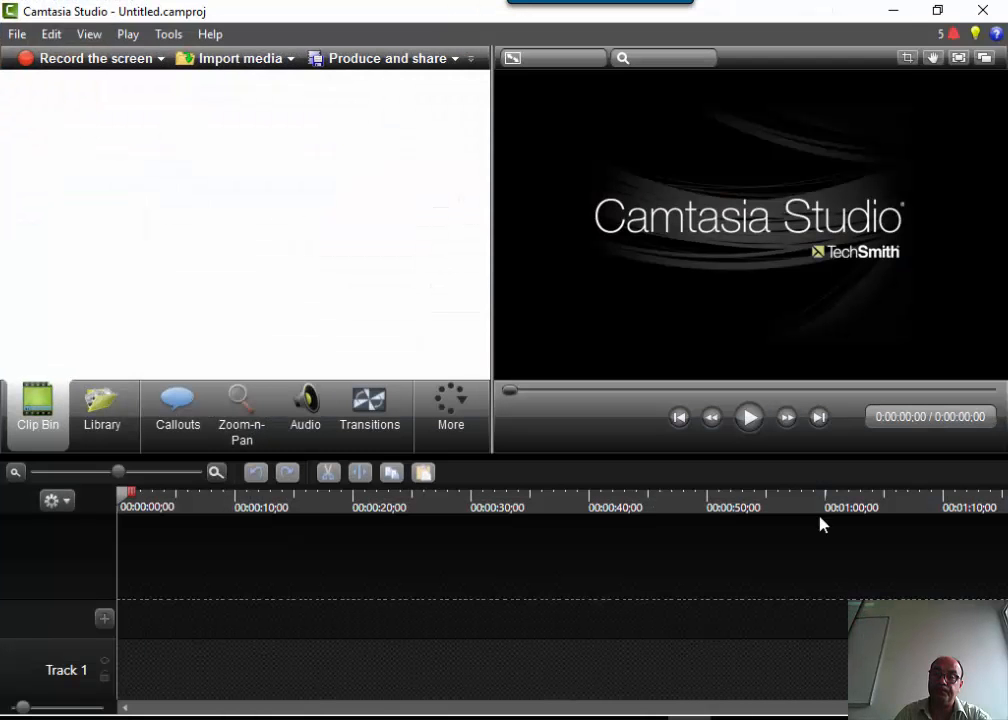
{"action": "left_click", "coordinate": [894, 11]}
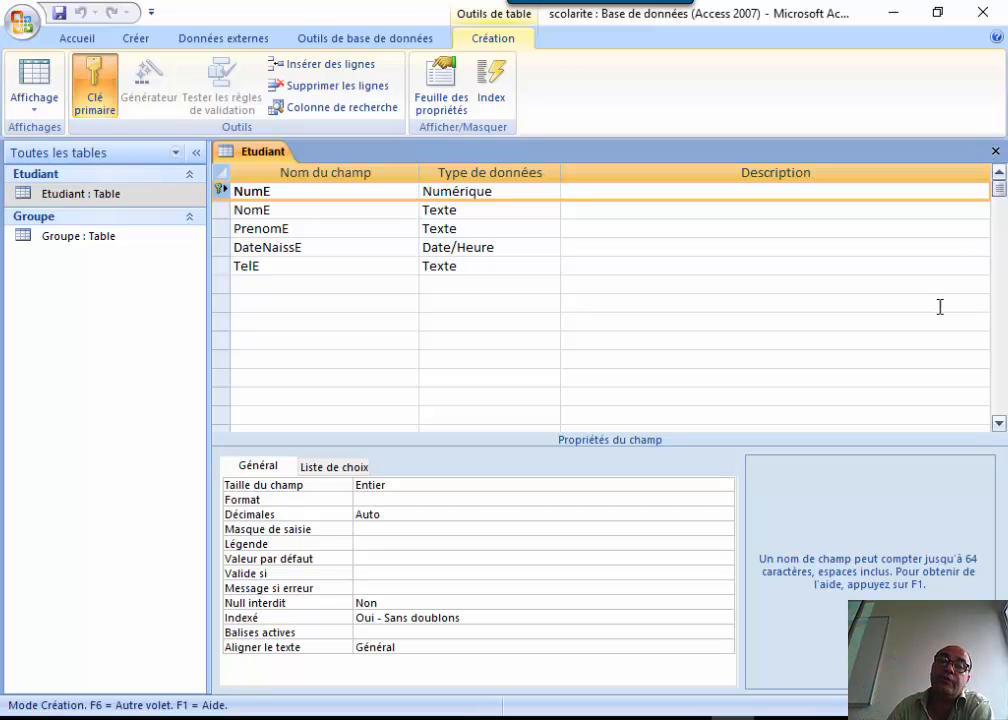
Add a NumG Texte field under TelE in Etudiant and open Groupe's design alongside.
{"action": "left_click", "coordinate": [392, 296]}
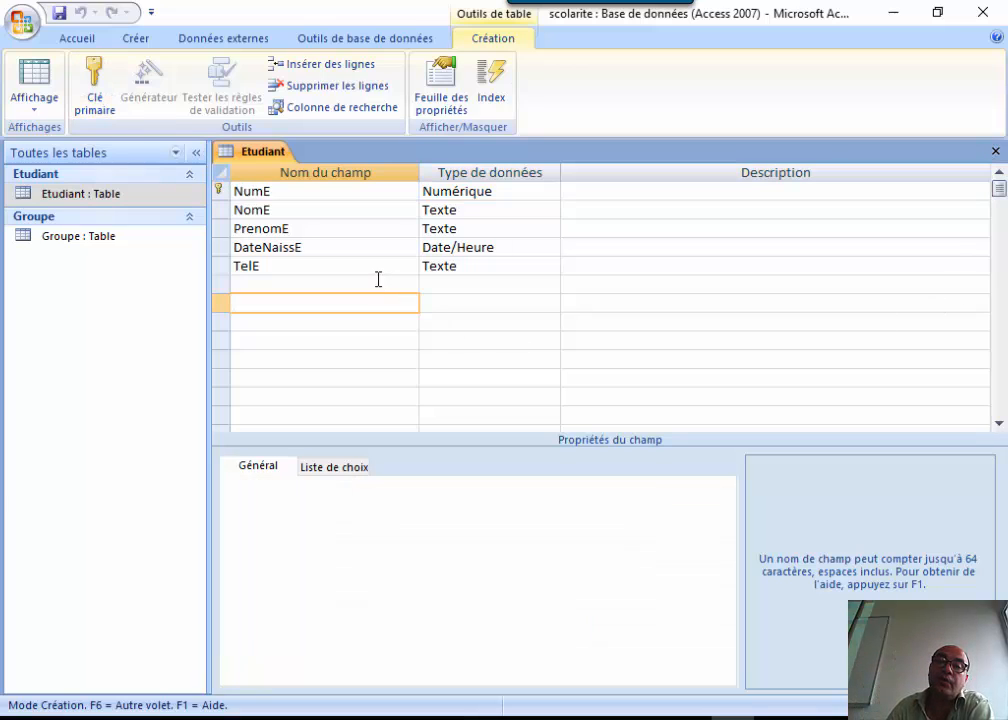
{"action": "left_click", "coordinate": [378, 279]}
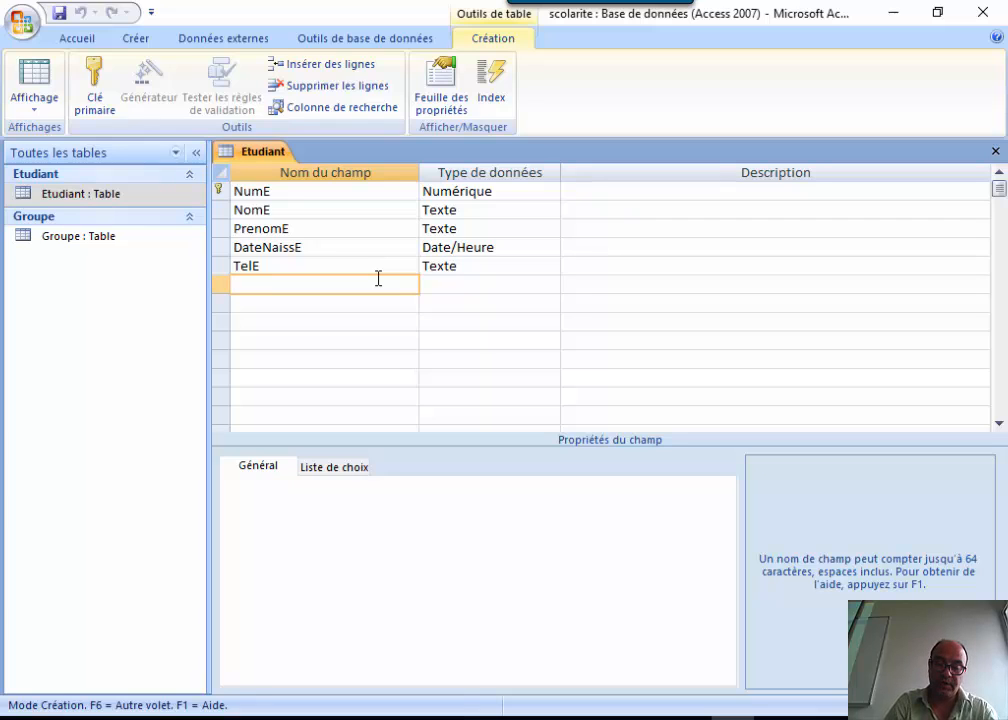
{"action": "type", "text": "NumG"}
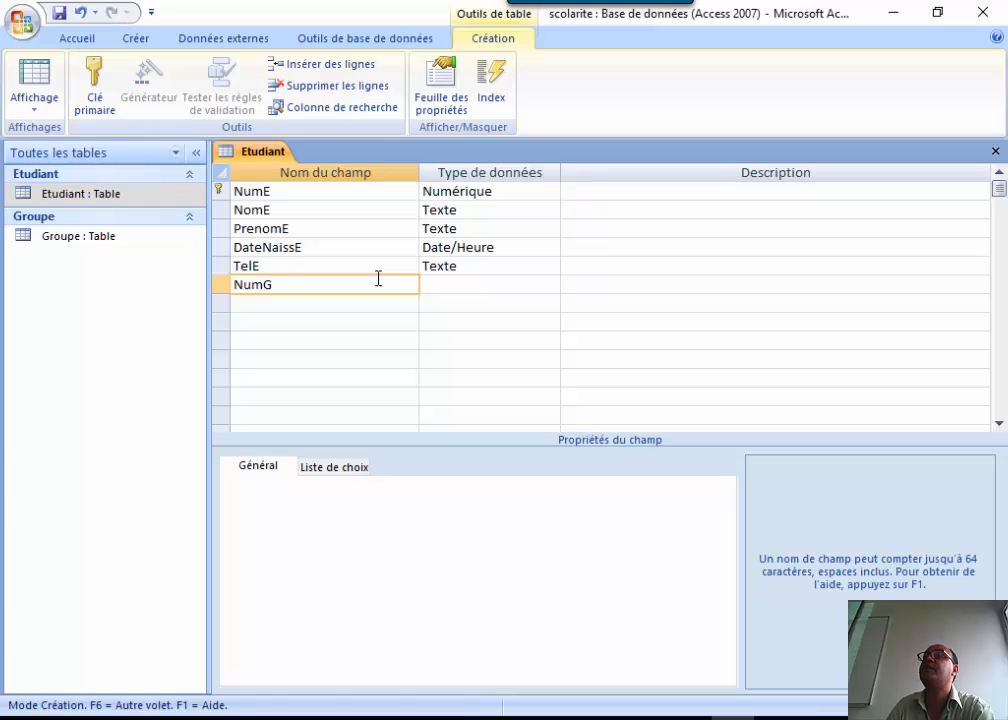
{"action": "left_click", "coordinate": [500, 284]}
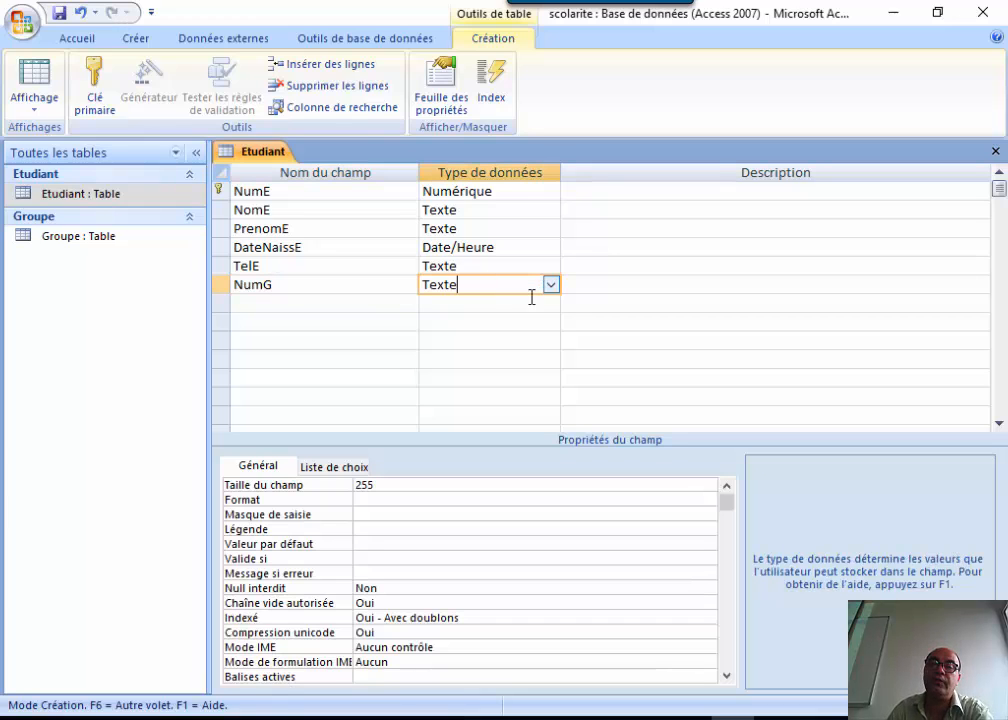
{"action": "left_click", "coordinate": [104, 238]}
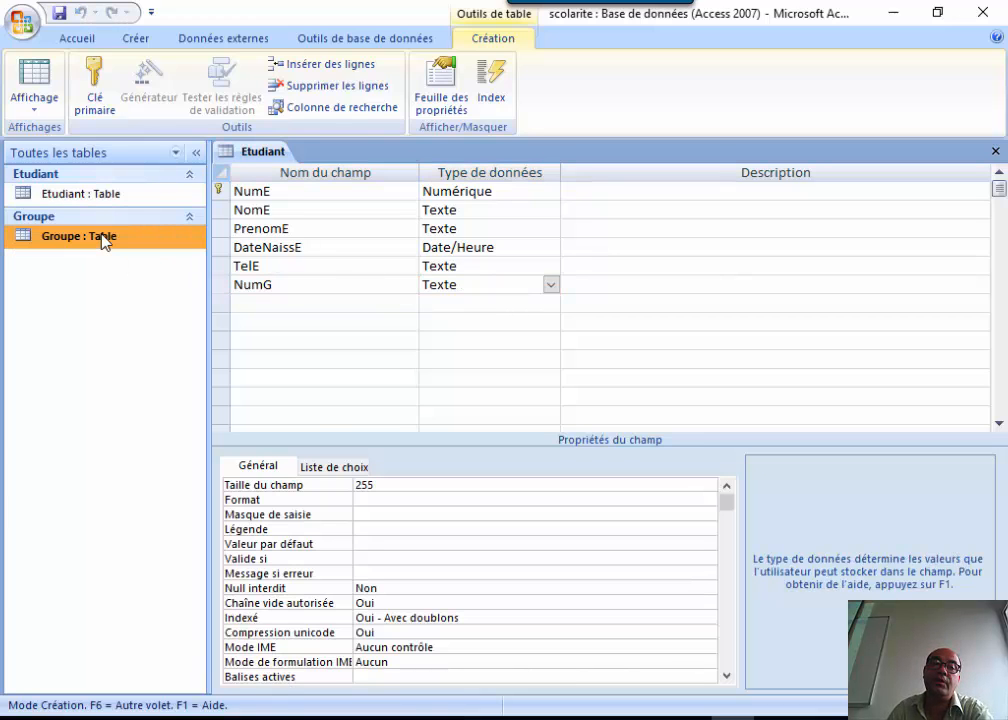
{"action": "right_click", "coordinate": [104, 238]}
{"action": "left_click", "coordinate": [190, 267]}
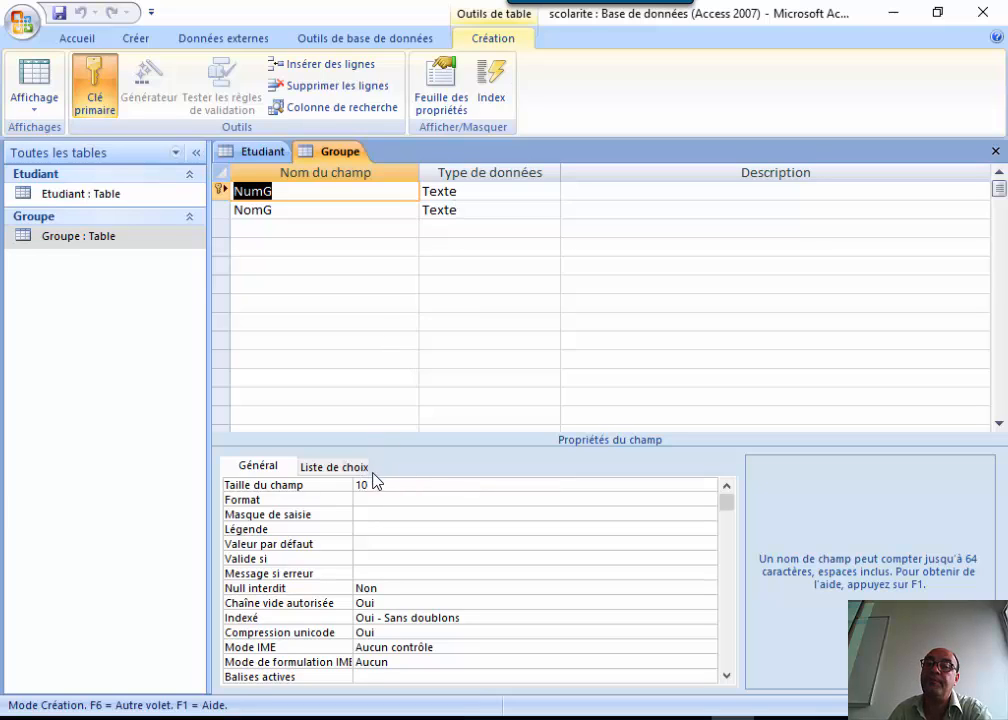
Set Etudiant's NumG field size to 10 instead of 255, then close both table designs.
{"action": "left_click", "coordinate": [90, 196]}
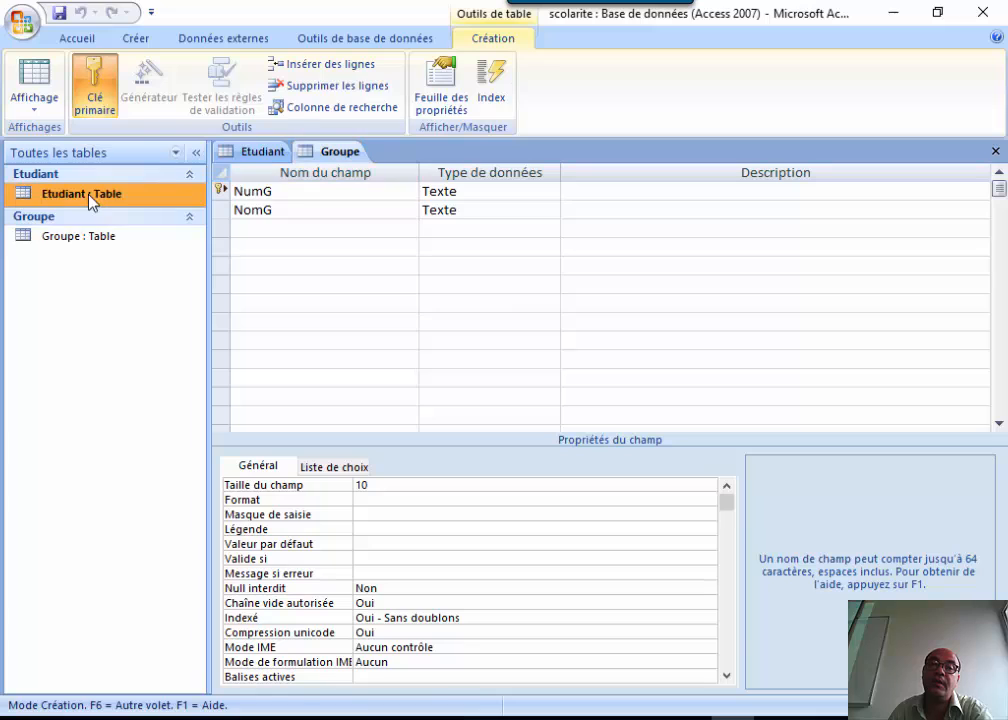
{"action": "left_click", "coordinate": [266, 152]}
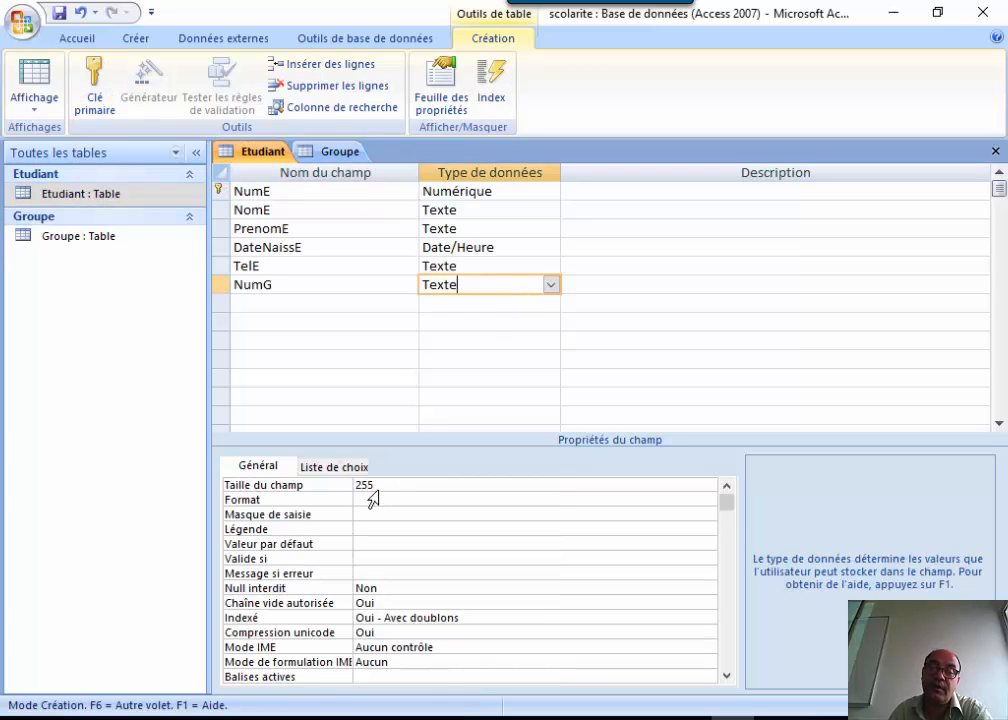
{"action": "left_click", "coordinate": [317, 484]}
{"action": "key", "text": "Delete"}
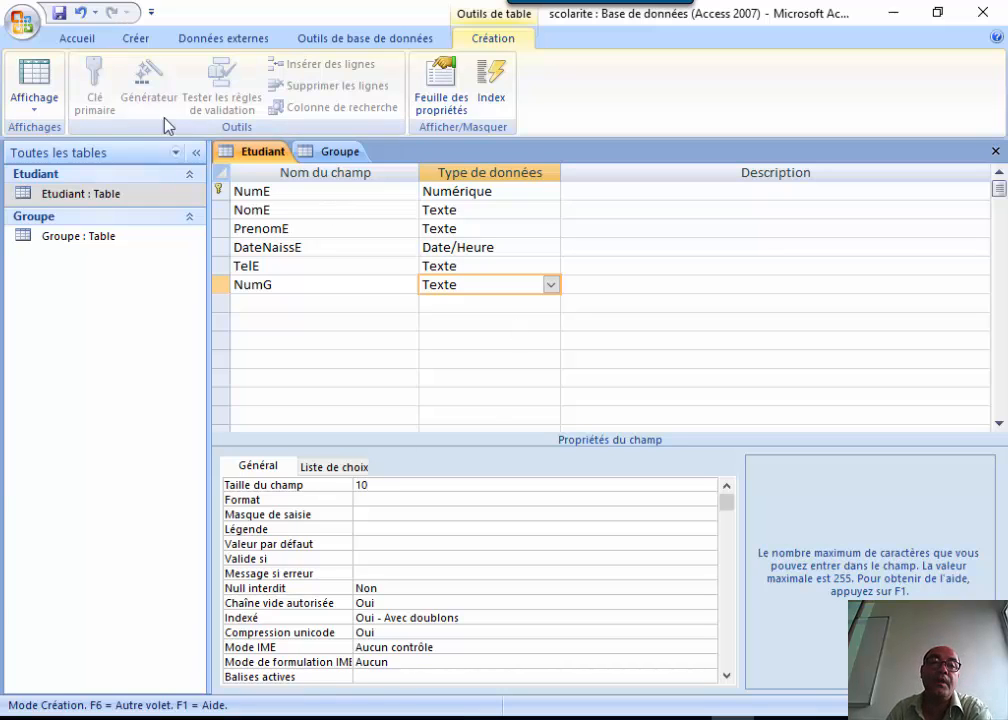
{"action": "left_click", "coordinate": [995, 151]}
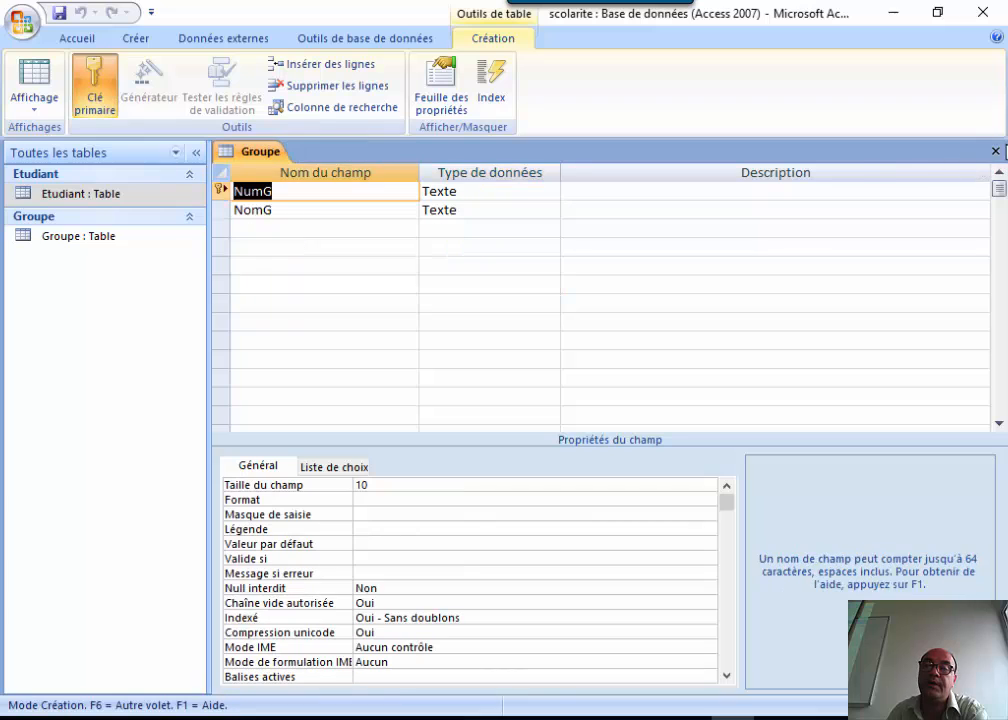
{"action": "left_click", "coordinate": [997, 151]}
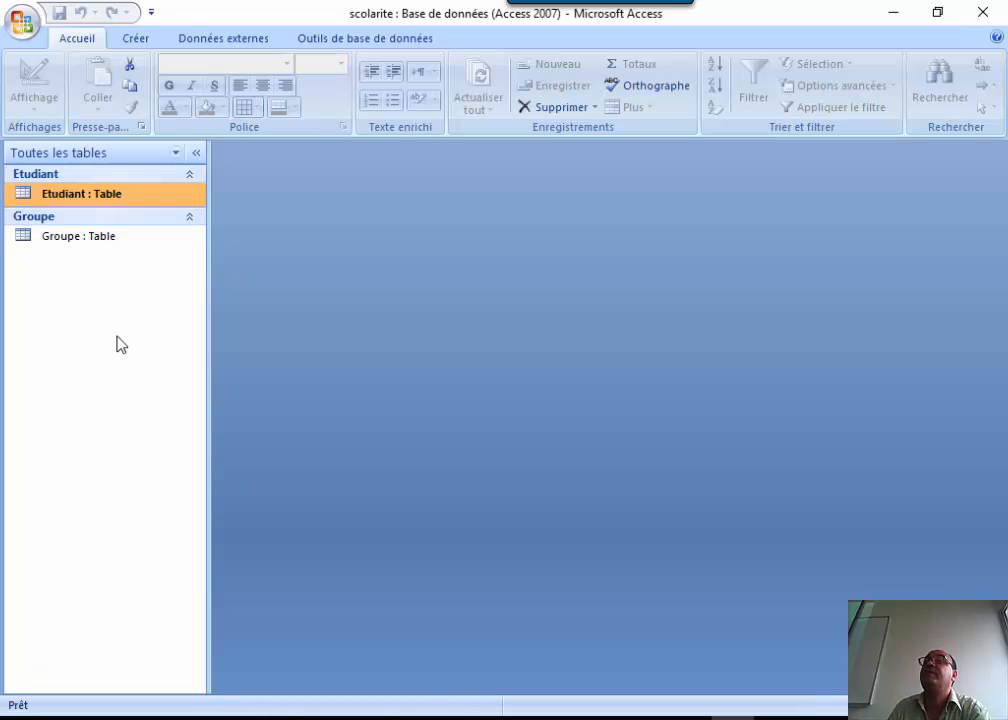
Open Relations from Outils de base de données and add the Groupe and Etudiant tables.
{"action": "left_click", "coordinate": [140, 38]}
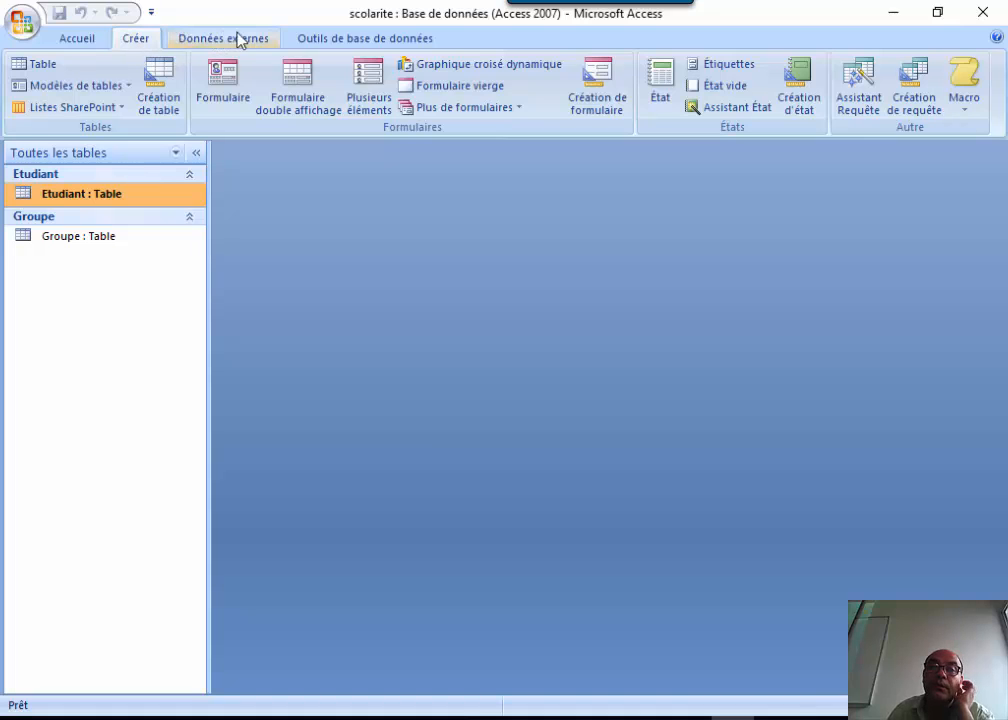
{"action": "left_click", "coordinate": [343, 40]}
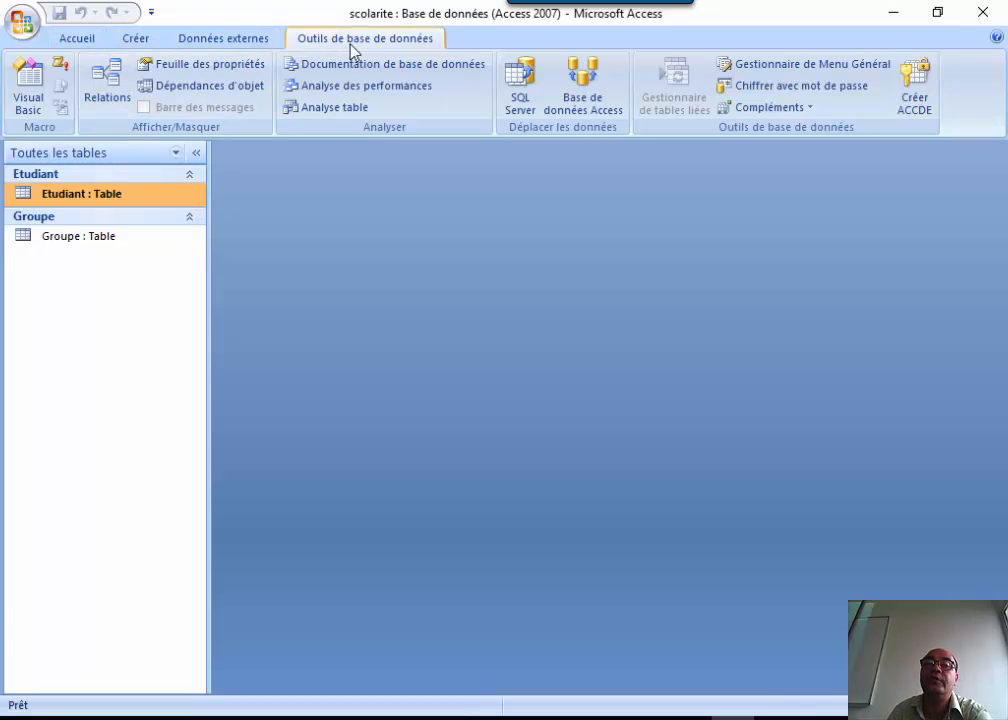
{"action": "left_click", "coordinate": [109, 85]}
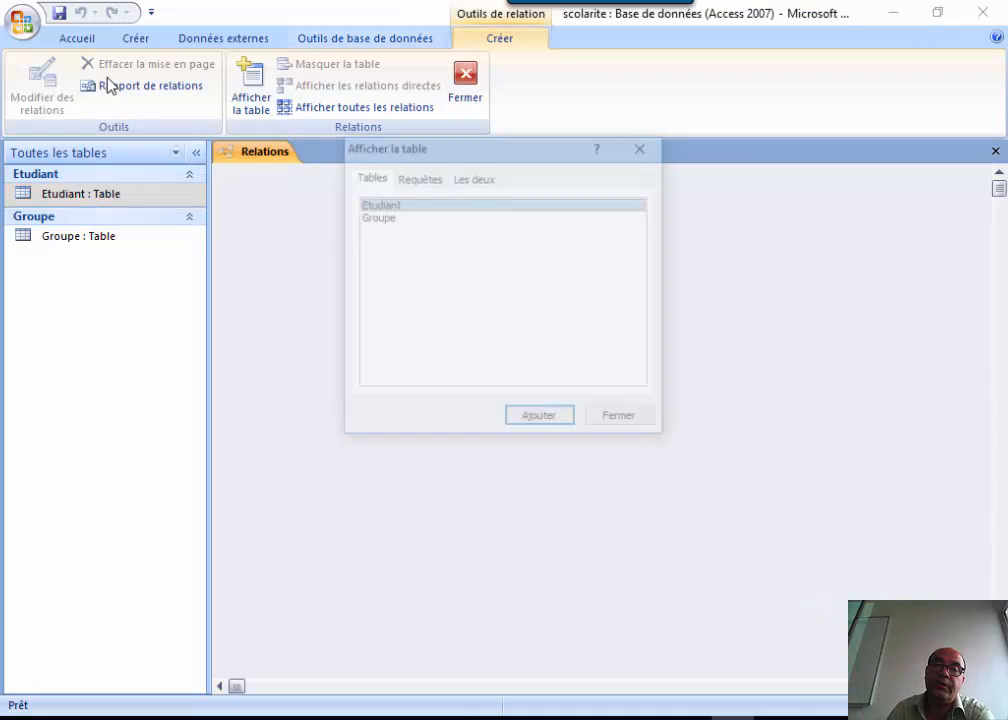
{"action": "left_click_drag", "start_coordinate": [492, 149], "coordinate": [797, 143]}
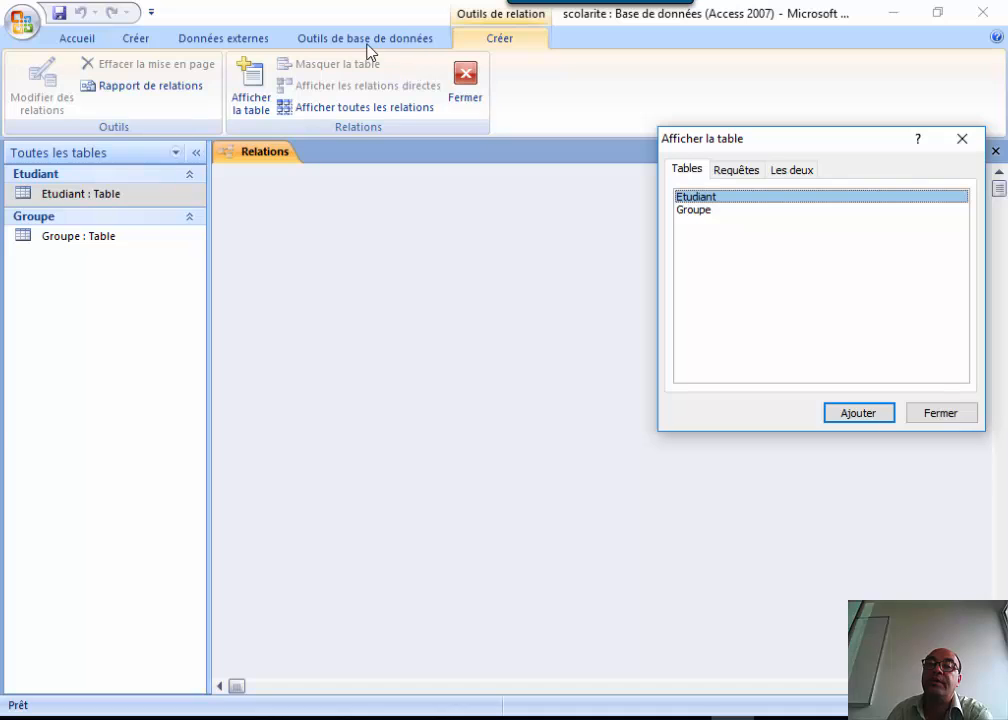
{"action": "left_click", "coordinate": [700, 212]}
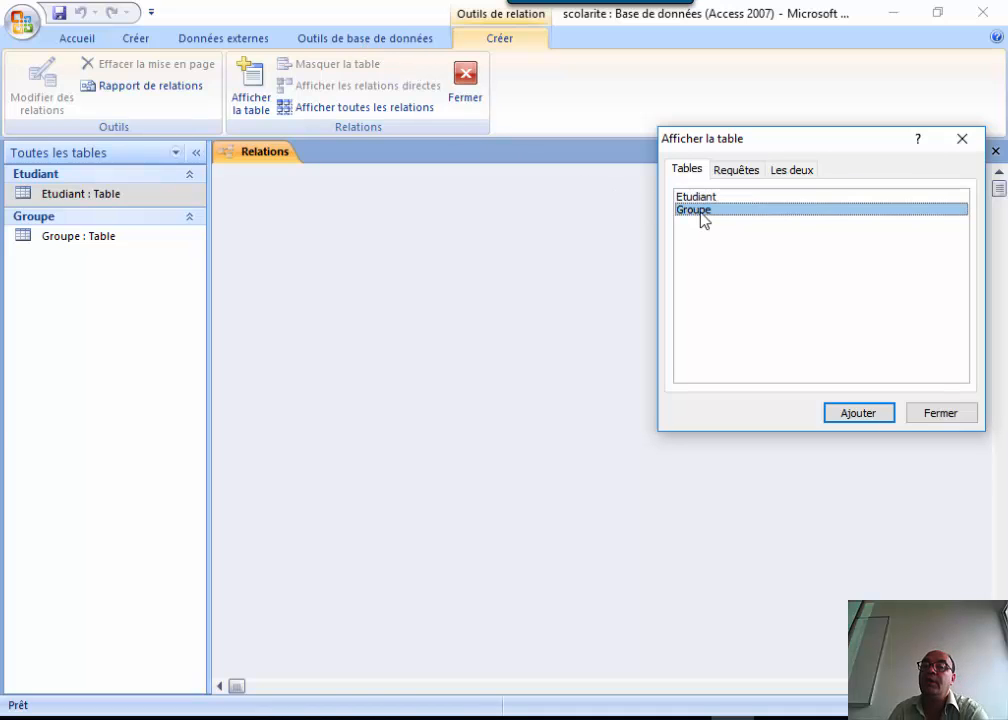
{"action": "left_click", "coordinate": [703, 200], "text": "shift"}
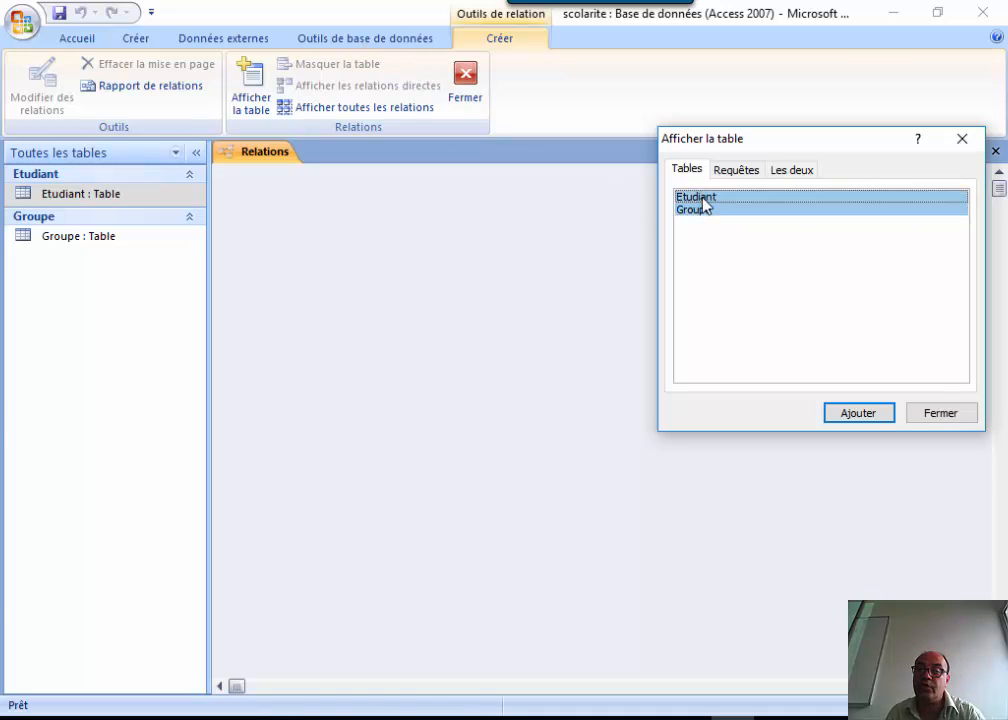
{"action": "left_click", "coordinate": [855, 413]}
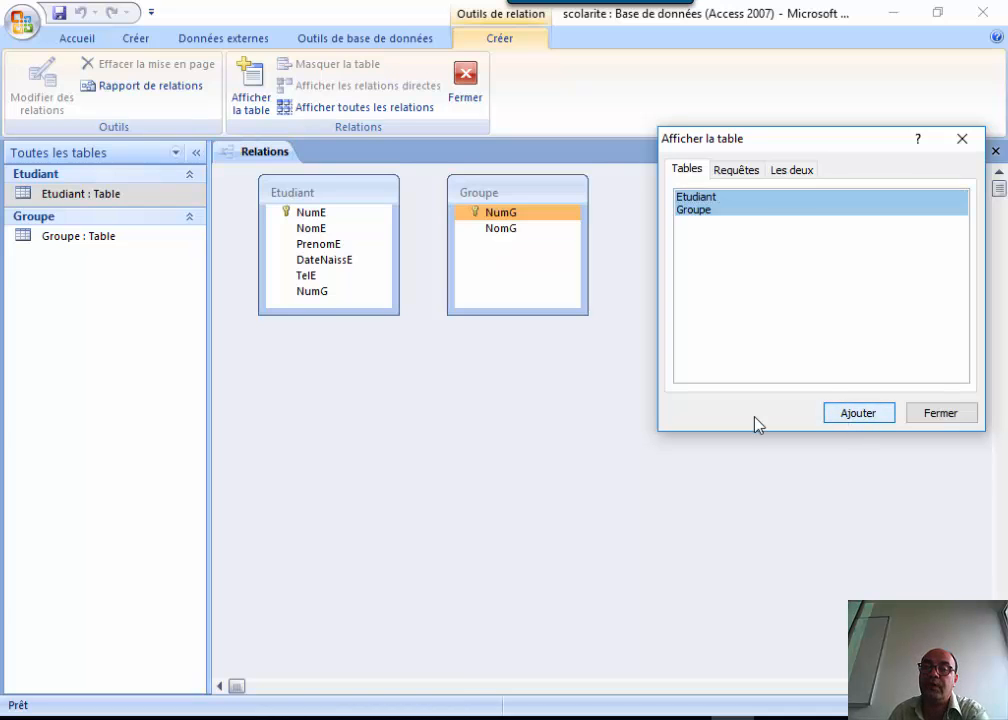
Link Groupe.NumG to Etudiant.NumG one-to-many with referential integrity, then close Relations.
{"action": "left_click", "coordinate": [962, 140]}
{"action": "left_click_drag", "start_coordinate": [531, 191], "coordinate": [313, 293]}
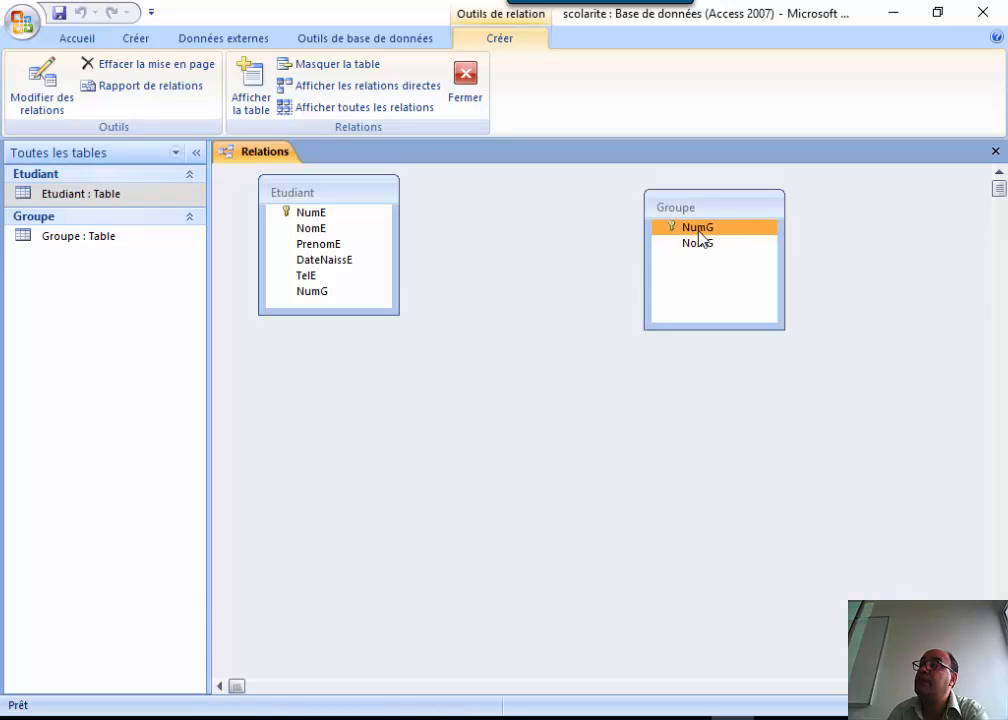
{"action": "left_click_drag", "start_coordinate": [699, 238], "coordinate": [320, 300]}
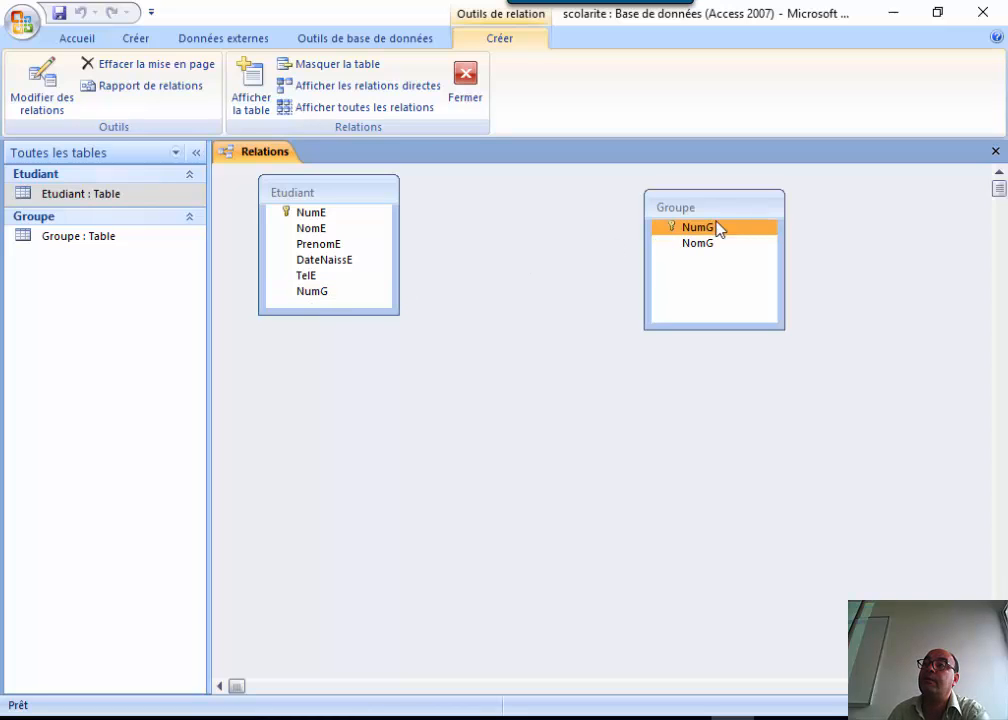
{"action": "left_click_drag", "start_coordinate": [718, 230], "coordinate": [308, 295]}
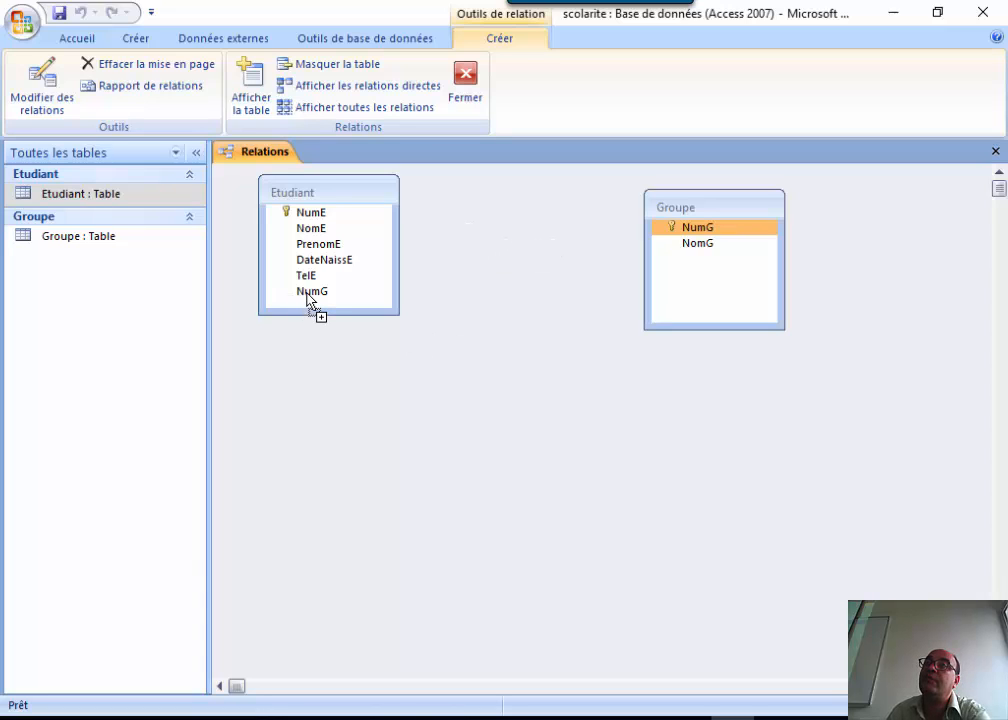
{"action": "left_click_drag", "start_coordinate": [310, 298], "coordinate": [310, 299]}
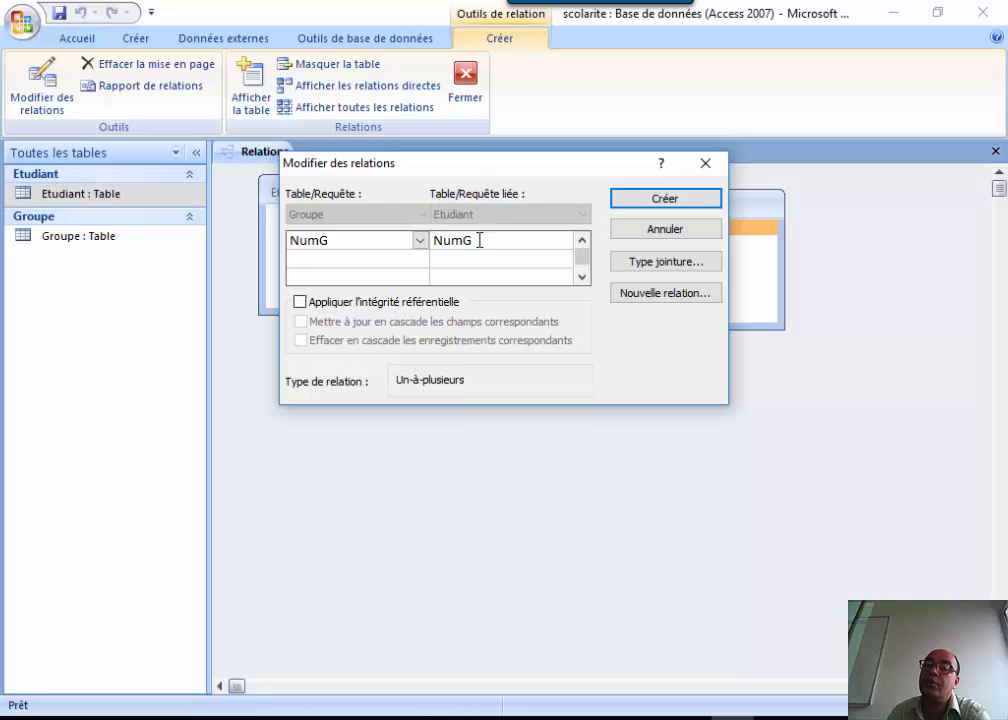
{"action": "left_click", "coordinate": [315, 305]}
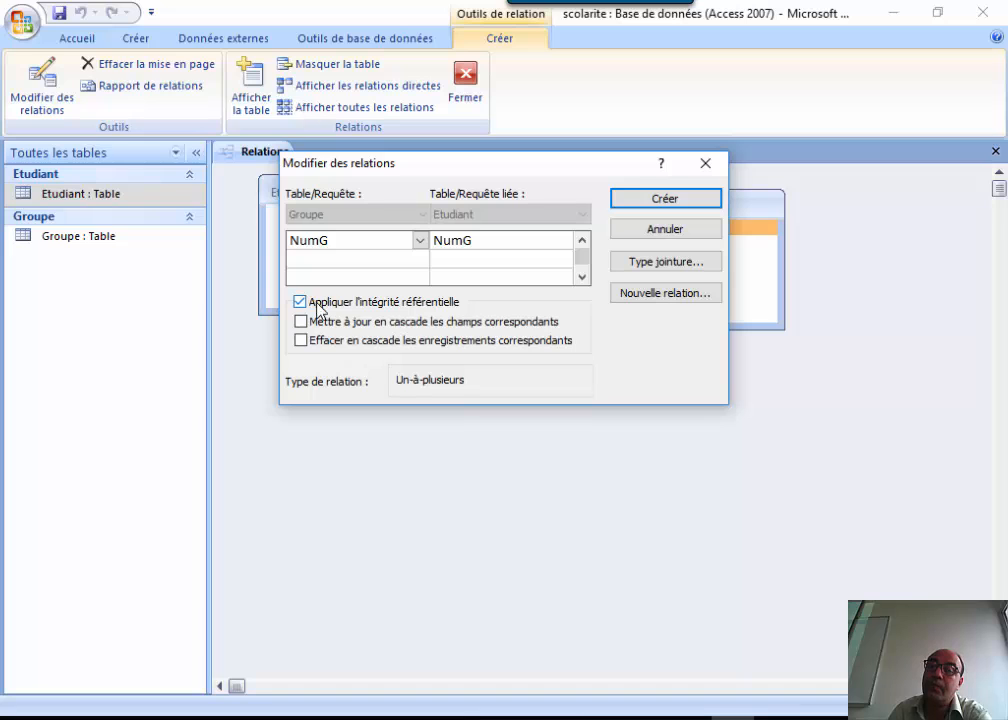
{"action": "left_click", "coordinate": [662, 205]}
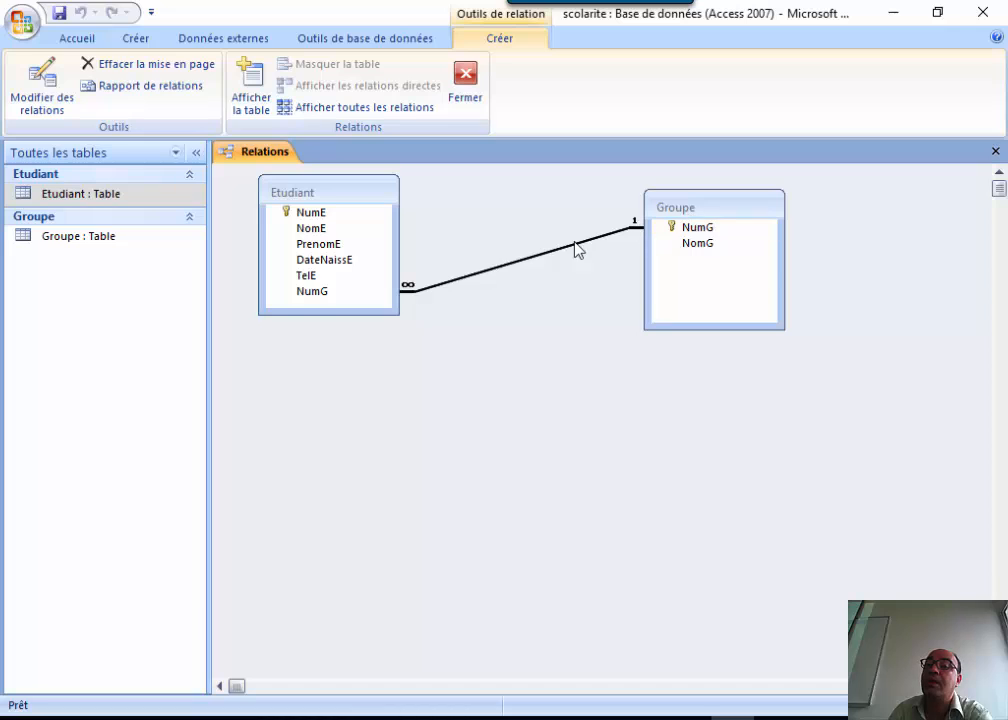
{"action": "left_click", "coordinate": [355, 281]}
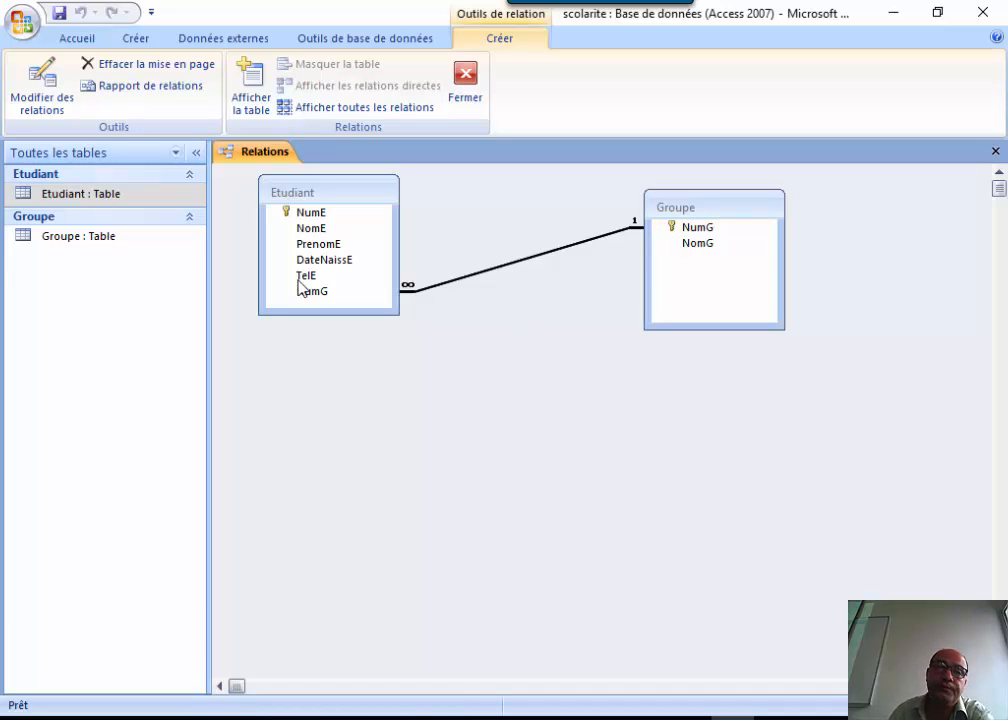
{"action": "left_click", "coordinate": [995, 153]}
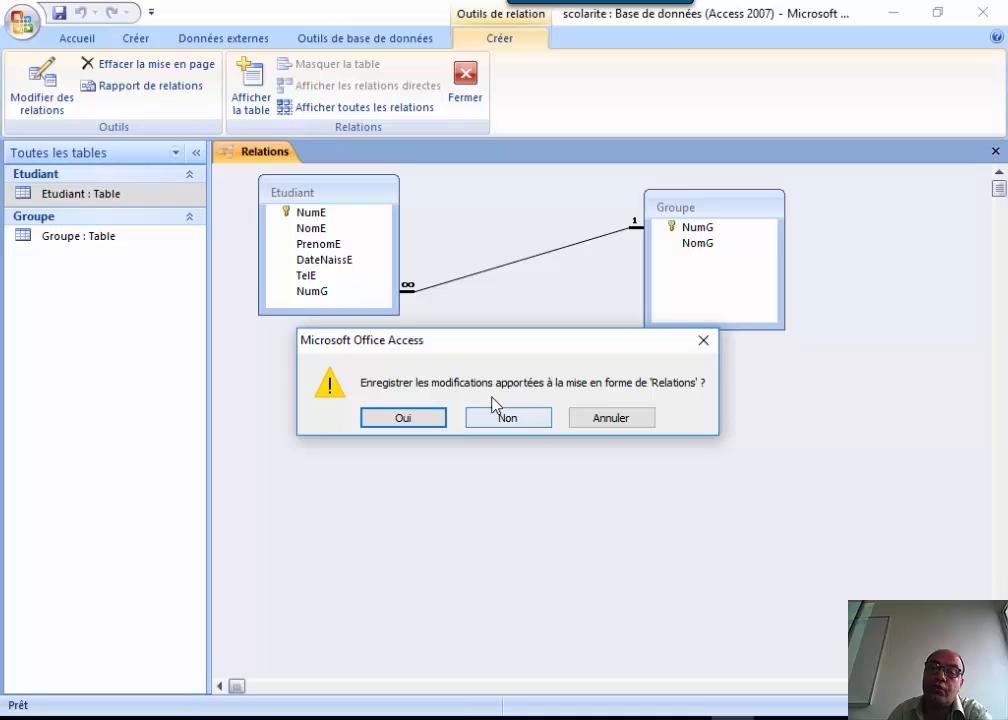
Confirm saving the Relations layout changes.
{"action": "left_click", "coordinate": [416, 416]}
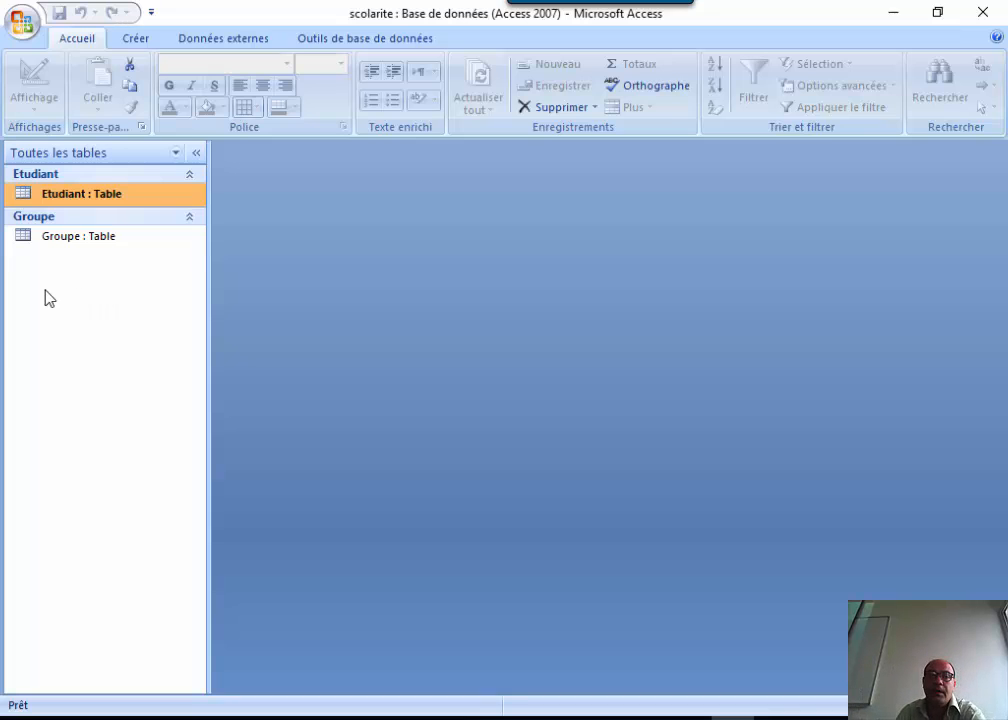
{"action": "right_click", "coordinate": [80, 205]}
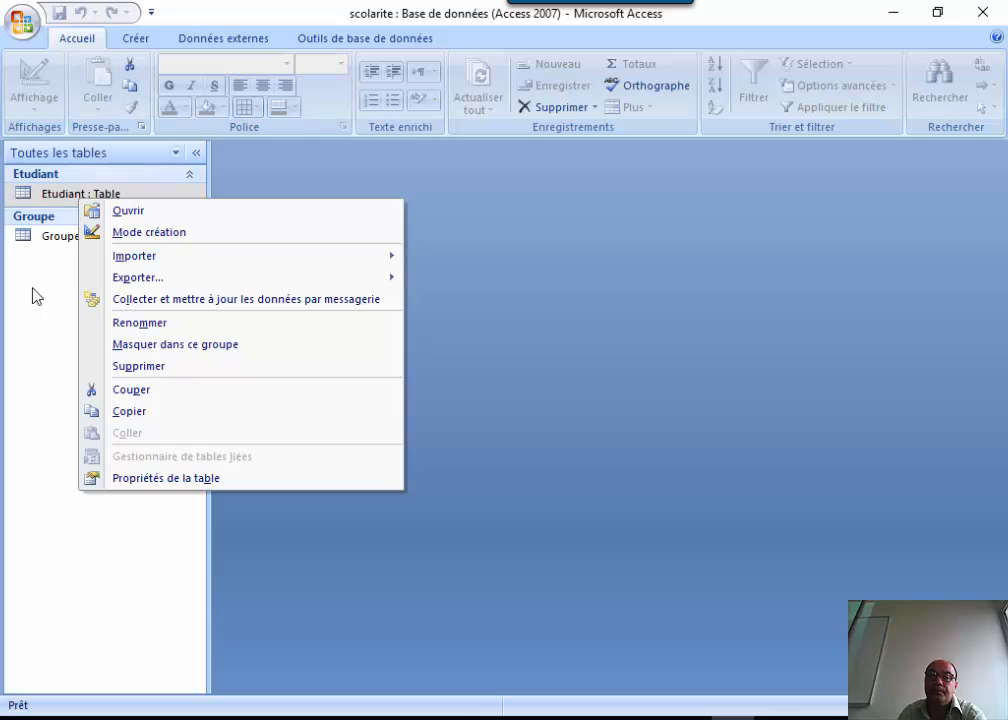
{"action": "left_click", "coordinate": [31, 292]}
Open the Groupe table and add group ING1 named '1ere ingenierie'.
{"action": "double_click", "coordinate": [80, 237]}
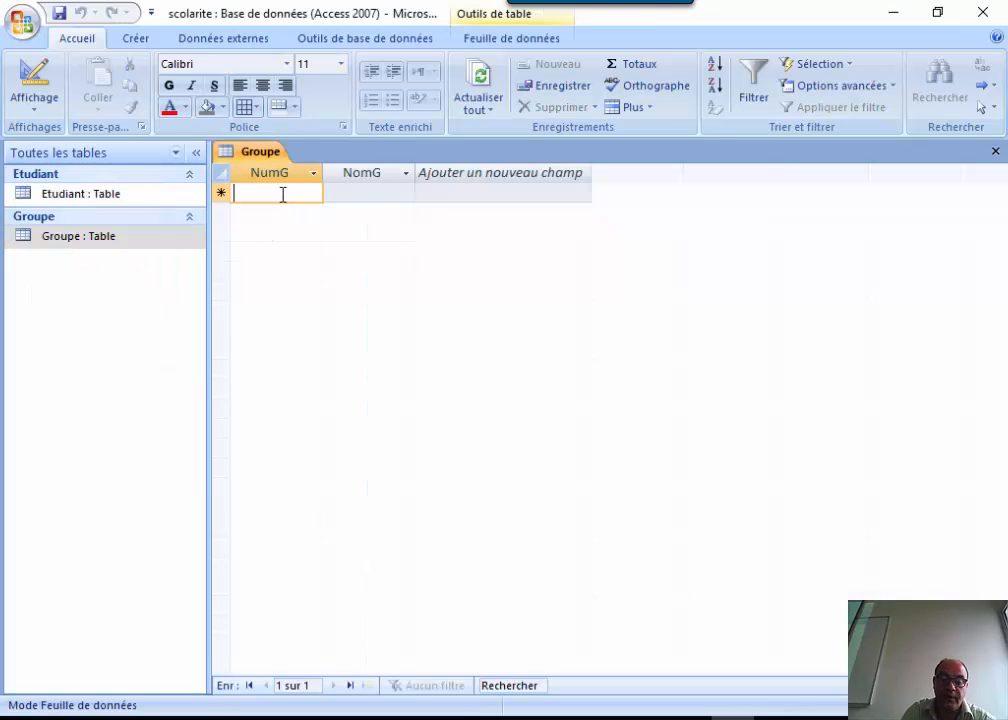
{"action": "type", "text": "ING1"}
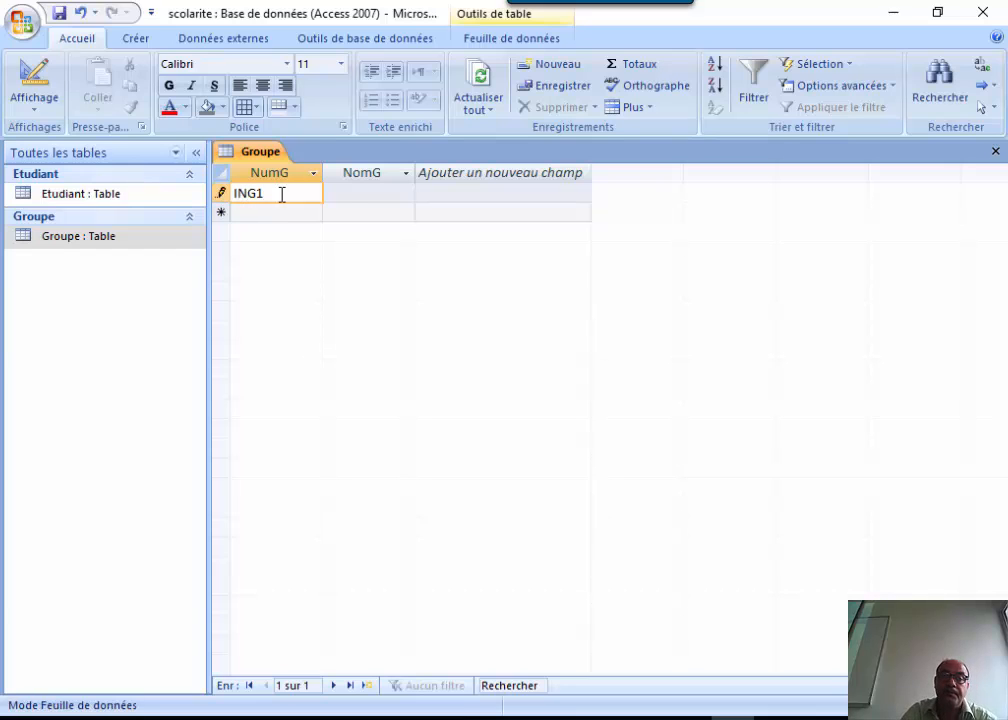
{"action": "left_click", "coordinate": [348, 194]}
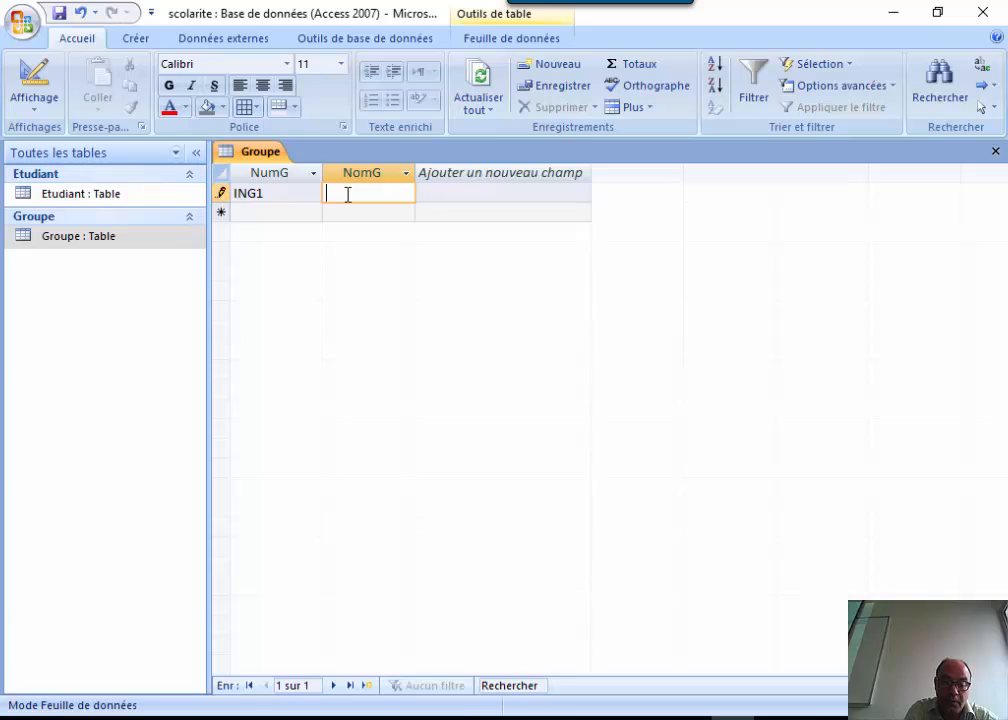
{"action": "type", "text": "1"}
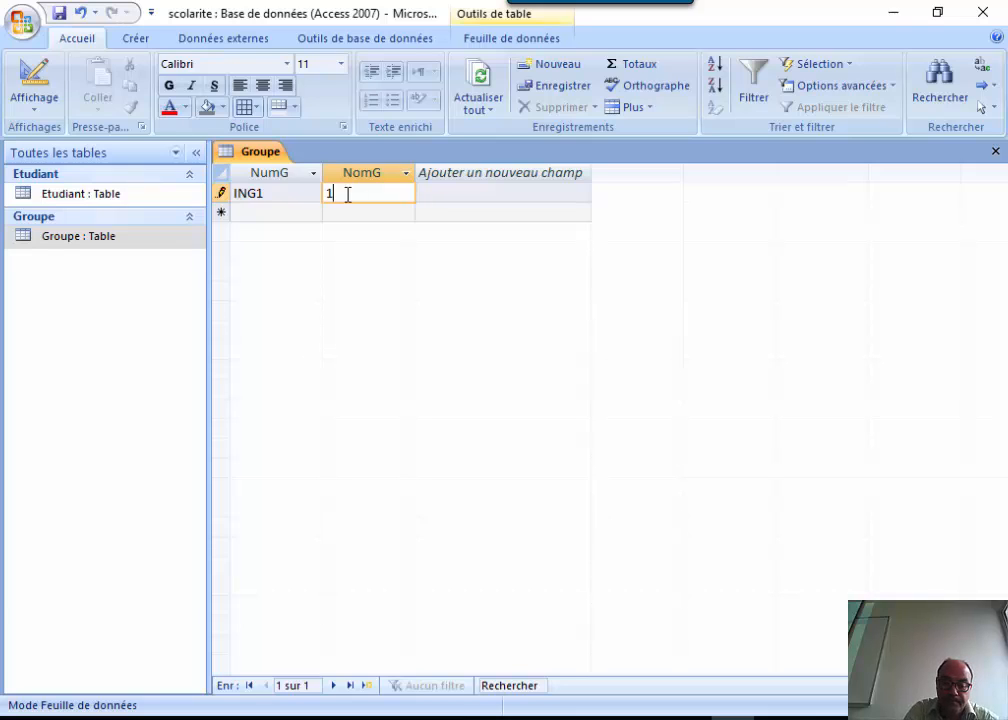
{"action": "type", "text": "ere "}
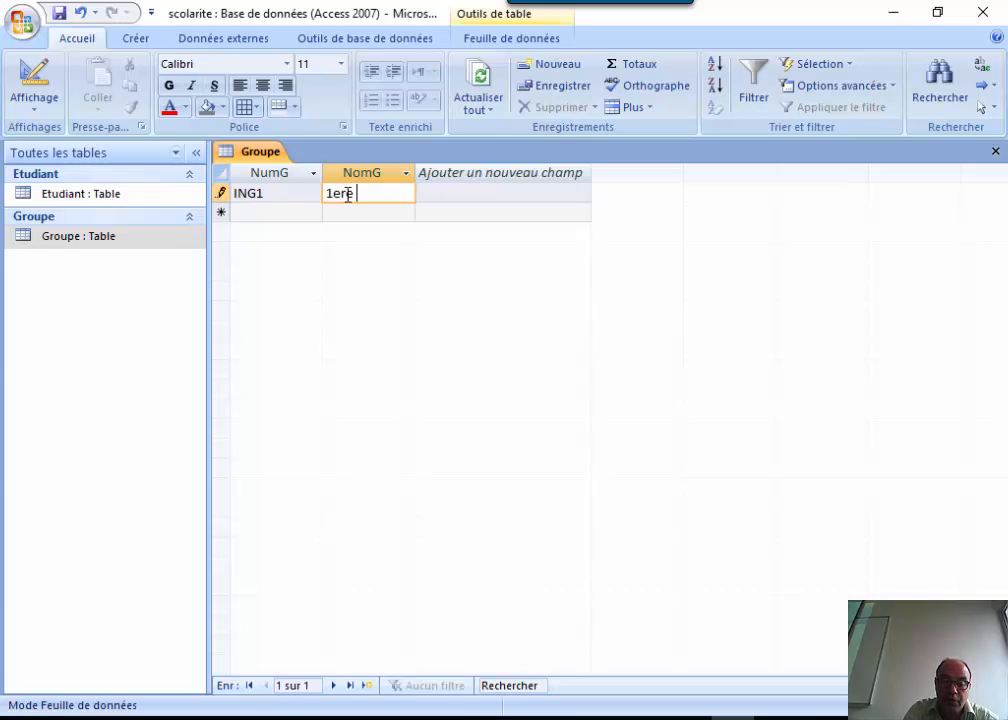
{"action": "type", "text": "inge"}
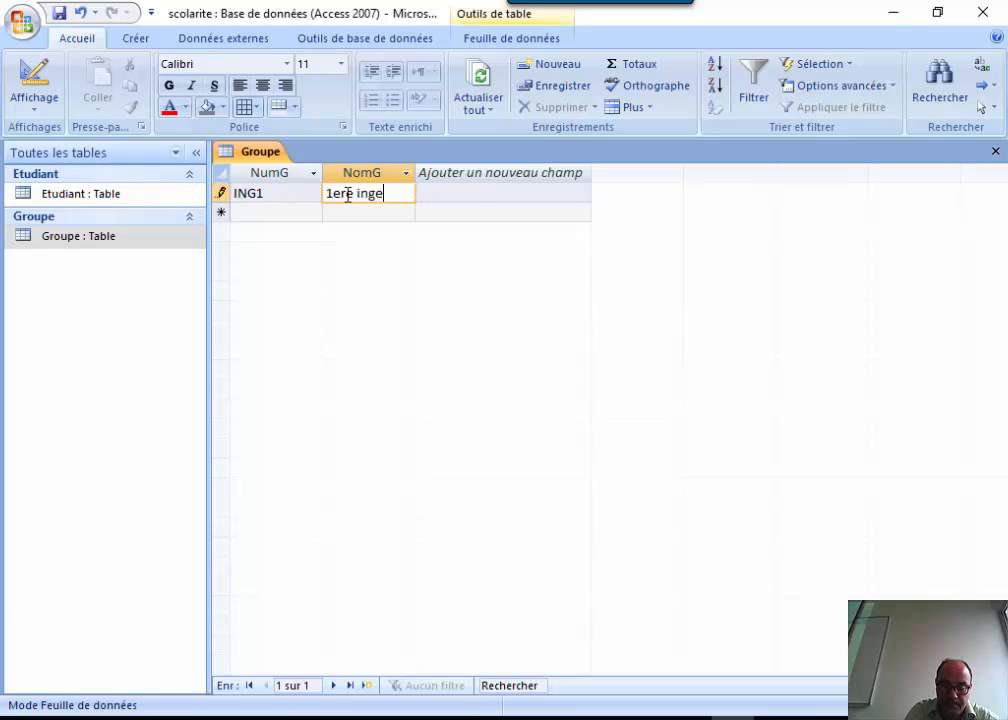
{"action": "type", "text": "nieu"}
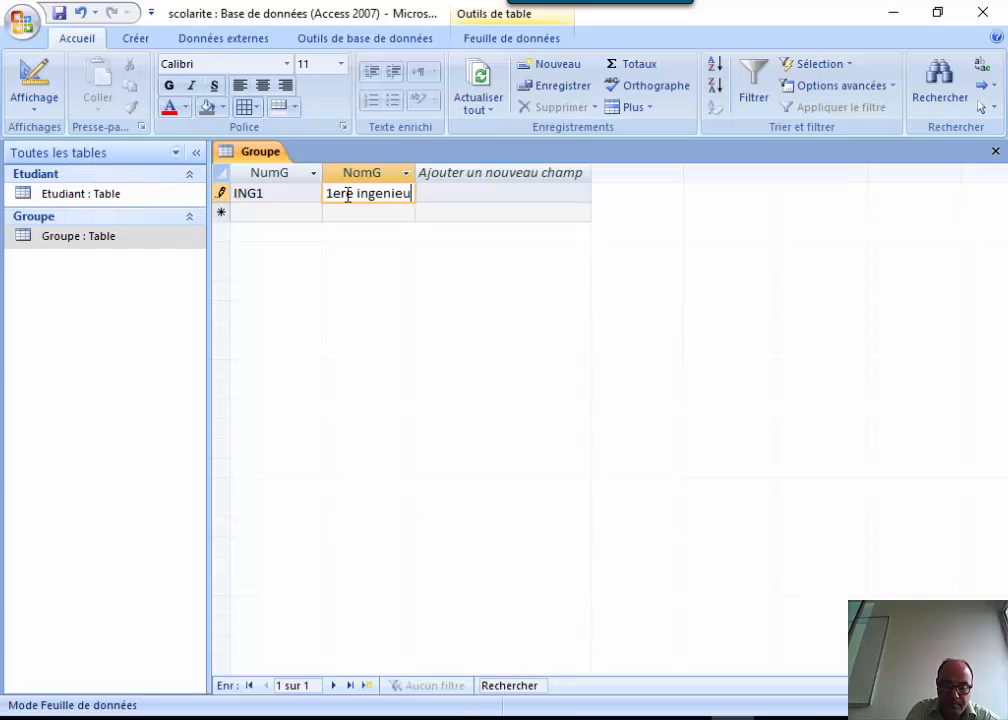
{"action": "key", "text": "BackSpace"}
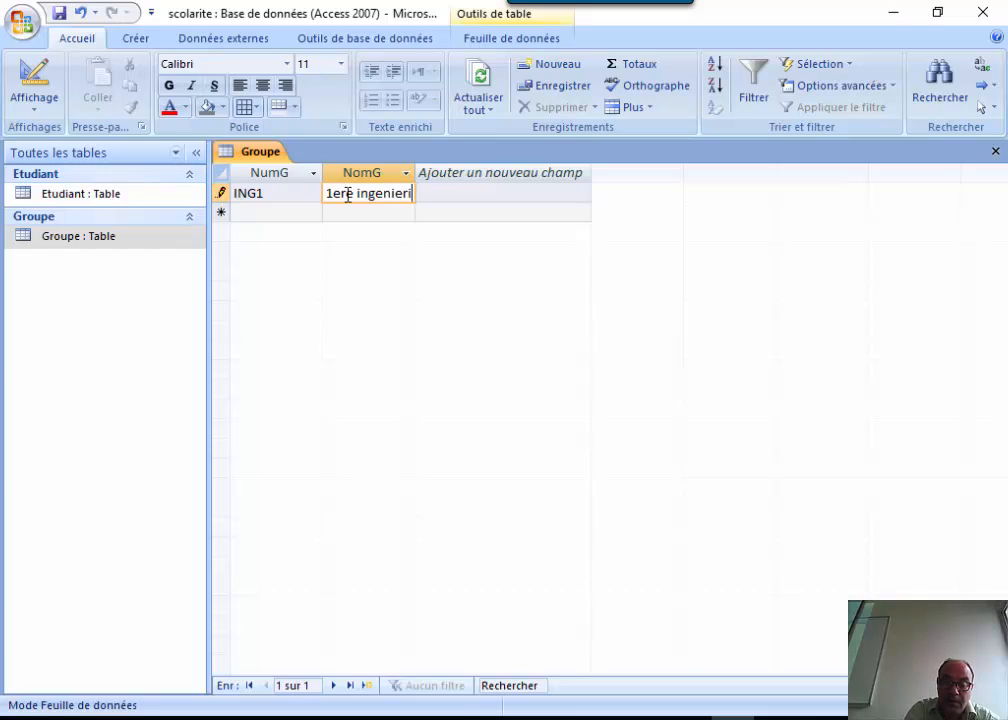
{"action": "type", "text": "rie"}
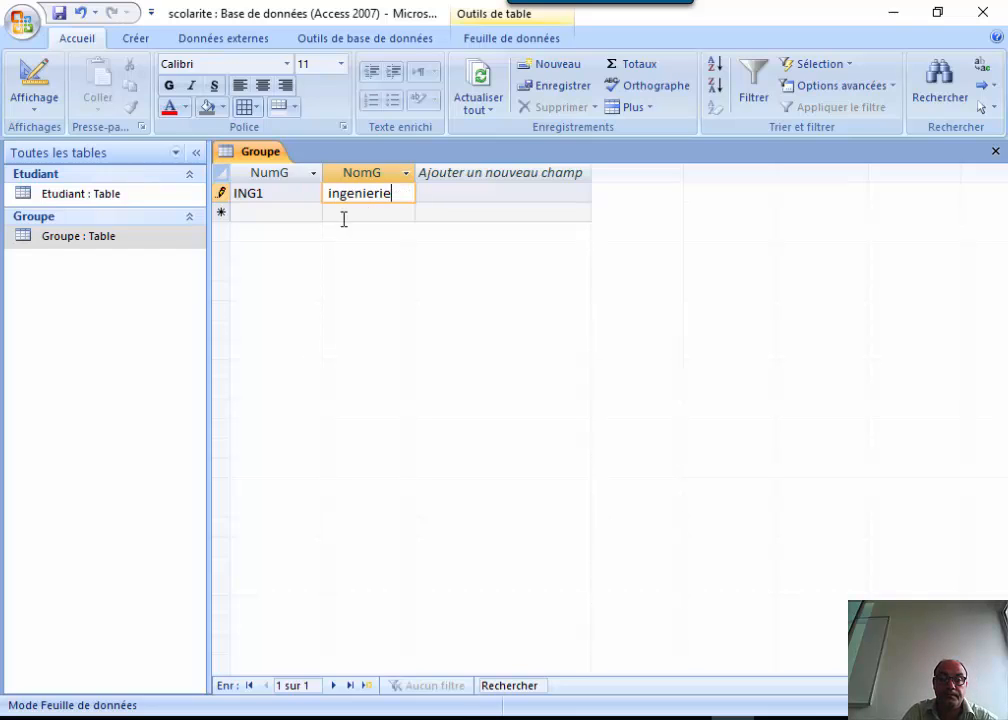
{"action": "left_click", "coordinate": [266, 213]}
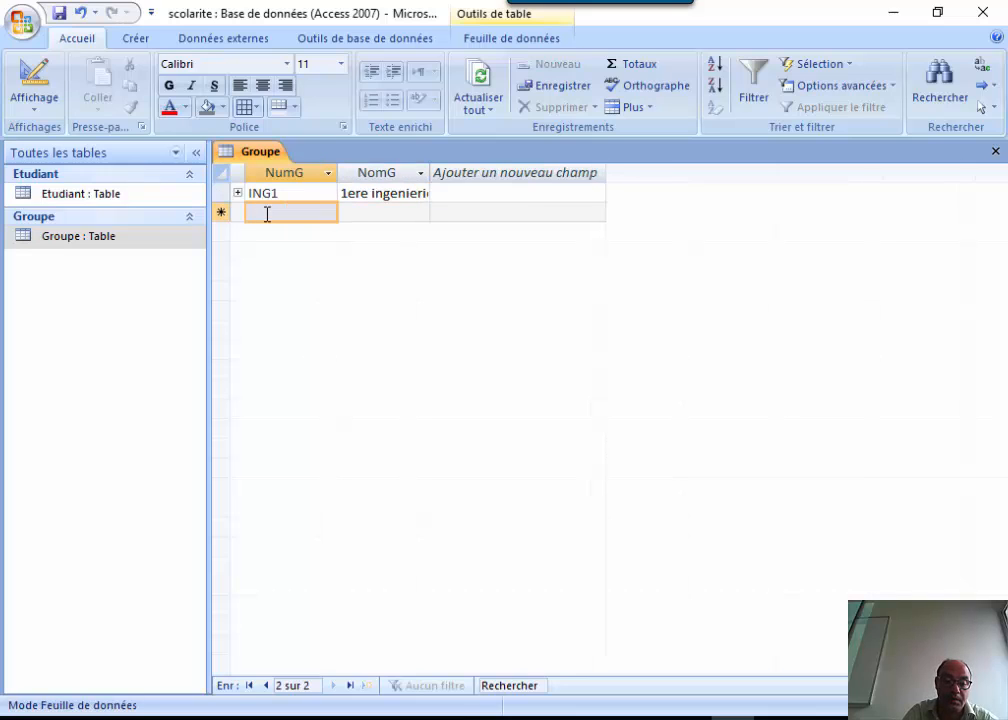
Add group MNG2 named '2 ème managment', then expand ING1's student subdatasheet.
{"action": "type", "text": "MNG2"}
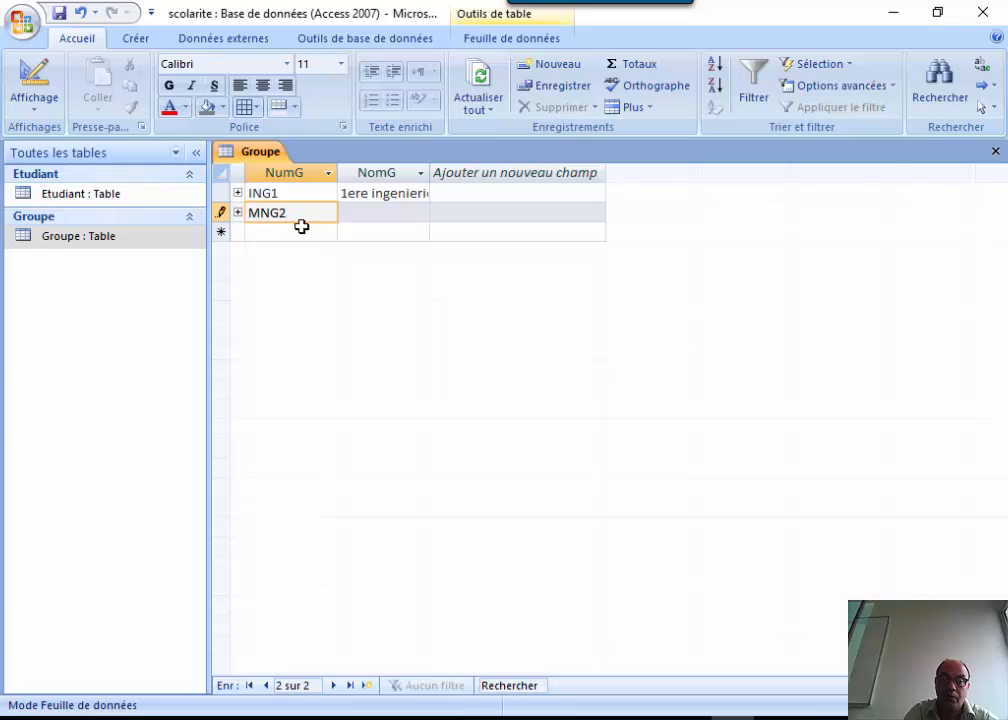
{"action": "left_click", "coordinate": [367, 214]}
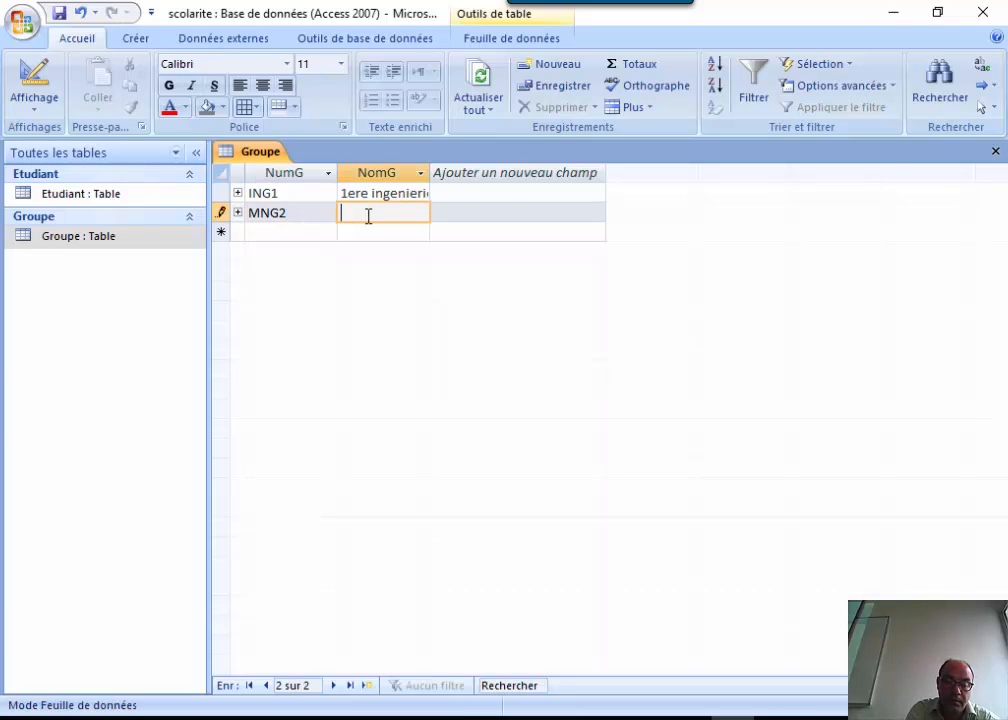
{"action": "type", "text": "2"}
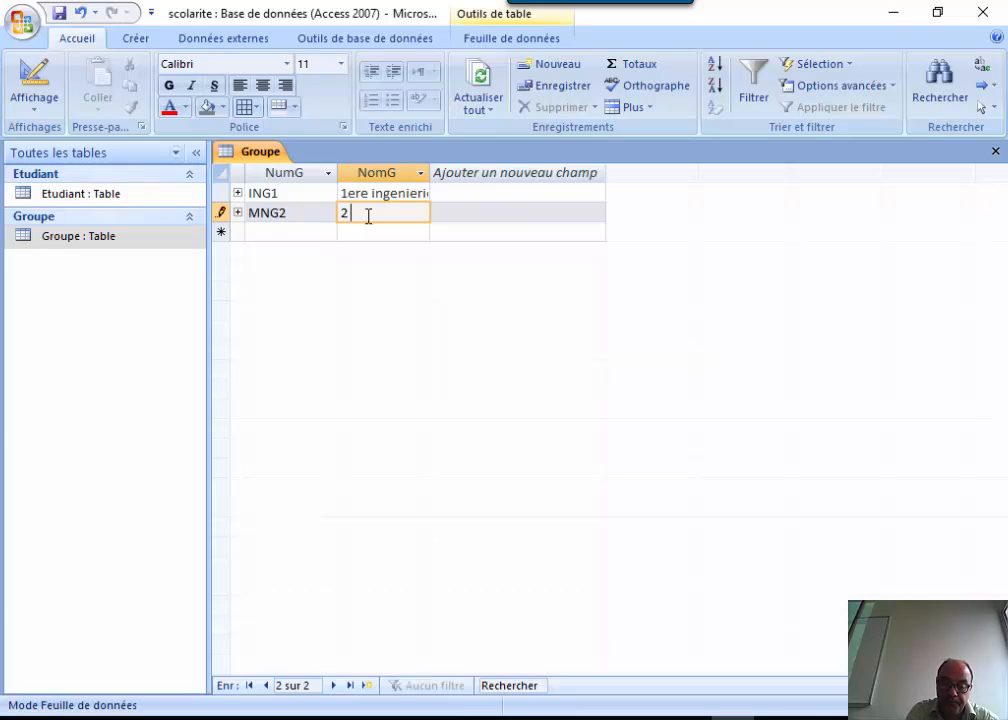
{"action": "type", "text": " ème ma"}
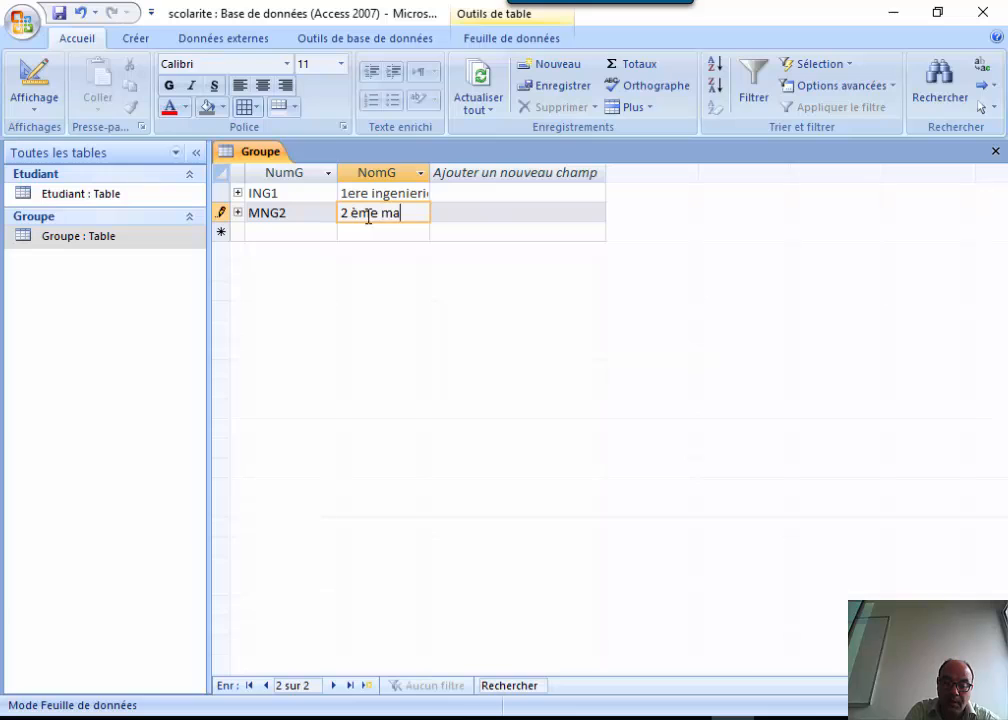
{"action": "type", "text": "nagmen"}
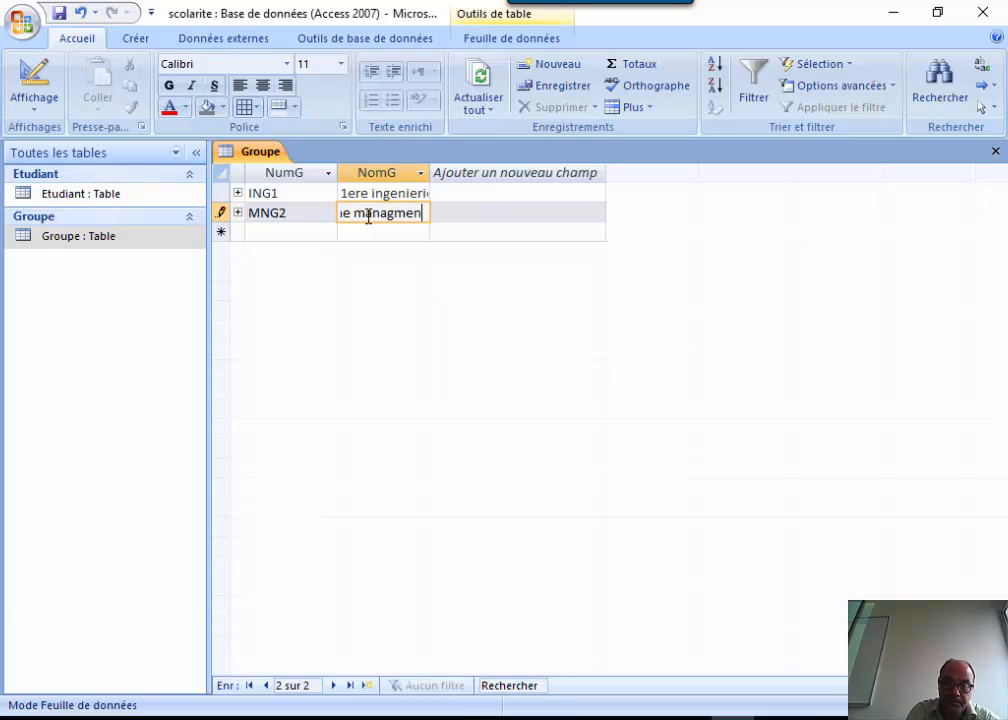
{"action": "type", "text": "t"}
{"action": "left_click", "coordinate": [369, 231]}
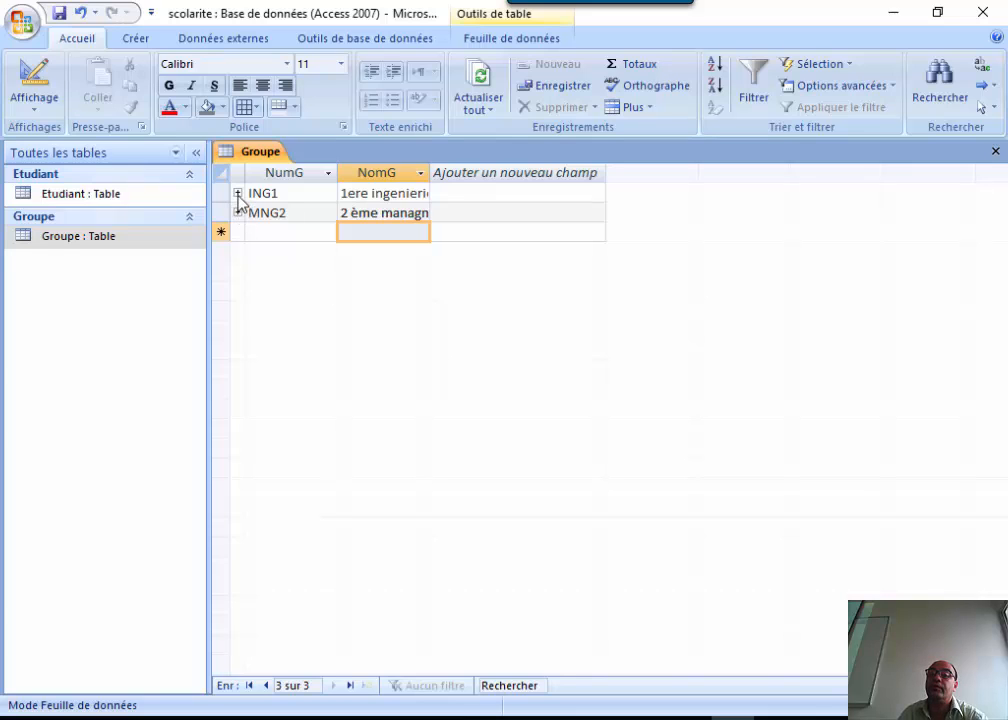
{"action": "left_click", "coordinate": [238, 194]}
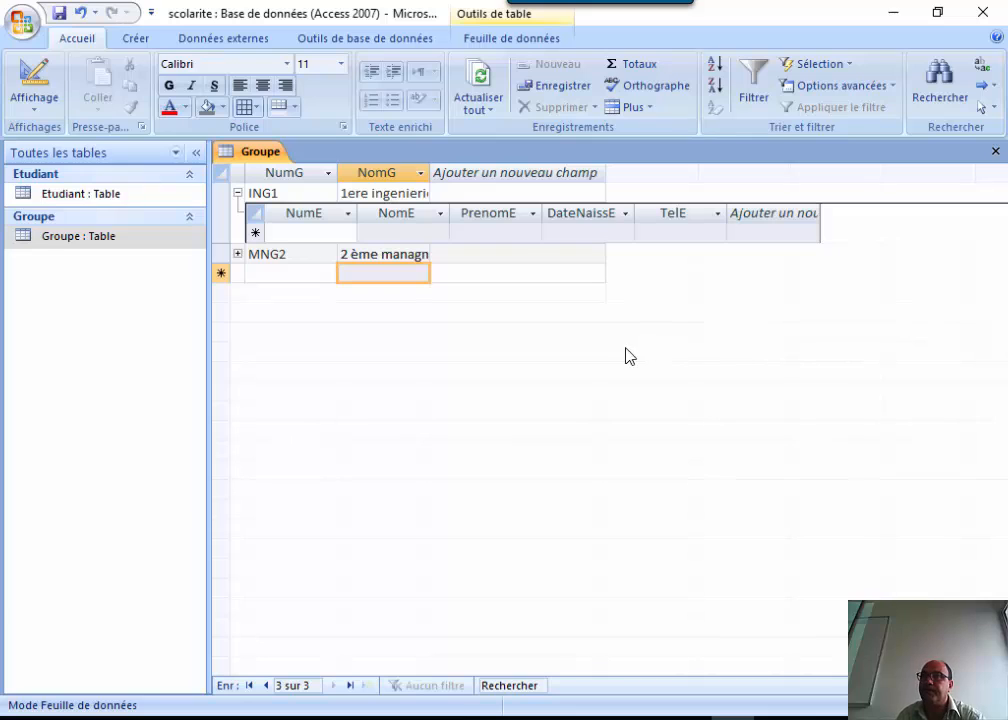
{"action": "left_click", "coordinate": [237, 193]}
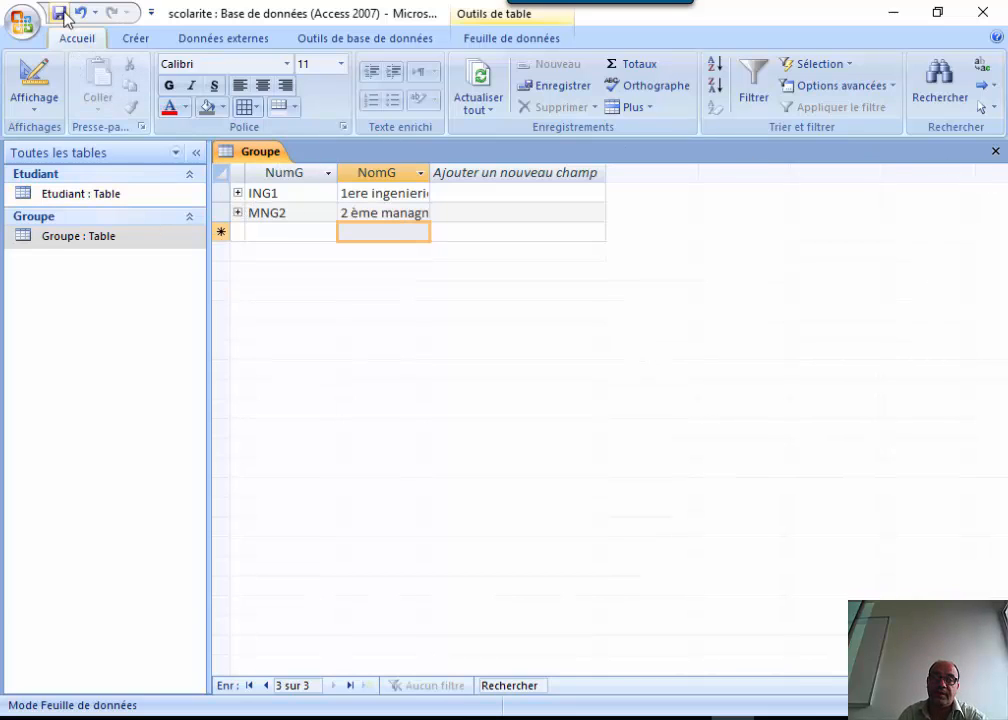
Open the Etudiant table's datasheet via Ouvrir and go to its NumG column.
{"action": "left_click", "coordinate": [111, 196]}
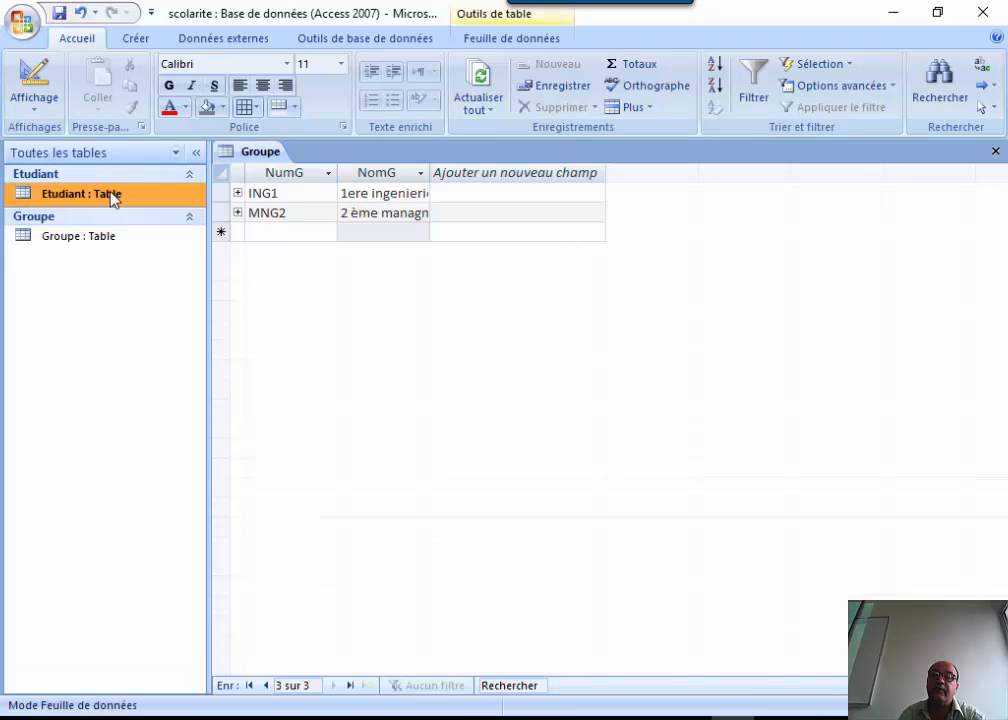
{"action": "right_click", "coordinate": [113, 198]}
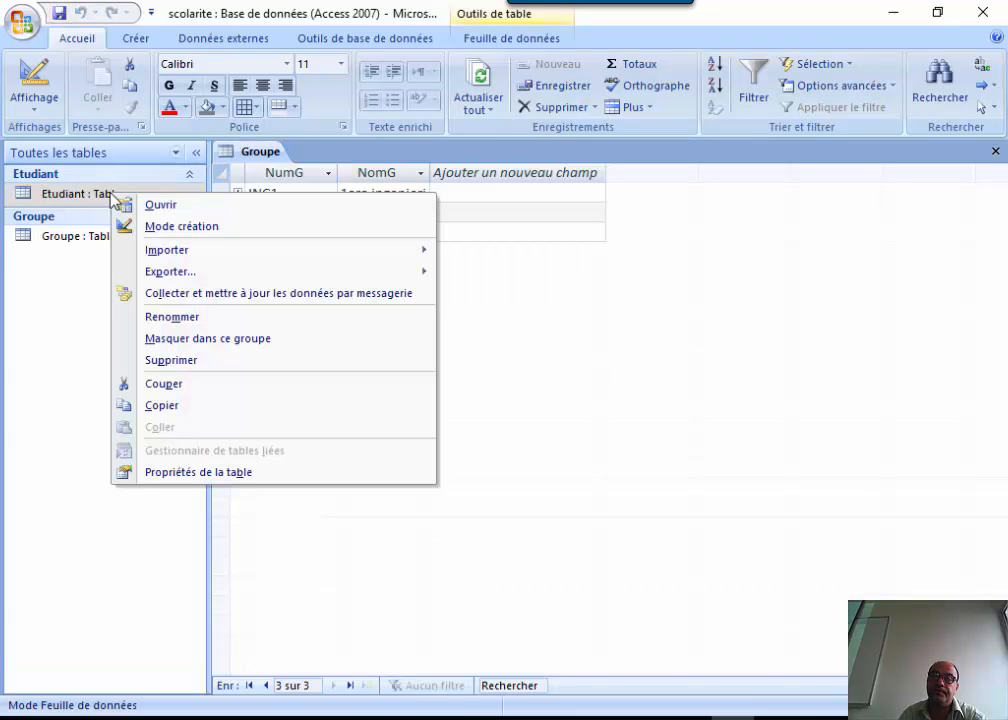
{"action": "left_click", "coordinate": [164, 212]}
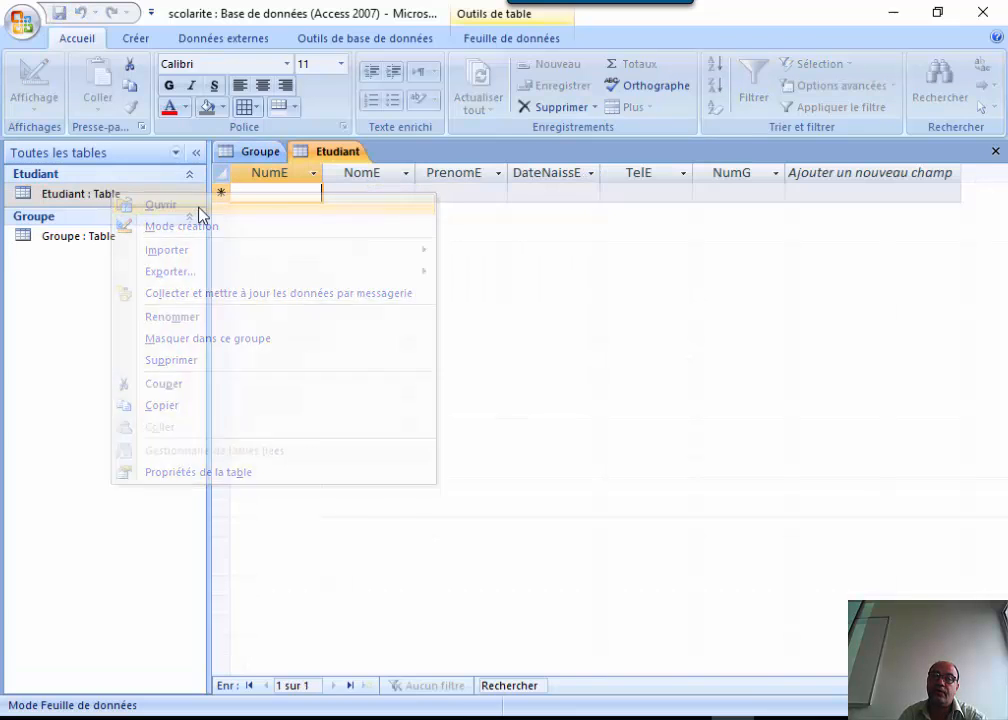
{"action": "left_click", "coordinate": [731, 193]}
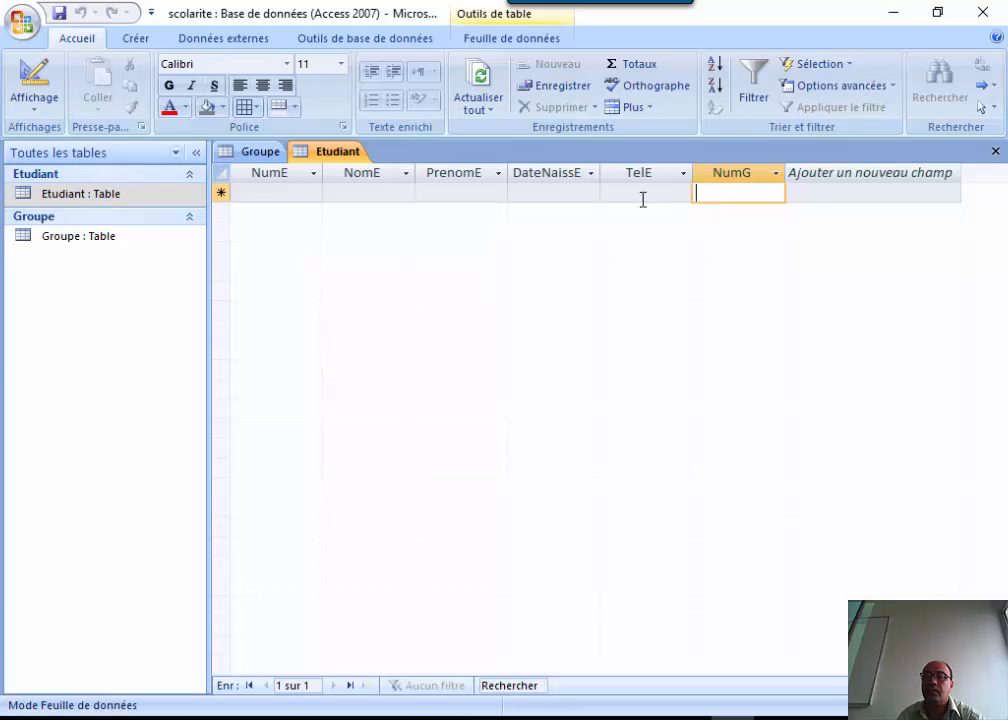
{"action": "left_click", "coordinate": [75, 195]}
View Etudiant read-only in design view, inspect NumG's Liste de choix display control, then close it.
{"action": "left_click", "coordinate": [37, 70]}
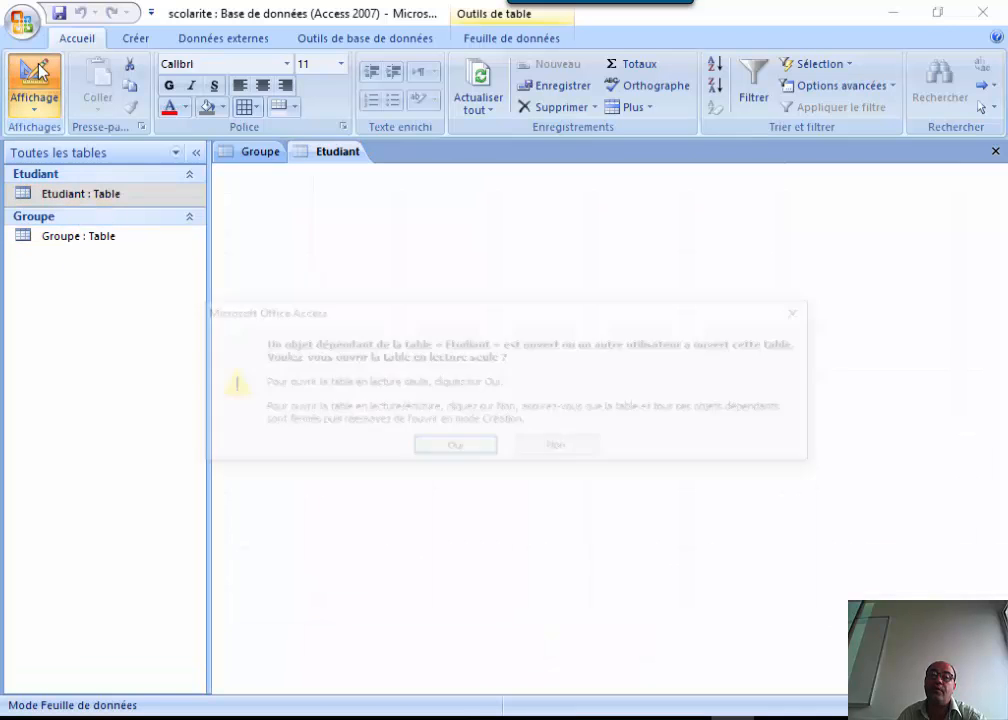
{"action": "left_click", "coordinate": [454, 448]}
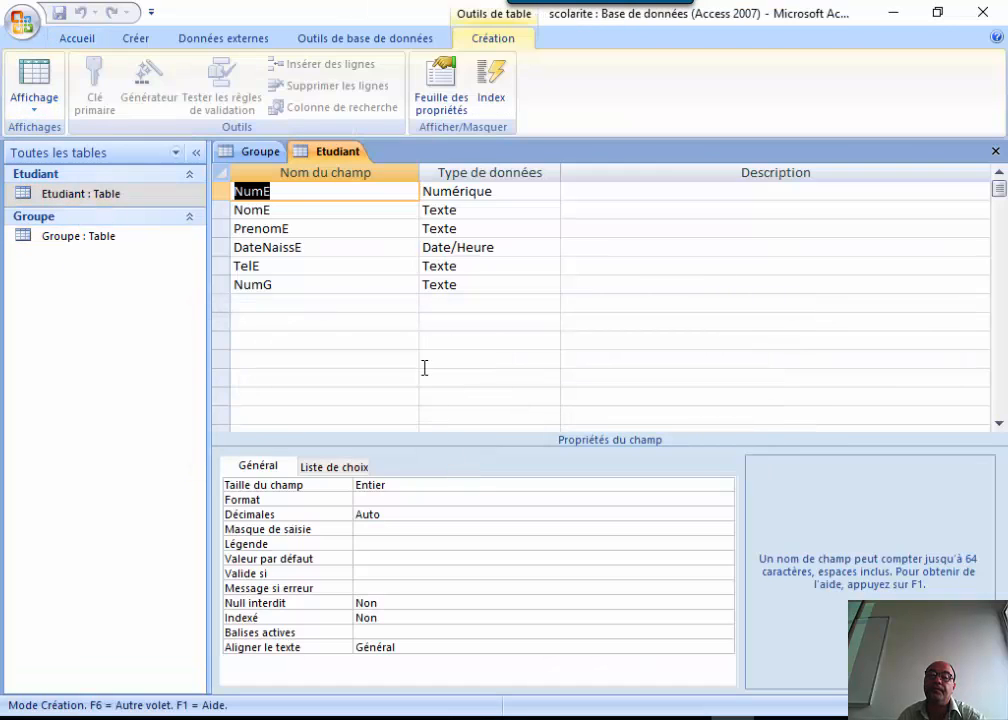
{"action": "left_click", "coordinate": [360, 287]}
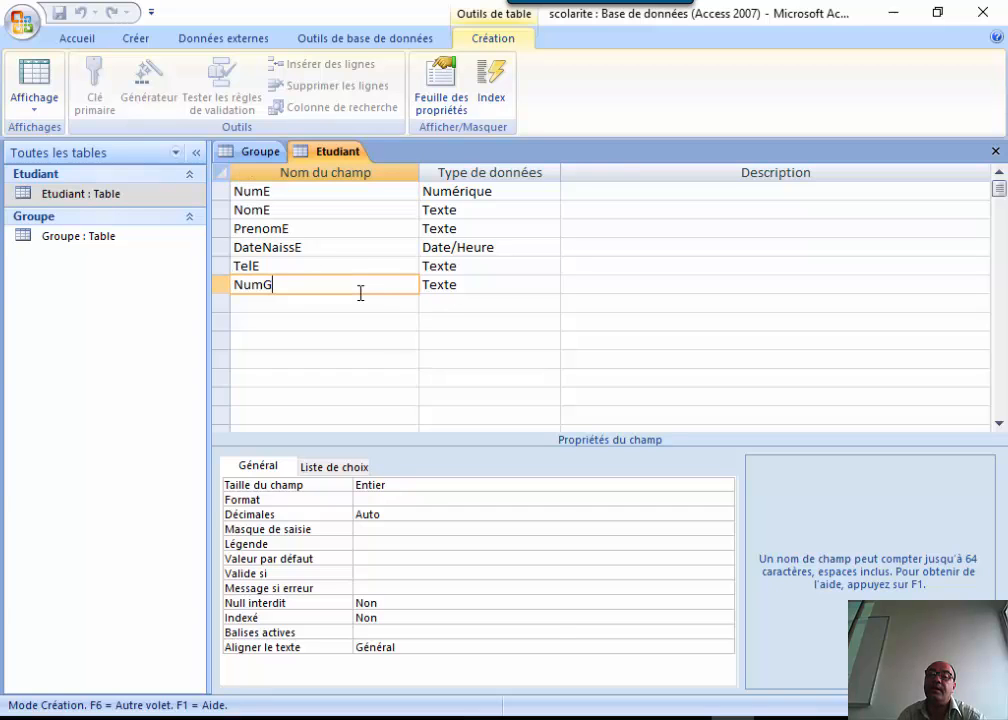
{"action": "left_click", "coordinate": [484, 285]}
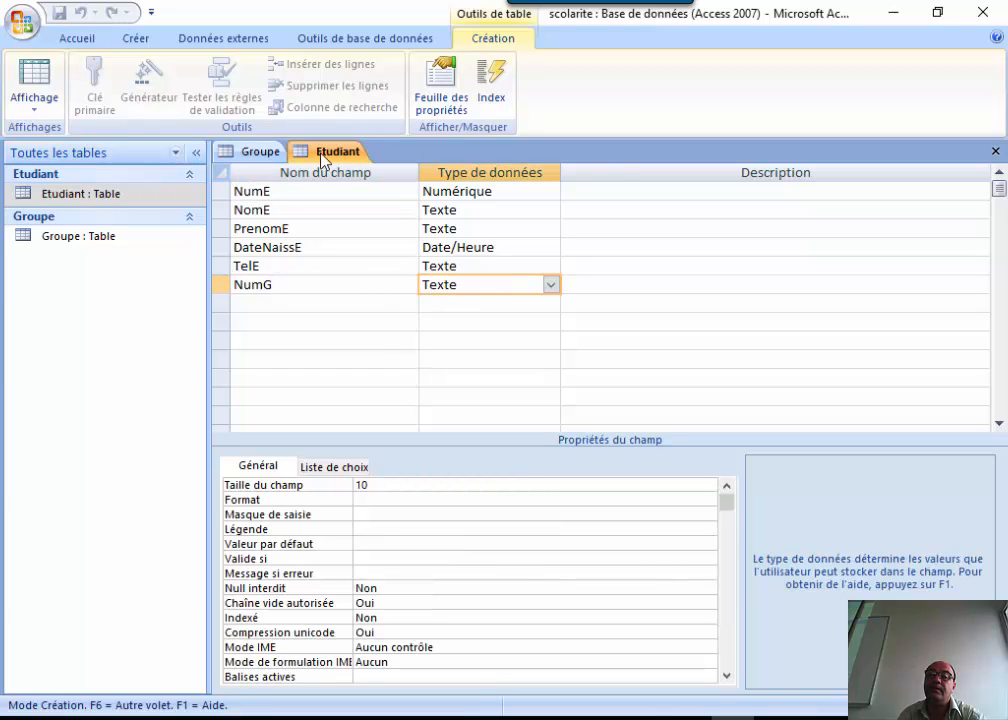
{"action": "left_click", "coordinate": [297, 286]}
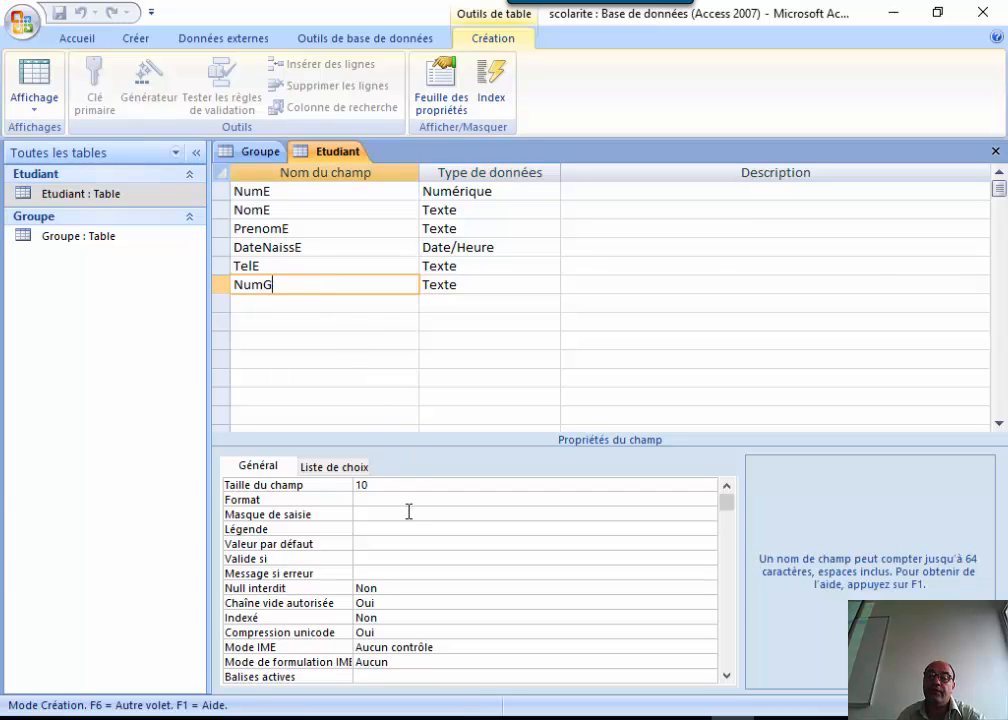
{"action": "left_click", "coordinate": [324, 468]}
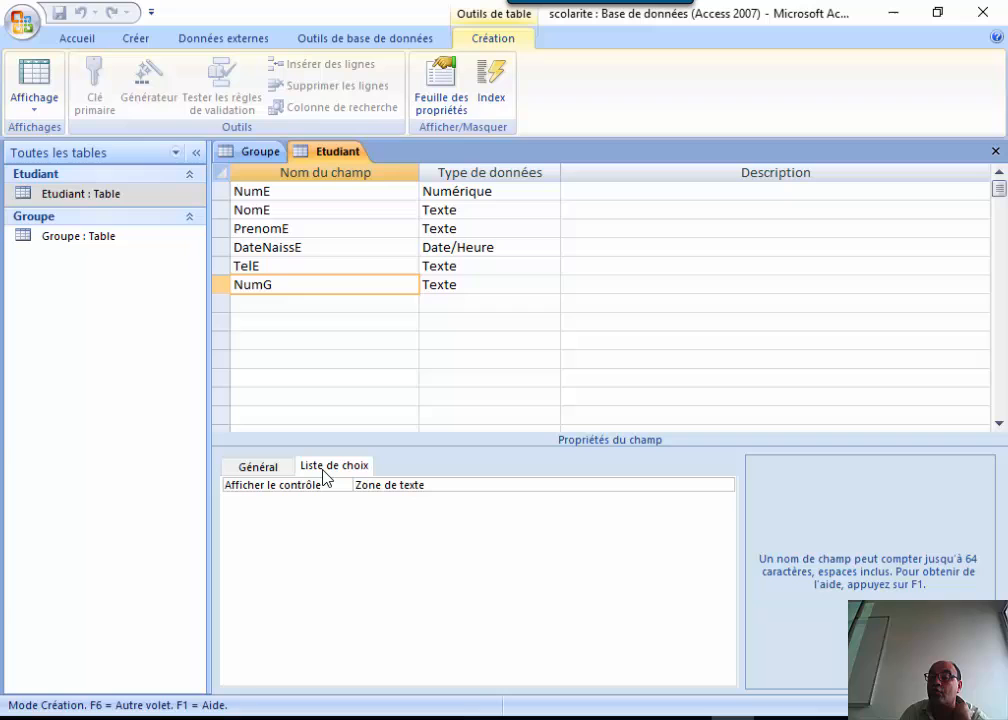
{"action": "left_click", "coordinate": [436, 485]}
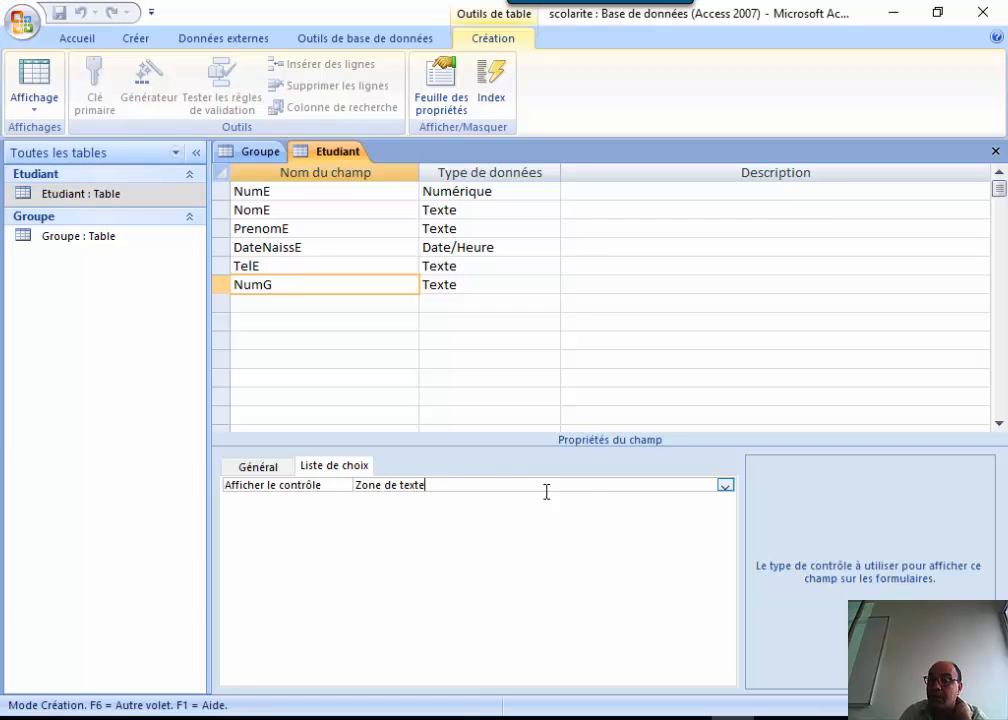
{"action": "left_click", "coordinate": [725, 487]}
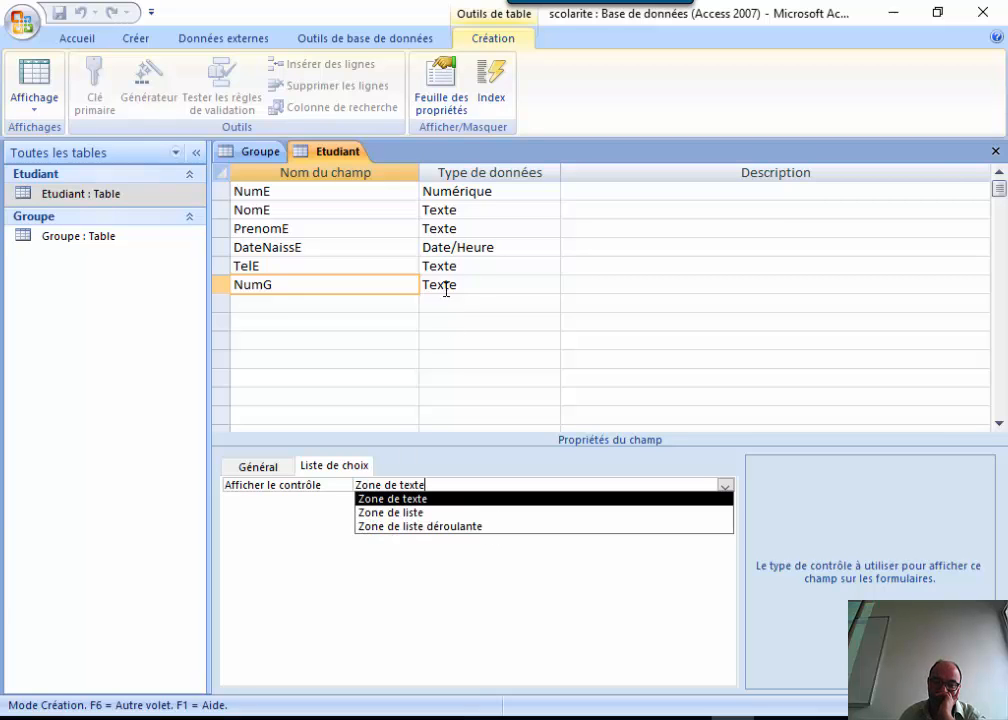
{"action": "left_click", "coordinate": [995, 151]}
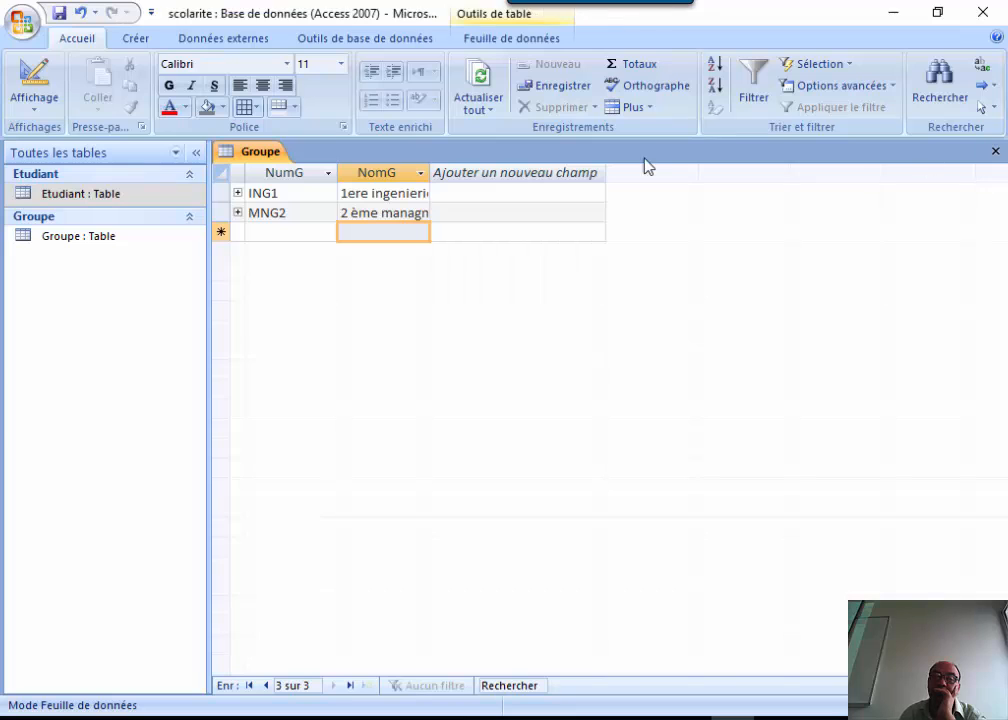
Close Groupe and reopen the Etudiant table in Mode création.
{"action": "left_click", "coordinate": [995, 151]}
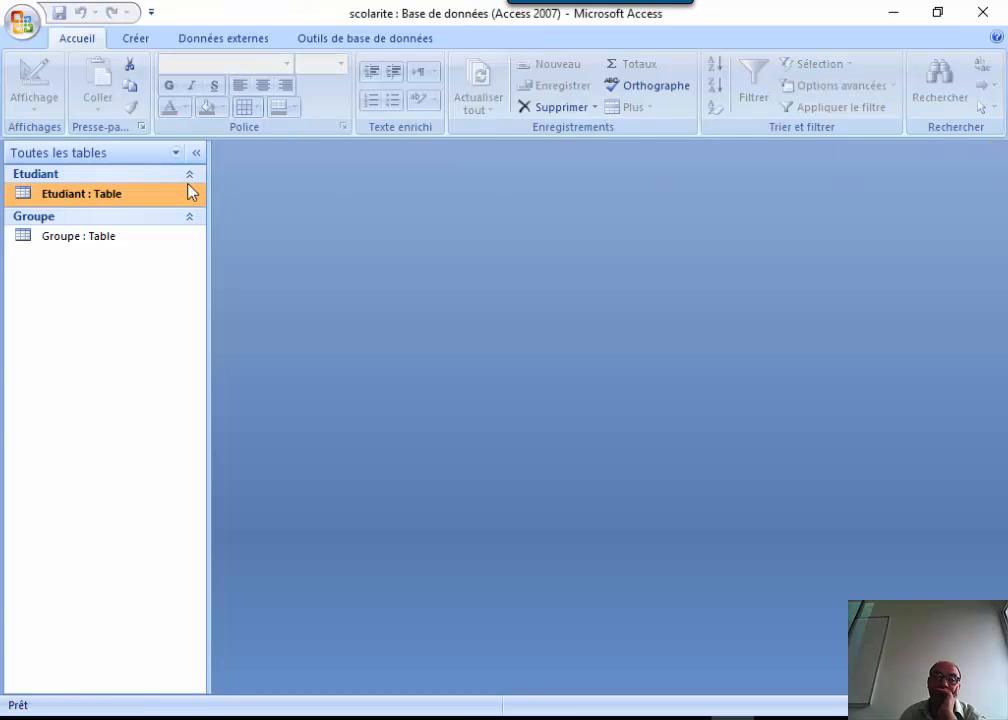
{"action": "right_click", "coordinate": [78, 193]}
{"action": "left_click", "coordinate": [150, 222]}
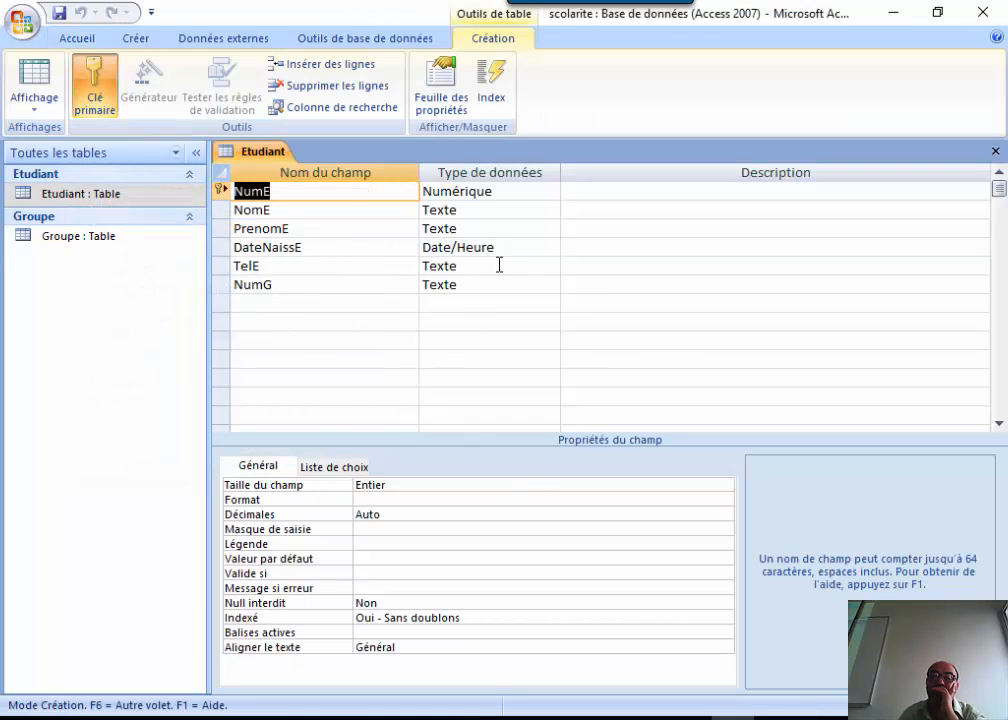
Set NumG's Afficher le contrôle lookup property to Zone de liste déroulante.
{"action": "left_click", "coordinate": [488, 284]}
{"action": "left_click", "coordinate": [333, 468]}
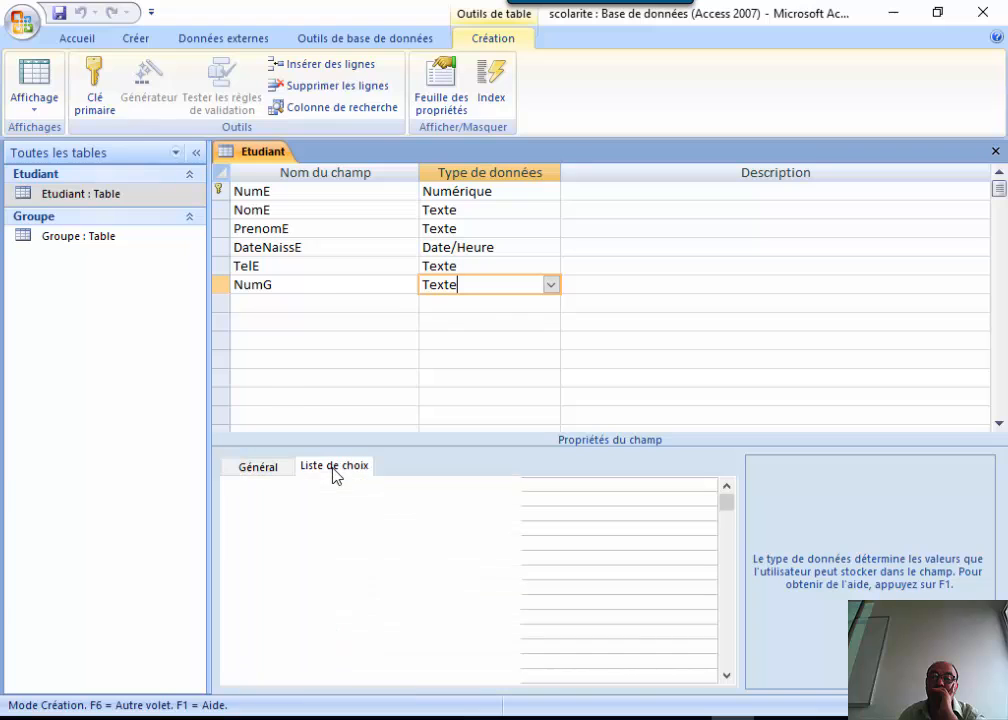
{"action": "left_click", "coordinate": [460, 484]}
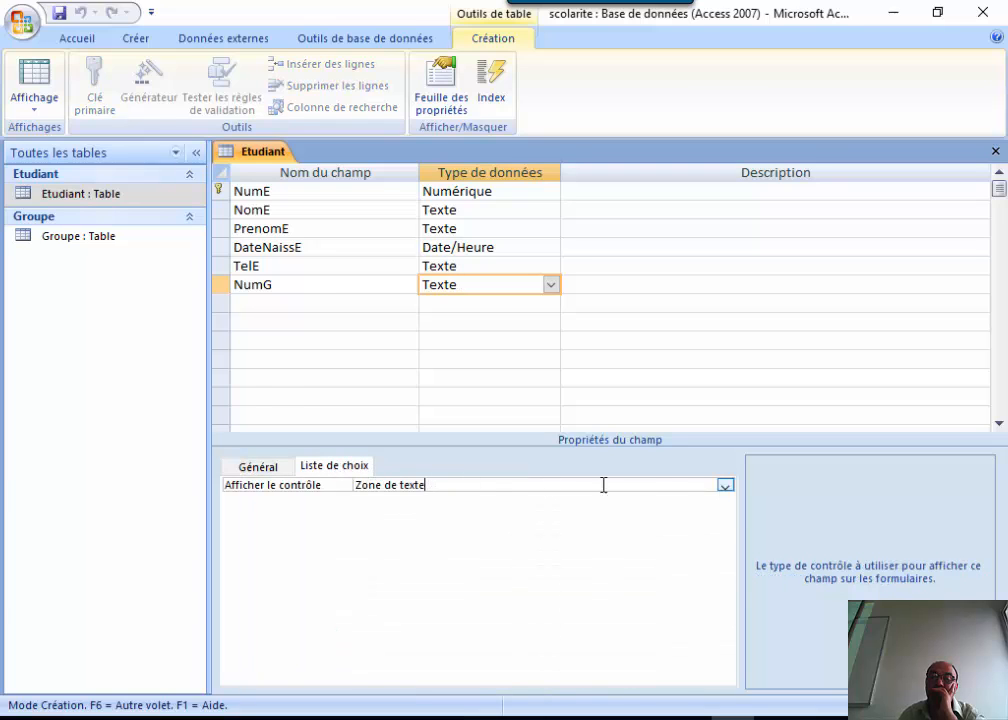
{"action": "left_click", "coordinate": [728, 486]}
{"action": "left_click", "coordinate": [447, 528]}
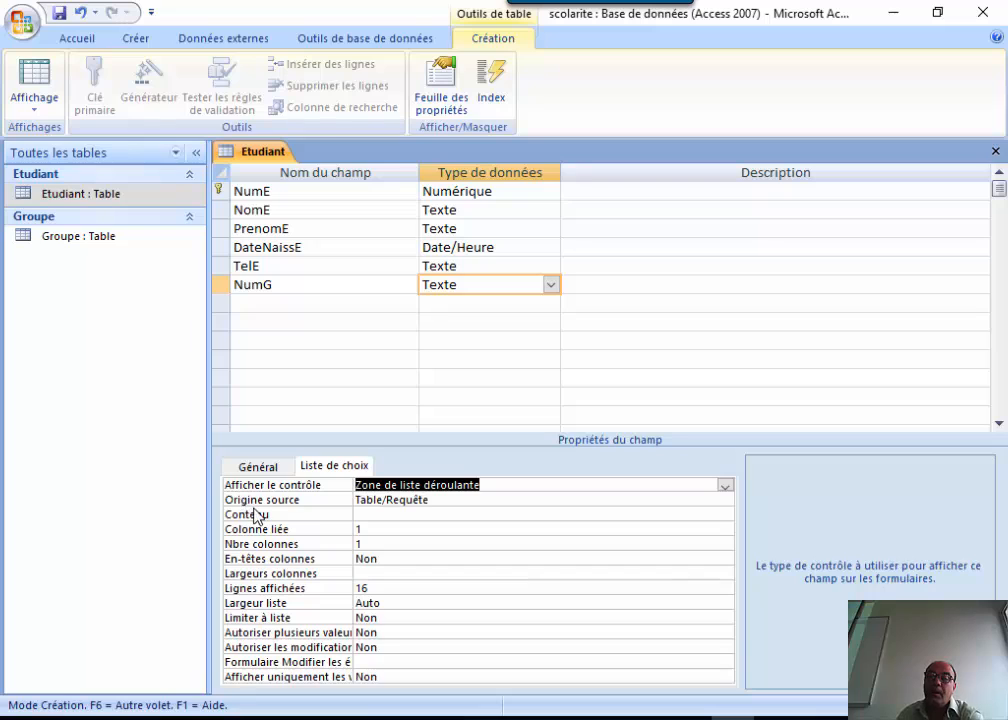
Set NumG's Origine source to Table/Requête, ready to fill its Contenu.
{"action": "left_click", "coordinate": [547, 504]}
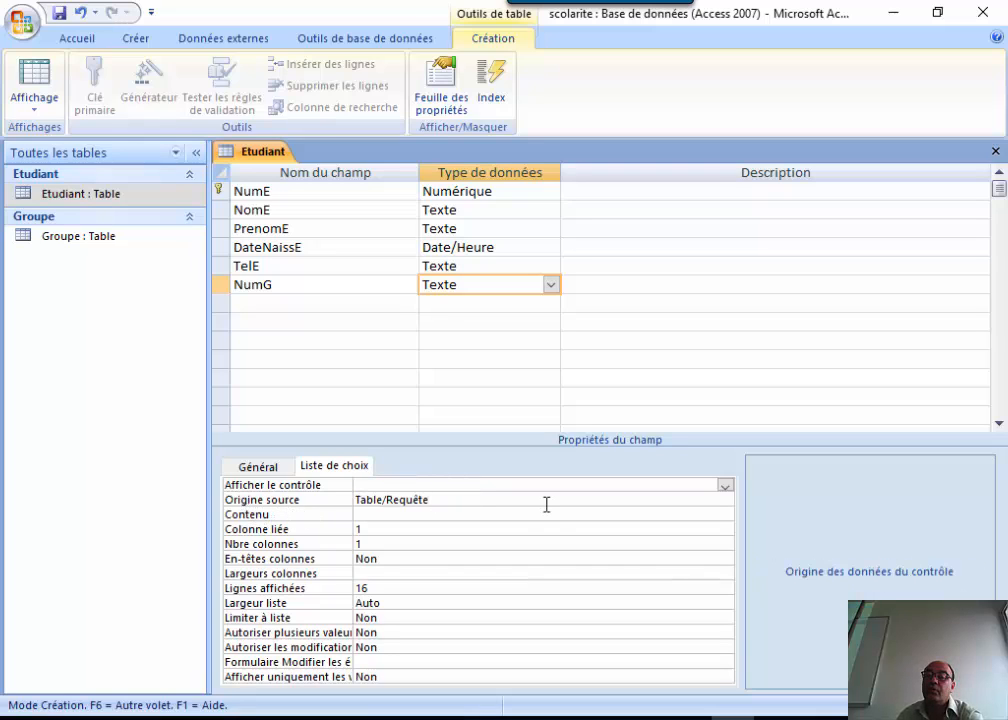
{"action": "left_click", "coordinate": [304, 516]}
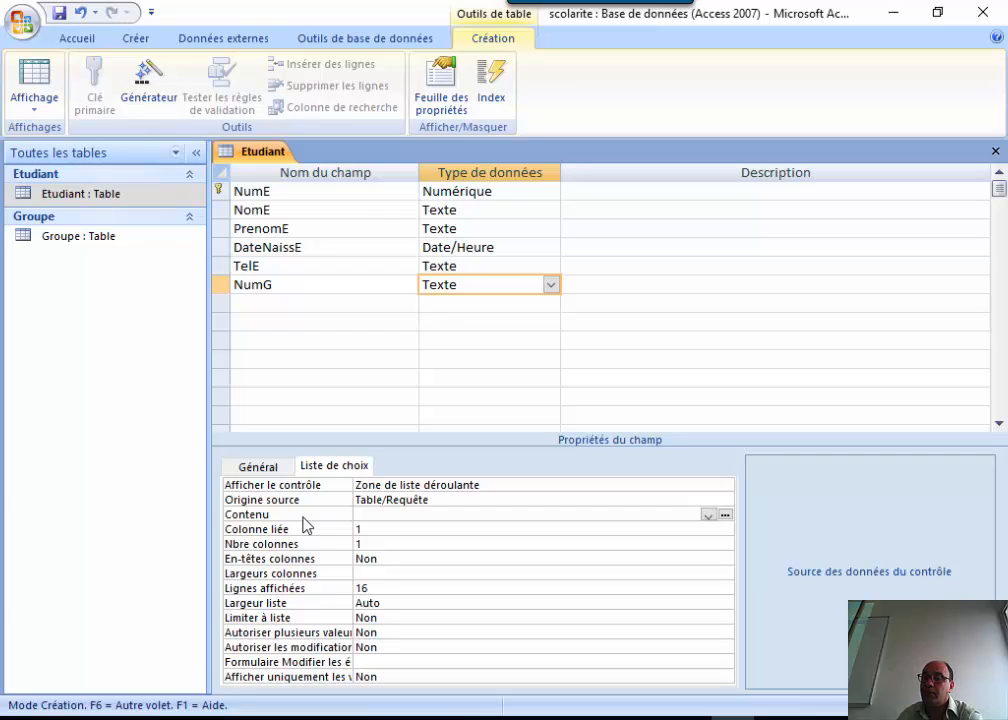
{"action": "left_click", "coordinate": [471, 502]}
{"action": "left_click", "coordinate": [727, 501]}
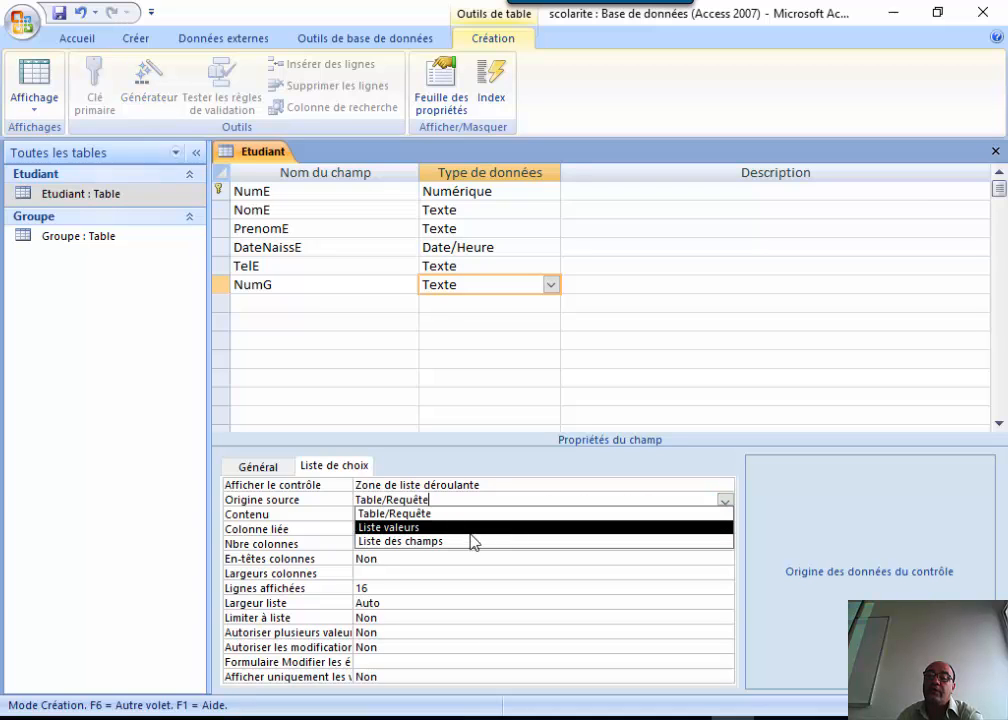
{"action": "left_click", "coordinate": [599, 609]}
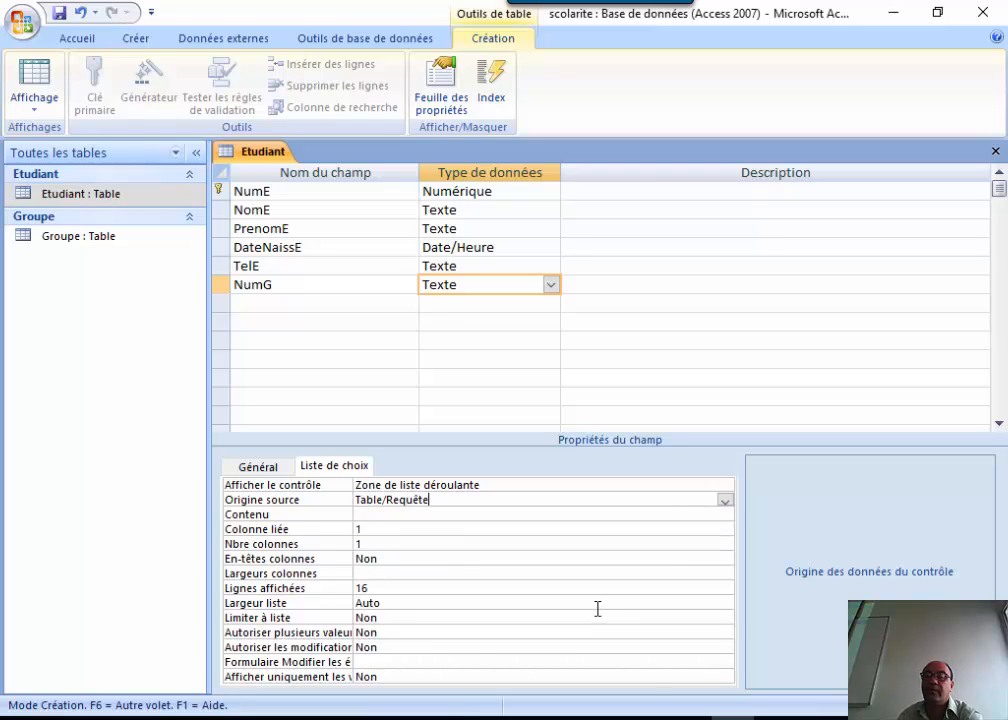
{"action": "left_click", "coordinate": [598, 609]}
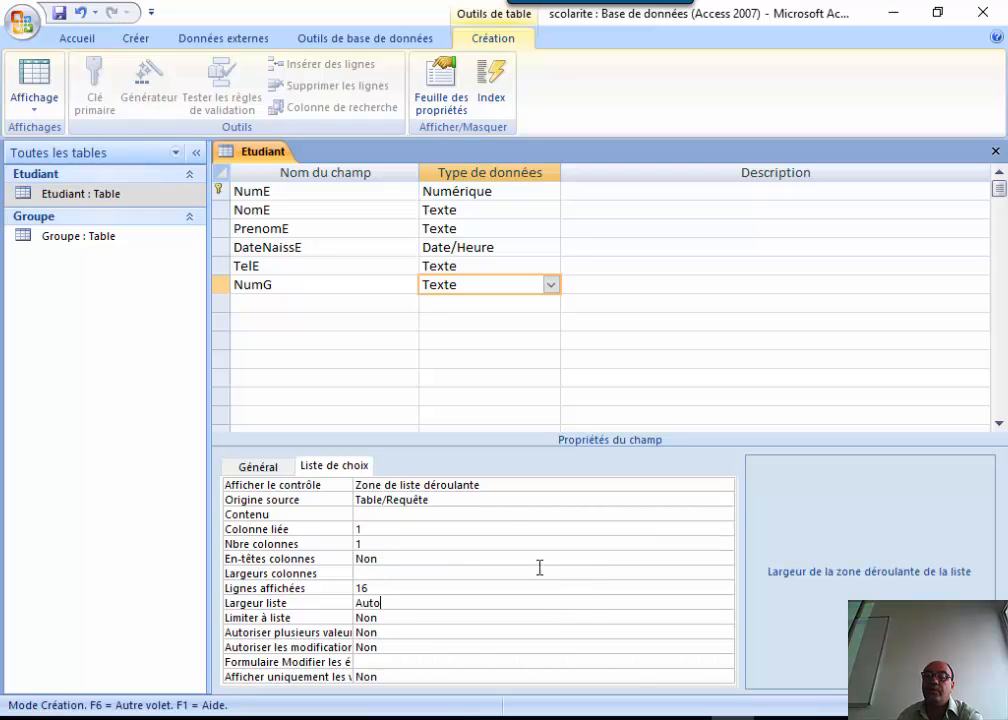
{"action": "left_click", "coordinate": [501, 500]}
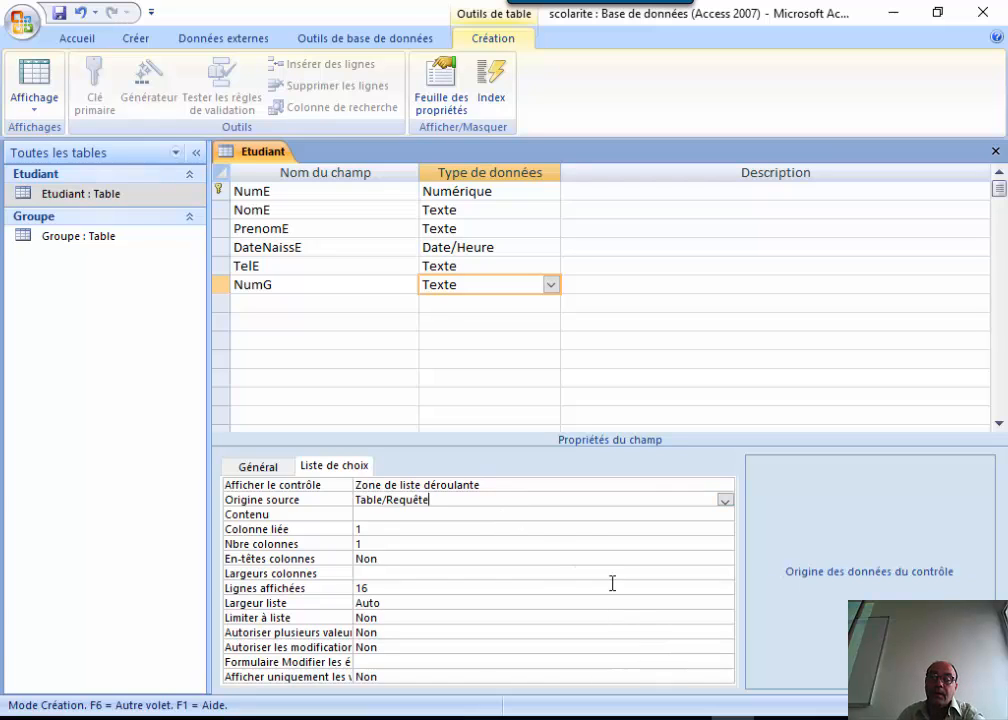
{"action": "left_click", "coordinate": [491, 514]}
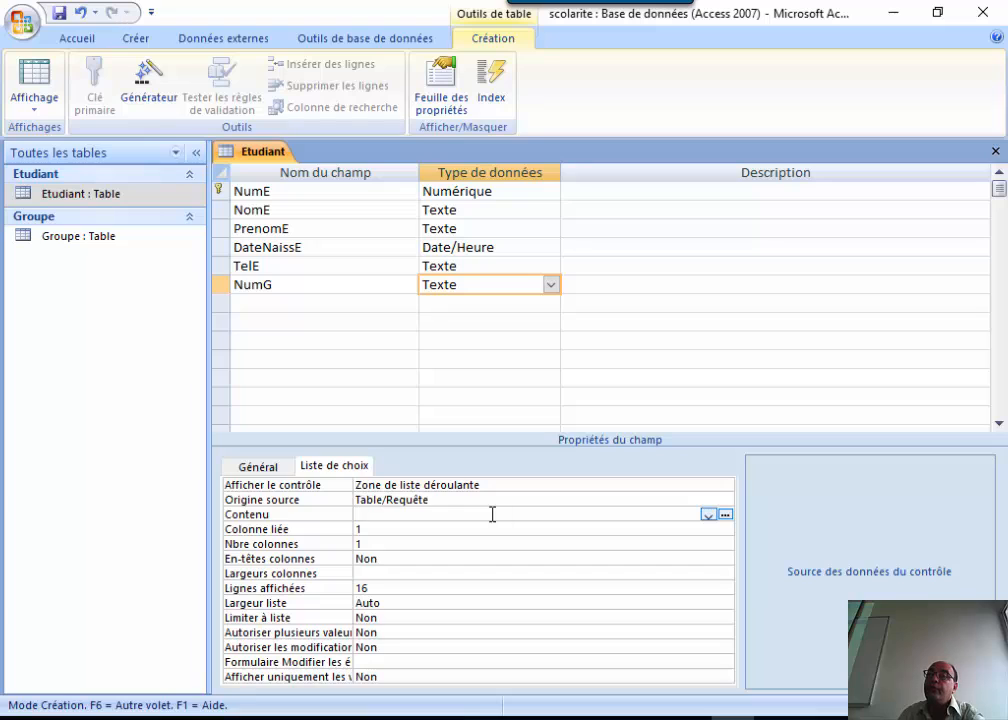
Build the Contenu query by adding the Groupe table in the query builder.
{"action": "left_click", "coordinate": [725, 515]}
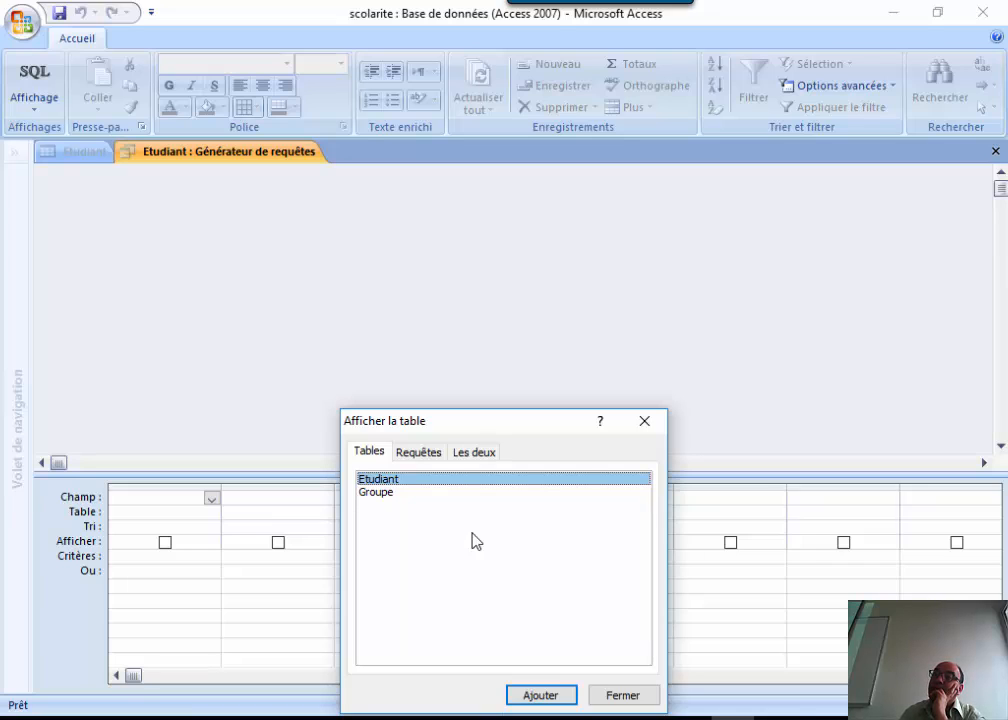
{"action": "left_click", "coordinate": [390, 493]}
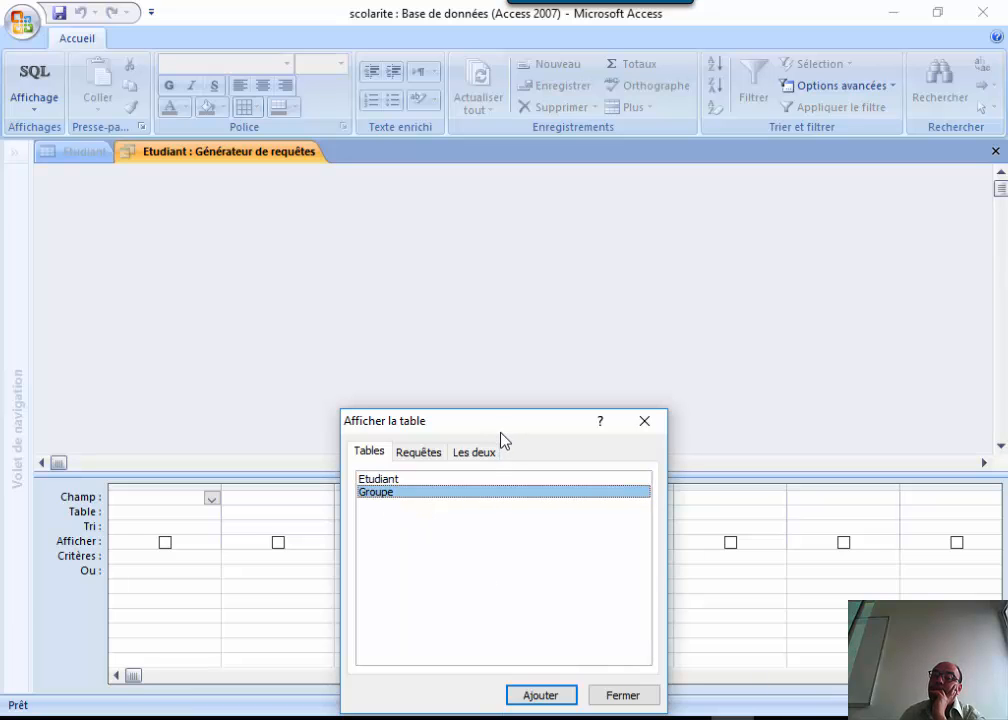
{"action": "left_click_drag", "start_coordinate": [504, 430], "coordinate": [487, 250]}
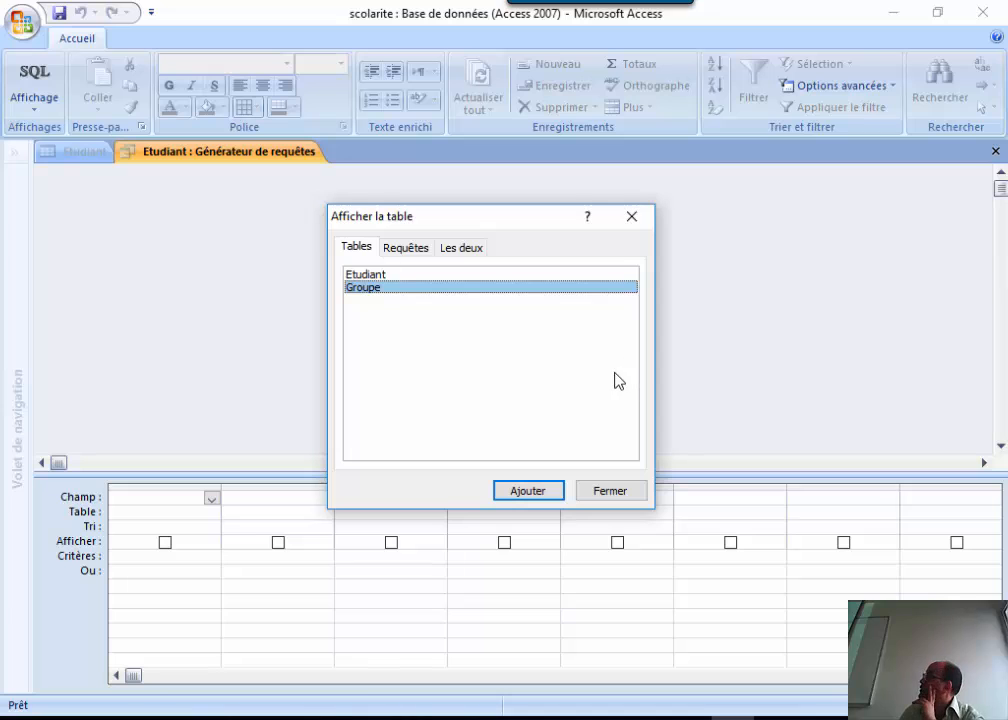
{"action": "left_click", "coordinate": [527, 490]}
{"action": "left_click", "coordinate": [624, 491]}
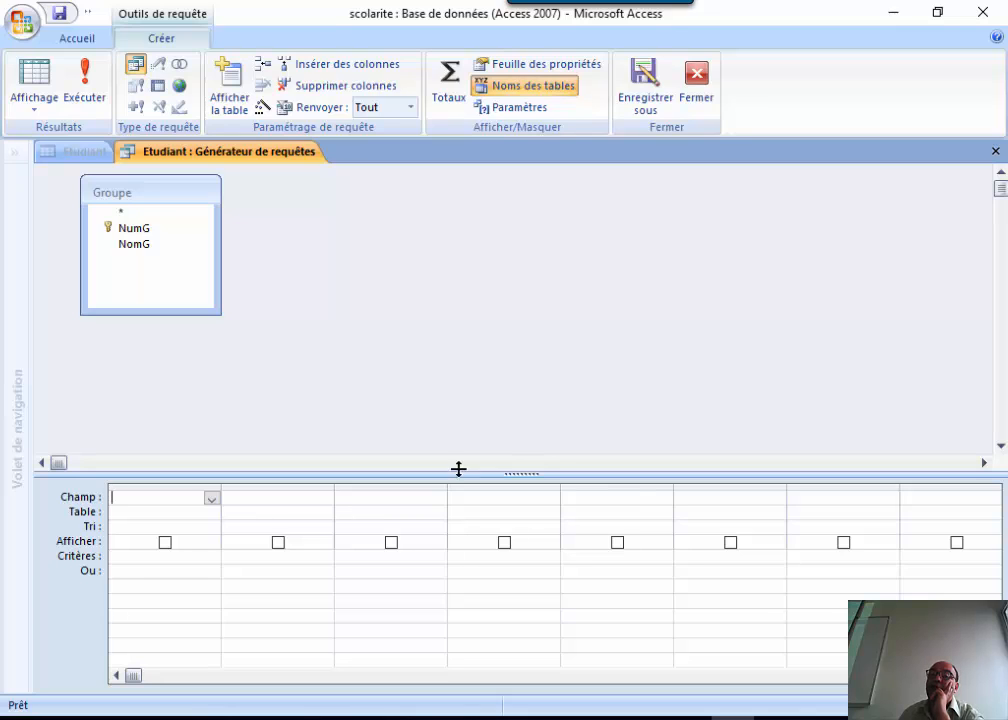
Put Groupe.NumG in the query grid, close the builder and keep the SQL as Contenu.
{"action": "left_click", "coordinate": [126, 245]}
{"action": "left_click", "coordinate": [126, 228]}
{"action": "left_click", "coordinate": [141, 247]}
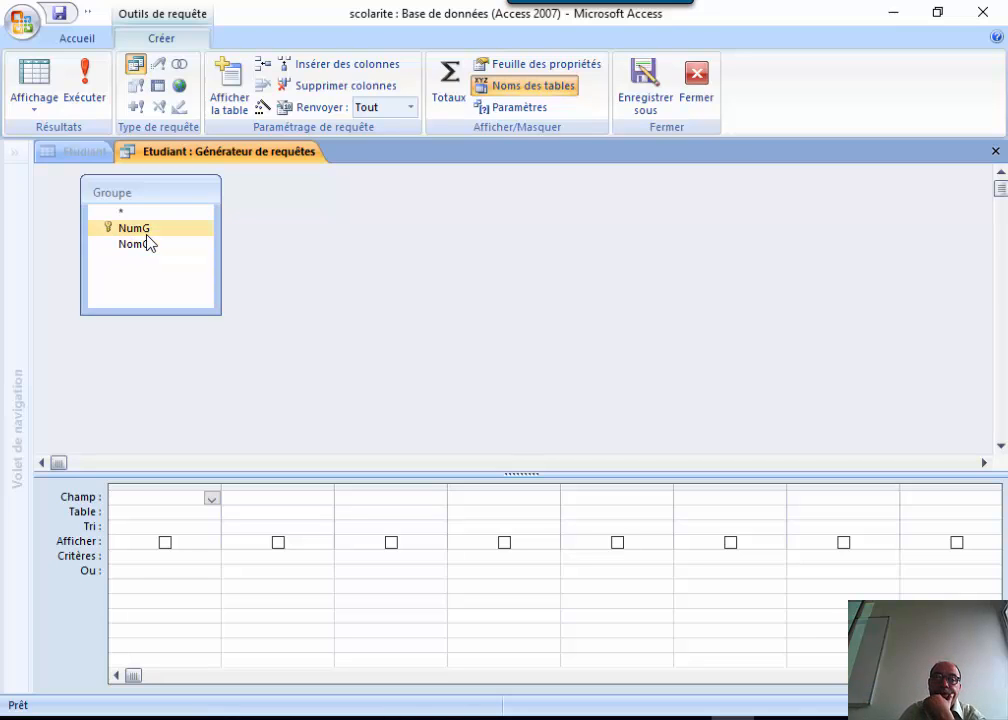
{"action": "left_click", "coordinate": [147, 231]}
{"action": "double_click", "coordinate": [150, 232]}
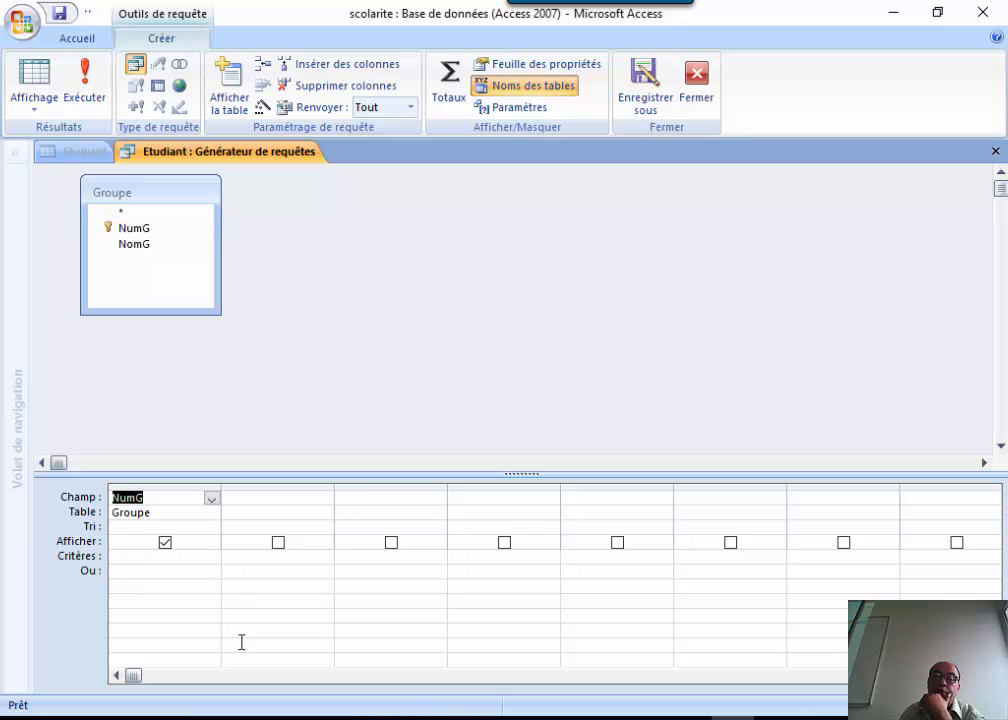
{"action": "left_click", "coordinate": [995, 151]}
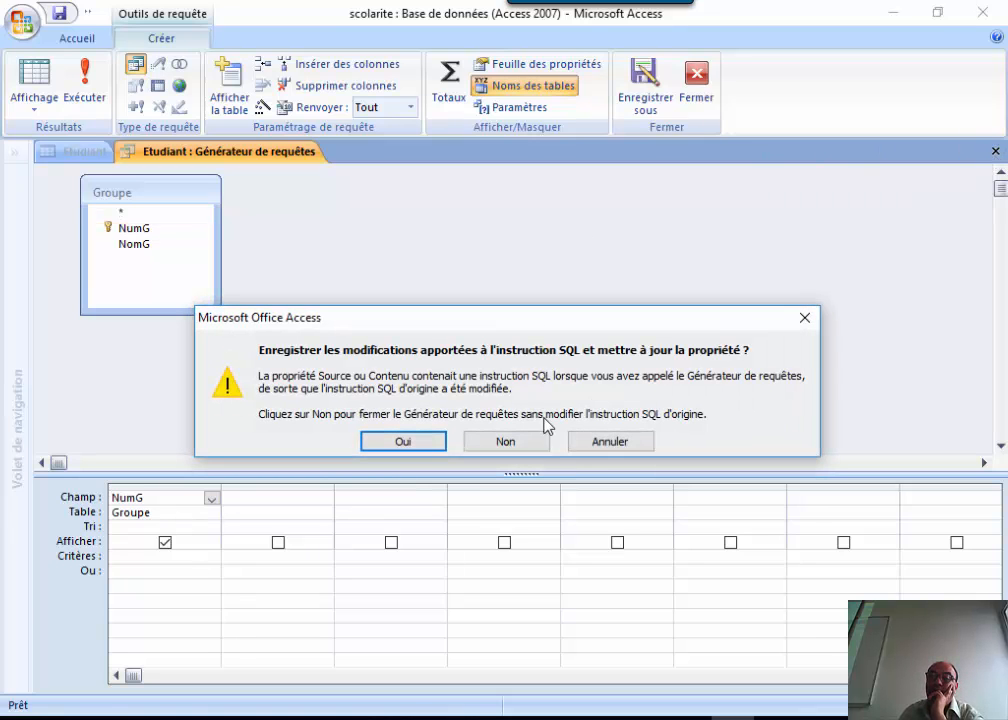
{"action": "left_click", "coordinate": [401, 441]}
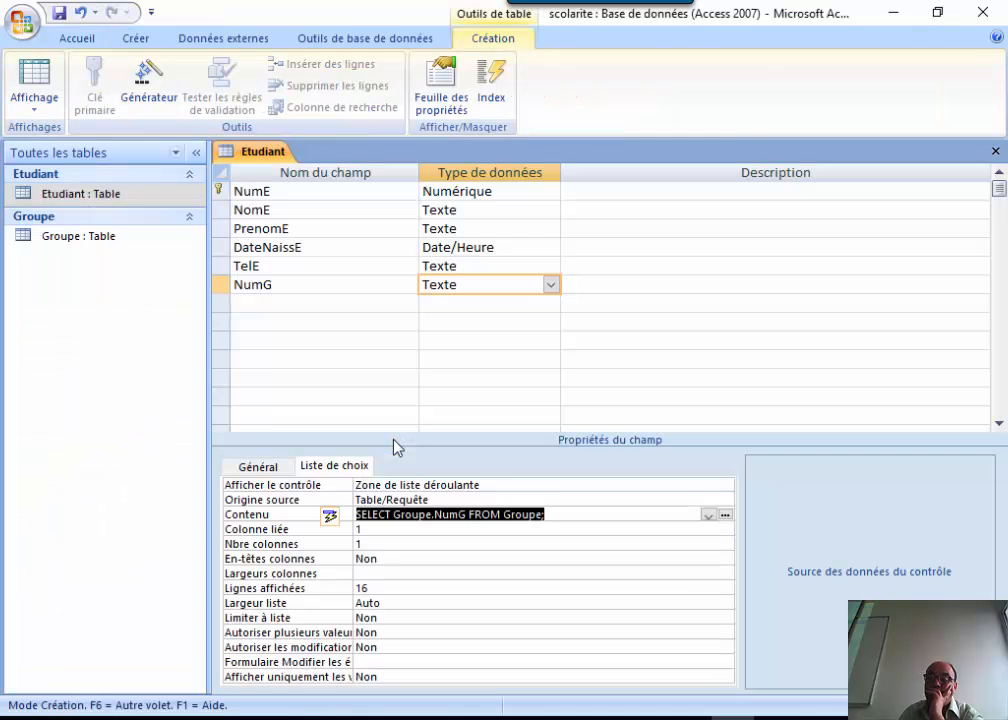
Check the En-têtes colonnes property, then close the Etudiant design to reach the save prompt.
{"action": "left_click", "coordinate": [453, 556]}
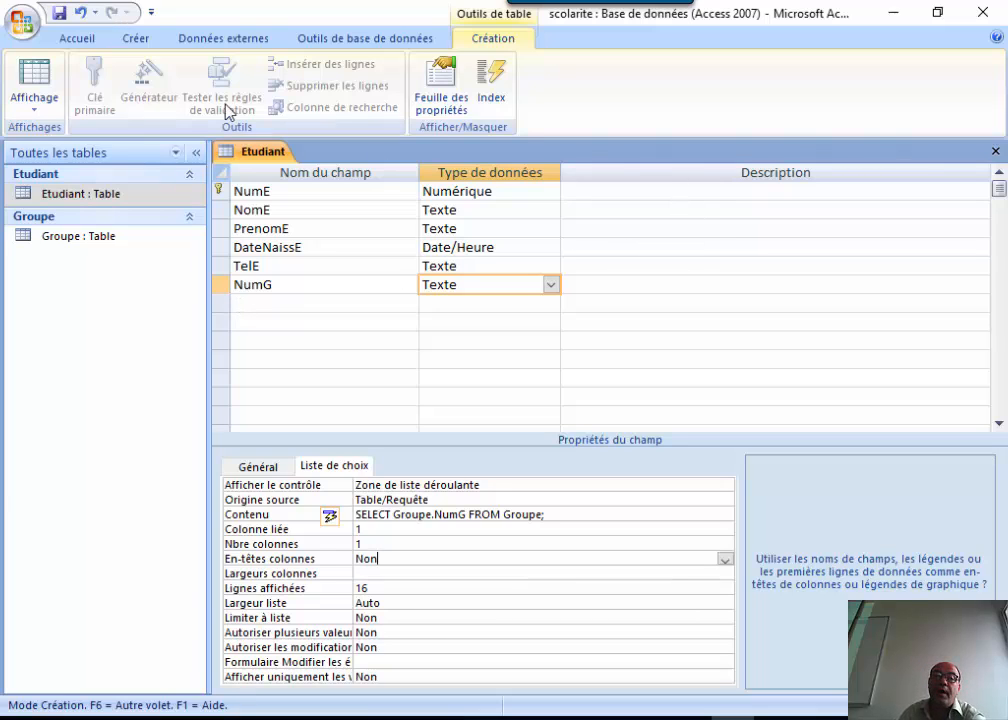
{"action": "left_click", "coordinate": [995, 151]}
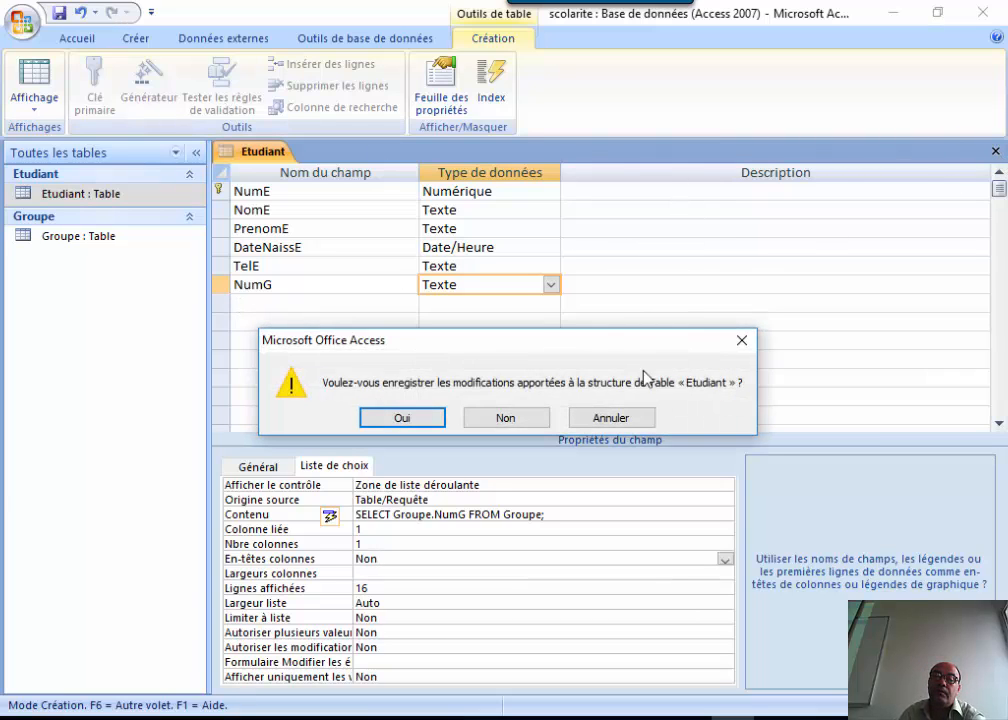
Save the Etudiant design, reopen its datasheet and check NumG's dropdown lists ING1 and MNG2.
{"action": "left_click", "coordinate": [420, 418]}
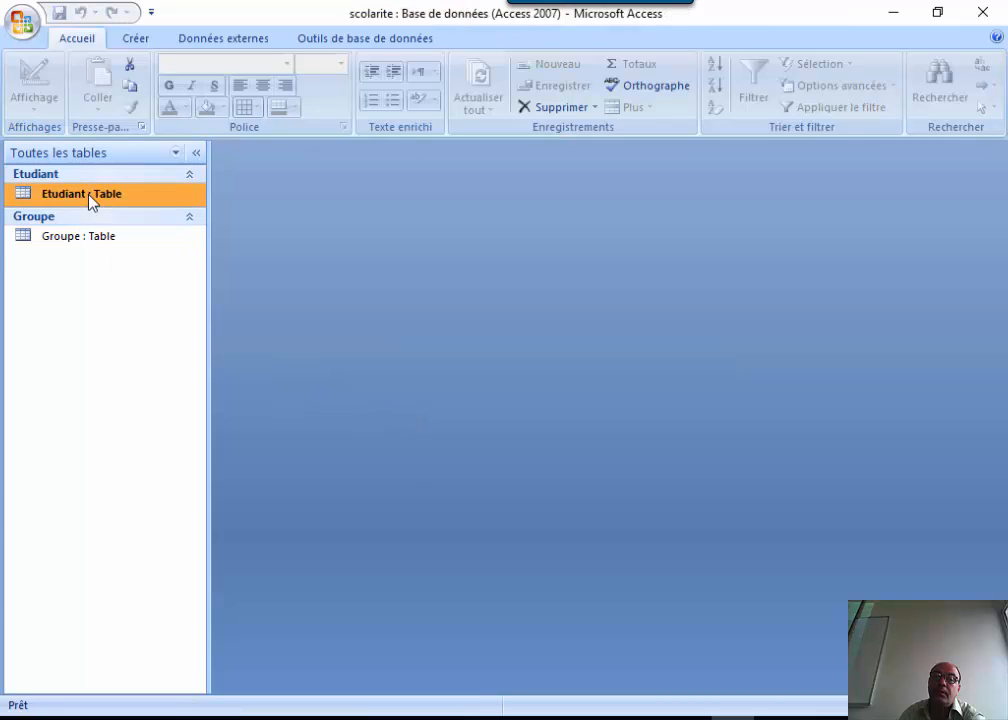
{"action": "right_click", "coordinate": [88, 195]}
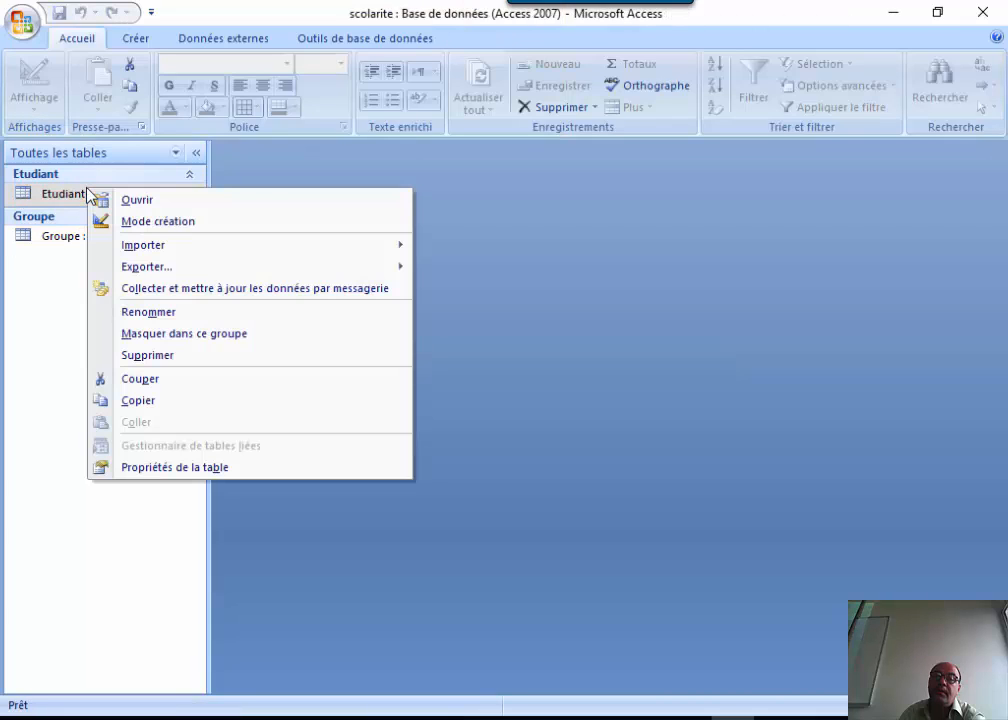
{"action": "left_click", "coordinate": [152, 200]}
{"action": "left_click", "coordinate": [764, 196]}
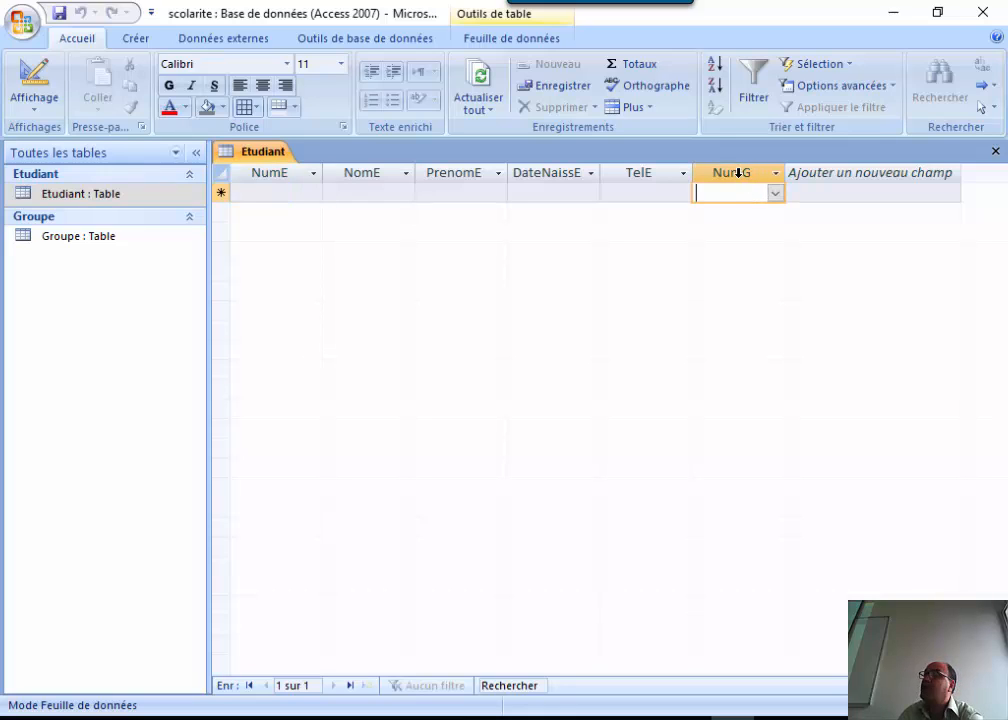
{"action": "left_click", "coordinate": [776, 195]}
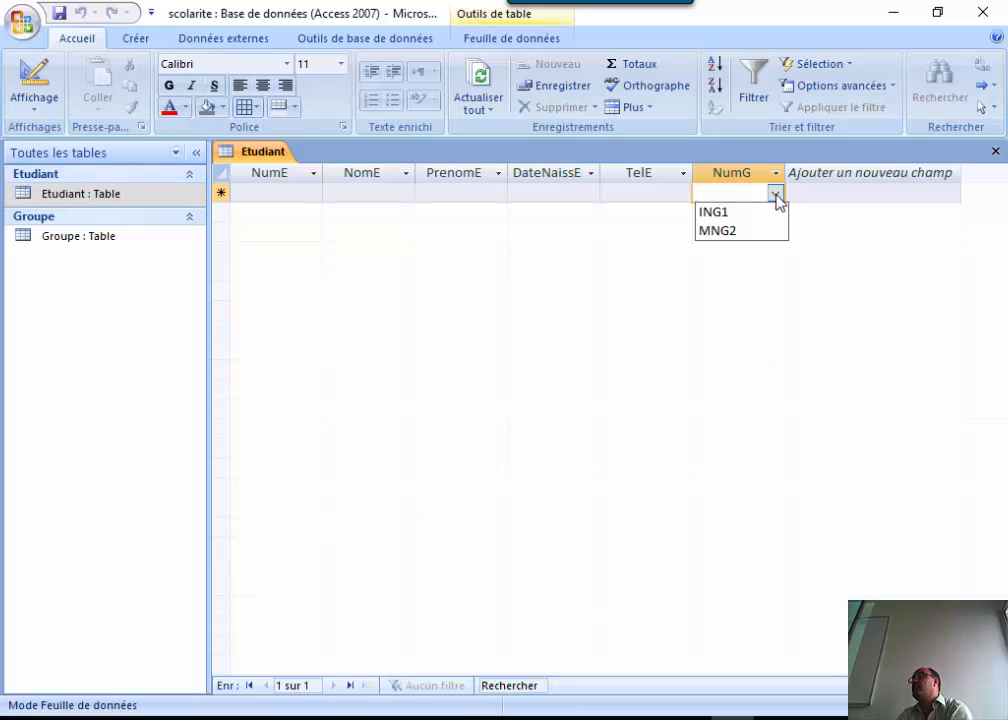
{"action": "left_click", "coordinate": [275, 190]}
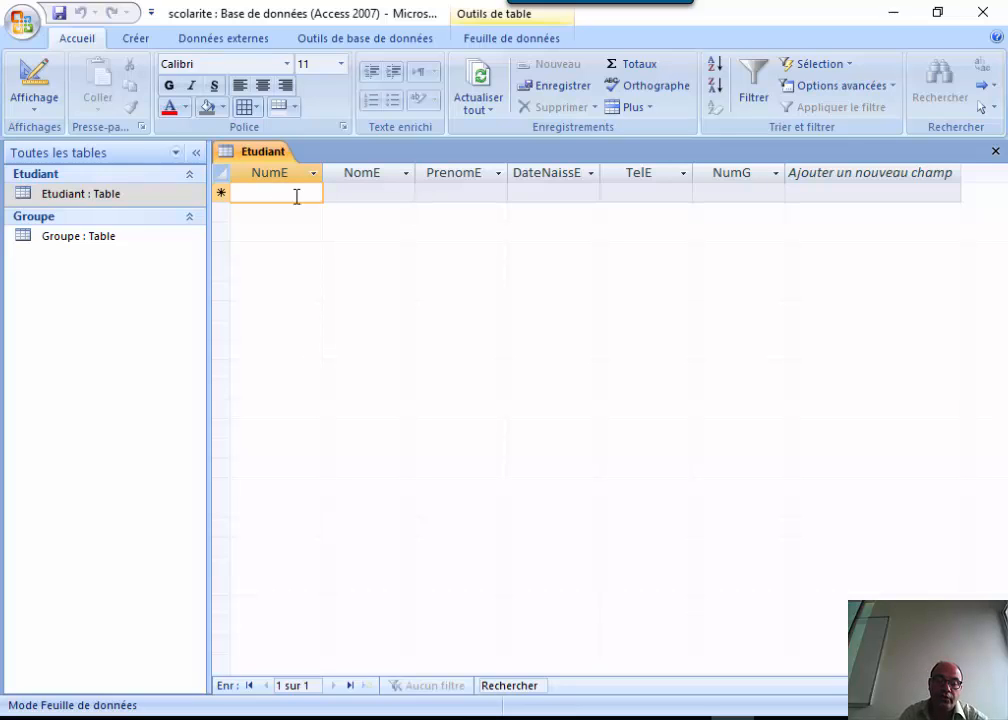
Enter NumE 1 with the student's surname and first name in the new Etudiant record.
{"action": "type", "text": "1"}
{"action": "left_click", "coordinate": [357, 196]}
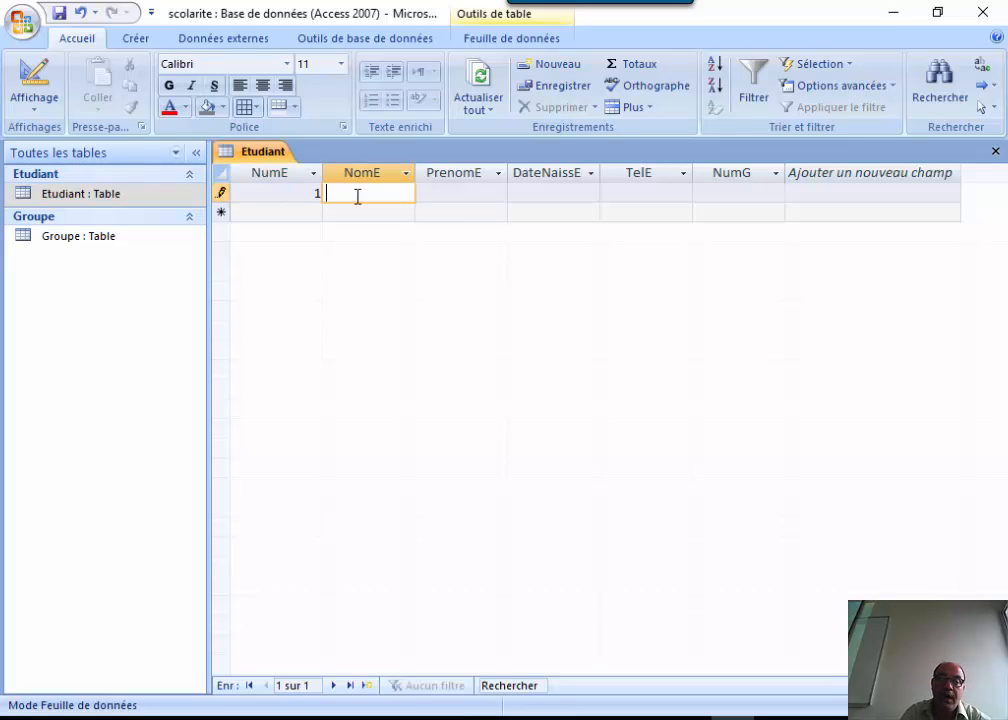
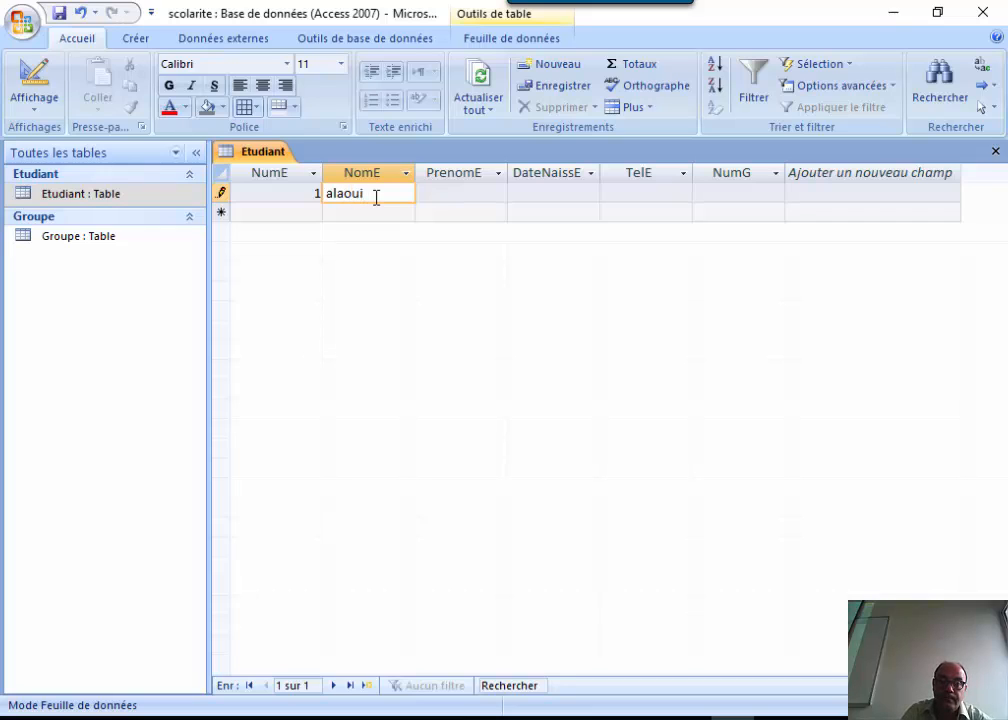
{"action": "key", "text": "Tab"}
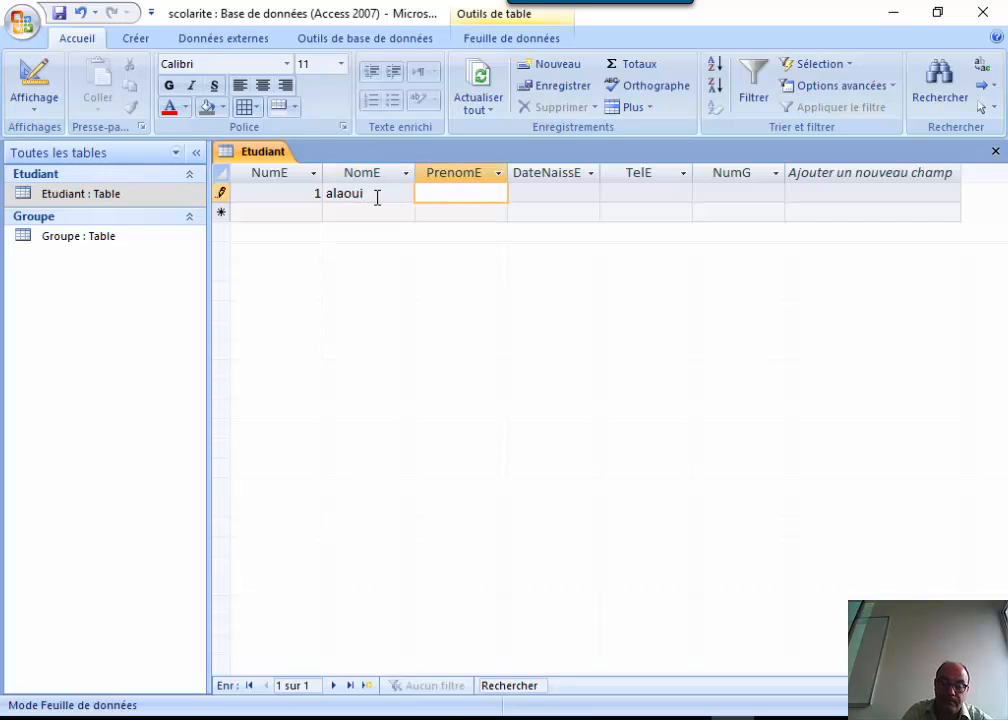
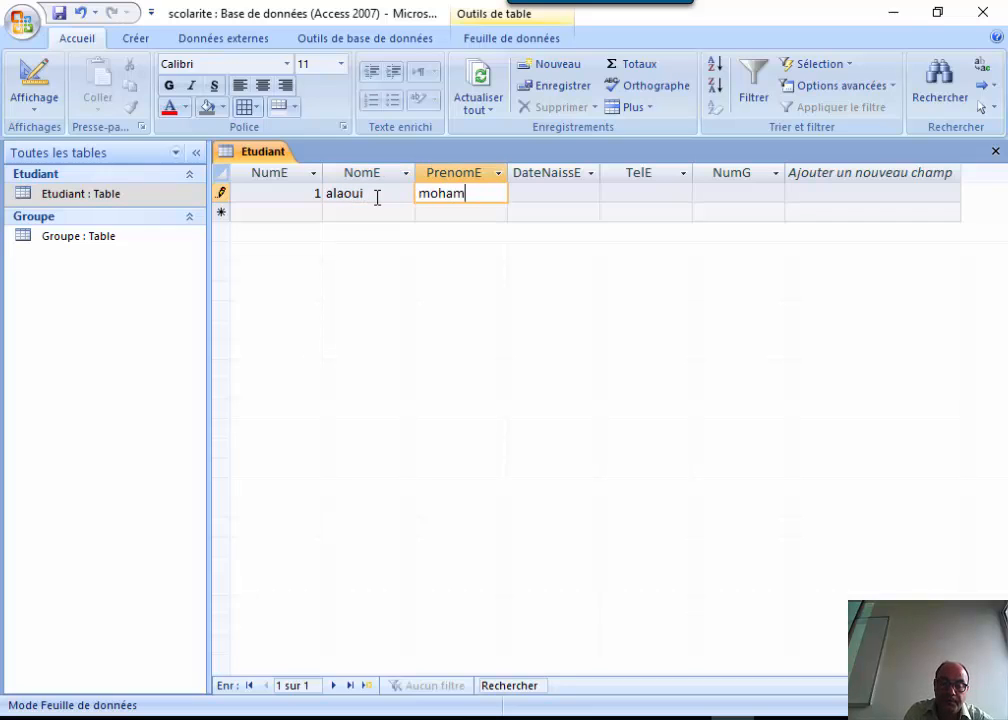
{"action": "key", "text": "Tab"}
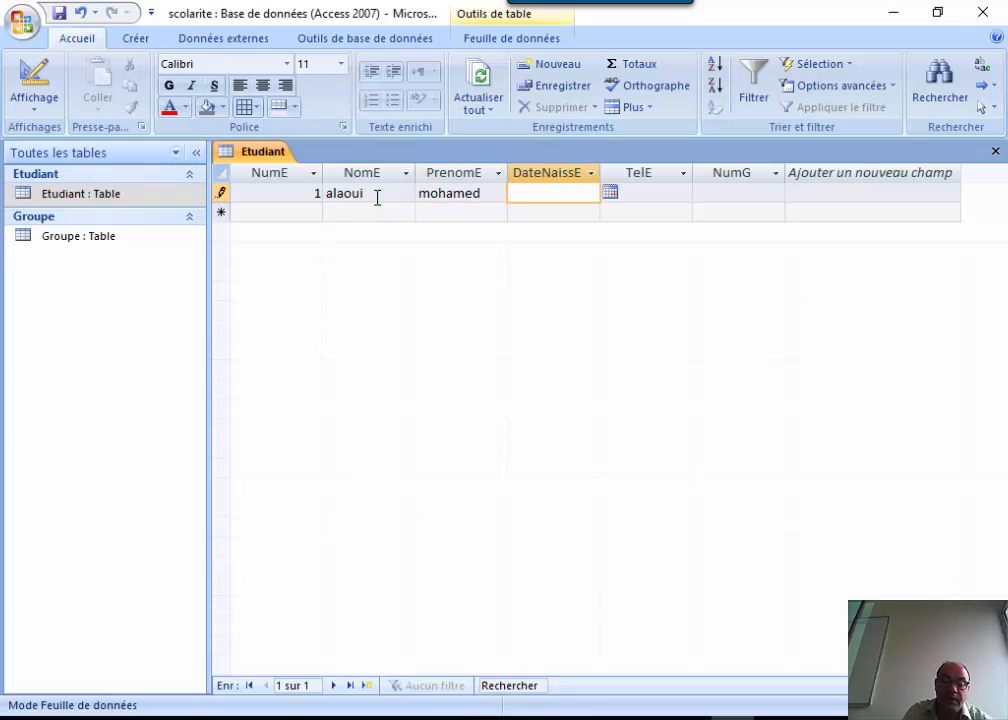
Pick birth date 20/05/2017 from the calendar and type the student's phone number.
{"action": "left_click", "coordinate": [613, 194]}
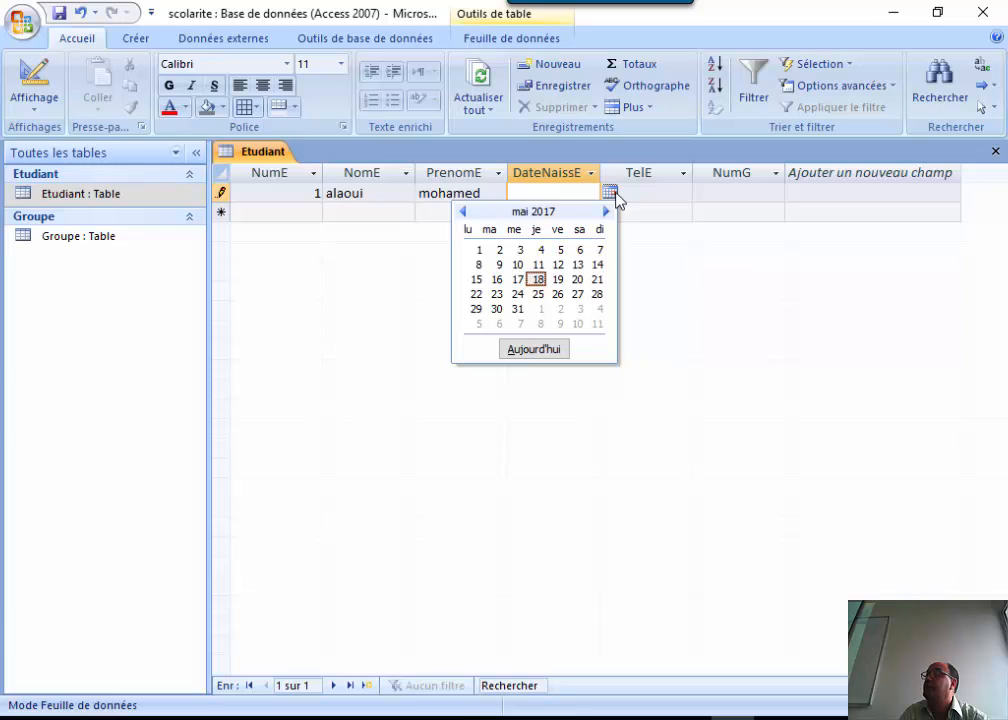
{"action": "left_click", "coordinate": [577, 281]}
{"action": "left_click", "coordinate": [681, 193]}
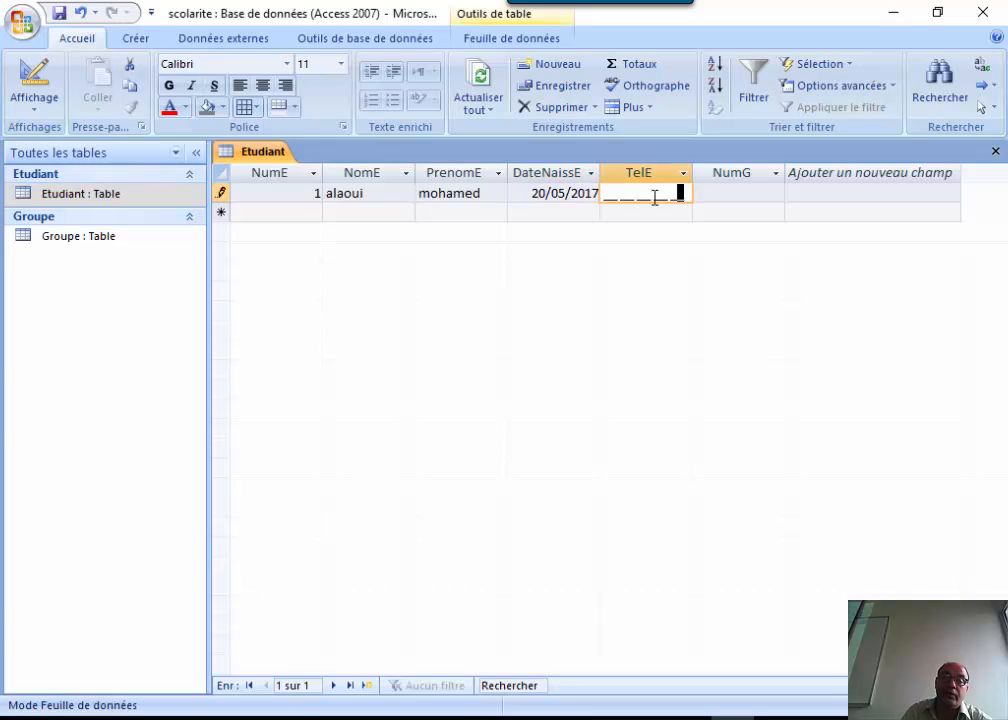
{"action": "left_click", "coordinate": [607, 196]}
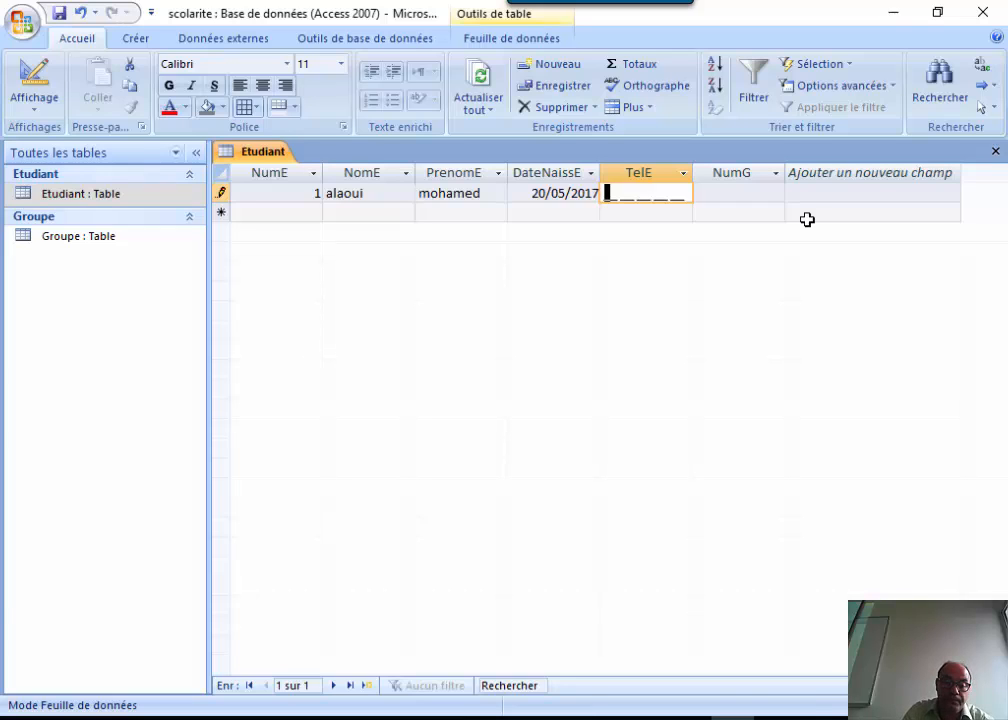
{"action": "key", "text": "Caps_Lock"}
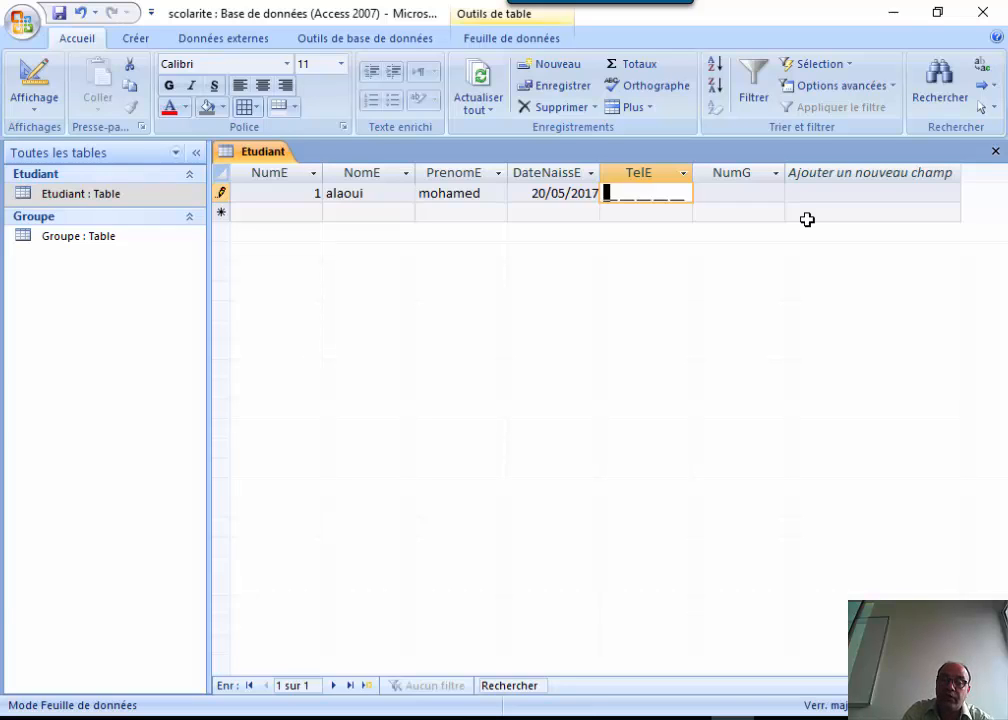
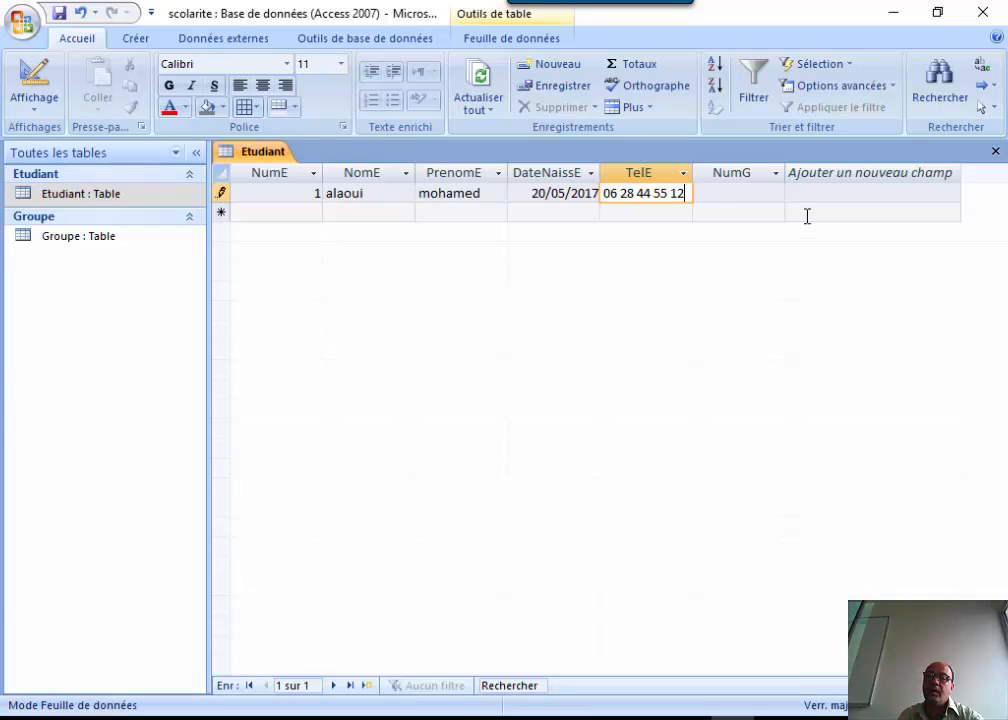
Choose ING1 from the NumG combo box, save the student record and close Etudiant.
{"action": "left_click", "coordinate": [738, 195]}
{"action": "left_click", "coordinate": [775, 194]}
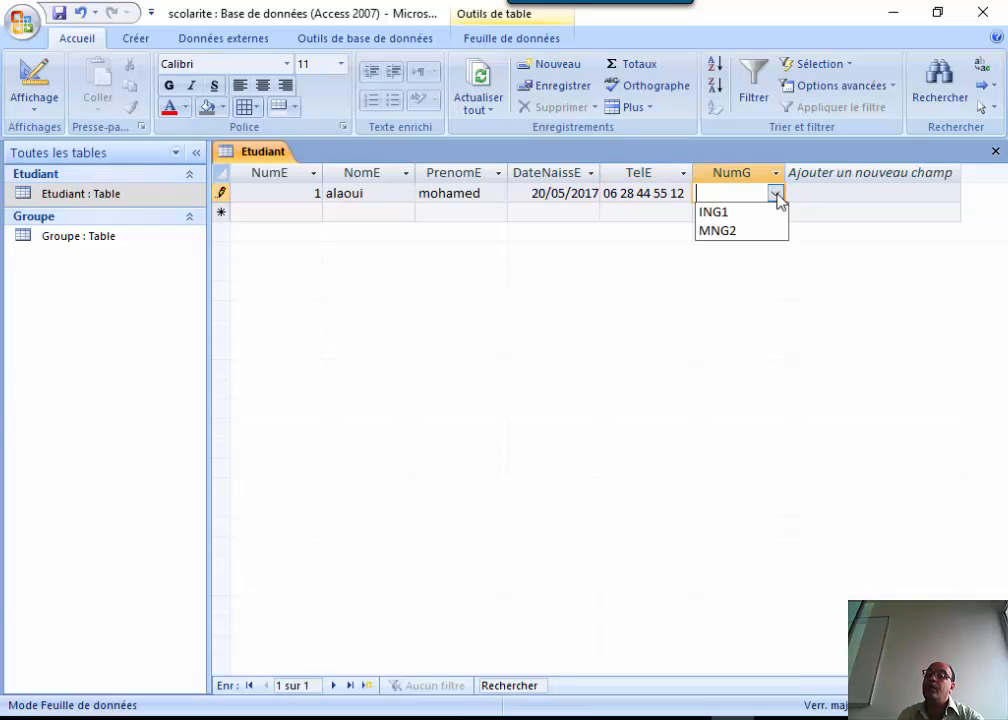
{"action": "left_click", "coordinate": [750, 212]}
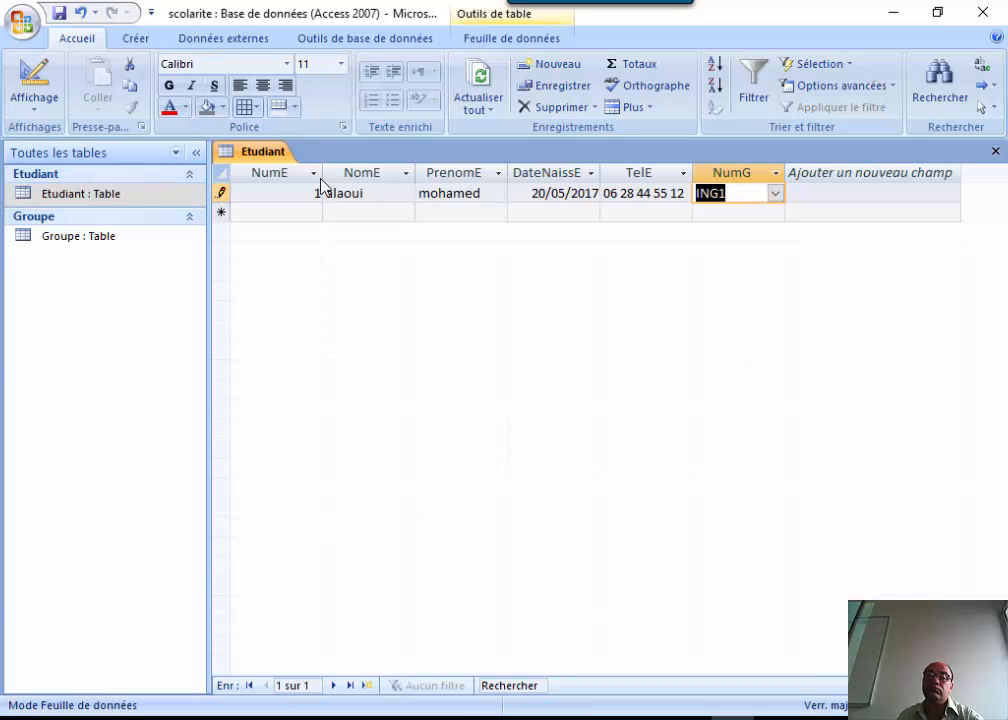
{"action": "left_click", "coordinate": [296, 214]}
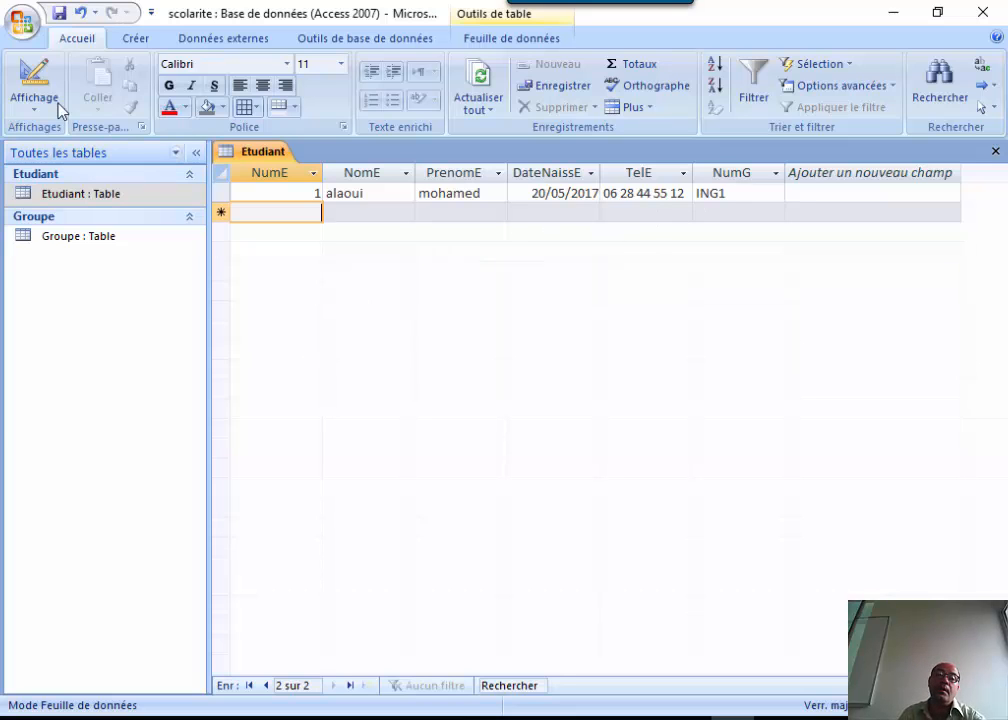
{"action": "left_click", "coordinate": [995, 151]}
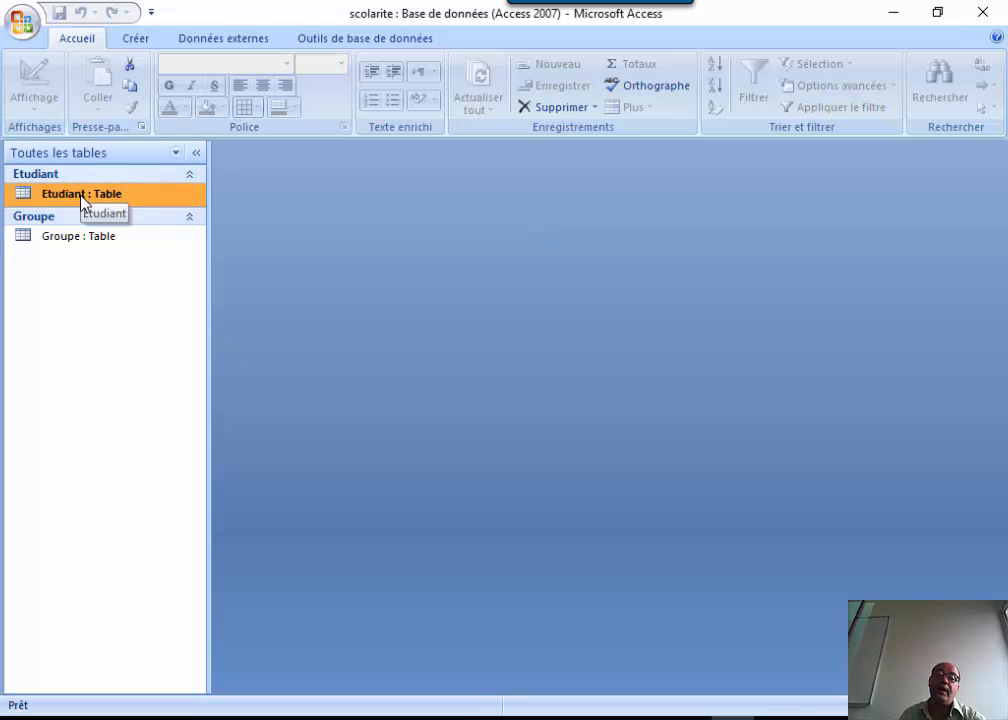
{"action": "left_click", "coordinate": [70, 241]}
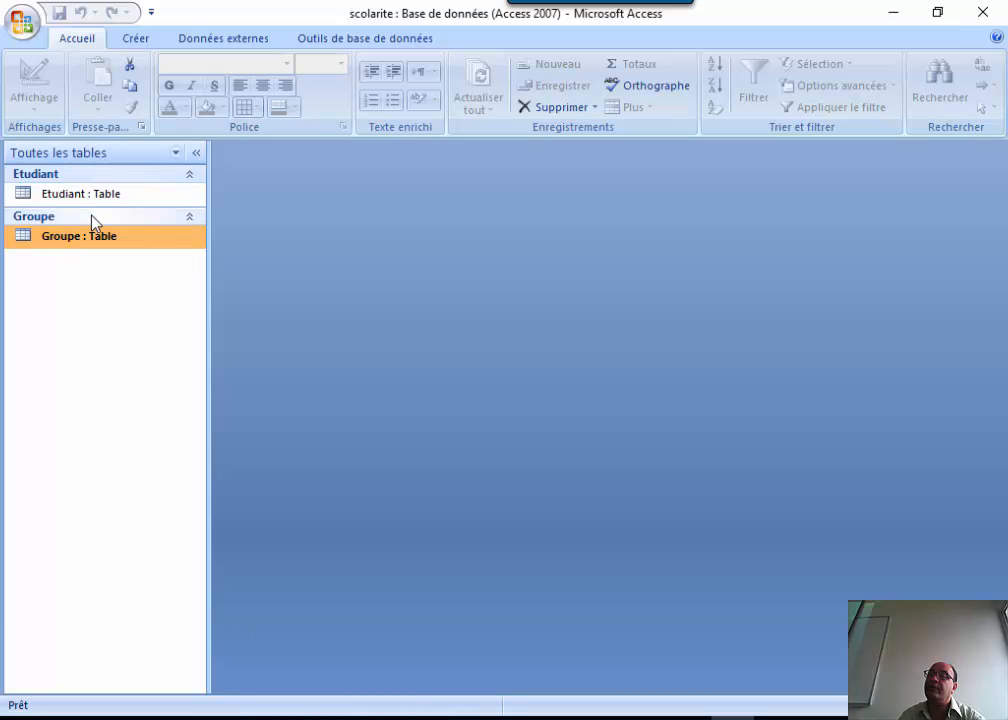
{"action": "left_click", "coordinate": [130, 42]}
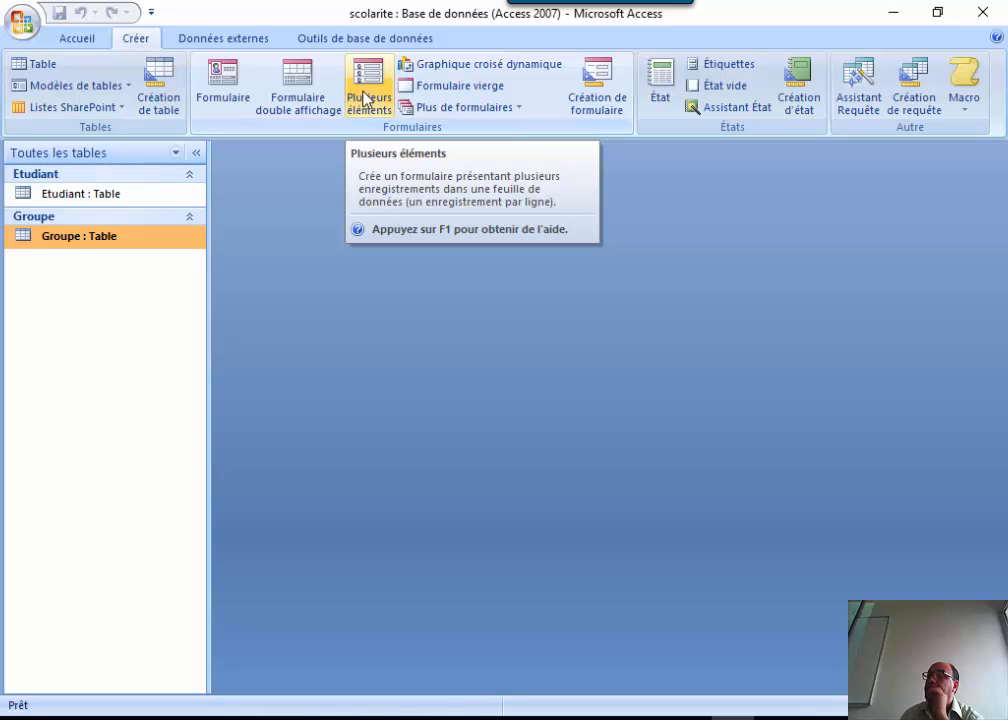
{"action": "left_click", "coordinate": [226, 82]}
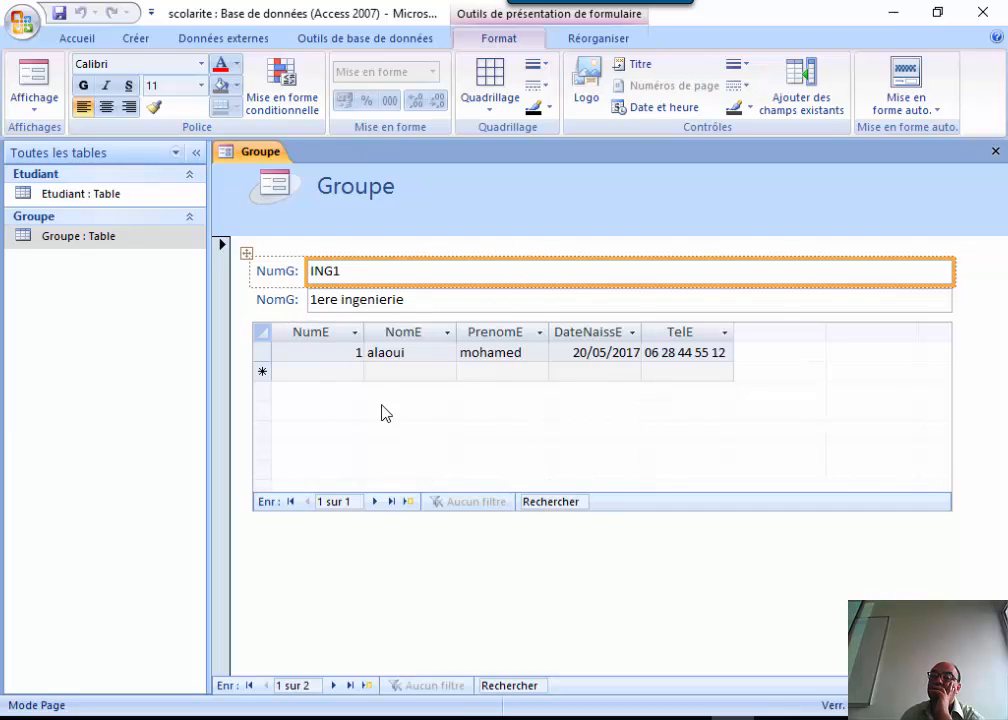
{"action": "left_click", "coordinate": [995, 151]}
{"action": "left_click", "coordinate": [495, 421]}
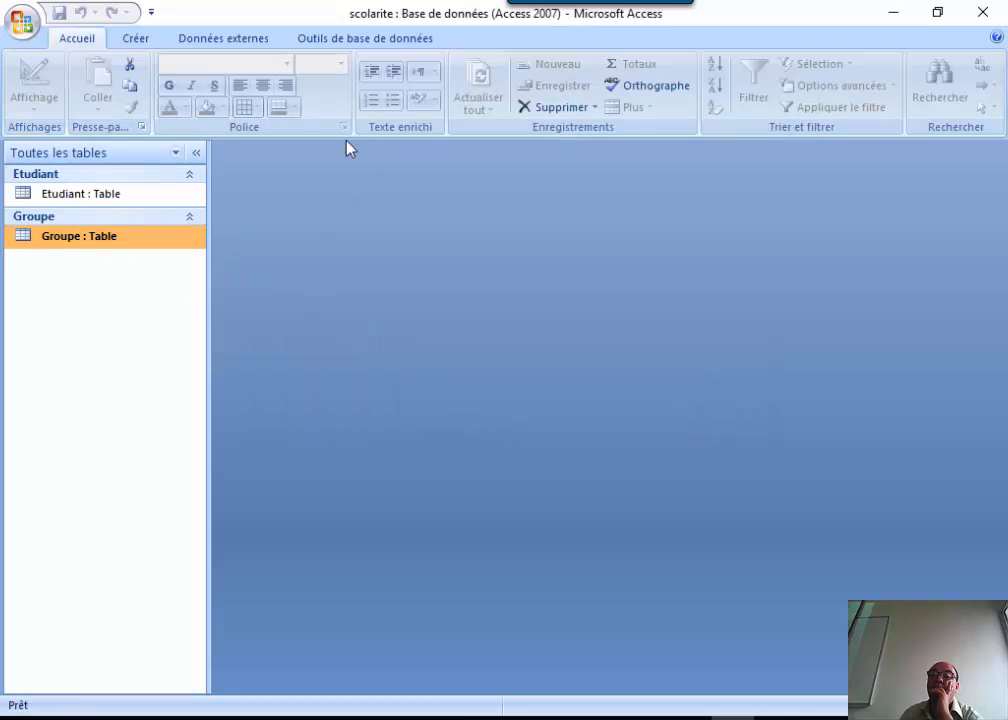
{"action": "left_click", "coordinate": [130, 44]}
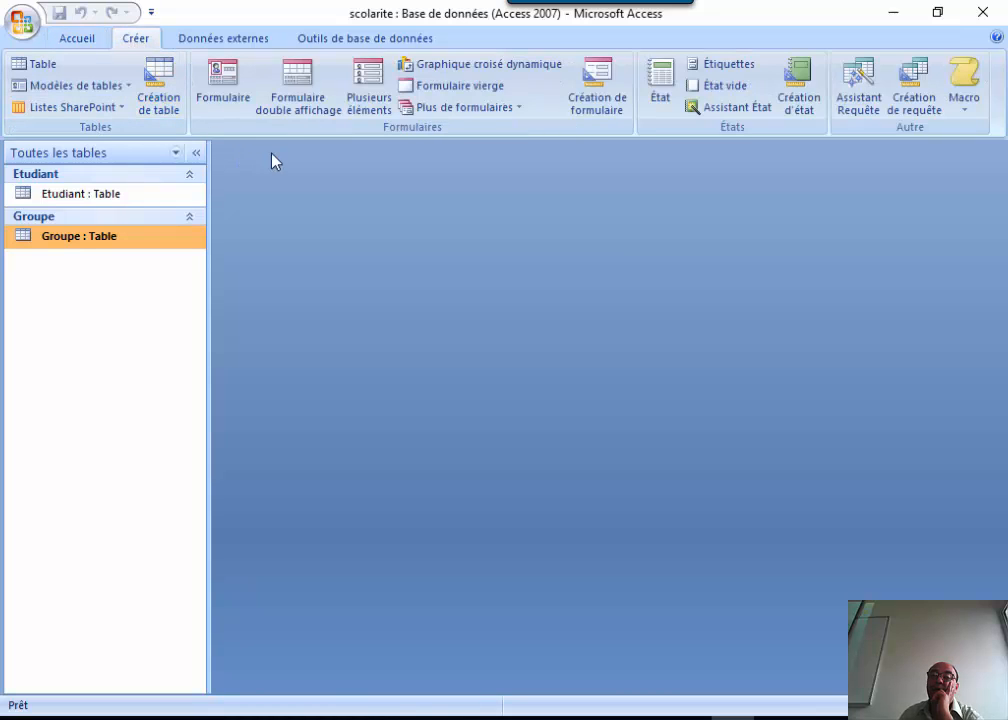
{"action": "left_click", "coordinate": [365, 92]}
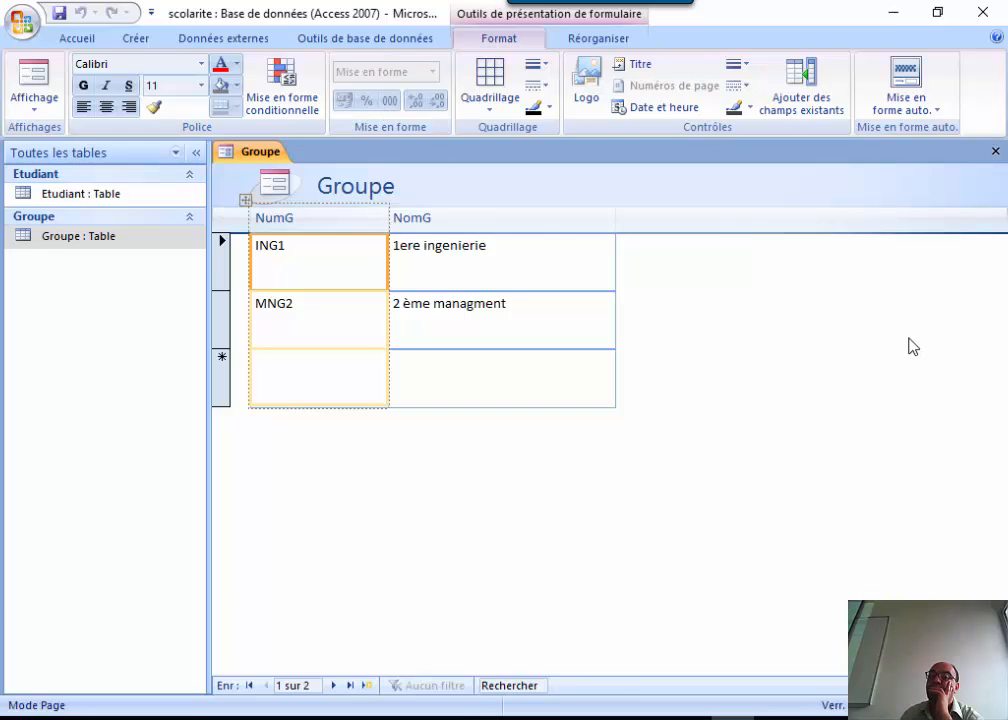
{"action": "left_click", "coordinate": [36, 72]}
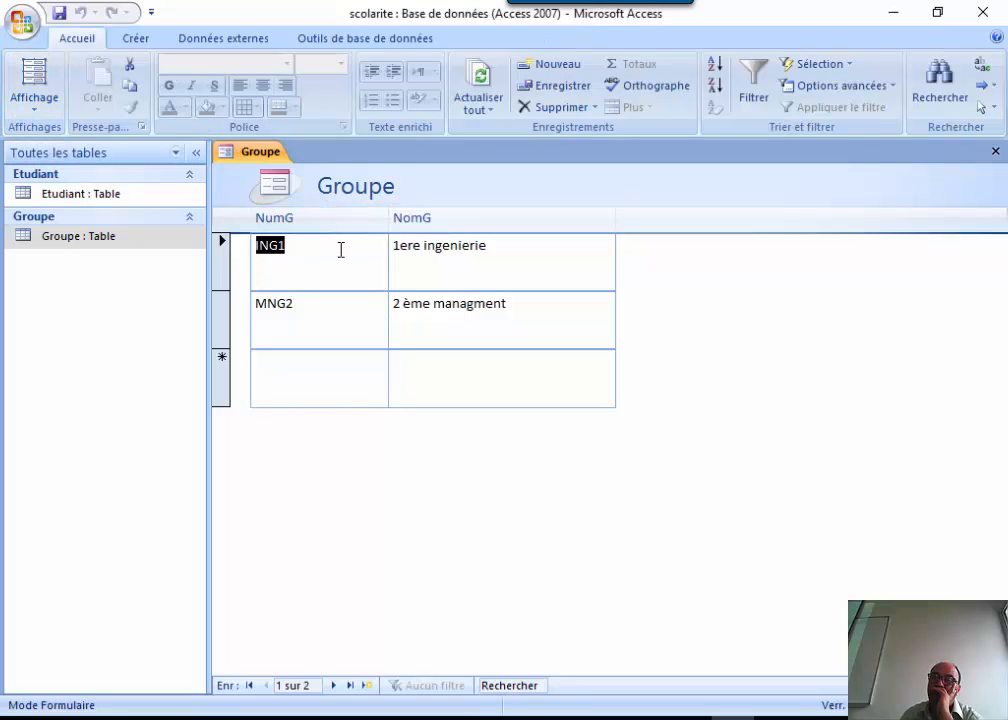
{"action": "left_click", "coordinate": [995, 152]}
{"action": "left_click", "coordinate": [529, 418]}
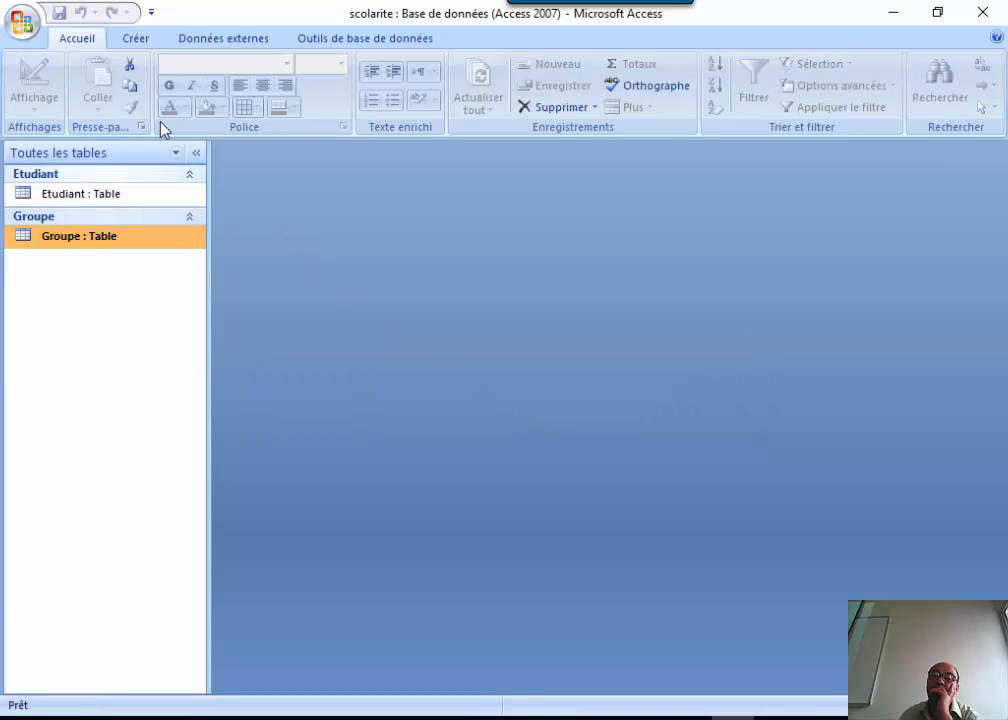
Build a split form for Groupe, auto-fit the NomG column, and show it in form view.
{"action": "left_click", "coordinate": [134, 40]}
{"action": "left_click", "coordinate": [303, 85]}
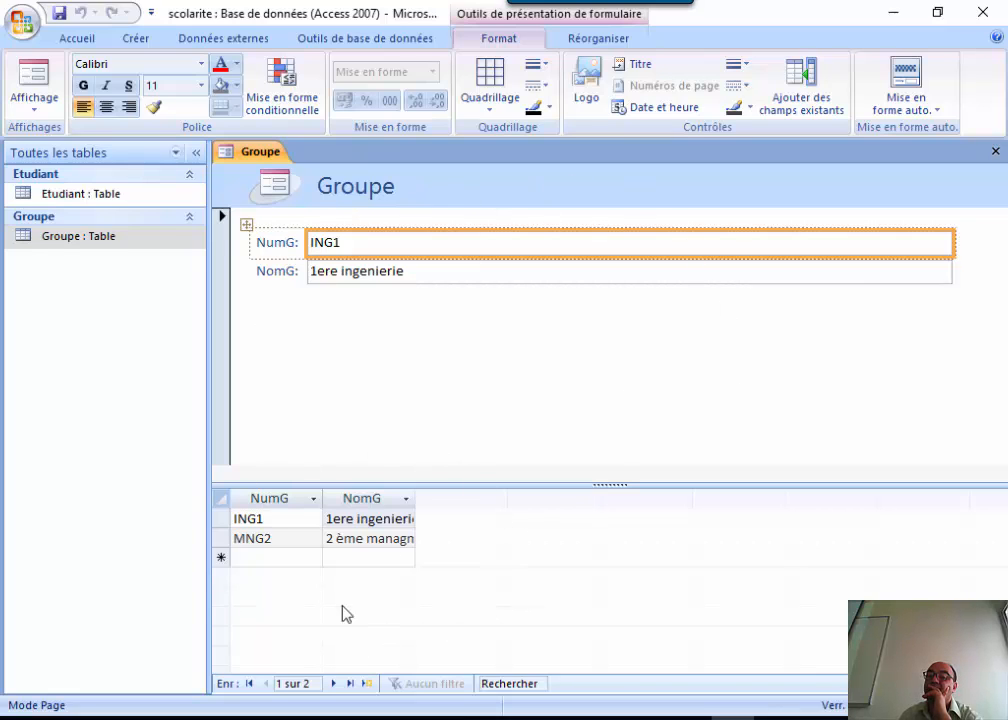
{"action": "double_click", "coordinate": [415, 498]}
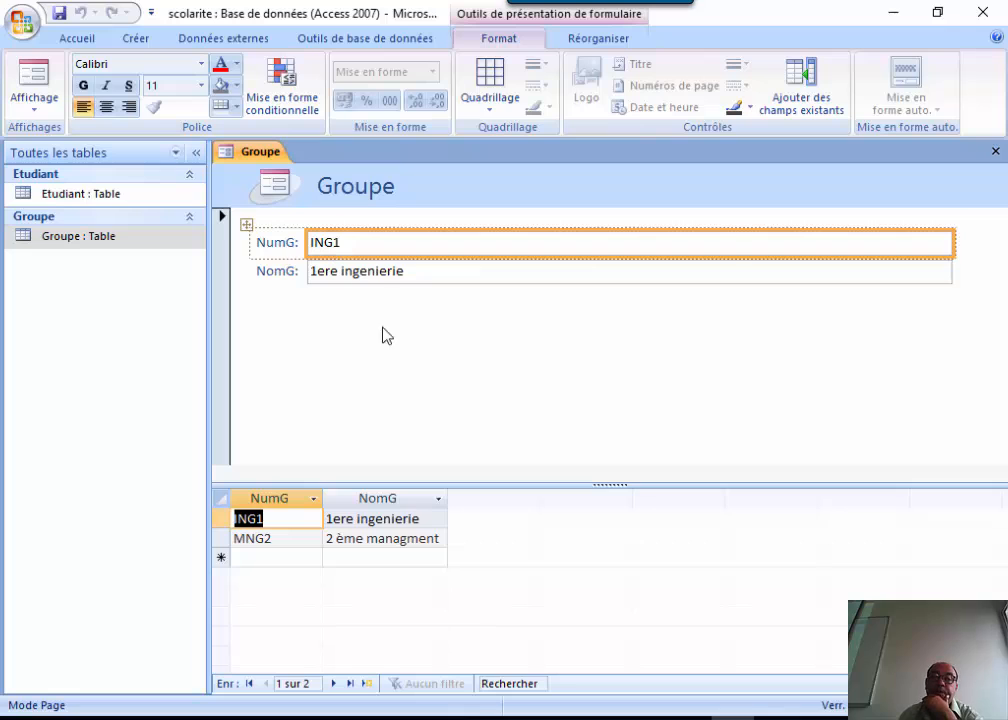
{"action": "left_click", "coordinate": [33, 75]}
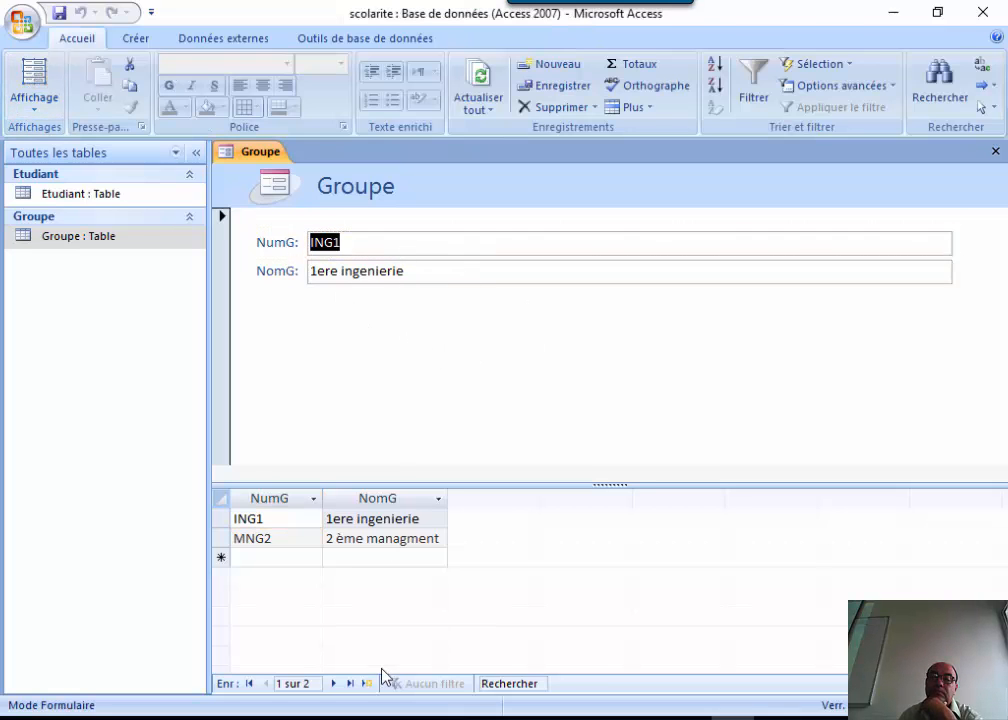
Step back and forth between records ING1 and MNG2 with the record navigation buttons.
{"action": "left_click", "coordinate": [248, 685]}
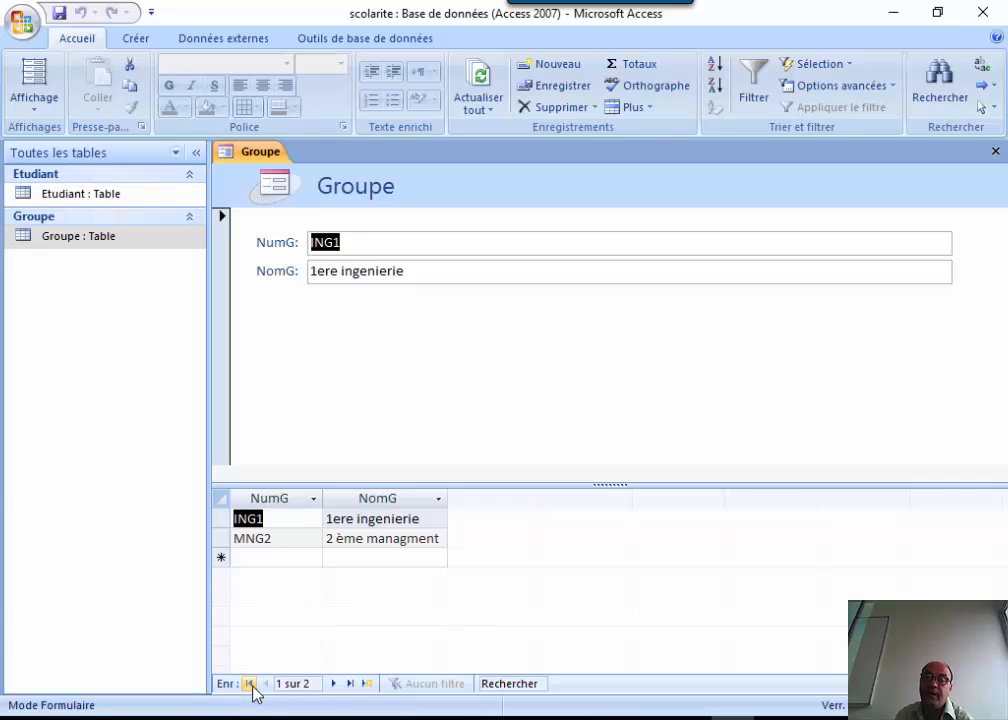
{"action": "left_click", "coordinate": [356, 686]}
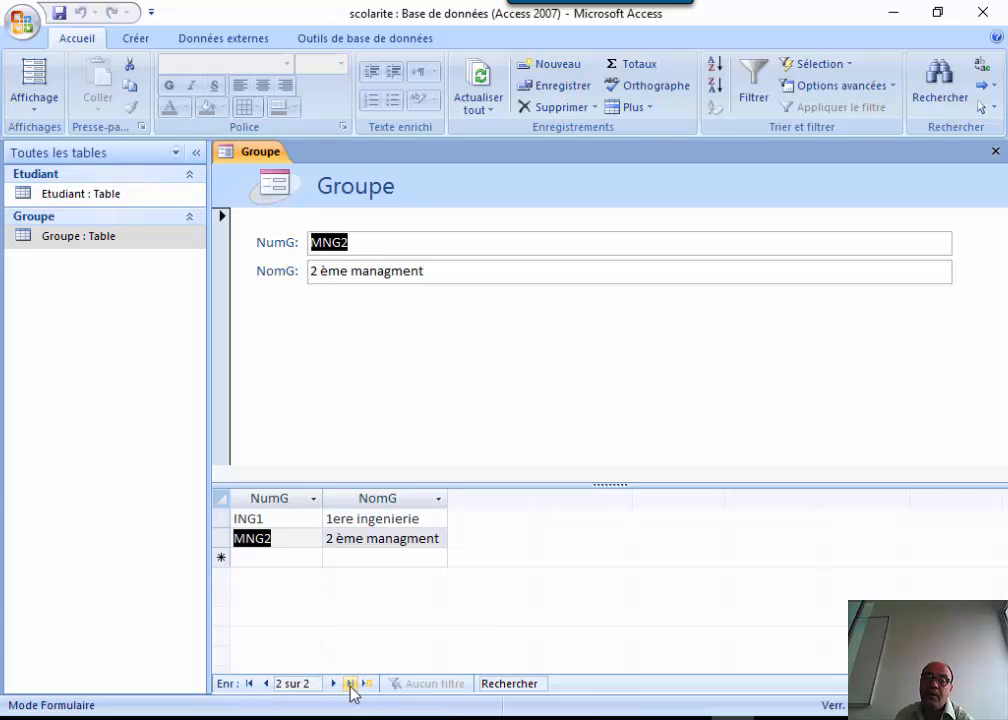
{"action": "left_click", "coordinate": [265, 684]}
{"action": "left_click", "coordinate": [334, 684]}
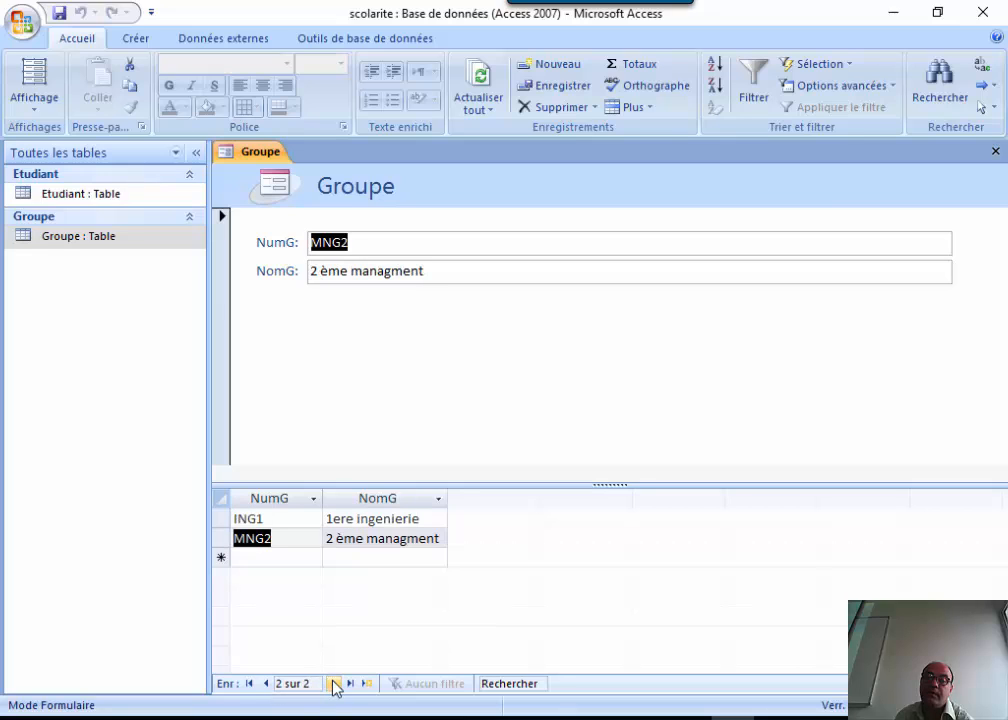
{"action": "left_click", "coordinate": [265, 684]}
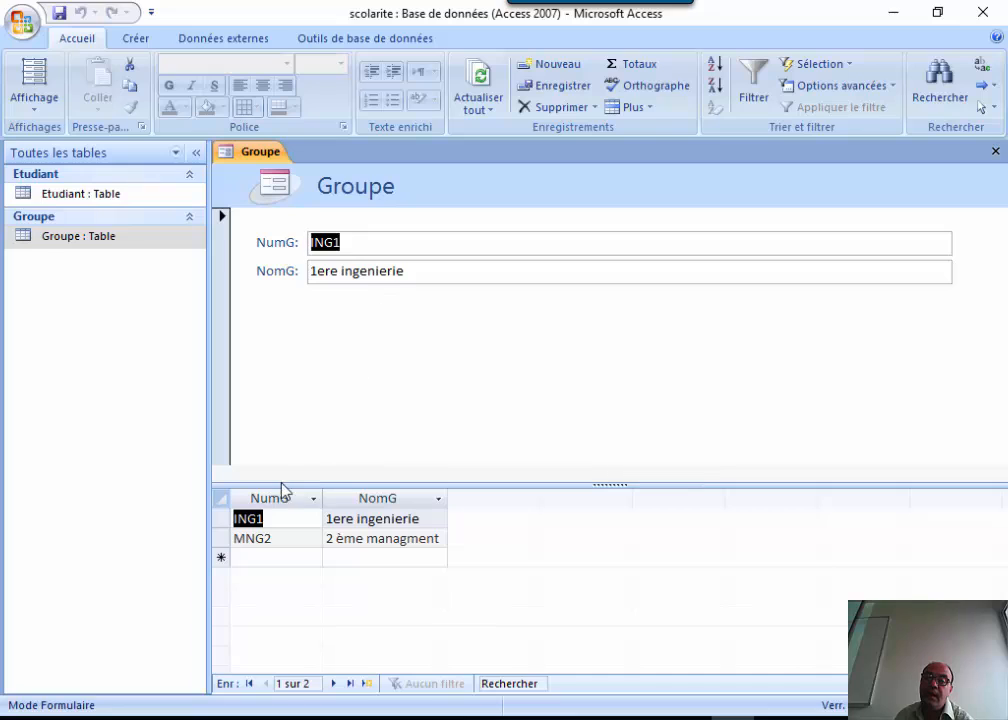
Alternate between the ING1 and MNG2 rows in the datasheet part, ending on MNG2.
{"action": "left_click", "coordinate": [230, 539]}
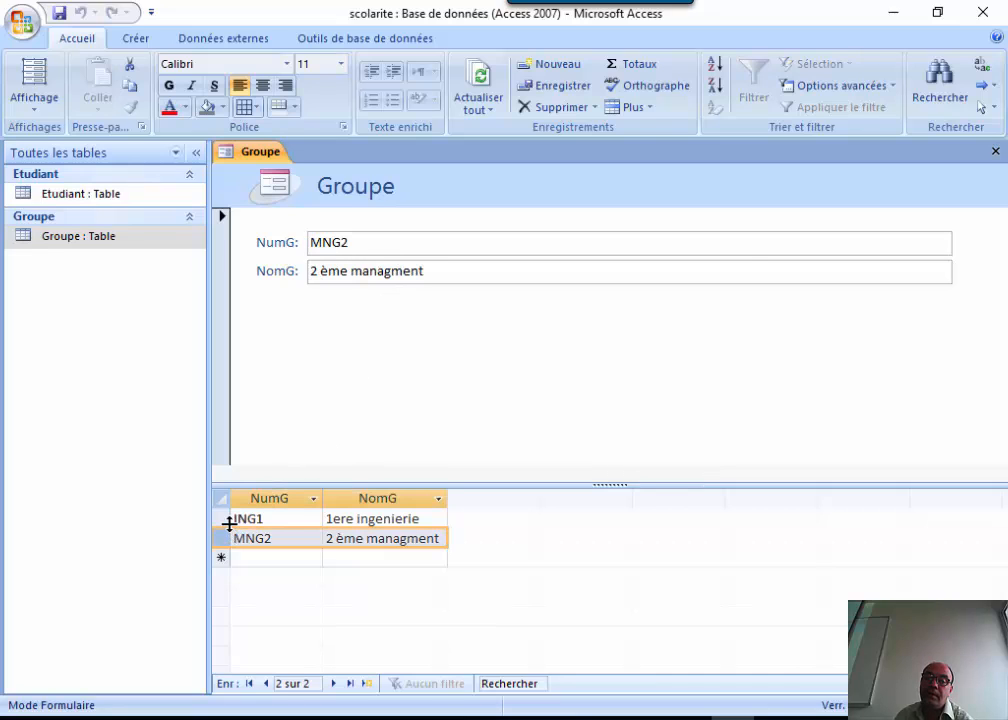
{"action": "left_click", "coordinate": [222, 519]}
{"action": "left_click", "coordinate": [225, 538]}
{"action": "left_click", "coordinate": [226, 520]}
{"action": "left_click", "coordinate": [226, 538]}
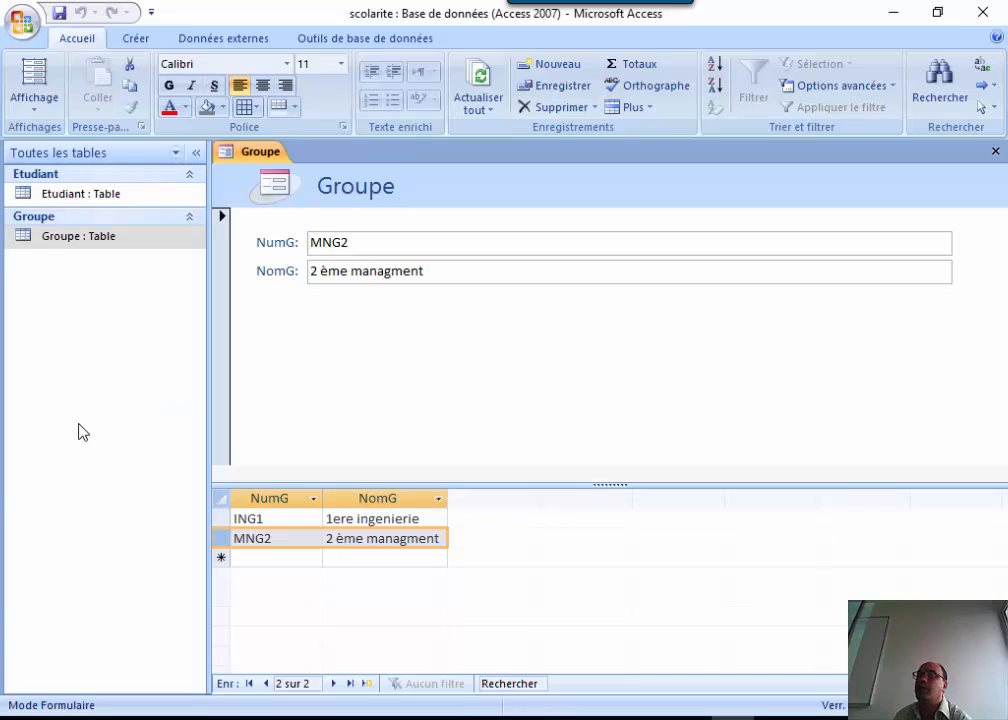
{"action": "left_click", "coordinate": [93, 240]}
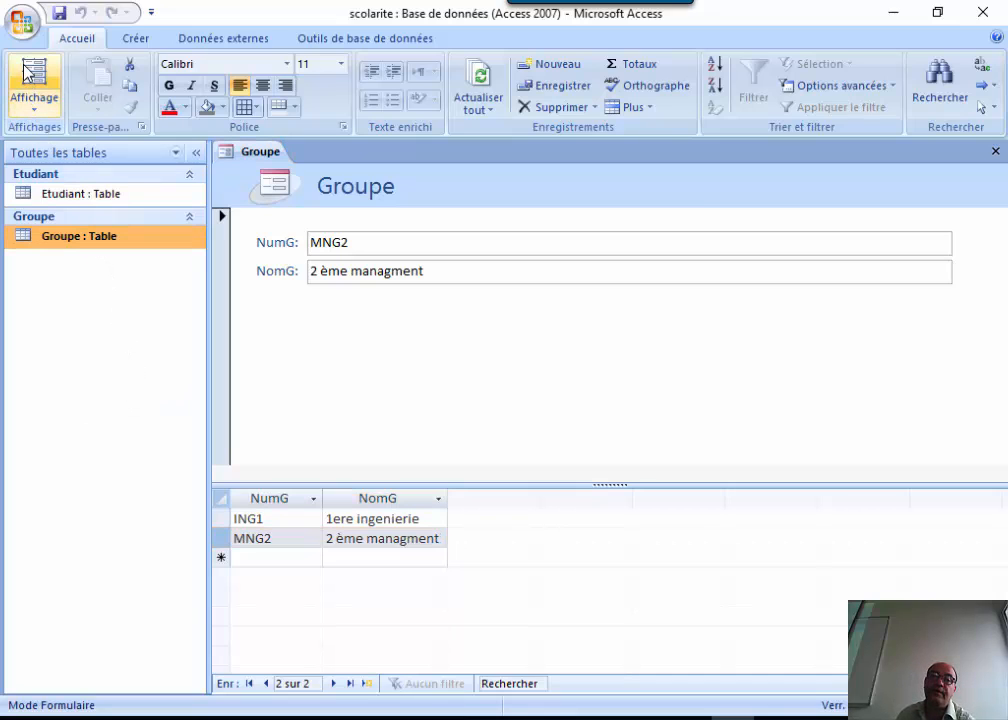
Try Mode Page and Mode Formulaire on the Groupe form, then switch it to Mode Création.
{"action": "left_click", "coordinate": [37, 110]}
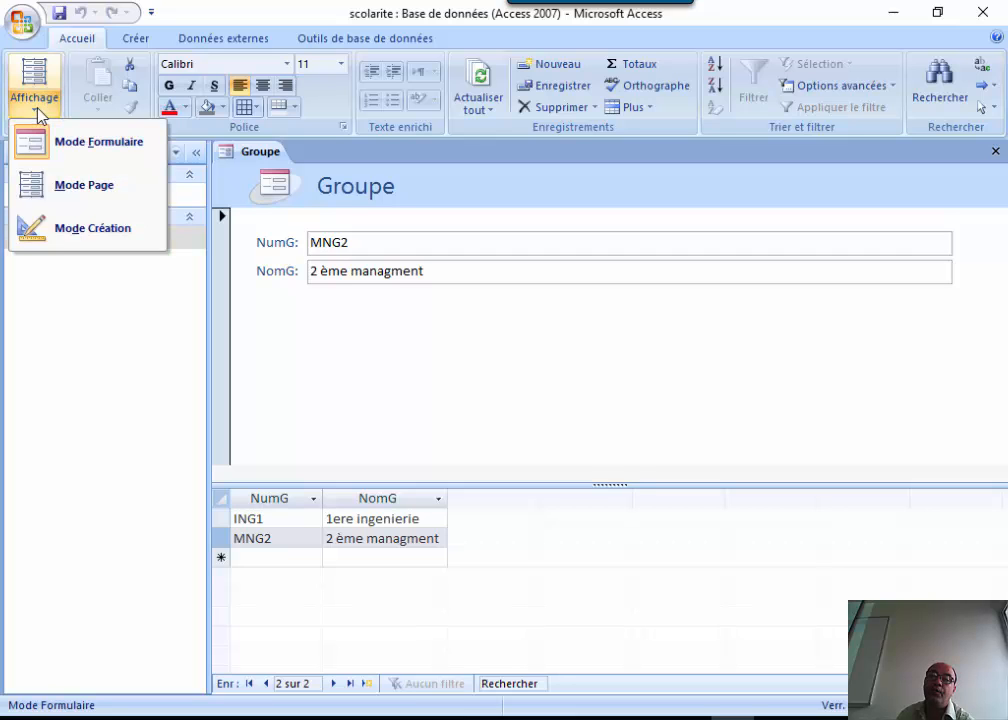
{"action": "left_click", "coordinate": [89, 192]}
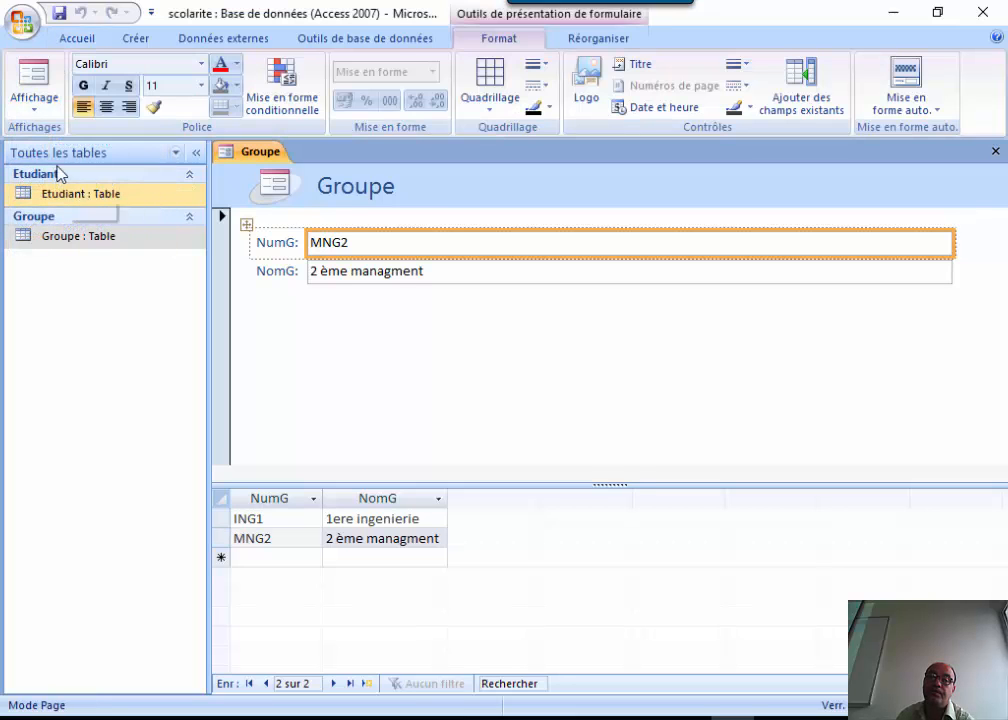
{"action": "left_click", "coordinate": [36, 101]}
{"action": "left_click", "coordinate": [66, 148]}
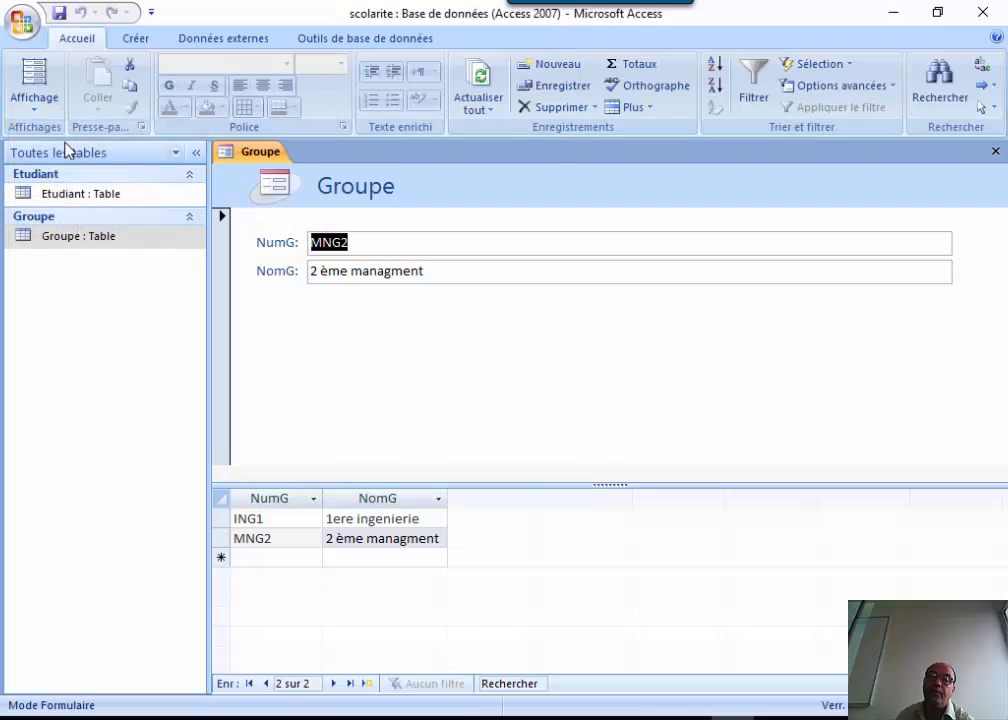
{"action": "left_click", "coordinate": [38, 99]}
{"action": "left_click", "coordinate": [80, 232]}
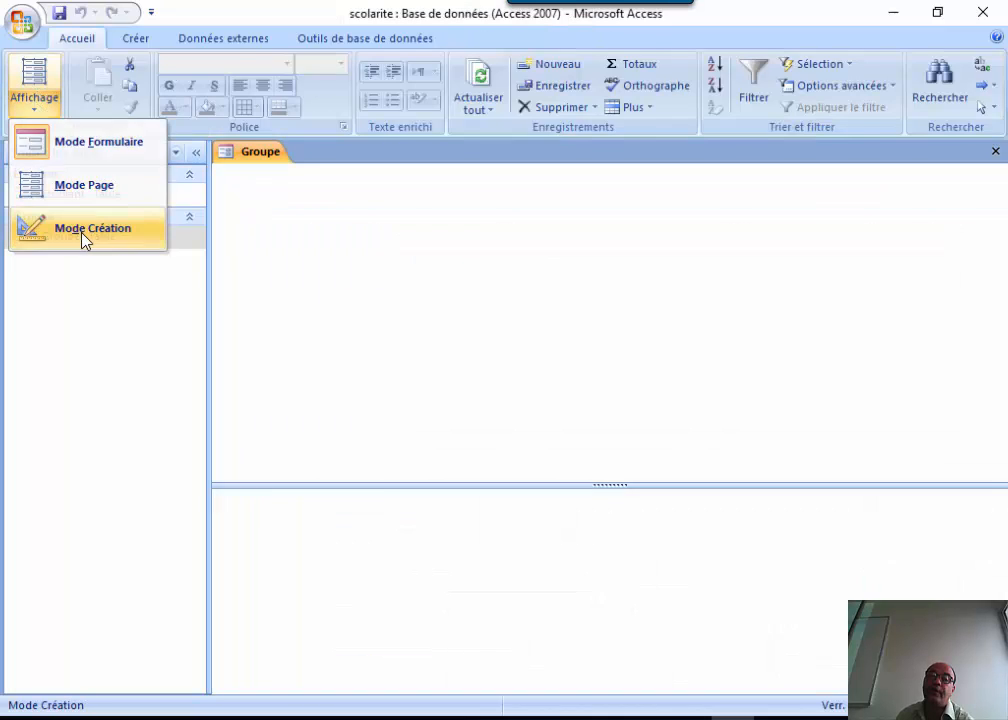
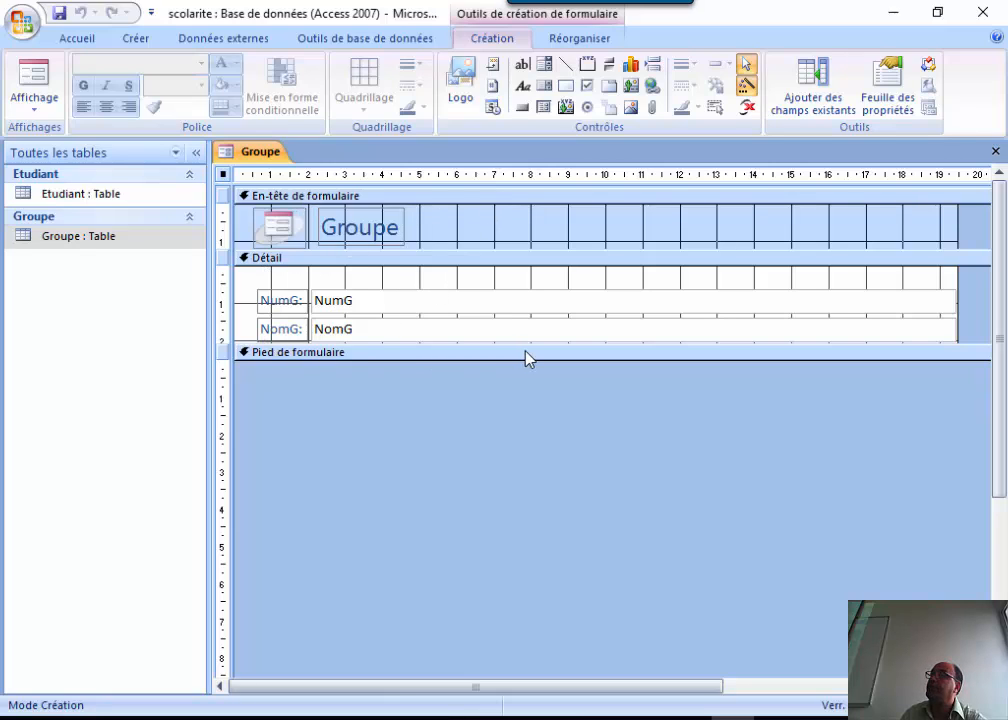
Delete the header logo and stretch the Groupe title across the full header, centred.
{"action": "left_click", "coordinate": [274, 227]}
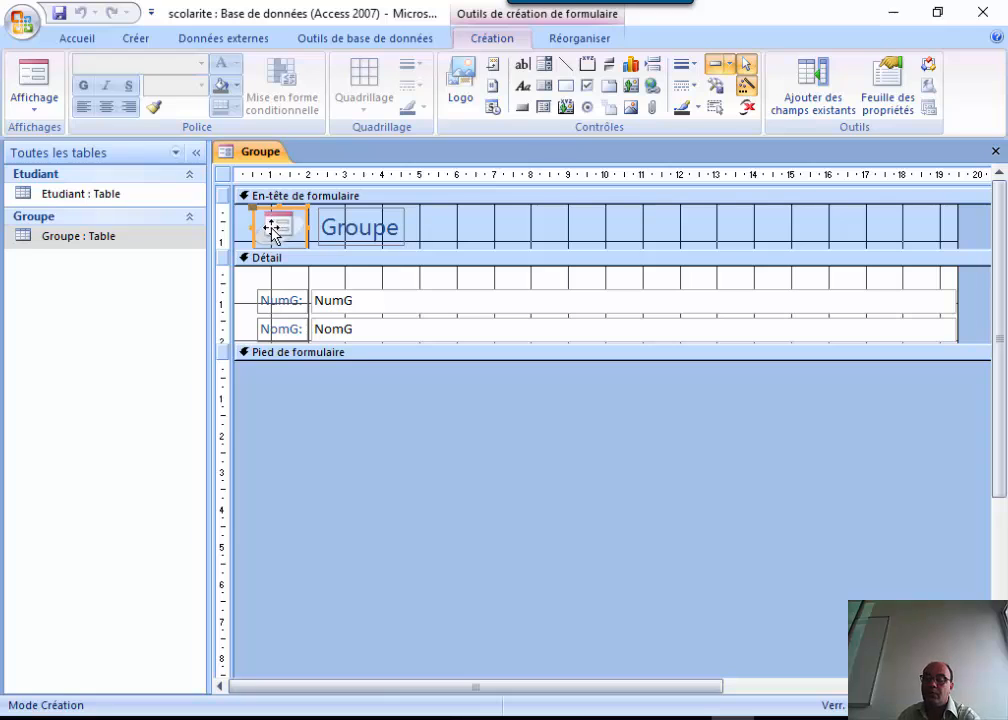
{"action": "key", "text": "Delete"}
{"action": "left_click", "coordinate": [369, 219]}
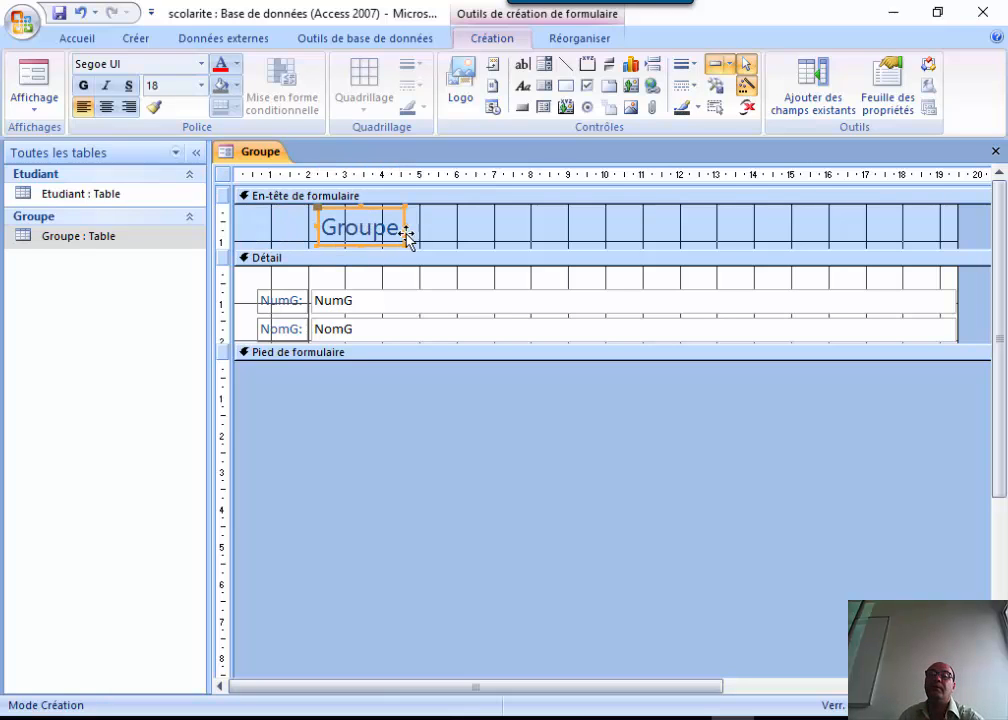
{"action": "left_click_drag", "start_coordinate": [406, 227], "coordinate": [956, 227]}
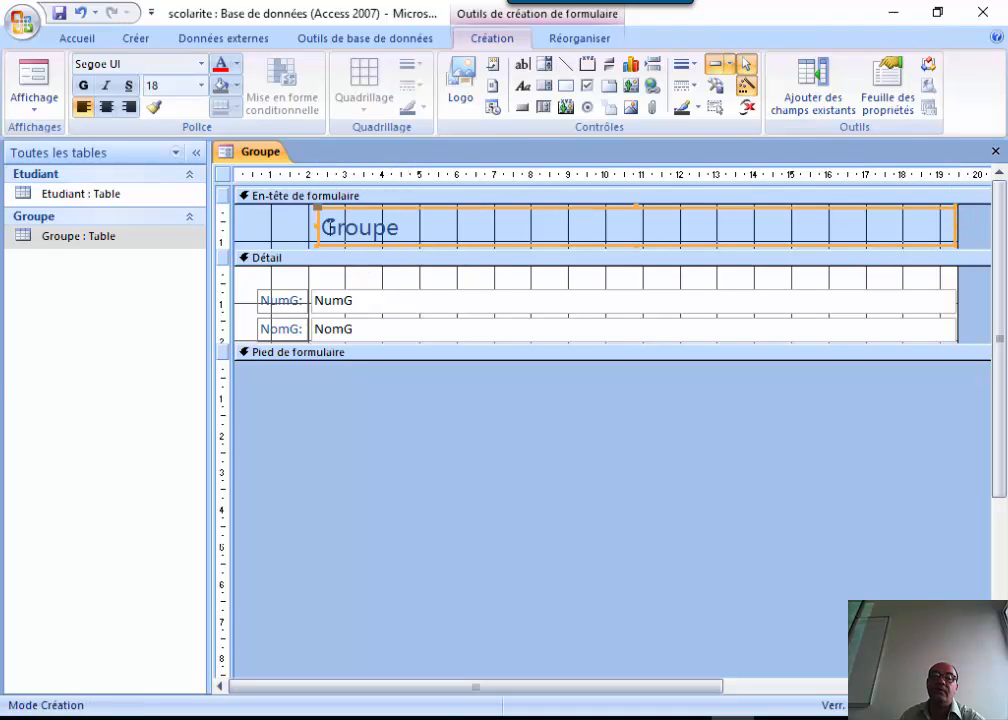
{"action": "left_click_drag", "start_coordinate": [314, 227], "coordinate": [230, 227]}
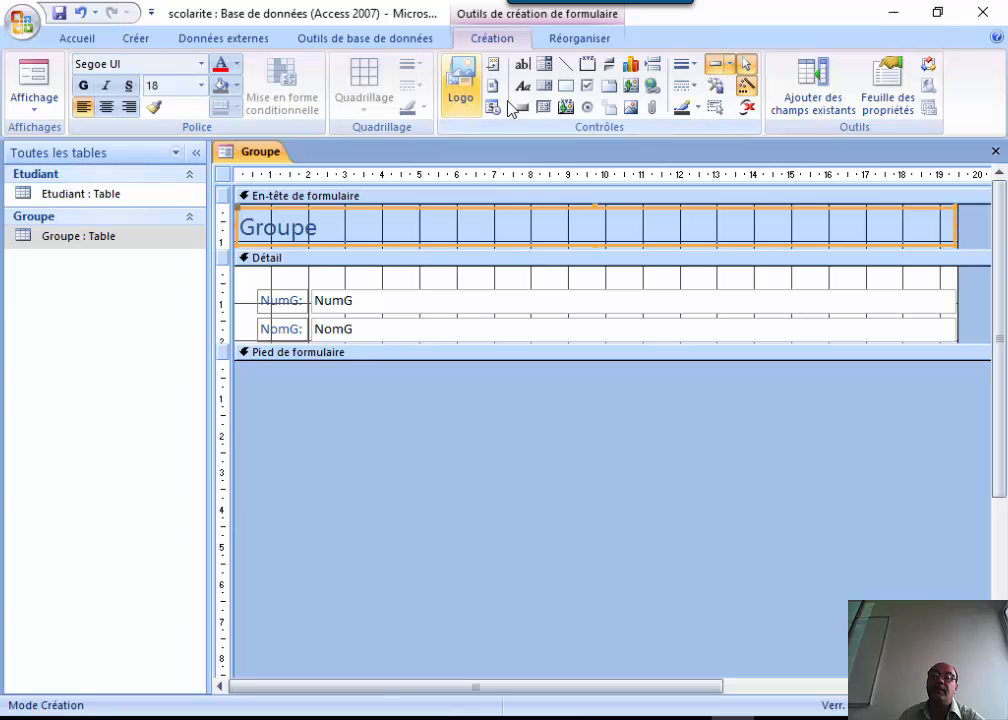
{"action": "left_click", "coordinate": [82, 38]}
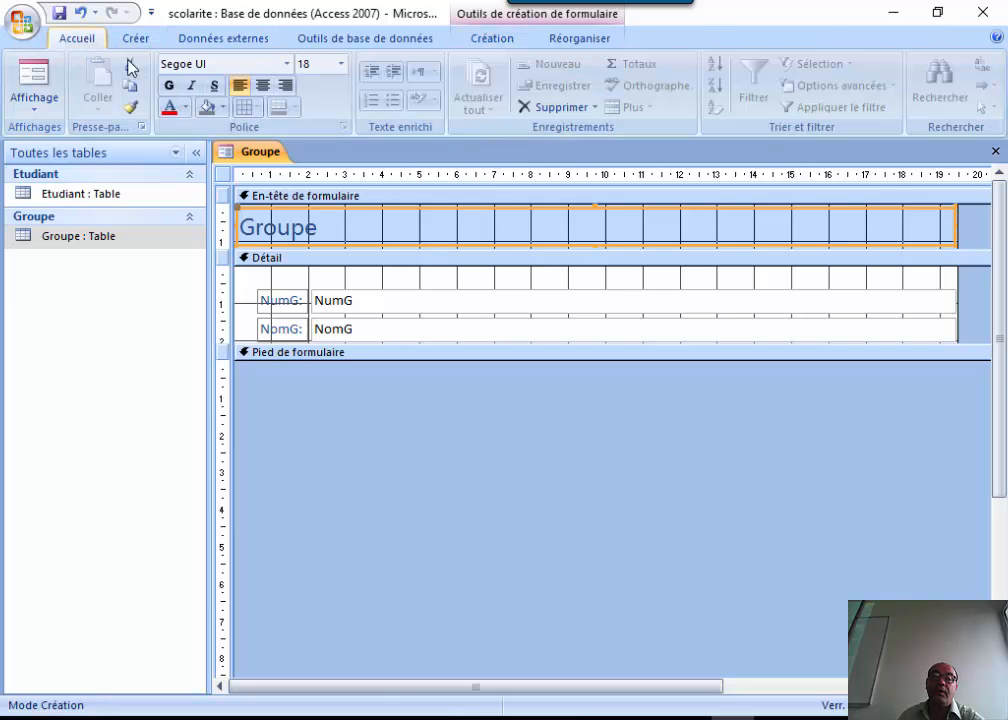
{"action": "left_click", "coordinate": [262, 86]}
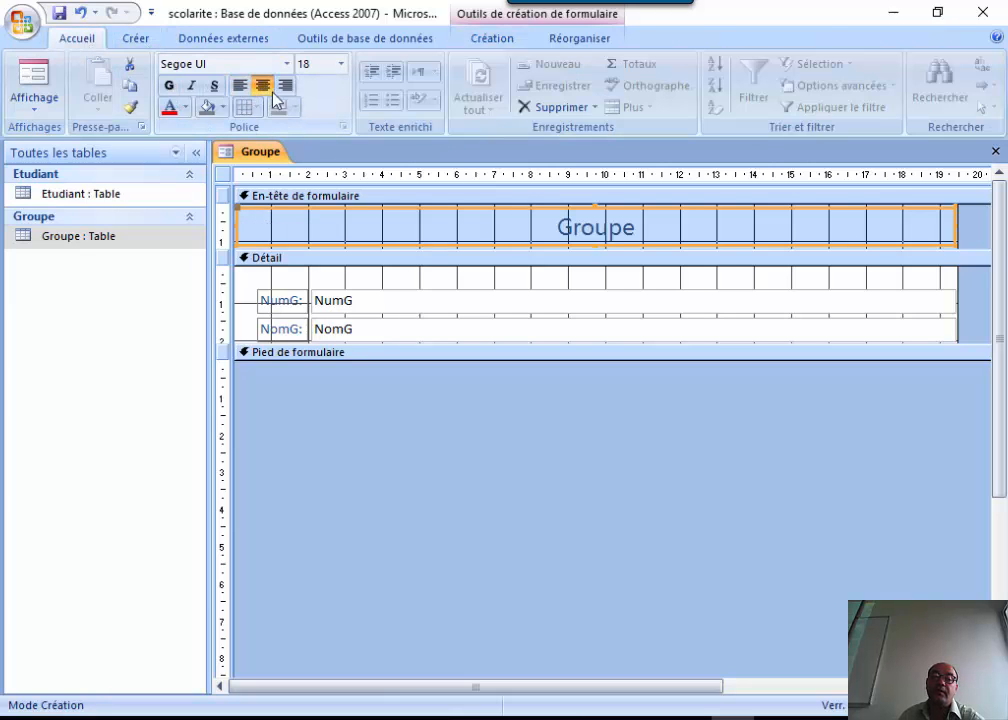
Retype the header title as 'Saisie des groupes'.
{"action": "left_click_drag", "start_coordinate": [658, 228], "coordinate": [535, 225]}
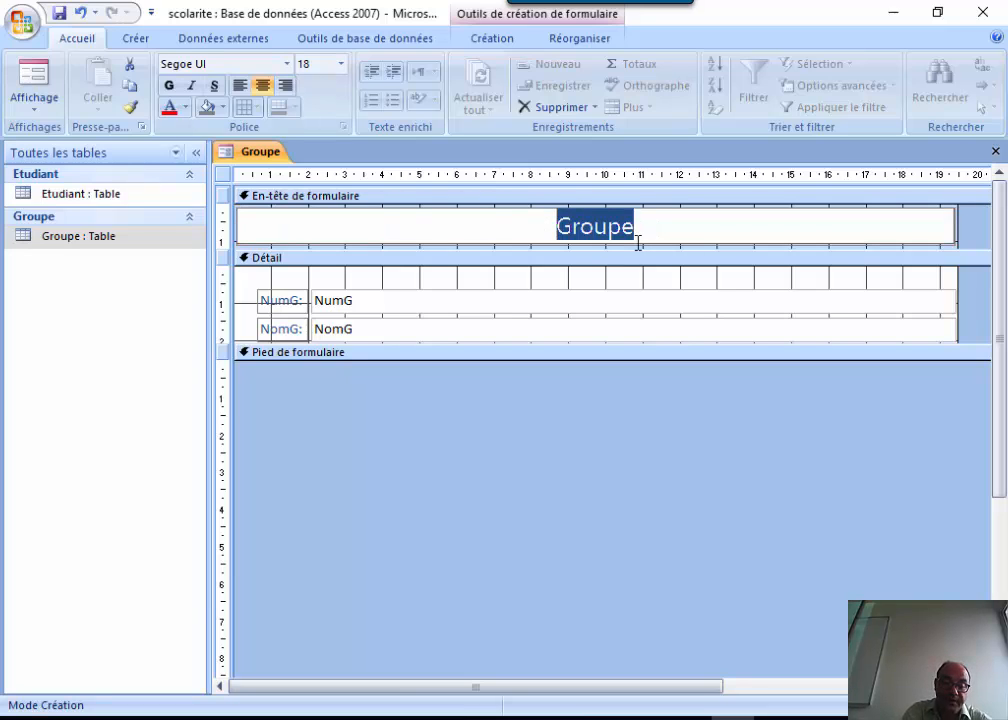
{"action": "type", "text": "Saisie d"}
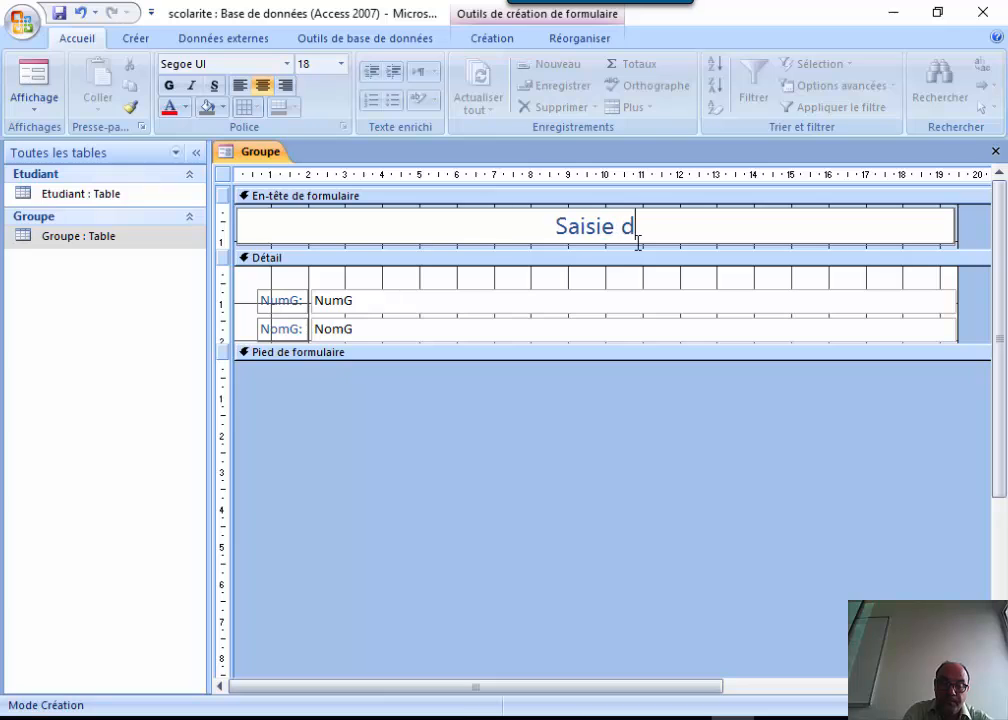
{"action": "type", "text": "es groupes"}
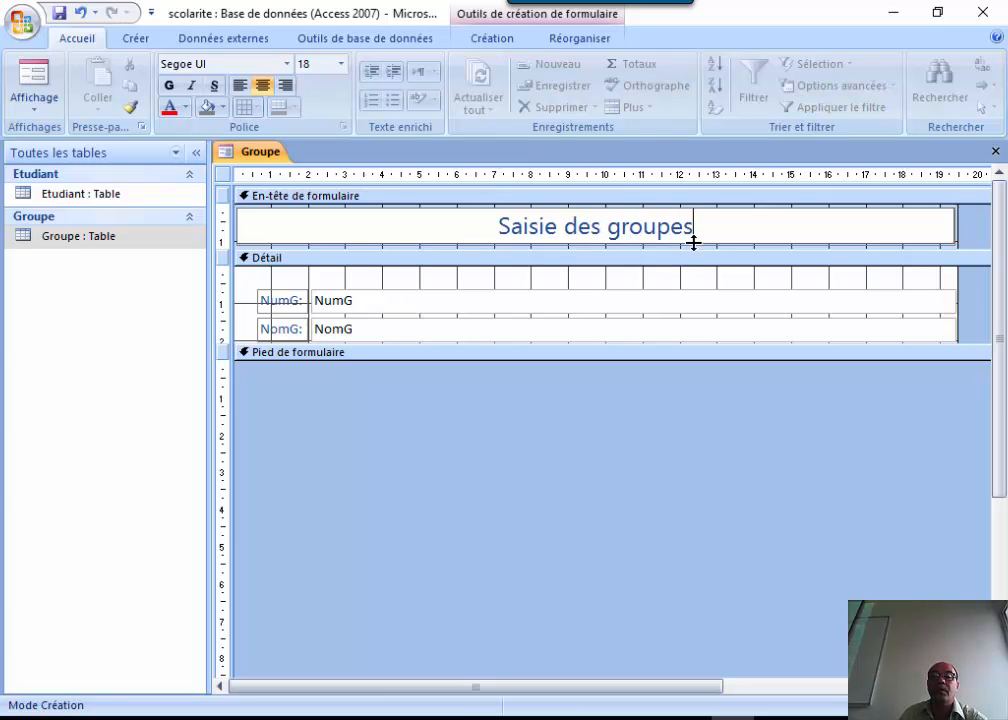
{"action": "left_click", "coordinate": [782, 276]}
{"action": "left_click", "coordinate": [786, 220]}
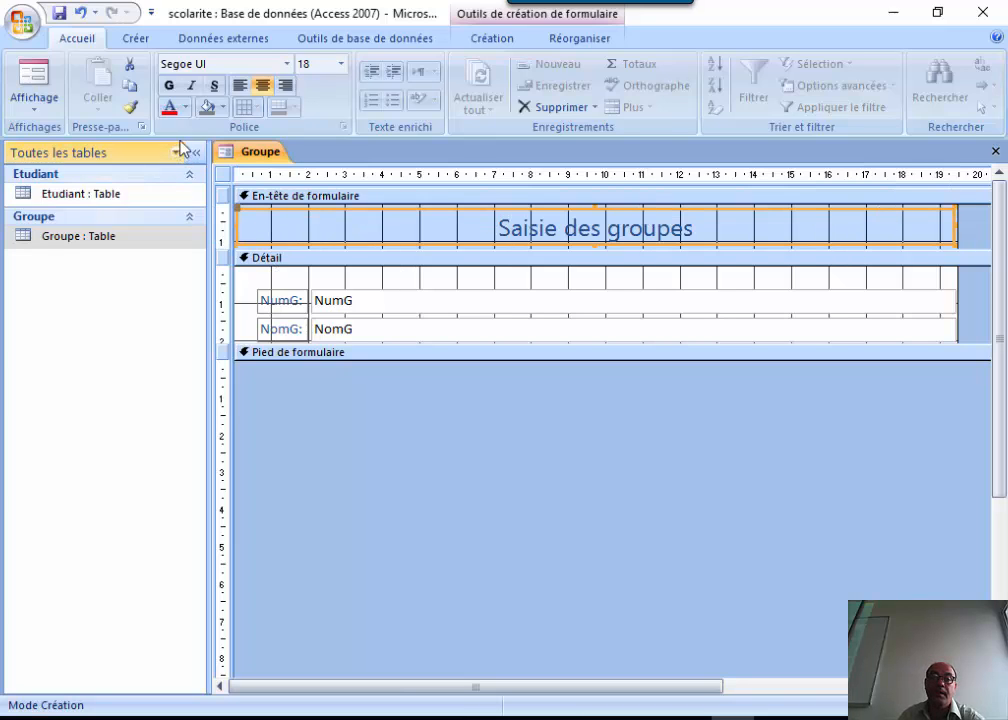
Give the title label a black fill and white text, then preview it in Form view.
{"action": "left_click", "coordinate": [222, 107]}
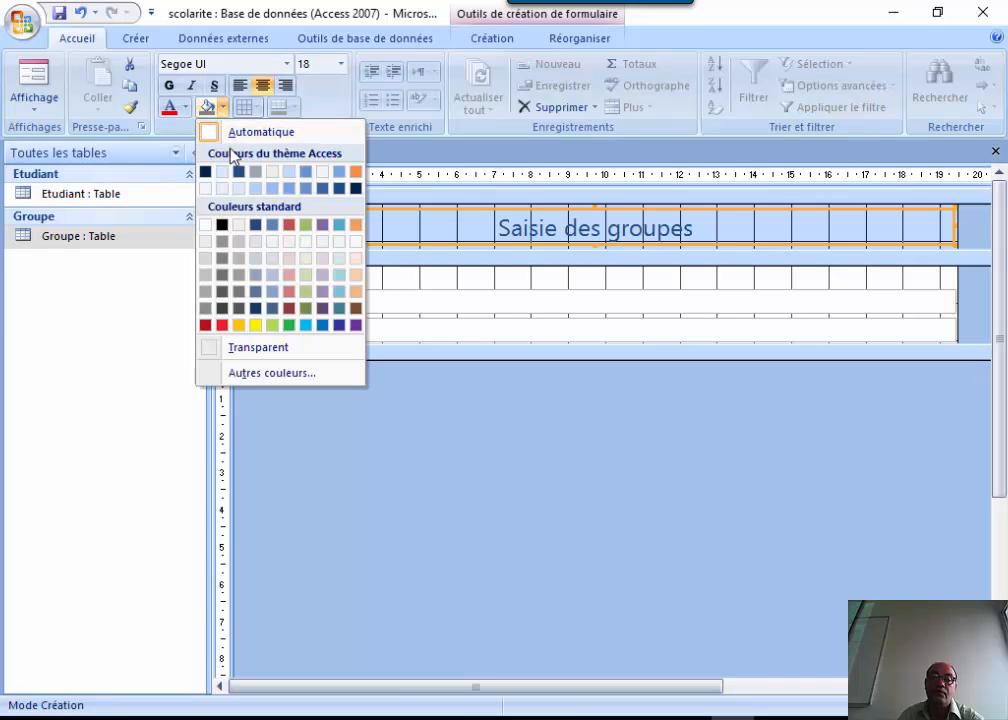
{"action": "left_click", "coordinate": [222, 224]}
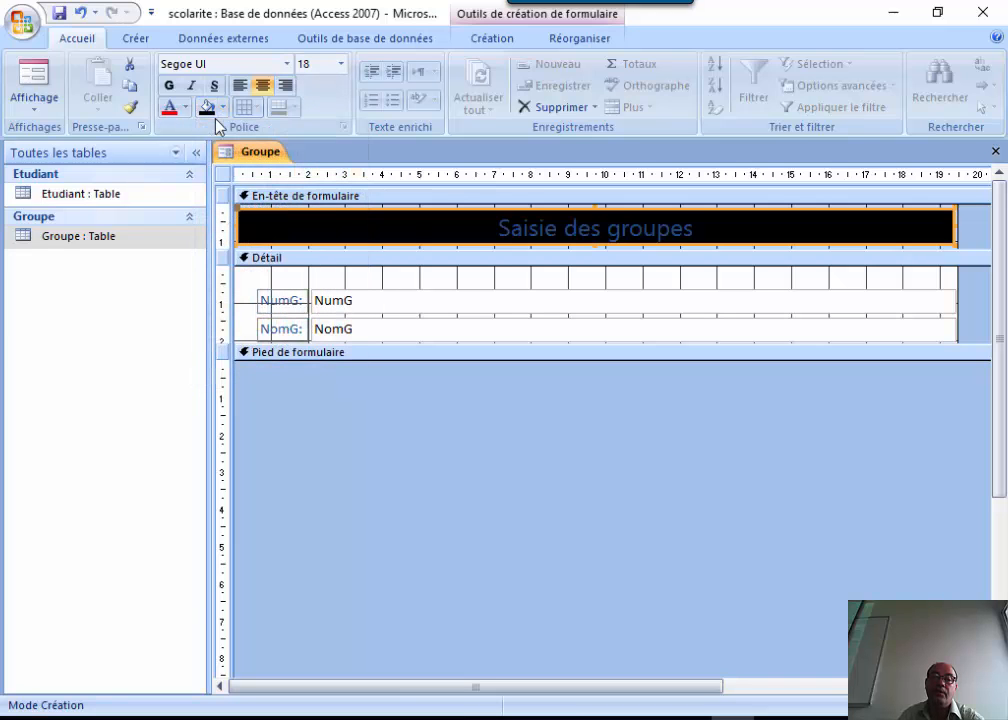
{"action": "left_click", "coordinate": [185, 107]}
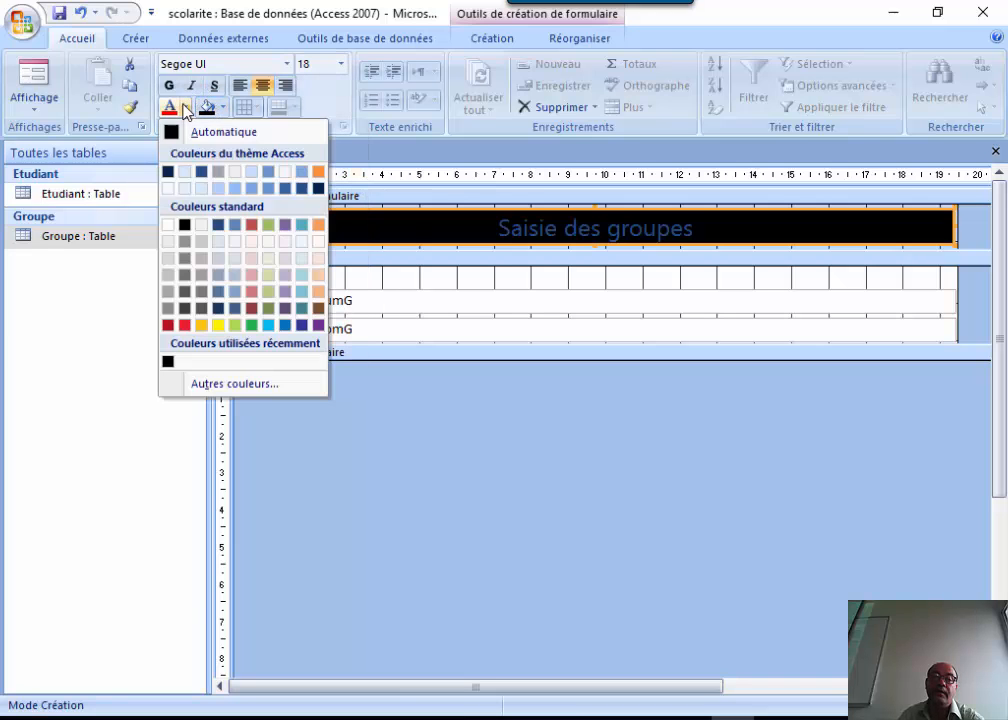
{"action": "left_click", "coordinate": [168, 224]}
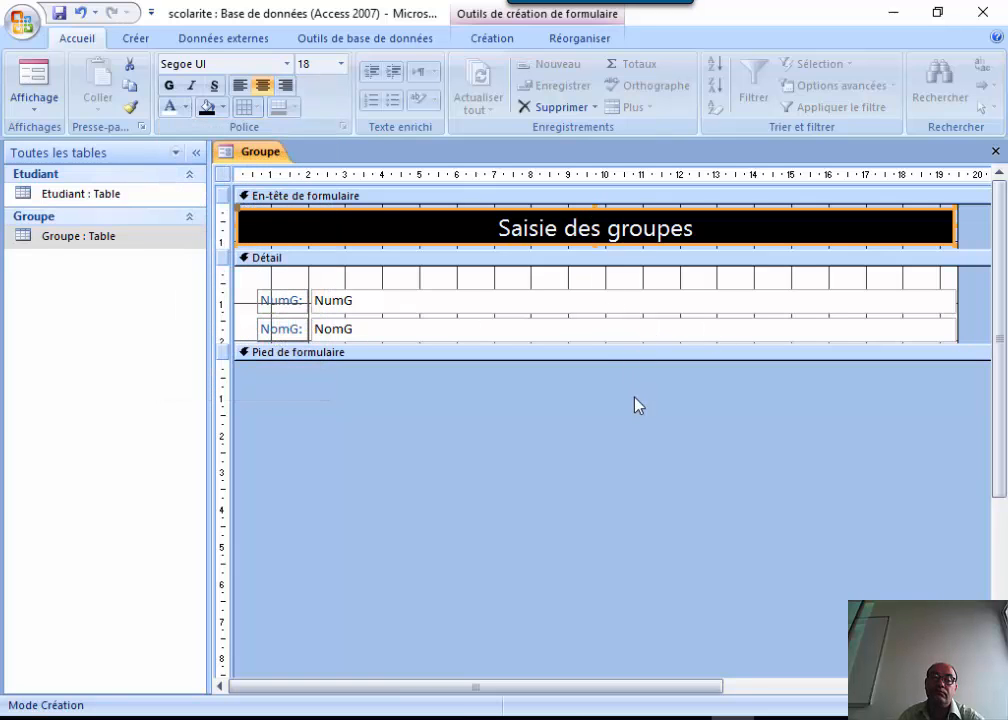
{"action": "left_click", "coordinate": [40, 85]}
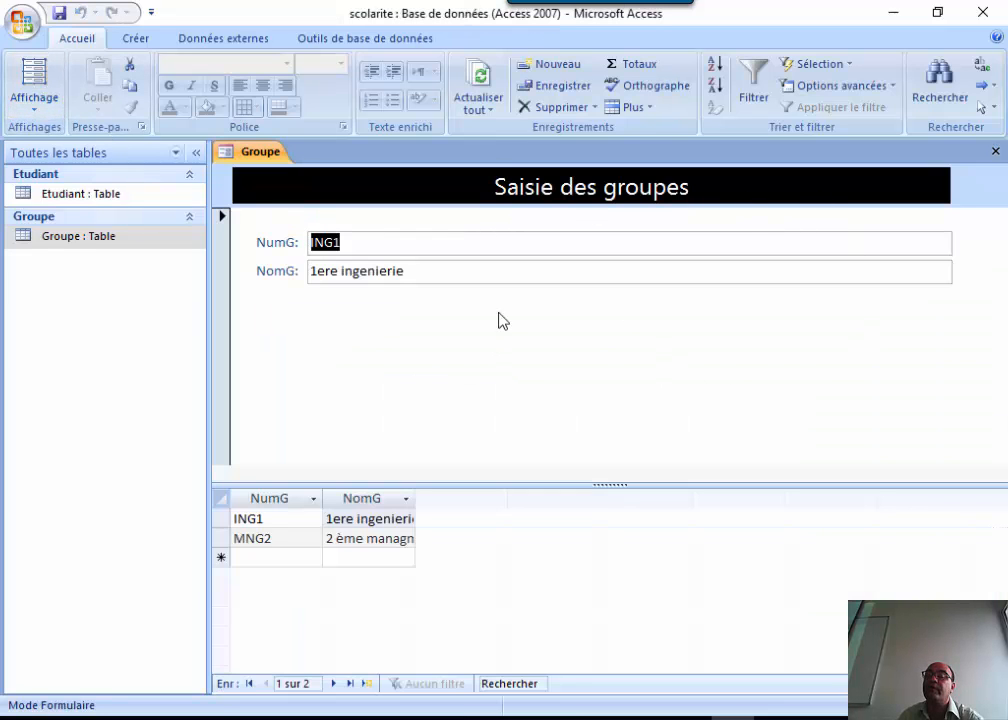
Drag the black title bar's right edge slightly further right, checking it in Form view.
{"action": "left_click", "coordinate": [40, 99]}
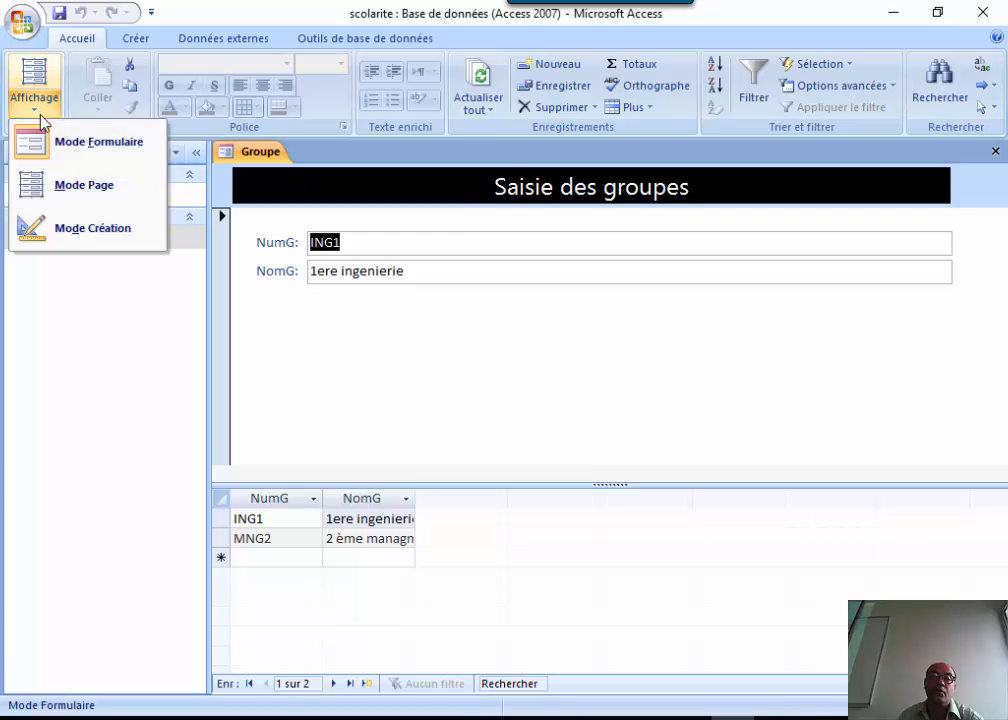
{"action": "left_click", "coordinate": [70, 240]}
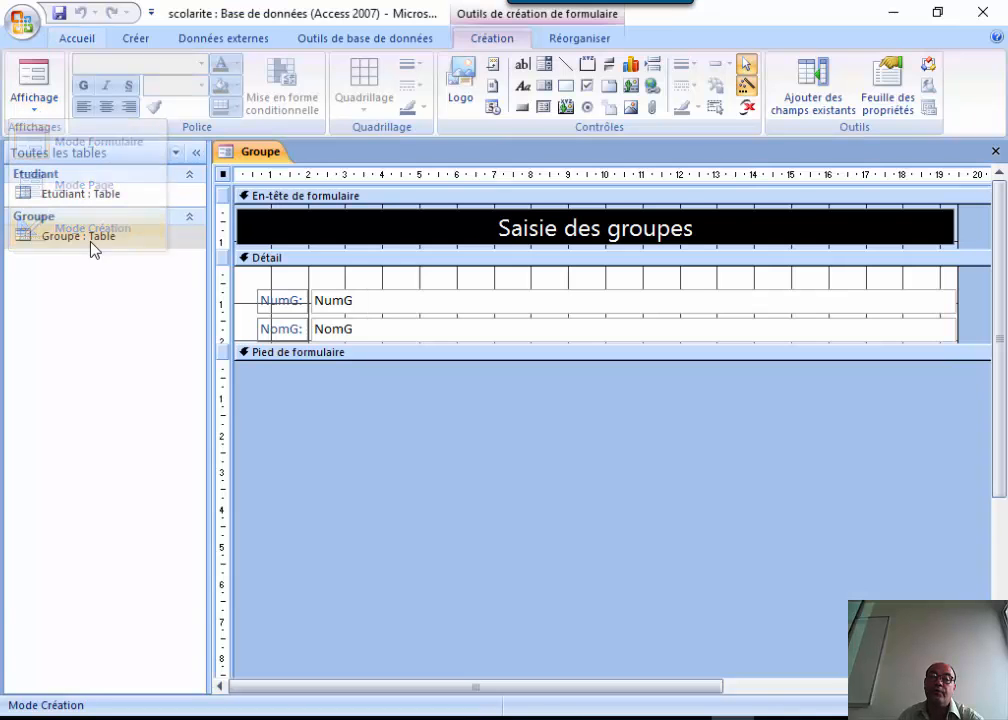
{"action": "left_click", "coordinate": [916, 229]}
{"action": "left_click_drag", "start_coordinate": [955, 224], "coordinate": [965, 220]}
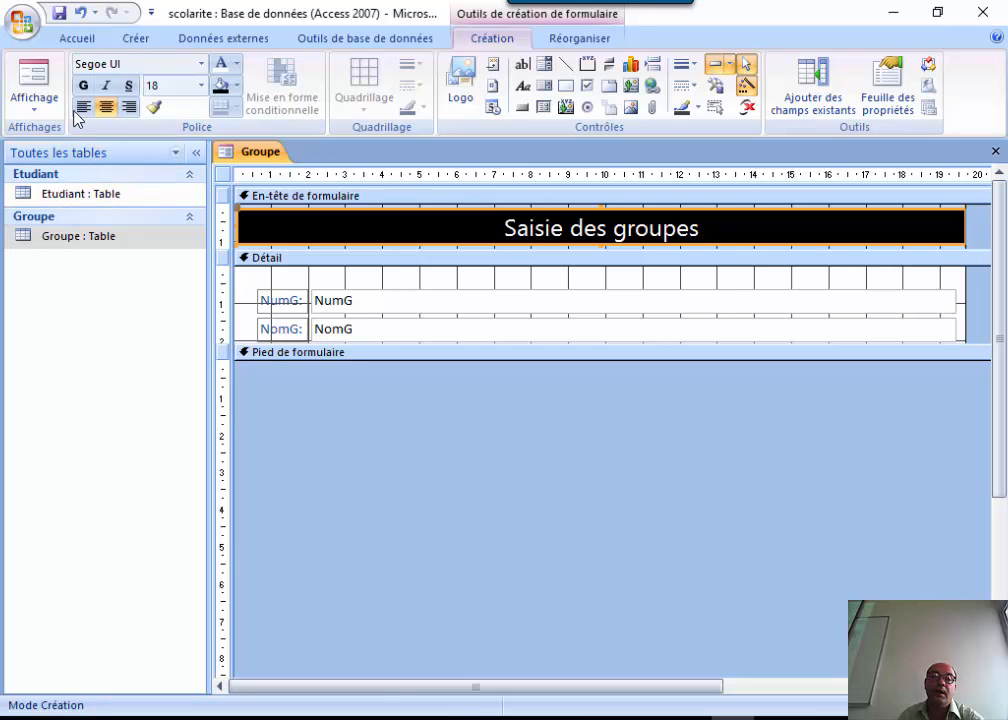
{"action": "left_click", "coordinate": [40, 77]}
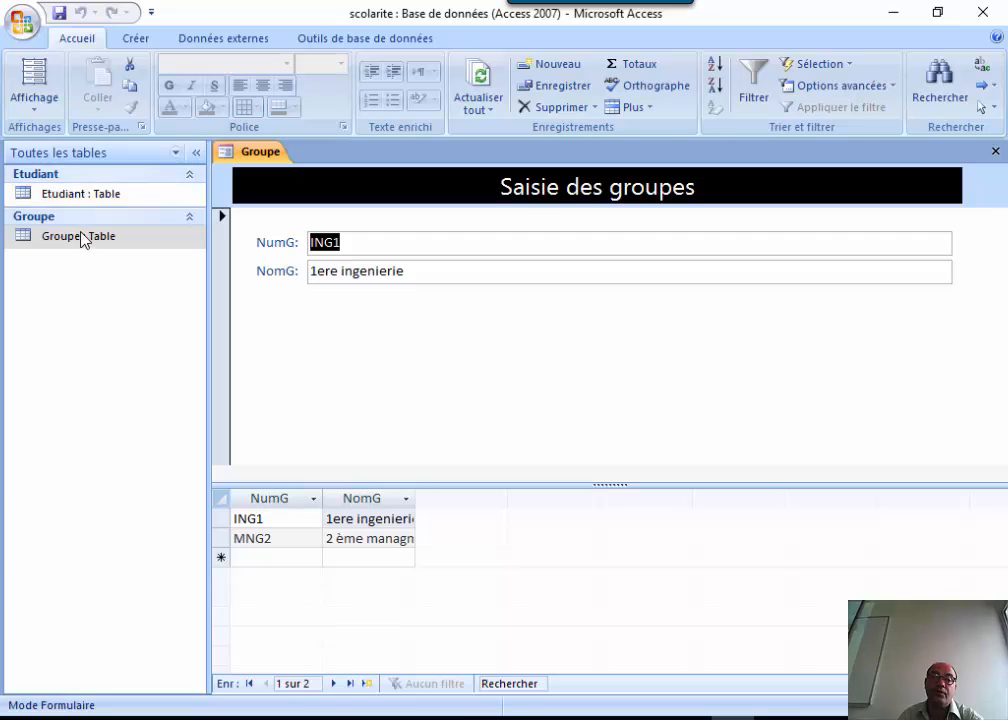
{"action": "left_click", "coordinate": [40, 100]}
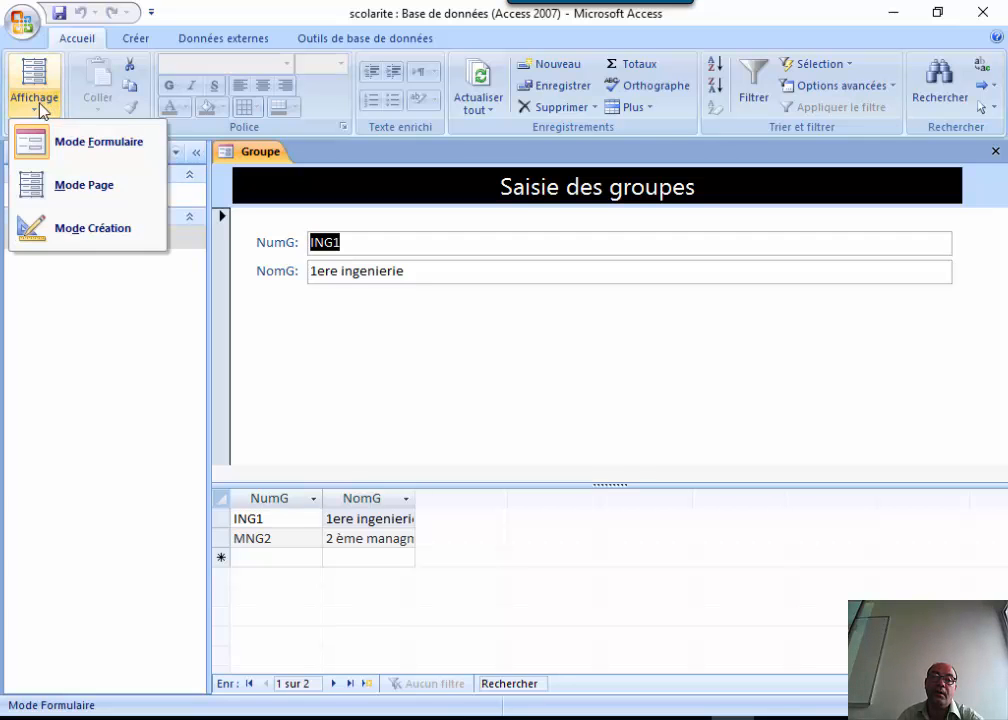
{"action": "left_click", "coordinate": [83, 234]}
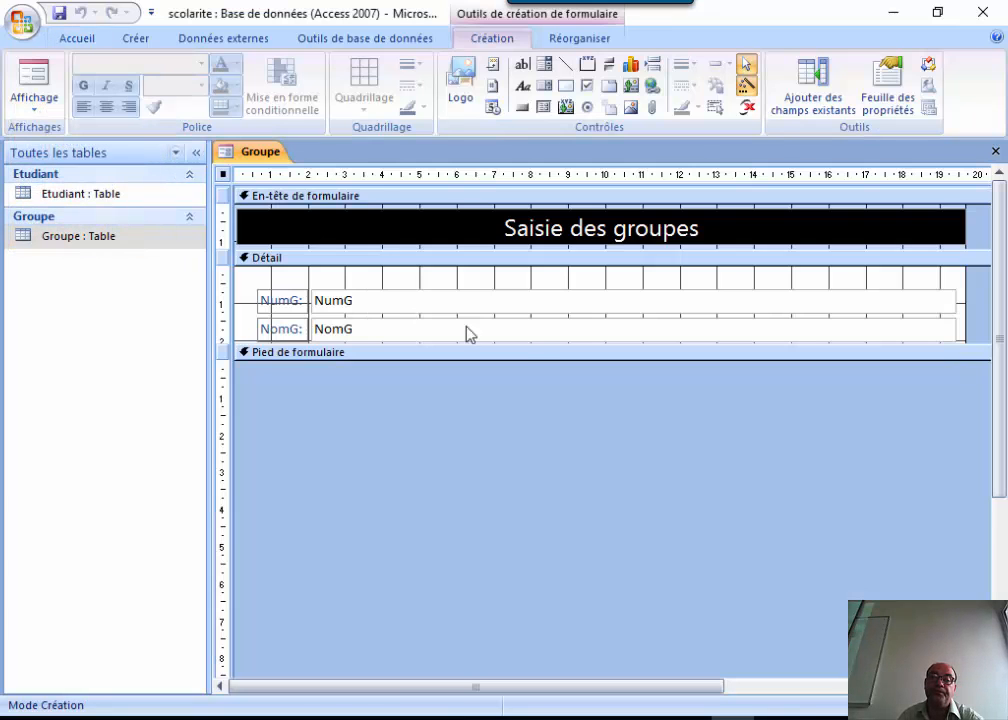
Rename the NumG and NomG field labels to Numéro and Nom.
{"action": "left_click", "coordinate": [287, 299]}
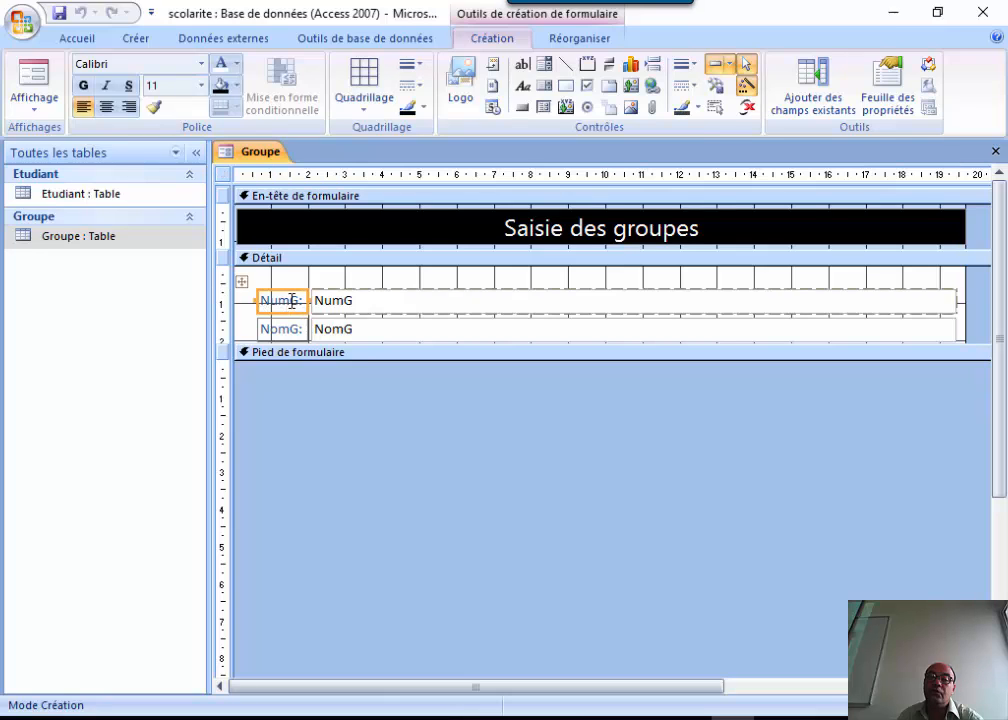
{"action": "left_click", "coordinate": [297, 298]}
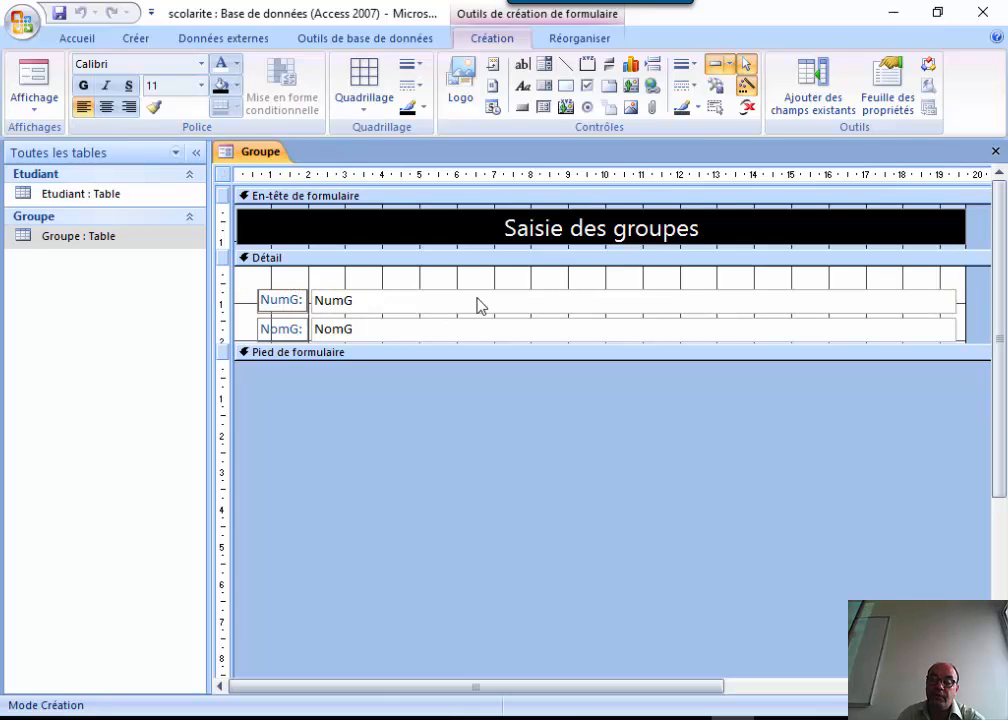
{"action": "key", "text": "BackSpace"}
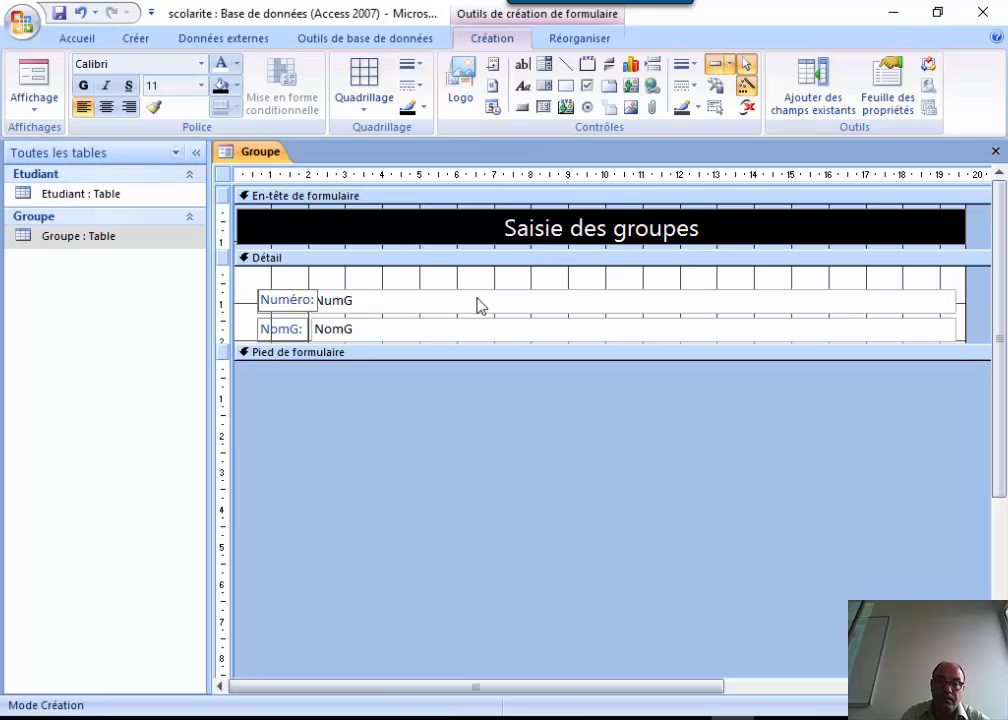
{"action": "left_click", "coordinate": [295, 329]}
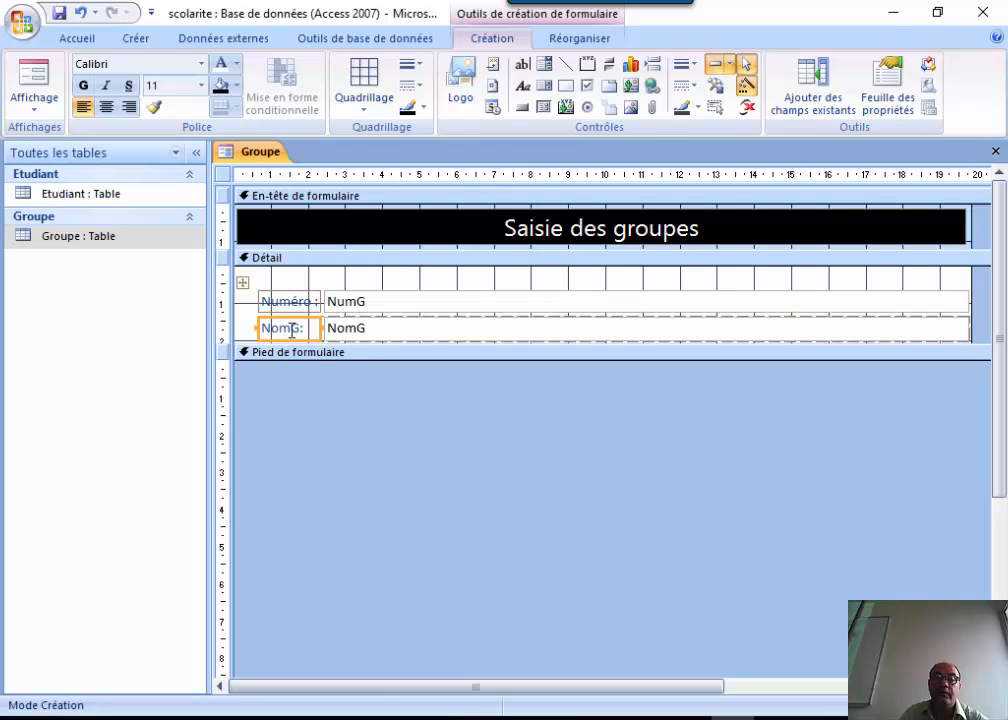
{"action": "key", "text": "BackSpace"}
{"action": "key", "text": "BackSpace"}
{"action": "type", "text": ":"}
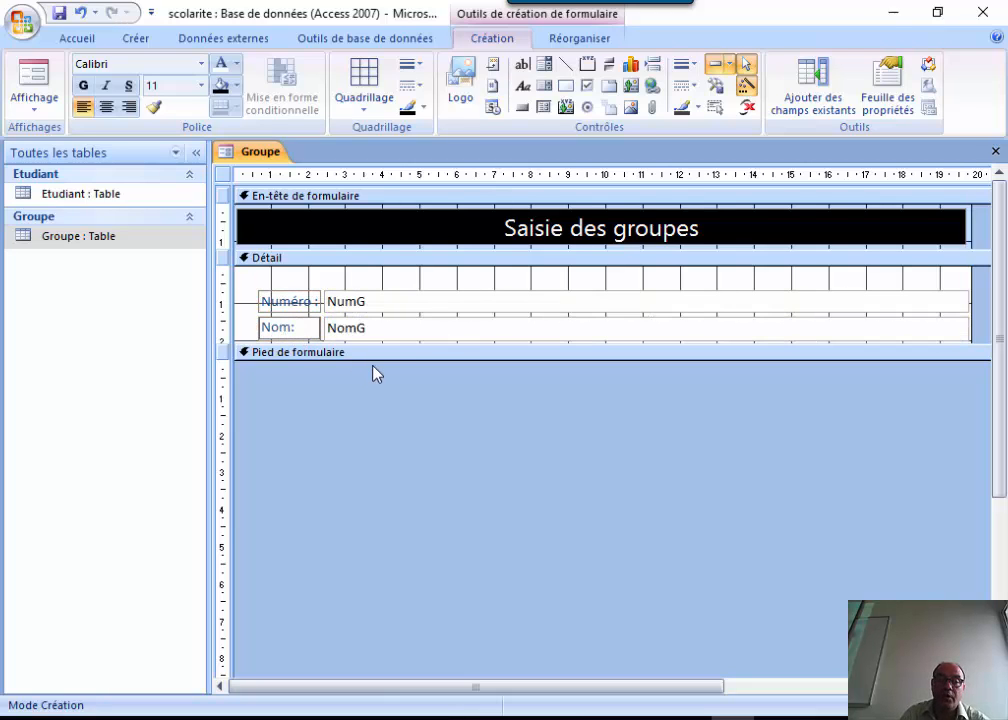
{"action": "left_click", "coordinate": [405, 287]}
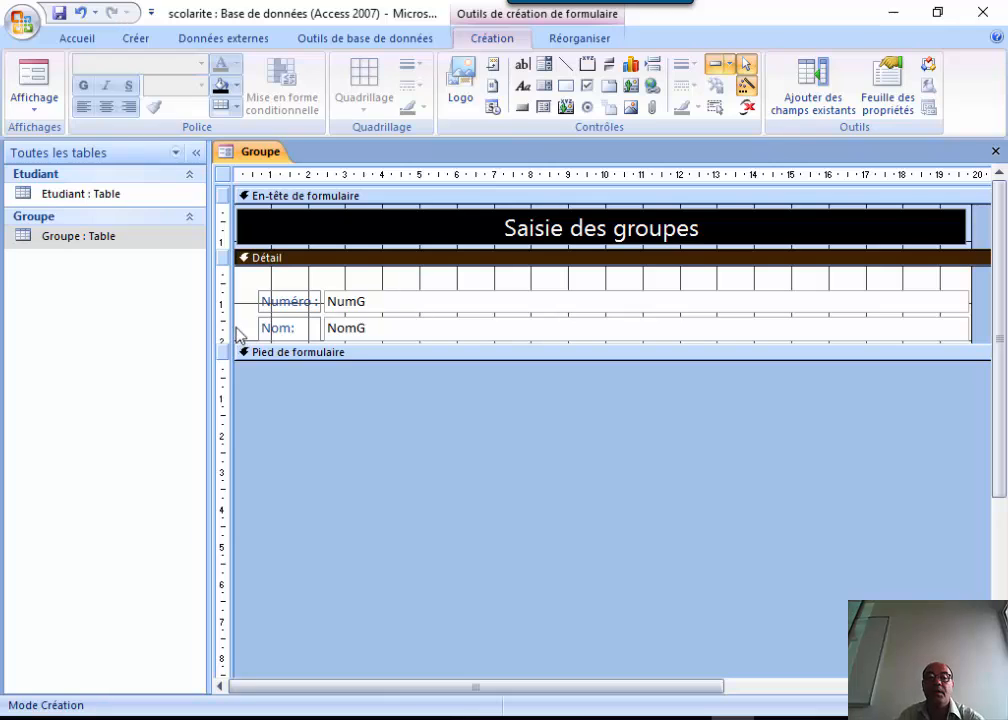
Right-align the Numéro and Nom labels, check in Form view, then return to Design view.
{"action": "left_click", "coordinate": [278, 305]}
{"action": "left_click", "coordinate": [283, 332]}
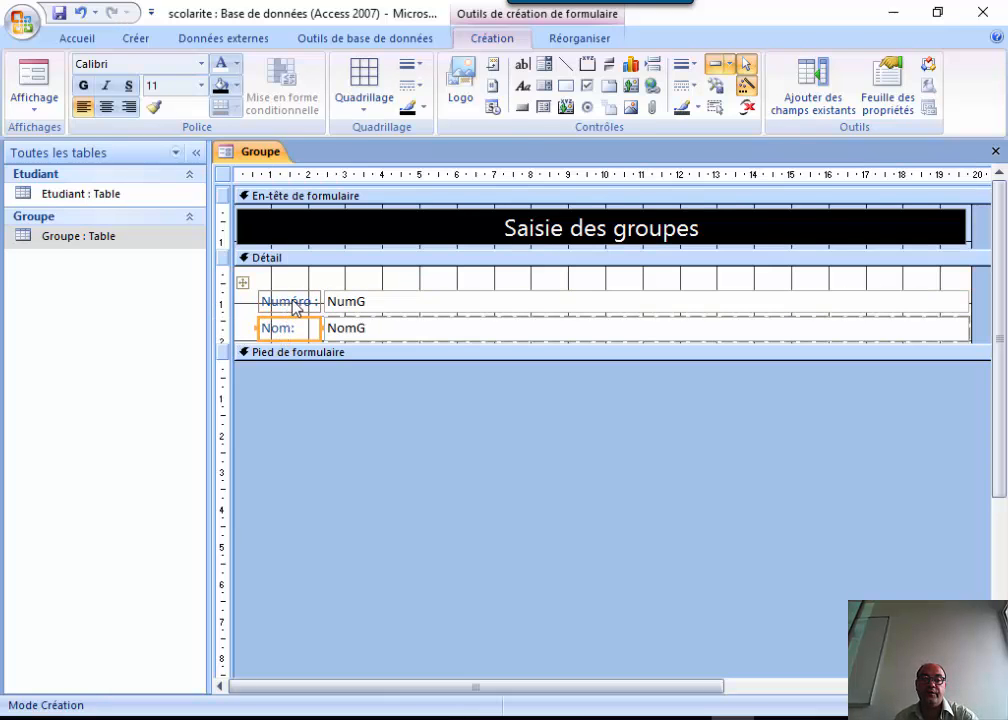
{"action": "left_click", "coordinate": [290, 303], "text": "shift"}
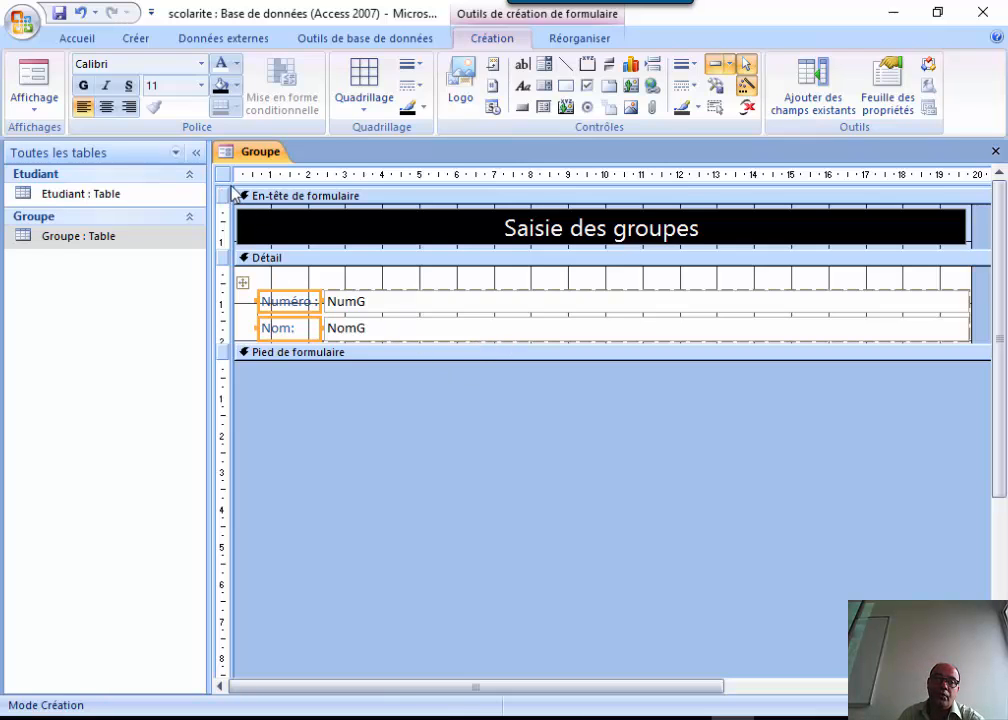
{"action": "left_click", "coordinate": [129, 107]}
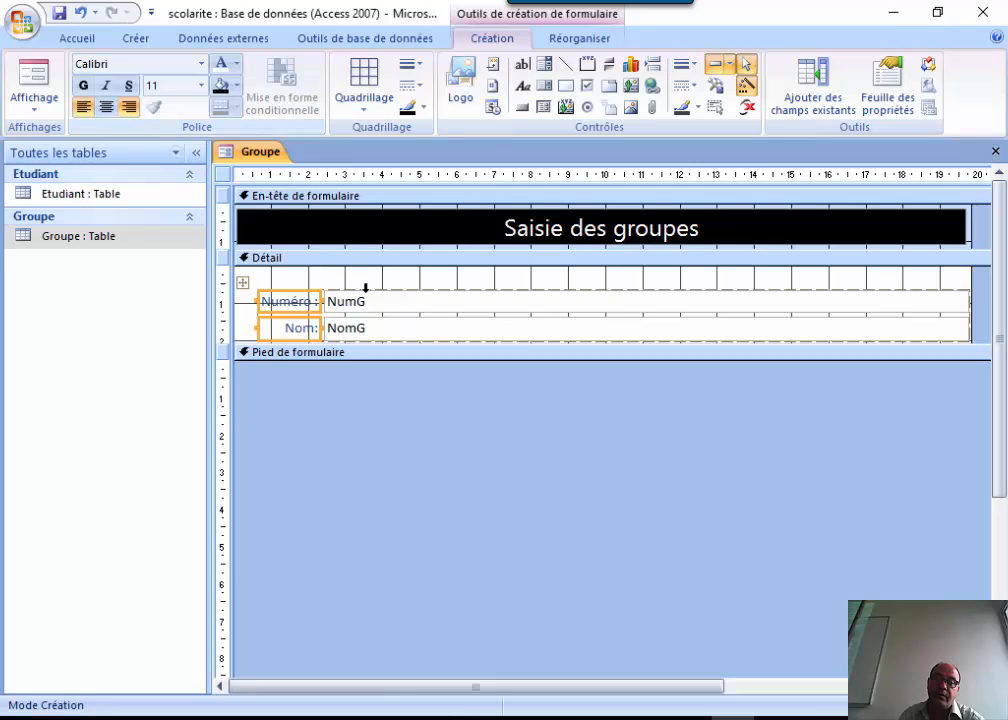
{"action": "left_click", "coordinate": [40, 105]}
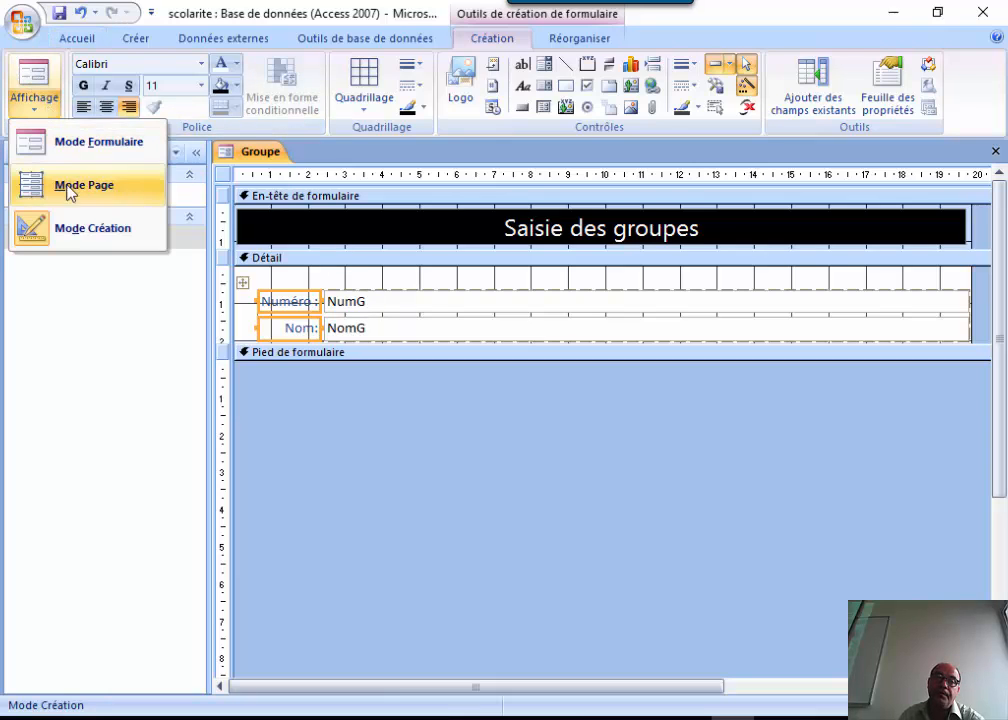
{"action": "left_click", "coordinate": [69, 145]}
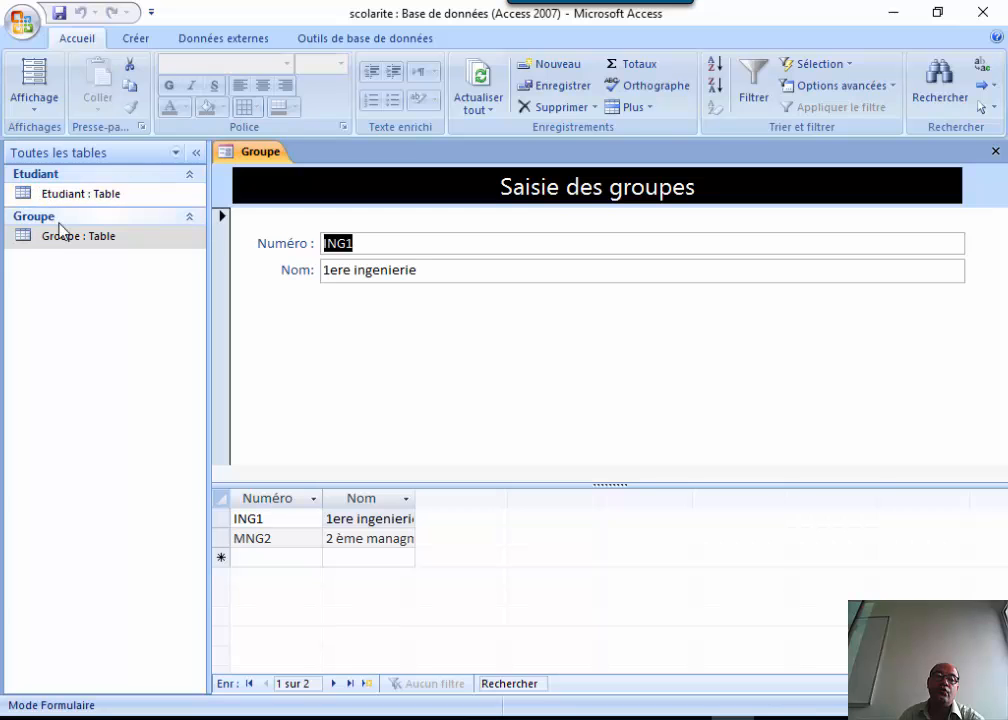
{"action": "left_click", "coordinate": [50, 100]}
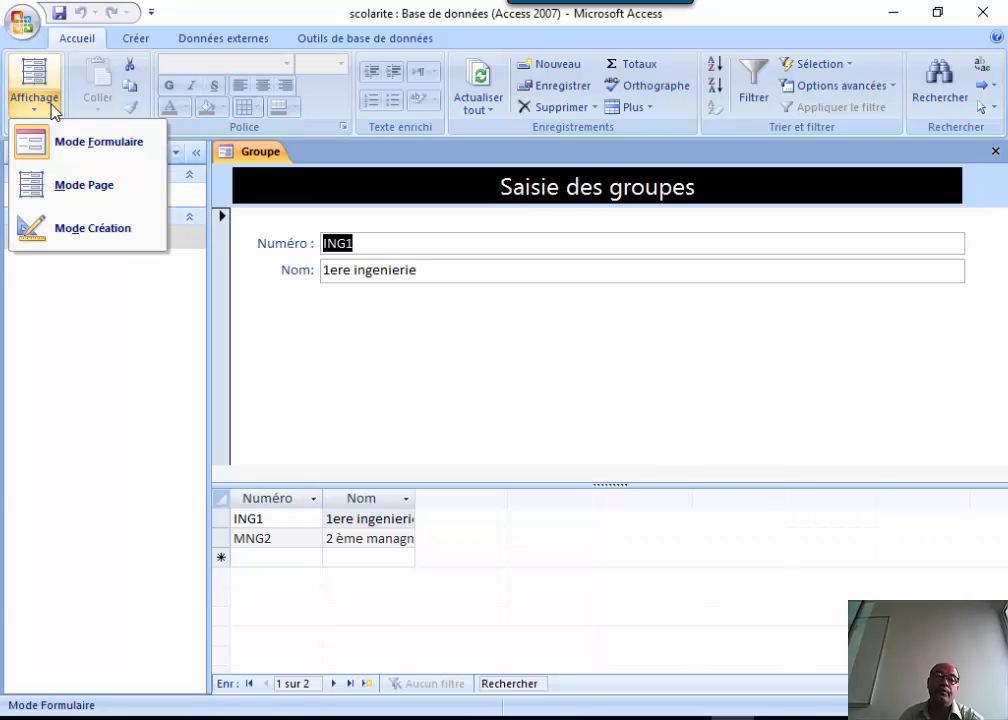
{"action": "left_click", "coordinate": [72, 225]}
Narrow the Numéro and Nom text boxes and make the Détail section taller.
{"action": "left_click", "coordinate": [561, 304]}
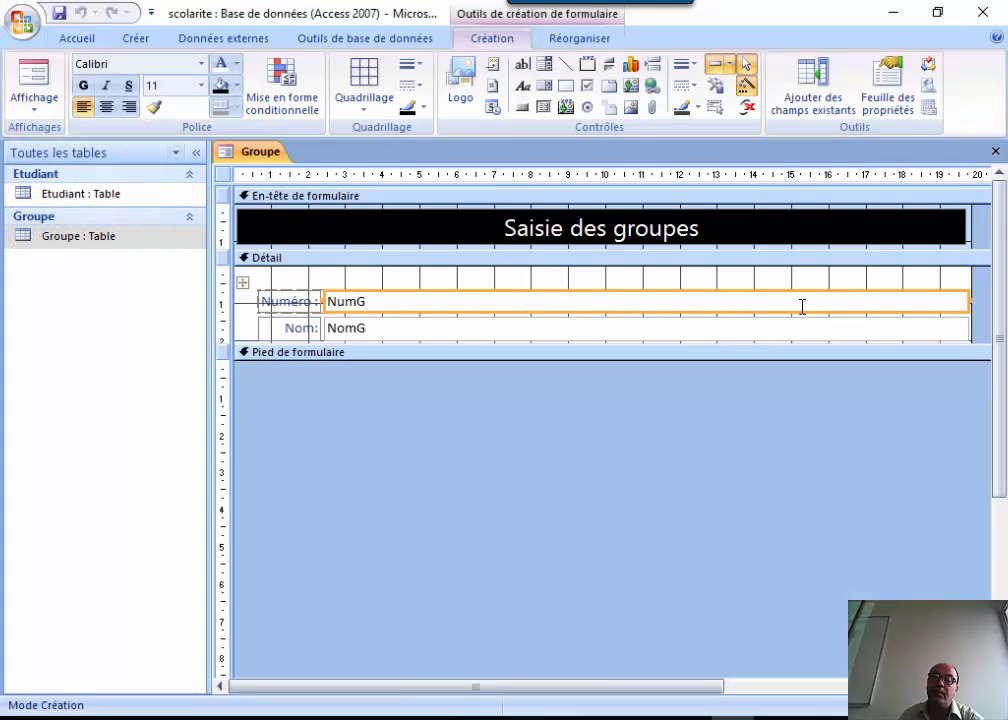
{"action": "left_click_drag", "start_coordinate": [967, 301], "coordinate": [456, 297]}
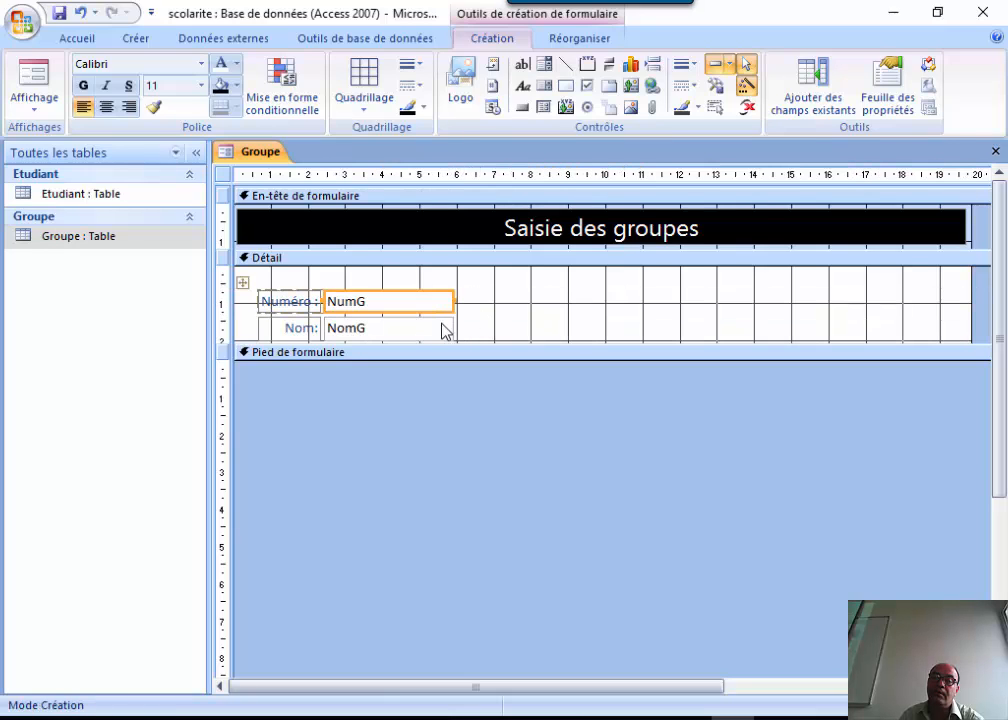
{"action": "left_click", "coordinate": [446, 328]}
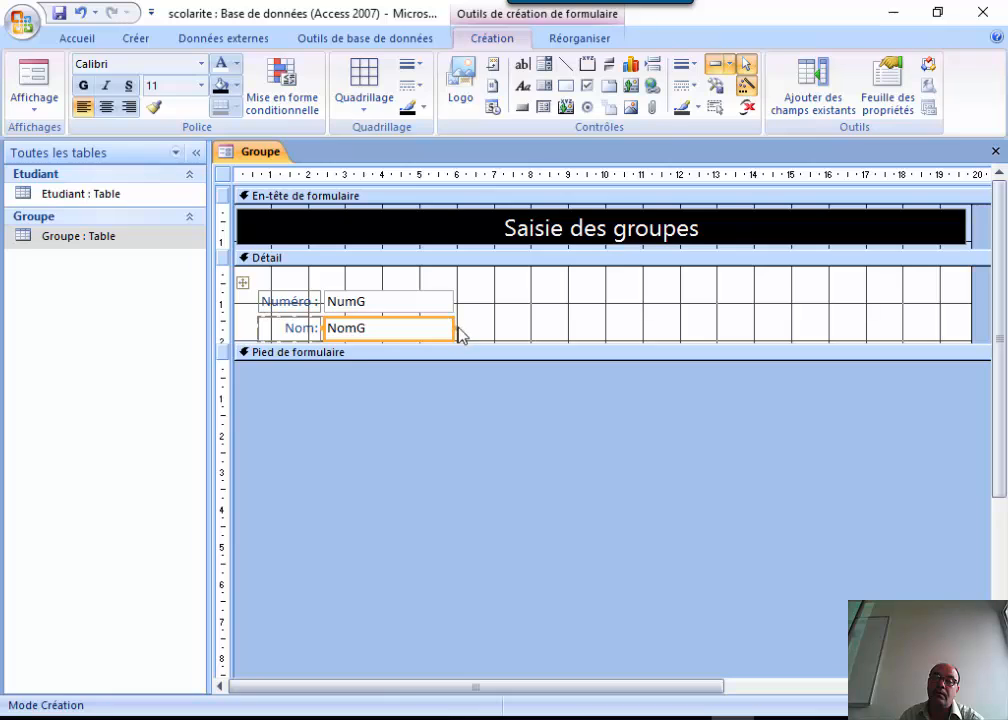
{"action": "left_click", "coordinate": [456, 322]}
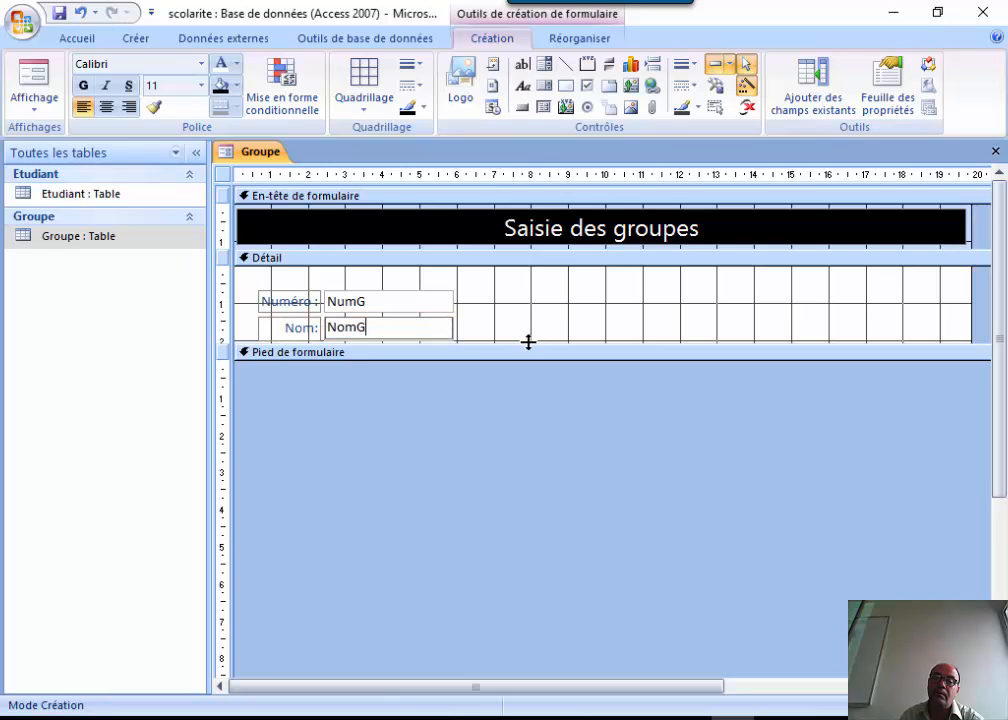
{"action": "left_click_drag", "start_coordinate": [528, 342], "coordinate": [529, 440]}
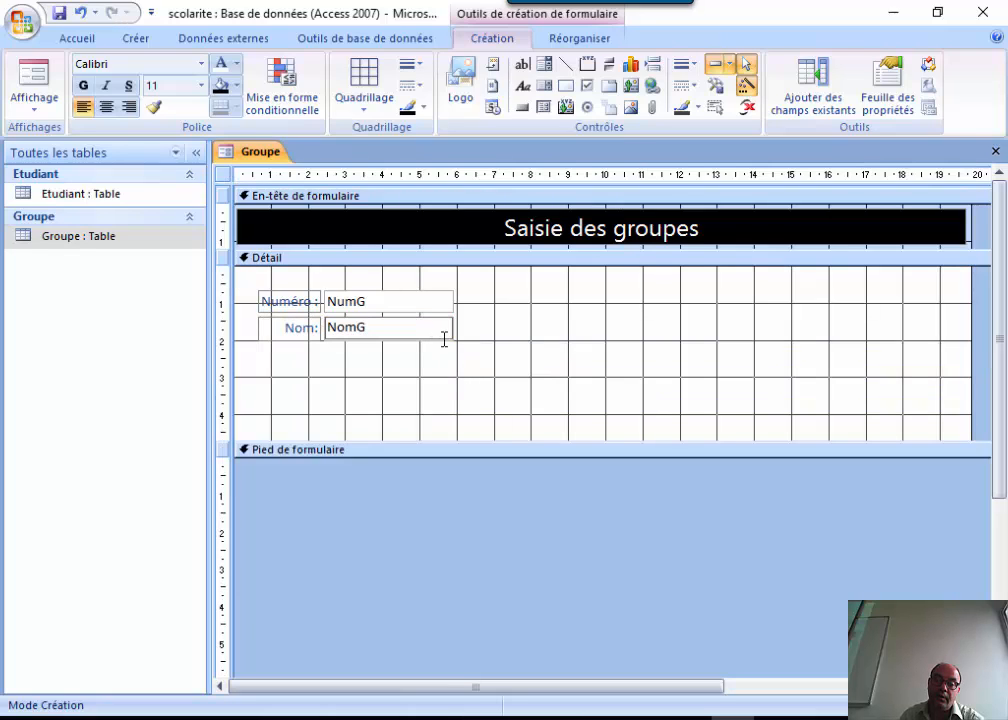
Try widening the Numéro and Nom boxes twice, undoing each attempt.
{"action": "left_click", "coordinate": [444, 345]}
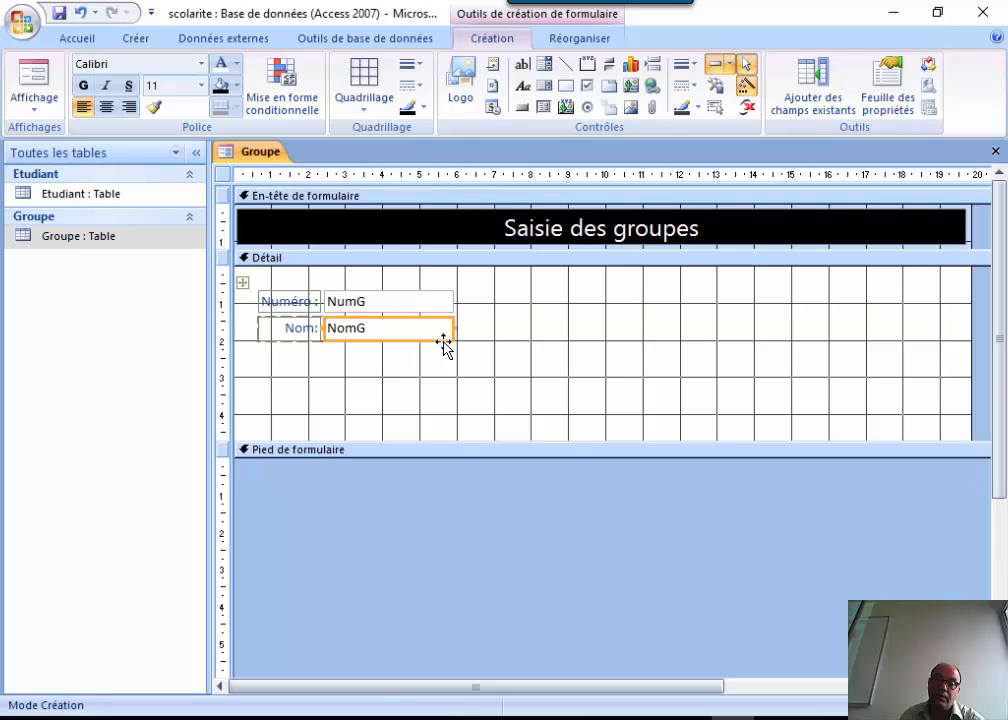
{"action": "left_click_drag", "start_coordinate": [457, 327], "coordinate": [568, 325]}
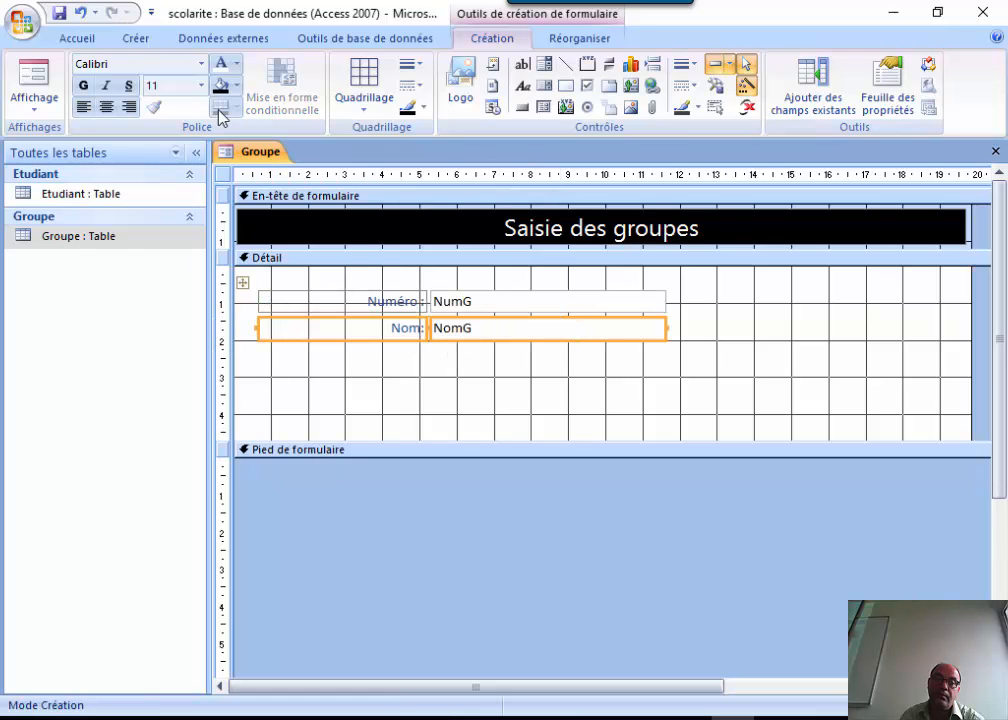
{"action": "left_click", "coordinate": [83, 17]}
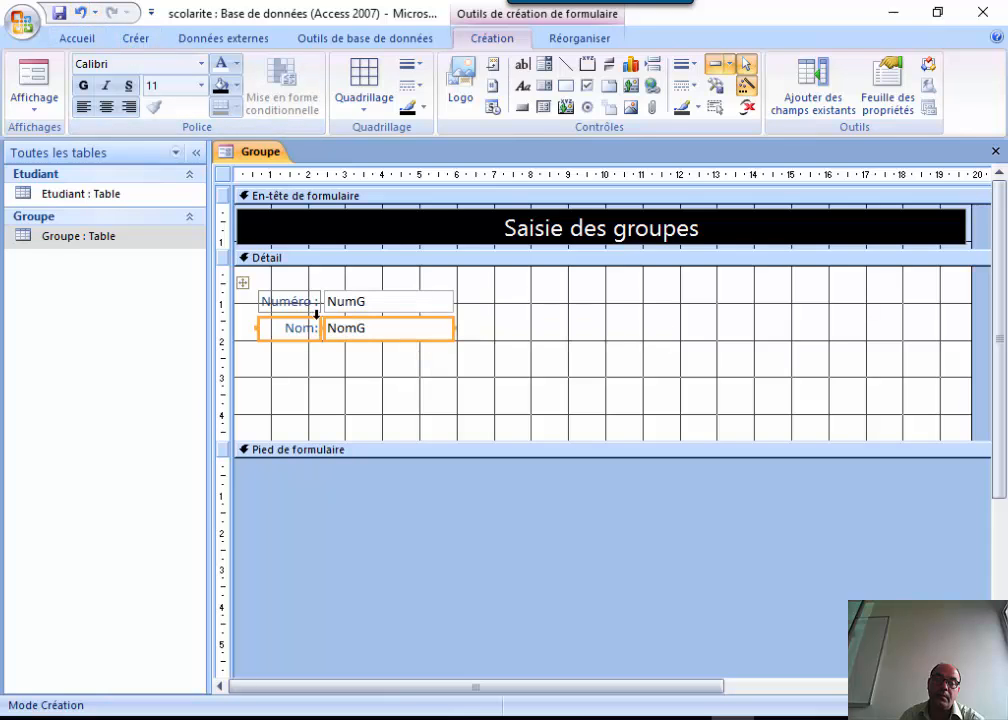
{"action": "left_click", "coordinate": [333, 396]}
{"action": "left_click", "coordinate": [388, 333]}
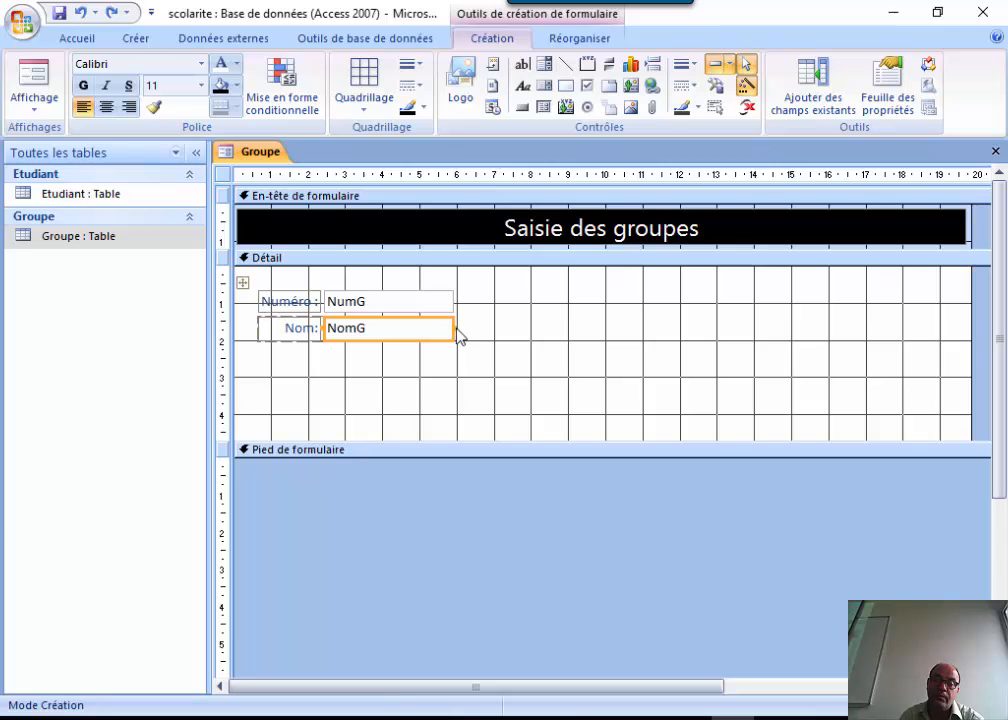
{"action": "left_click_drag", "start_coordinate": [459, 327], "coordinate": [791, 331]}
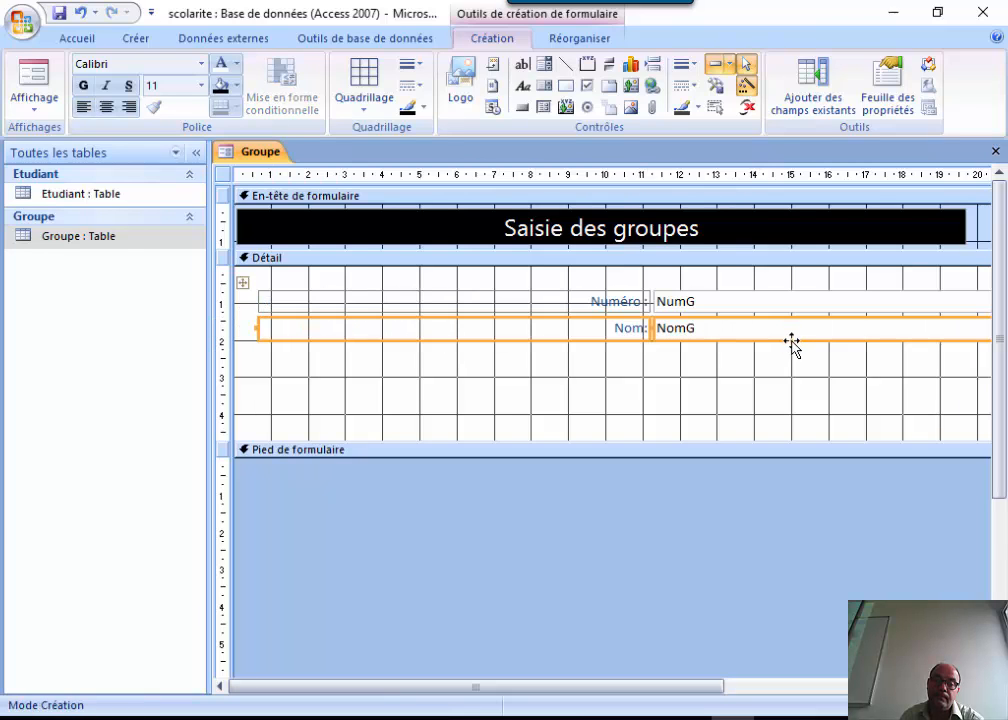
{"action": "left_click", "coordinate": [80, 13]}
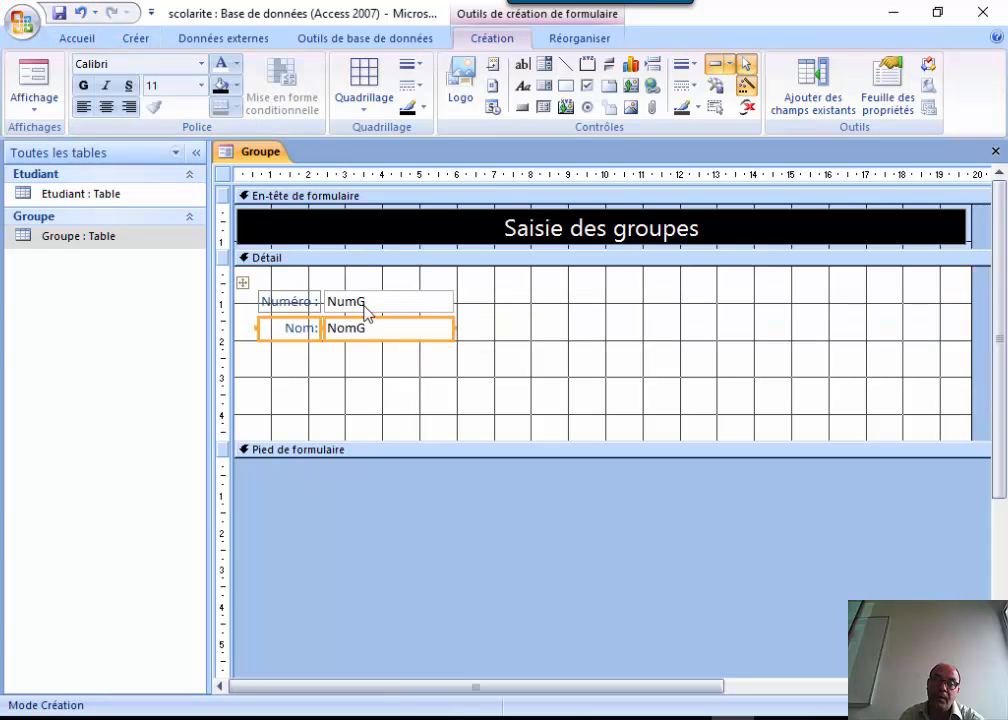
{"action": "left_click", "coordinate": [394, 405]}
Widen the NomG text box slightly.
{"action": "left_click", "coordinate": [394, 331]}
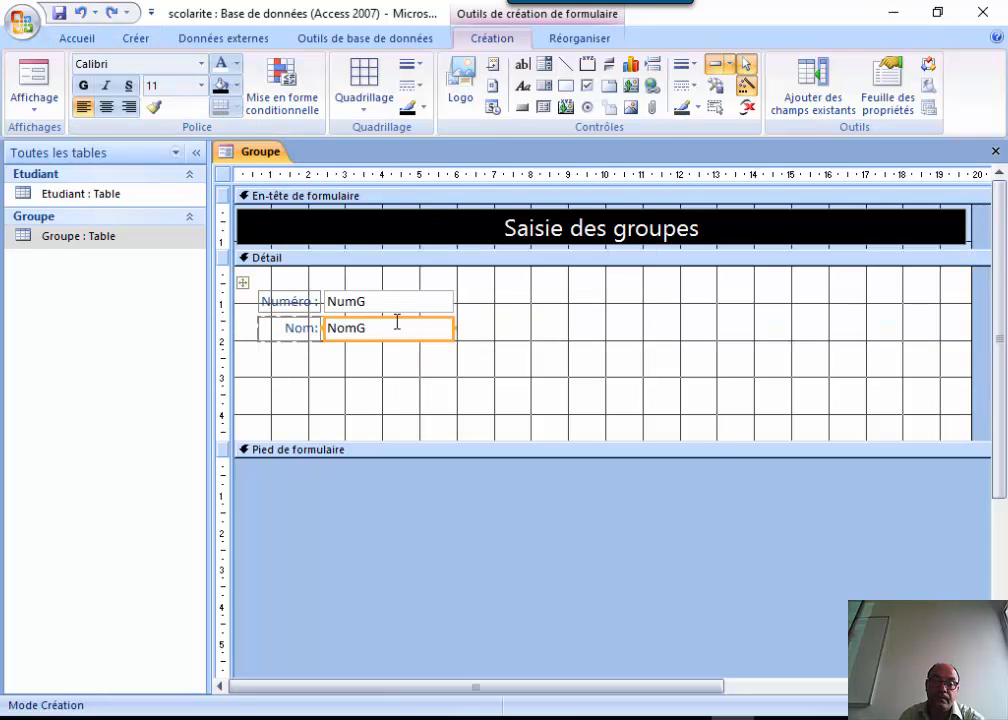
{"action": "left_click", "coordinate": [396, 322]}
{"action": "double_click", "coordinate": [396, 322]}
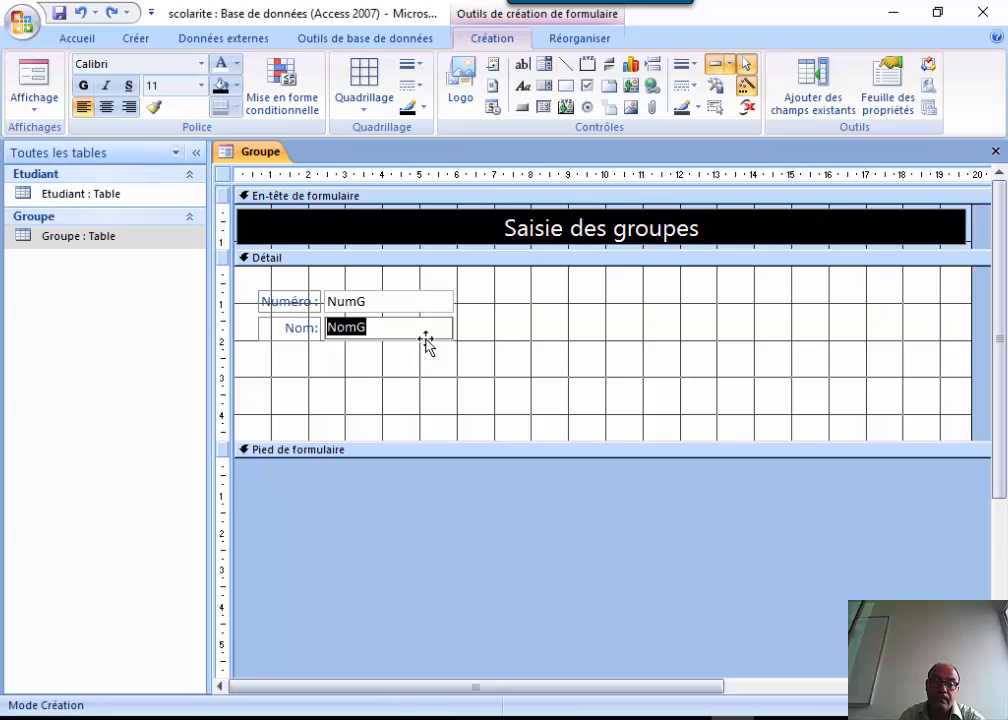
{"action": "left_click", "coordinate": [426, 334]}
{"action": "double_click", "coordinate": [452, 331]}
{"action": "left_click_drag", "start_coordinate": [455, 327], "coordinate": [504, 333]}
{"action": "left_click", "coordinate": [495, 398]}
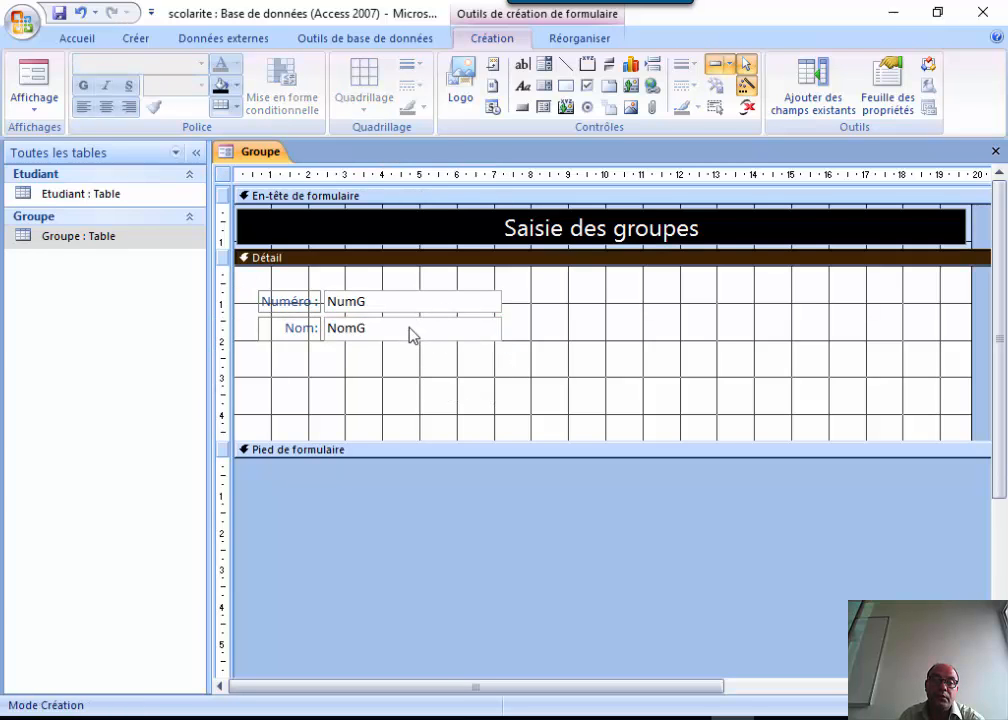
Widen the Numéro and Nom boxes a little more and view the form in Form view.
{"action": "left_click", "coordinate": [412, 328]}
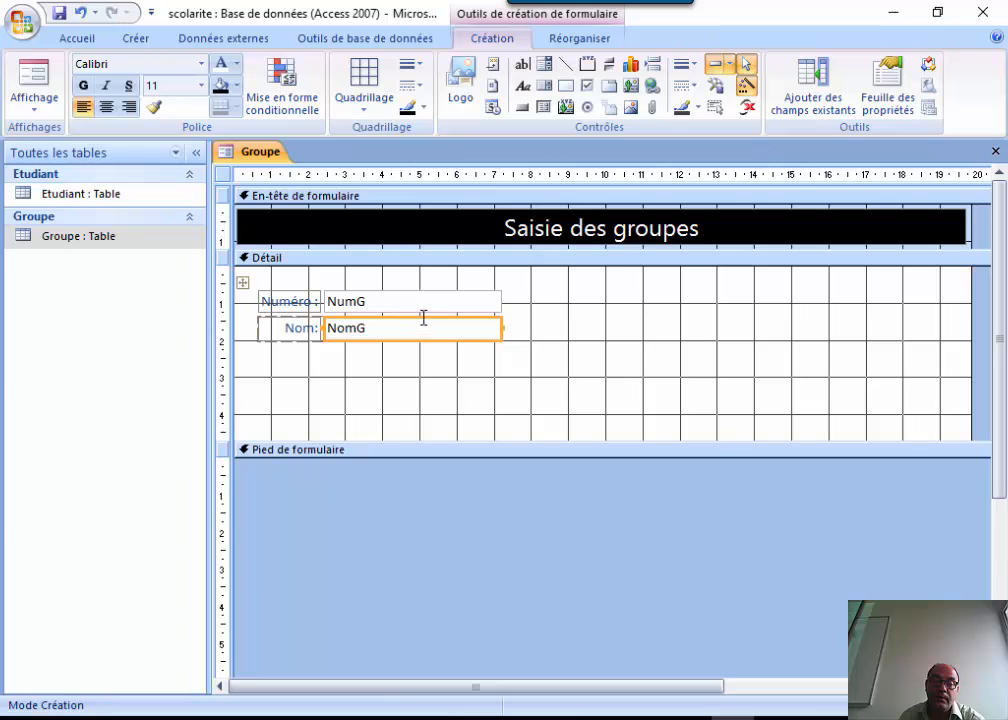
{"action": "right_click", "coordinate": [423, 321]}
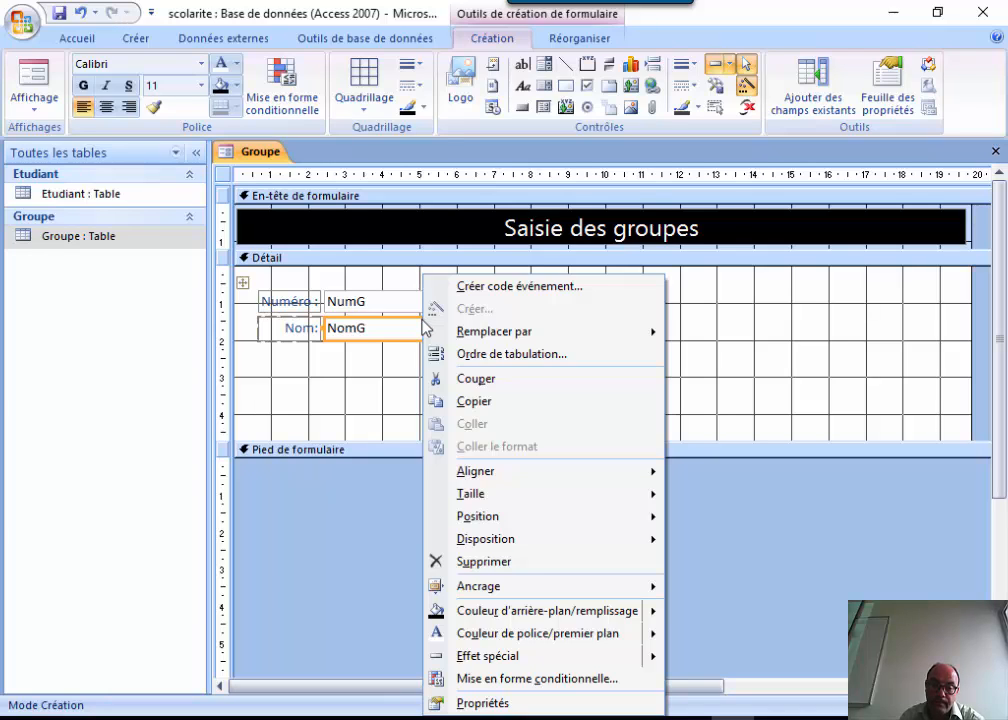
{"action": "left_click", "coordinate": [770, 342]}
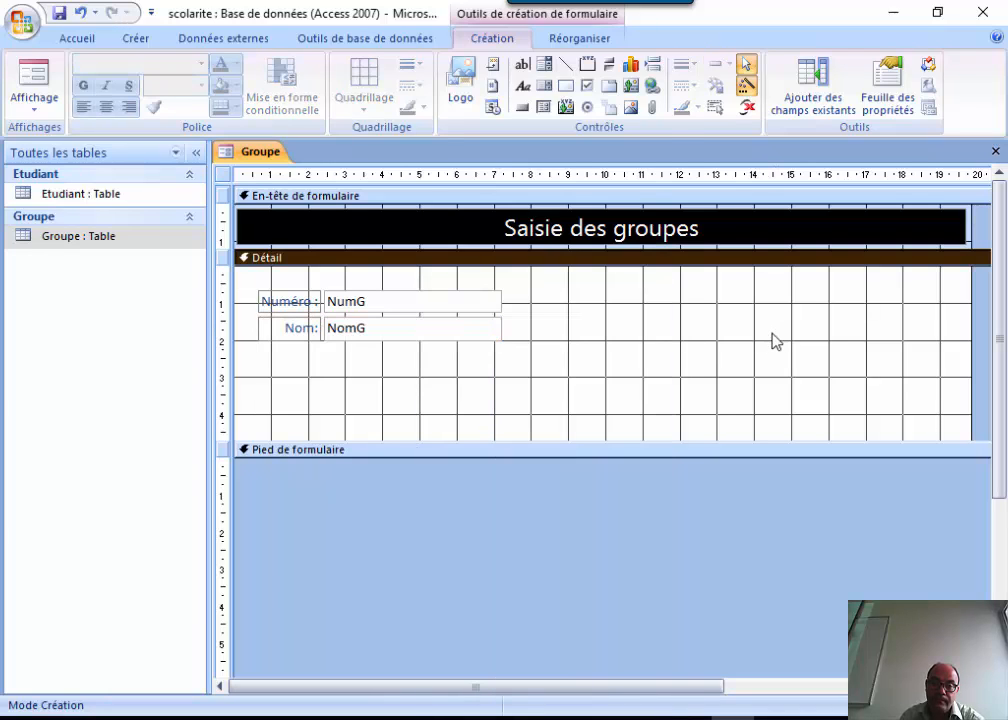
{"action": "left_click", "coordinate": [498, 329]}
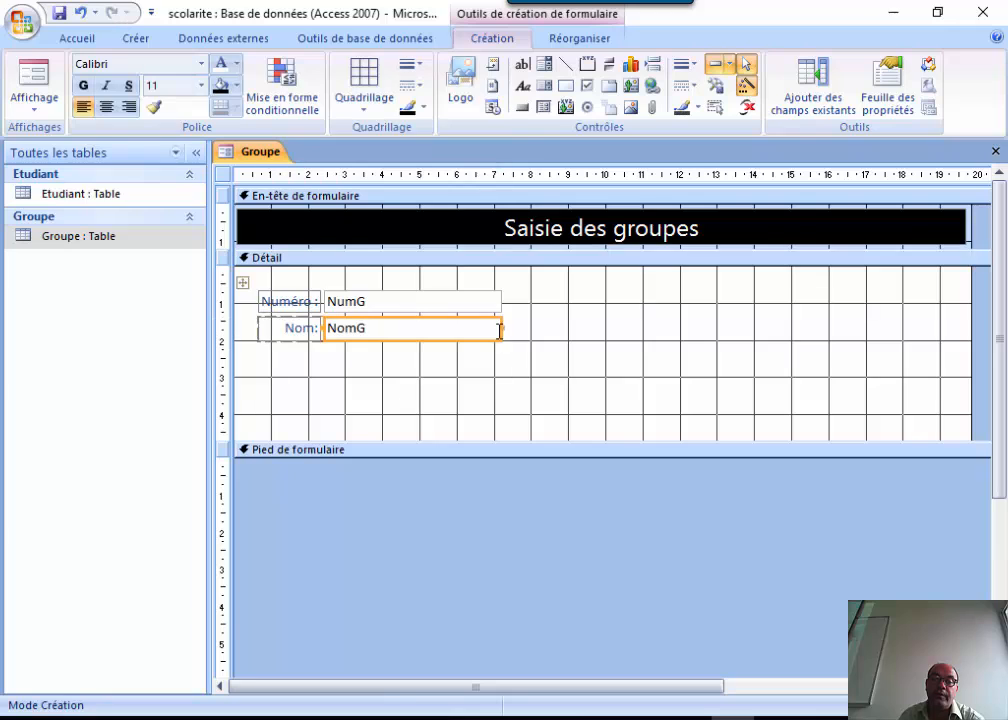
{"action": "left_click_drag", "start_coordinate": [501, 329], "coordinate": [562, 330]}
{"action": "left_click", "coordinate": [493, 385]}
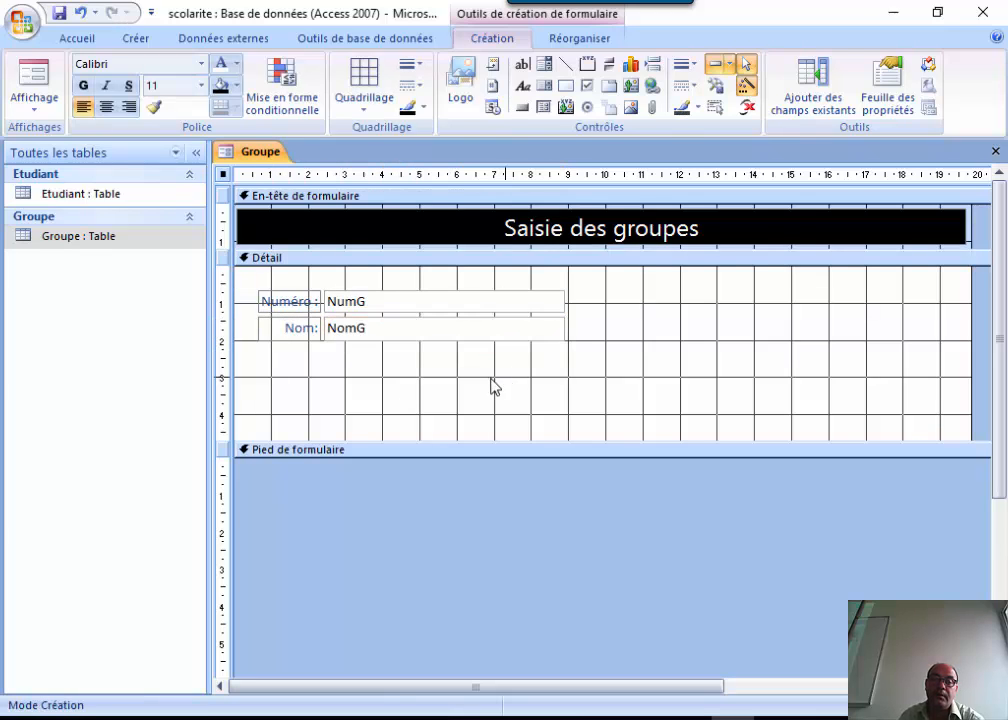
{"action": "left_click", "coordinate": [34, 75]}
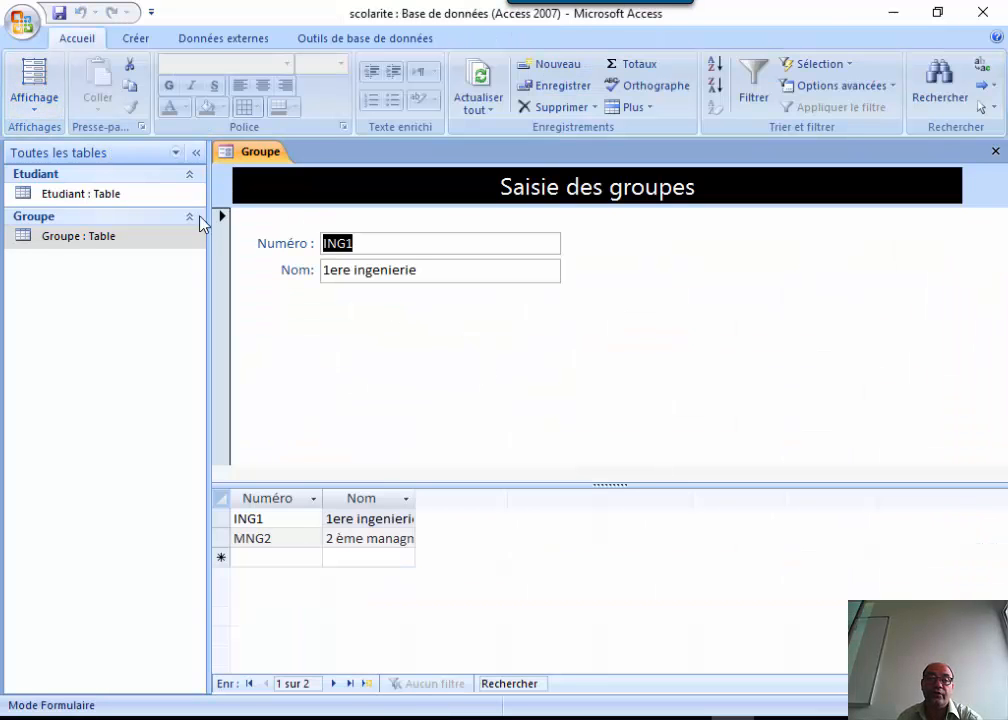
Drag the Pied de formulaire bar back up to shorten the Détail section, then return to Form view.
{"action": "left_click", "coordinate": [33, 90]}
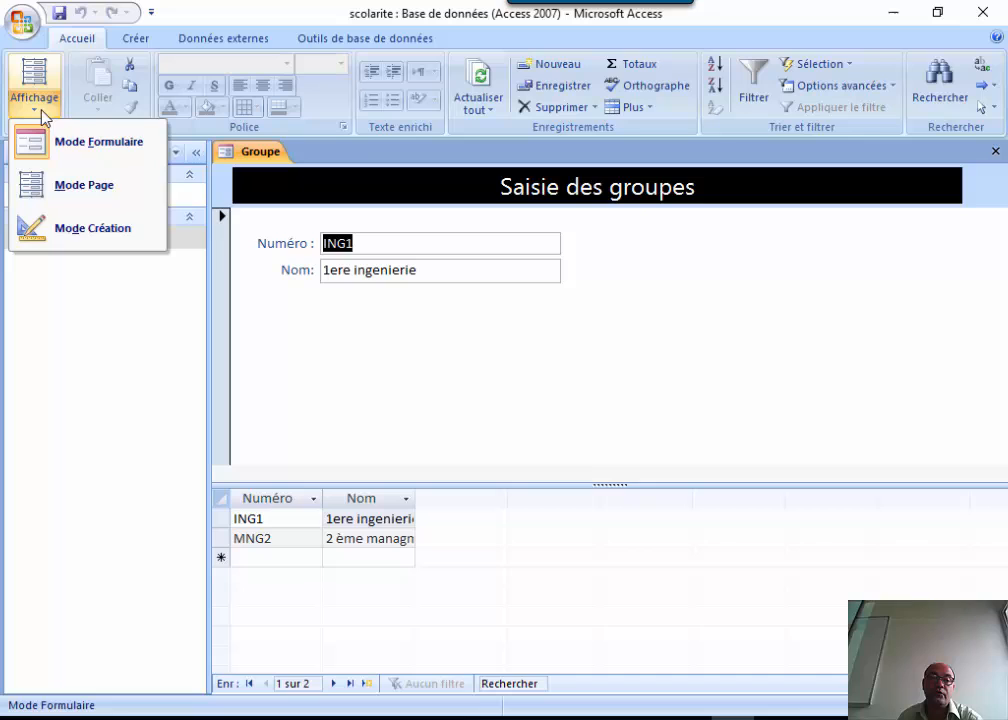
{"action": "left_click", "coordinate": [79, 232]}
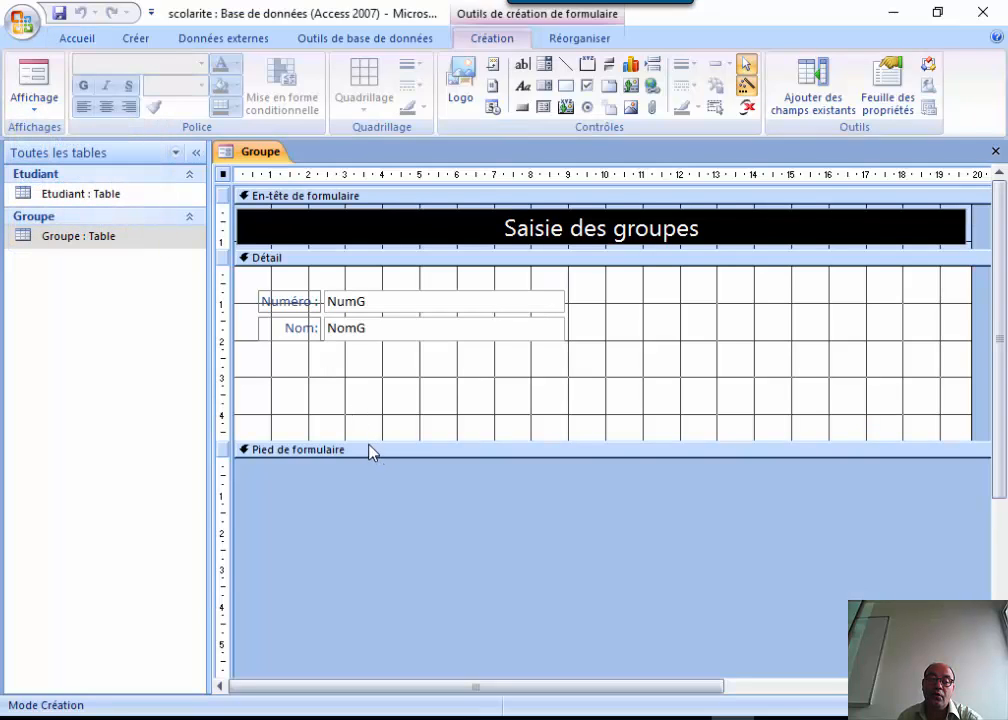
{"action": "left_click_drag", "start_coordinate": [367, 443], "coordinate": [376, 343]}
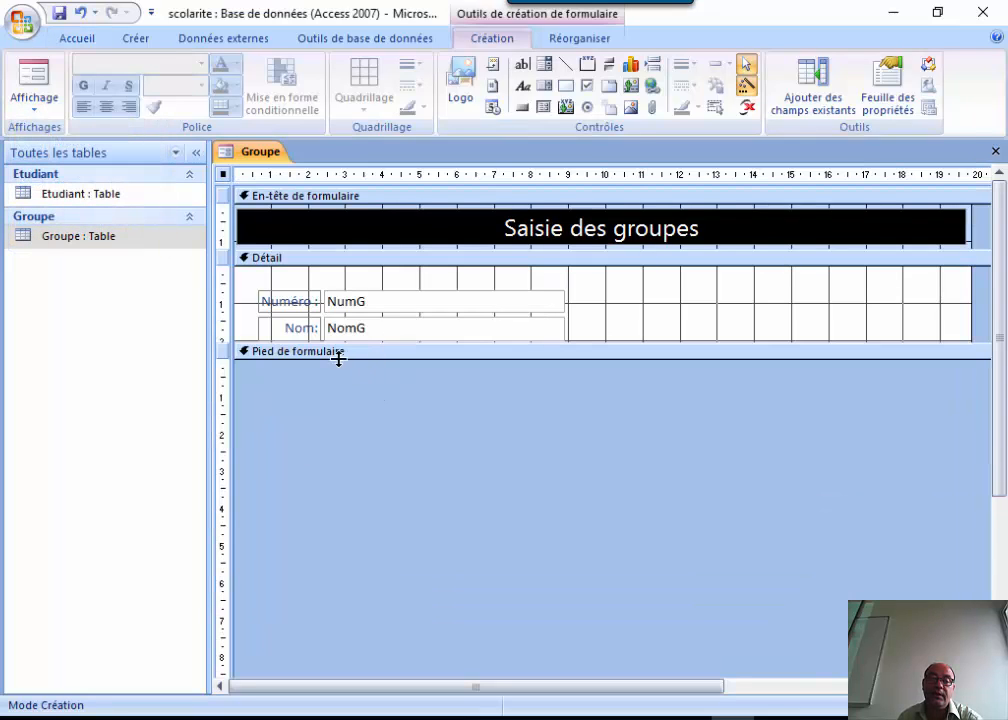
{"action": "left_click", "coordinate": [33, 80]}
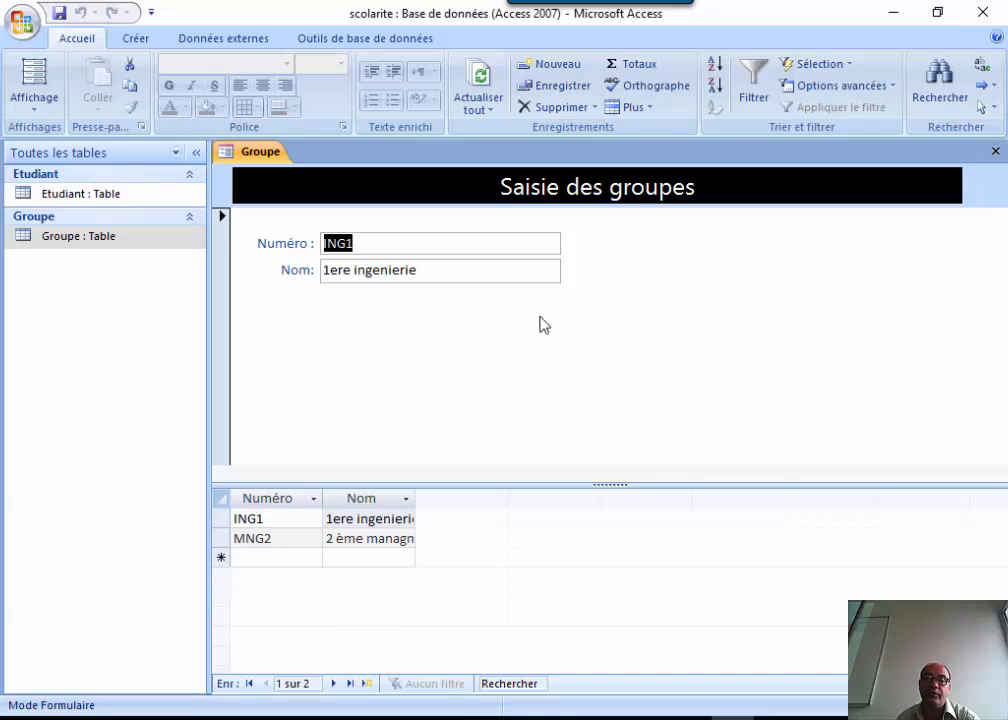
{"action": "left_click", "coordinate": [96, 207]}
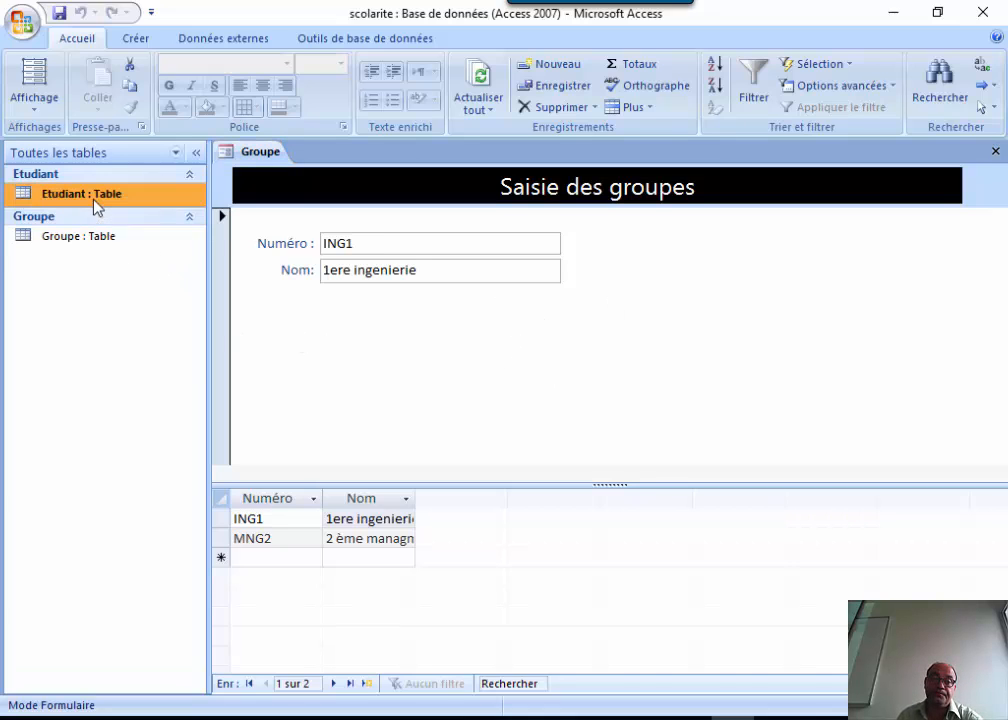
Close the Groupe form, saving it as frmGroupe.
{"action": "left_click", "coordinate": [995, 151]}
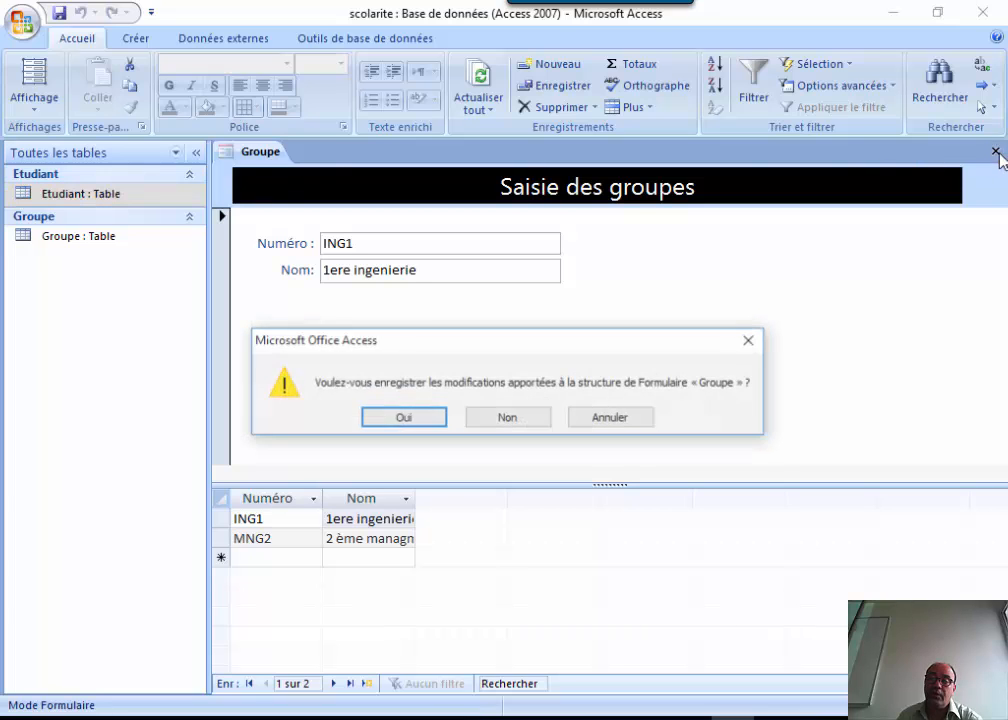
{"action": "left_click", "coordinate": [421, 415]}
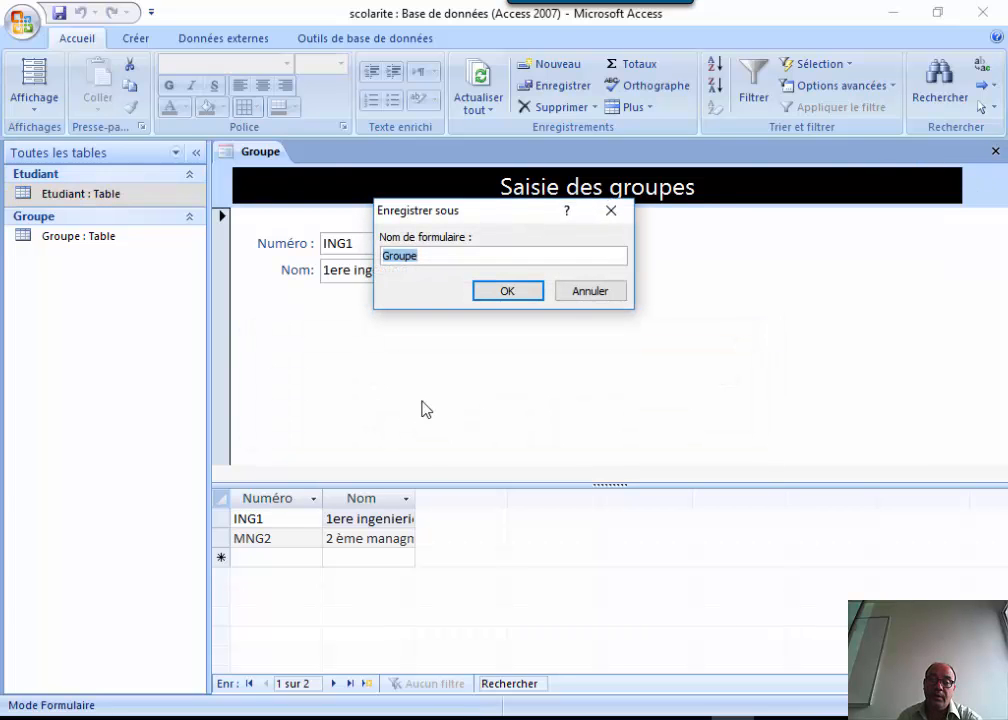
{"action": "left_click", "coordinate": [430, 255]}
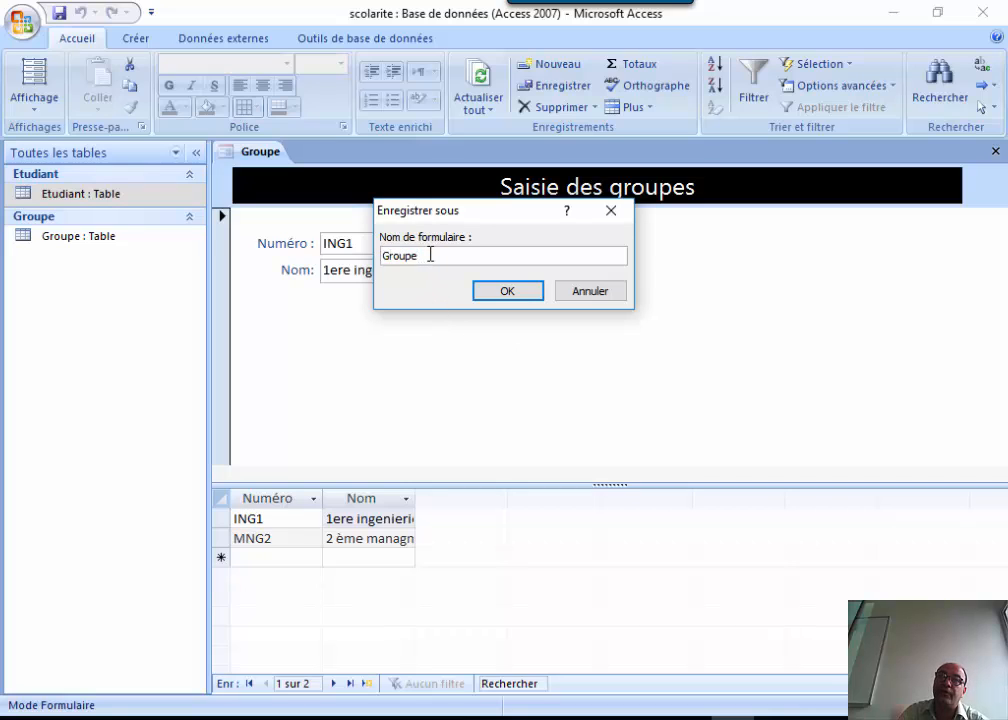
{"action": "type", "text": "fr"}
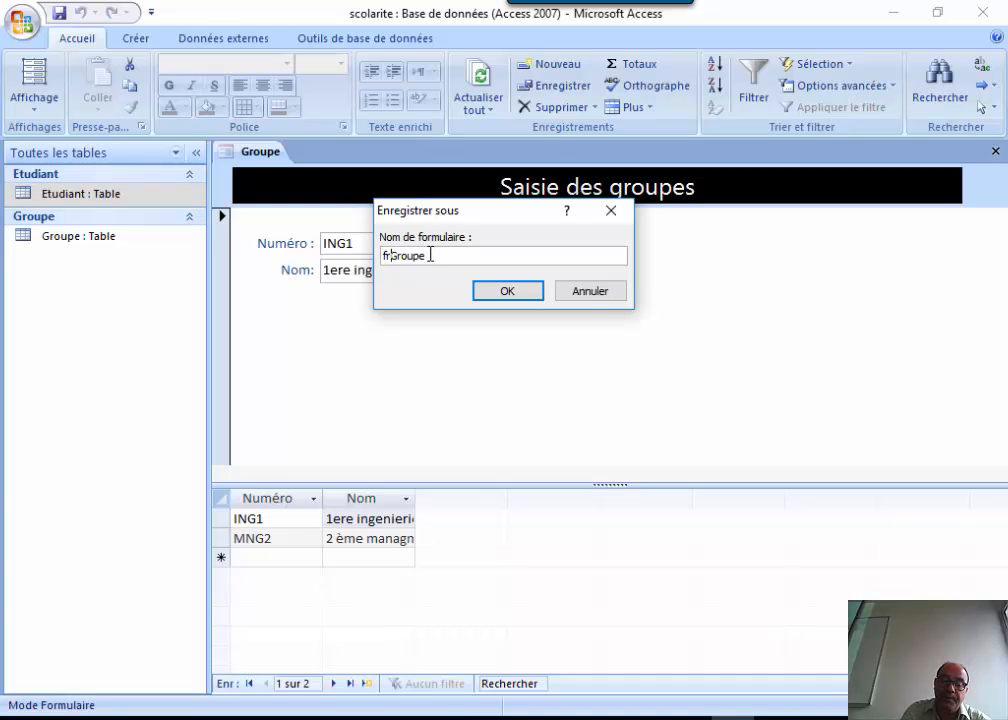
{"action": "type", "text": "m"}
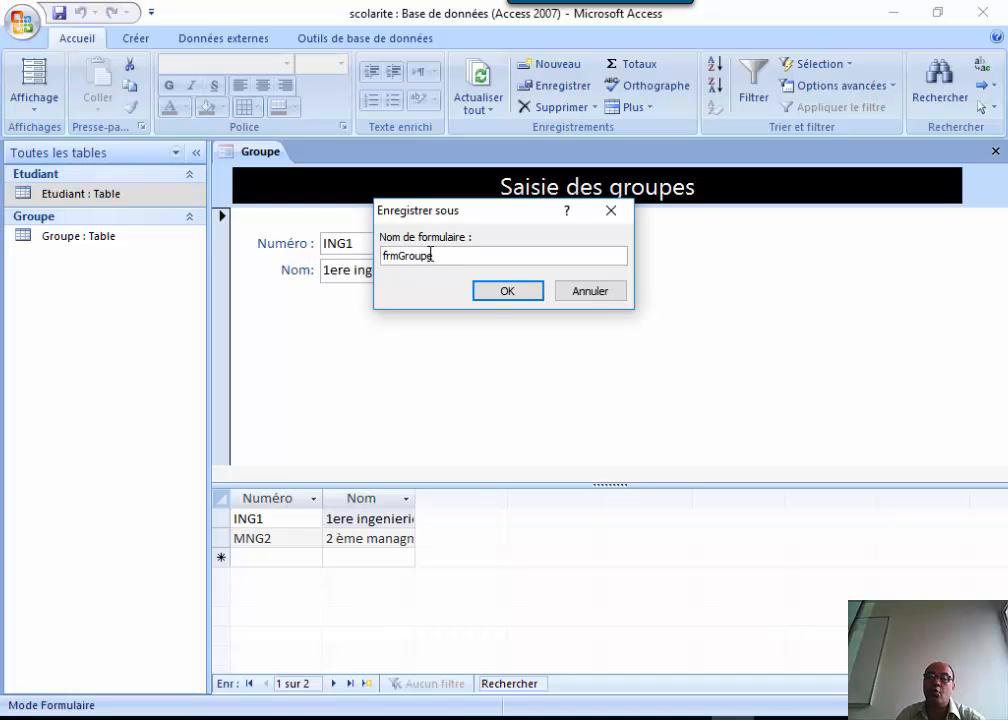
{"action": "left_click", "coordinate": [497, 291]}
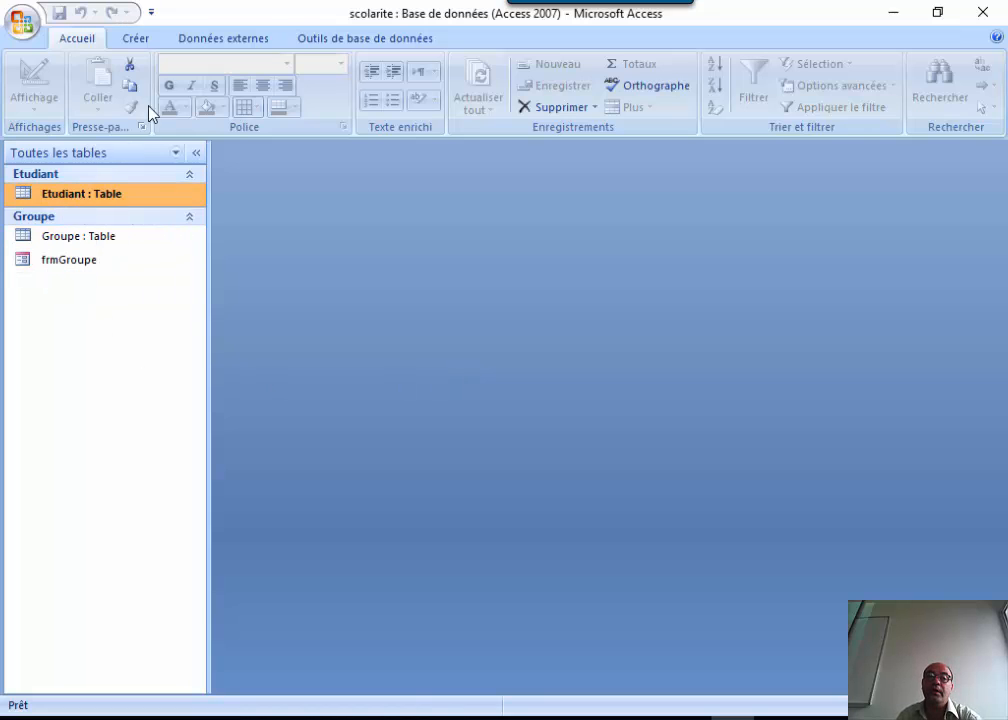
Build an Etudiant Formulaire double affichage, test its NumG list in Form view, then go to Design view.
{"action": "left_click", "coordinate": [135, 40]}
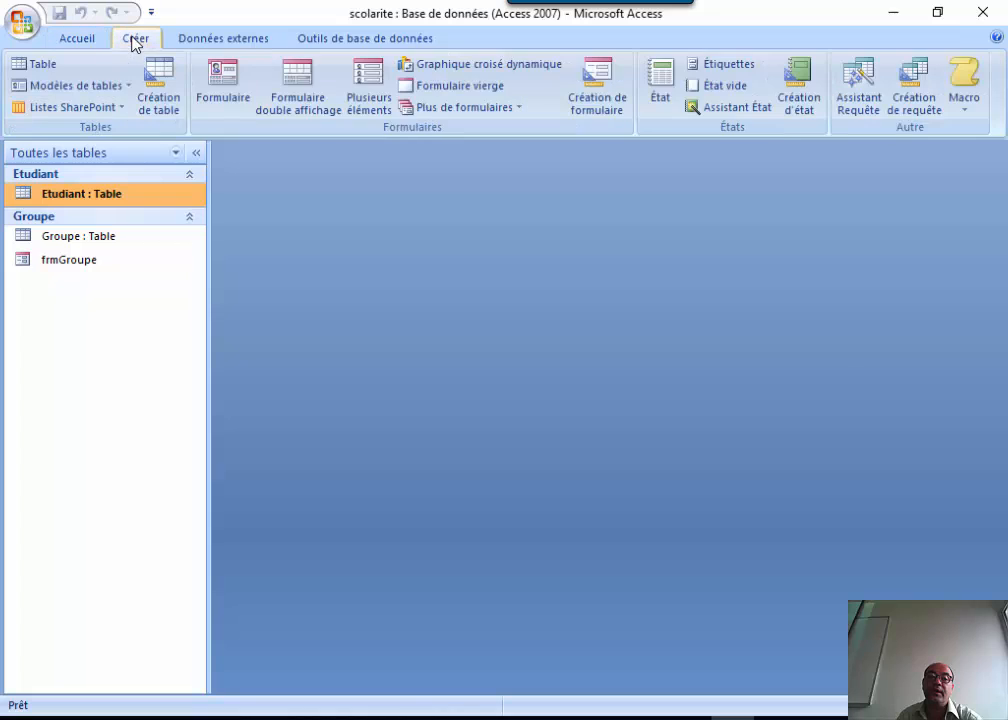
{"action": "left_click", "coordinate": [303, 95]}
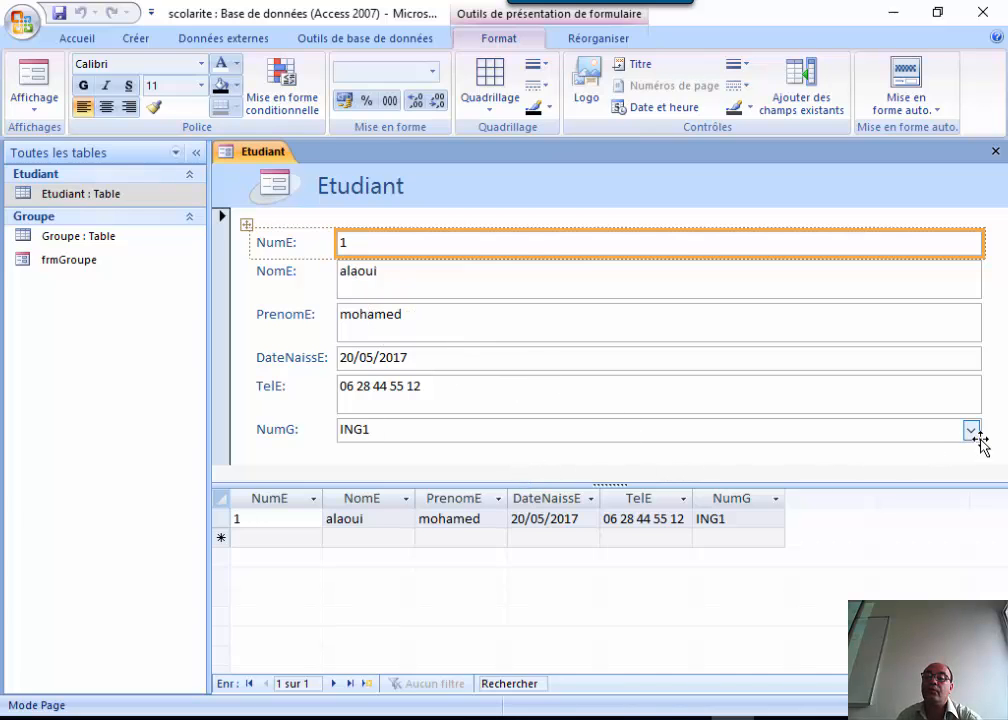
{"action": "left_click", "coordinate": [45, 84]}
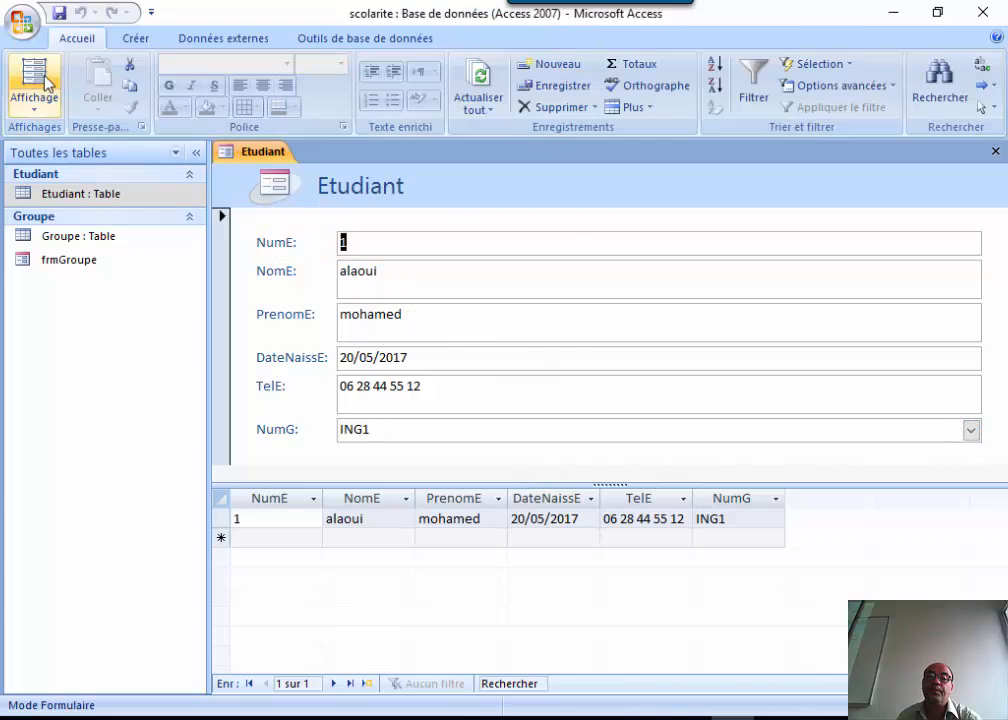
{"action": "left_click", "coordinate": [971, 429]}
{"action": "left_click", "coordinate": [971, 430]}
{"action": "left_click", "coordinate": [971, 431]}
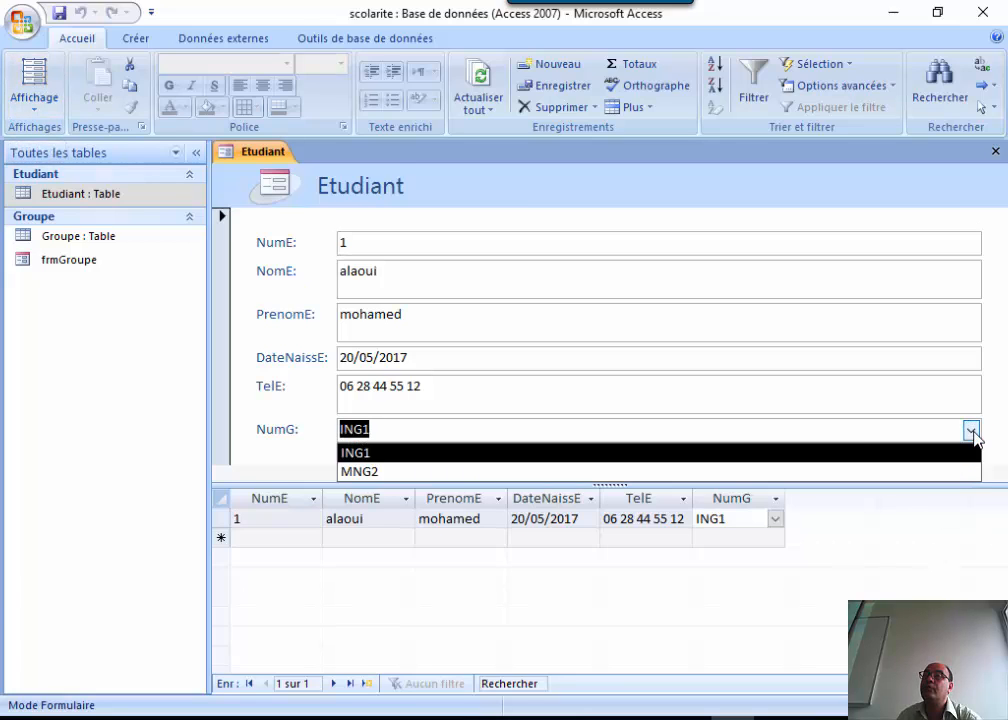
{"action": "left_click", "coordinate": [971, 431]}
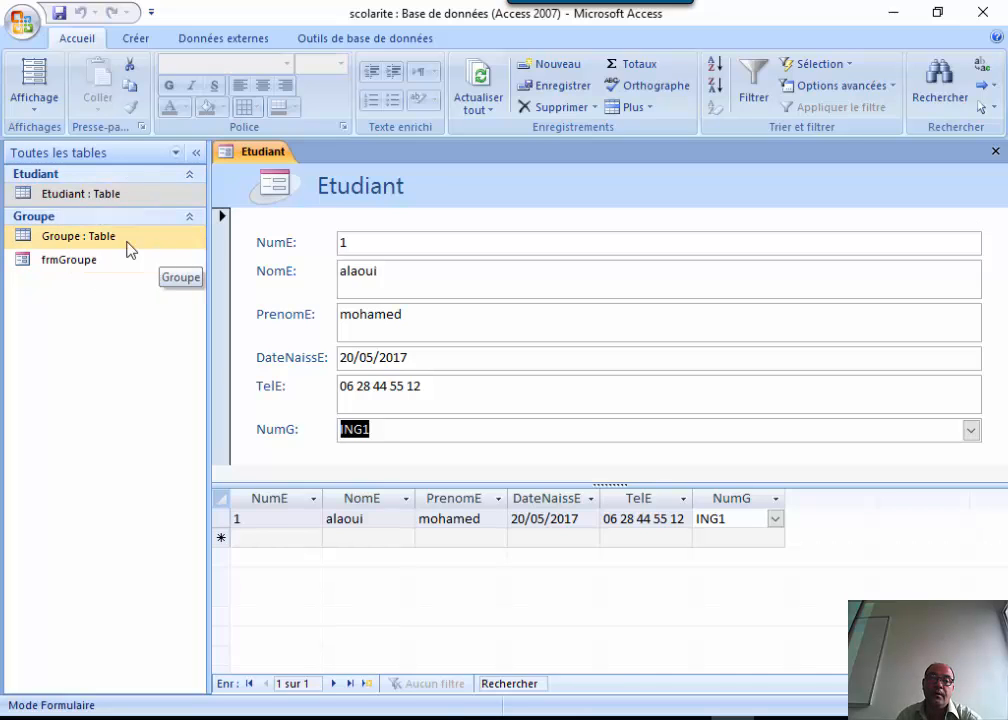
{"action": "left_click", "coordinate": [37, 103]}
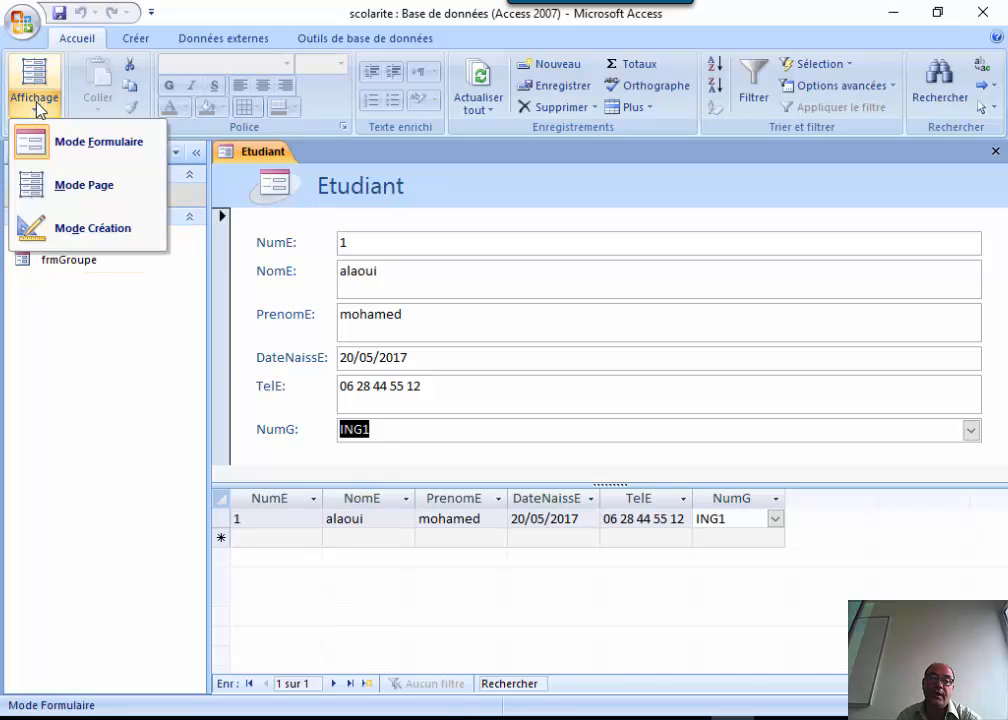
{"action": "left_click", "coordinate": [67, 224]}
Delete the Etudiant header logo and stretch the title label across the full header width.
{"action": "left_click", "coordinate": [270, 225]}
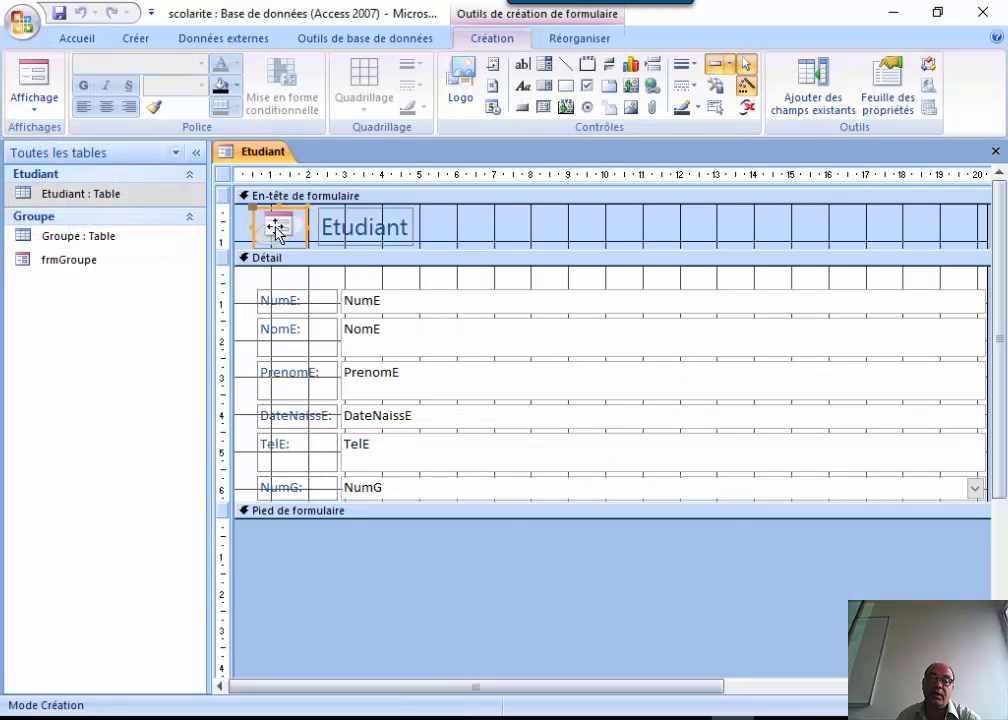
{"action": "key", "text": "Delete"}
{"action": "left_click", "coordinate": [330, 232]}
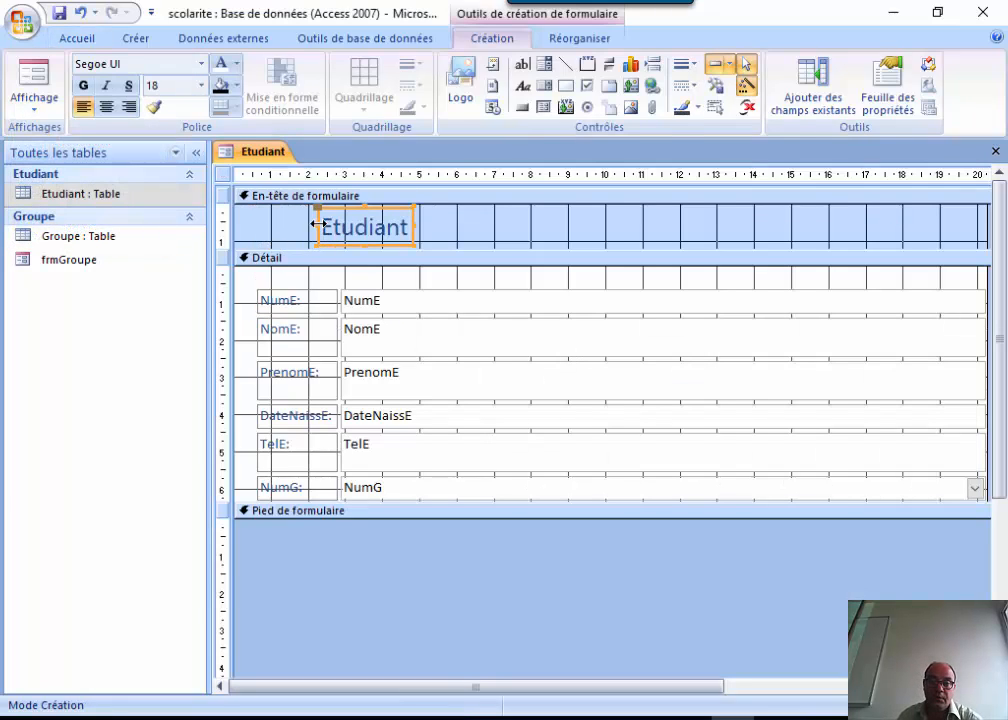
{"action": "left_click_drag", "start_coordinate": [312, 226], "coordinate": [239, 225]}
{"action": "left_click", "coordinate": [345, 234]}
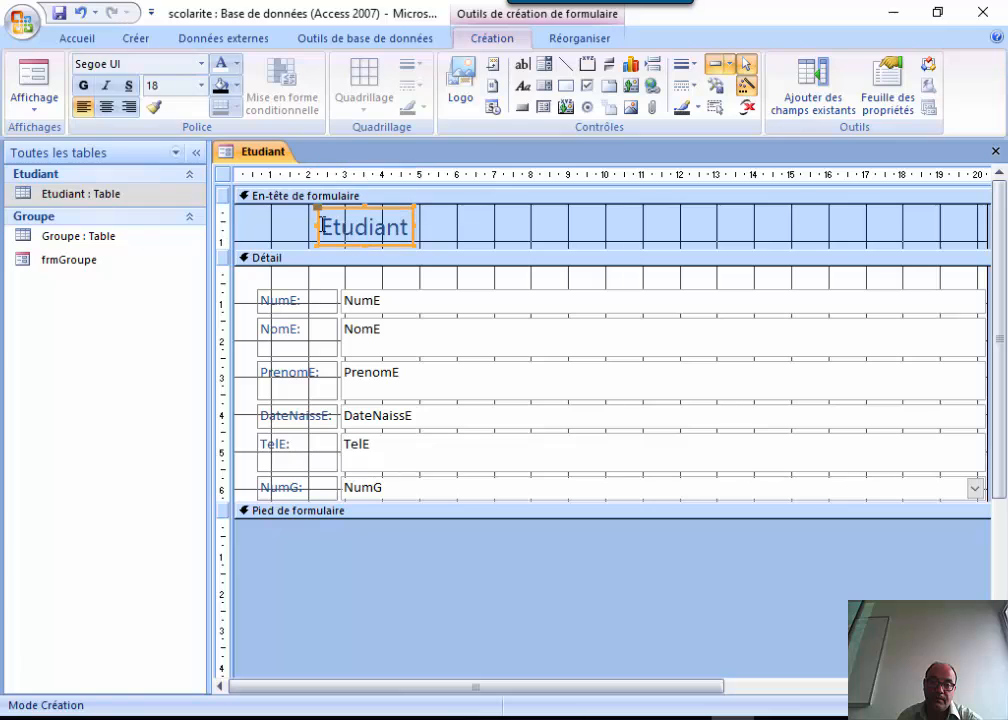
{"action": "left_click_drag", "start_coordinate": [316, 224], "coordinate": [222, 222]}
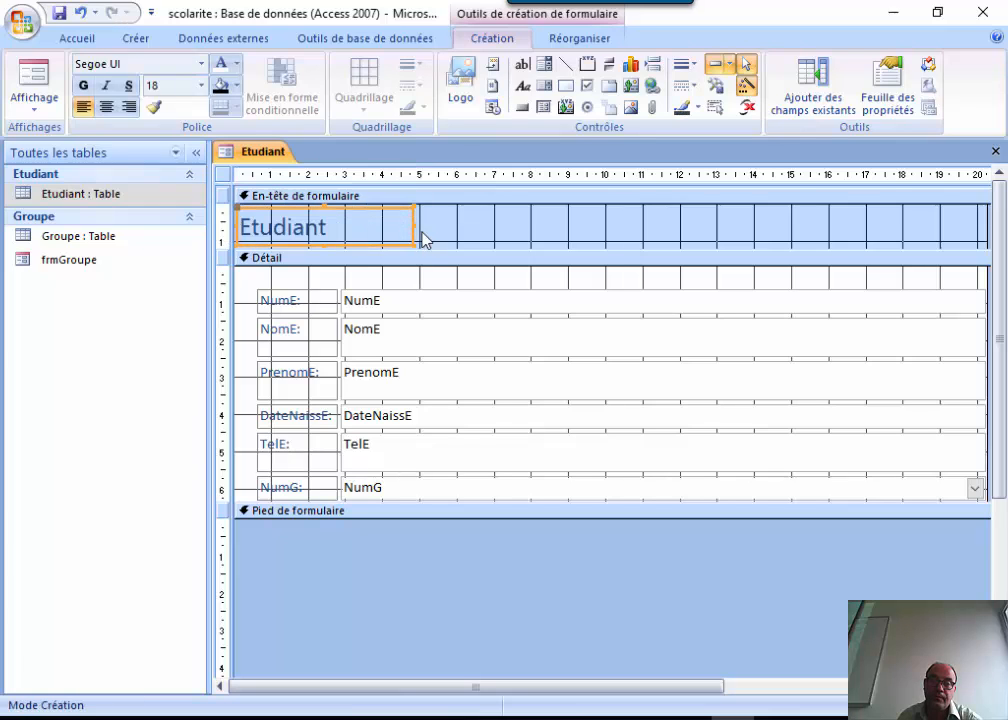
{"action": "left_click_drag", "start_coordinate": [411, 227], "coordinate": [983, 231]}
Retitle the header 'Saisie des étudiants', centred, in white text on black.
{"action": "left_click", "coordinate": [358, 225]}
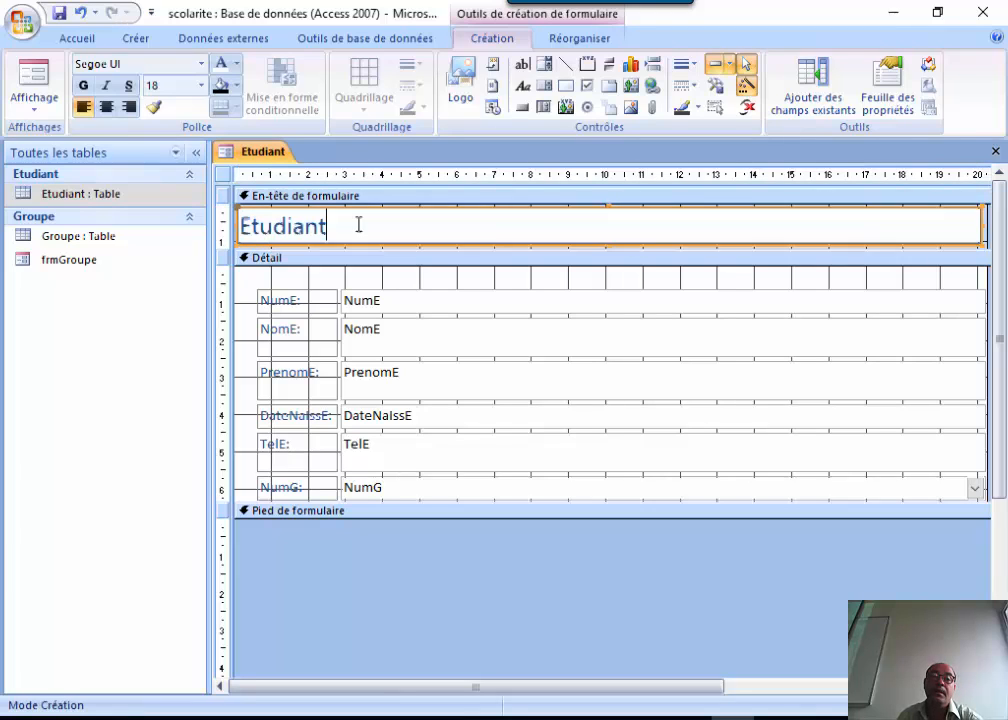
{"action": "double_click", "coordinate": [319, 225]}
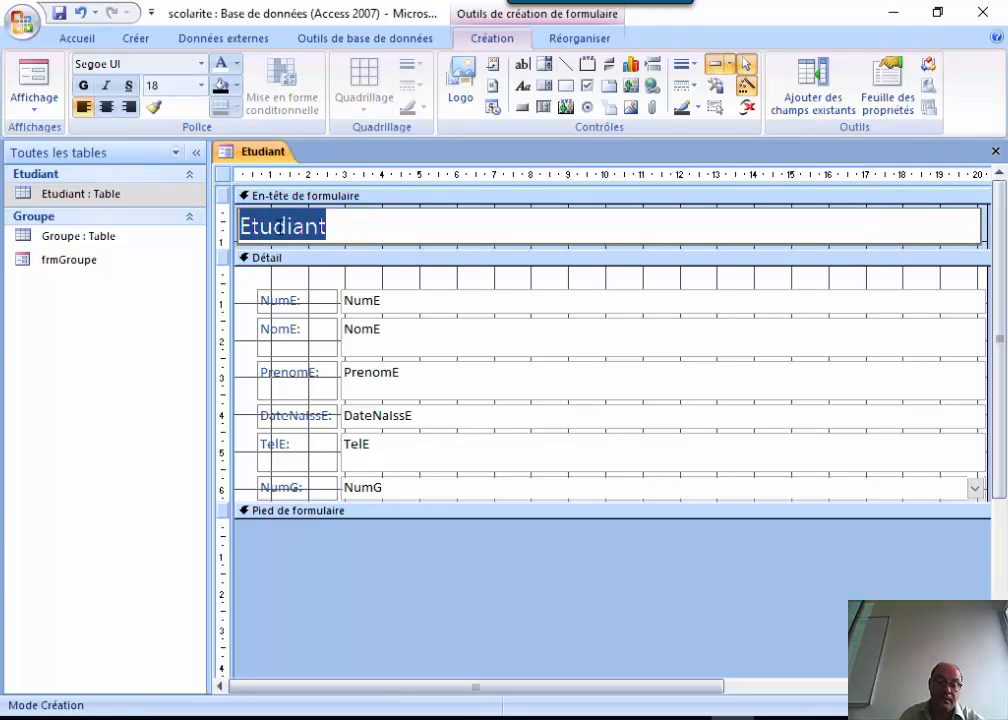
{"action": "type", "text": "Saisi"}
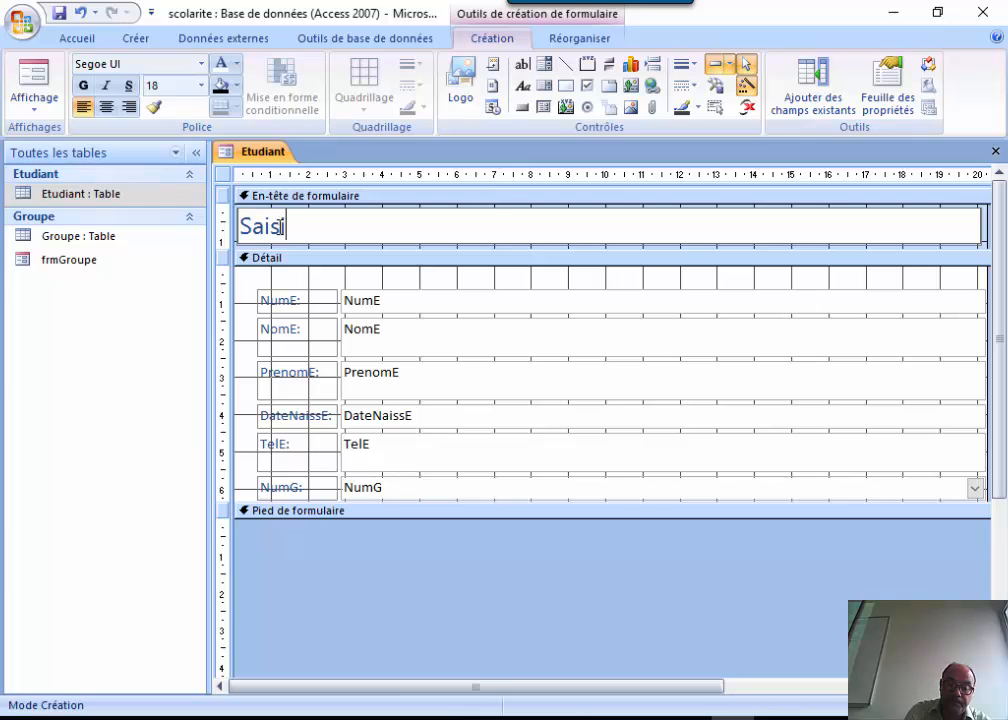
{"action": "type", "text": "e des ét"}
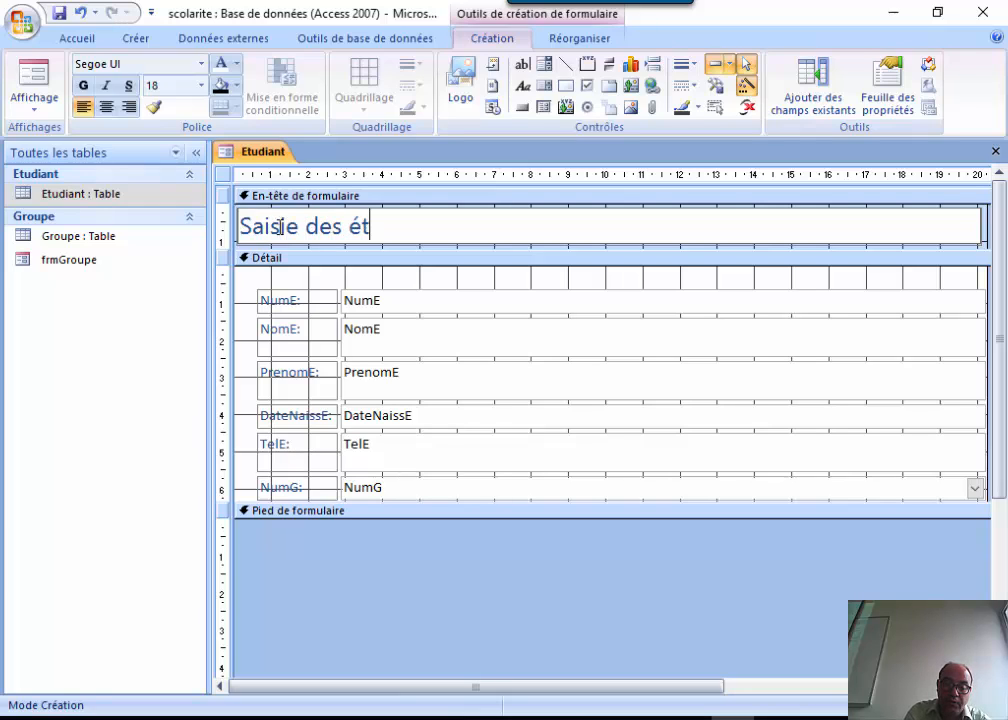
{"action": "type", "text": "udiants"}
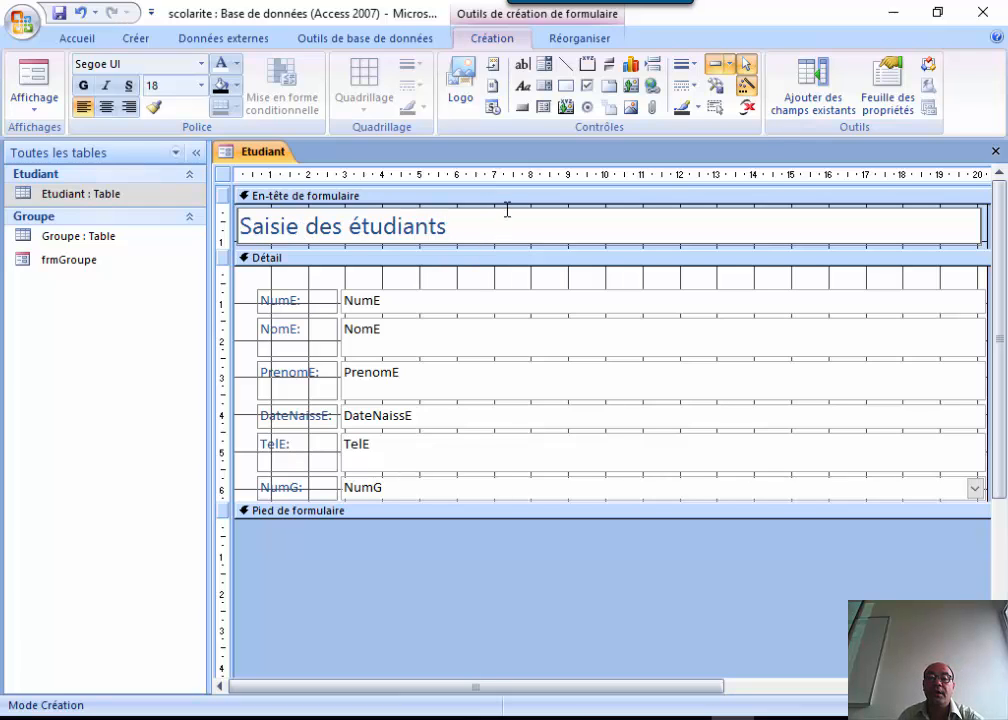
{"action": "left_click", "coordinate": [562, 387]}
{"action": "left_click", "coordinate": [494, 218]}
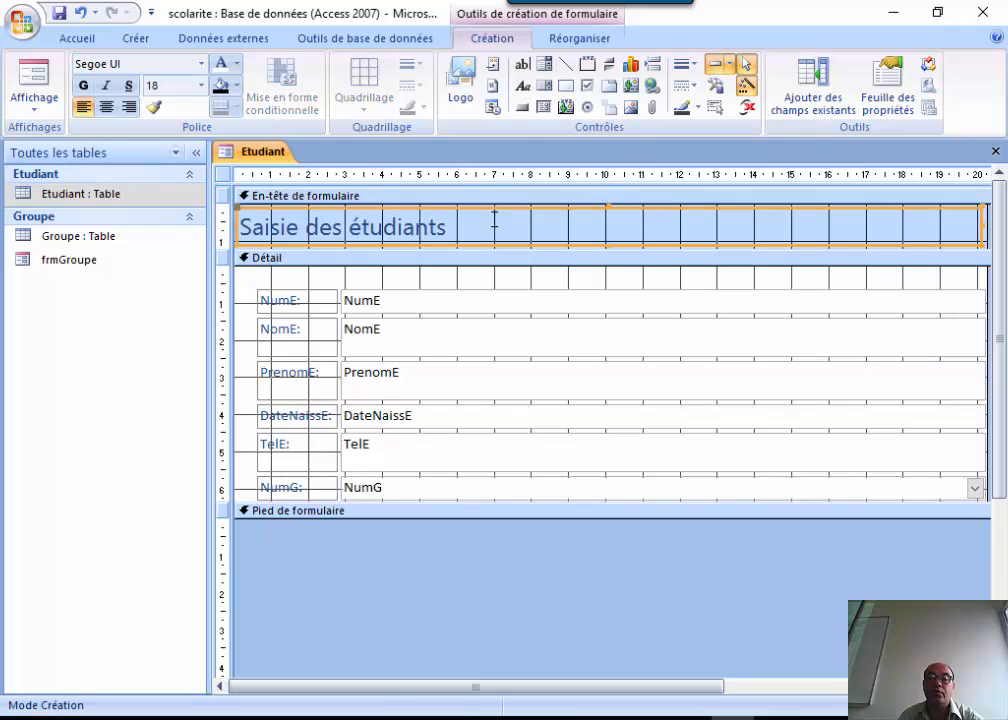
{"action": "left_click", "coordinate": [105, 107]}
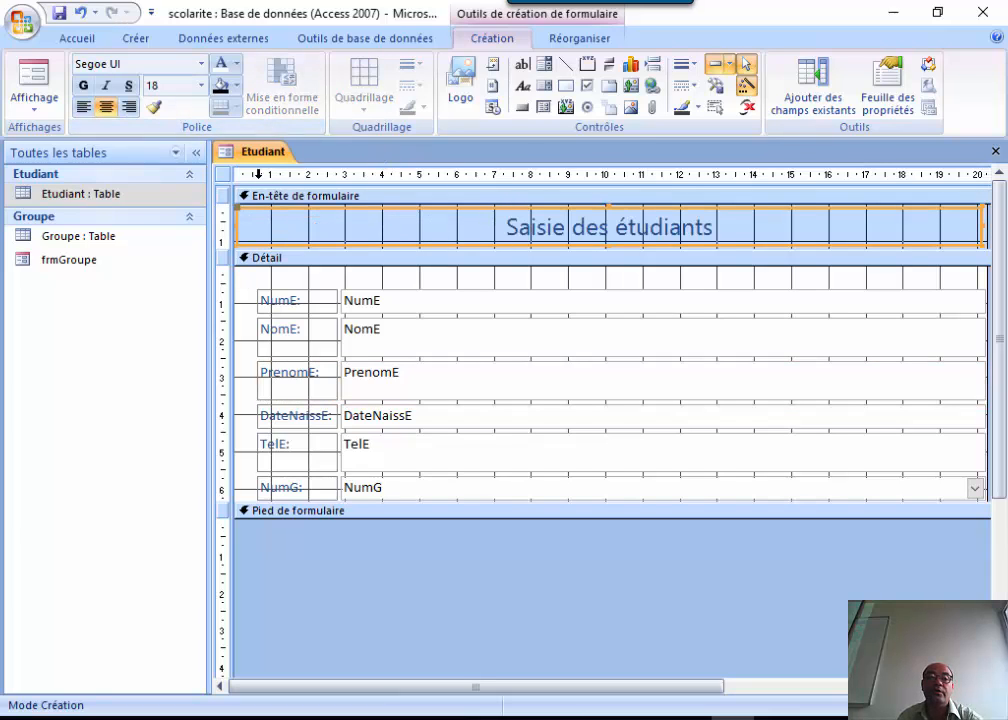
{"action": "left_click", "coordinate": [237, 63]}
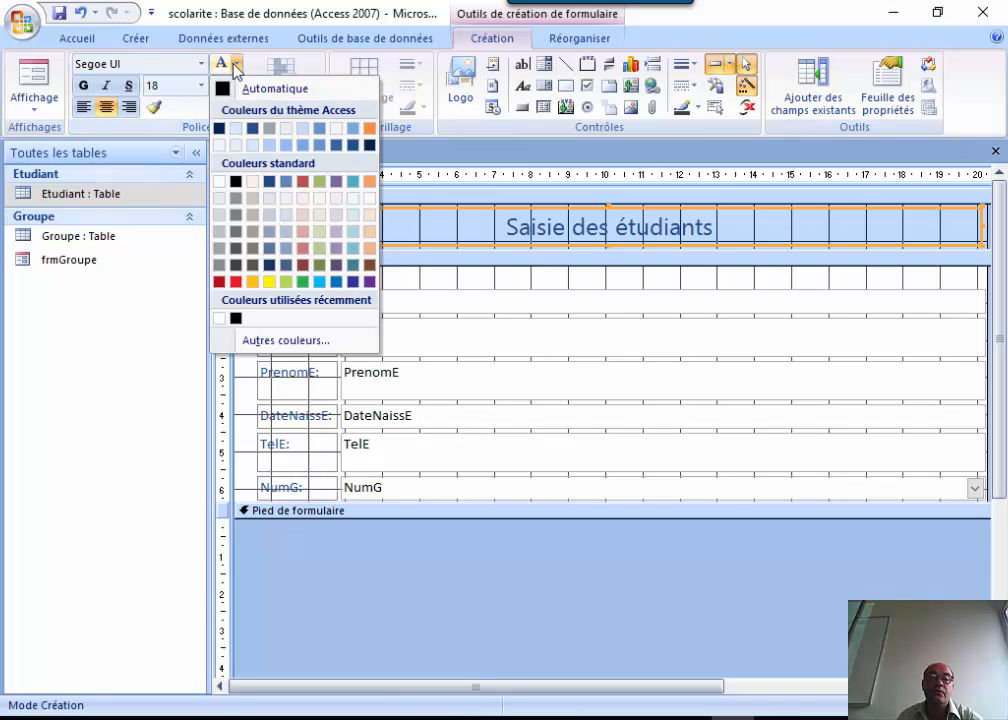
{"action": "left_click", "coordinate": [221, 183]}
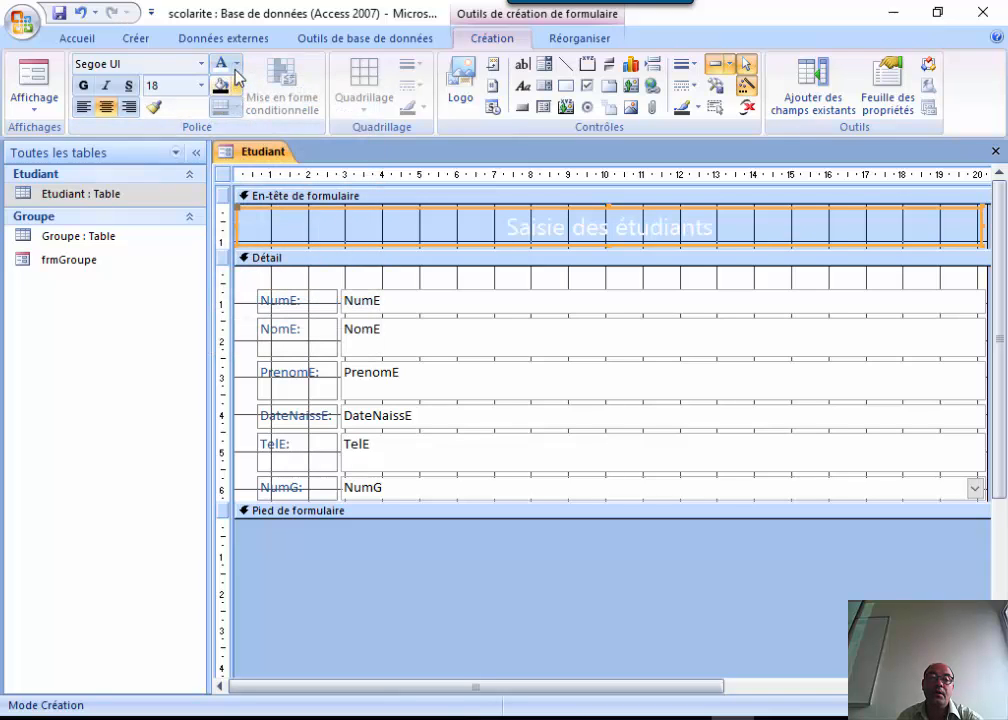
{"action": "left_click", "coordinate": [220, 85]}
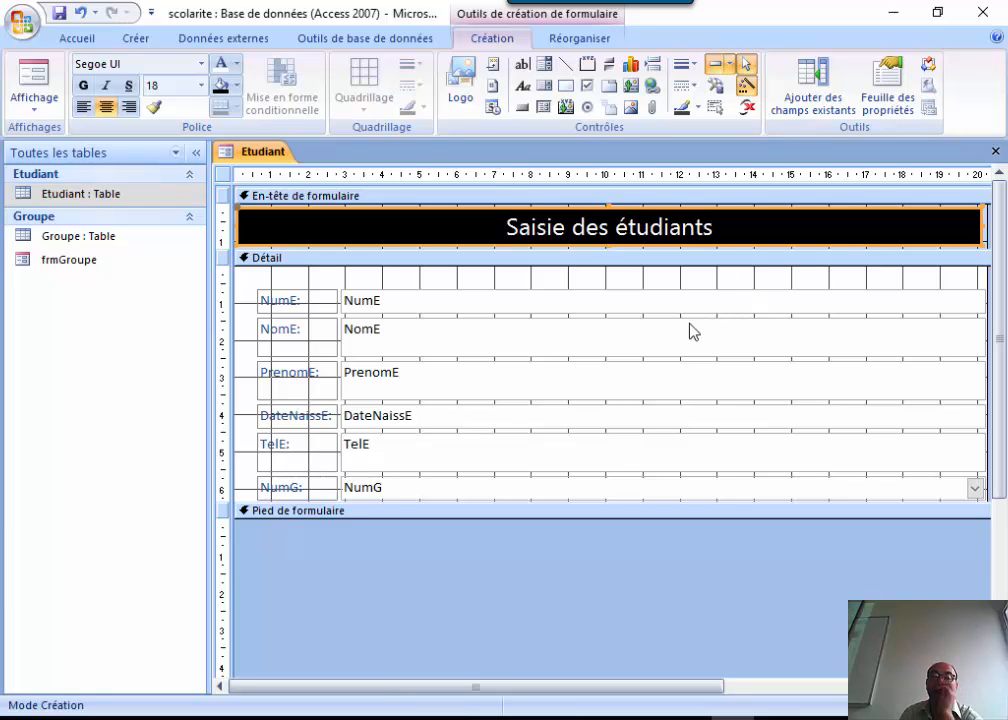
Edit the NumE, NomE, PrenomE, DateNaissE and TelE labels to Numéro, Nom, Prenom, DateNaiss and Tel:.
{"action": "left_click", "coordinate": [590, 299]}
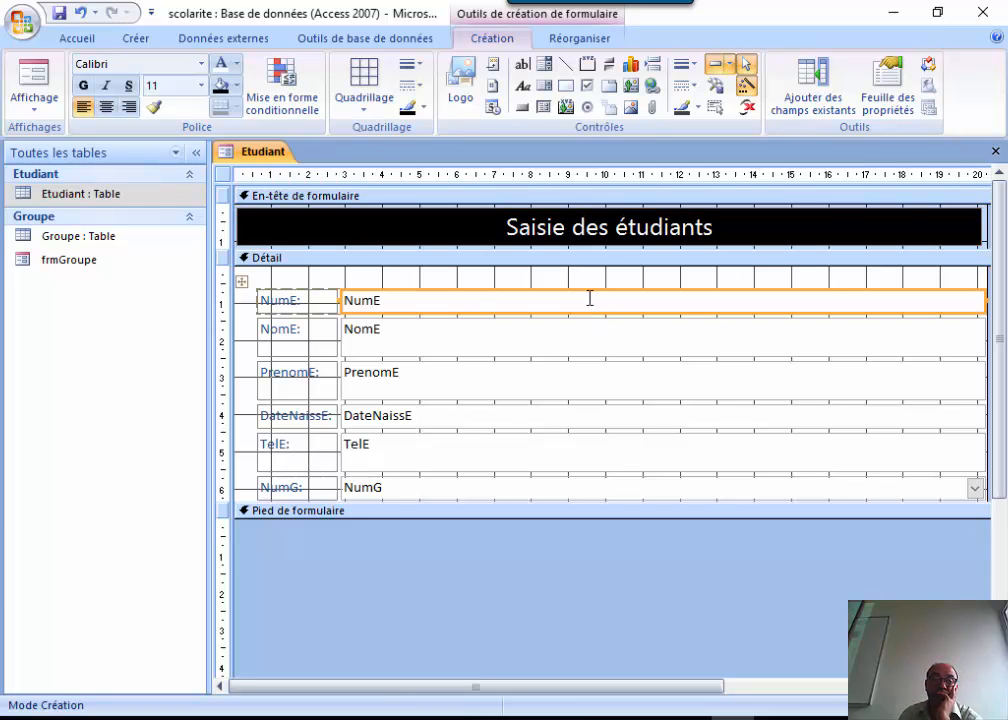
{"action": "left_click", "coordinate": [590, 286]}
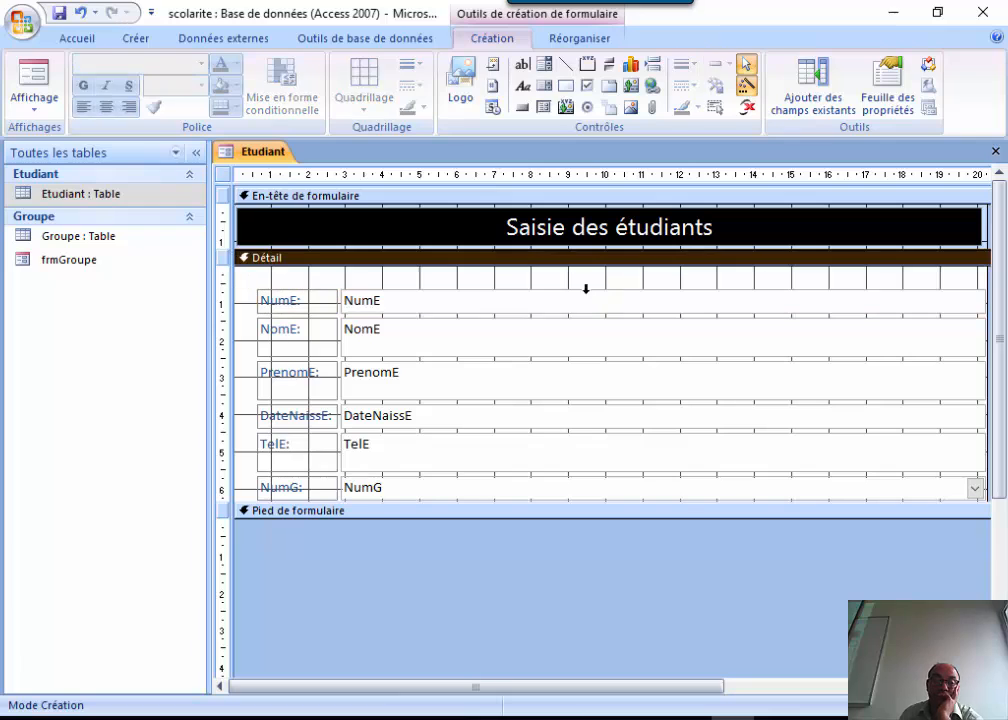
{"action": "left_click", "coordinate": [288, 299]}
{"action": "left_click", "coordinate": [290, 299]}
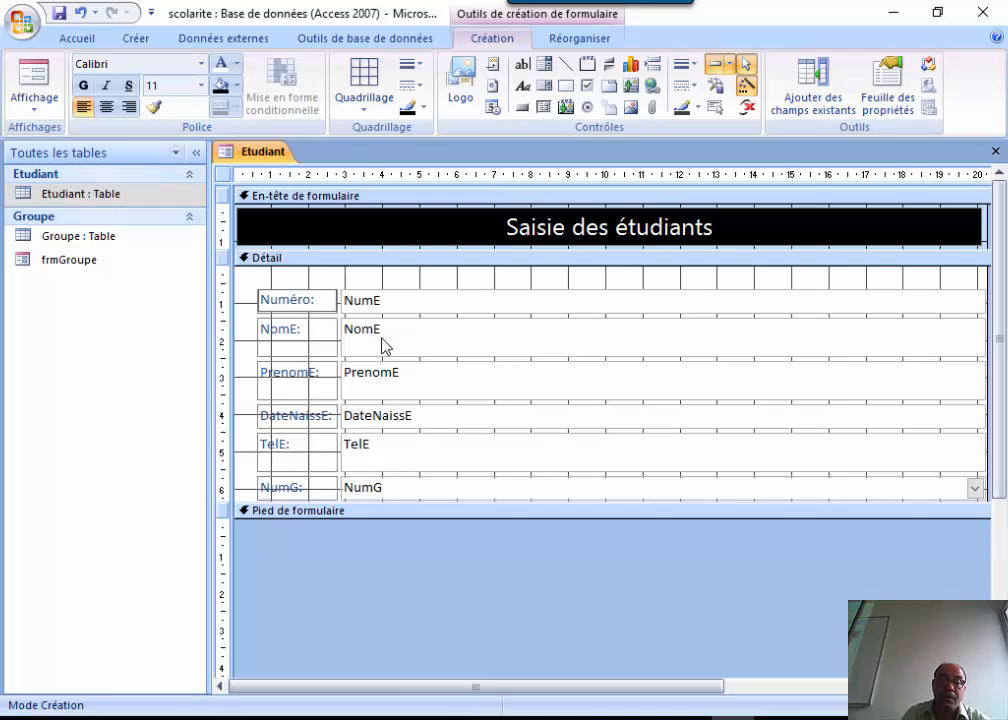
{"action": "left_click", "coordinate": [295, 329]}
{"action": "left_click", "coordinate": [299, 333]}
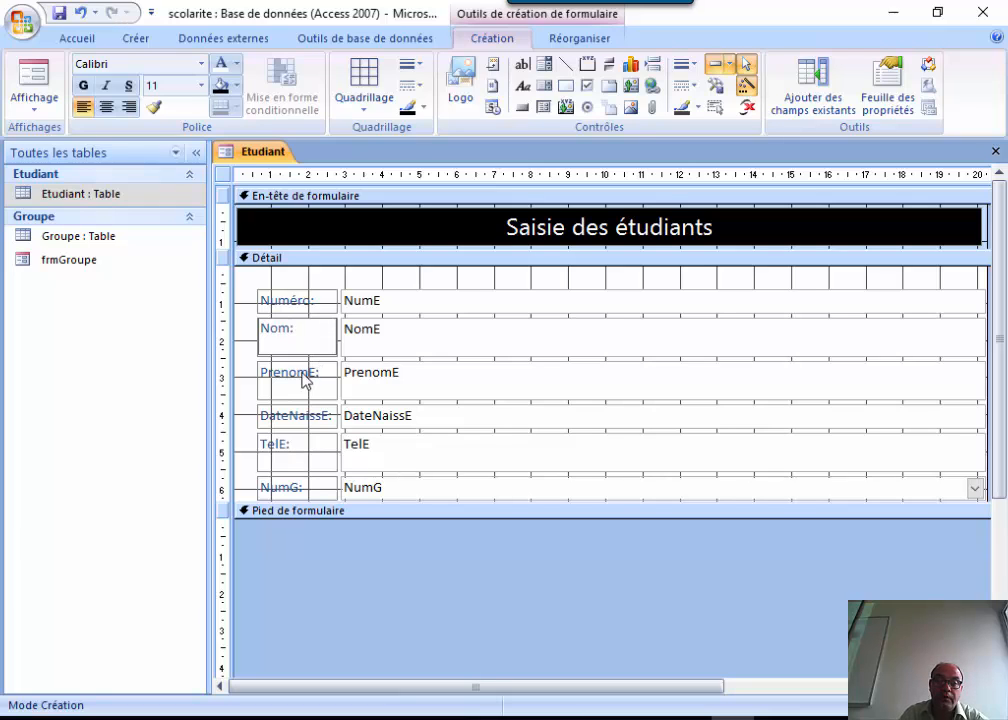
{"action": "left_click", "coordinate": [304, 380]}
{"action": "left_click", "coordinate": [305, 380]}
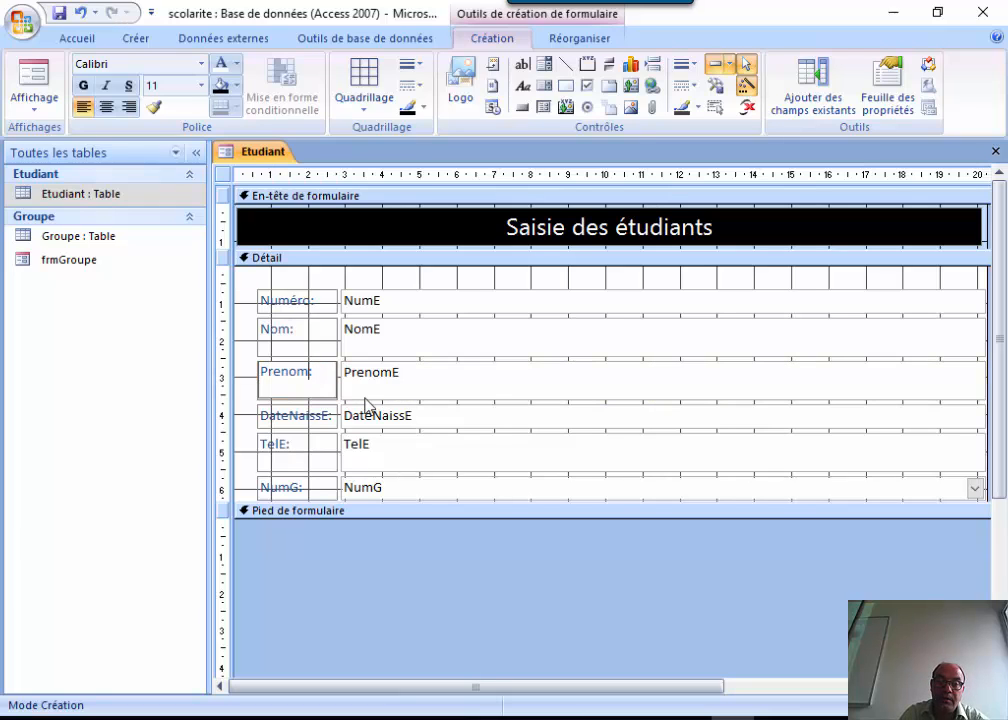
{"action": "left_click", "coordinate": [322, 418]}
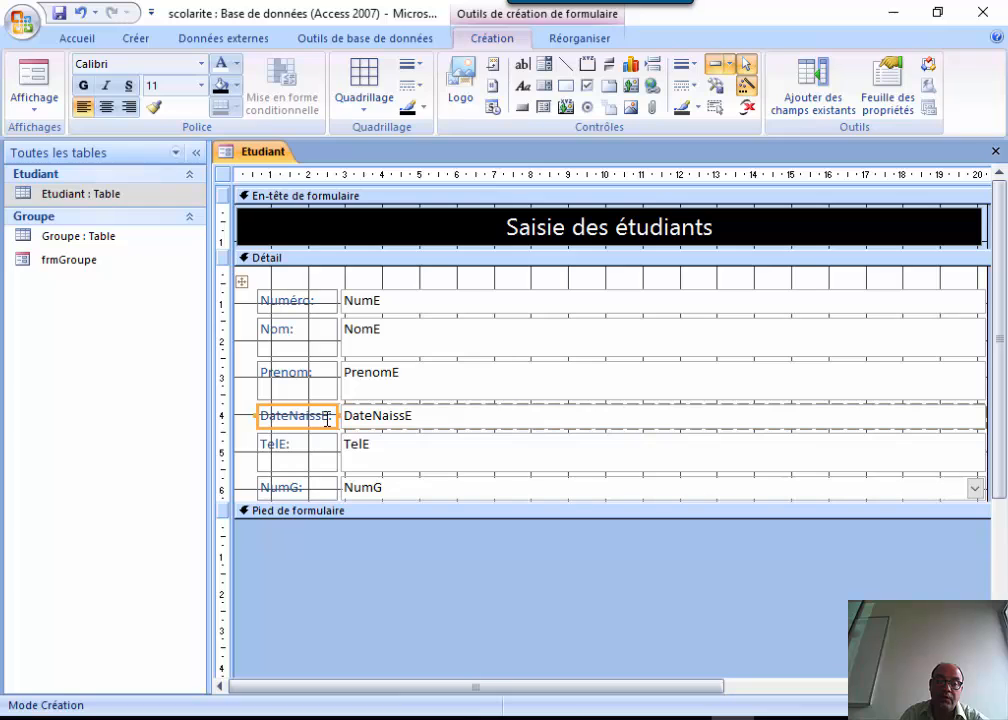
{"action": "left_click", "coordinate": [327, 419]}
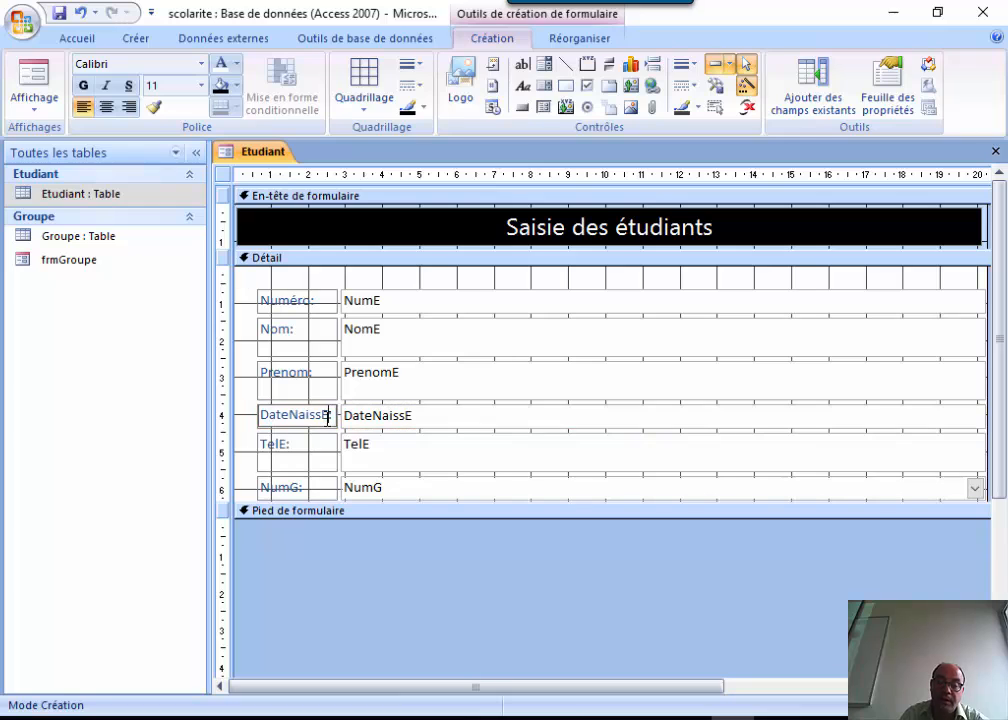
{"action": "left_click", "coordinate": [281, 448]}
{"action": "left_click", "coordinate": [287, 446]}
{"action": "type", "text": ":"}
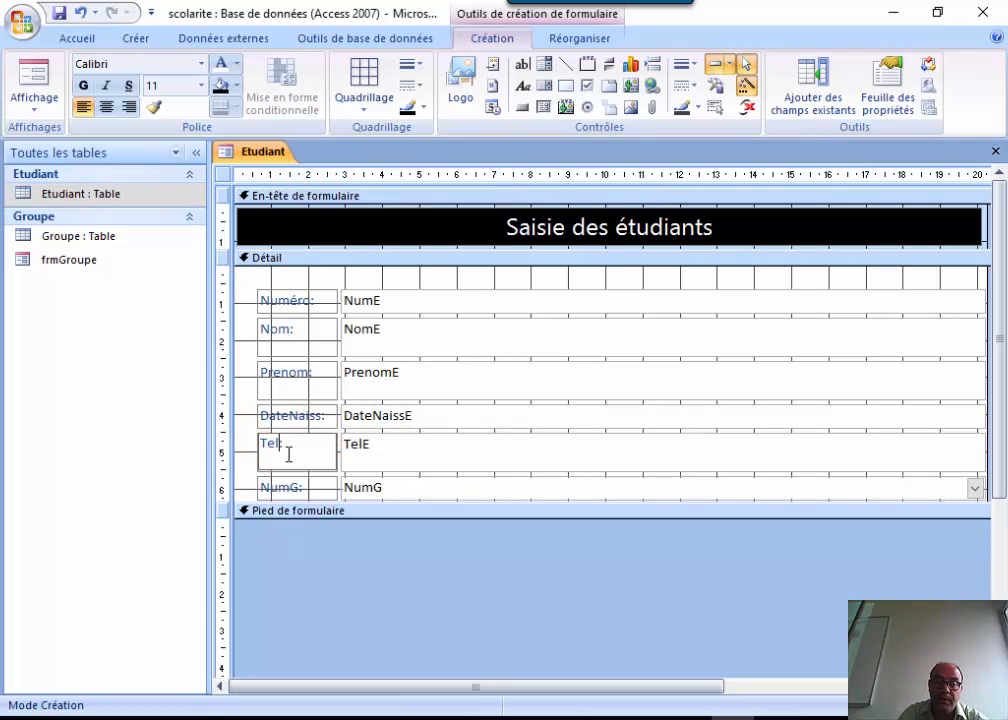
Rename the NumG label to Groupe:, check it in Form view, then return to Design view.
{"action": "left_click", "coordinate": [300, 489]}
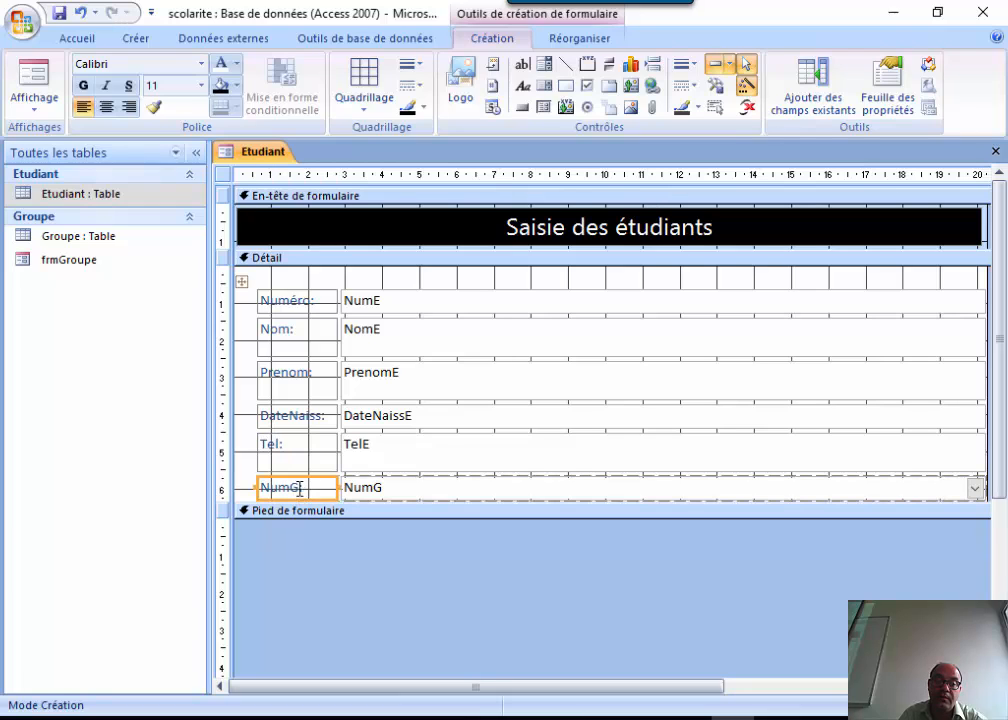
{"action": "double_click", "coordinate": [298, 489]}
{"action": "triple_click", "coordinate": [261, 487]}
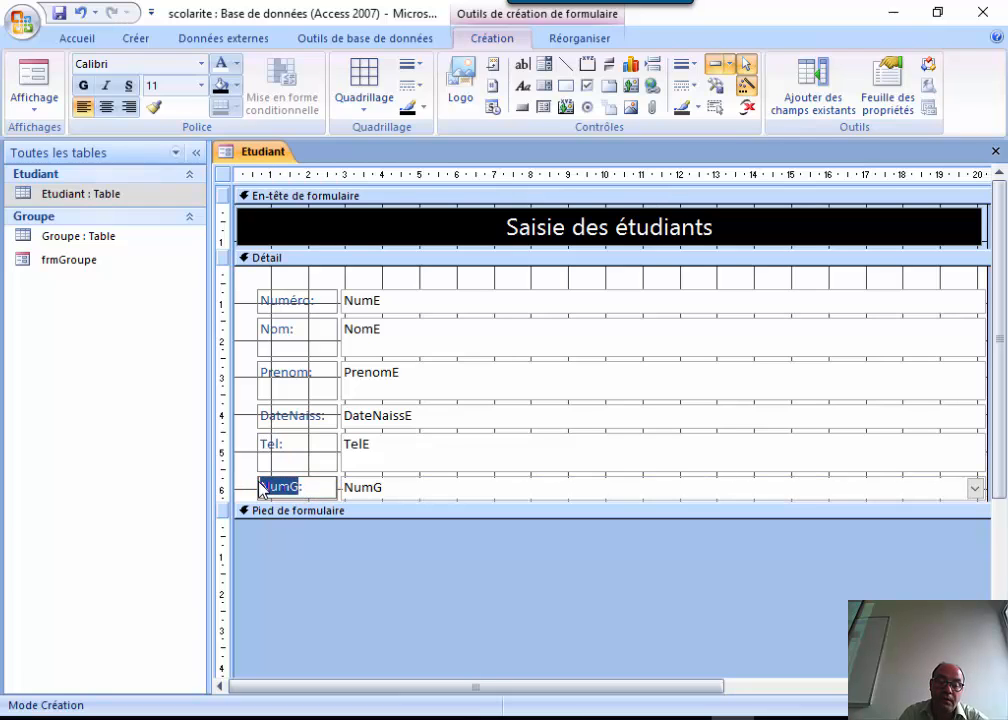
{"action": "key", "text": "Delete"}
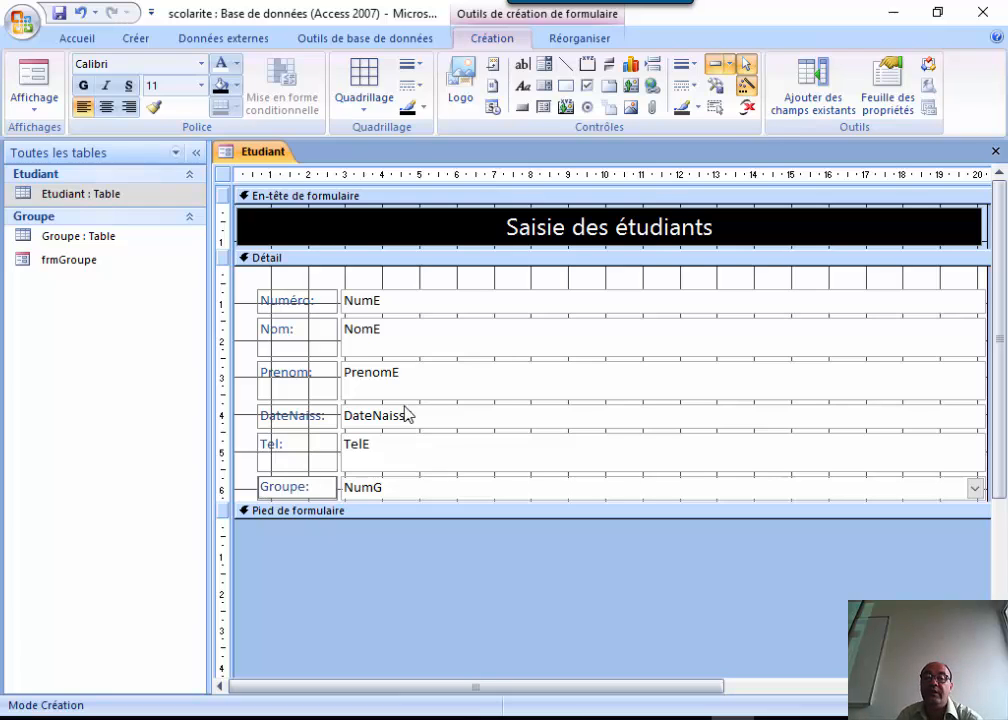
{"action": "left_click", "coordinate": [508, 279]}
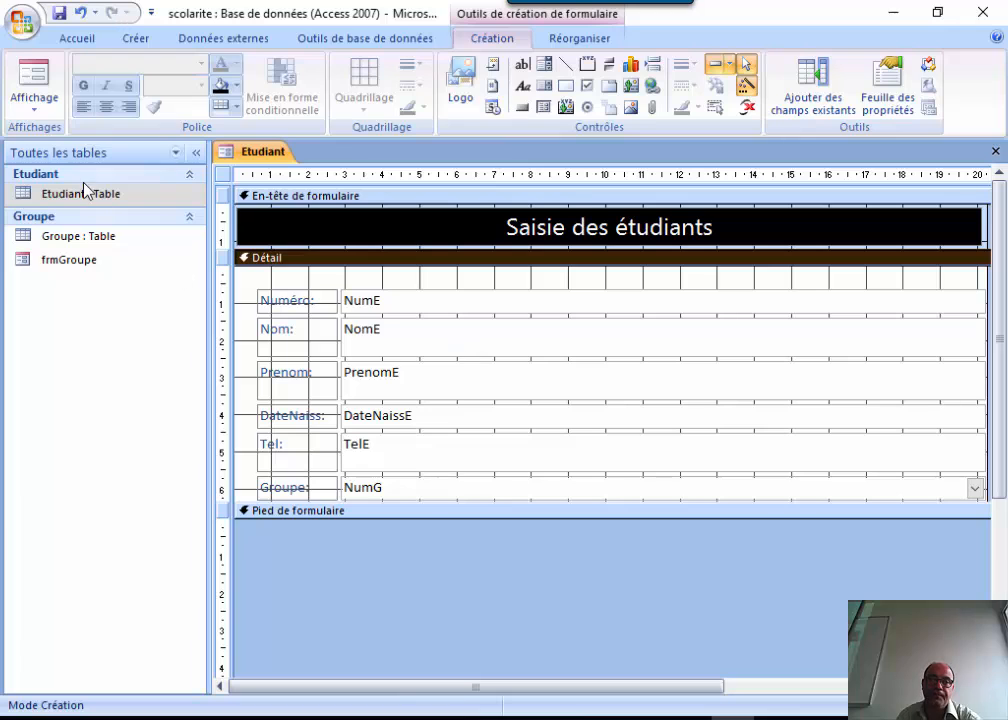
{"action": "left_click", "coordinate": [34, 80]}
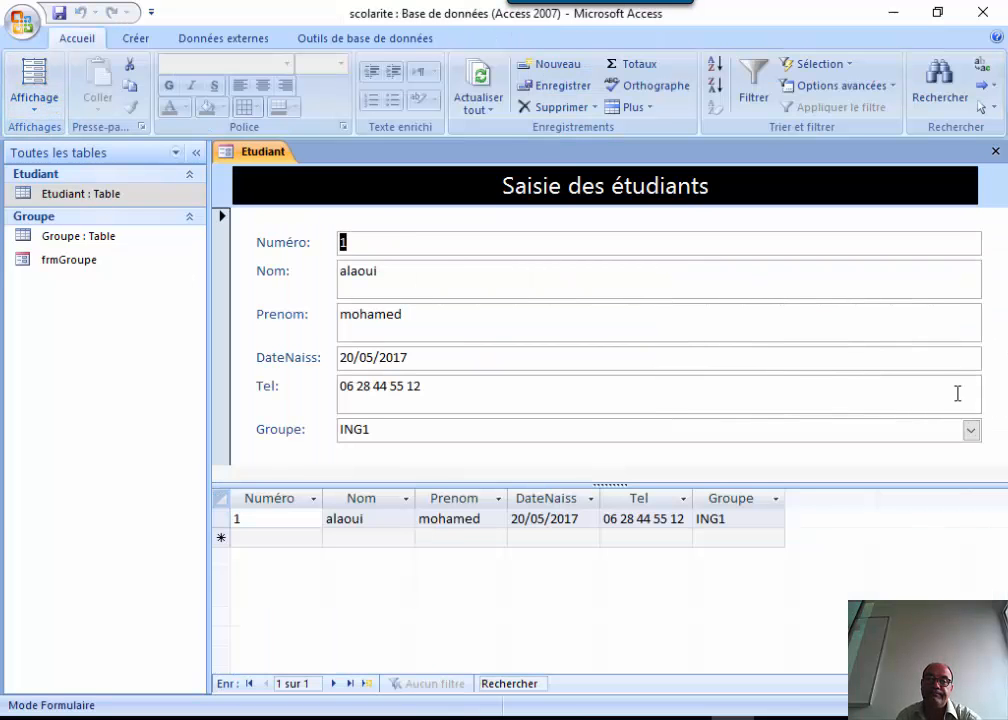
{"action": "left_click", "coordinate": [34, 102]}
{"action": "left_click", "coordinate": [55, 233]}
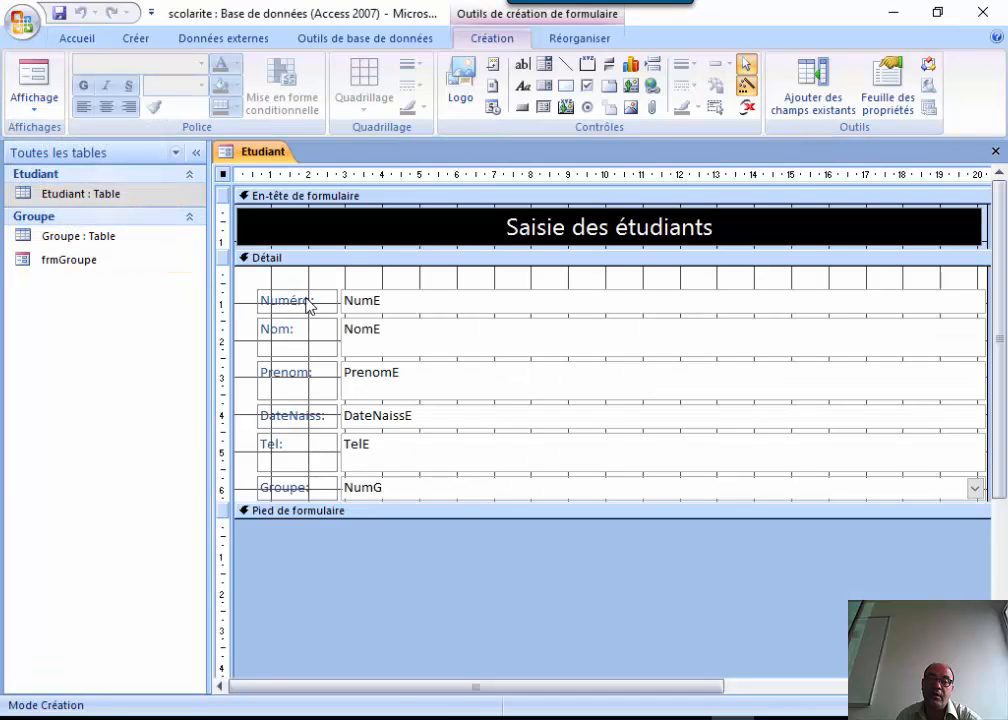
{"action": "left_click", "coordinate": [303, 302]}
Make the six Etudiant field labels right-aligned, bold and italic, then preview the form in Form view.
{"action": "left_click", "coordinate": [302, 340], "text": "shift"}
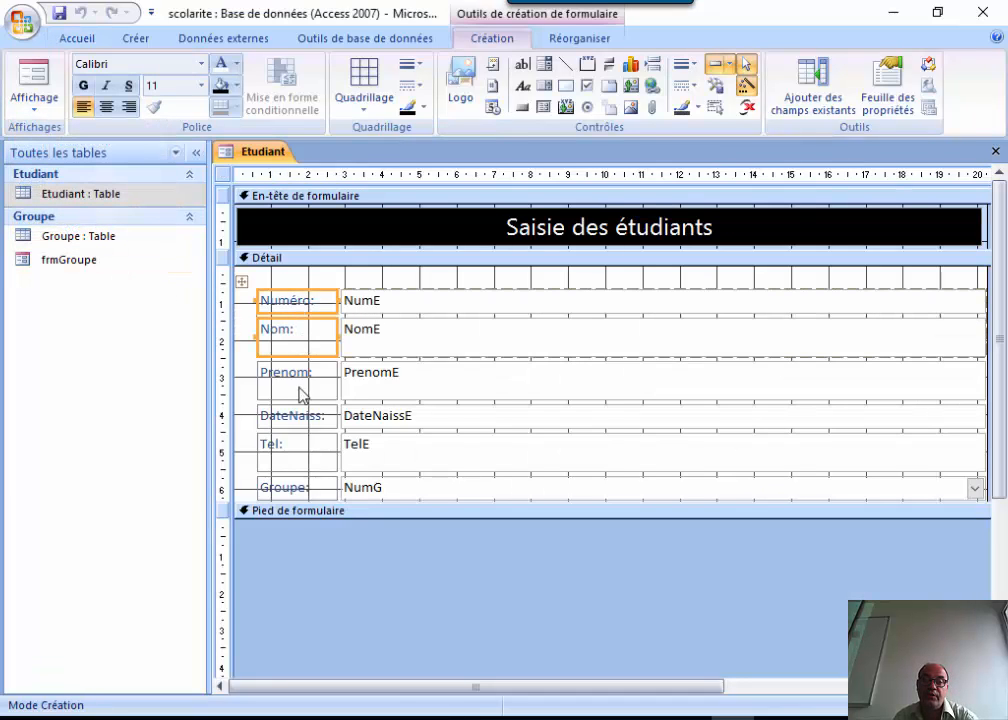
{"action": "left_click", "coordinate": [301, 388], "text": "shift"}
{"action": "left_click", "coordinate": [307, 422], "text": "shift"}
{"action": "left_click", "coordinate": [300, 456], "text": "shift"}
{"action": "left_click", "coordinate": [298, 486], "text": "shift"}
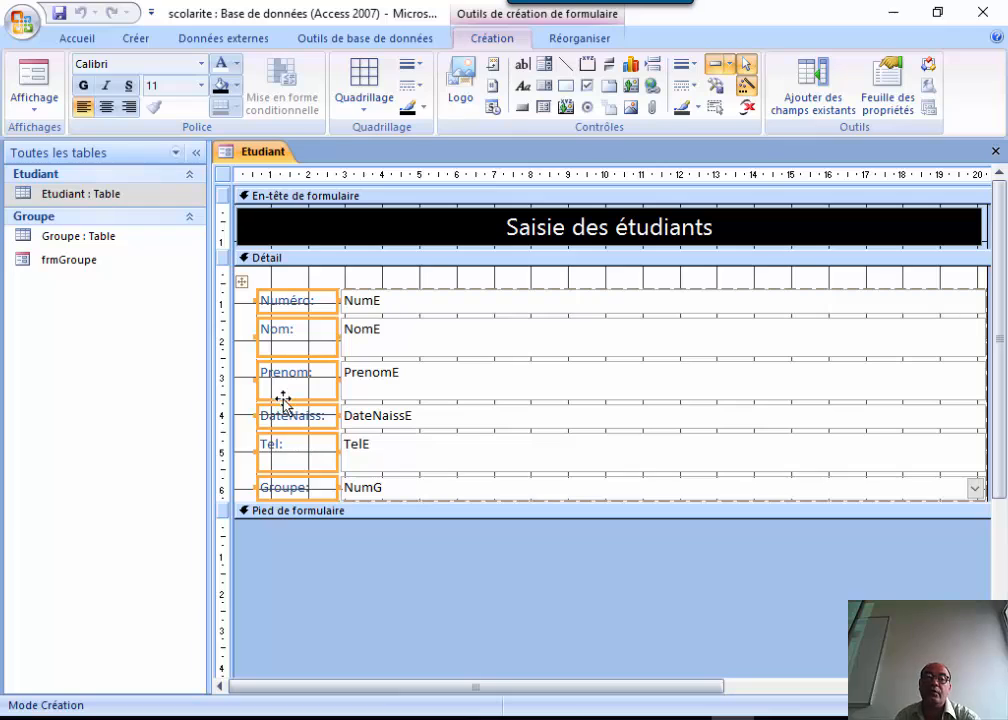
{"action": "left_click", "coordinate": [130, 108]}
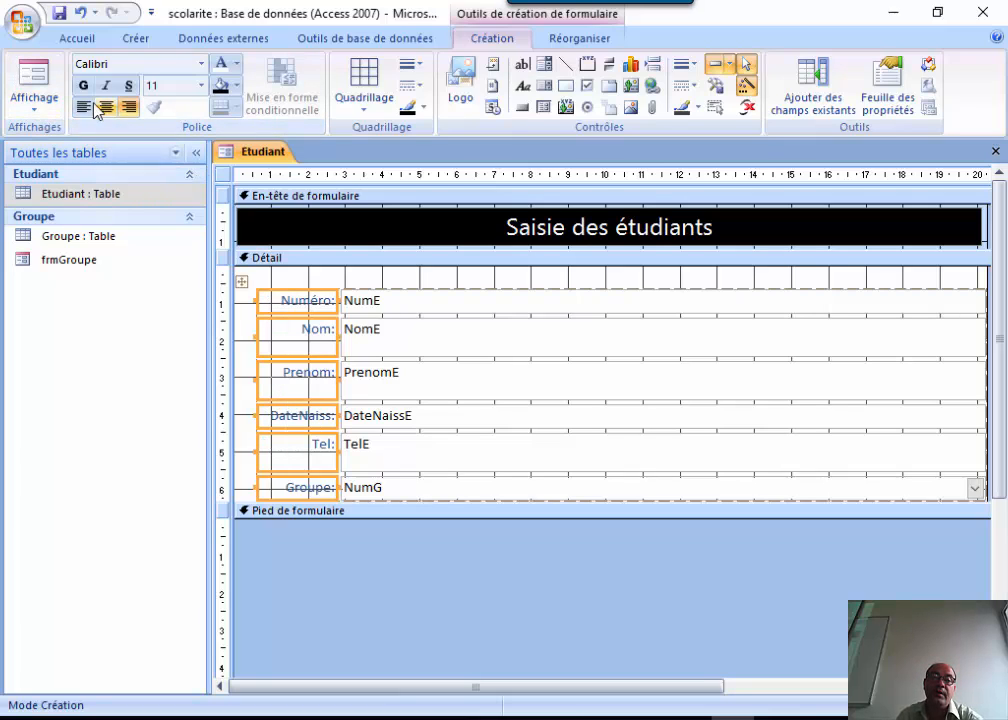
{"action": "left_click", "coordinate": [83, 85]}
{"action": "left_click", "coordinate": [105, 85]}
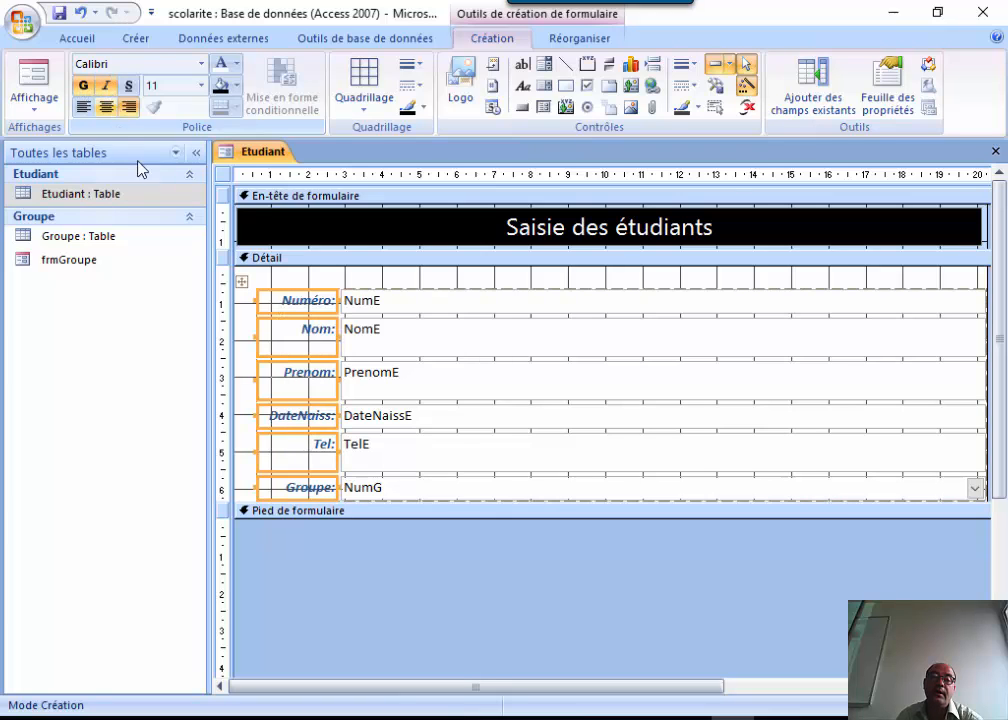
{"action": "left_click", "coordinate": [40, 82]}
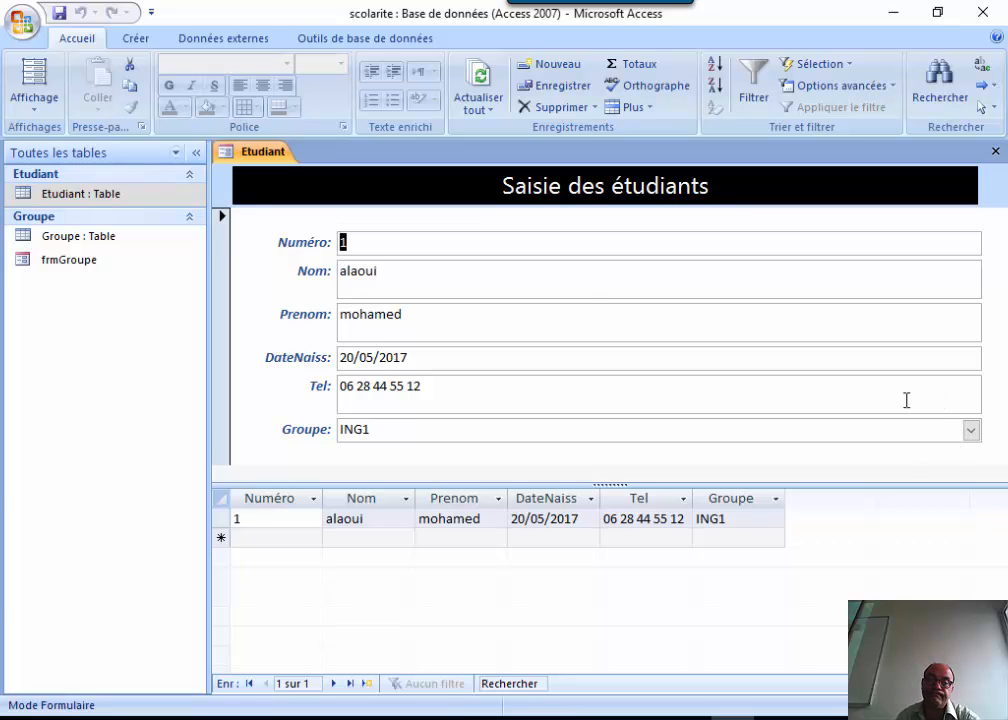
{"action": "left_click", "coordinate": [44, 104]}
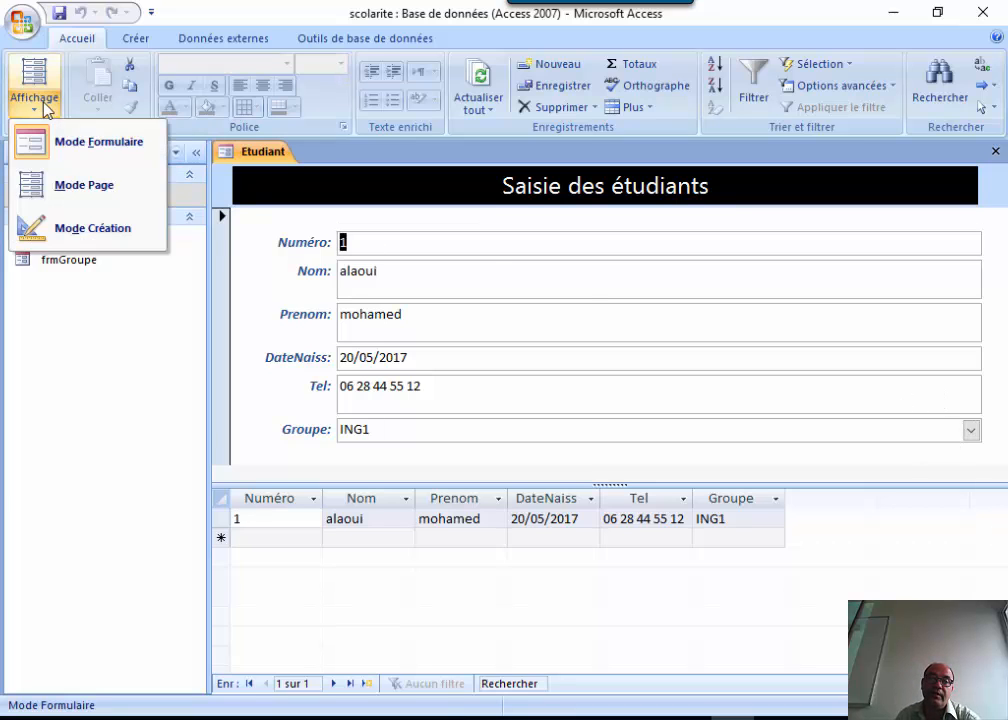
Narrow the NumE and other field boxes to half width, and enlarge the form area above the datasheet.
{"action": "left_click", "coordinate": [83, 229]}
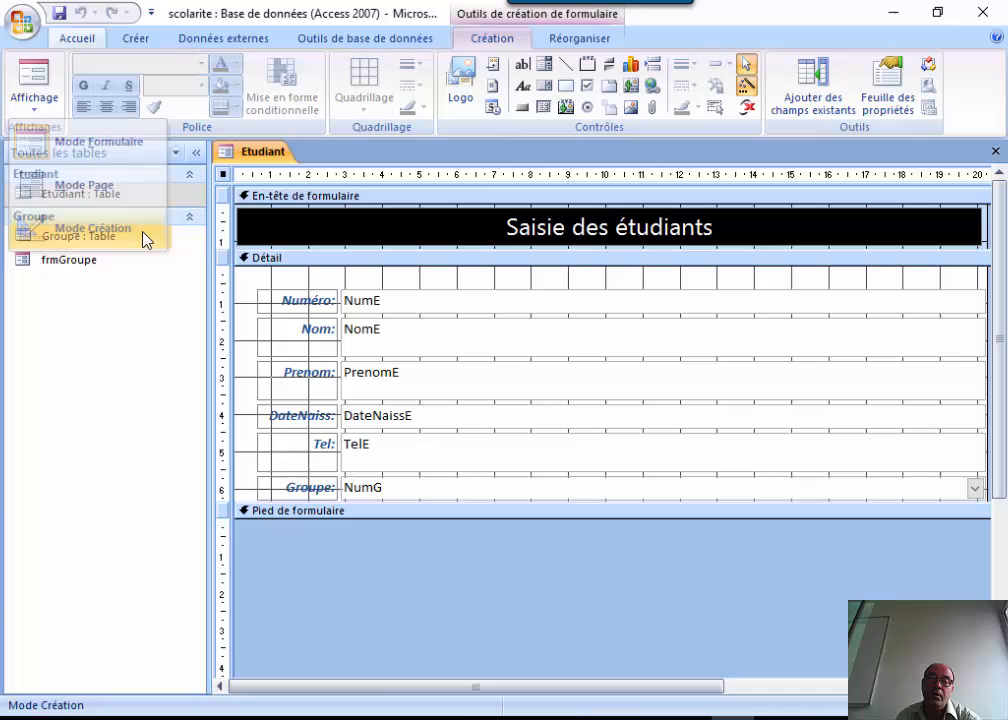
{"action": "left_click", "coordinate": [974, 301]}
{"action": "left_click_drag", "start_coordinate": [984, 300], "coordinate": [647, 299]}
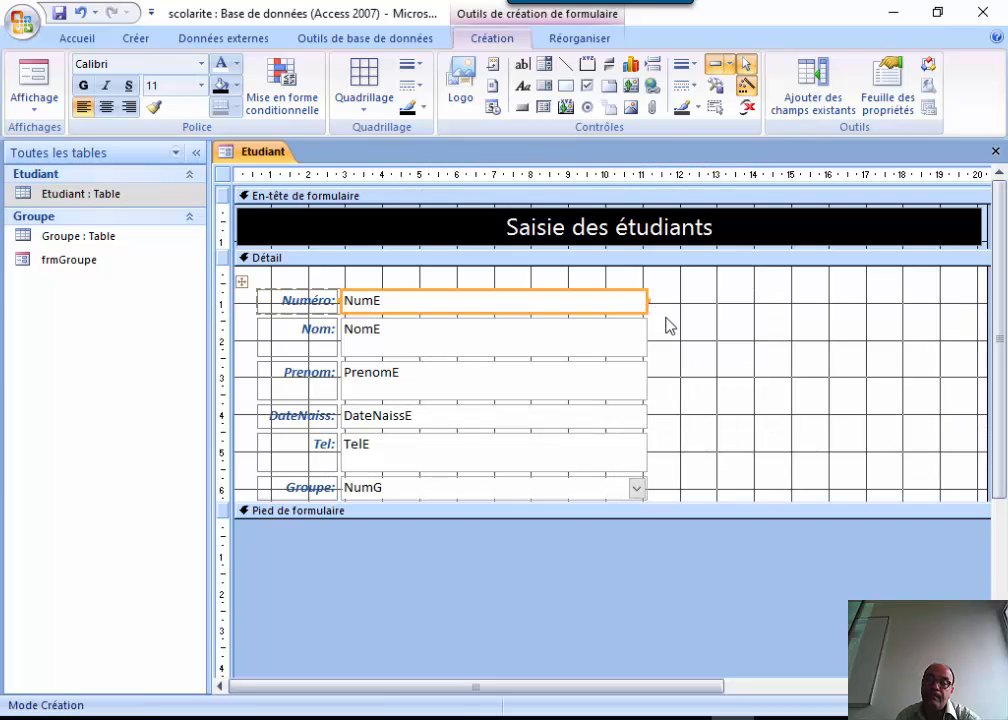
{"action": "left_click", "coordinate": [35, 100]}
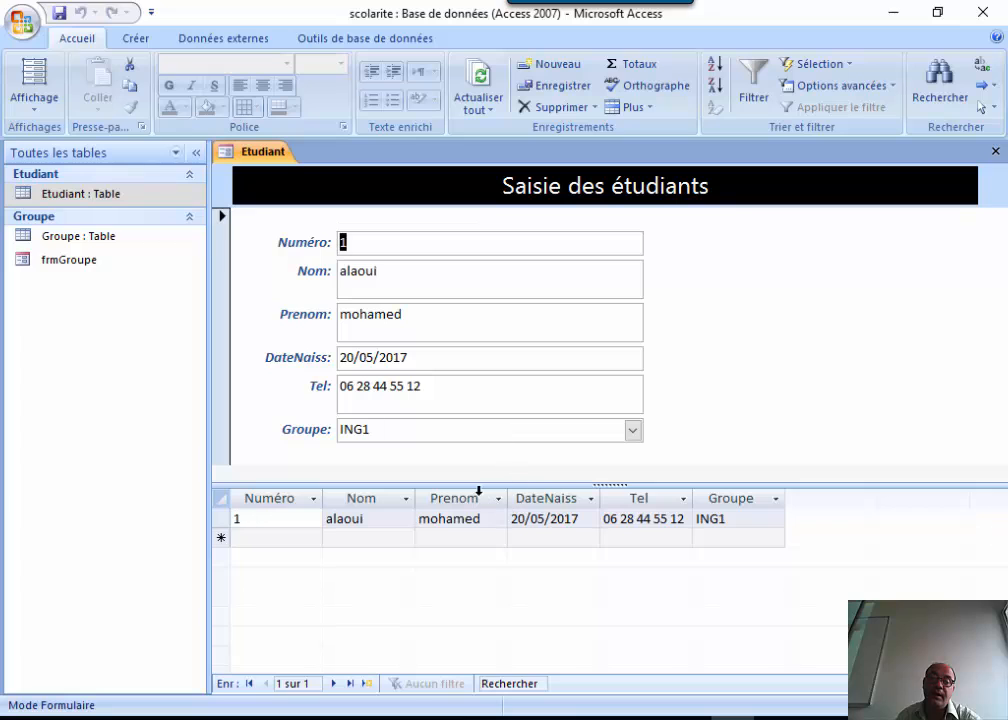
{"action": "left_click_drag", "start_coordinate": [459, 488], "coordinate": [461, 563]}
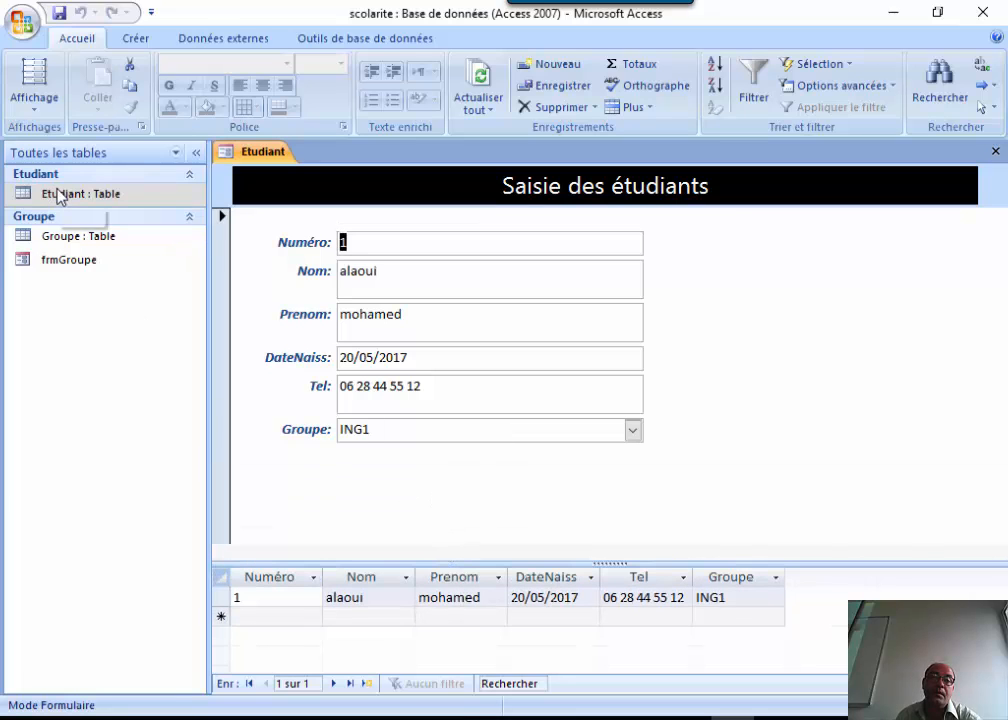
Return the Etudiant form to Design view with the control wizards switched on.
{"action": "left_click", "coordinate": [24, 92]}
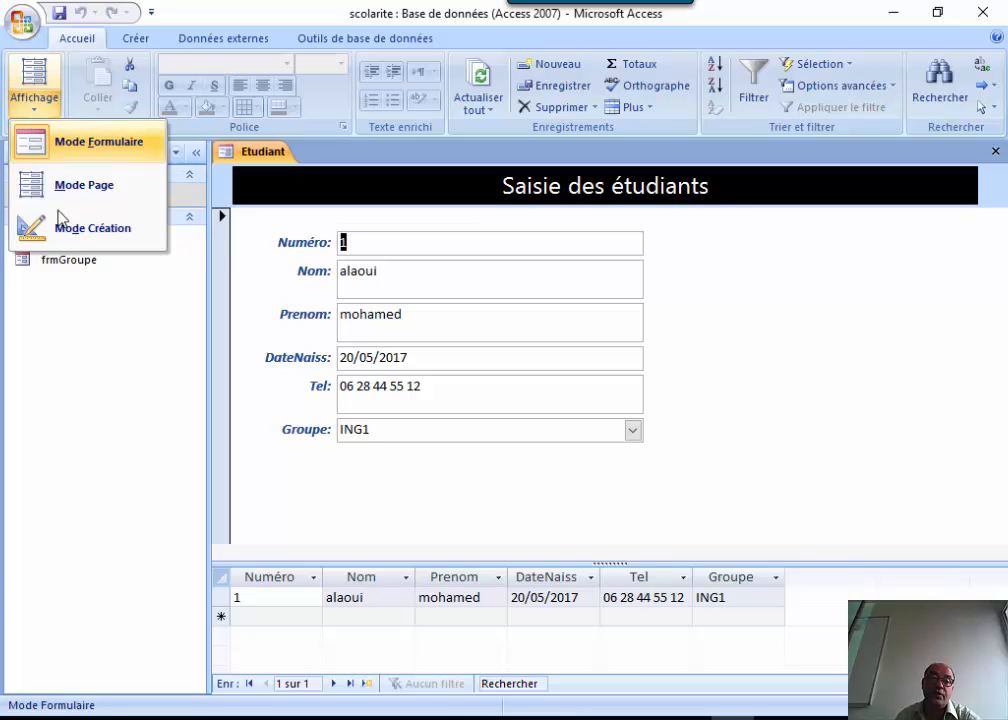
{"action": "left_click", "coordinate": [62, 230]}
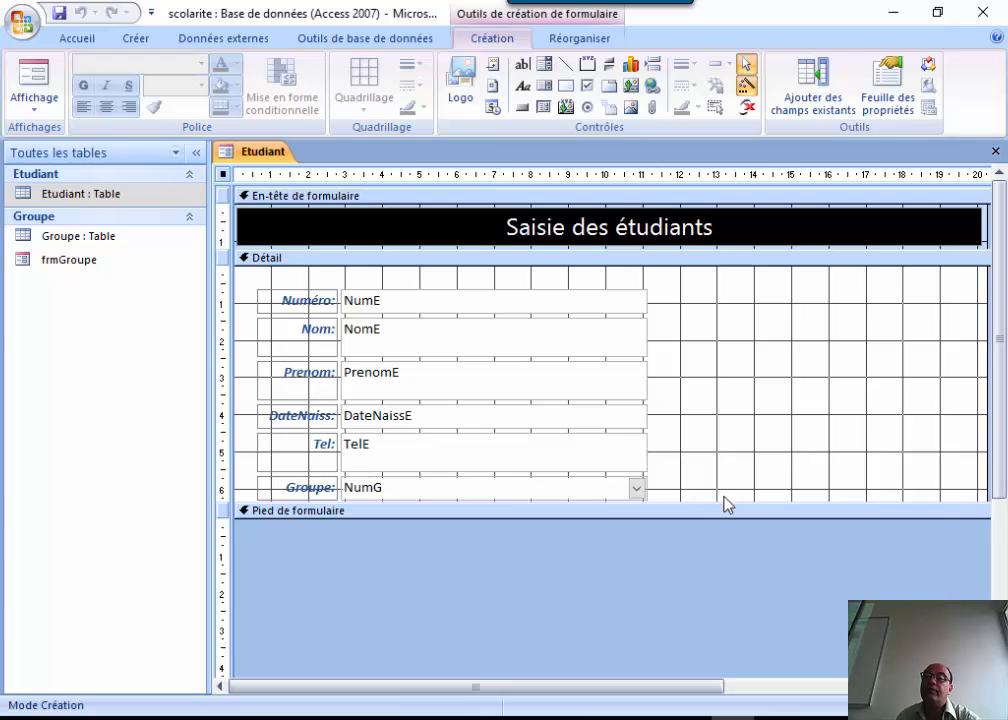
{"action": "left_click", "coordinate": [34, 68]}
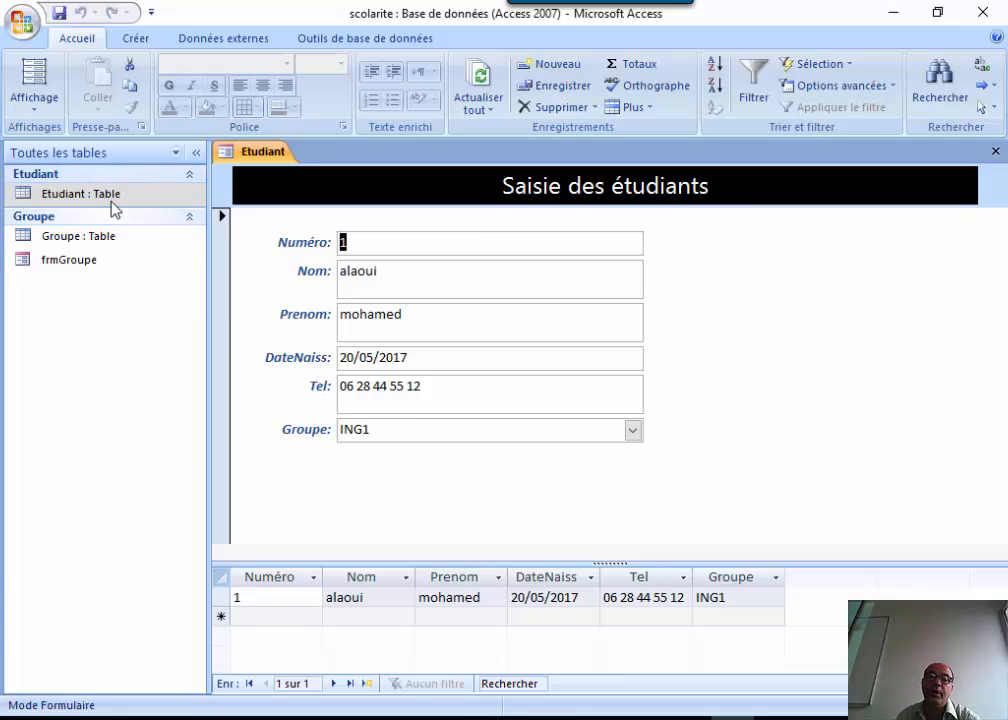
{"action": "left_click", "coordinate": [72, 263]}
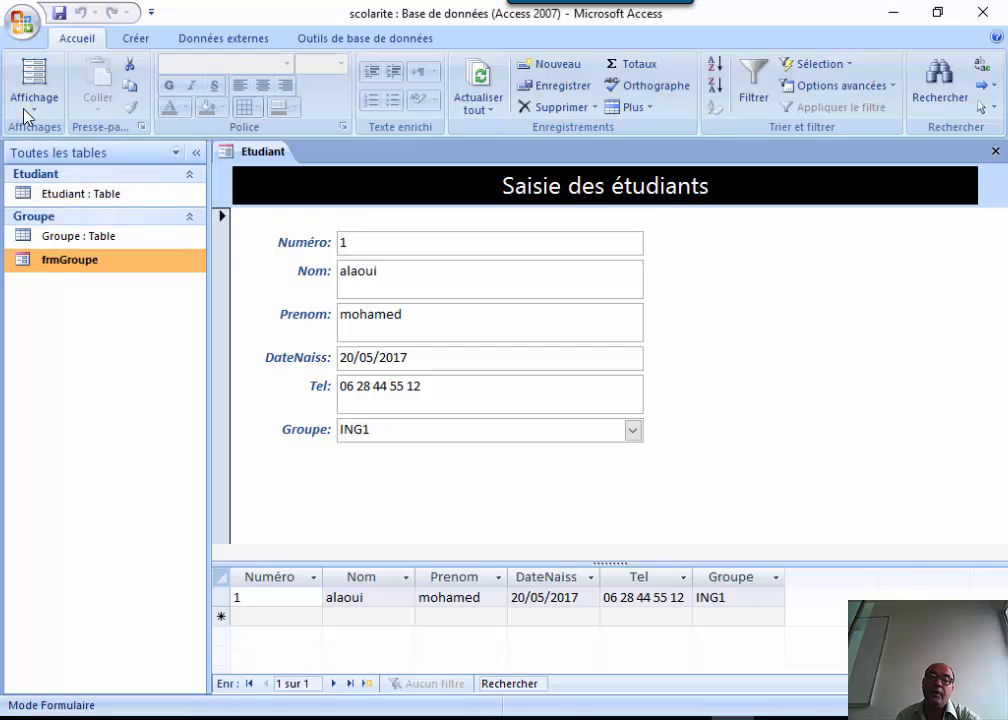
{"action": "left_click", "coordinate": [27, 106]}
{"action": "left_click", "coordinate": [73, 244]}
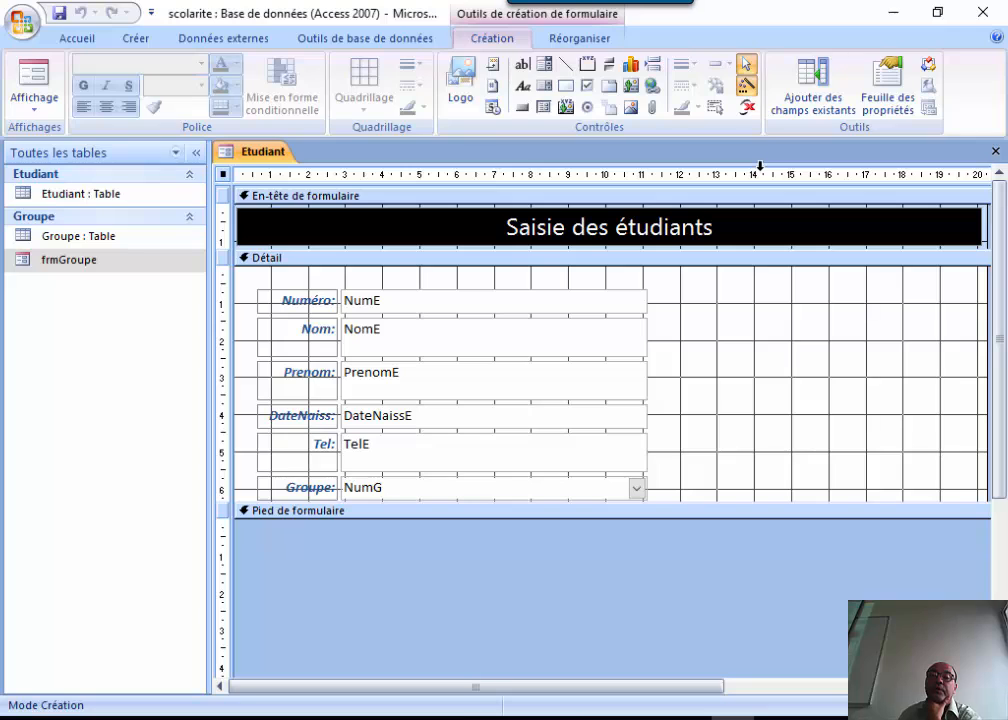
{"action": "left_click", "coordinate": [746, 85]}
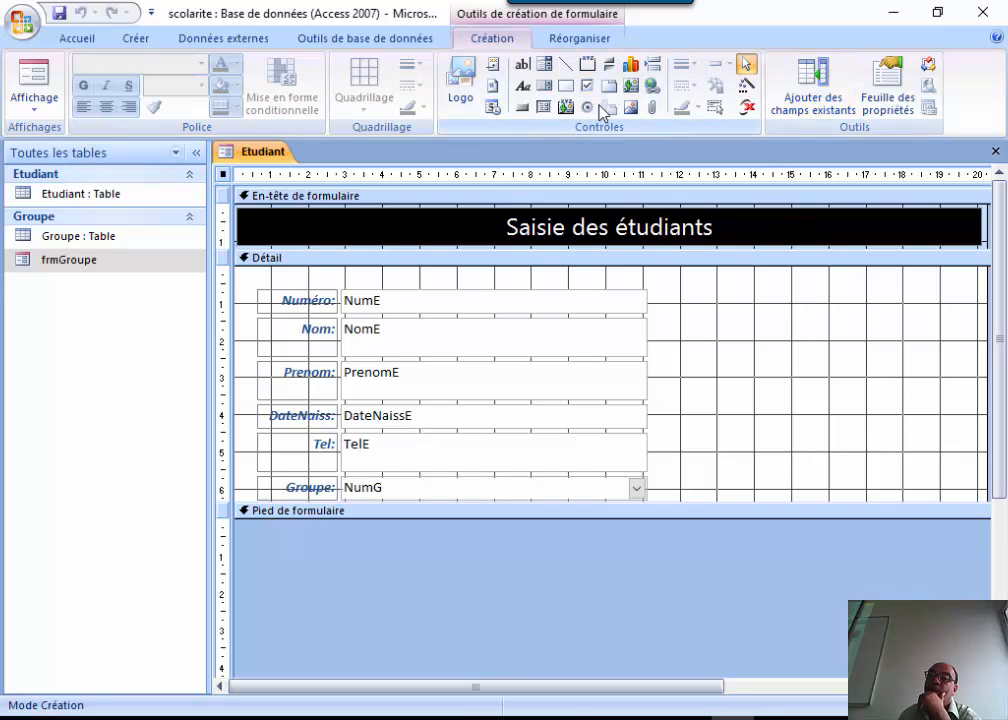
{"action": "left_click", "coordinate": [747, 87]}
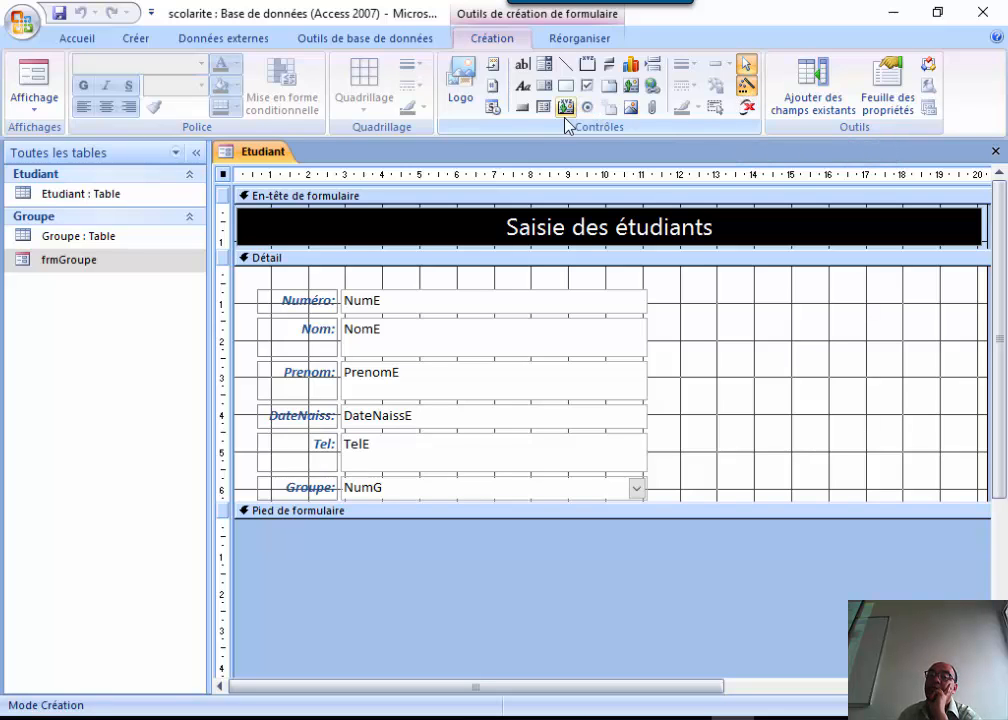
Draw a command button right of the fields and choose the Enregistrement suivant action.
{"action": "left_click", "coordinate": [523, 110]}
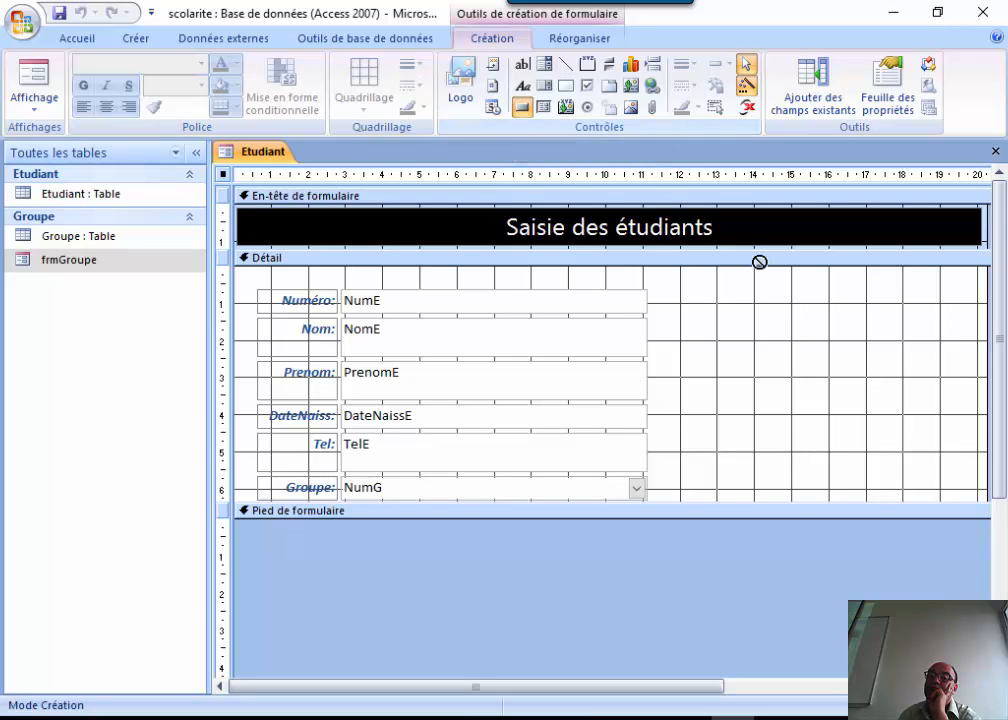
{"action": "left_click", "coordinate": [738, 293]}
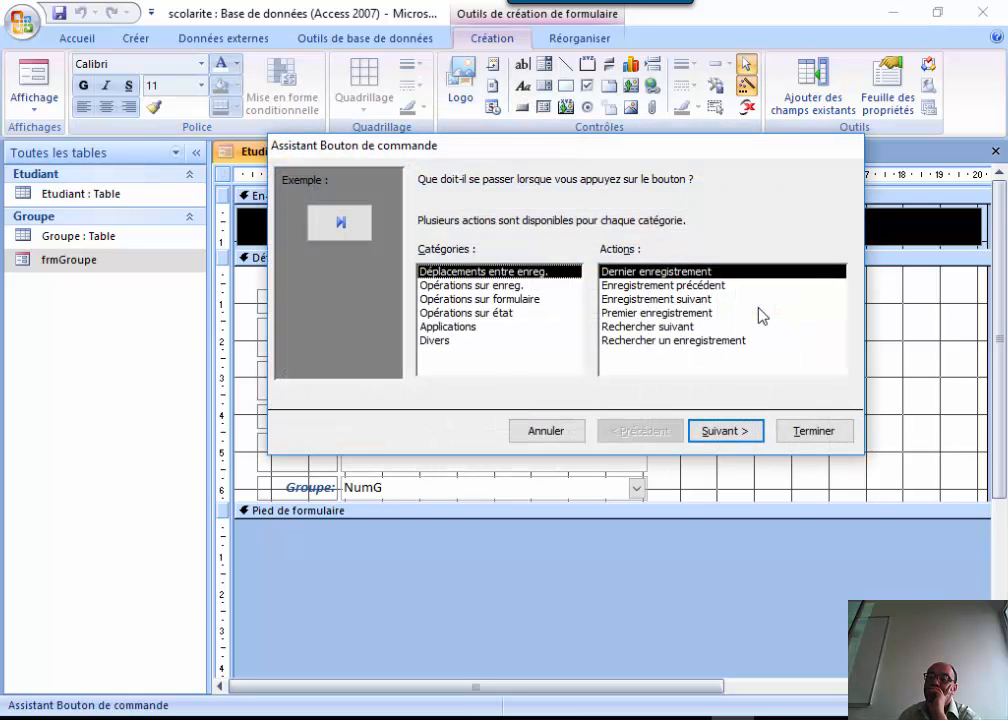
{"action": "left_click_drag", "start_coordinate": [678, 162], "coordinate": [581, 494]}
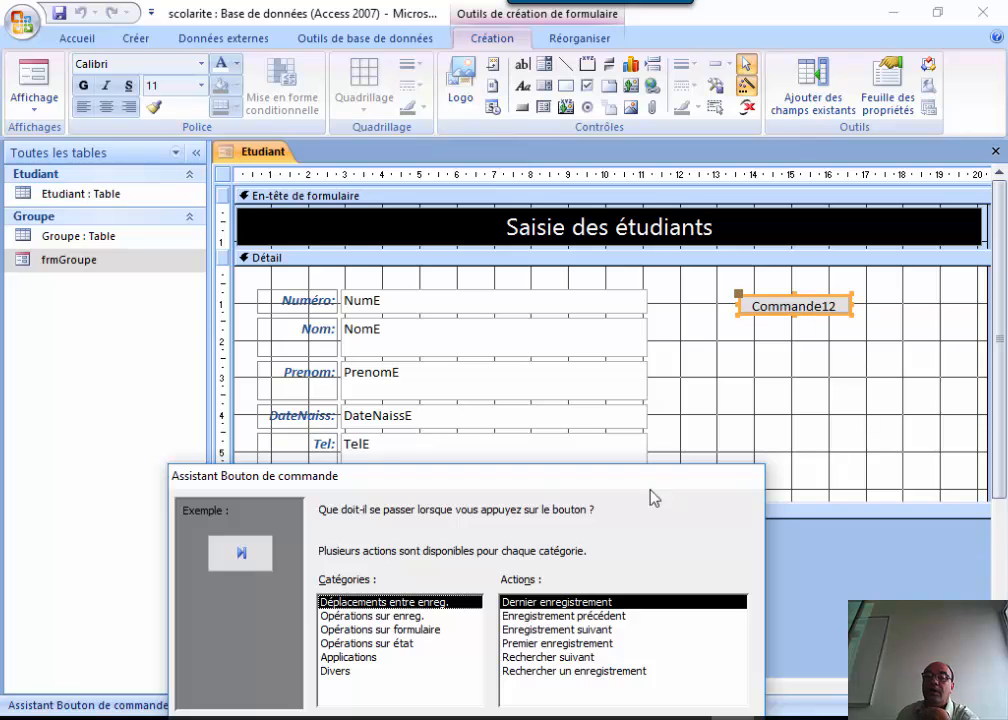
{"action": "left_click_drag", "start_coordinate": [606, 481], "coordinate": [565, 137]}
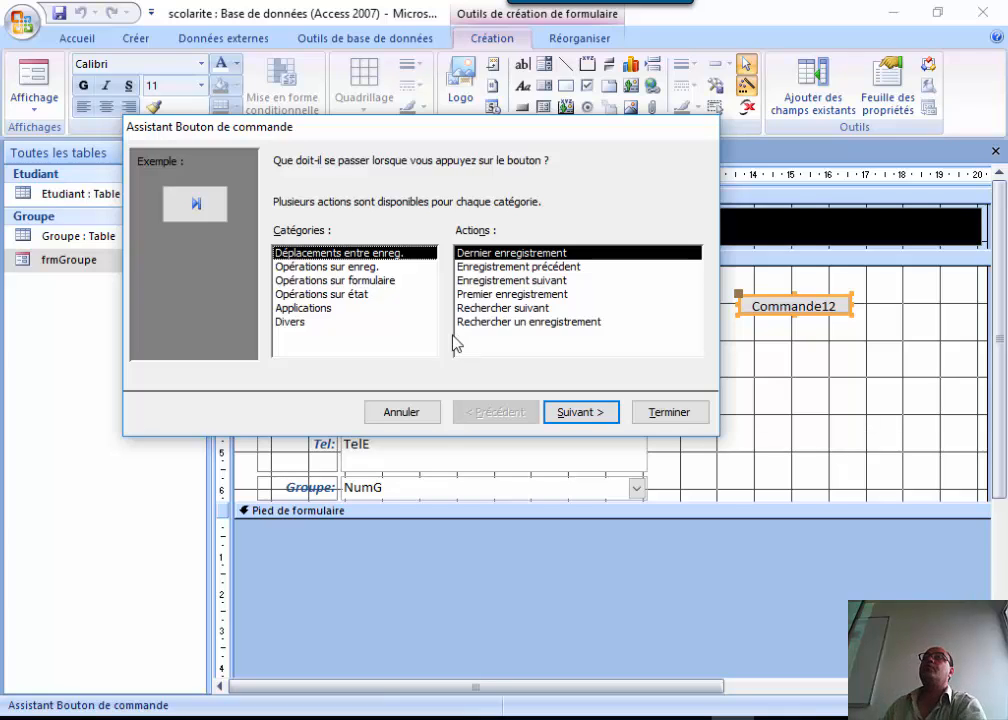
{"action": "left_click", "coordinate": [517, 283]}
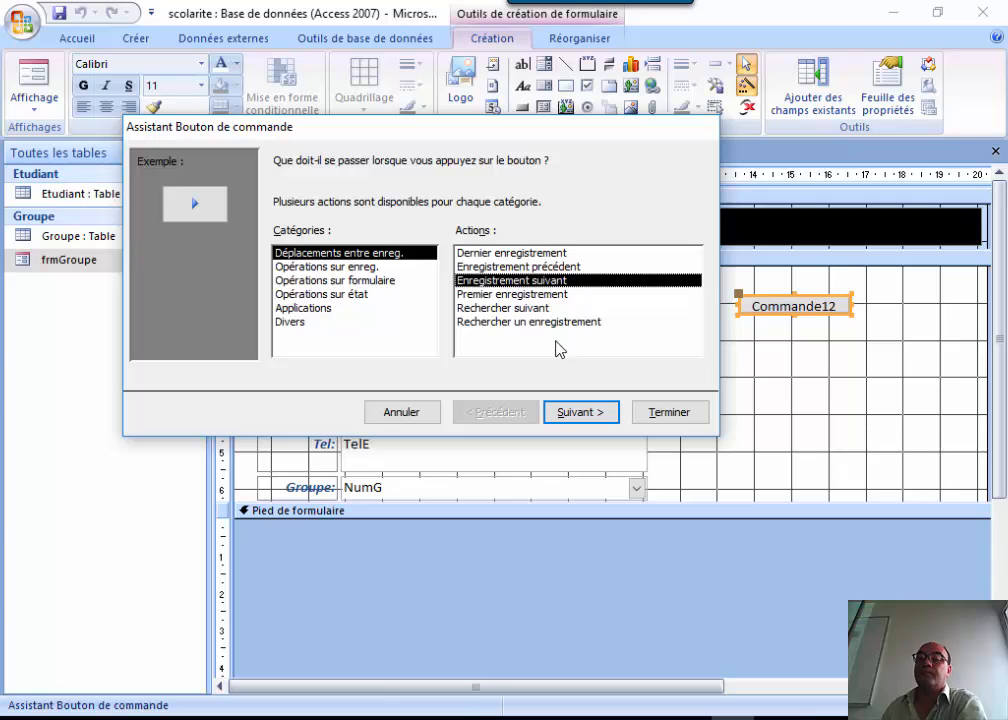
Give the next-record button the Flèche vers la droite picture and finish the wizard.
{"action": "left_click", "coordinate": [580, 413]}
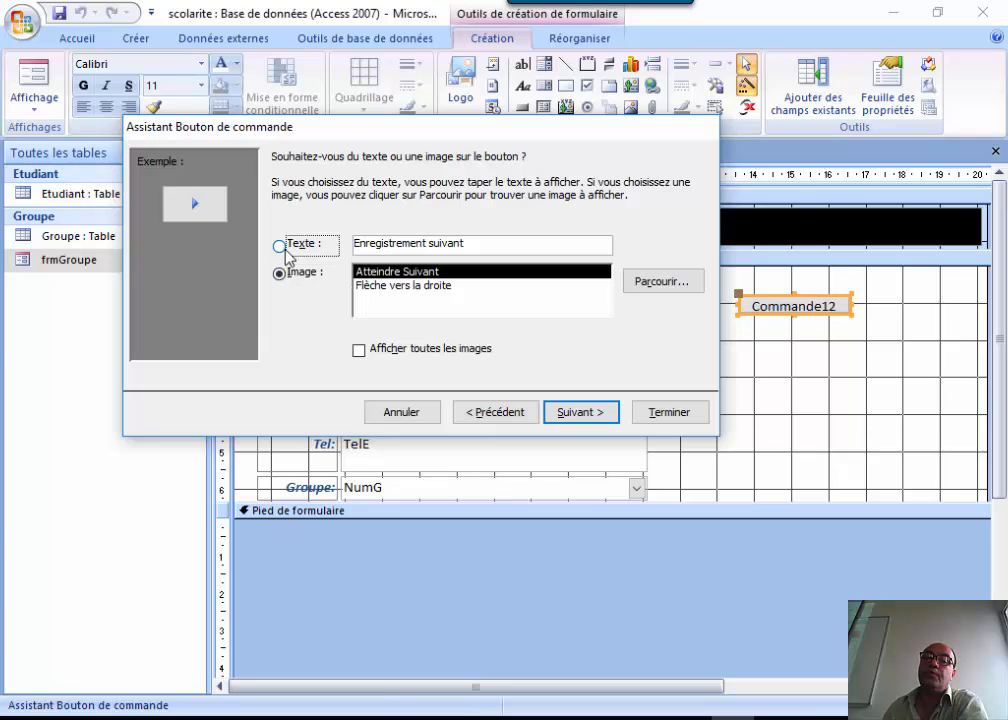
{"action": "left_click", "coordinate": [282, 246]}
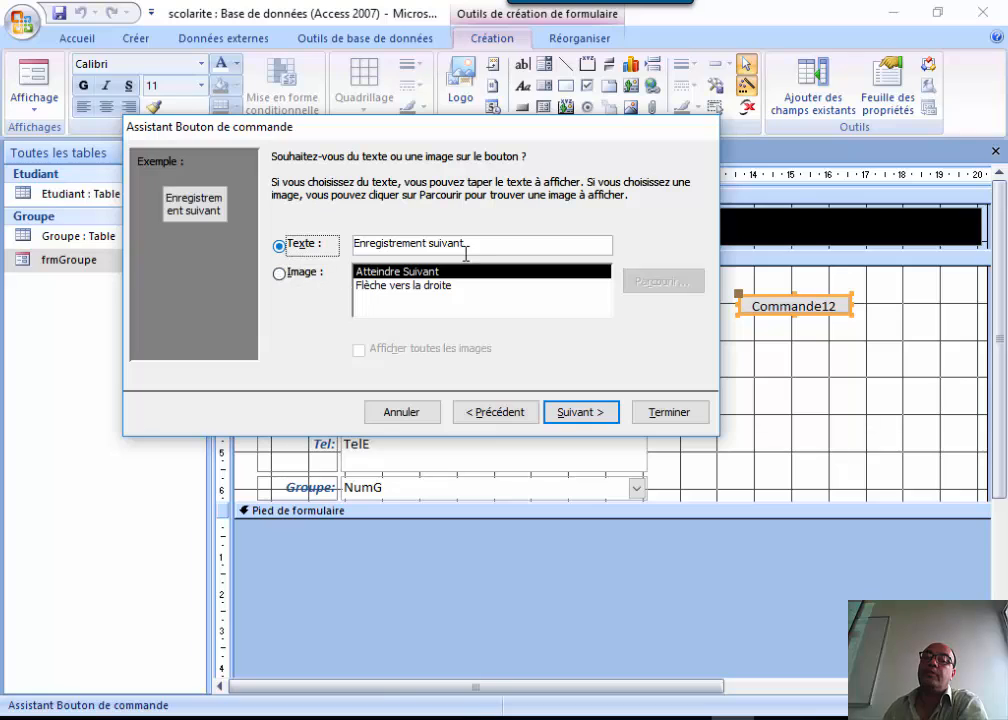
{"action": "left_click", "coordinate": [299, 278]}
{"action": "left_click", "coordinate": [397, 287]}
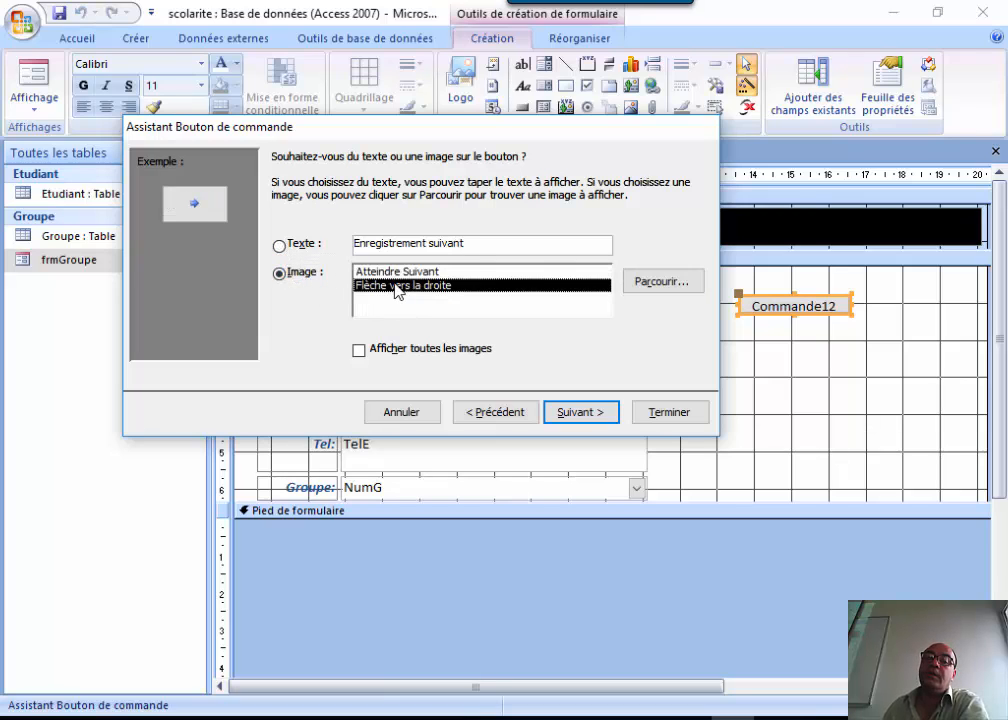
{"action": "left_click", "coordinate": [394, 274]}
{"action": "left_click", "coordinate": [394, 285]}
{"action": "left_click", "coordinate": [394, 274]}
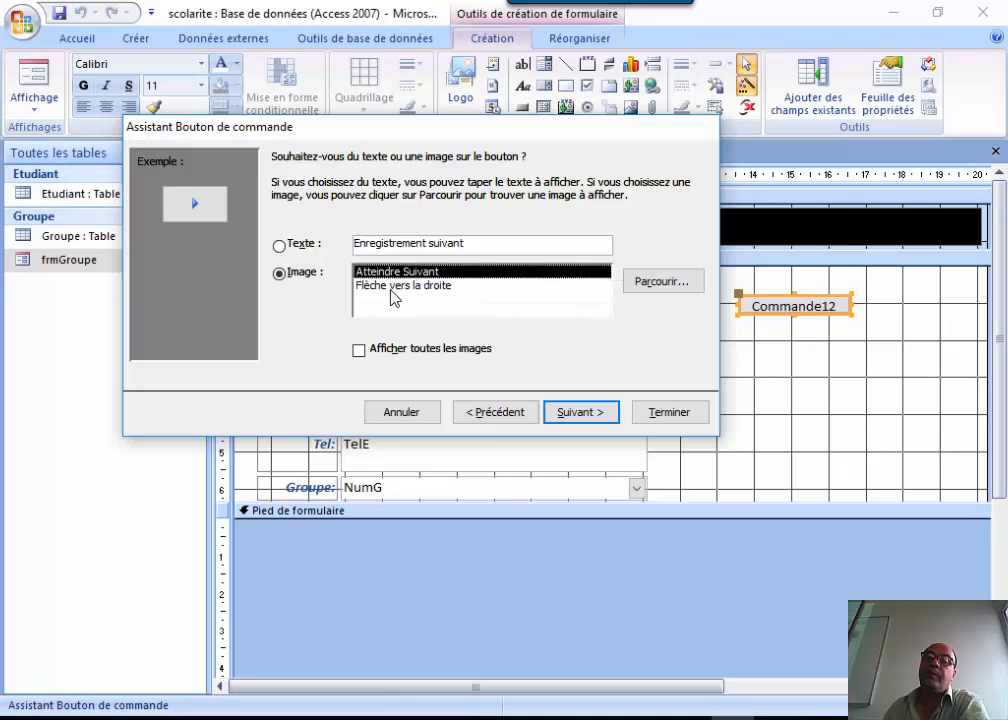
{"action": "left_click", "coordinate": [392, 287]}
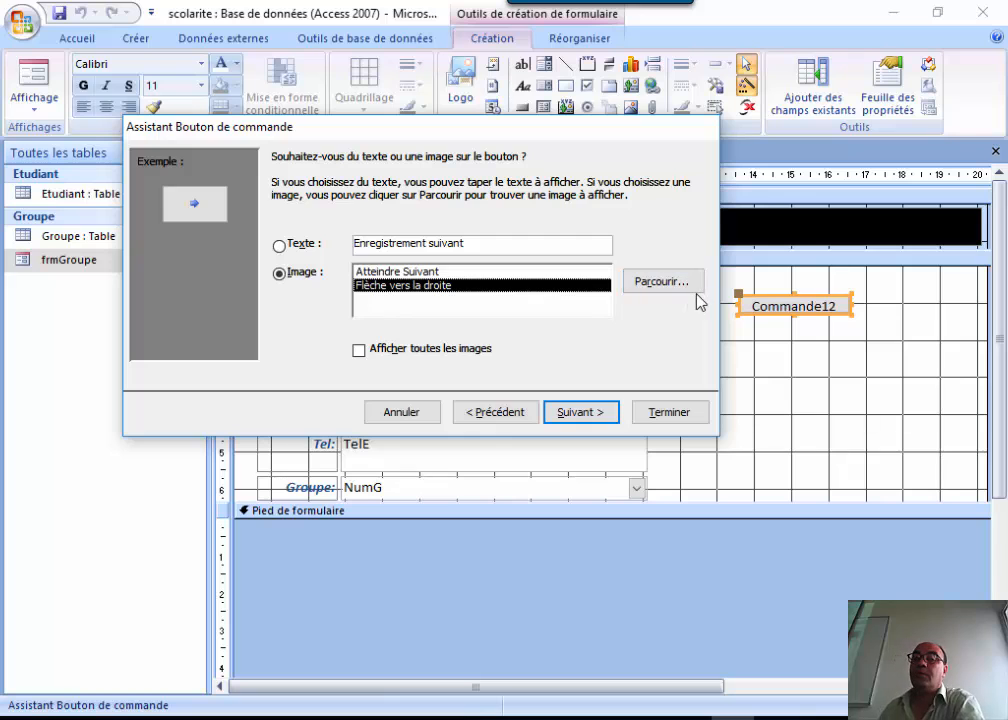
{"action": "left_click", "coordinate": [651, 292]}
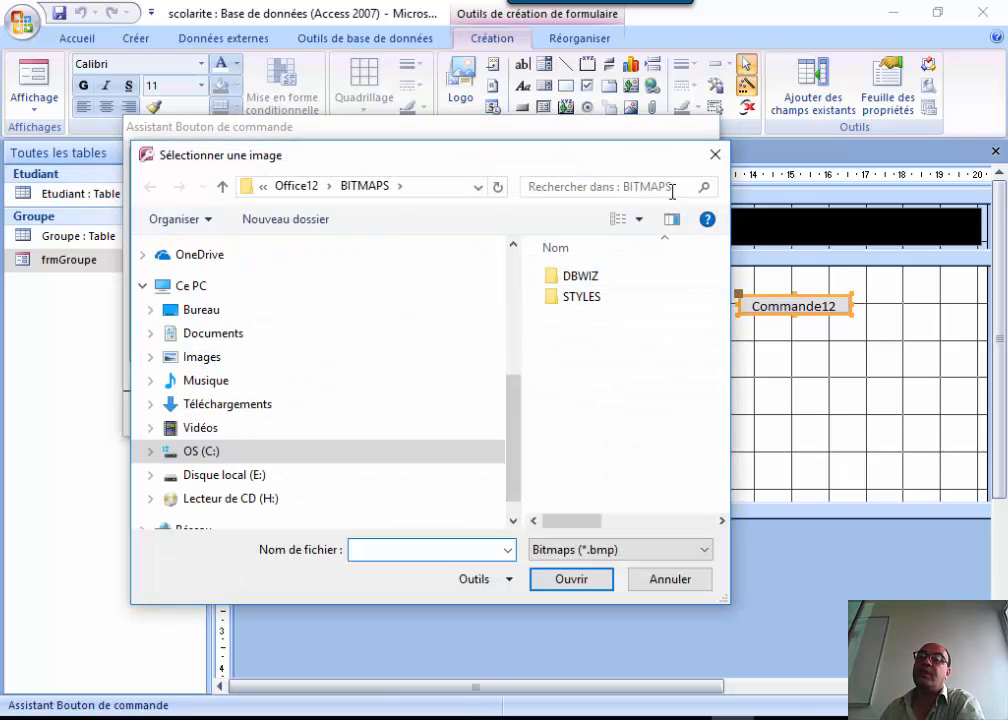
{"action": "left_click", "coordinate": [716, 158]}
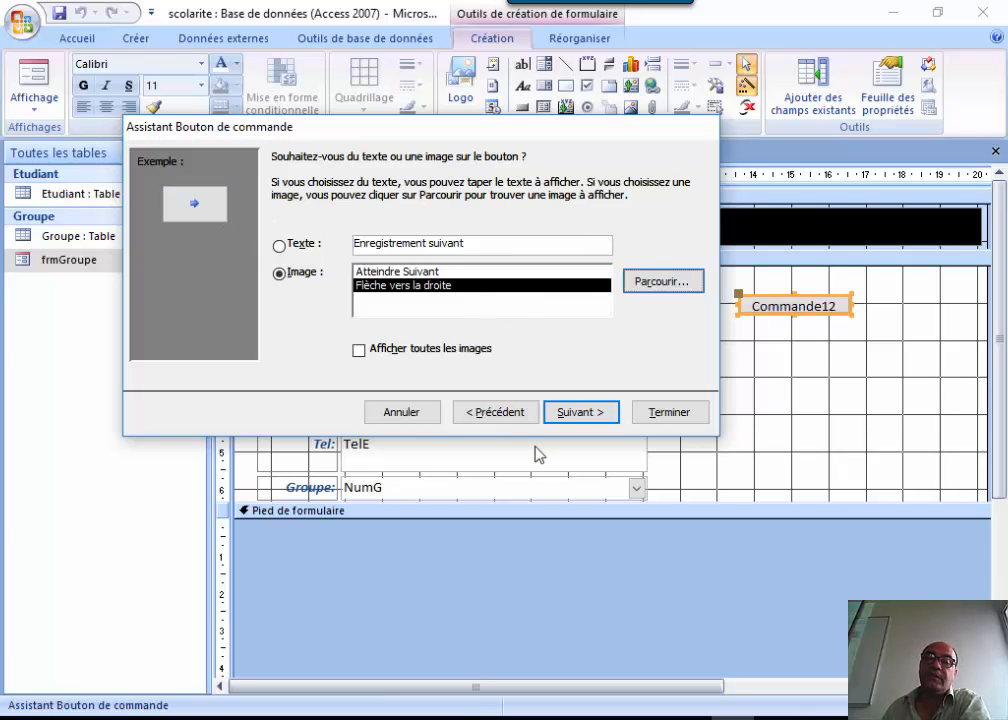
{"action": "left_click", "coordinate": [582, 413]}
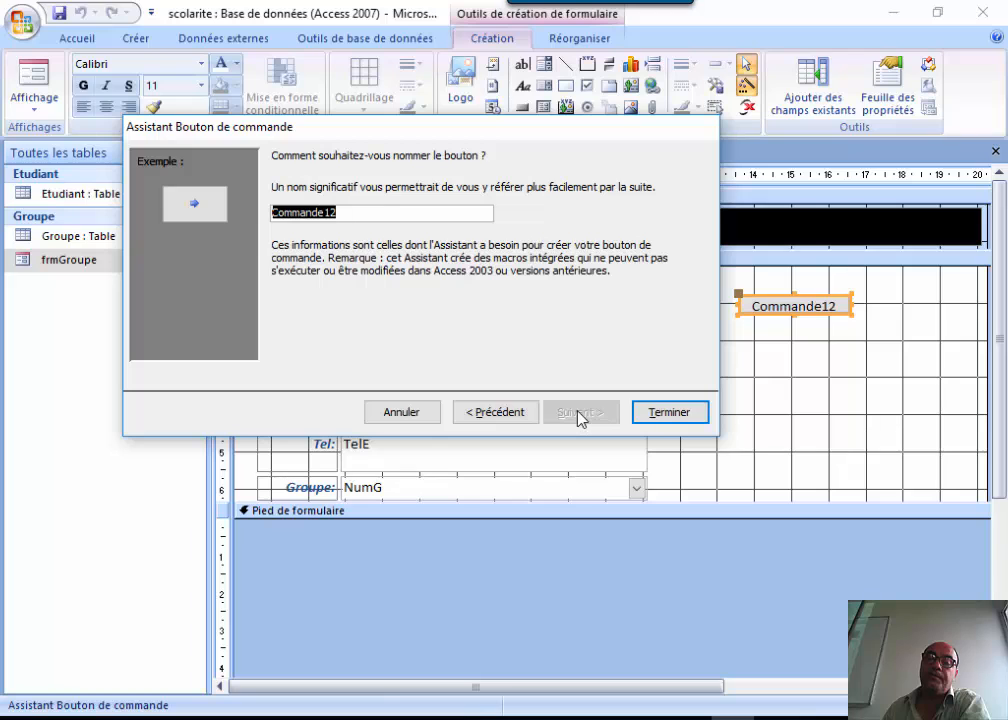
{"action": "left_click", "coordinate": [675, 413]}
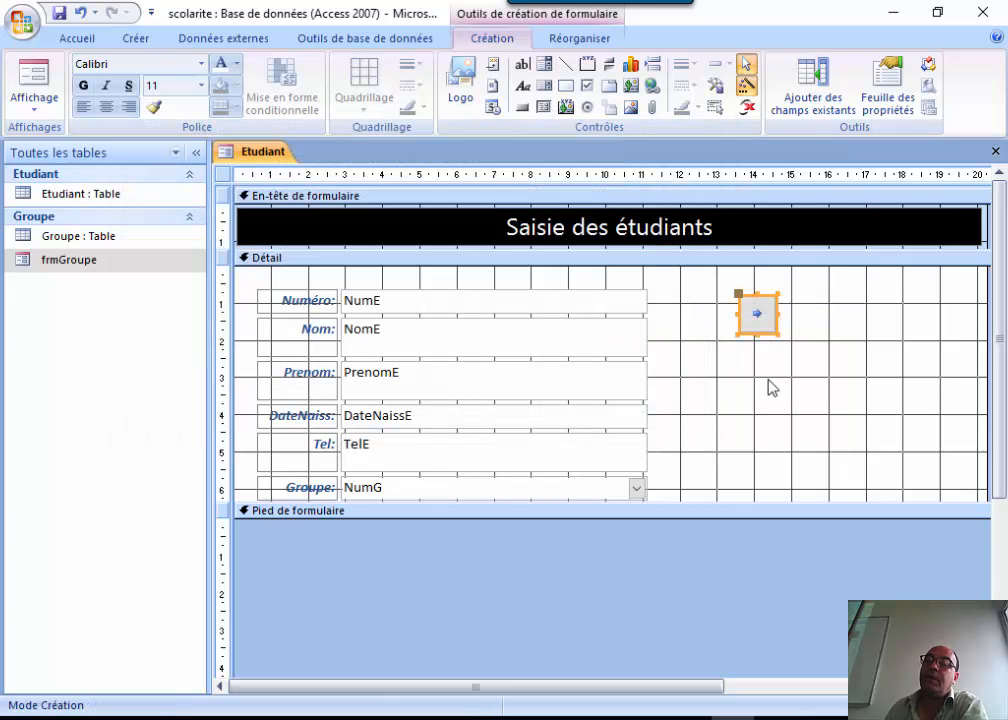
Widen the arrow button, move it beside the Numéro field, and trim its right edge.
{"action": "left_click_drag", "start_coordinate": [775, 313], "coordinate": [890, 314]}
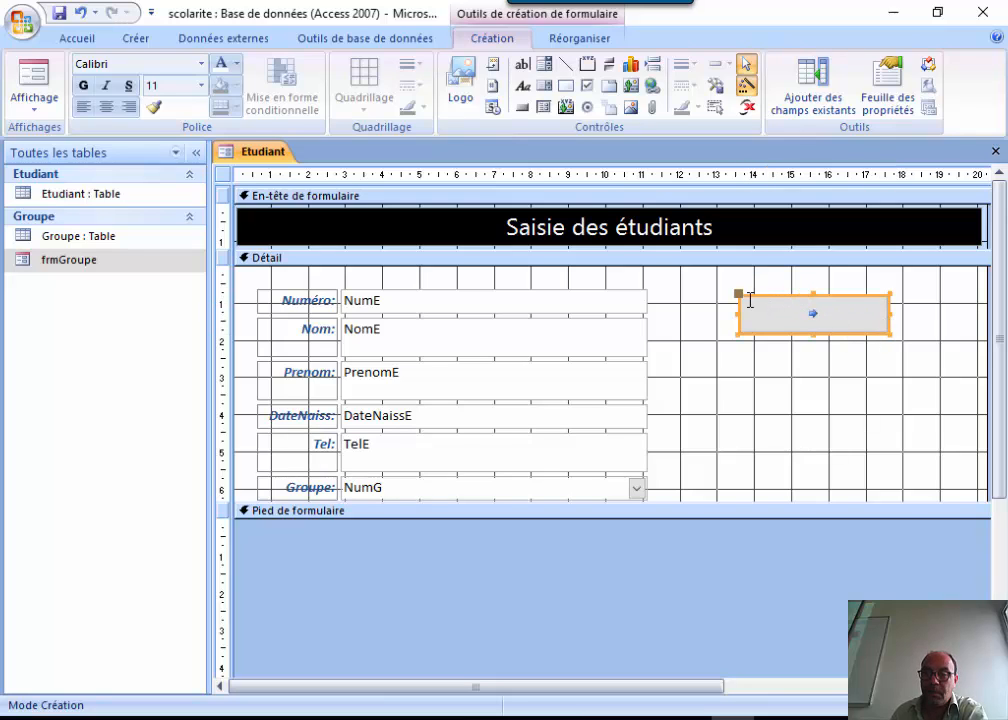
{"action": "left_click", "coordinate": [742, 394]}
{"action": "left_click", "coordinate": [764, 307]}
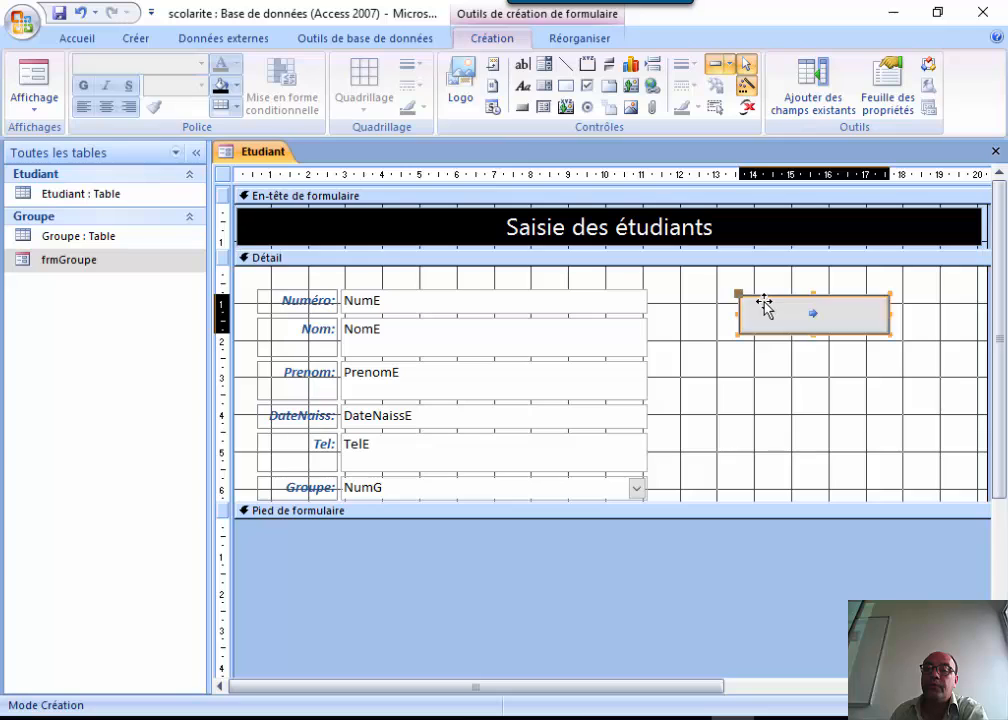
{"action": "left_click_drag", "start_coordinate": [764, 307], "coordinate": [706, 291]}
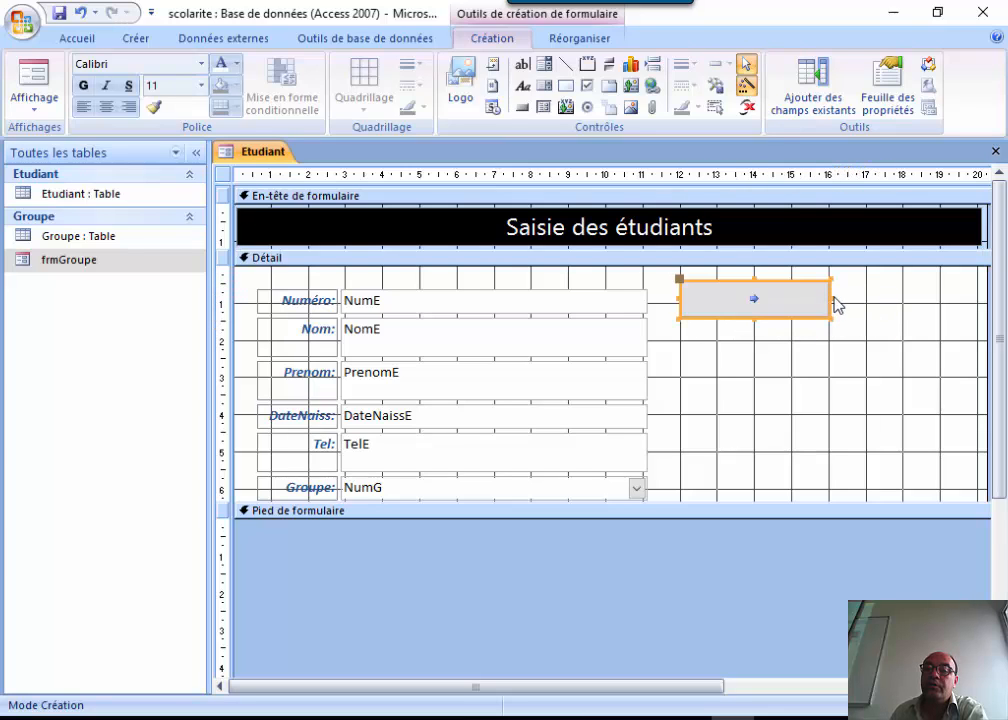
{"action": "left_click_drag", "start_coordinate": [834, 298], "coordinate": [791, 300]}
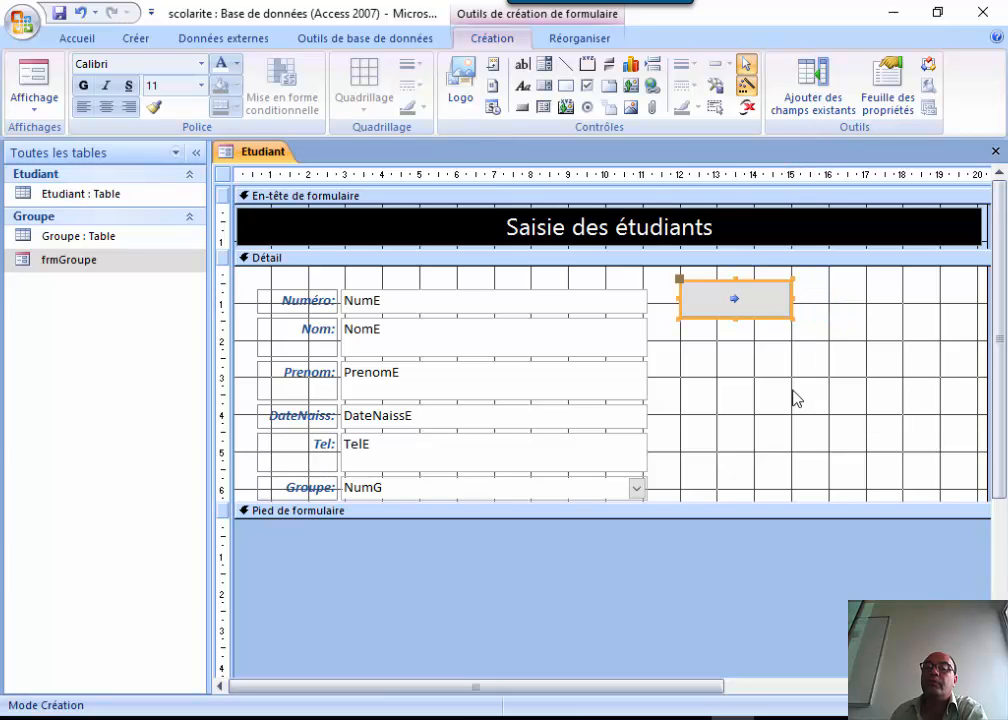
{"action": "left_click", "coordinate": [790, 400]}
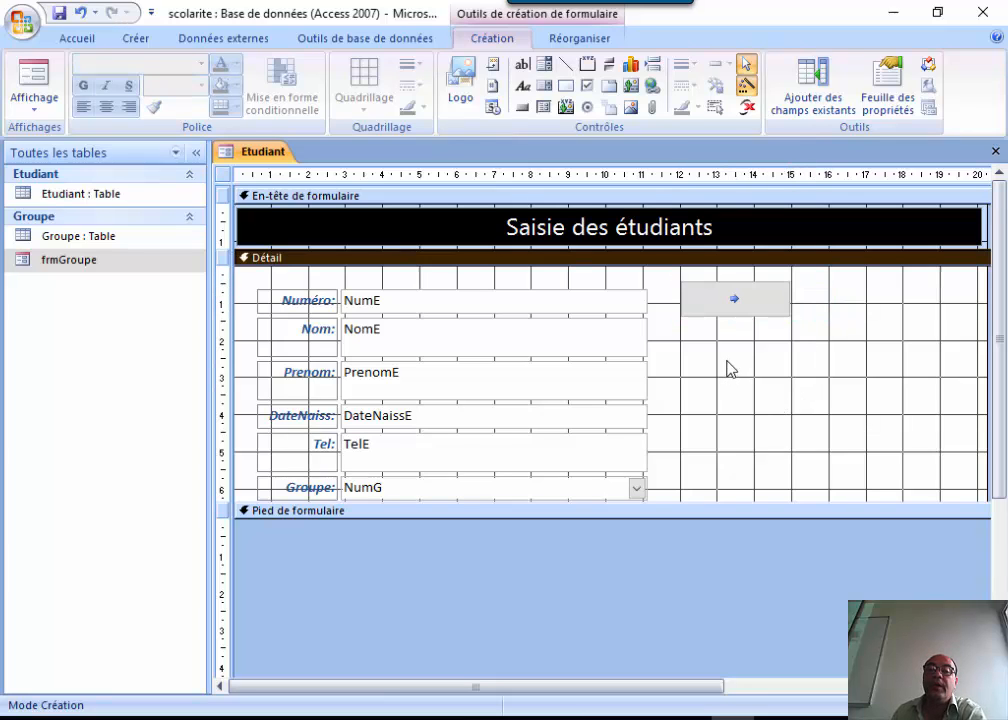
Add a second button that goes to the previous record, using its left-arrow picture.
{"action": "left_click", "coordinate": [521, 108]}
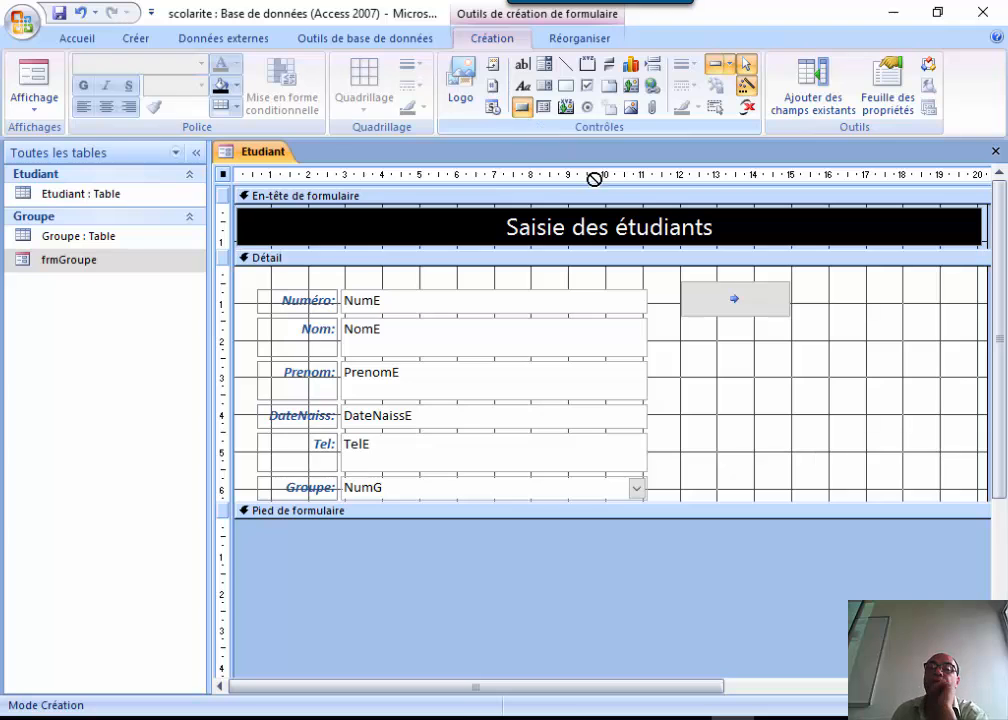
{"action": "left_click", "coordinate": [685, 338]}
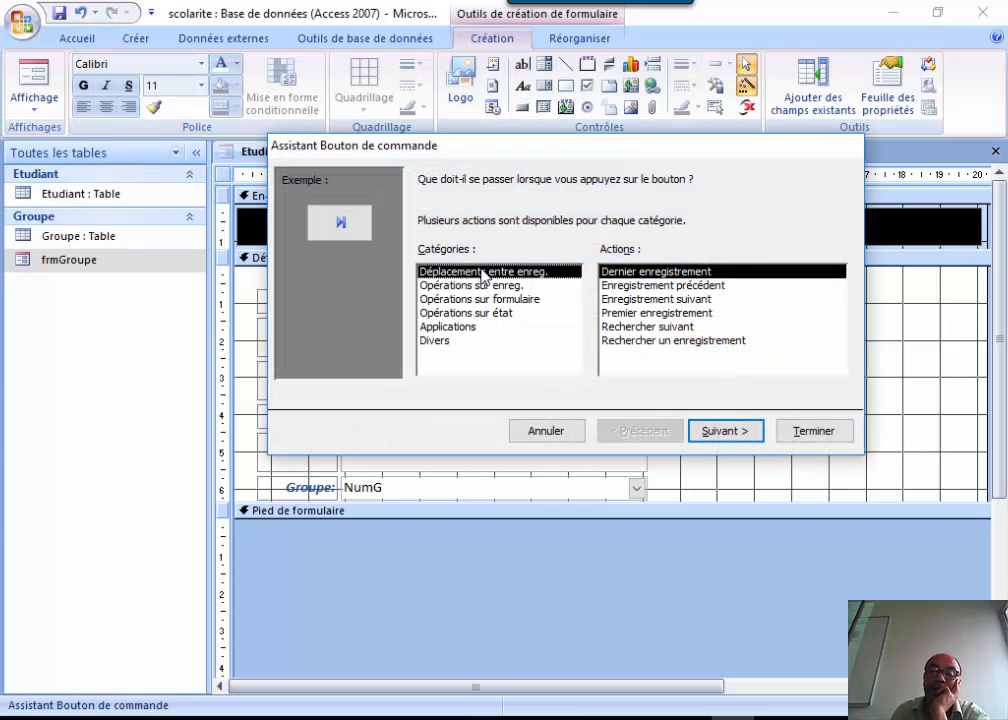
{"action": "left_click", "coordinate": [645, 286]}
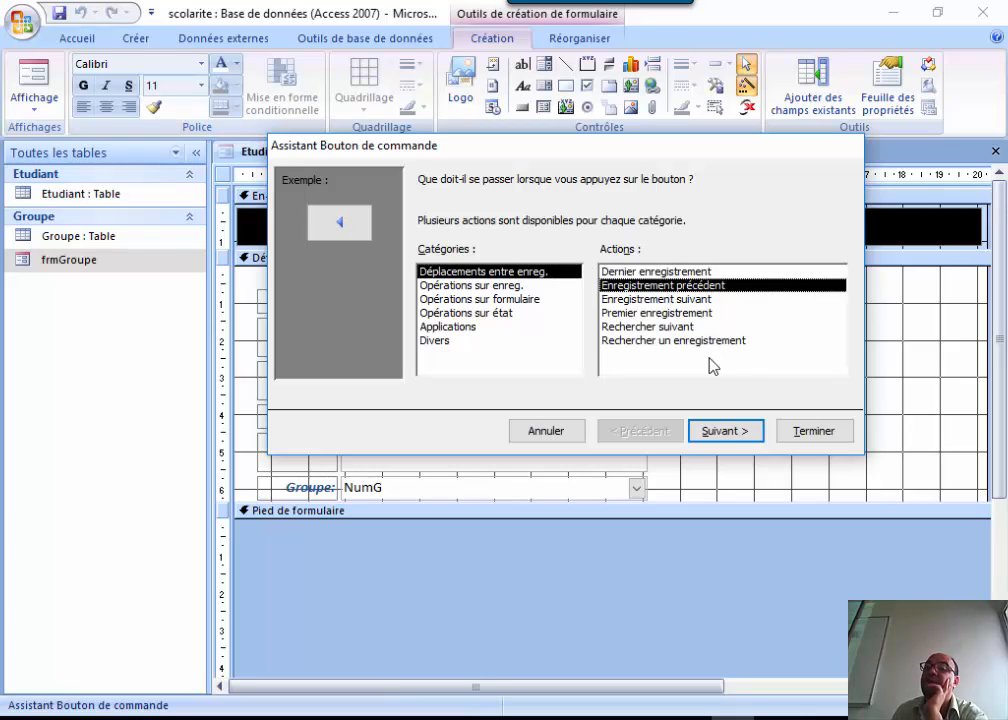
{"action": "left_click", "coordinate": [724, 433]}
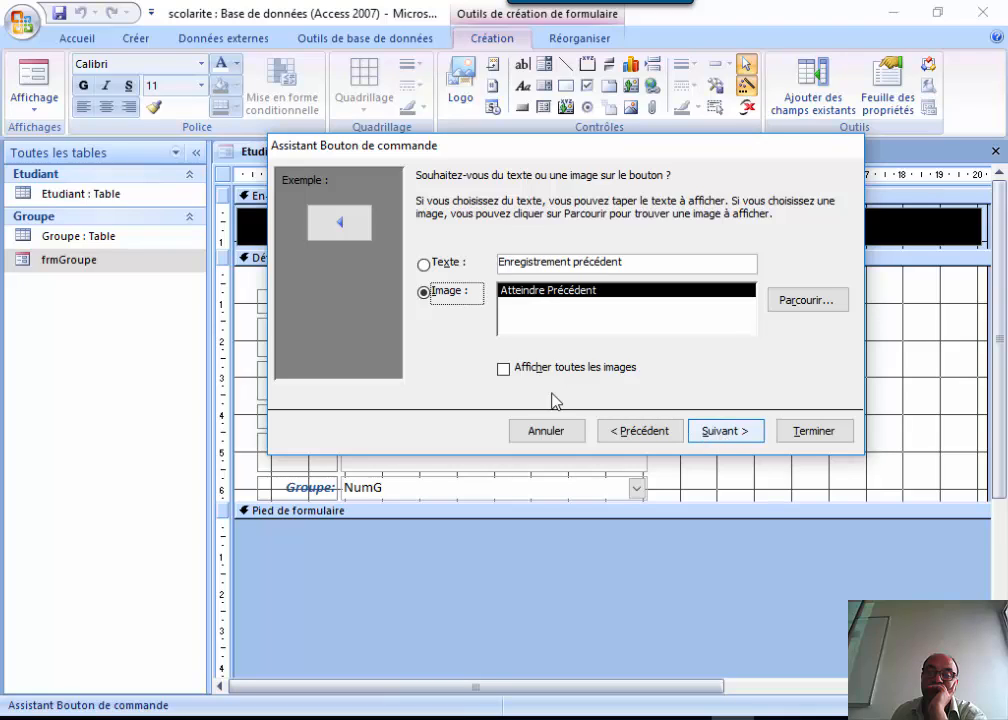
{"action": "left_click", "coordinate": [521, 368]}
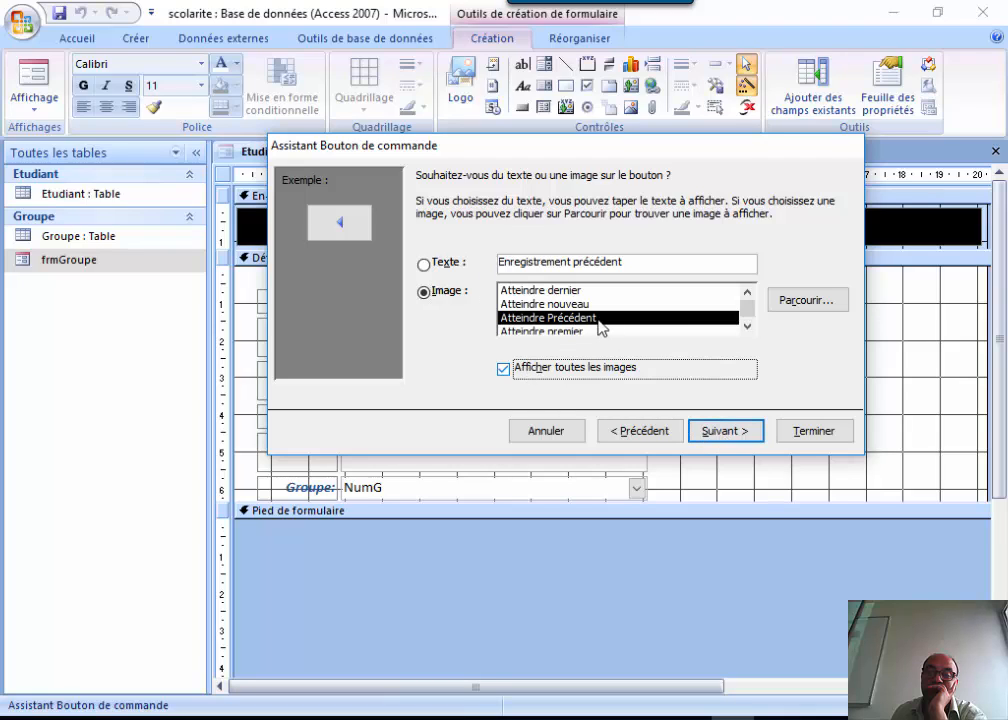
{"action": "left_click", "coordinate": [504, 368]}
{"action": "left_click", "coordinate": [726, 432]}
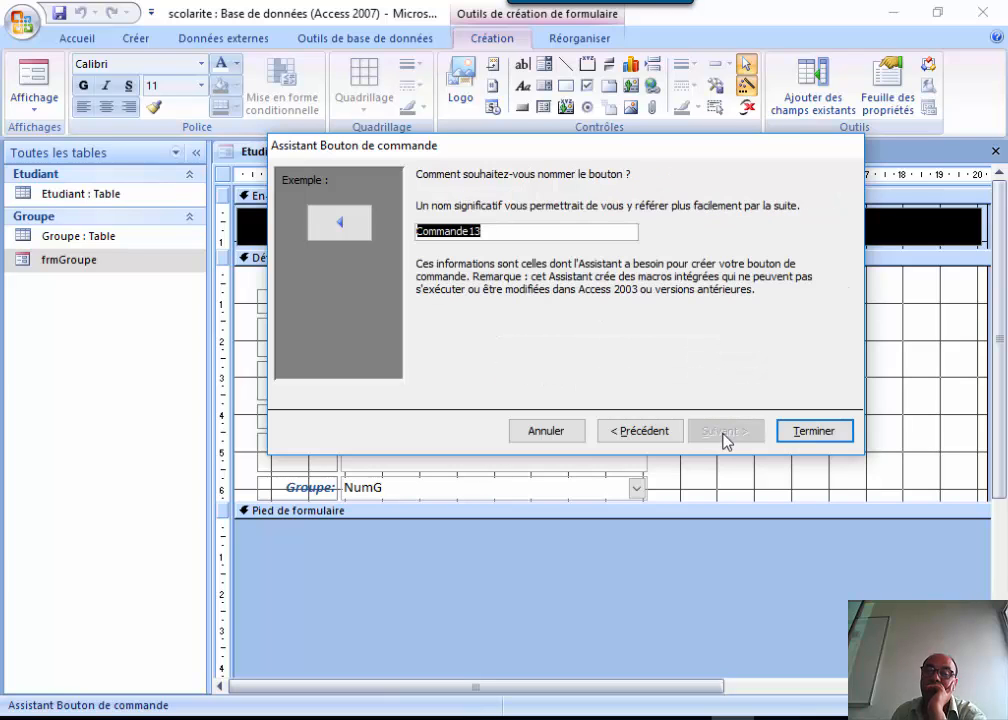
{"action": "left_click", "coordinate": [810, 430]}
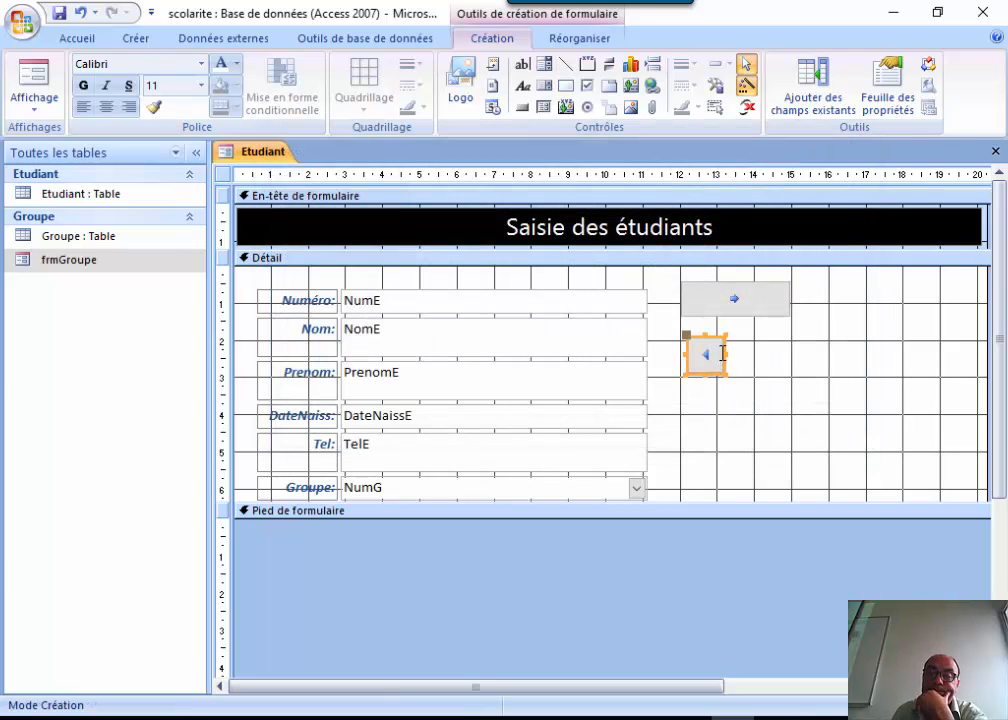
Widen the left-arrow button and align it under the right-arrow button.
{"action": "left_click_drag", "start_coordinate": [727, 355], "coordinate": [791, 361]}
{"action": "left_click_drag", "start_coordinate": [687, 360], "coordinate": [680, 355]}
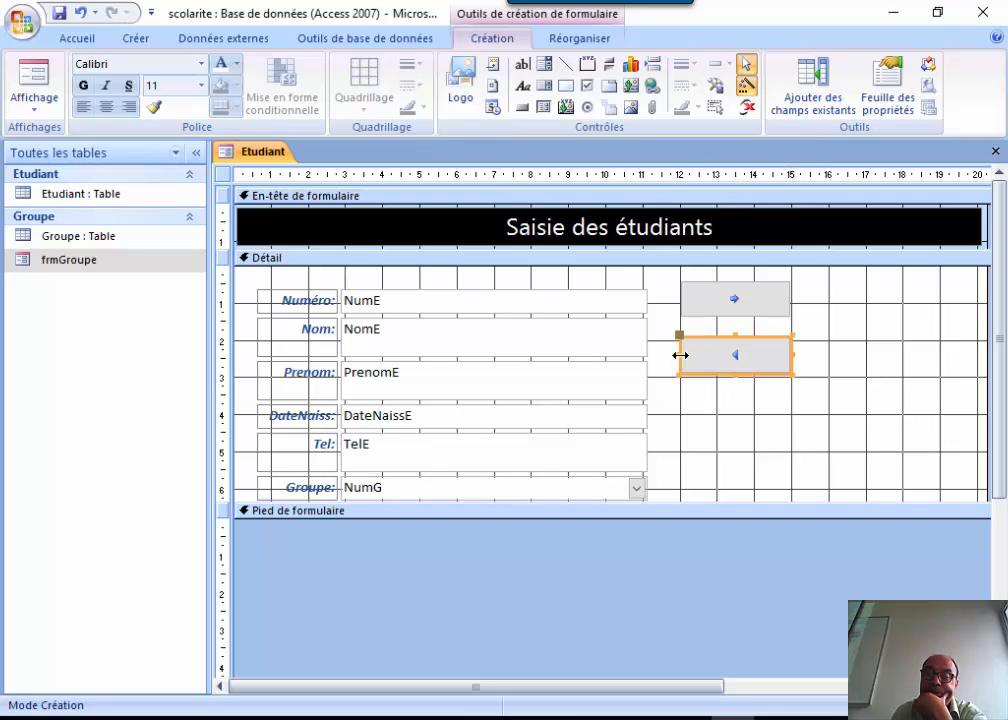
{"action": "key", "text": "Down"}
{"action": "key", "text": "Down"}
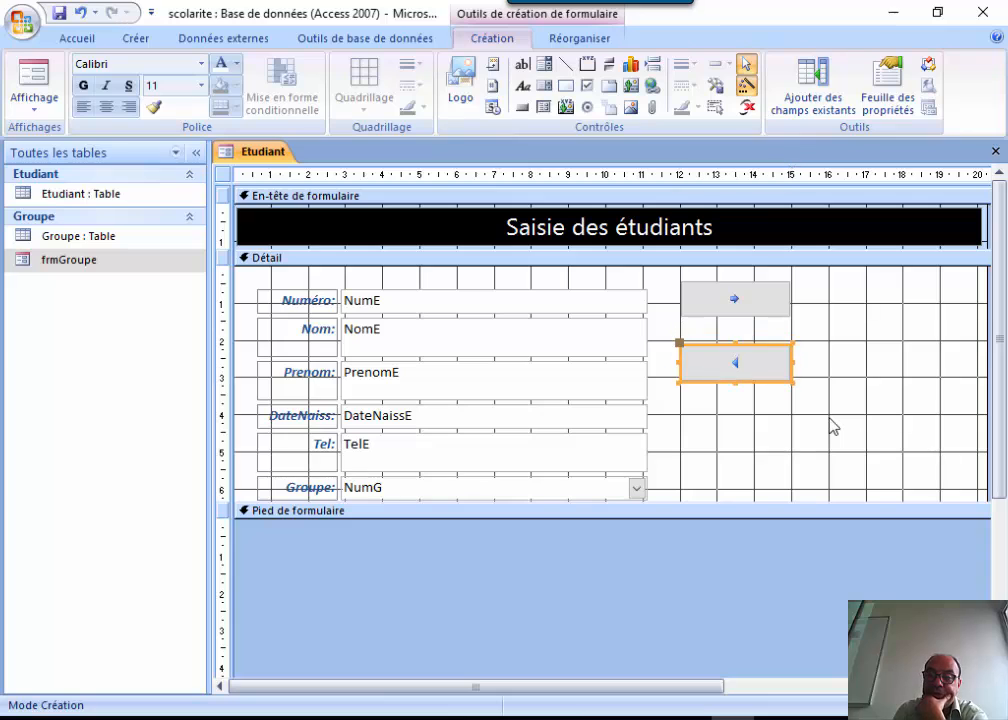
{"action": "left_click", "coordinate": [846, 389]}
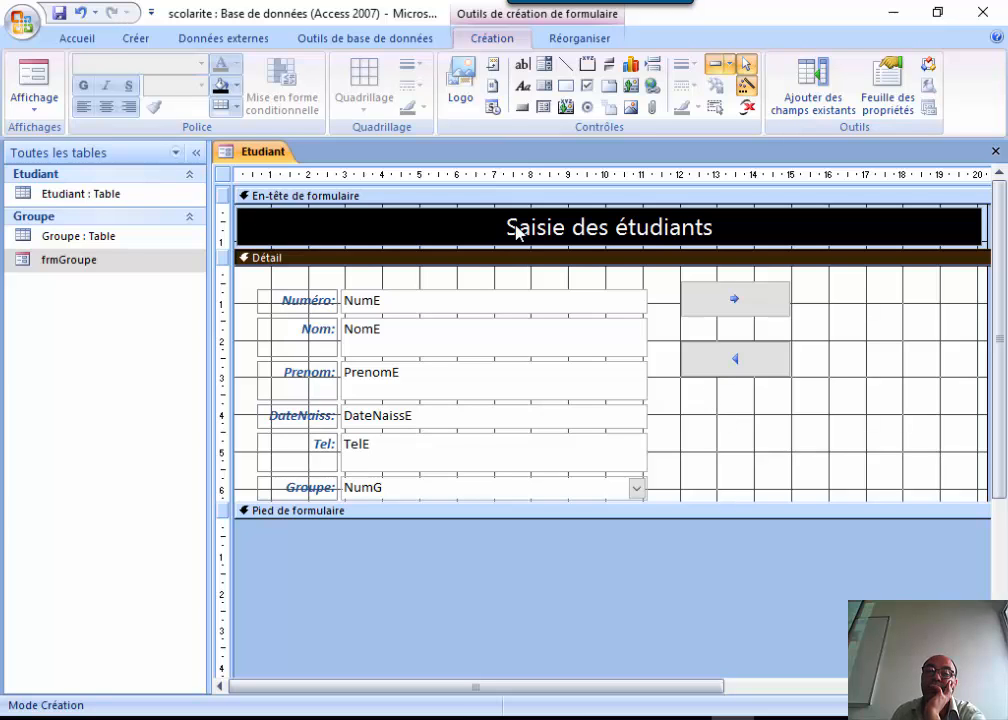
Add a third button that goes to the first record, with the Atteindre premier image.
{"action": "left_click", "coordinate": [524, 108]}
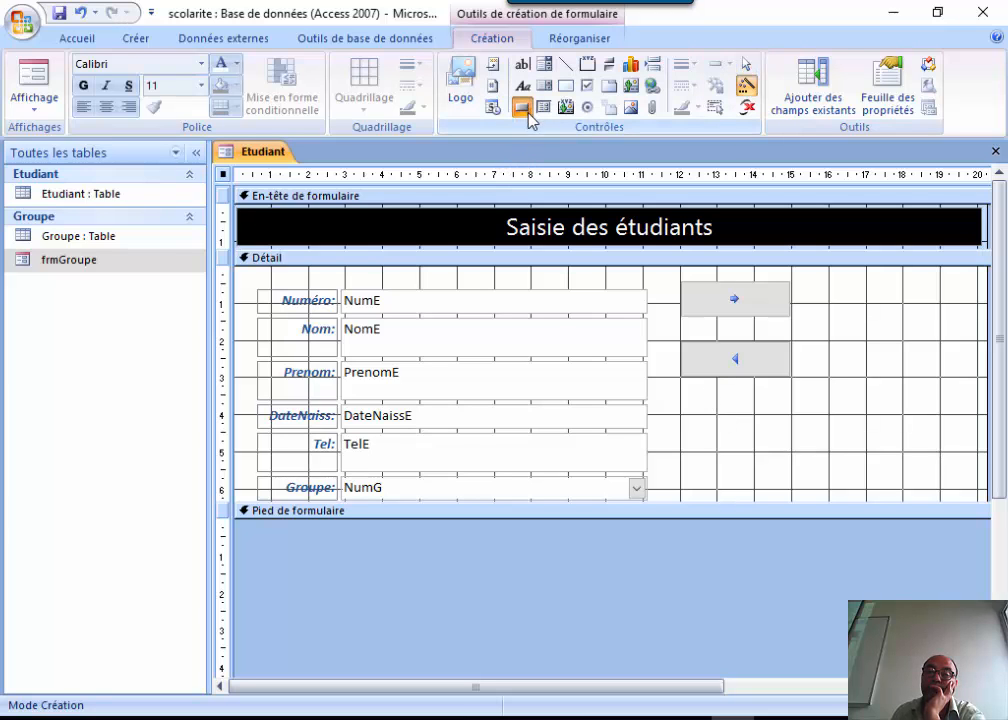
{"action": "left_click", "coordinate": [709, 412]}
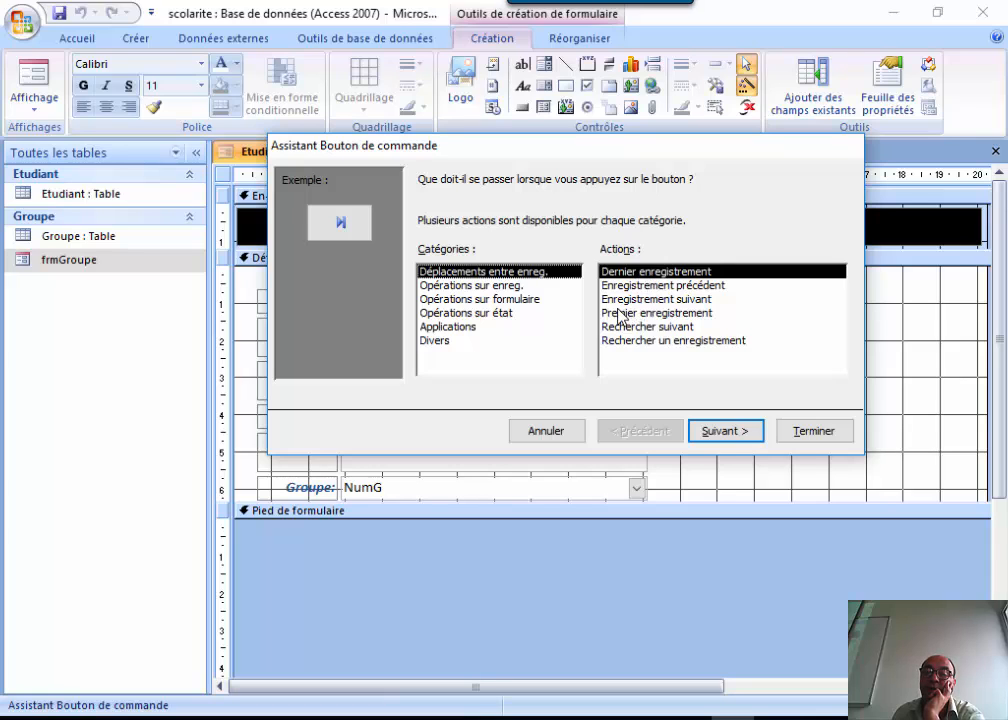
{"action": "left_click", "coordinate": [652, 314]}
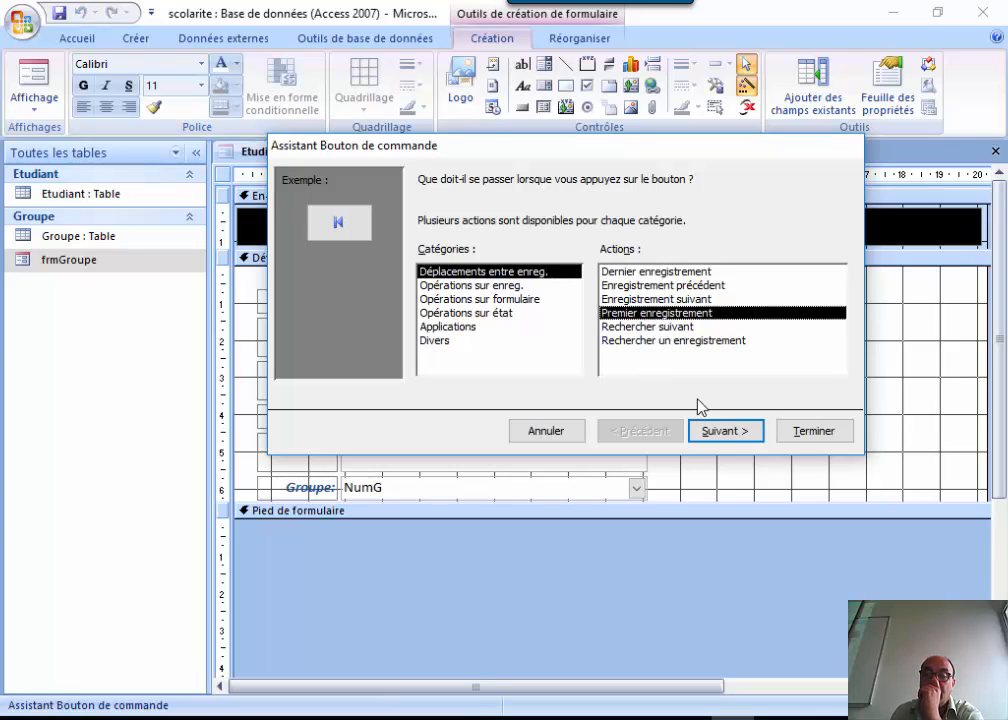
{"action": "left_click", "coordinate": [711, 429]}
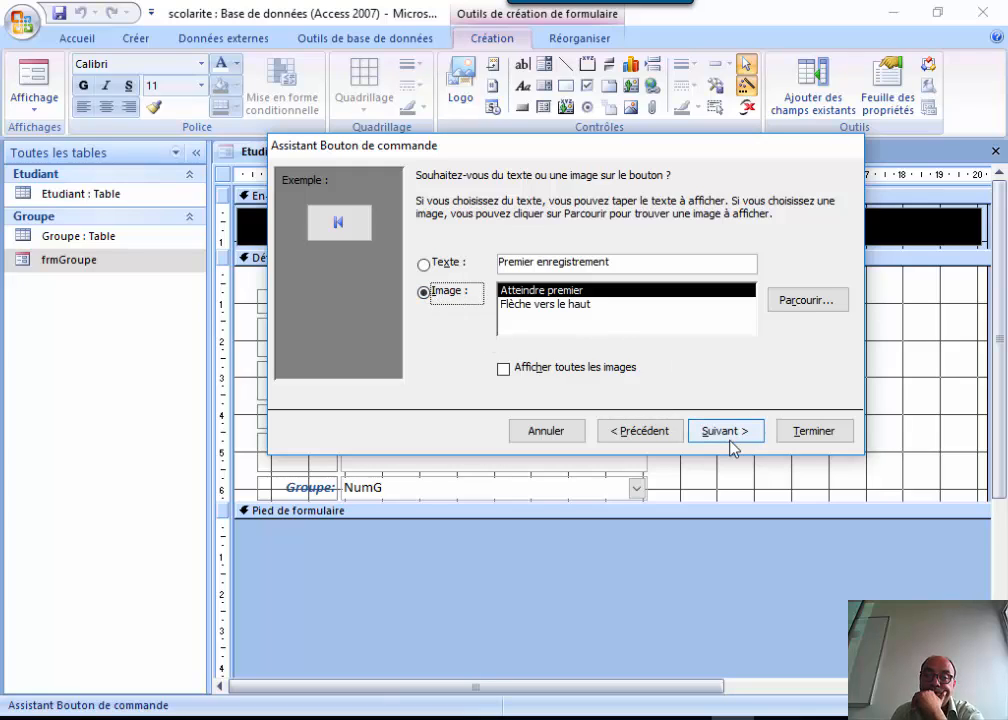
{"action": "left_click", "coordinate": [568, 307]}
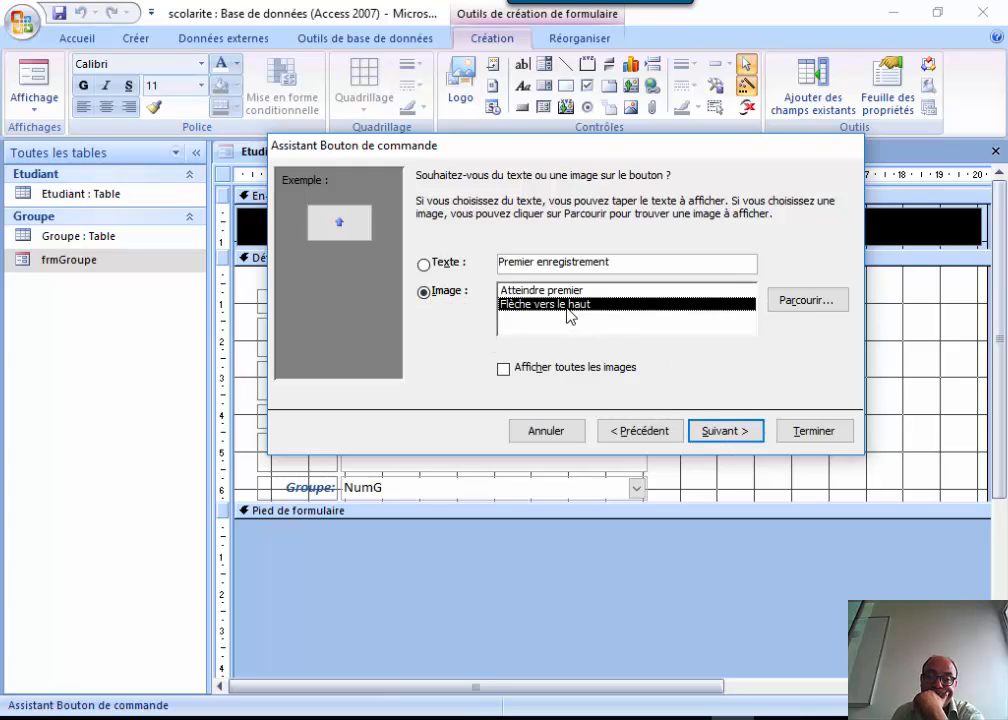
{"action": "left_click", "coordinate": [566, 290]}
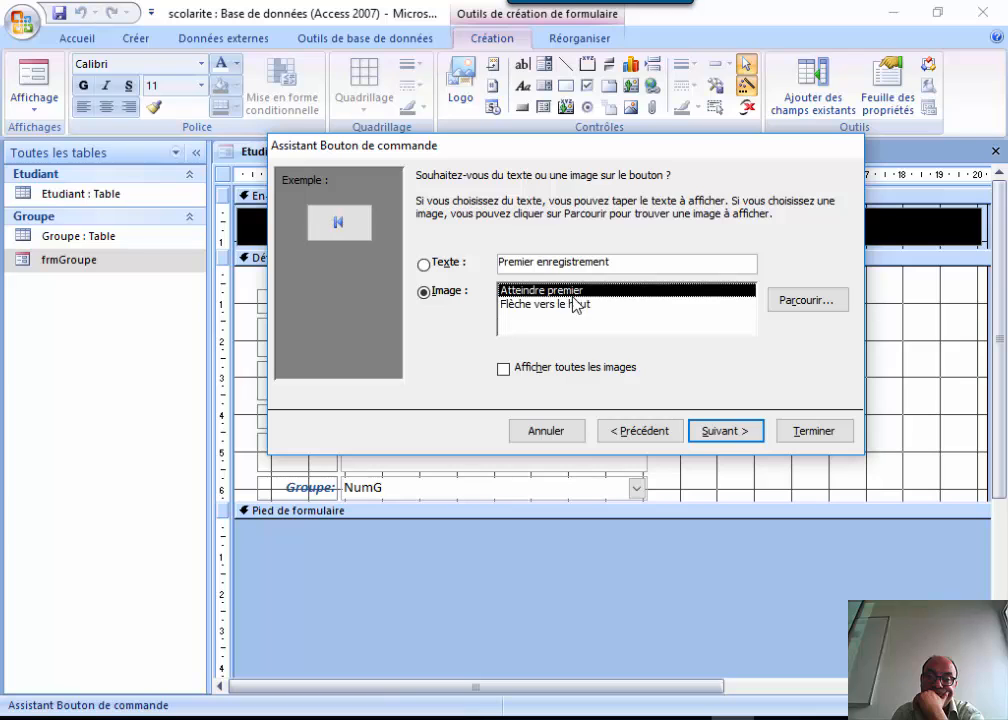
{"action": "left_click", "coordinate": [716, 440]}
{"action": "left_click", "coordinate": [789, 438]}
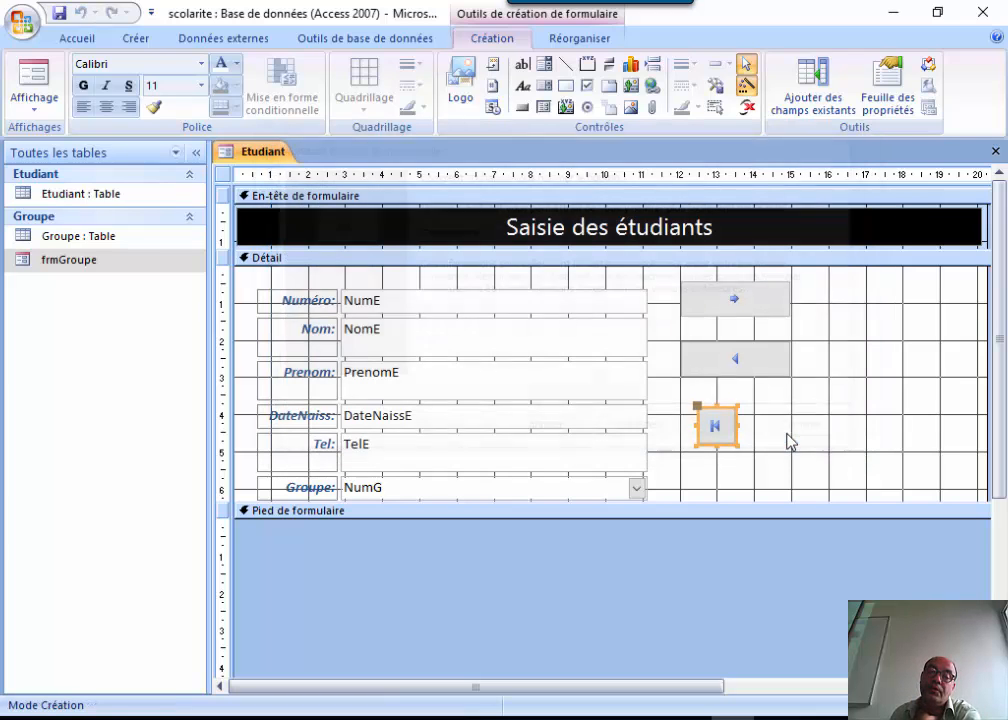
Widen the first-record button and move it under the previous-record button.
{"action": "left_click_drag", "start_coordinate": [739, 428], "coordinate": [803, 433]}
{"action": "left_click_drag", "start_coordinate": [730, 410], "coordinate": [711, 400]}
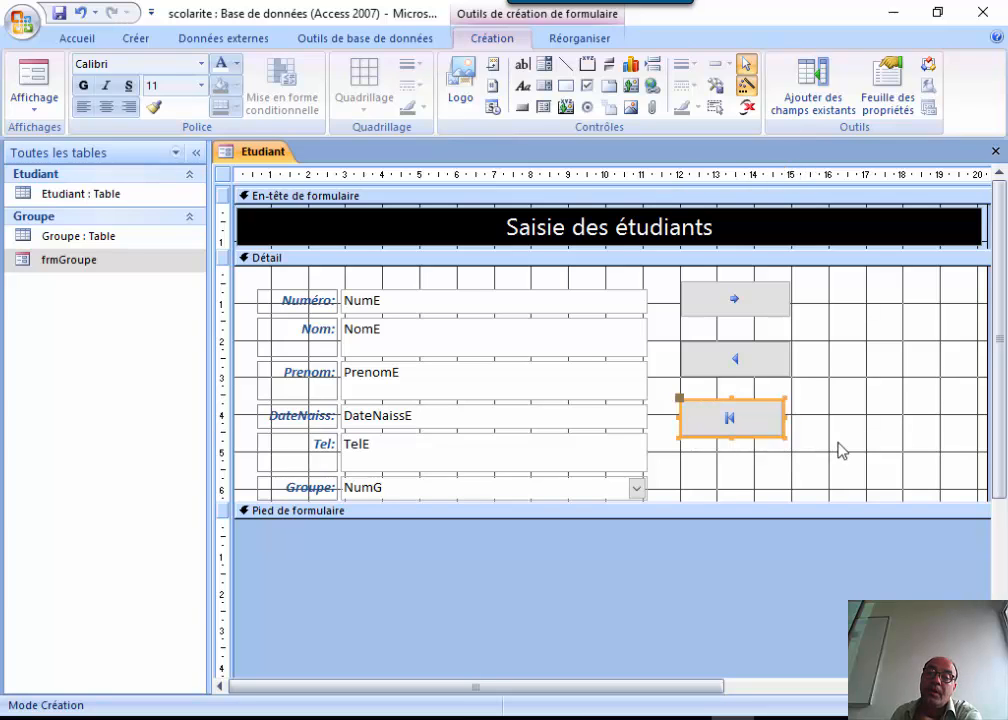
{"action": "left_click", "coordinate": [783, 448]}
{"action": "left_click", "coordinate": [522, 106]}
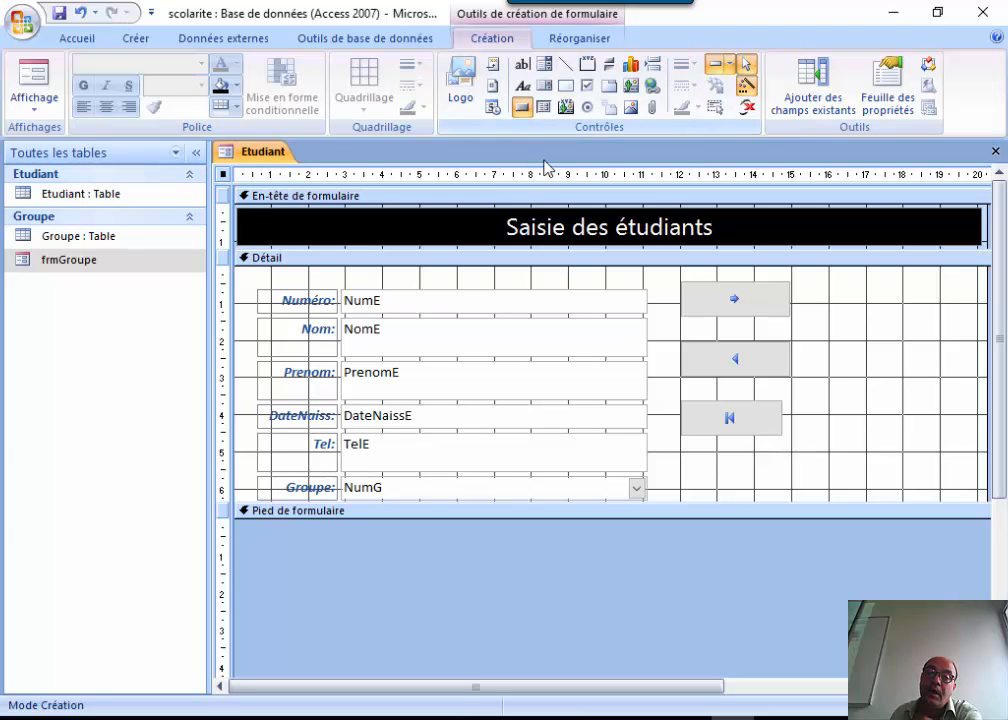
Add a fourth button set to Dernier enregistrement, keeping its default image.
{"action": "left_click", "coordinate": [697, 467]}
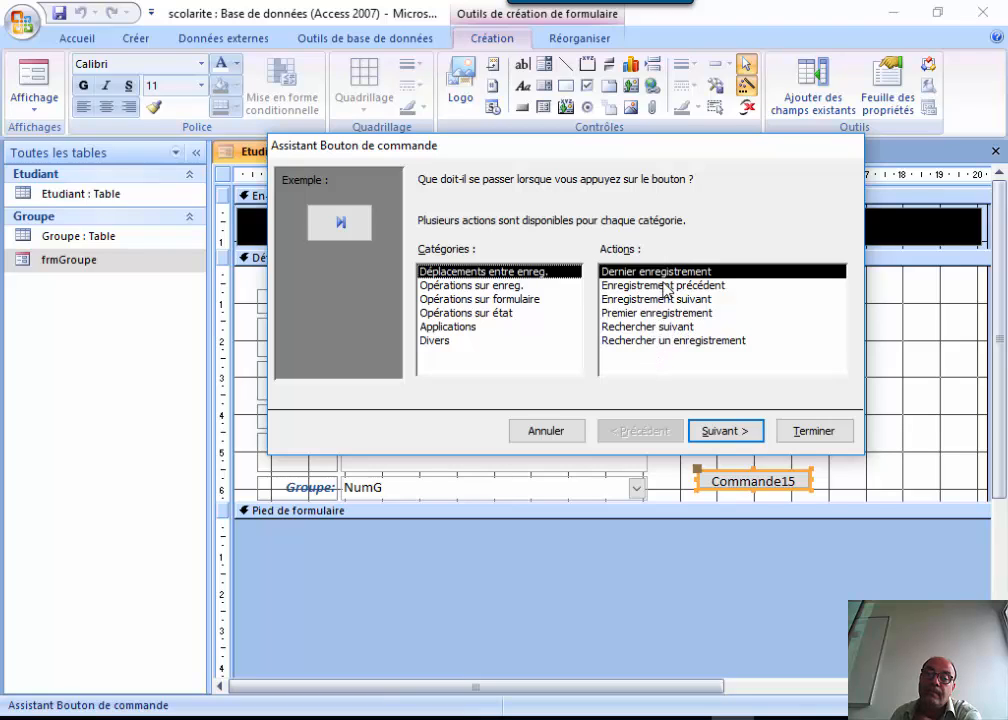
{"action": "left_click", "coordinate": [650, 313]}
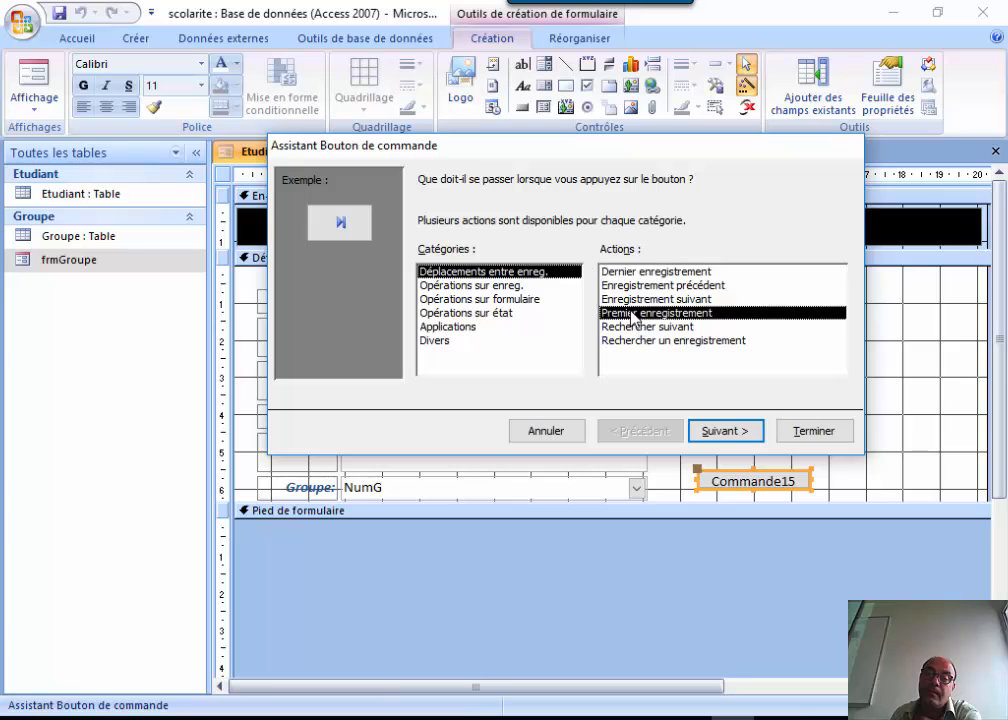
{"action": "left_click", "coordinate": [724, 432]}
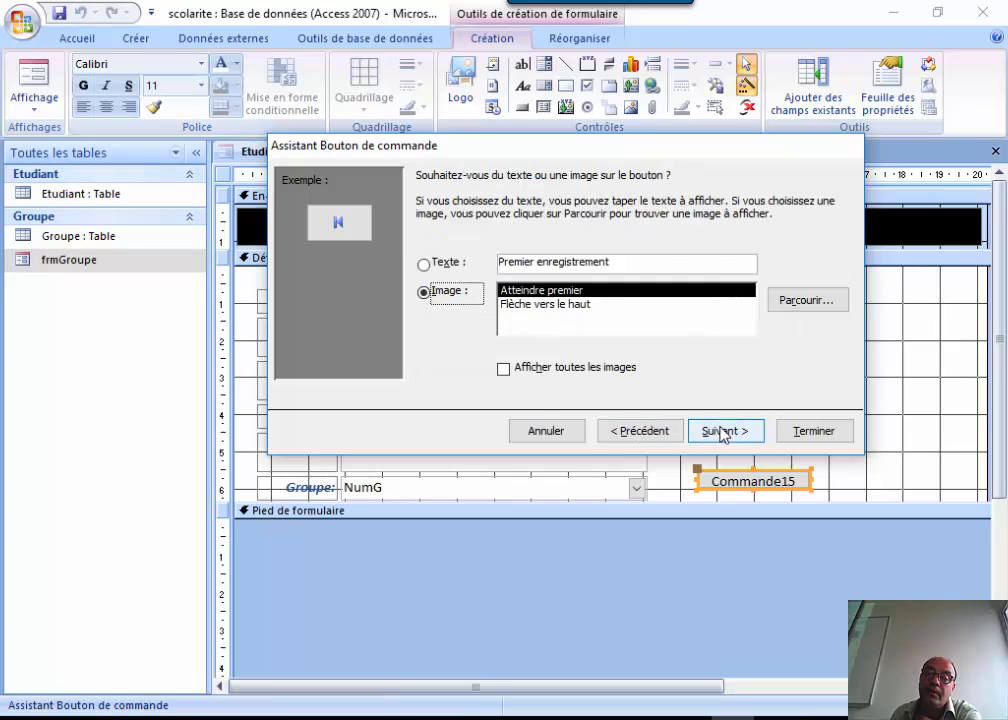
{"action": "left_click", "coordinate": [718, 432]}
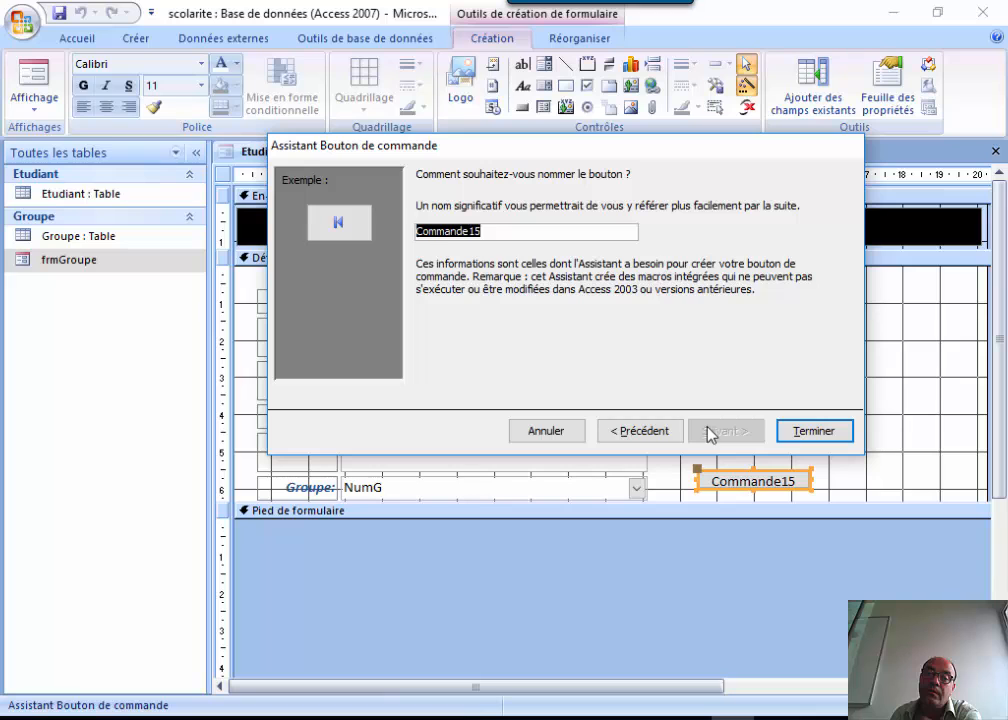
{"action": "left_click", "coordinate": [623, 432]}
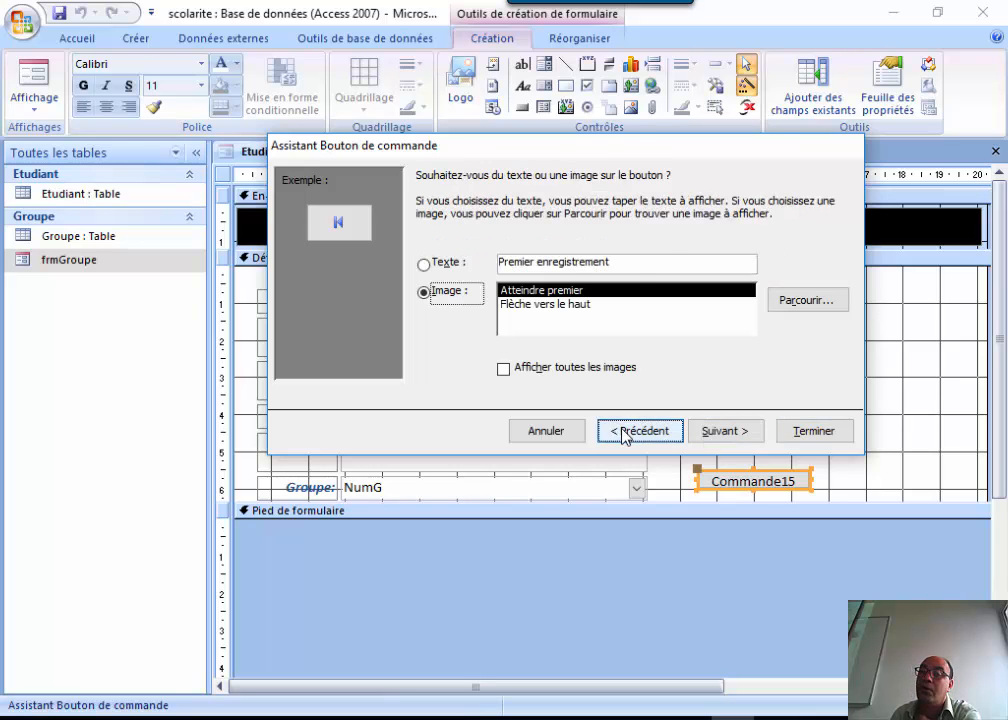
{"action": "left_click", "coordinate": [623, 432]}
{"action": "mouse_move", "coordinate": [653, 166]}
{"action": "left_mouse_down"}
{"action": "mouse_move", "coordinate": [513, 596]}
{"action": "mouse_move", "coordinate": [495, 547]}
{"action": "mouse_move", "coordinate": [628, 222]}
{"action": "mouse_move", "coordinate": [667, 158]}
{"action": "left_mouse_up"}
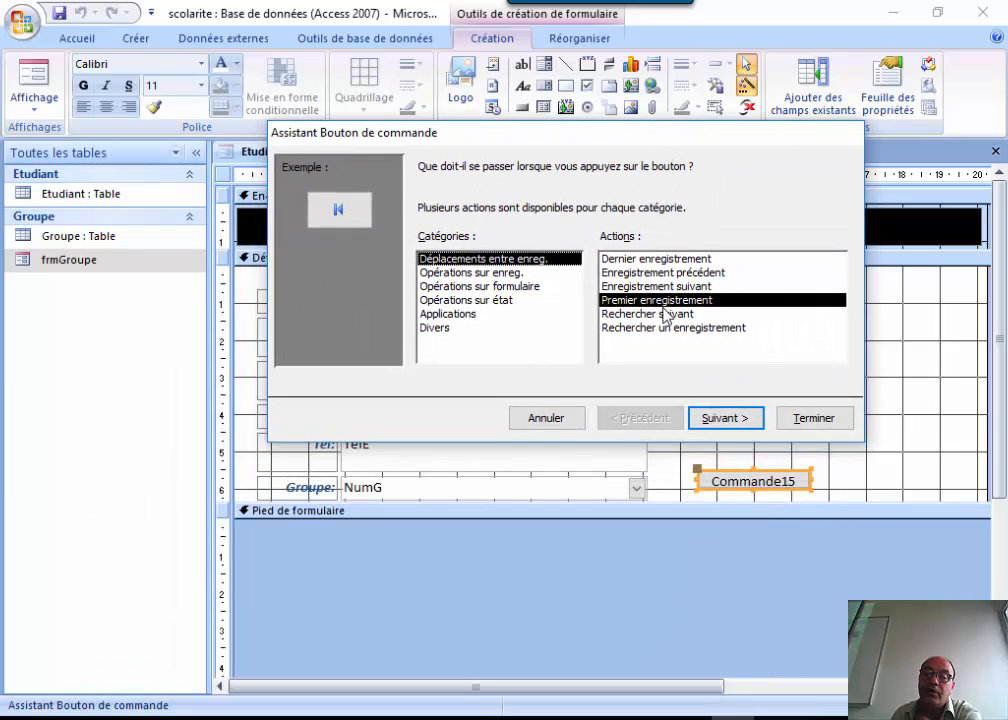
{"action": "left_click", "coordinate": [636, 288]}
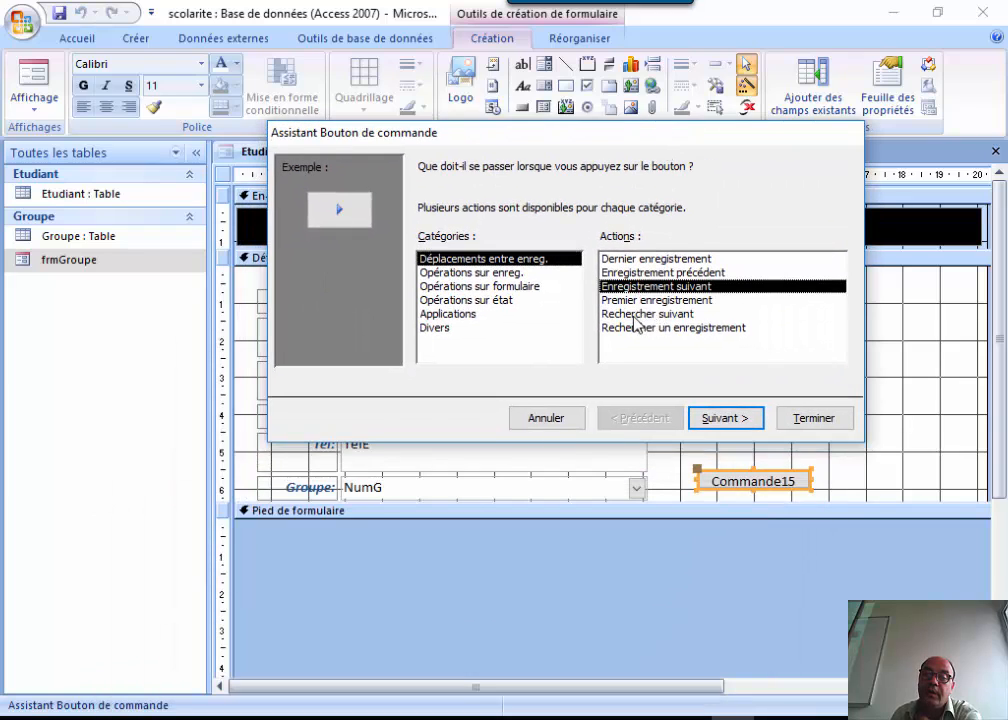
{"action": "left_click", "coordinate": [640, 259]}
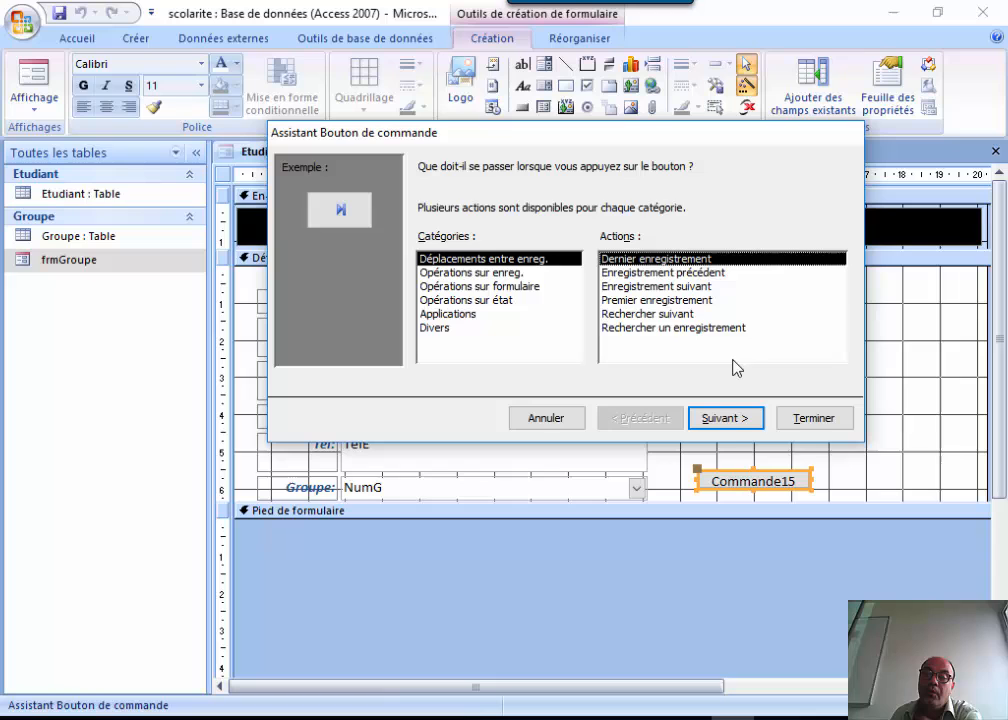
{"action": "left_click", "coordinate": [722, 420]}
{"action": "left_click", "coordinate": [704, 421]}
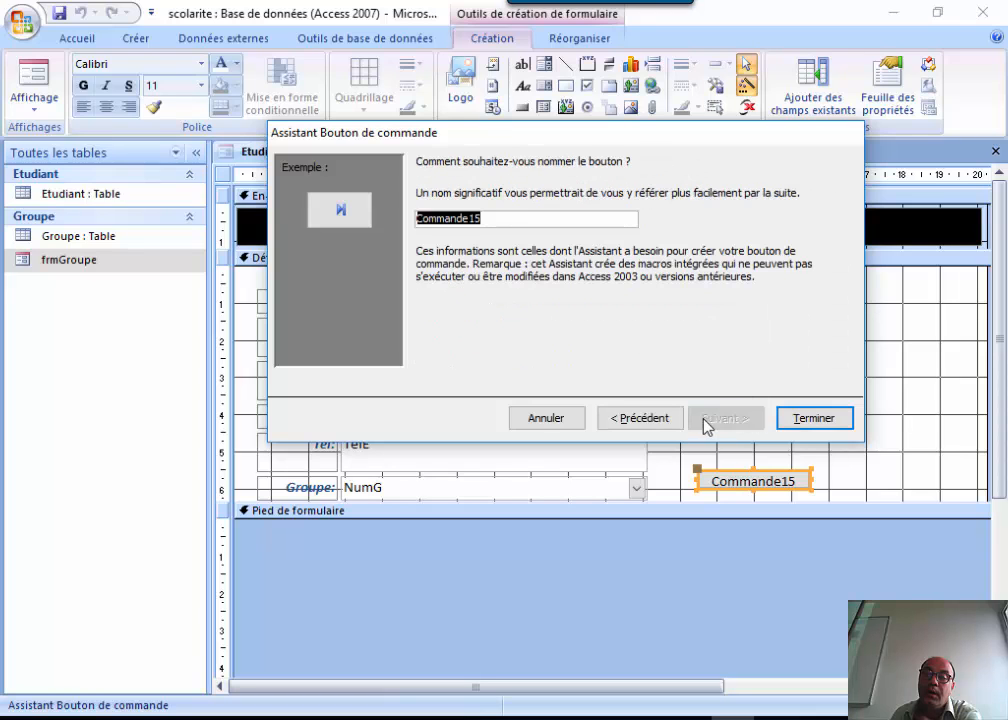
{"action": "left_click", "coordinate": [809, 419]}
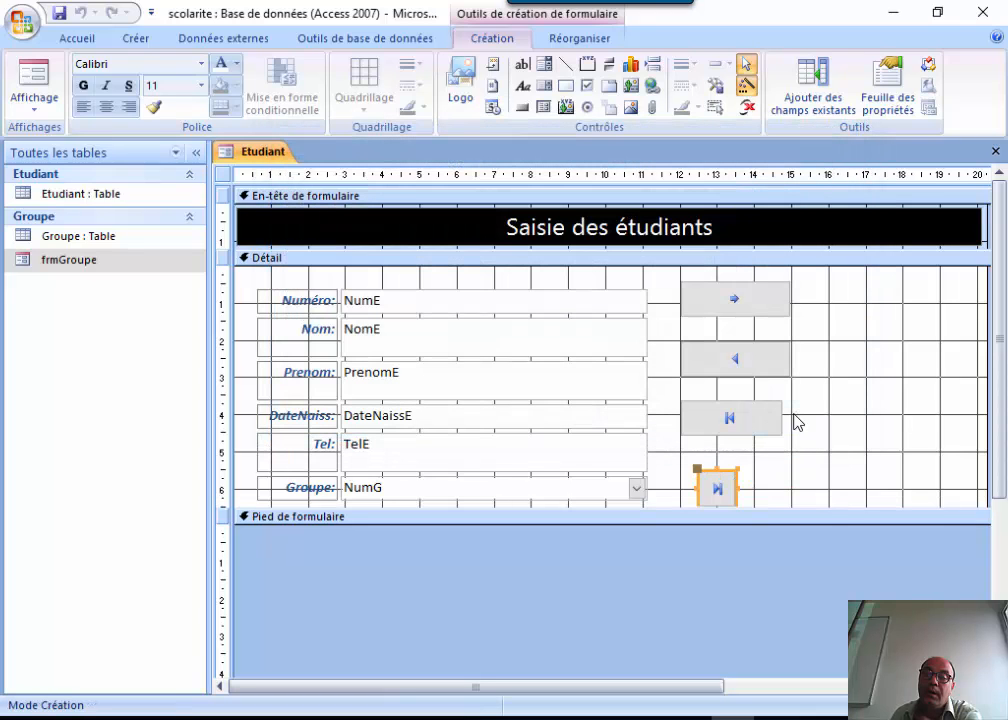
Widen the last-record button, move it under the first-record button, and select all four buttons.
{"action": "left_click", "coordinate": [742, 497]}
{"action": "left_click", "coordinate": [733, 493]}
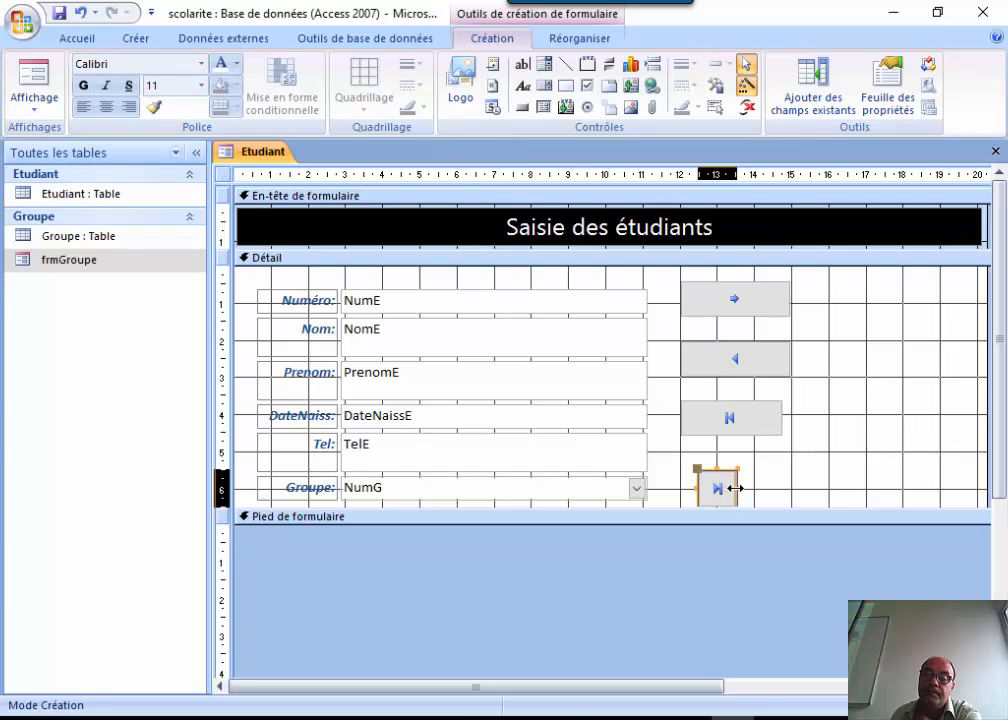
{"action": "left_click_drag", "start_coordinate": [735, 489], "coordinate": [814, 489]}
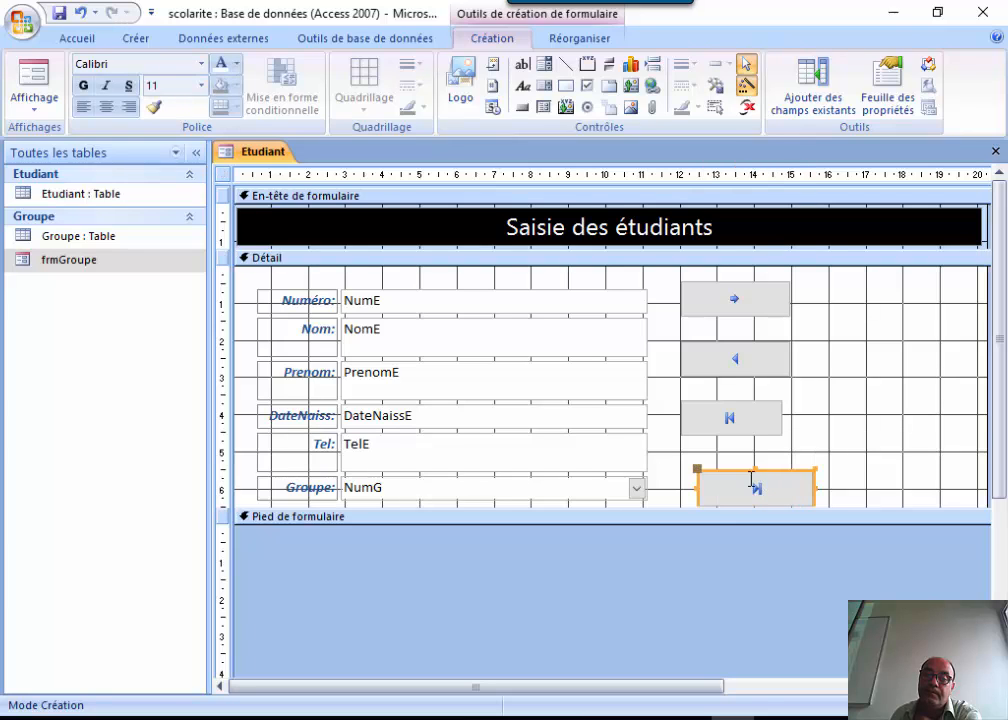
{"action": "left_click_drag", "start_coordinate": [752, 472], "coordinate": [734, 446]}
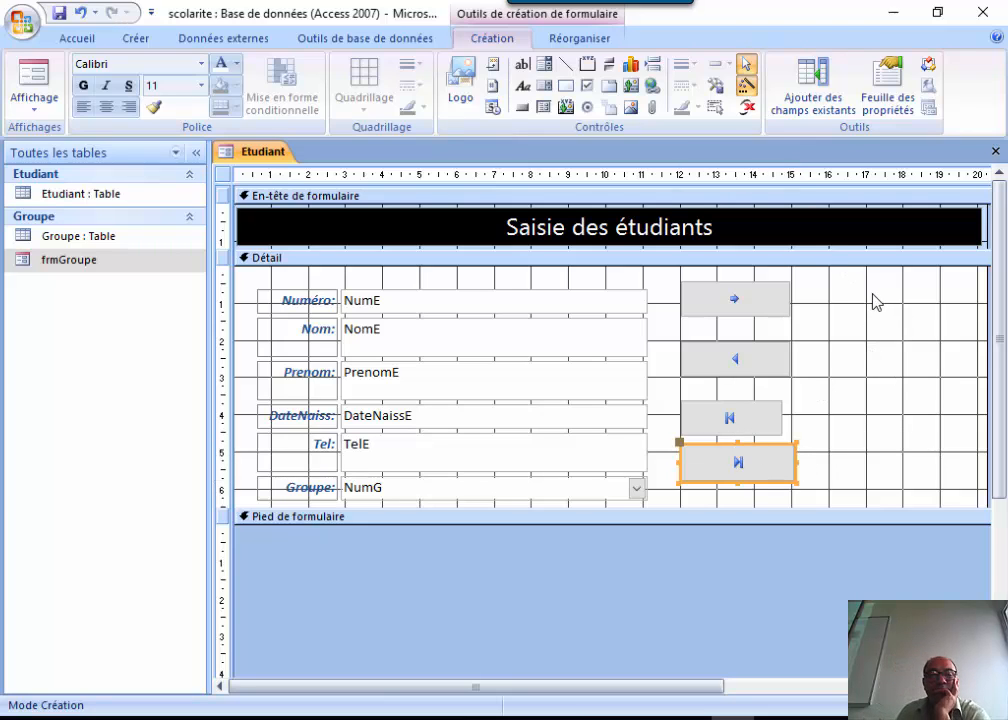
{"action": "left_click_drag", "start_coordinate": [870, 291], "coordinate": [688, 506]}
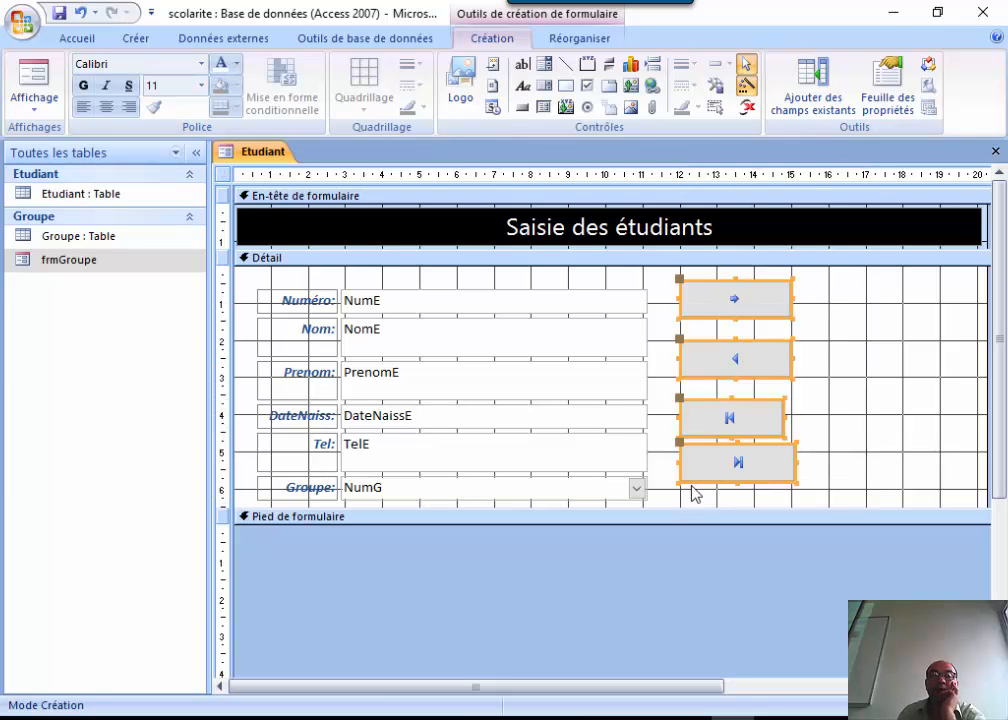
Select the four navigation buttons and size them all to the widest one.
{"action": "right_click", "coordinate": [726, 300]}
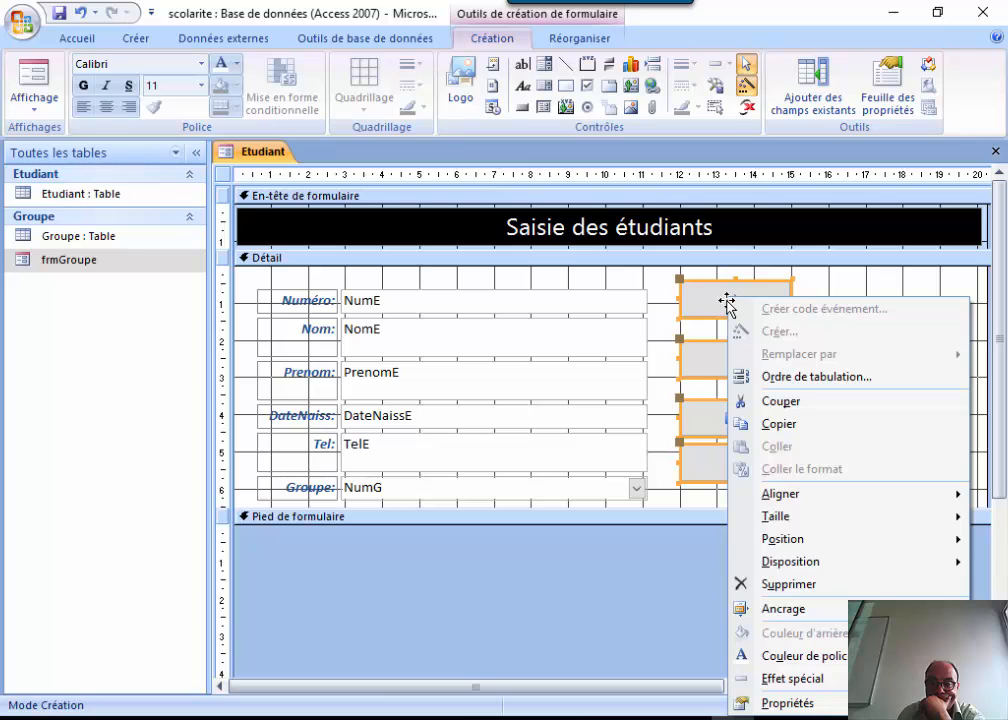
{"action": "left_click", "coordinate": [896, 292]}
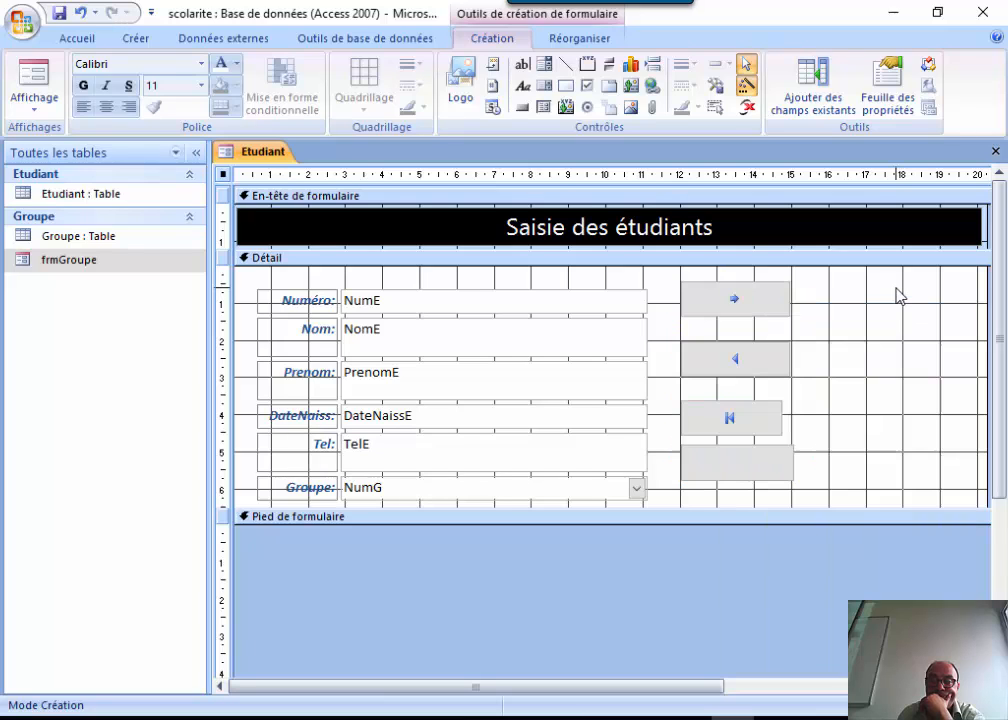
{"action": "left_click", "coordinate": [82, 40]}
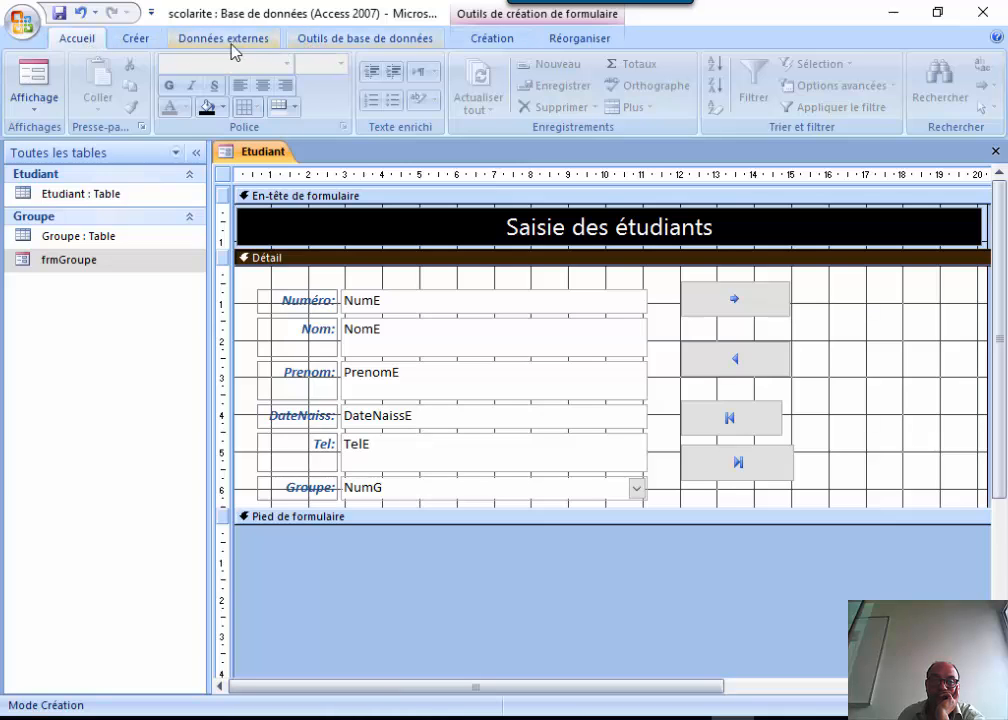
{"action": "left_click_drag", "start_coordinate": [829, 284], "coordinate": [684, 484]}
{"action": "right_click", "coordinate": [728, 420]}
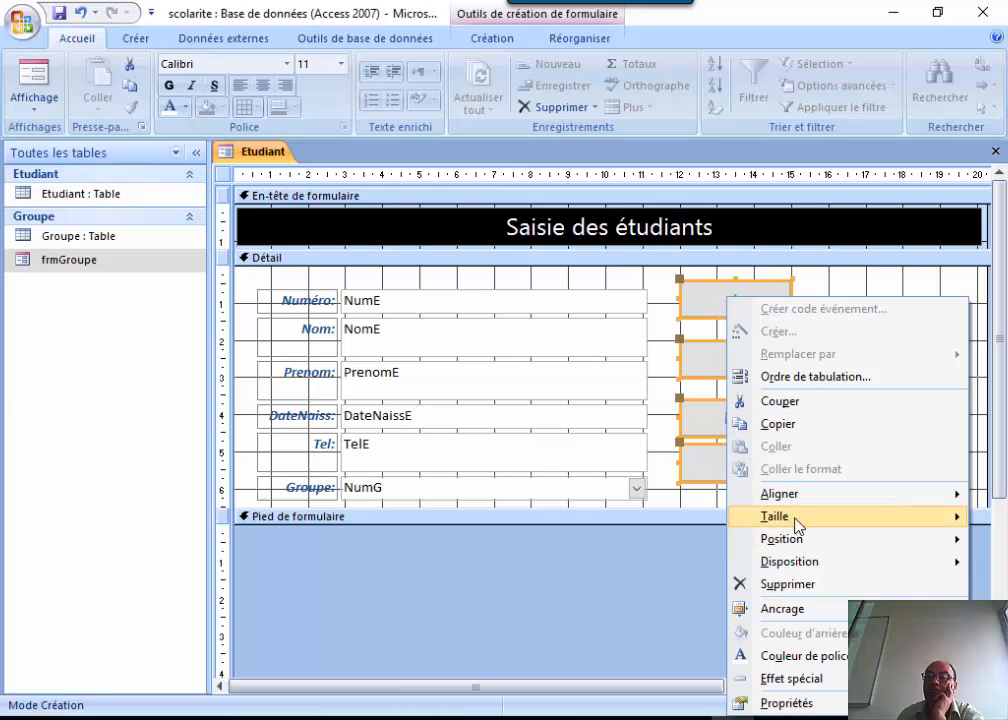
{"action": "mouse_move", "coordinate": [790, 519]}
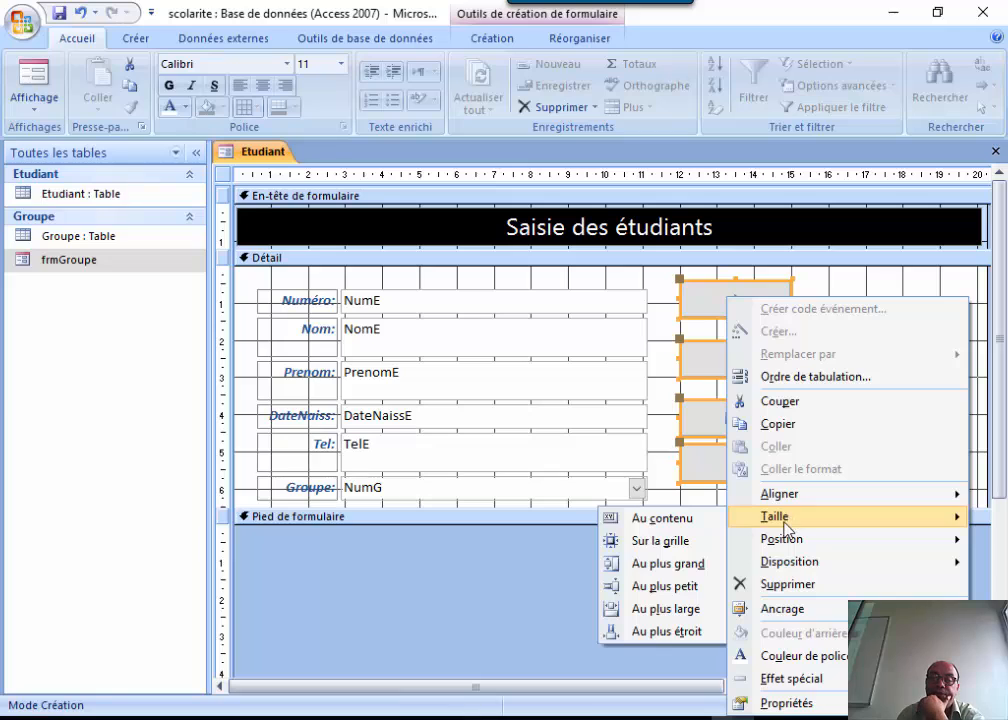
{"action": "left_click", "coordinate": [686, 566]}
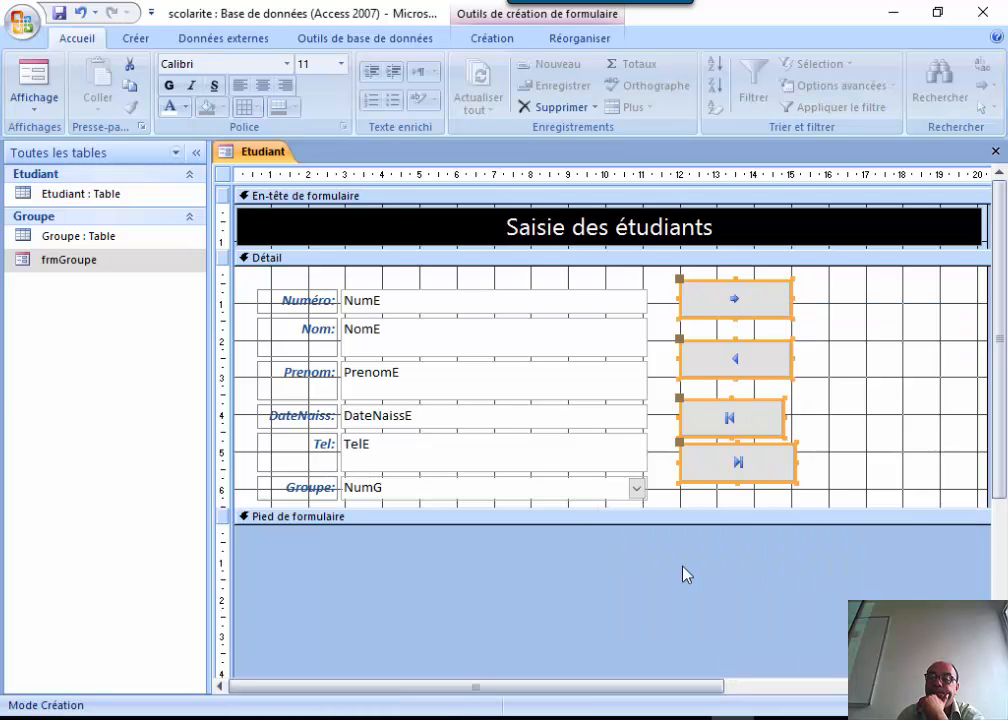
{"action": "right_click", "coordinate": [761, 300]}
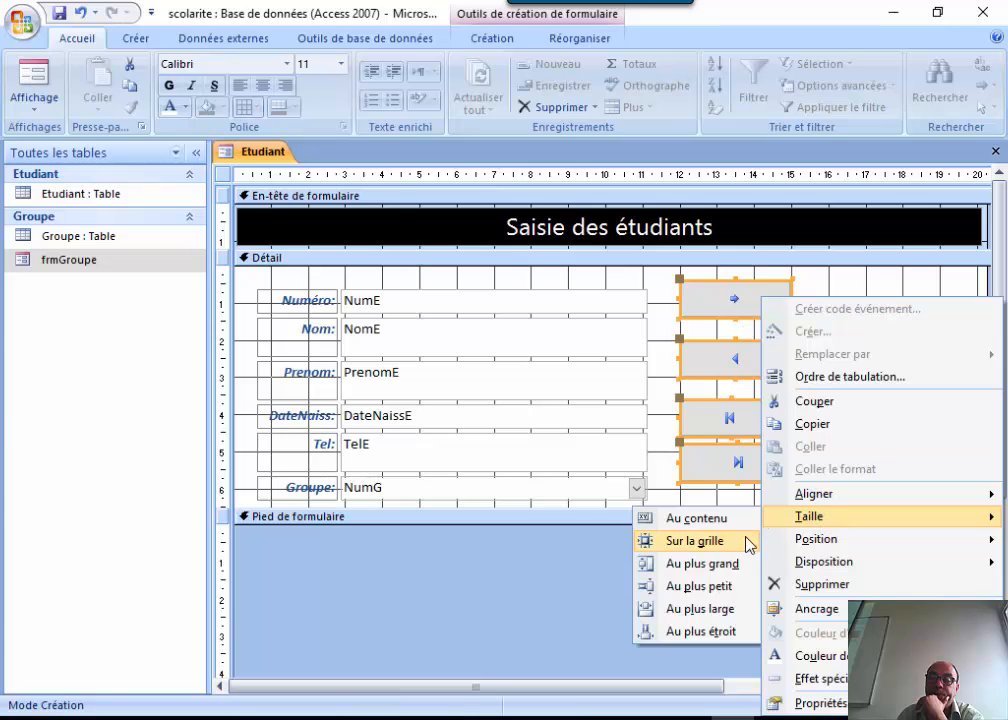
{"action": "left_click", "coordinate": [728, 605]}
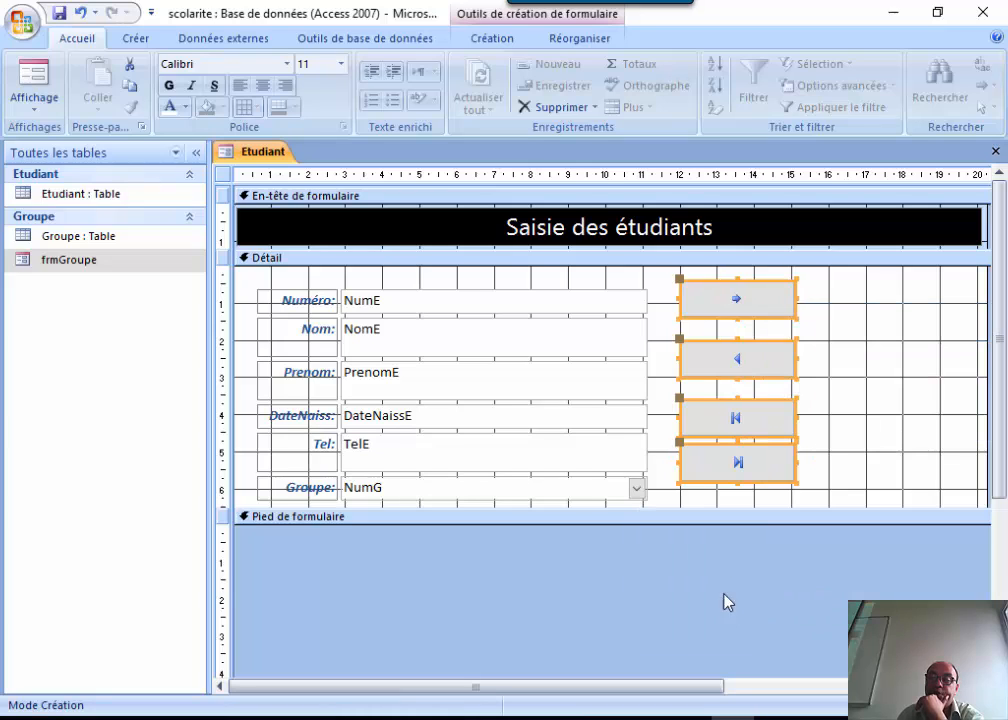
Align the four buttons on their right edges and bring up the Disposition layout options.
{"action": "right_click", "coordinate": [712, 302]}
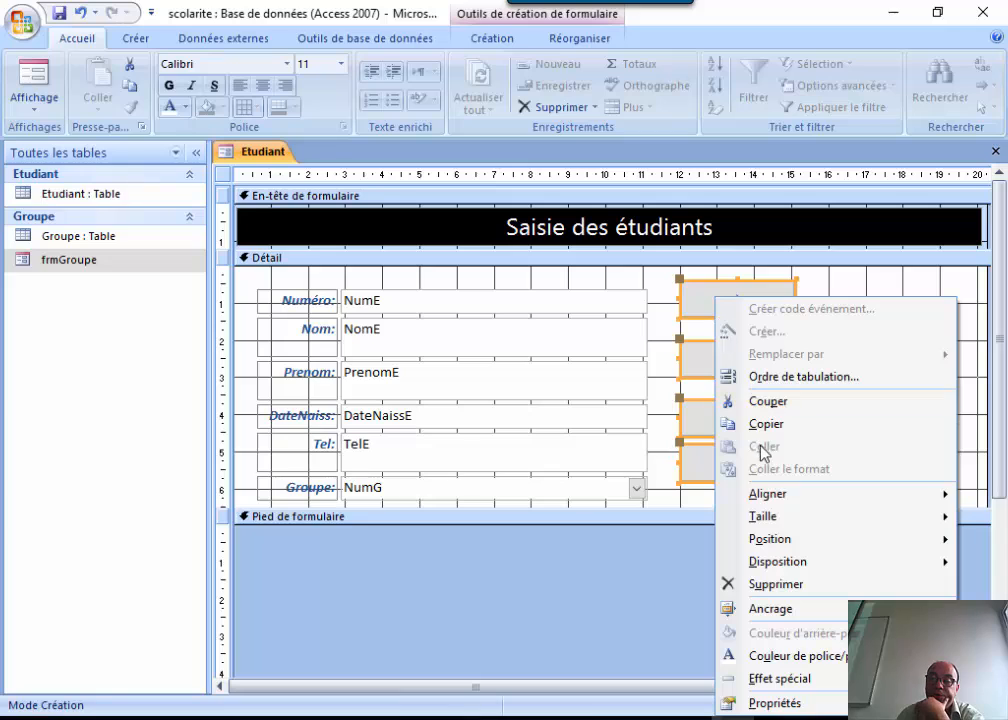
{"action": "mouse_move", "coordinate": [842, 505]}
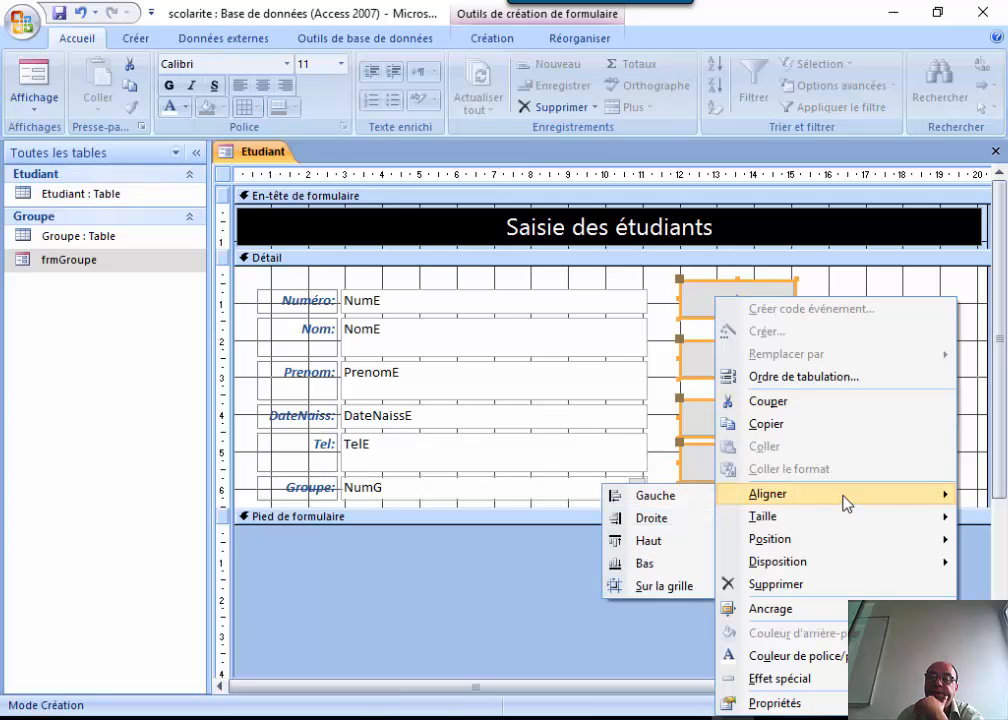
{"action": "left_click", "coordinate": [684, 520]}
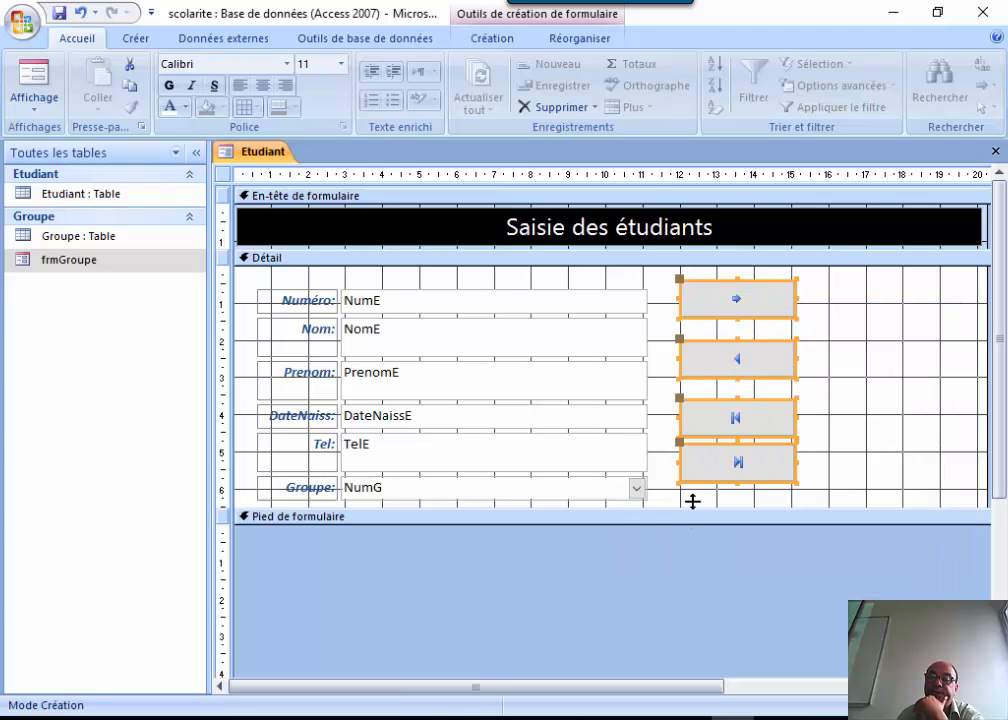
{"action": "right_click", "coordinate": [754, 299]}
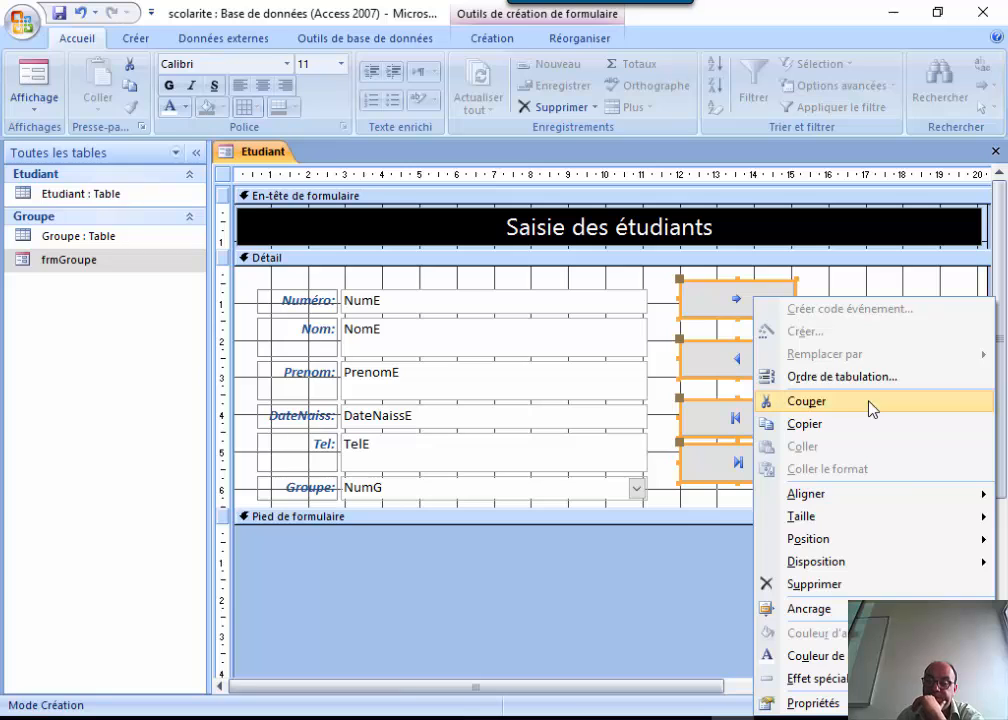
{"action": "mouse_move", "coordinate": [900, 542]}
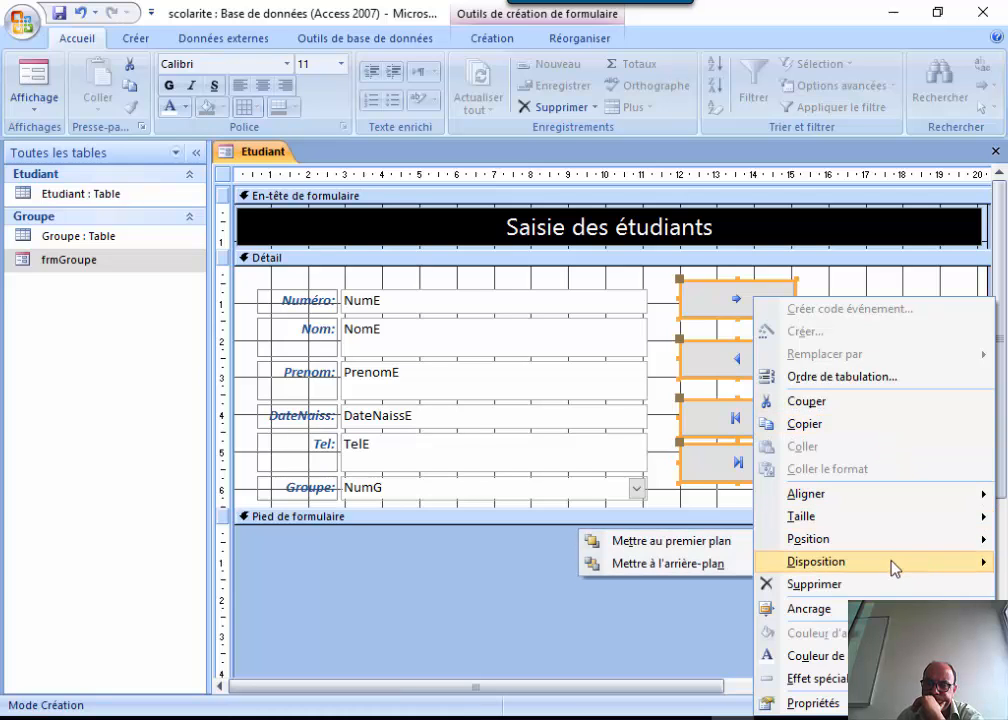
{"action": "mouse_move", "coordinate": [893, 568]}
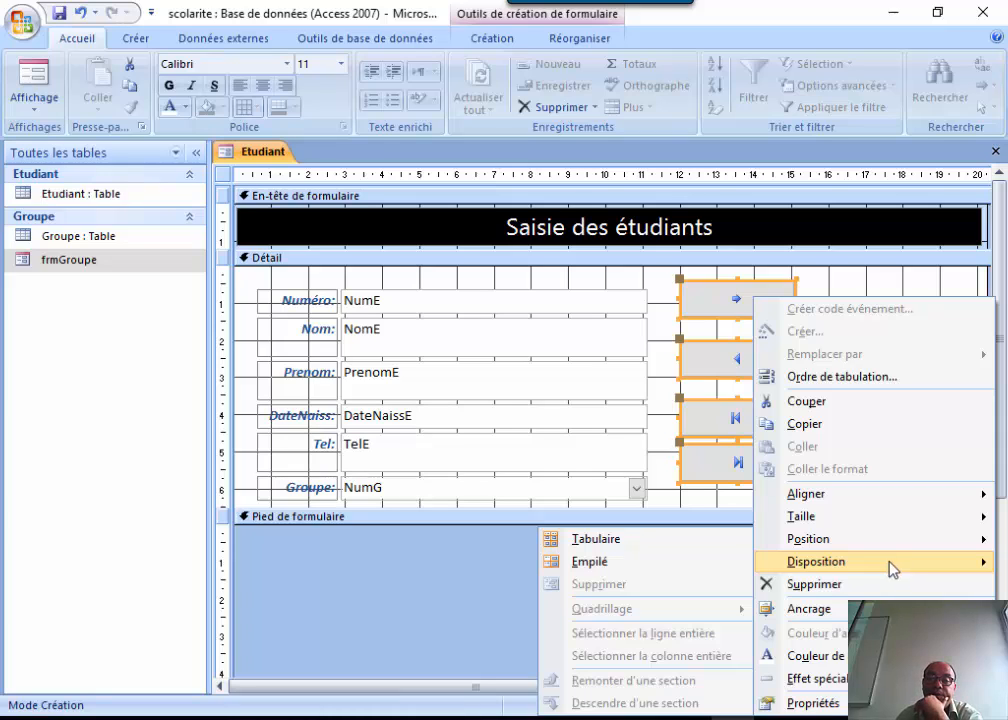
Stack the four navigation buttons vertically (Empilé), briefly trying the Tabulaire layout first.
{"action": "left_click", "coordinate": [614, 562]}
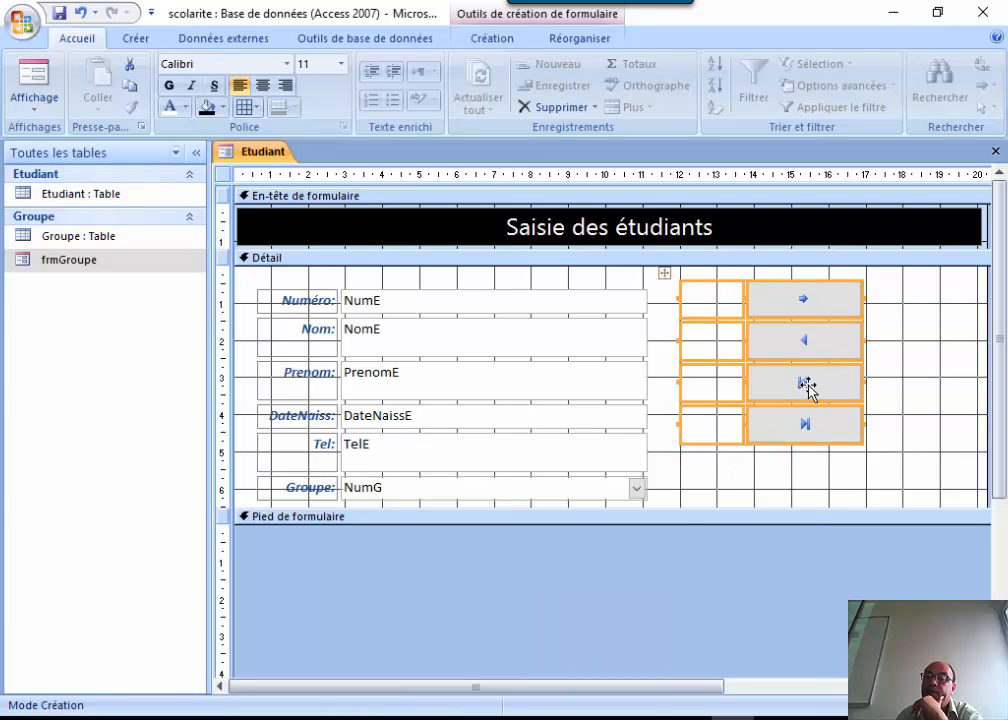
{"action": "right_click", "coordinate": [823, 288]}
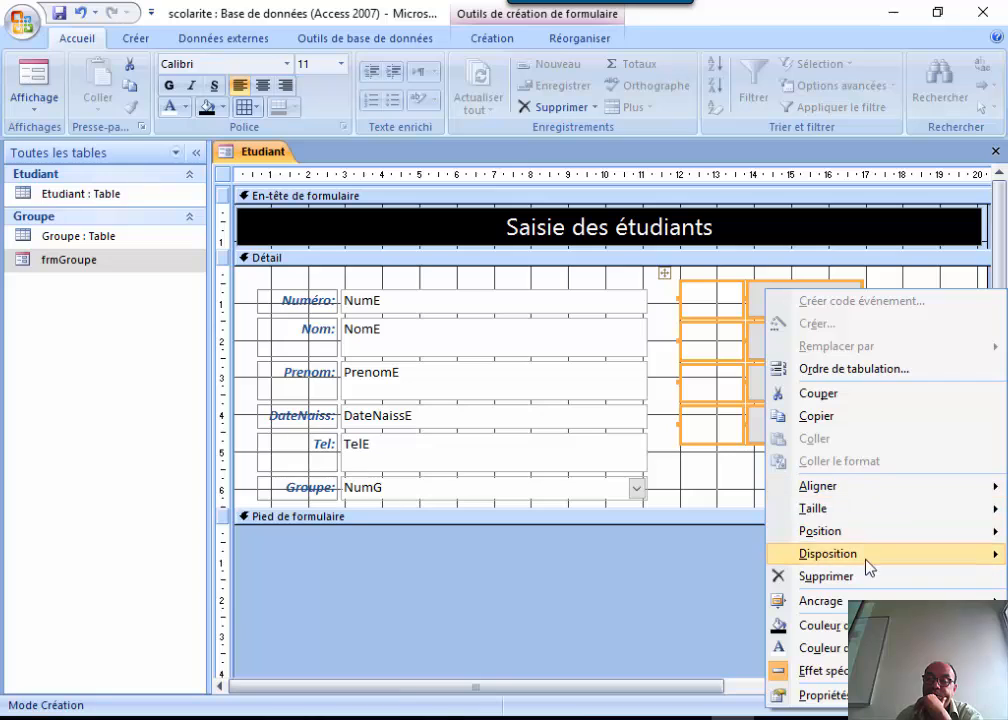
{"action": "mouse_move", "coordinate": [857, 571]}
{"action": "left_click", "coordinate": [625, 544]}
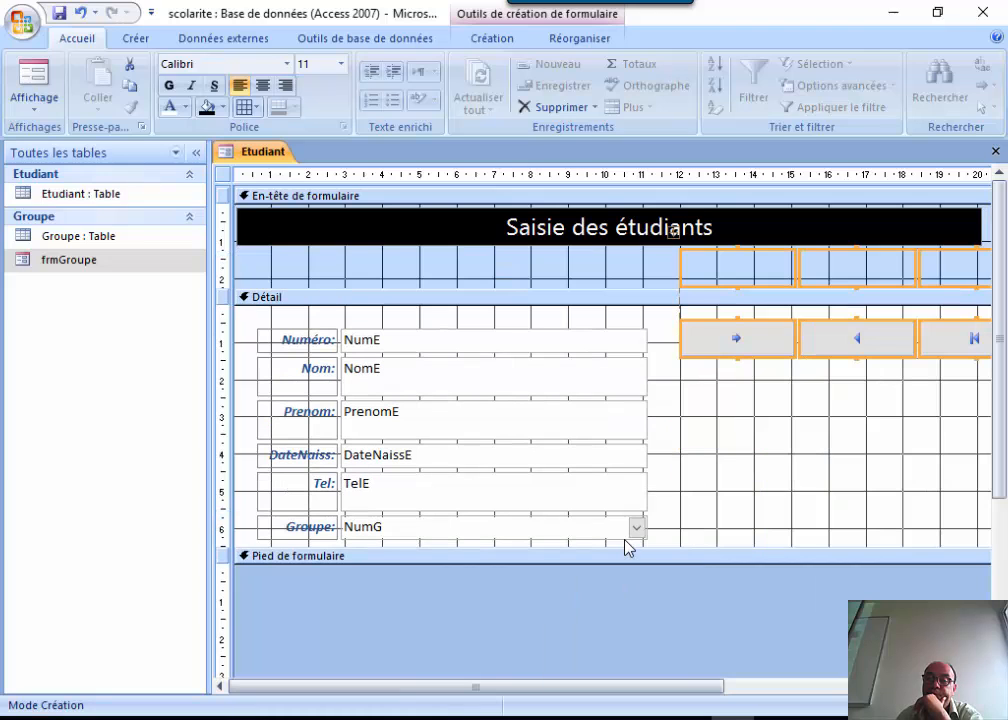
{"action": "right_click", "coordinate": [772, 348]}
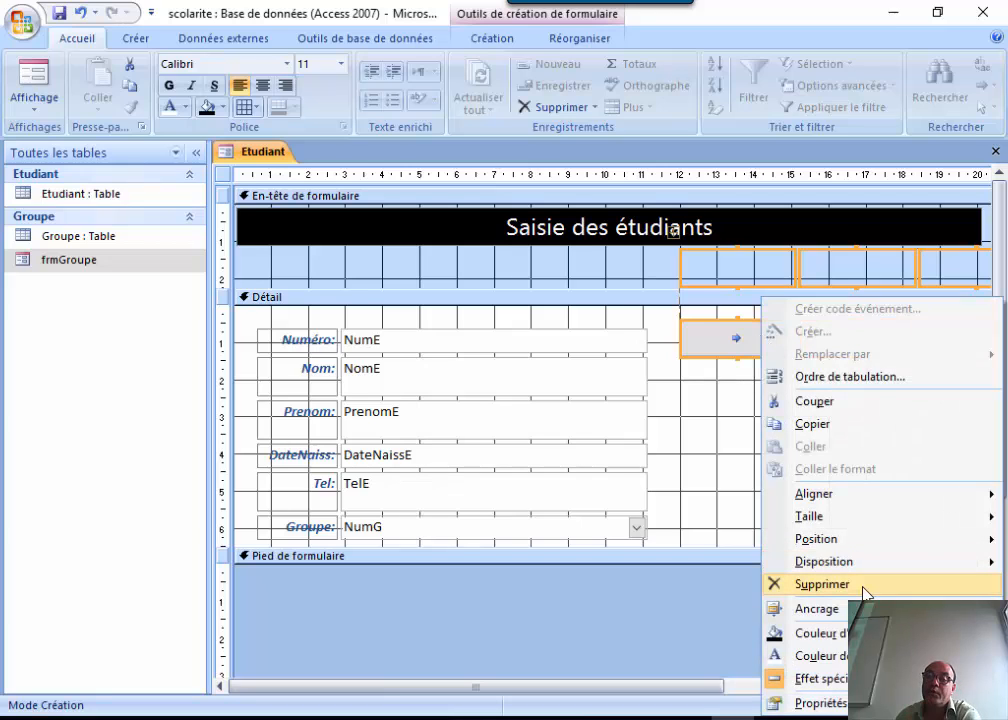
{"action": "mouse_move", "coordinate": [871, 576]}
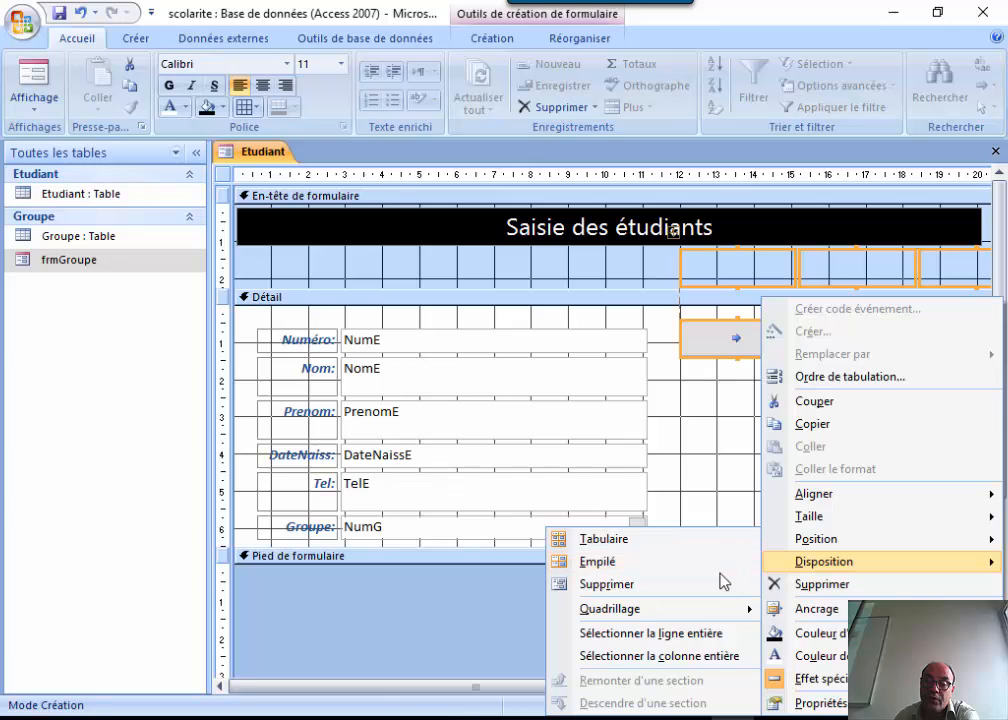
{"action": "left_click", "coordinate": [656, 572]}
Delete the empty layout cells beside the buttons, then undo the deletion to restore them.
{"action": "left_click", "coordinate": [951, 425]}
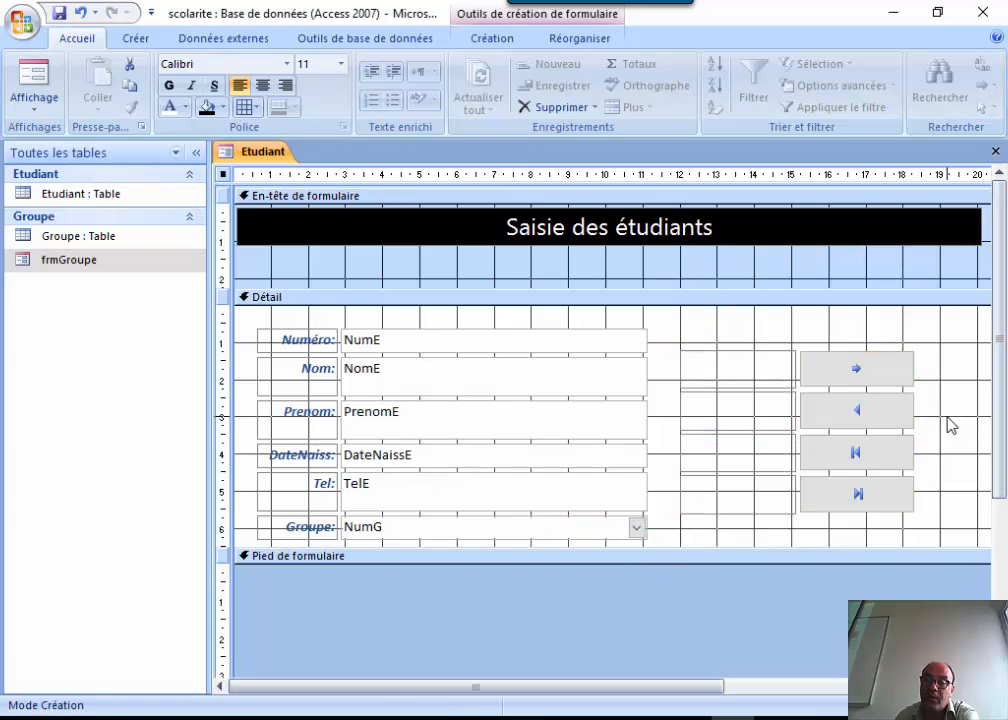
{"action": "left_click_drag", "start_coordinate": [758, 325], "coordinate": [707, 520]}
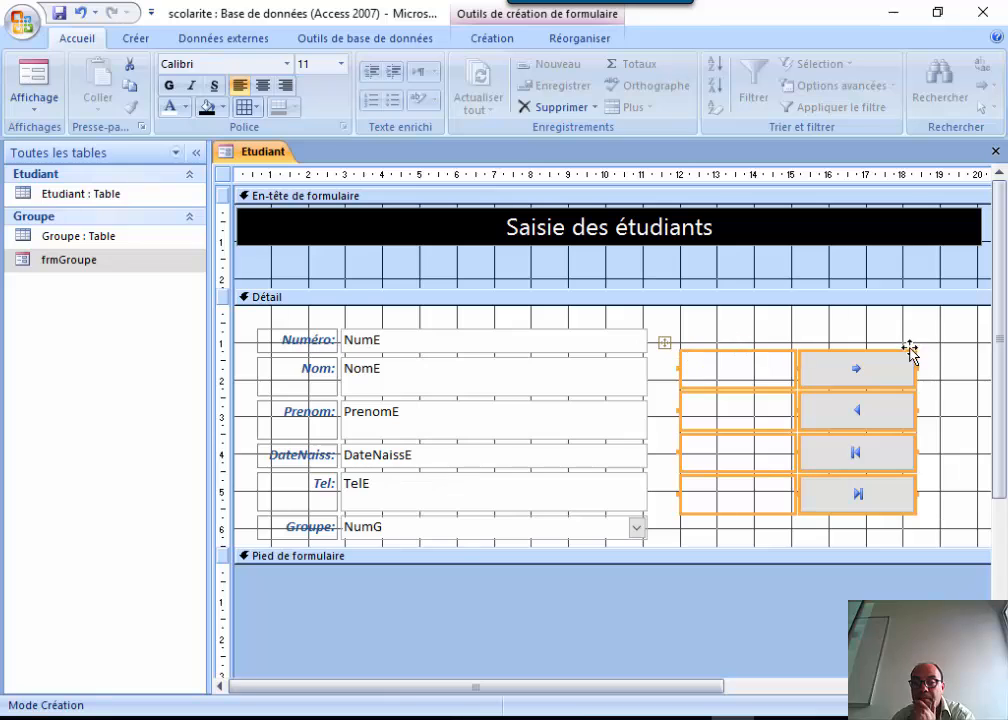
{"action": "left_click", "coordinate": [940, 336]}
{"action": "left_click_drag", "start_coordinate": [752, 322], "coordinate": [704, 545]}
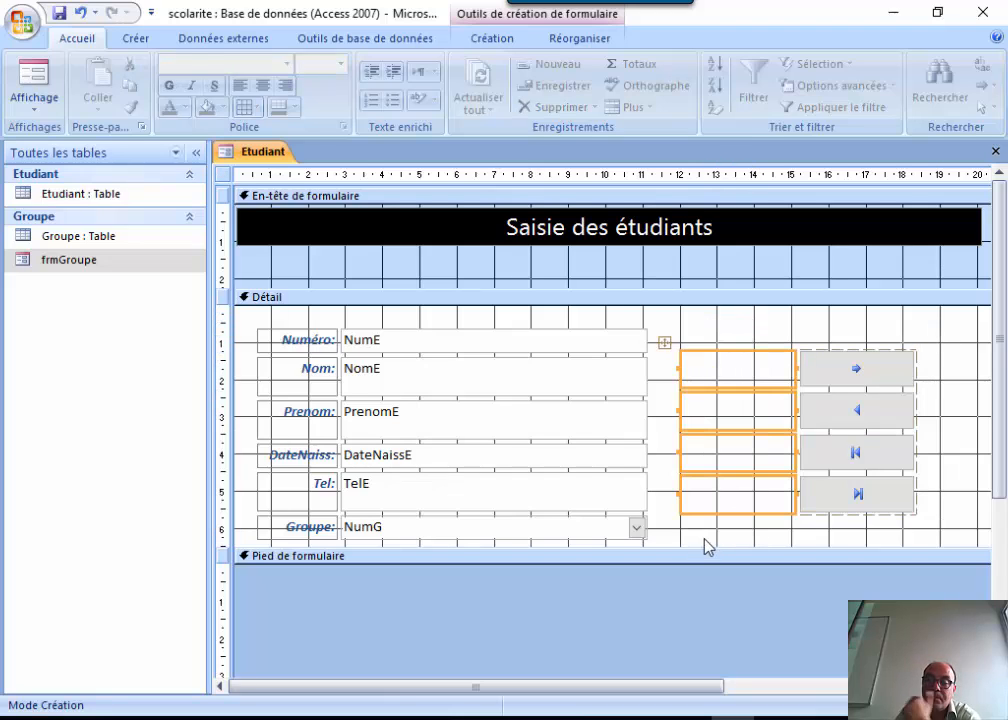
{"action": "key", "text": "Delete"}
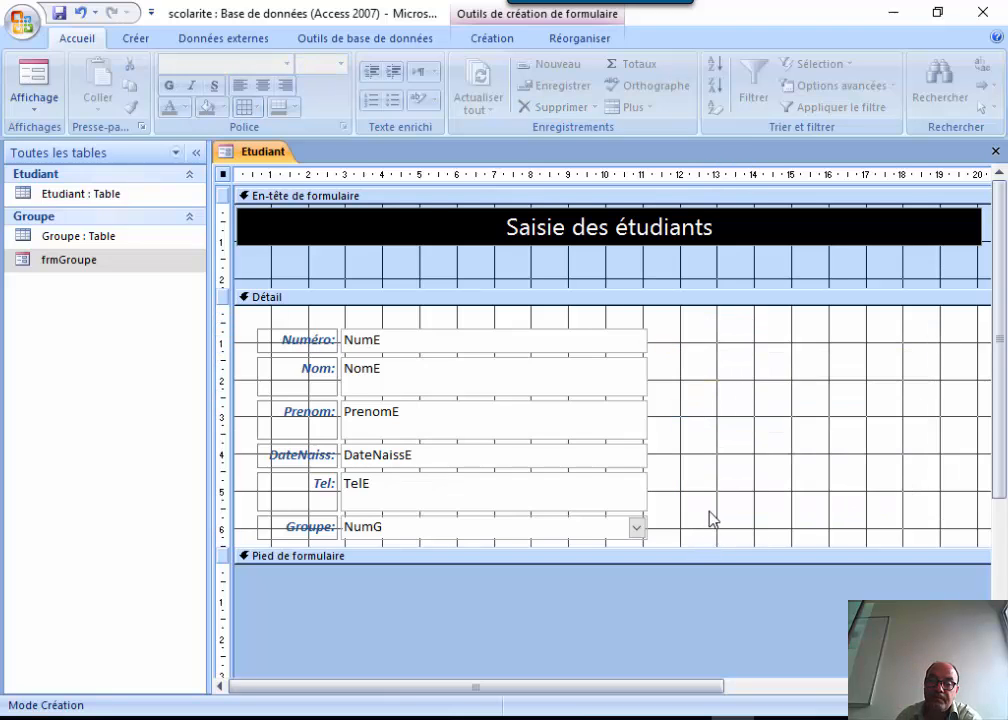
{"action": "left_click", "coordinate": [82, 14]}
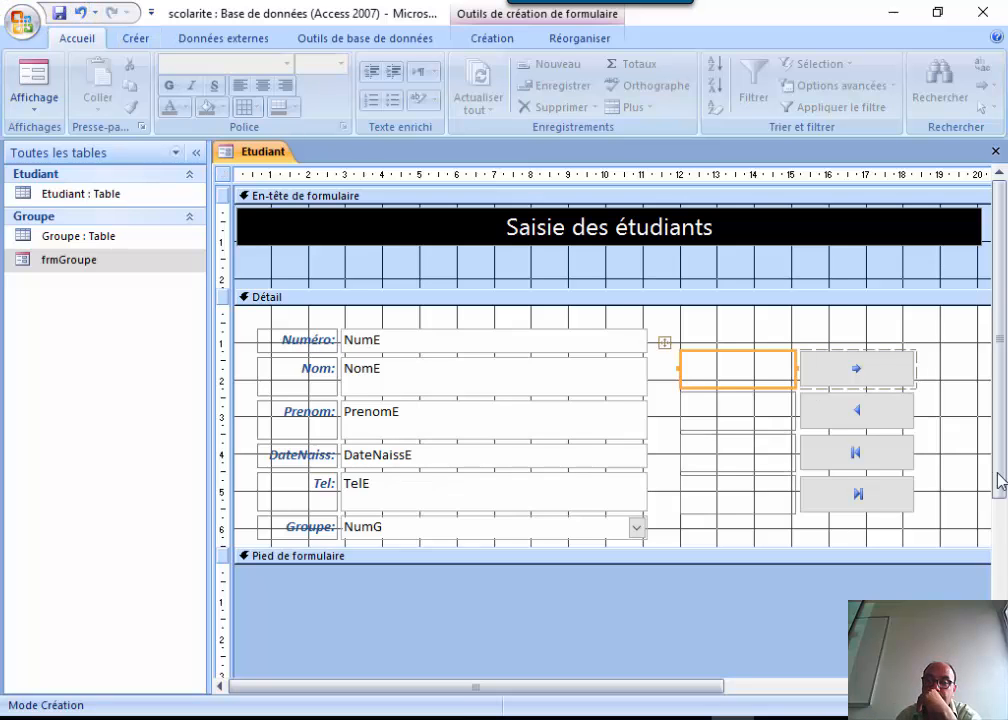
{"action": "left_click", "coordinate": [955, 452]}
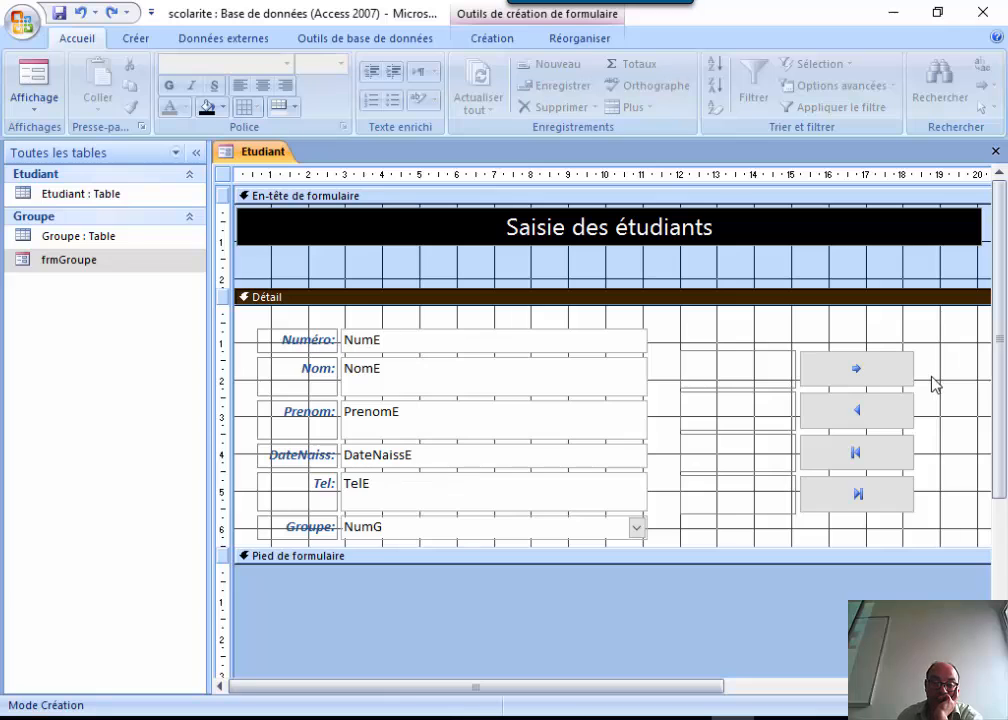
Switch the Etudiant form to Form view and test the next-record button, dismissing the end-of-records error.
{"action": "left_click", "coordinate": [34, 95]}
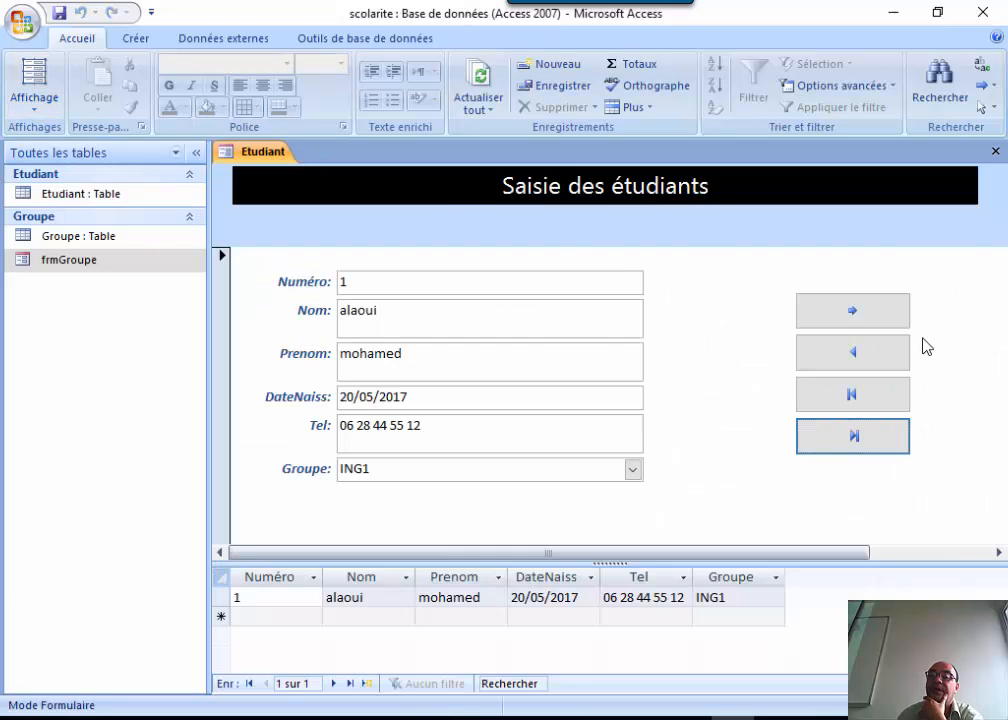
{"action": "left_click", "coordinate": [846, 310]}
{"action": "left_click", "coordinate": [846, 310]}
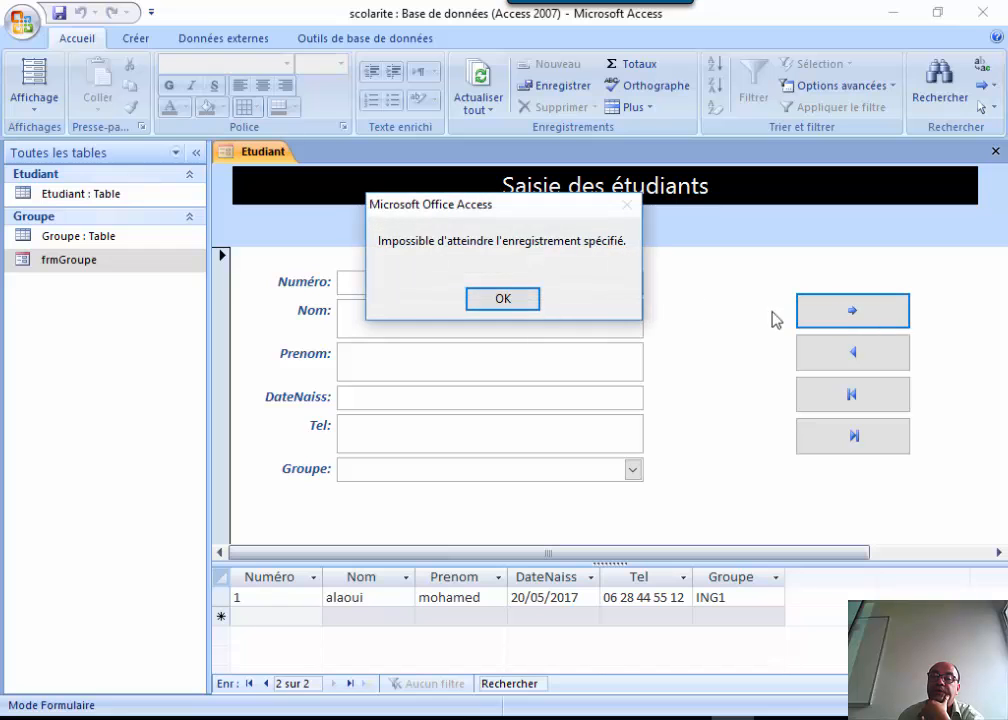
{"action": "left_click", "coordinate": [504, 299]}
Test the previous, first and last record buttons, then select the Groupe table.
{"action": "left_click", "coordinate": [824, 354]}
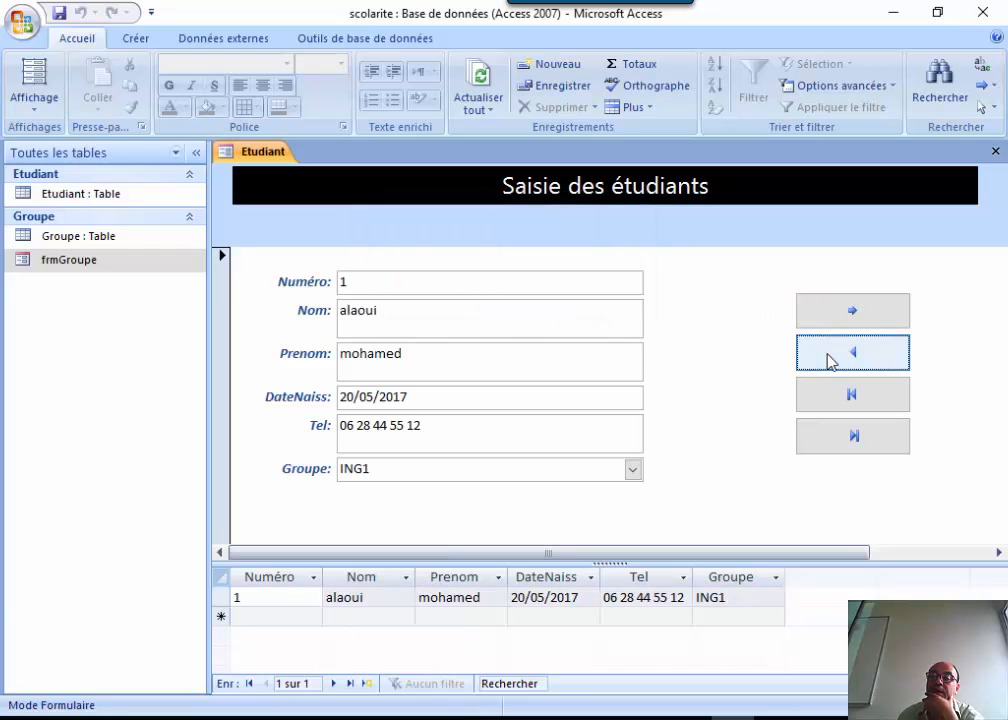
{"action": "left_click", "coordinate": [827, 360]}
{"action": "left_click", "coordinate": [490, 298]}
{"action": "left_click", "coordinate": [848, 396]}
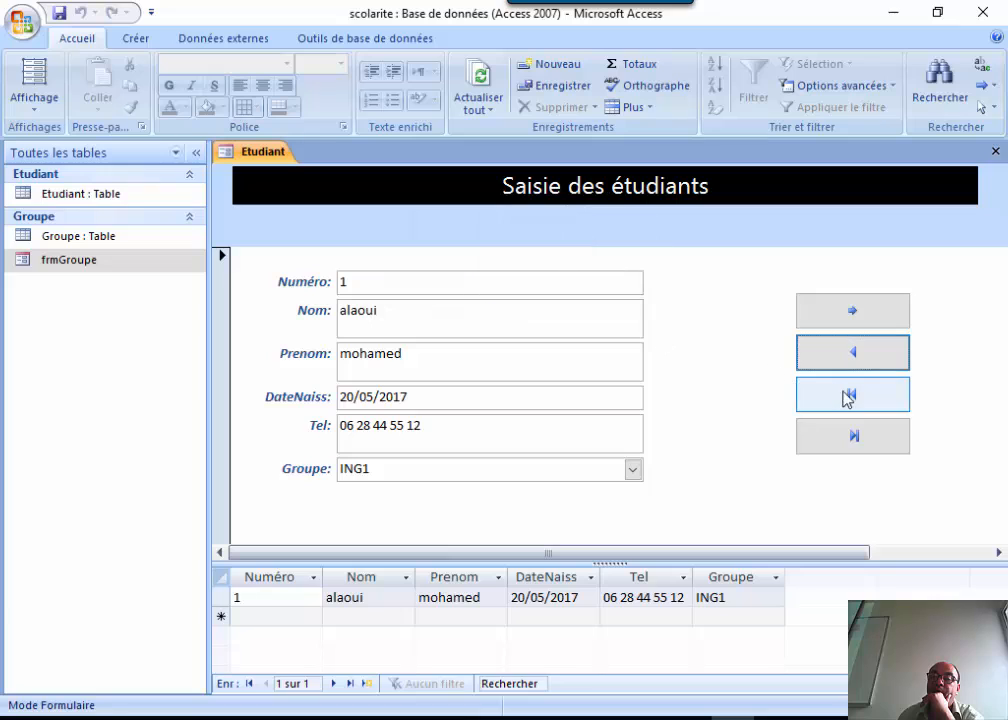
{"action": "left_click", "coordinate": [858, 440]}
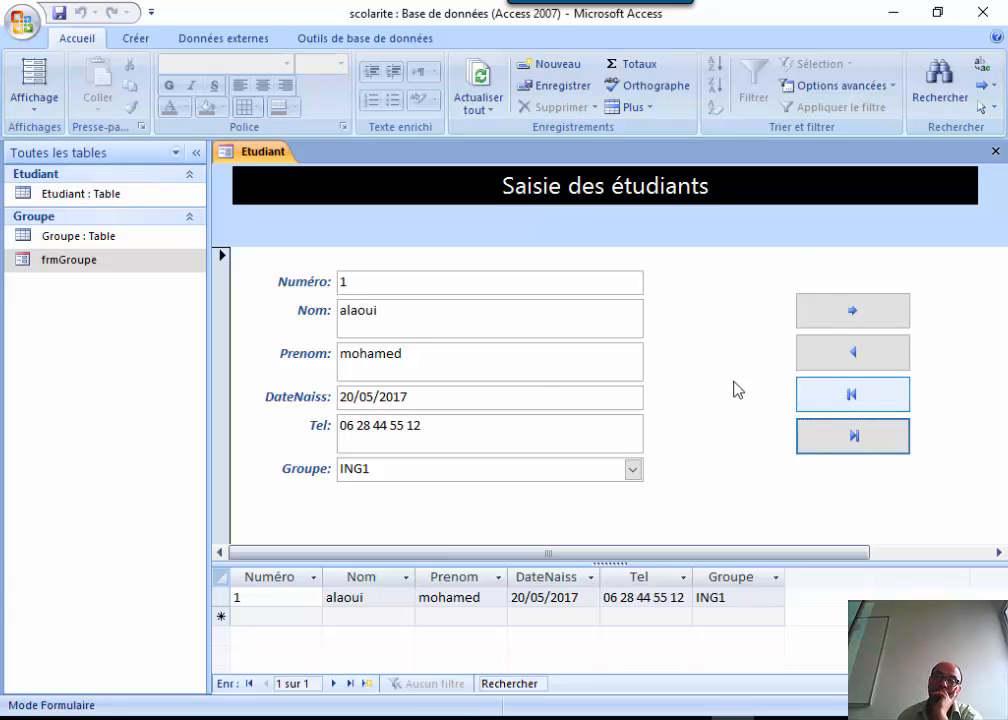
{"action": "left_click", "coordinate": [75, 237]}
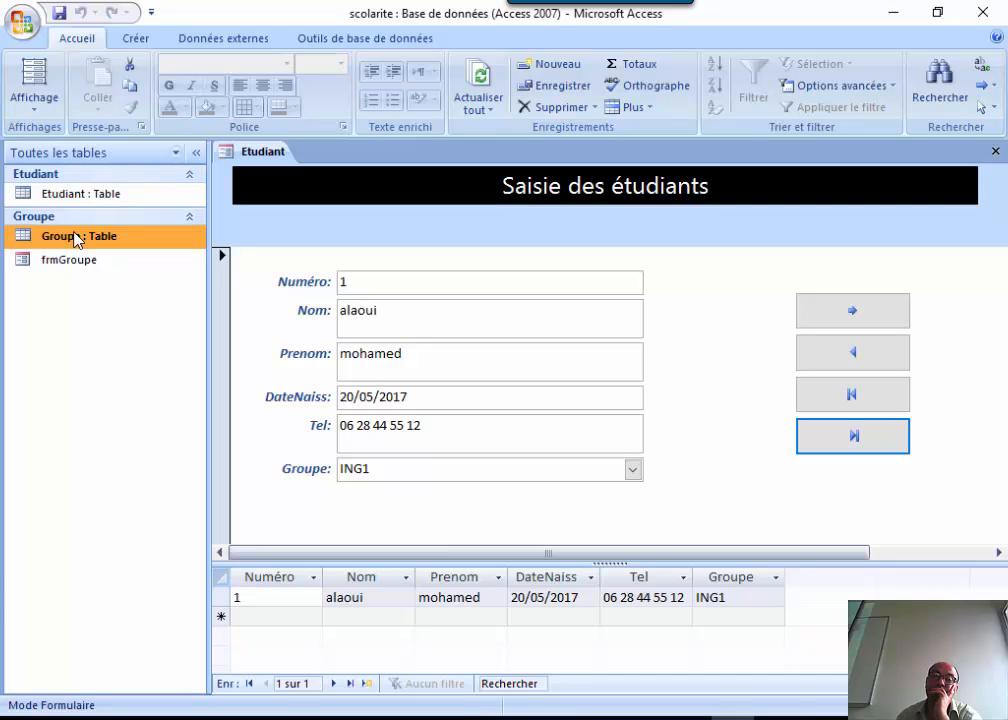
Create a Formulaire double affichage split form from the Groupe table.
{"action": "left_click", "coordinate": [133, 38]}
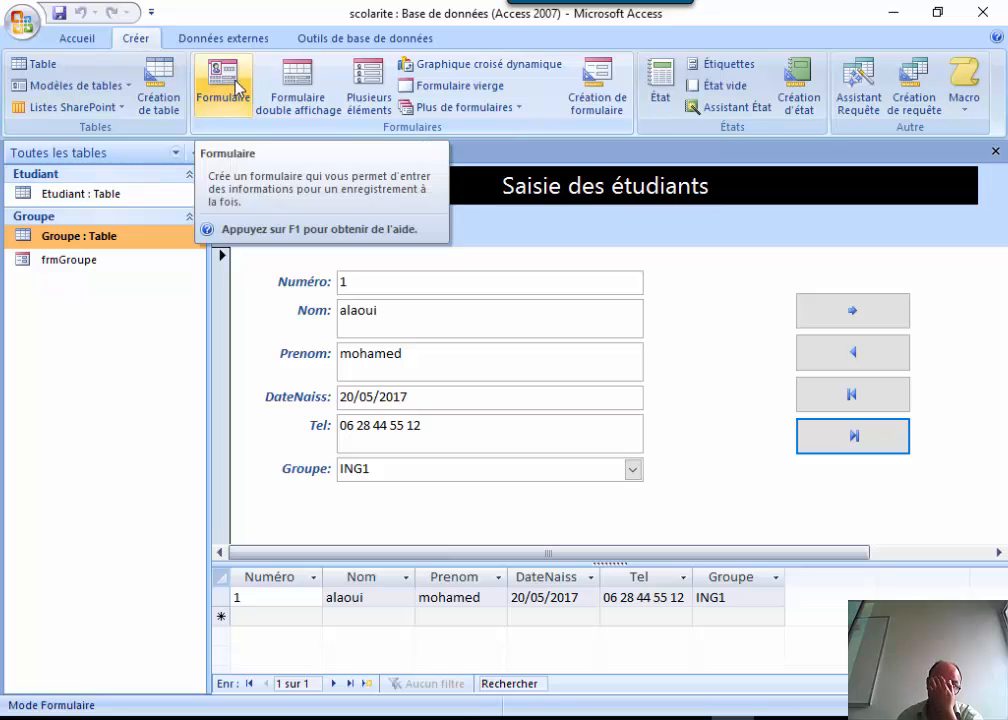
{"action": "left_click", "coordinate": [298, 88]}
{"action": "left_click", "coordinate": [398, 346]}
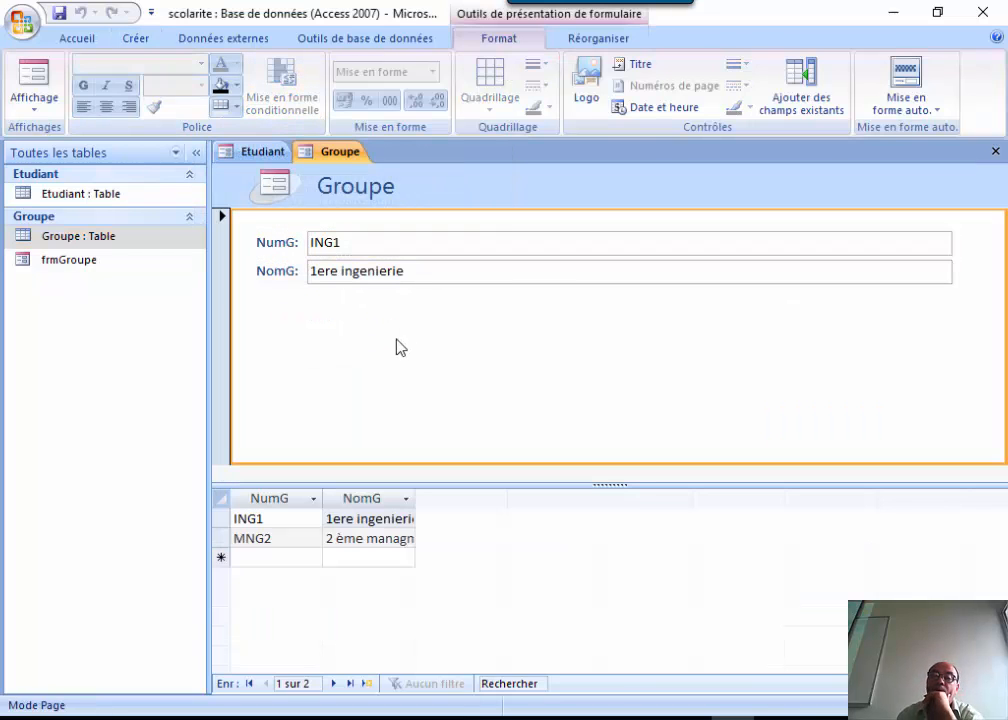
Narrow the NumG and NomG text boxes together by dragging their right edge left.
{"action": "left_click", "coordinate": [856, 251]}
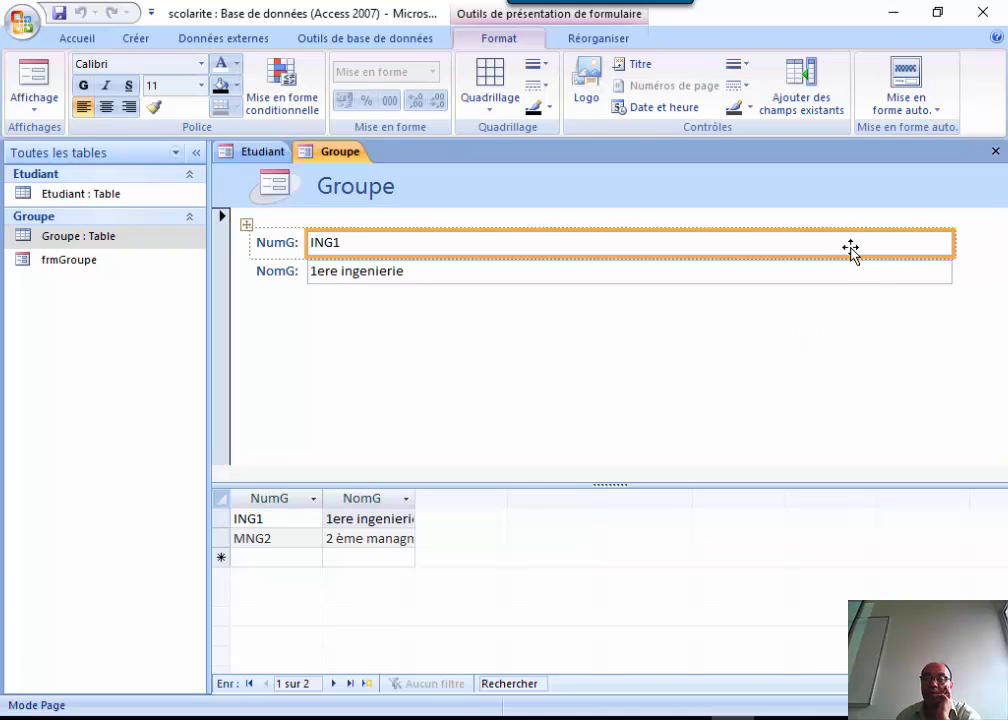
{"action": "left_click", "coordinate": [836, 278], "text": "shift"}
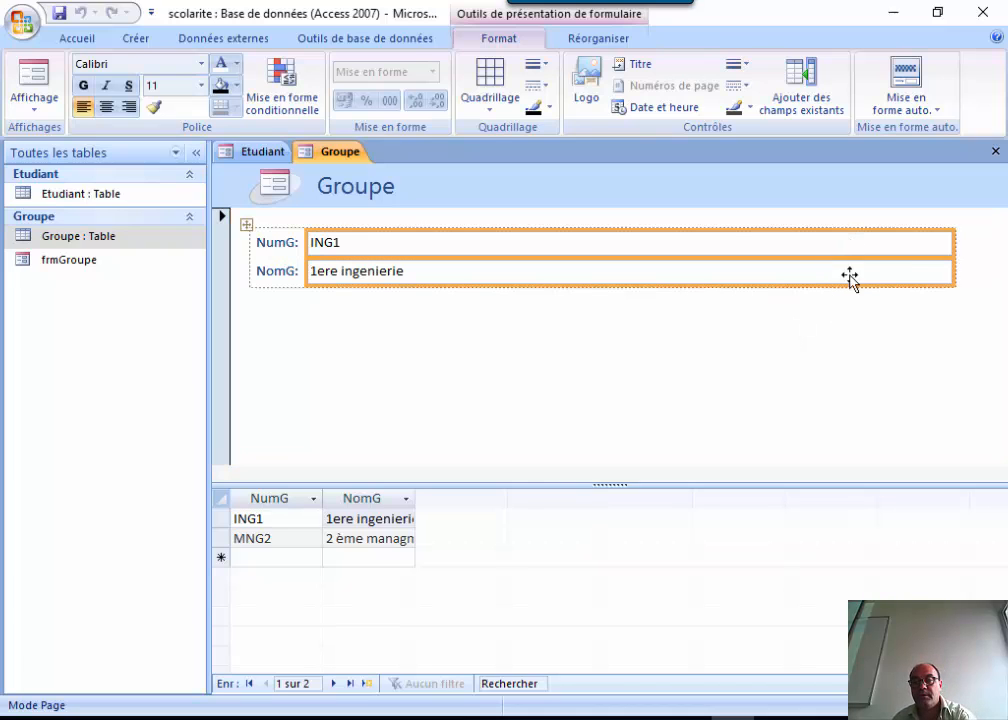
{"action": "left_click_drag", "start_coordinate": [956, 245], "coordinate": [562, 248]}
{"action": "left_click", "coordinate": [570, 344]}
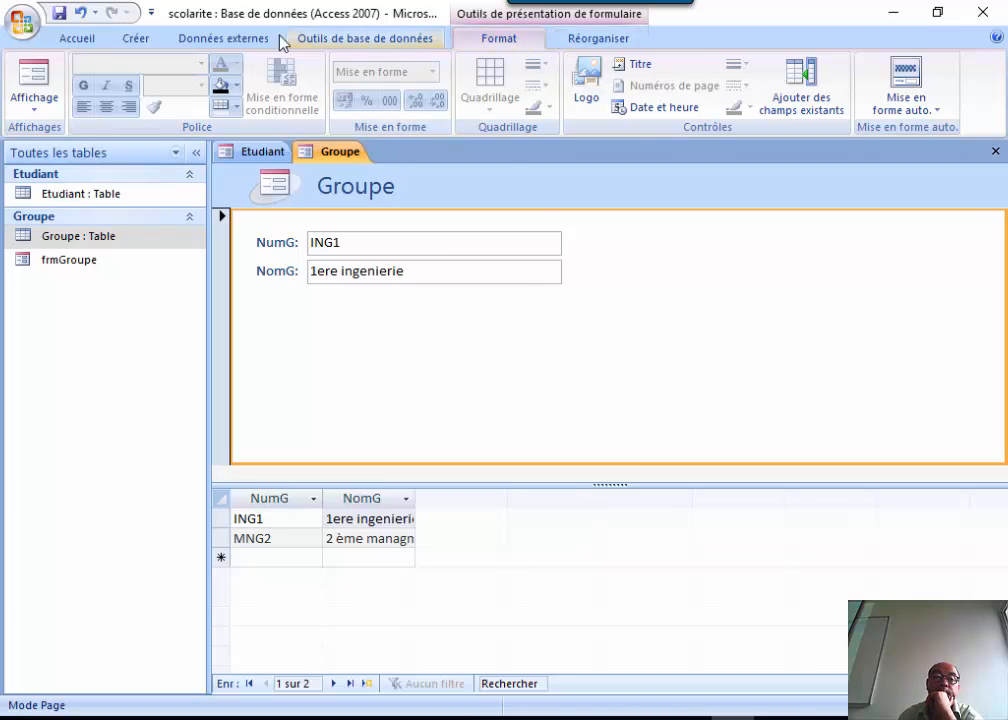
Browse the creation and external data commands, then select the Groupe table and refocus the new form.
{"action": "left_click", "coordinate": [145, 38]}
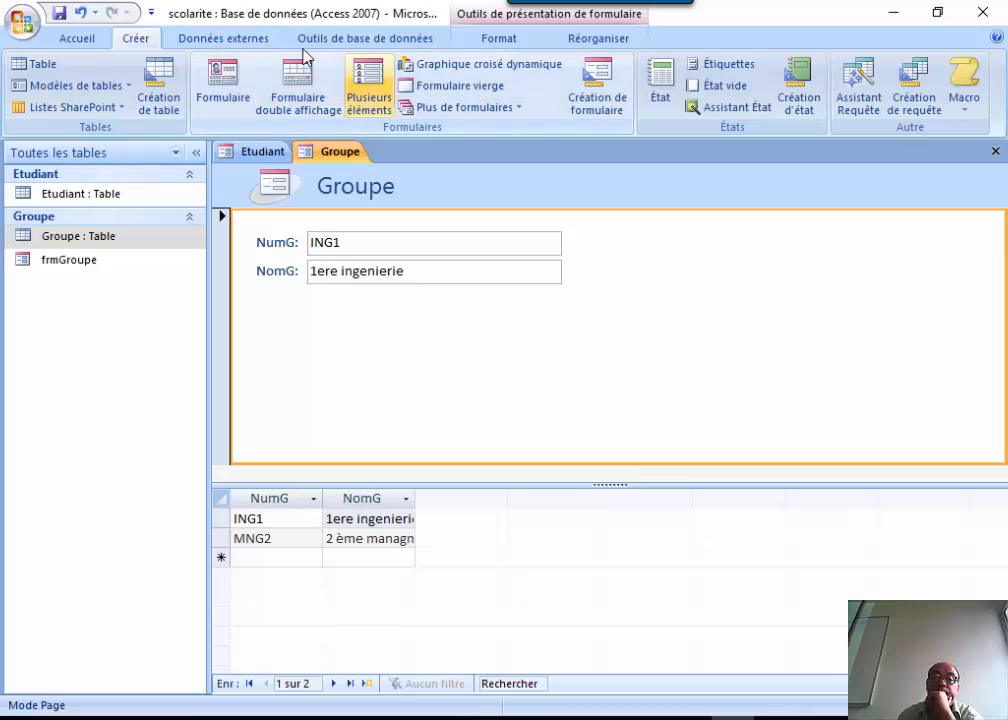
{"action": "left_click", "coordinate": [249, 40]}
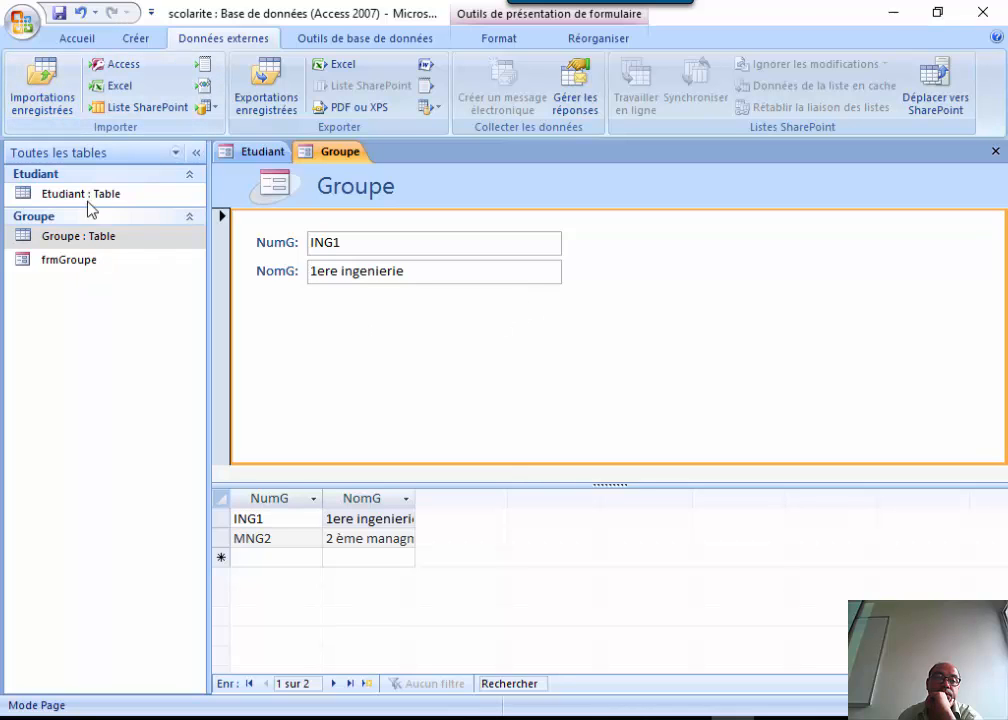
{"action": "left_click", "coordinate": [78, 242]}
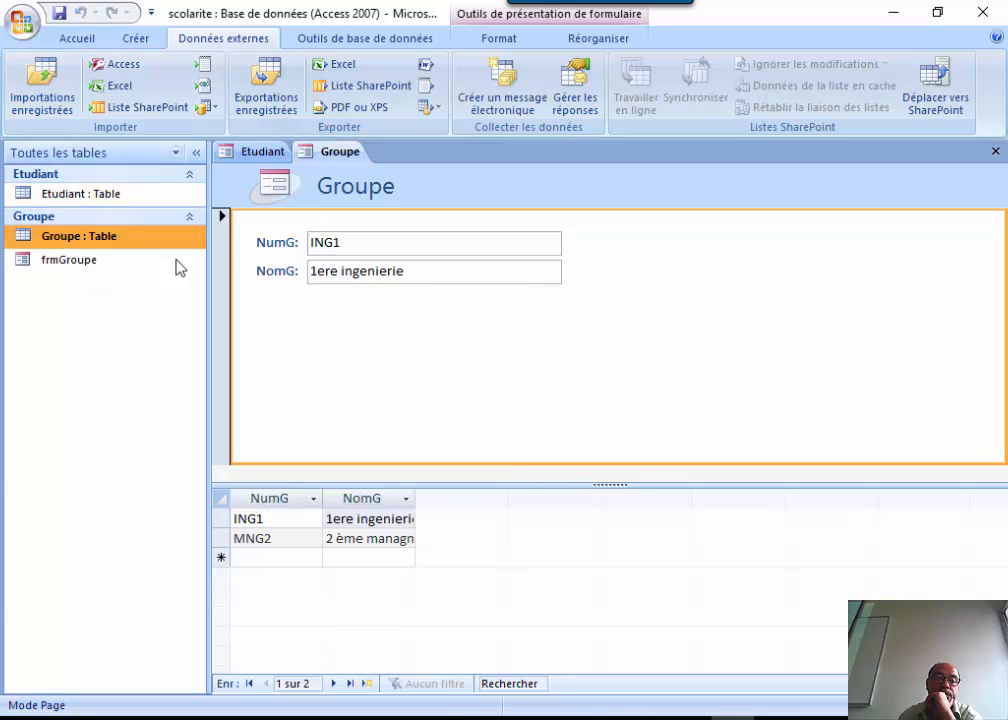
{"action": "left_click", "coordinate": [333, 313]}
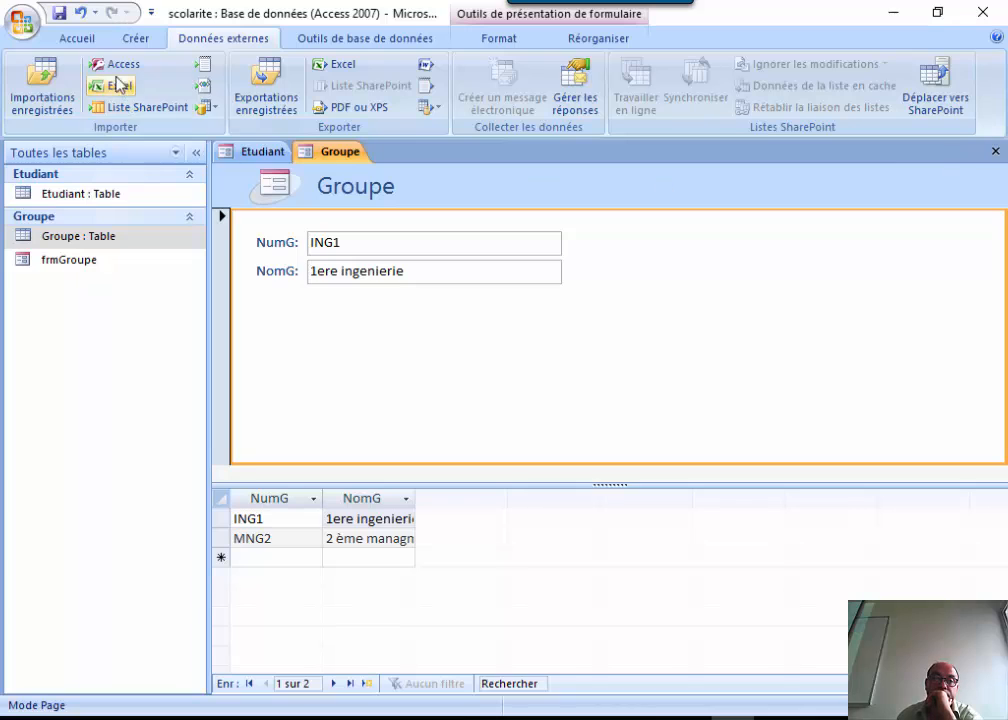
Try saving the split form as frmGroupe, decline replacing the existing form, and cancel.
{"action": "left_click", "coordinate": [60, 14]}
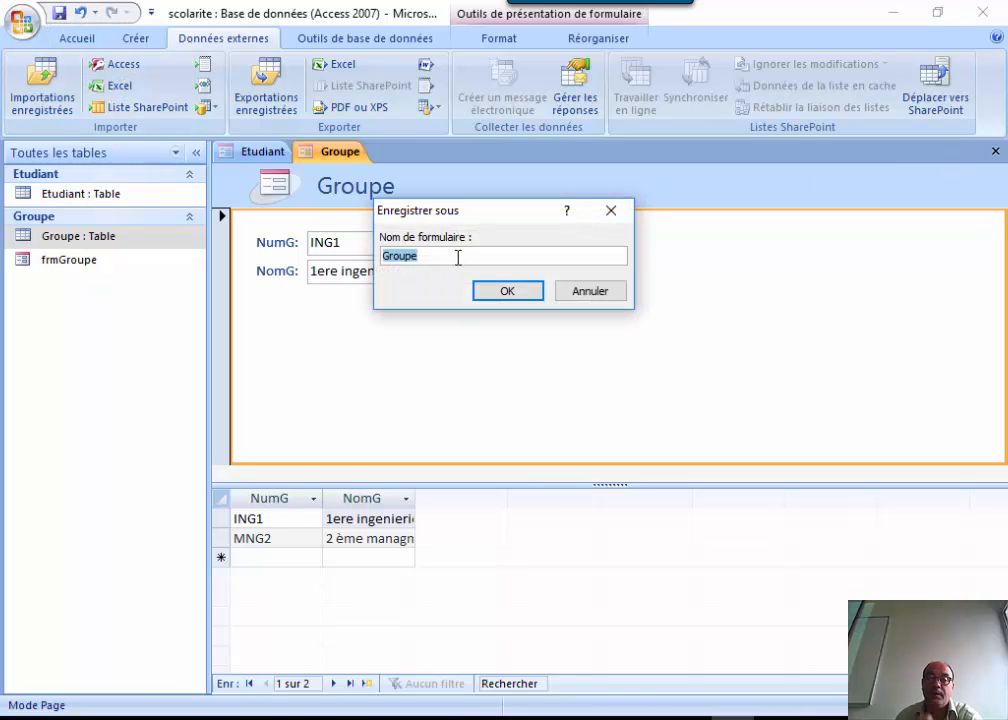
{"action": "left_click", "coordinate": [450, 258]}
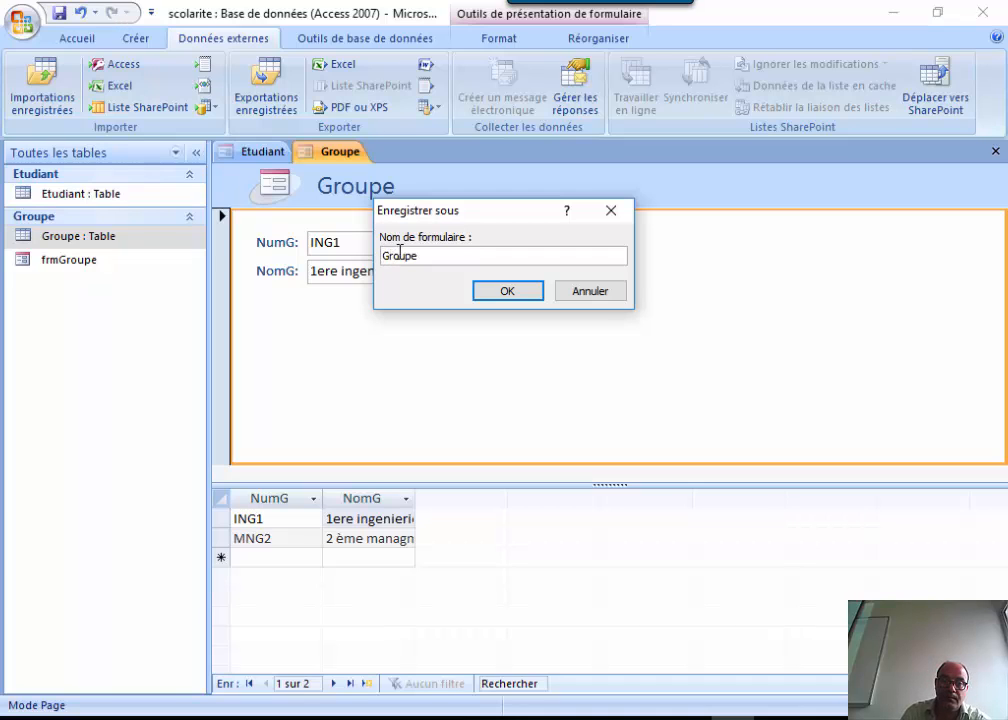
{"action": "type", "text": "frm"}
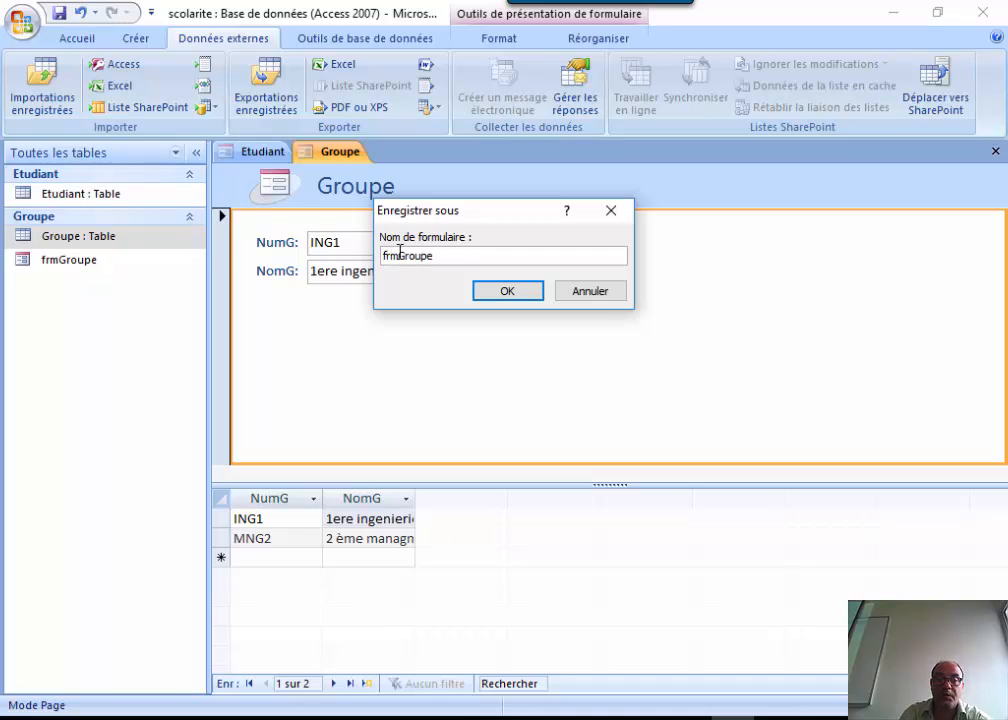
{"action": "left_click", "coordinate": [497, 296]}
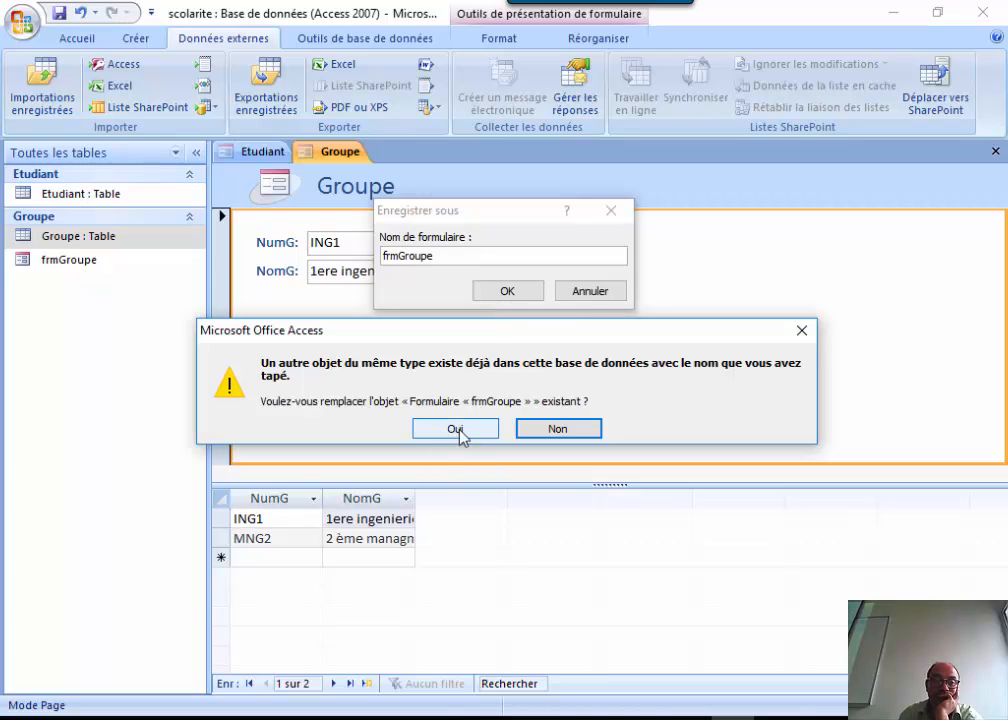
{"action": "left_click", "coordinate": [802, 331]}
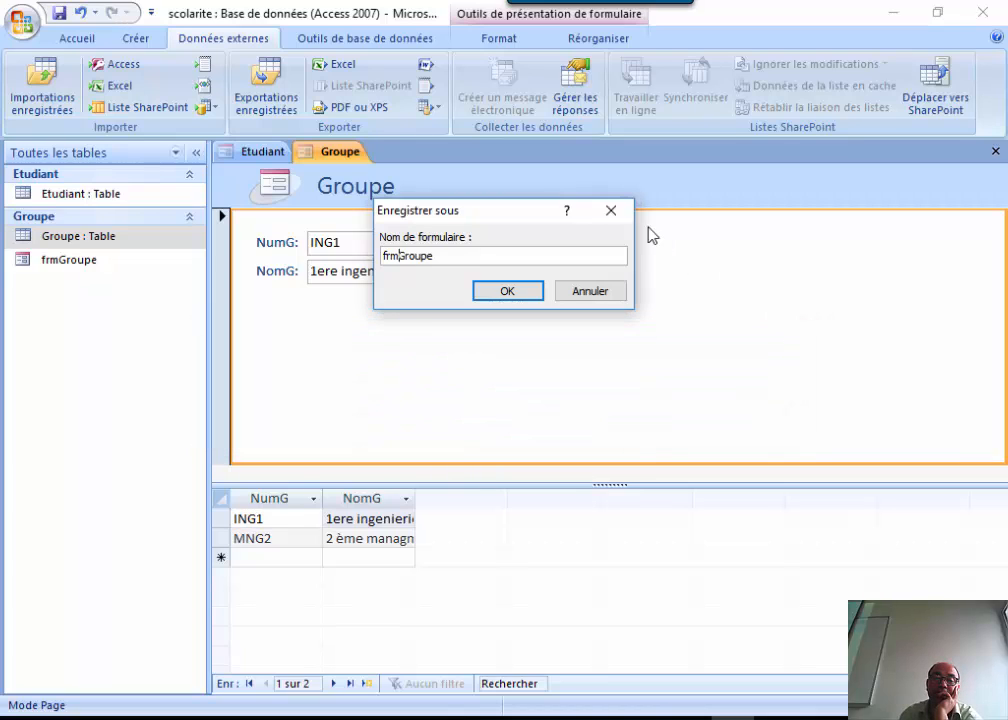
{"action": "left_click", "coordinate": [611, 210]}
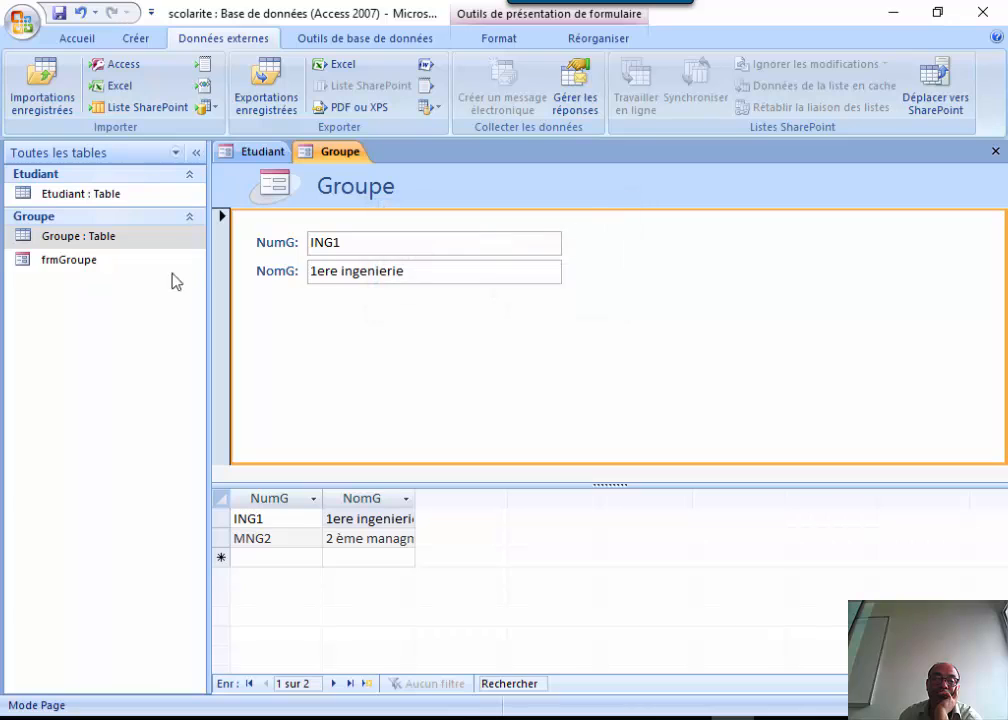
Rename the existing frmGroupe form to frmEtudiant.
{"action": "right_click", "coordinate": [98, 264]}
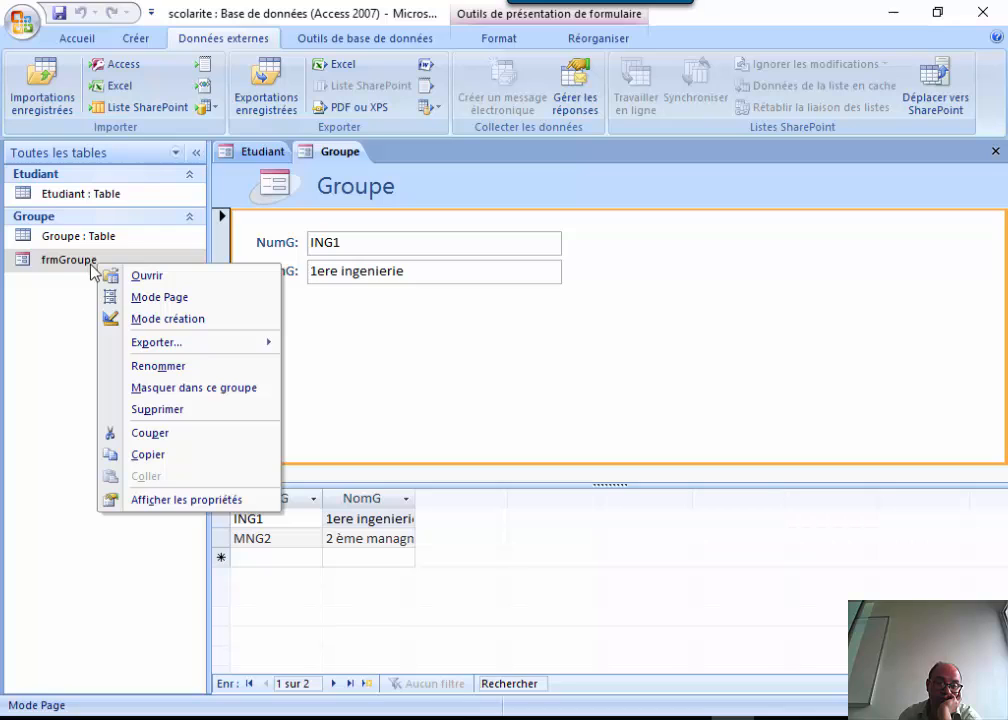
{"action": "left_click", "coordinate": [158, 366]}
{"action": "left_click", "coordinate": [110, 259]}
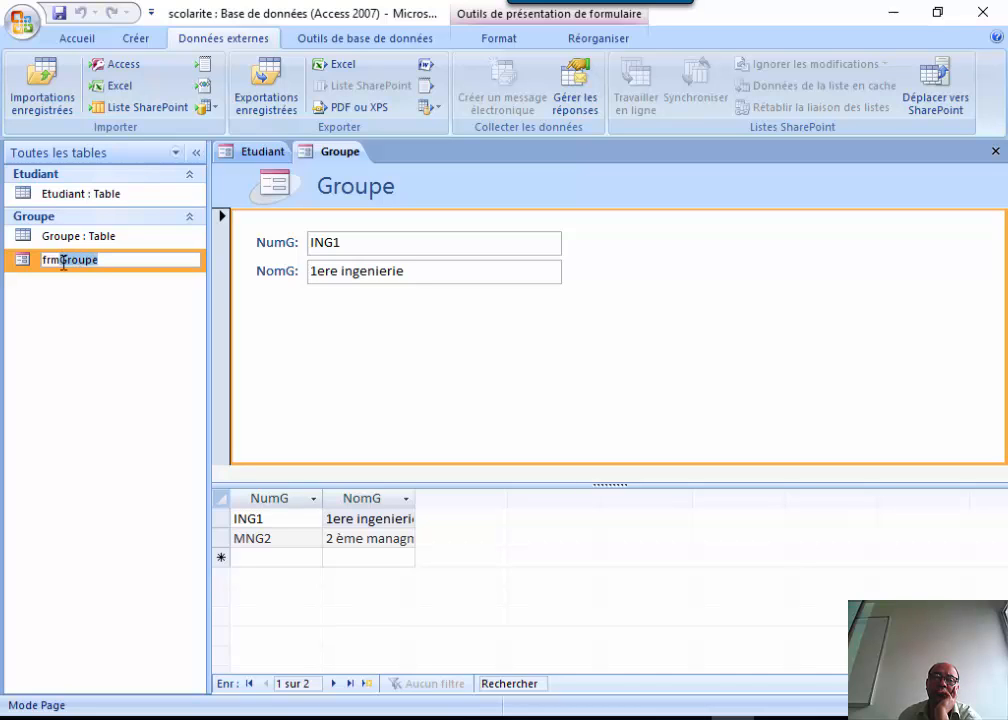
{"action": "key", "text": "BackSpace"}
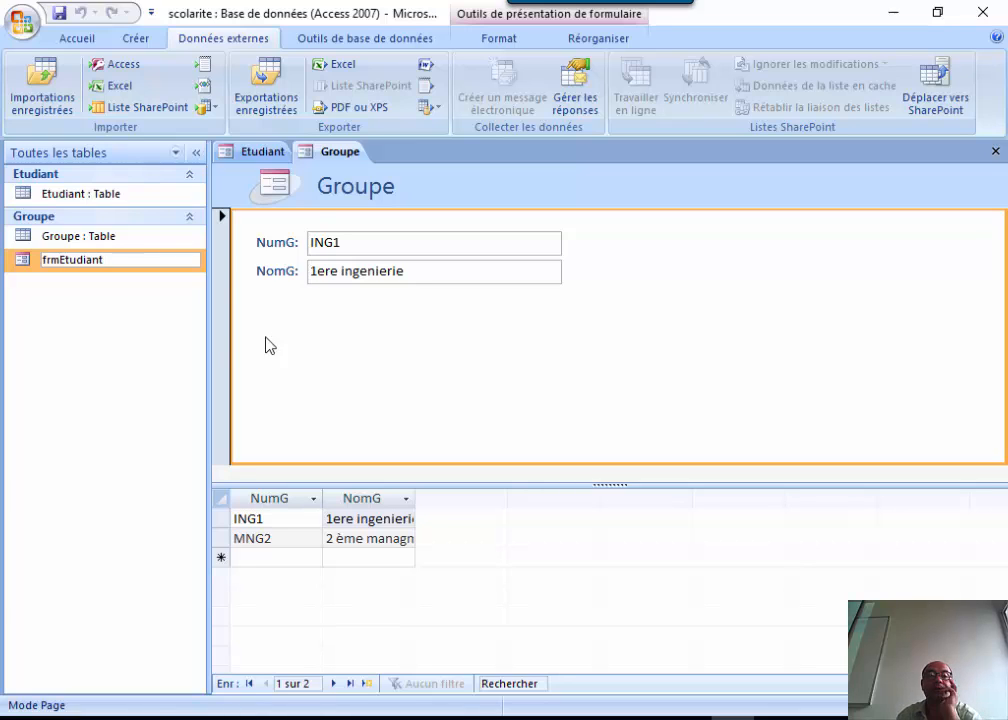
{"action": "key", "text": "Return"}
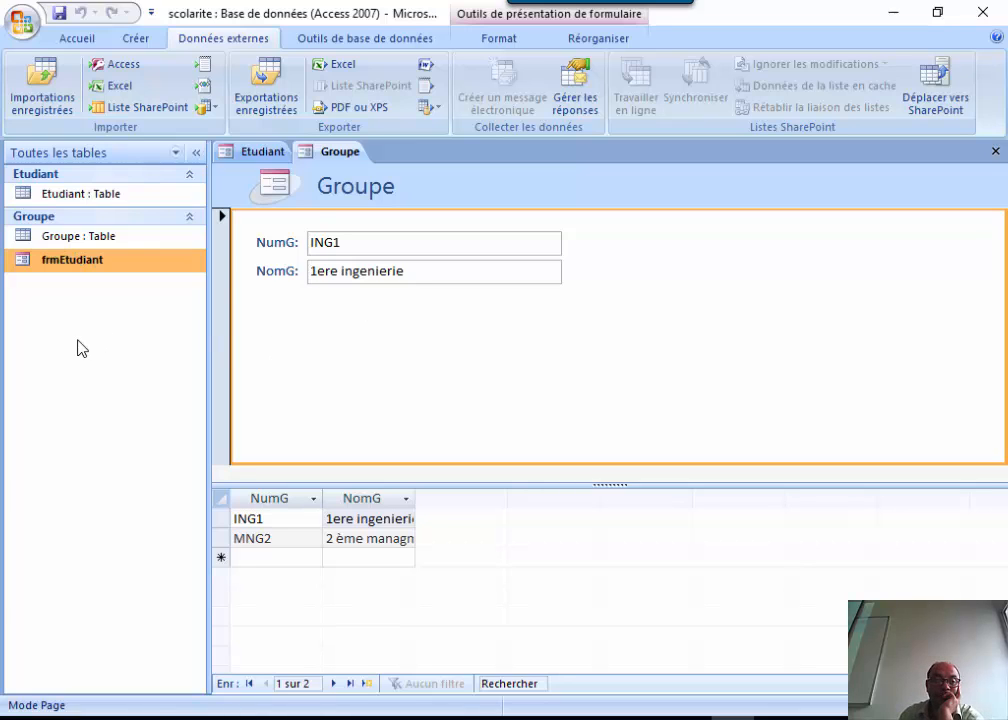
Save the Groupe split form as frmGroupe and close it.
{"action": "left_click", "coordinate": [59, 13]}
{"action": "left_click", "coordinate": [390, 254]}
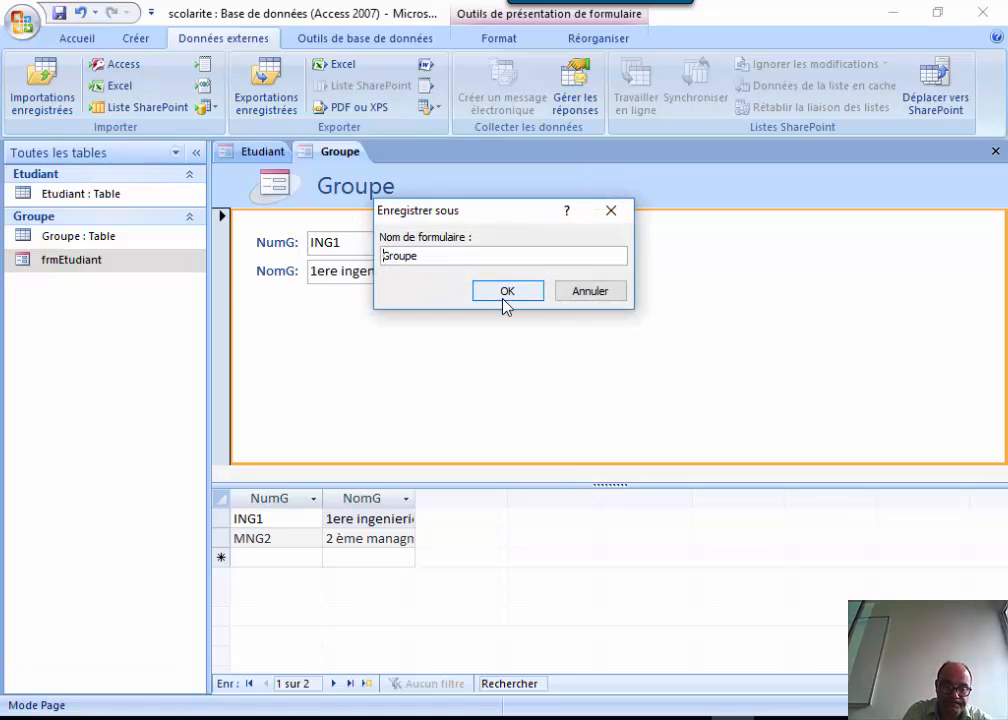
{"action": "type", "text": "frm"}
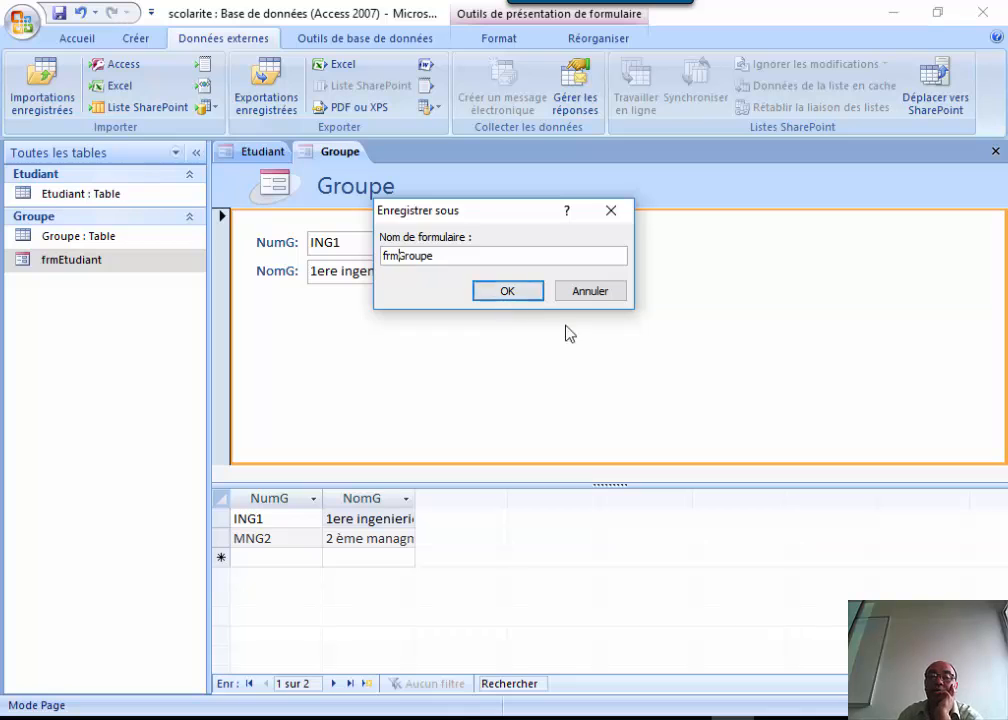
{"action": "left_click", "coordinate": [497, 292]}
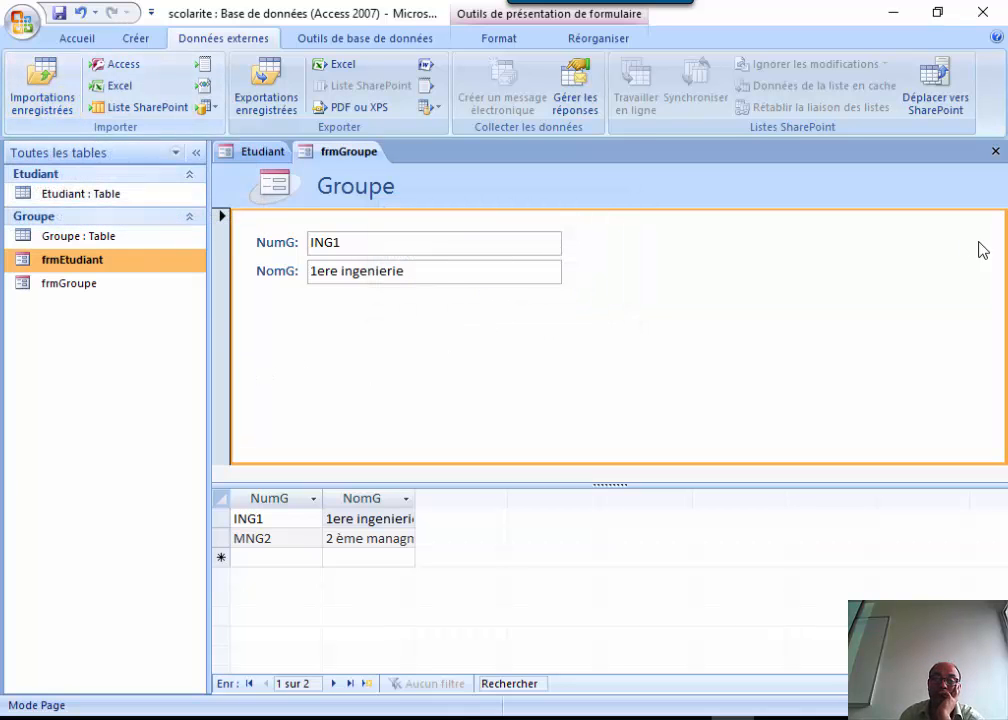
{"action": "left_click", "coordinate": [995, 151]}
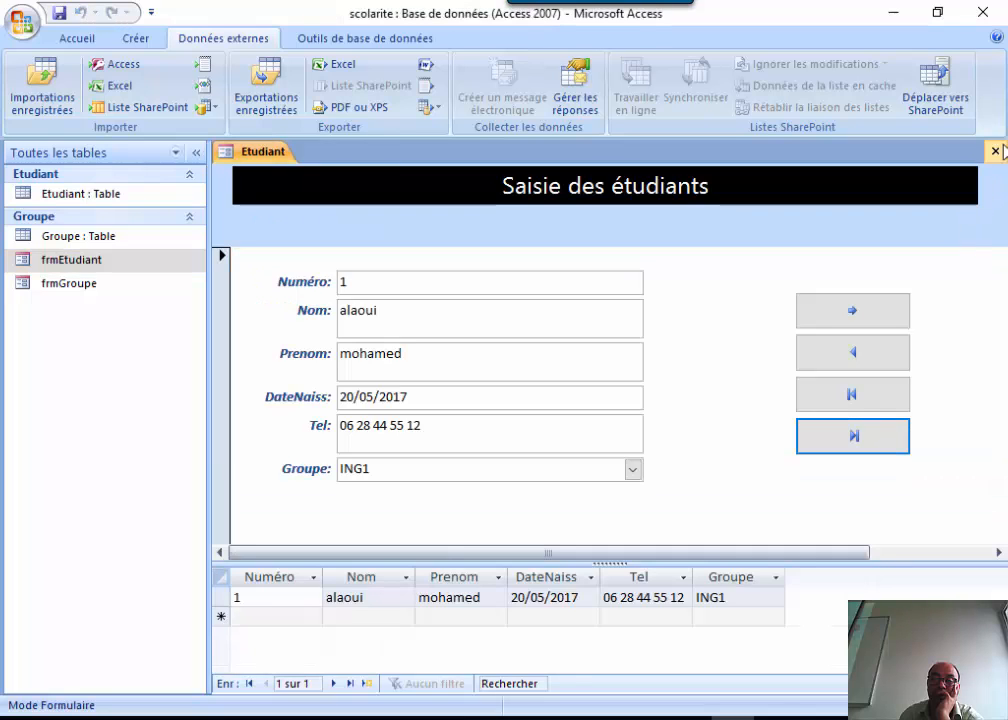
Close the student entry form, saving its changes under the name frlEtudiant.
{"action": "left_click", "coordinate": [995, 151]}
{"action": "left_click", "coordinate": [432, 420]}
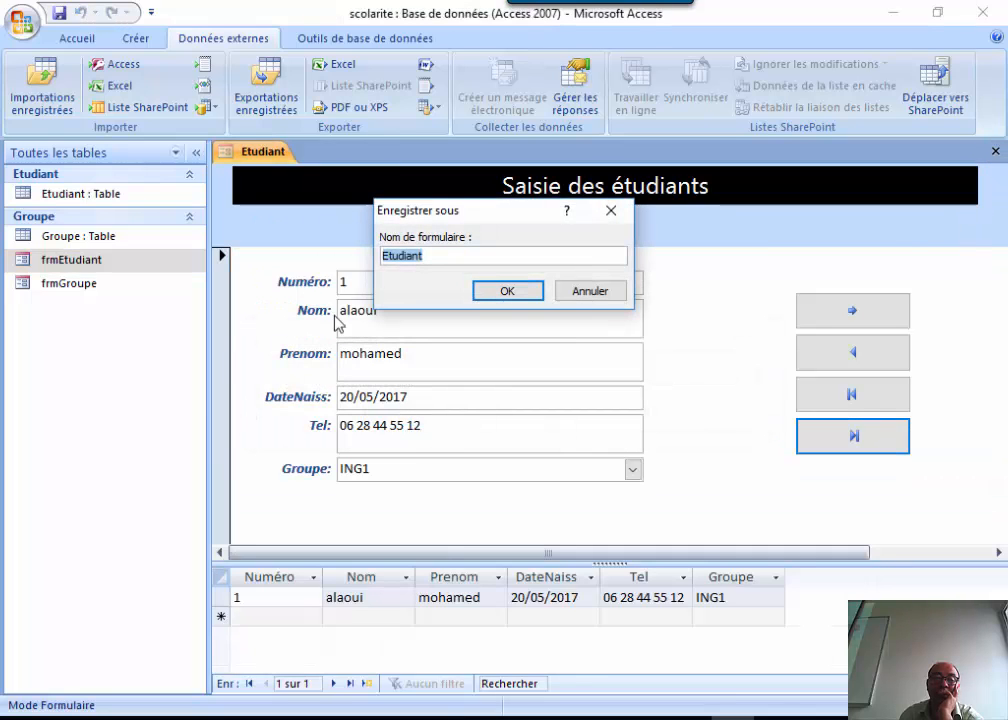
{"action": "left_click", "coordinate": [424, 257]}
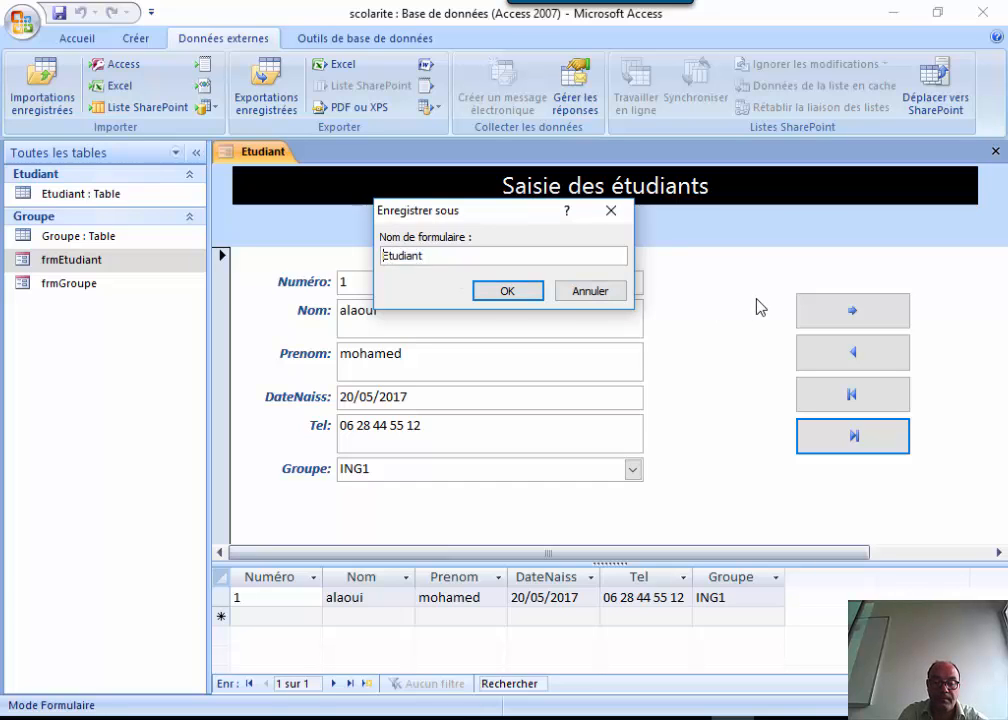
{"action": "type", "text": "fr"}
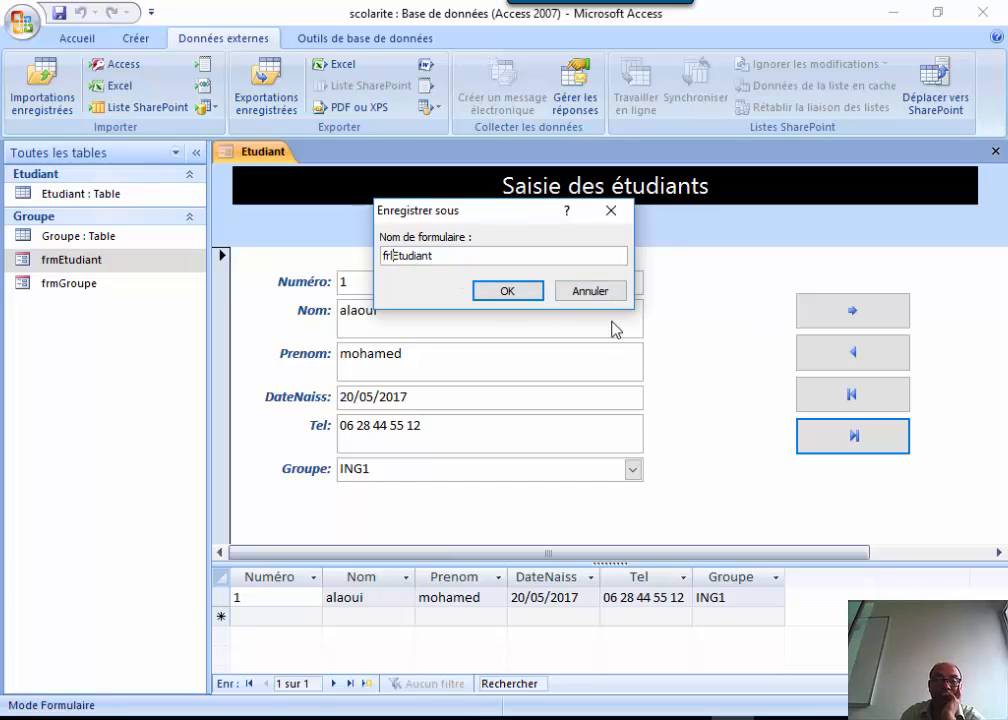
{"action": "left_click", "coordinate": [508, 292]}
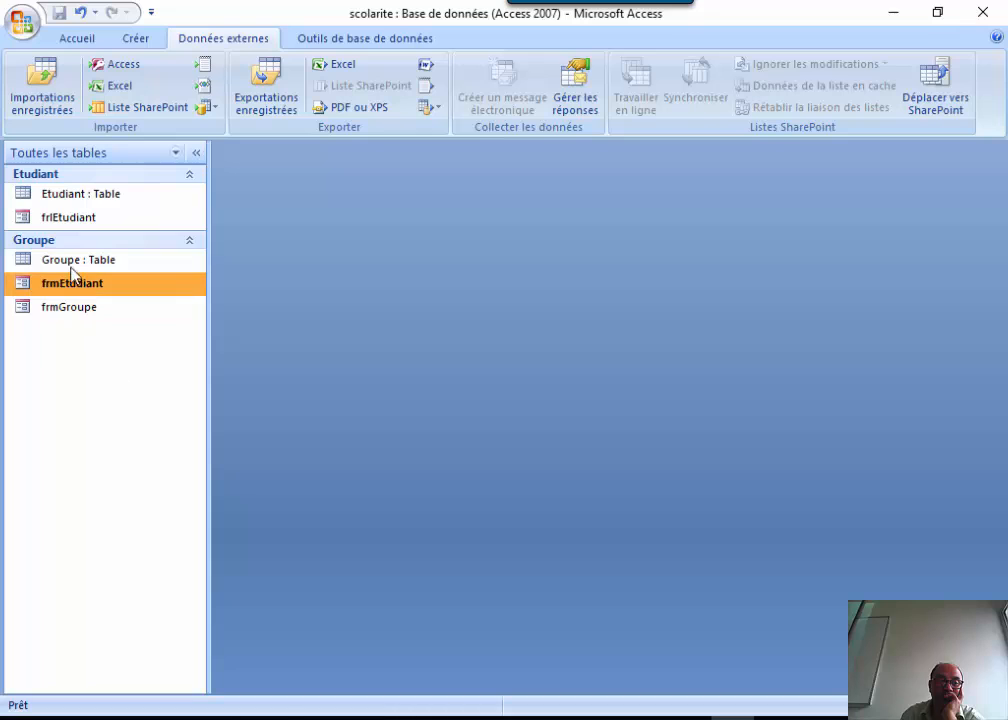
Open frlEtudiant and frmEtudiant to check them, then delete the misnamed frmEtudiant form.
{"action": "double_click", "coordinate": [68, 220]}
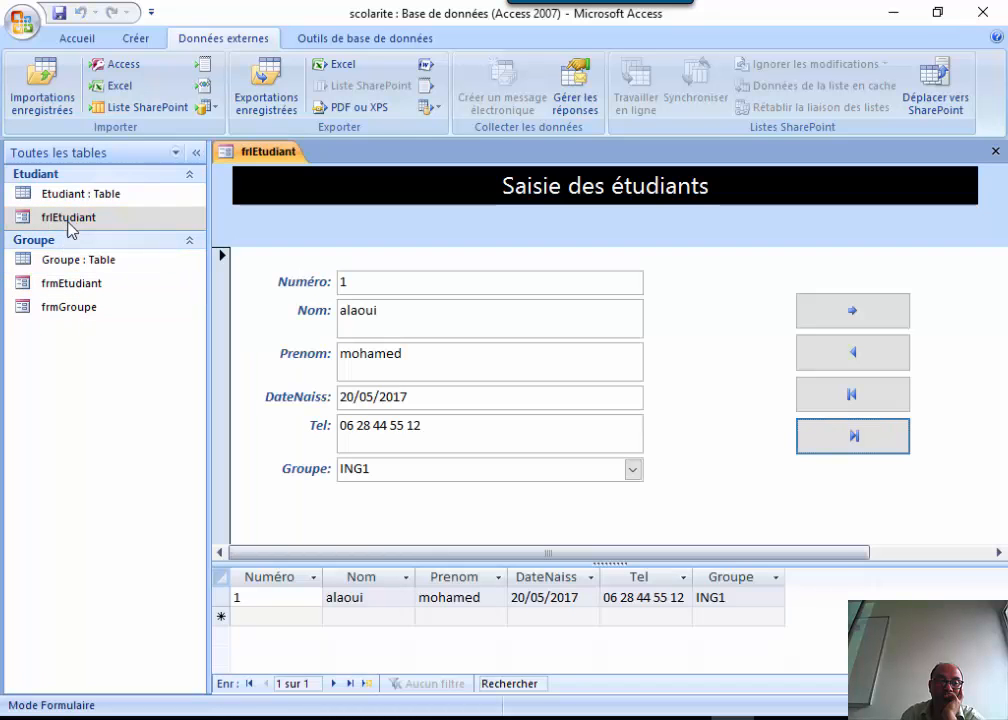
{"action": "double_click", "coordinate": [62, 286]}
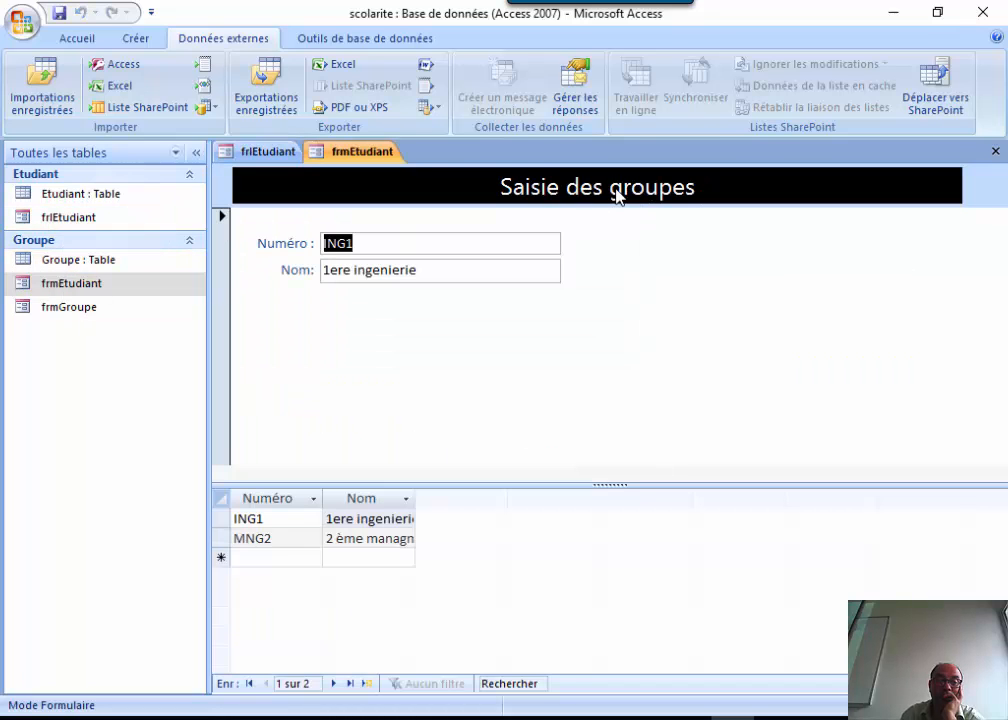
{"action": "left_click", "coordinate": [991, 154]}
{"action": "left_click", "coordinate": [994, 152]}
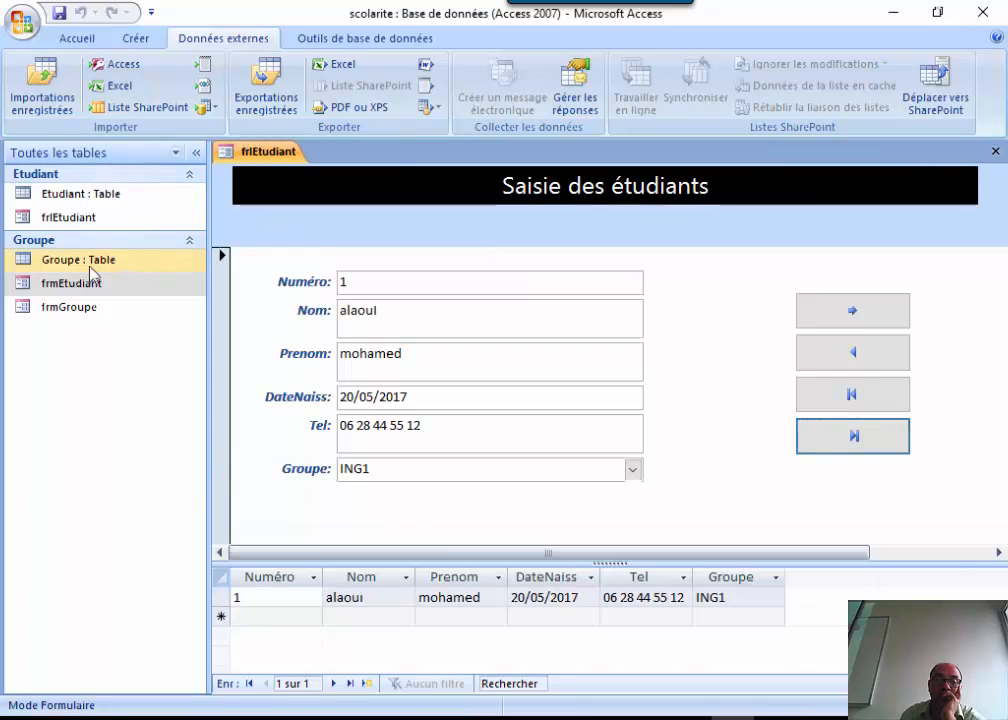
{"action": "right_click", "coordinate": [68, 285]}
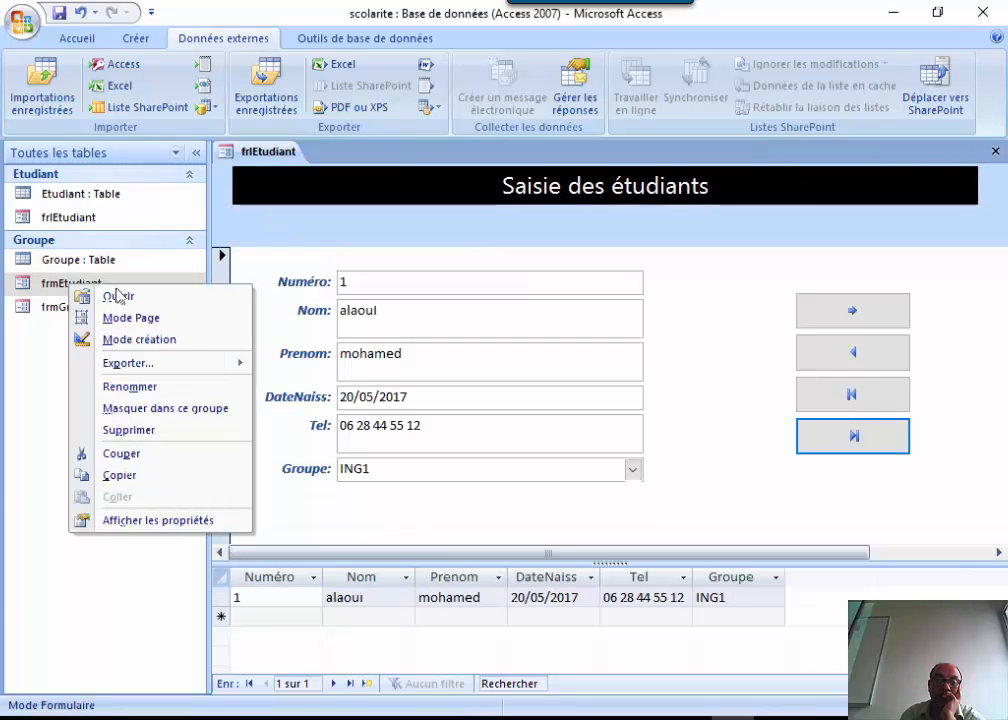
{"action": "left_click", "coordinate": [181, 428]}
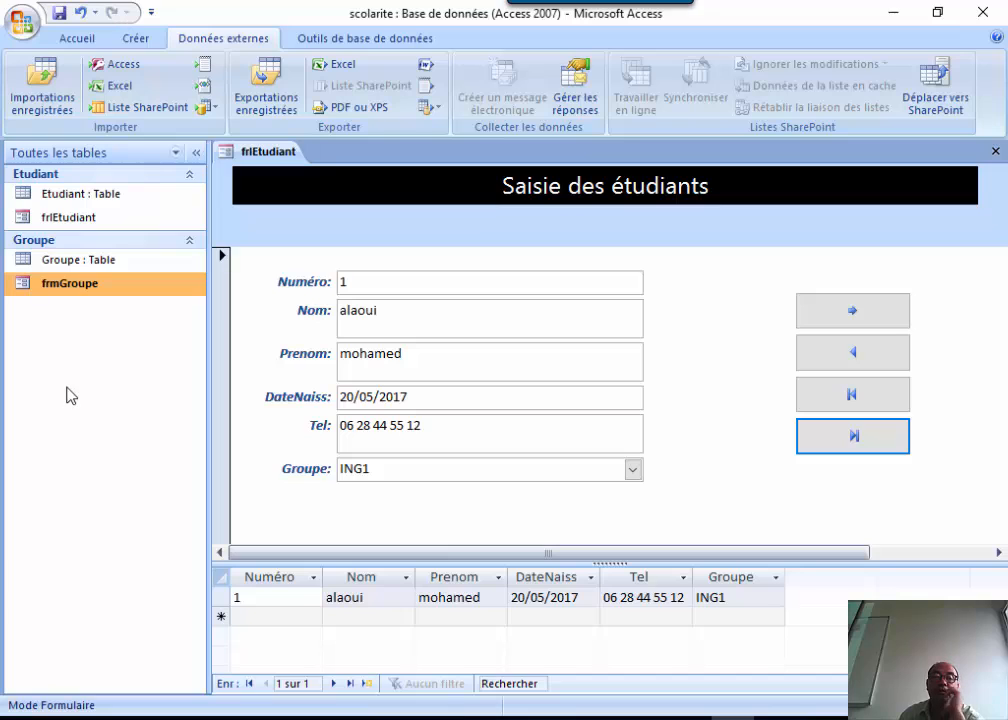
Set the navigation pane category to Type d'objet, grouping tables Etudiant/Groupe and forms separately.
{"action": "right_click", "coordinate": [85, 158]}
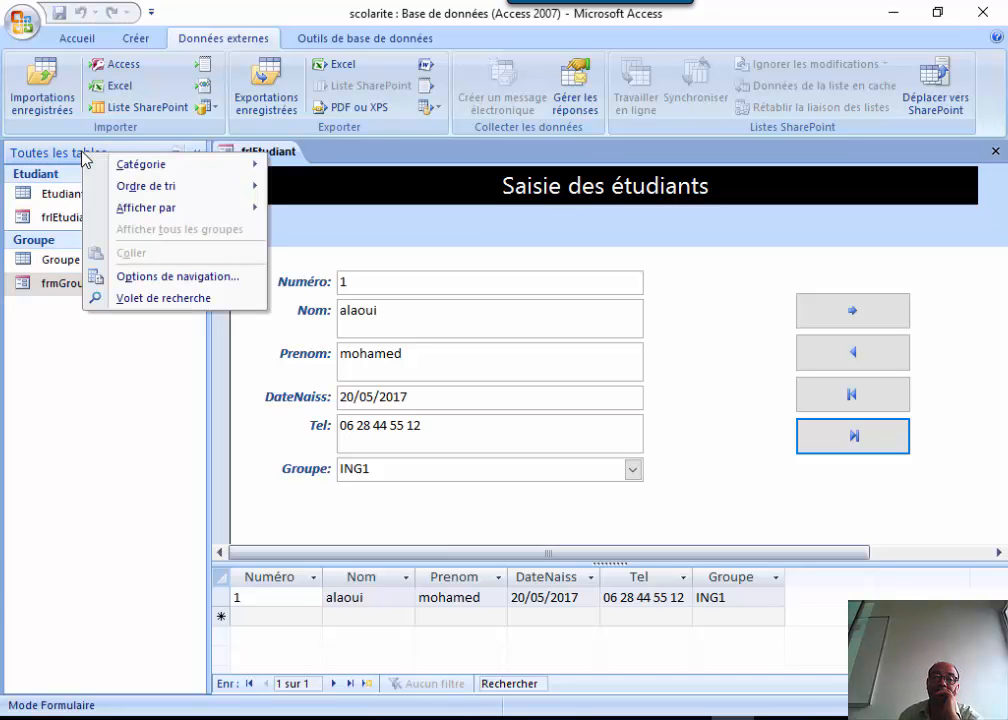
{"action": "left_click", "coordinate": [74, 157]}
{"action": "left_click", "coordinate": [74, 157]}
{"action": "right_click", "coordinate": [73, 158]}
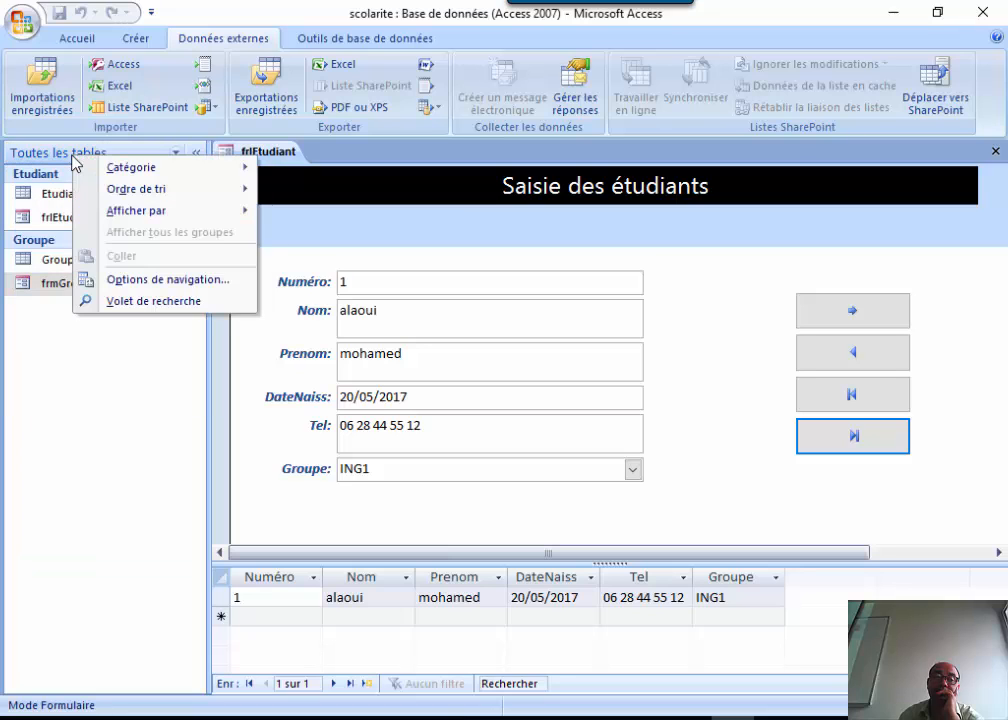
{"action": "left_click", "coordinate": [73, 158]}
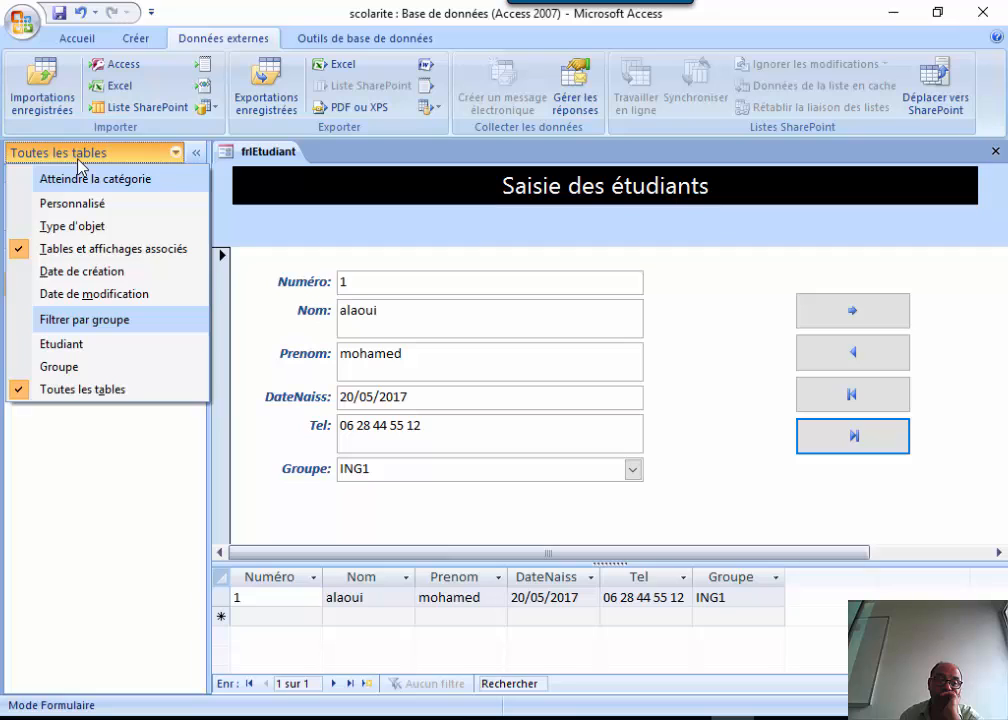
{"action": "left_click", "coordinate": [78, 160]}
{"action": "right_click", "coordinate": [79, 161]}
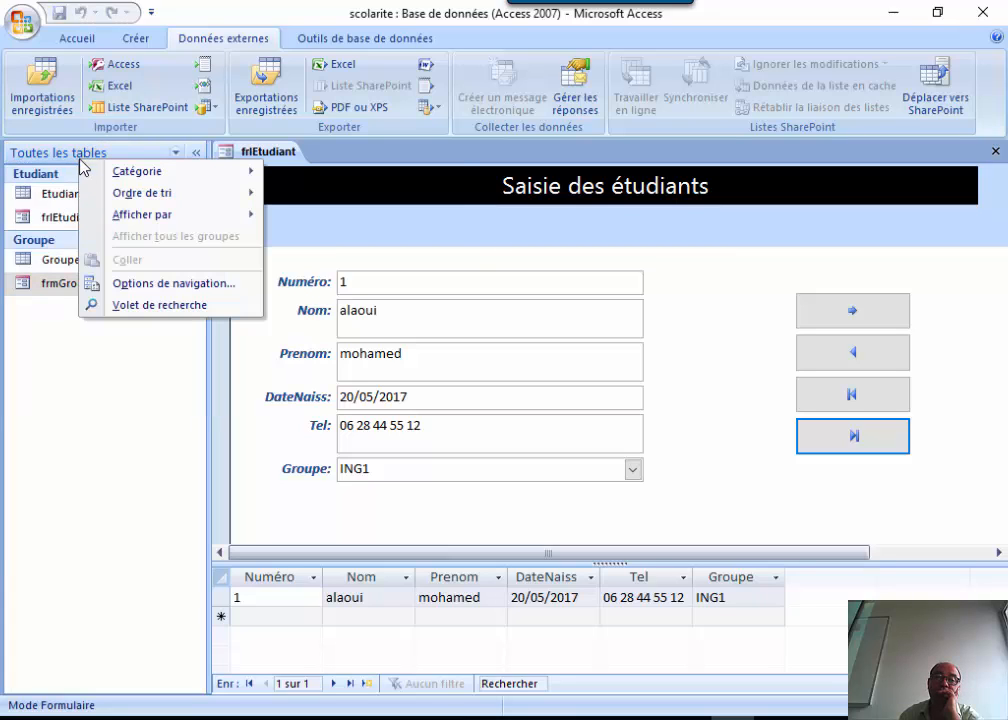
{"action": "mouse_move", "coordinate": [144, 181]}
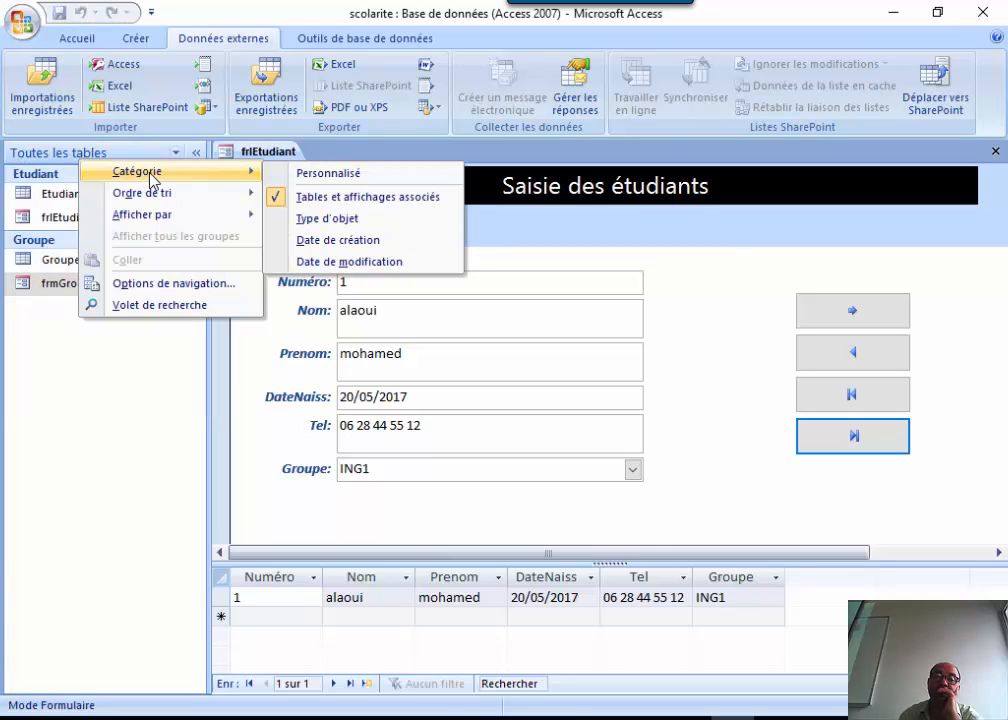
{"action": "left_click", "coordinate": [274, 218]}
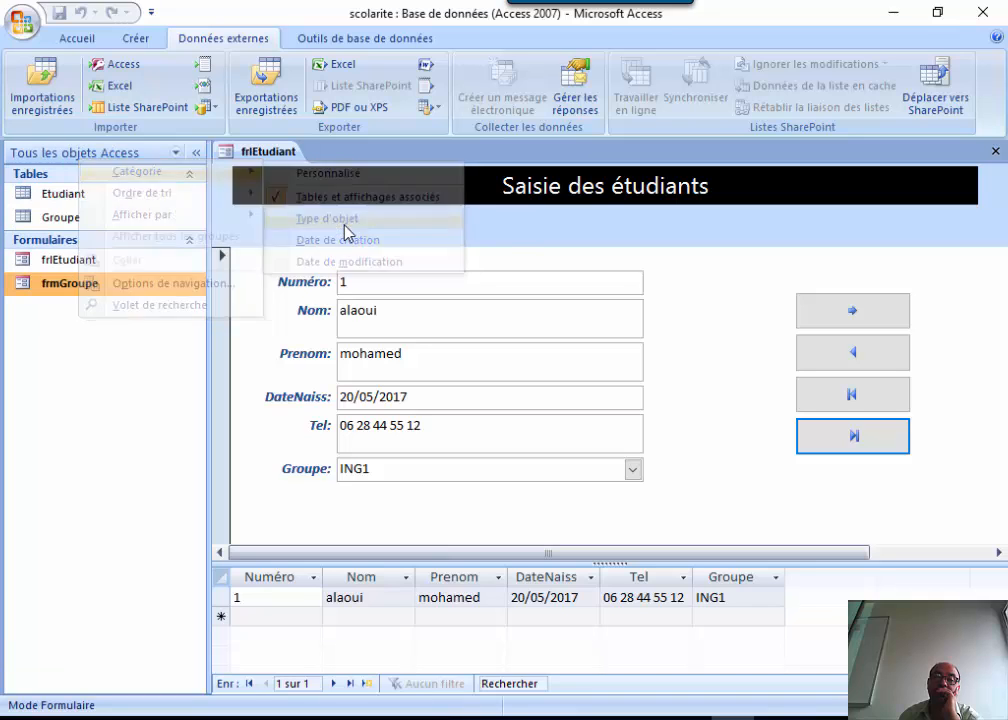
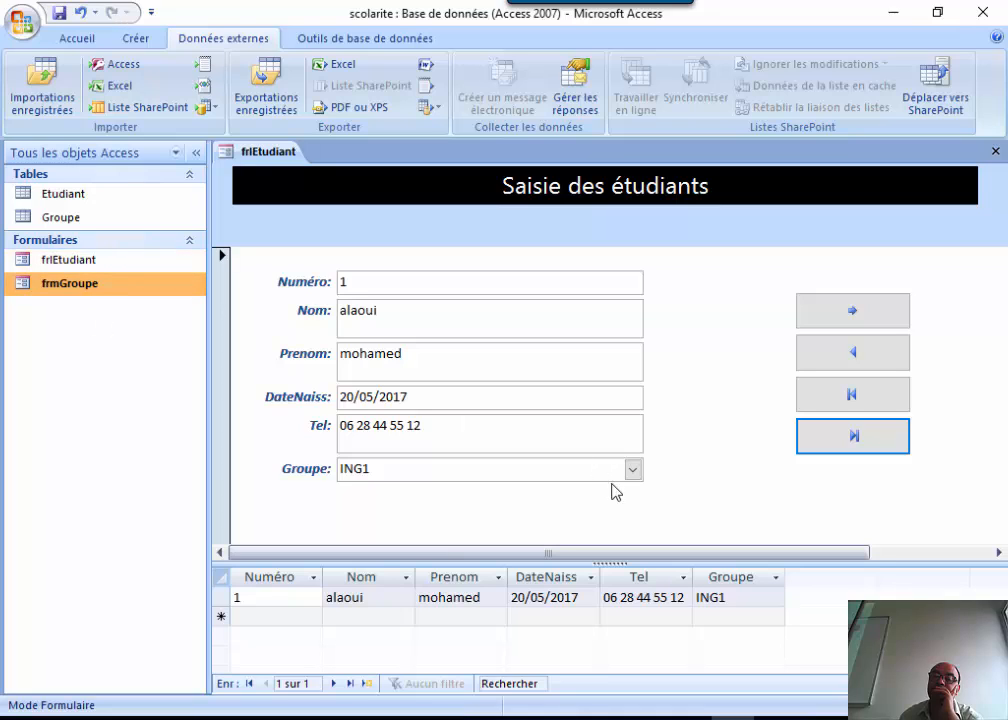
Open the frmGroupe form from the navigation pane.
{"action": "key", "text": "F9"}
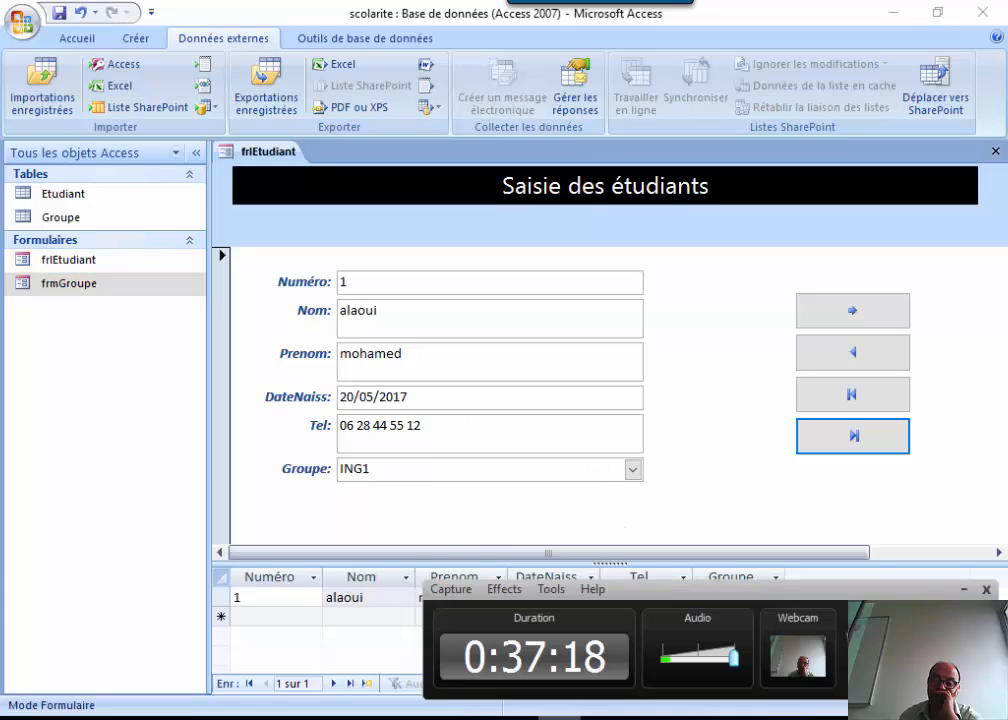
{"action": "key", "text": "F9"}
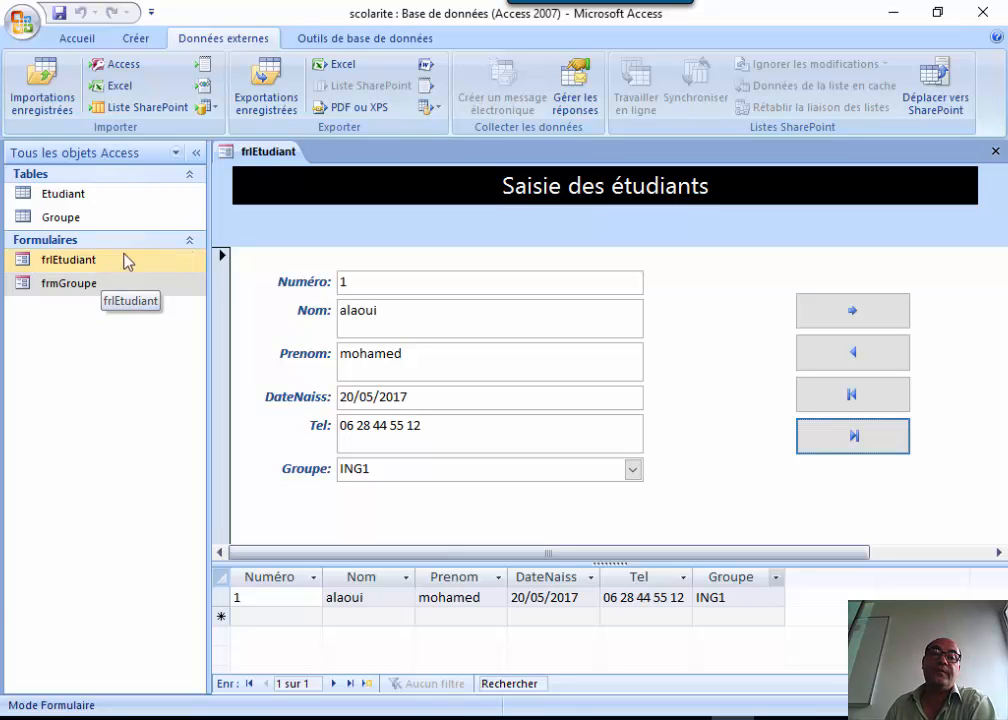
{"action": "left_click", "coordinate": [57, 263]}
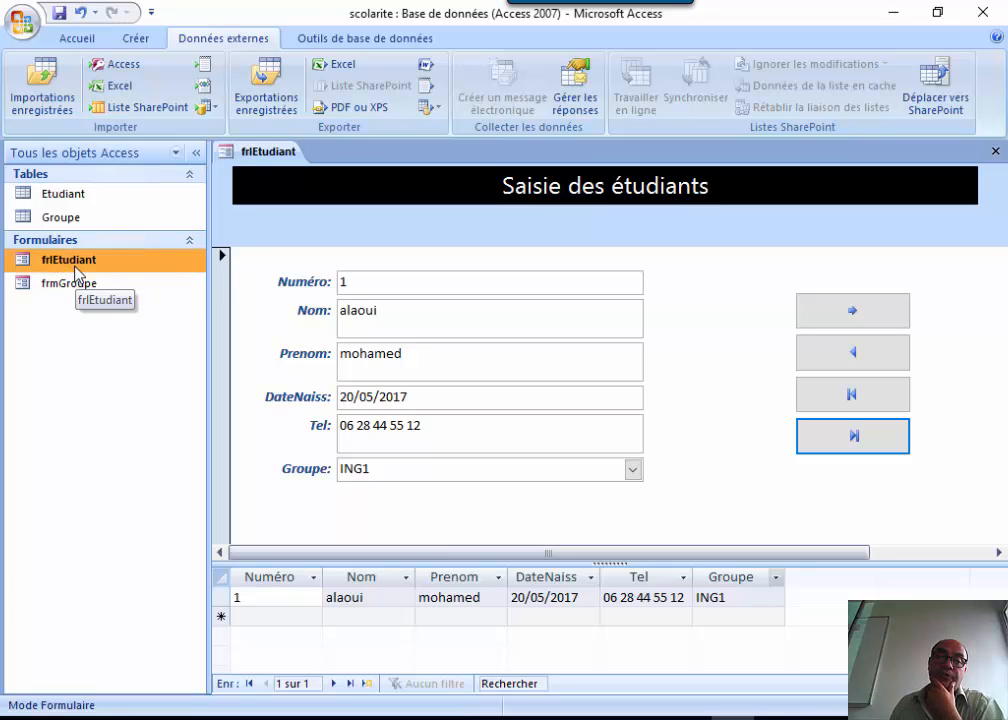
{"action": "left_click", "coordinate": [69, 286]}
{"action": "double_click", "coordinate": [69, 286]}
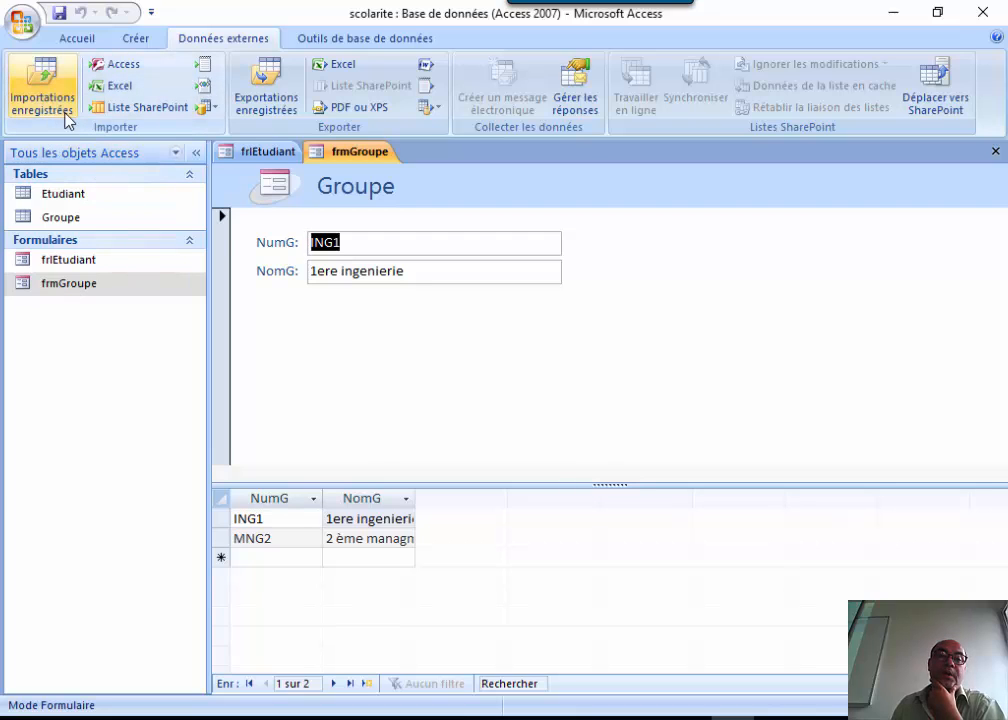
Switch frmGroupe to Mode Création and delete the logo from its header.
{"action": "left_click", "coordinate": [70, 36]}
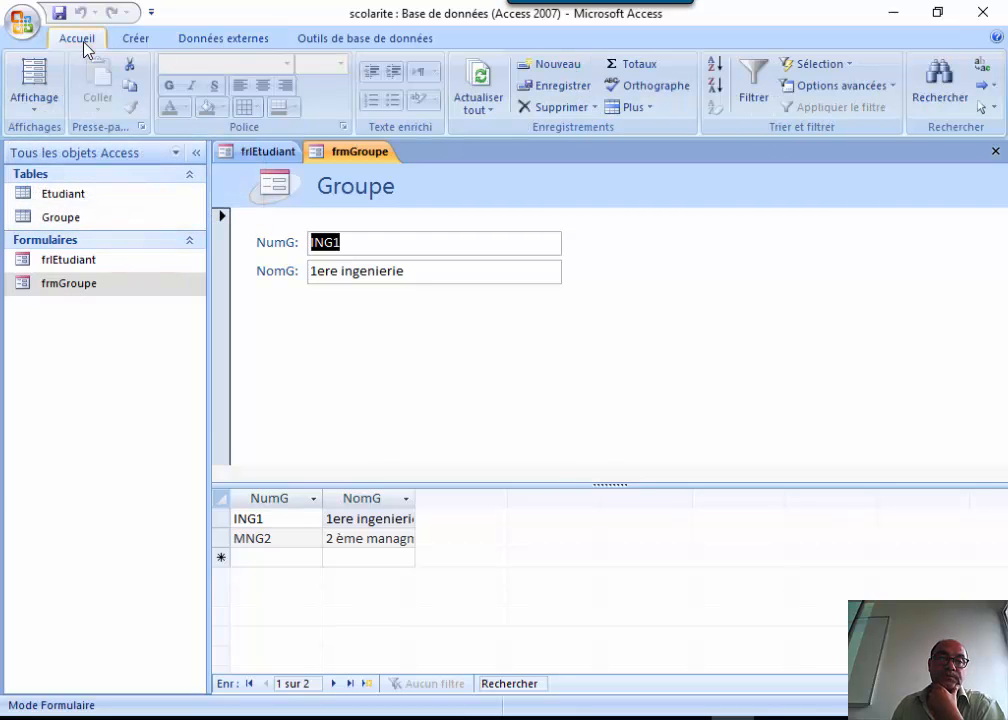
{"action": "left_click", "coordinate": [36, 115]}
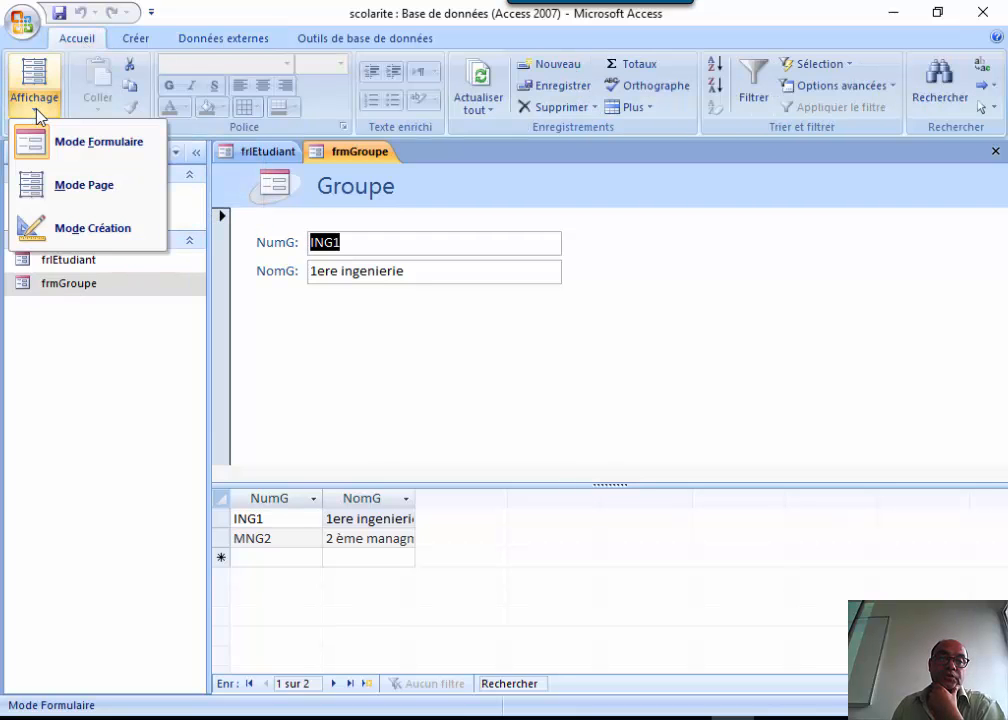
{"action": "left_click", "coordinate": [63, 227]}
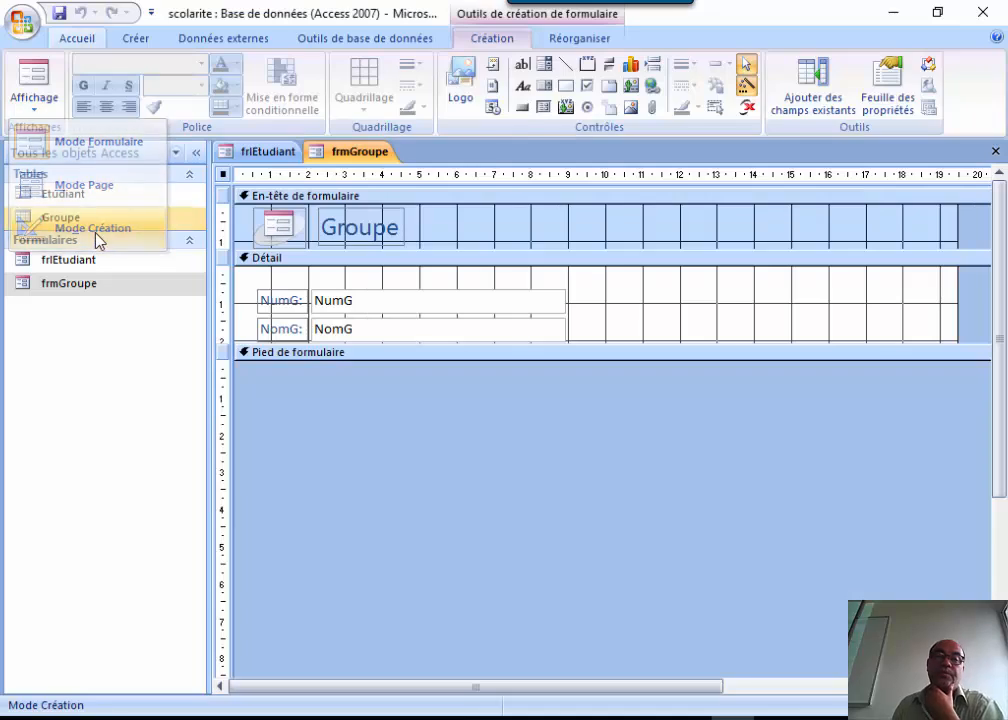
{"action": "left_click", "coordinate": [289, 241]}
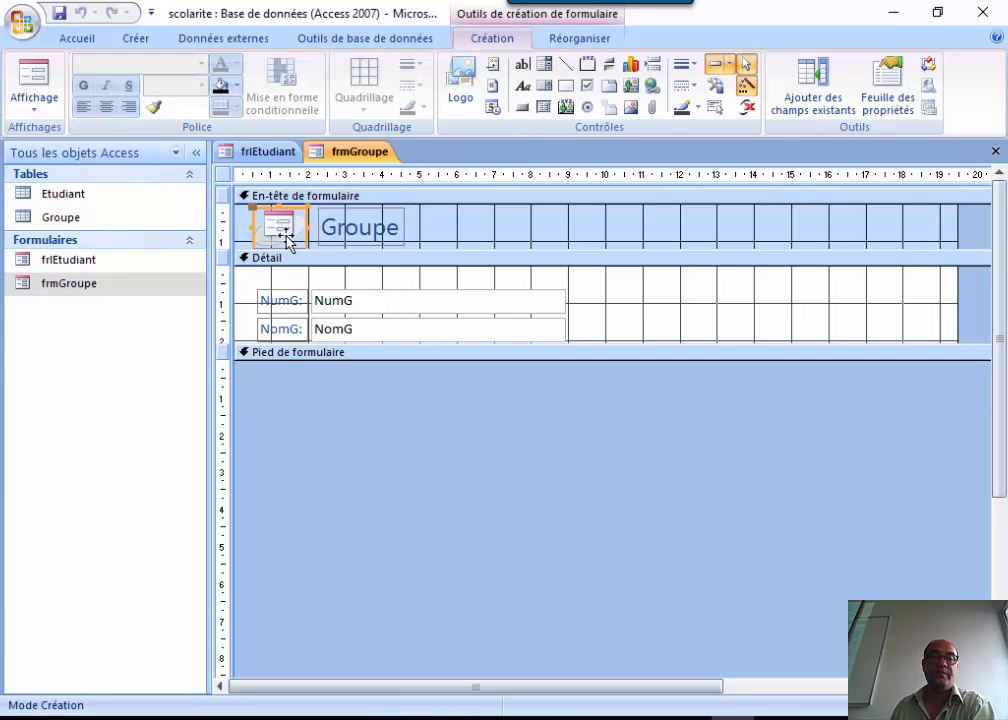
{"action": "key", "text": "Delete"}
{"action": "left_click", "coordinate": [345, 234]}
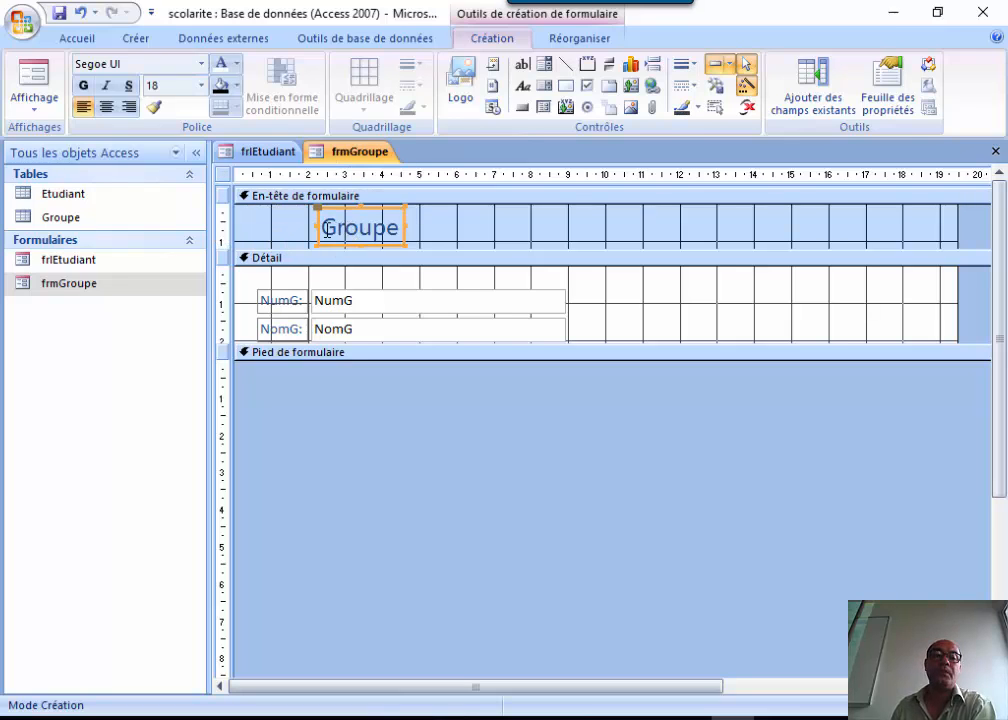
Compare frmGroupe with the student form, then return to frmGroupe.
{"action": "double_click", "coordinate": [126, 262]}
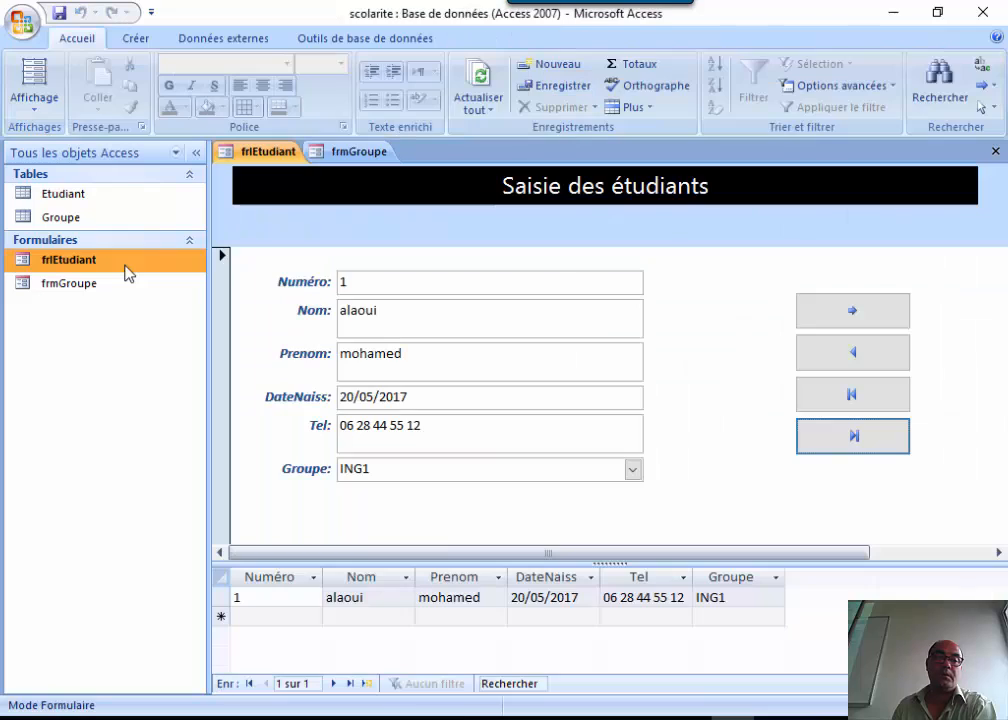
{"action": "double_click", "coordinate": [101, 295]}
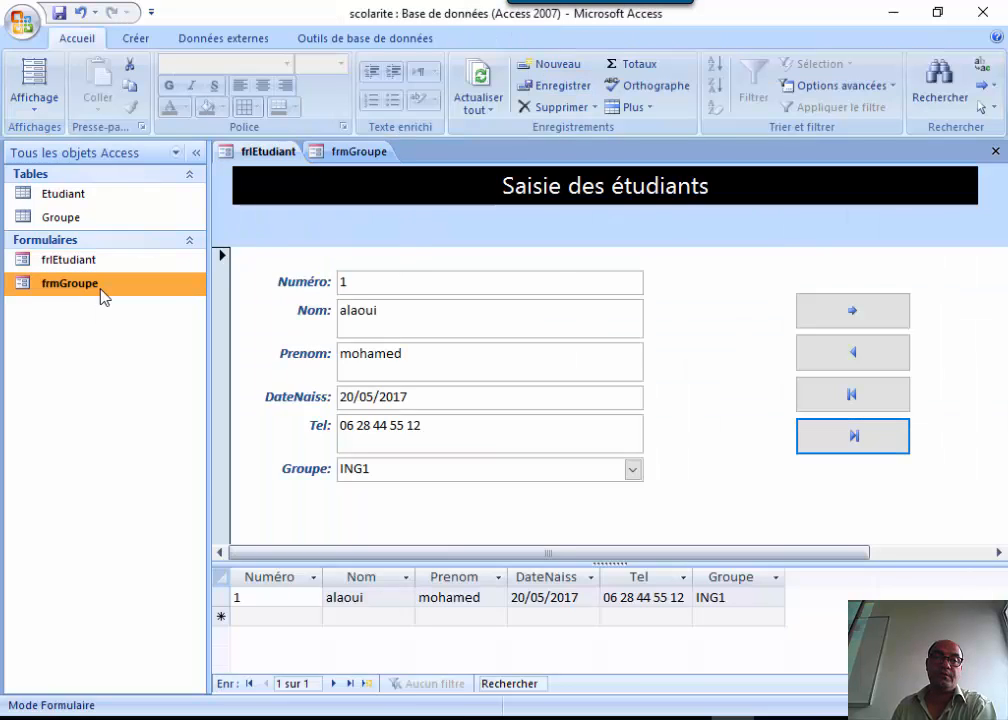
{"action": "double_click", "coordinate": [150, 264]}
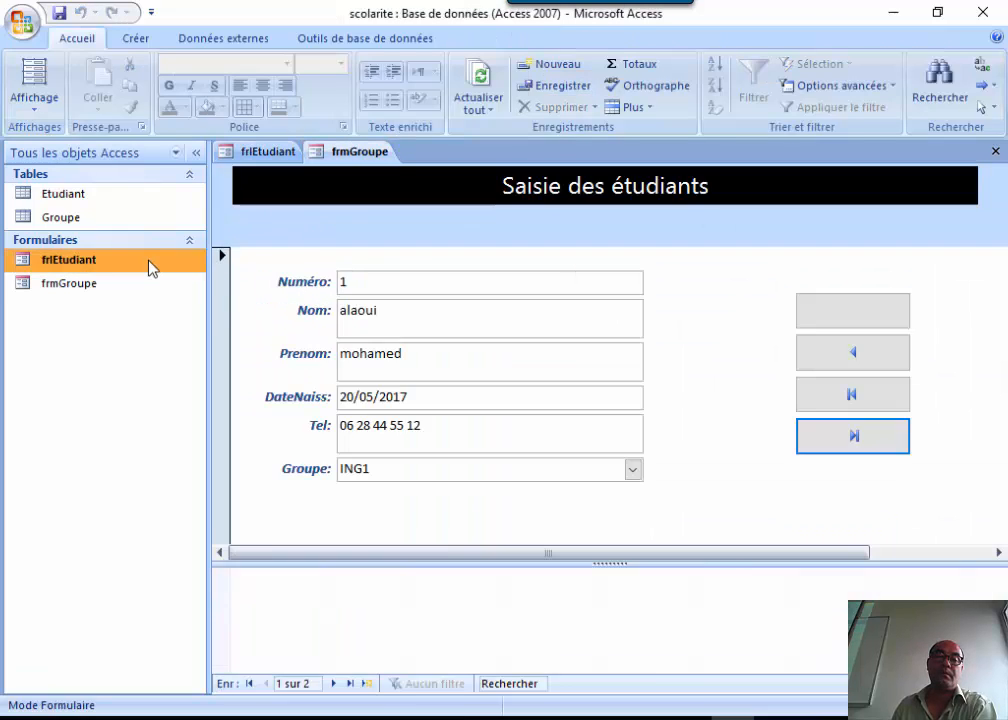
{"action": "double_click", "coordinate": [128, 286]}
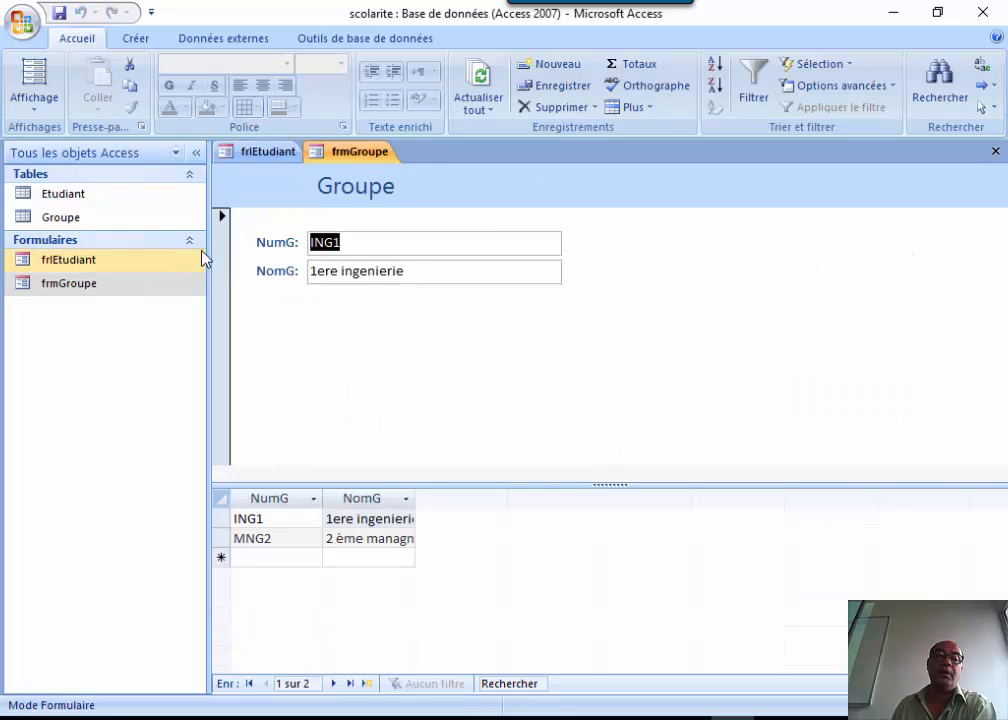
{"action": "left_click", "coordinate": [34, 100]}
Stretch the Groupe header label across the full header and retitle it 'Saisie des groupes'.
{"action": "left_click", "coordinate": [70, 228]}
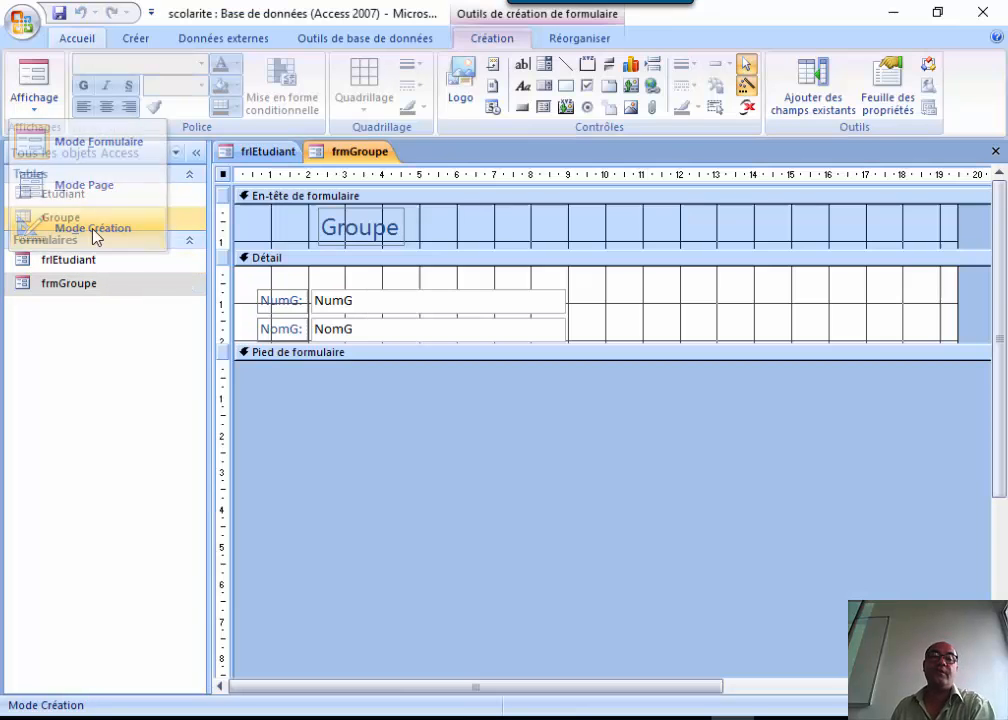
{"action": "left_click", "coordinate": [354, 232]}
{"action": "left_click_drag", "start_coordinate": [406, 226], "coordinate": [940, 232]}
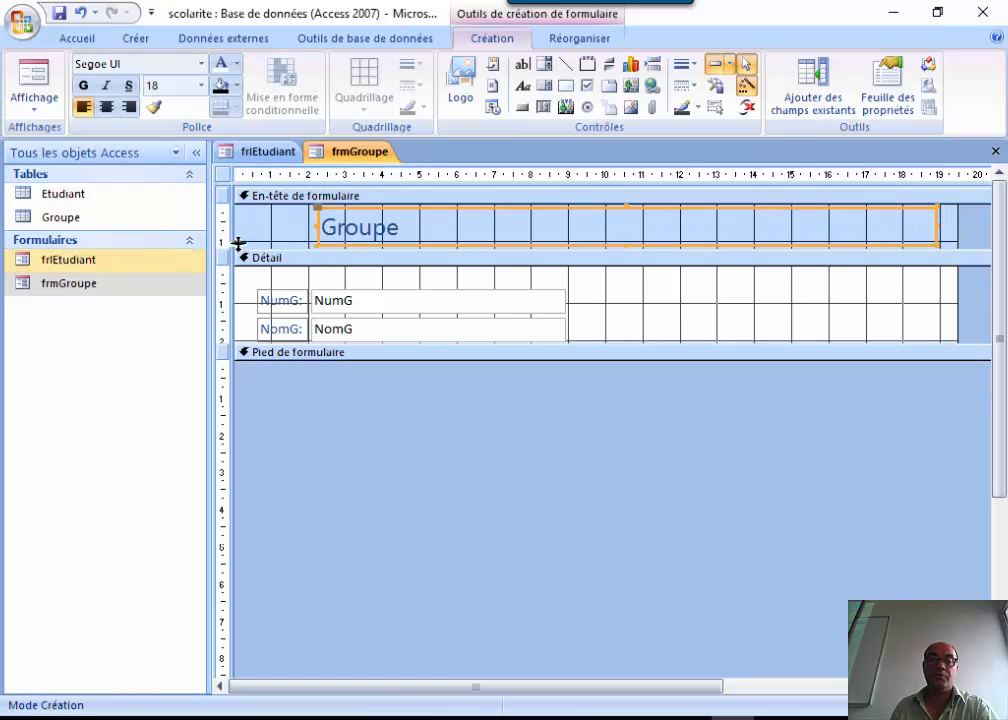
{"action": "left_click_drag", "start_coordinate": [316, 227], "coordinate": [236, 227]}
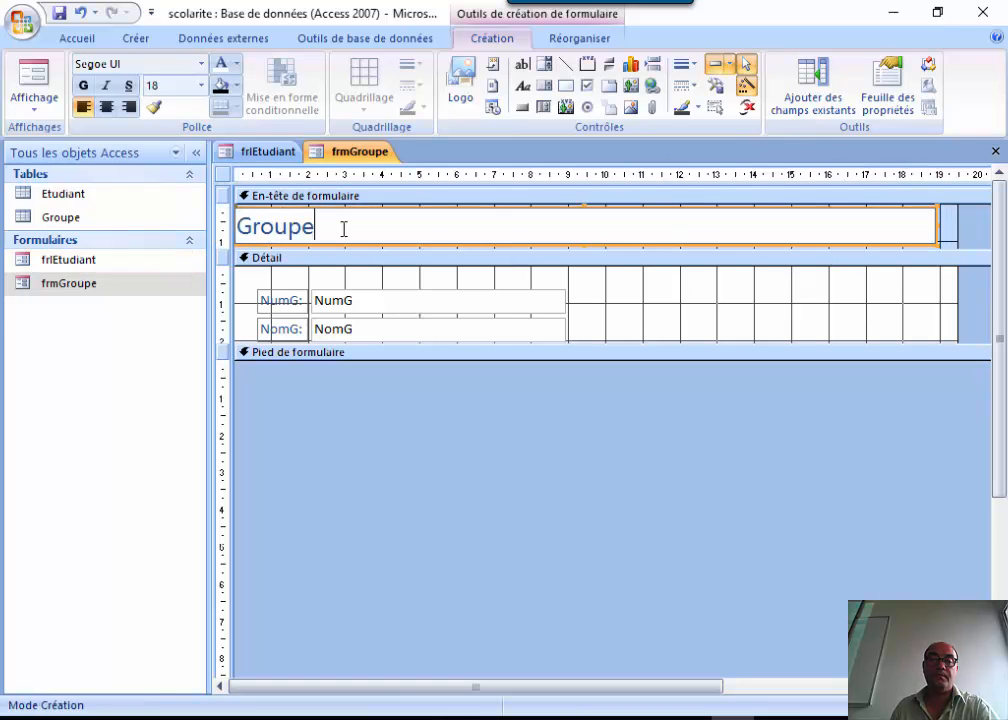
{"action": "double_click", "coordinate": [343, 229]}
{"action": "type", "text": "S"}
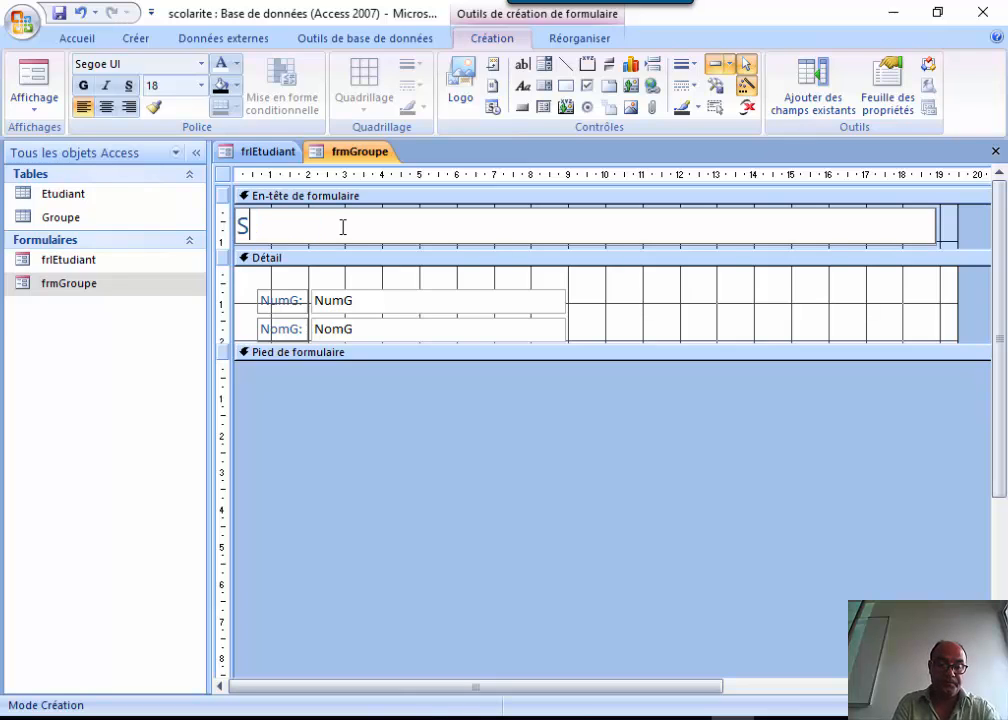
{"action": "type", "text": "aisie des"}
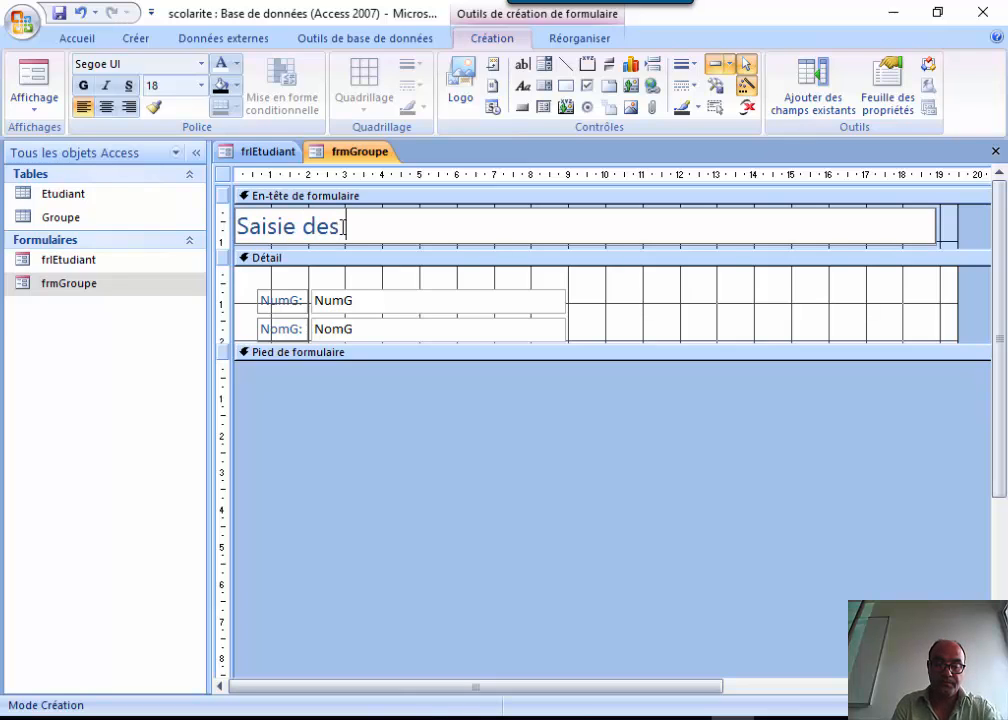
{"action": "type", "text": " groupes"}
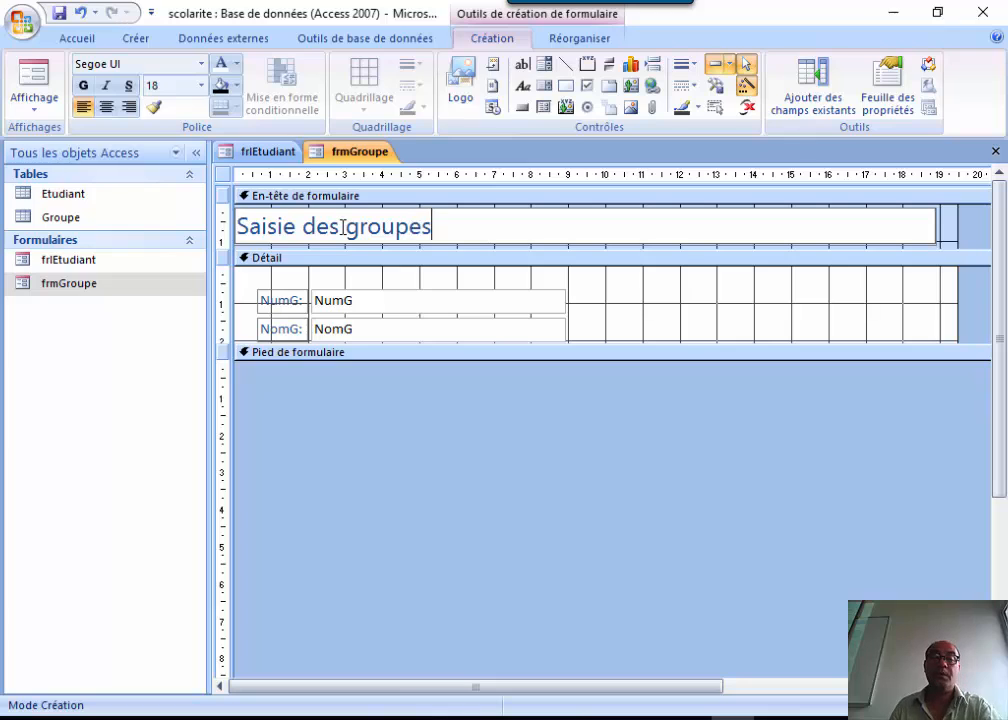
Centre the title in white text on a black background, widening the bar slightly.
{"action": "left_click", "coordinate": [106, 106]}
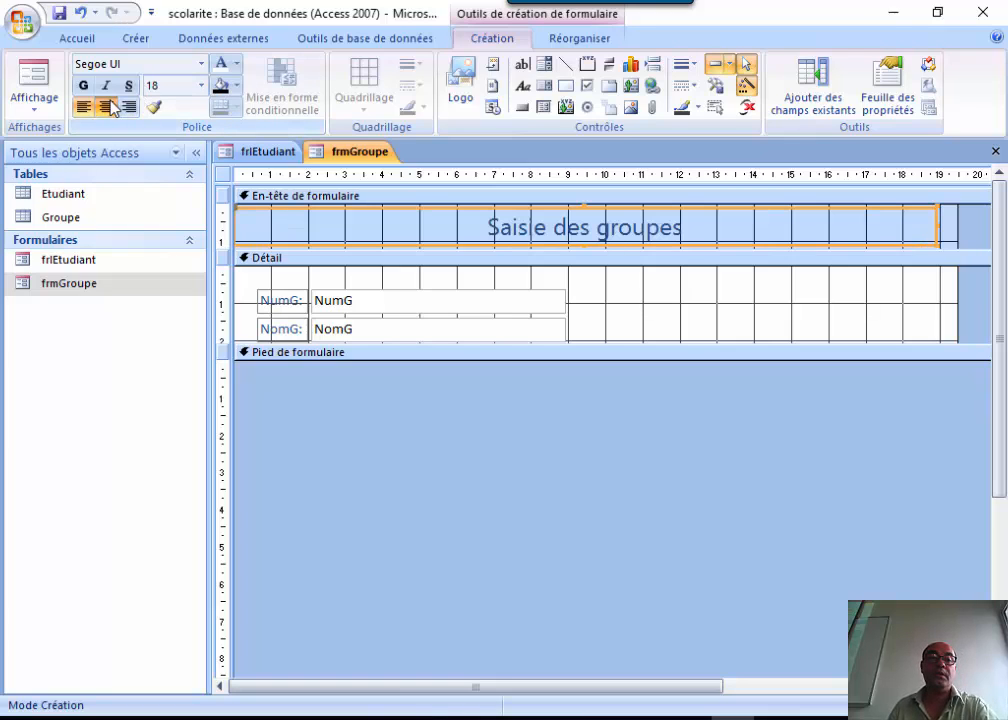
{"action": "left_click", "coordinate": [220, 63]}
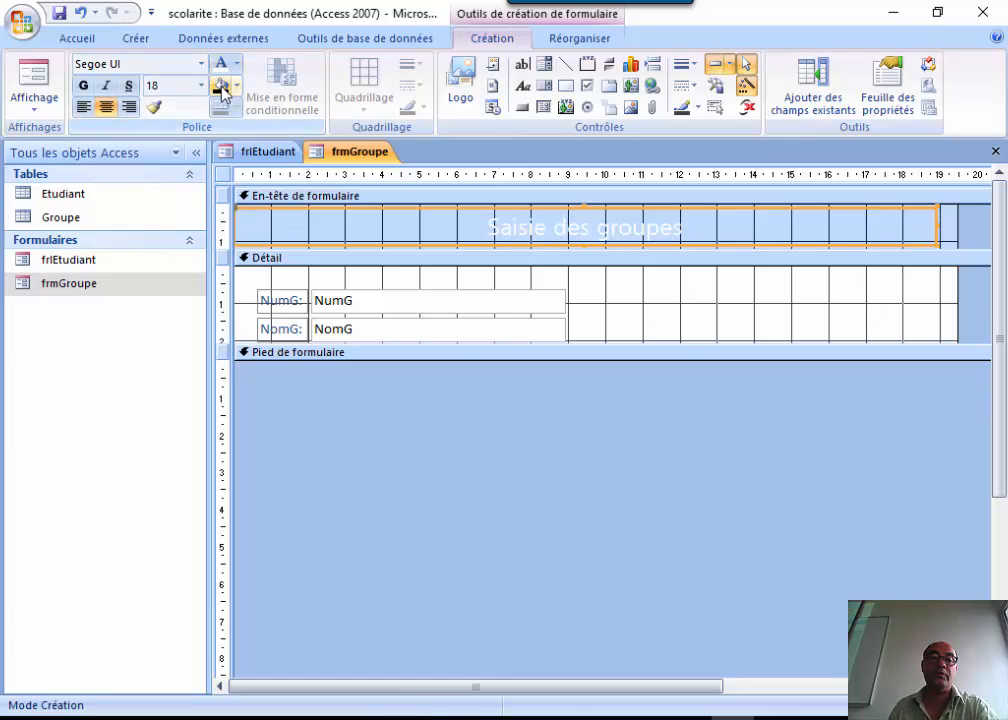
{"action": "left_click", "coordinate": [221, 88]}
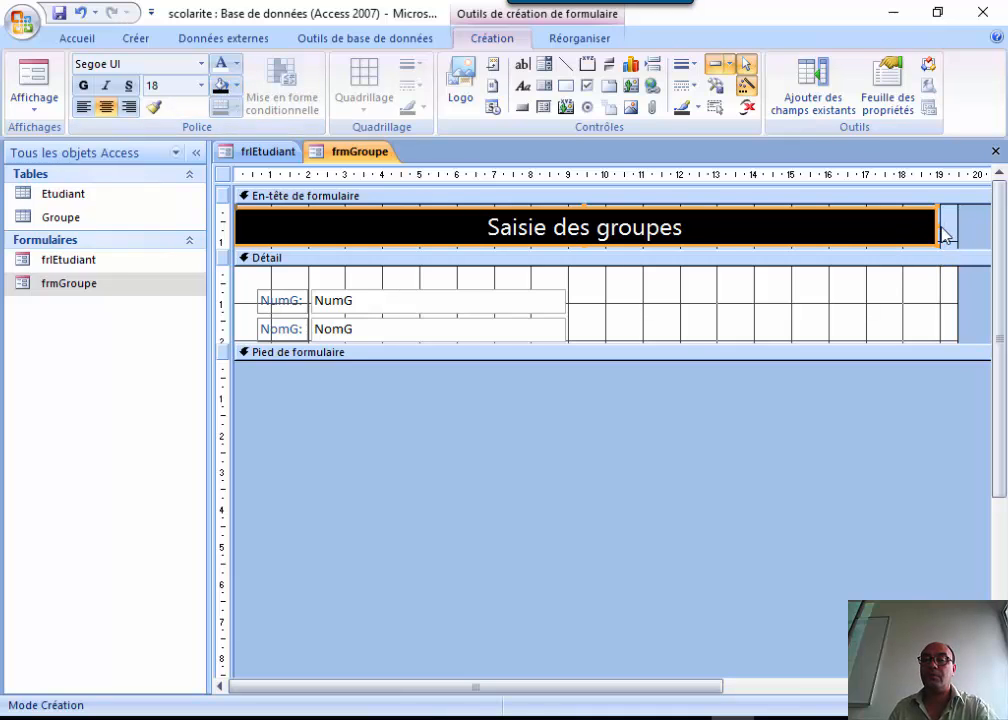
{"action": "mouse_move", "coordinate": [940, 236]}
{"action": "left_mouse_down"}
{"action": "mouse_move", "coordinate": [942, 226]}
{"action": "mouse_move", "coordinate": [956, 230]}
{"action": "left_mouse_up"}
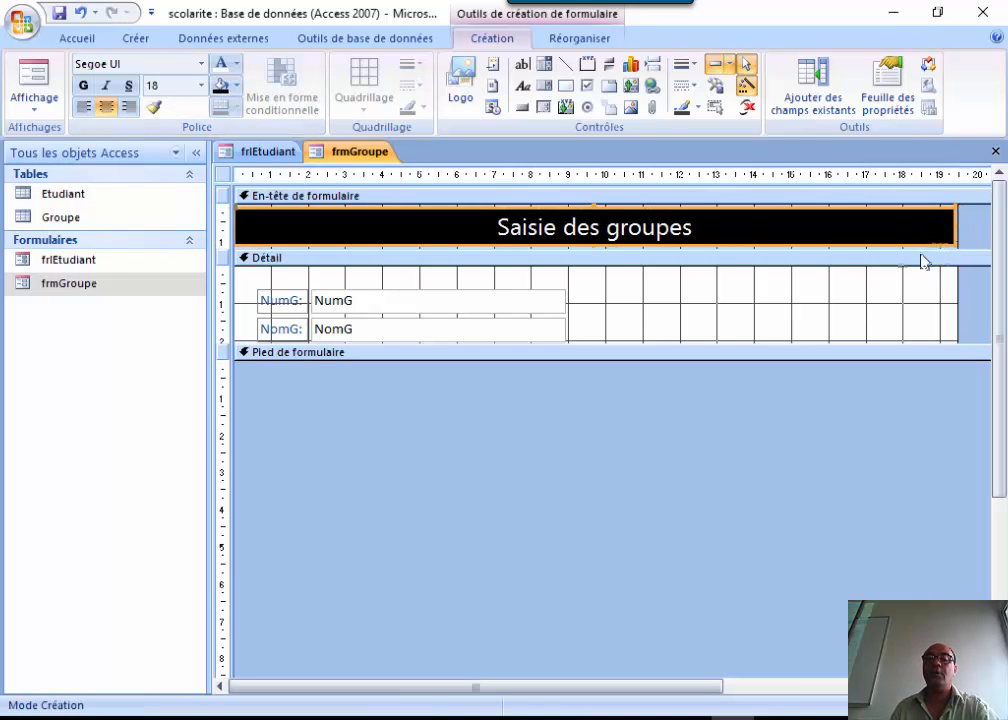
Relabel the NumG and NomG field labels as Numéro: and Nom:.
{"action": "left_click", "coordinate": [726, 287]}
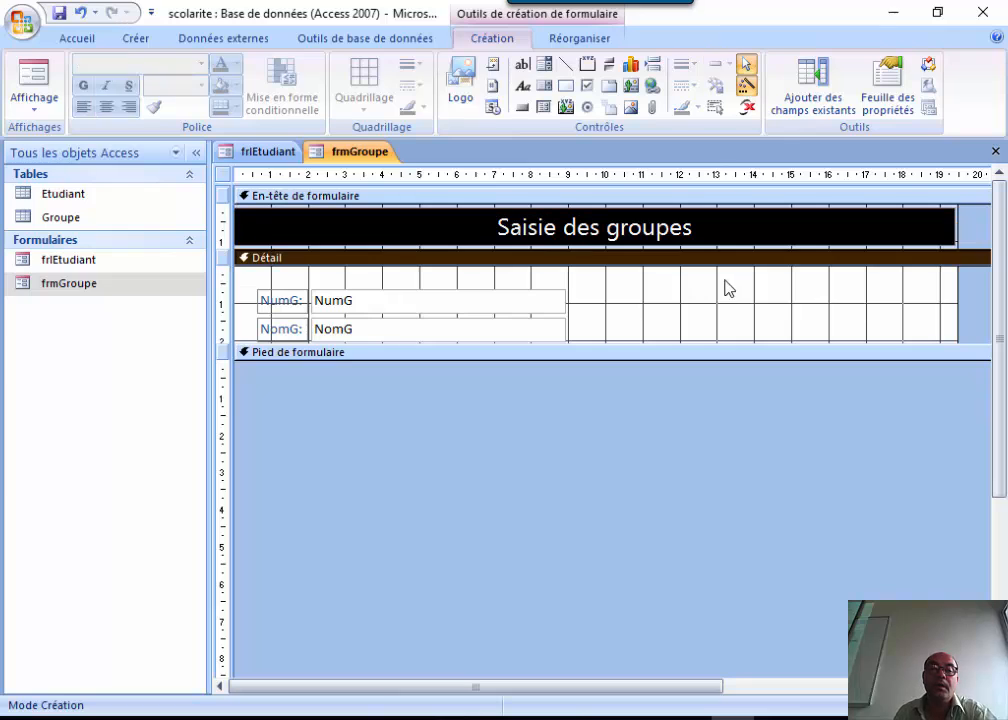
{"action": "left_click", "coordinate": [265, 303]}
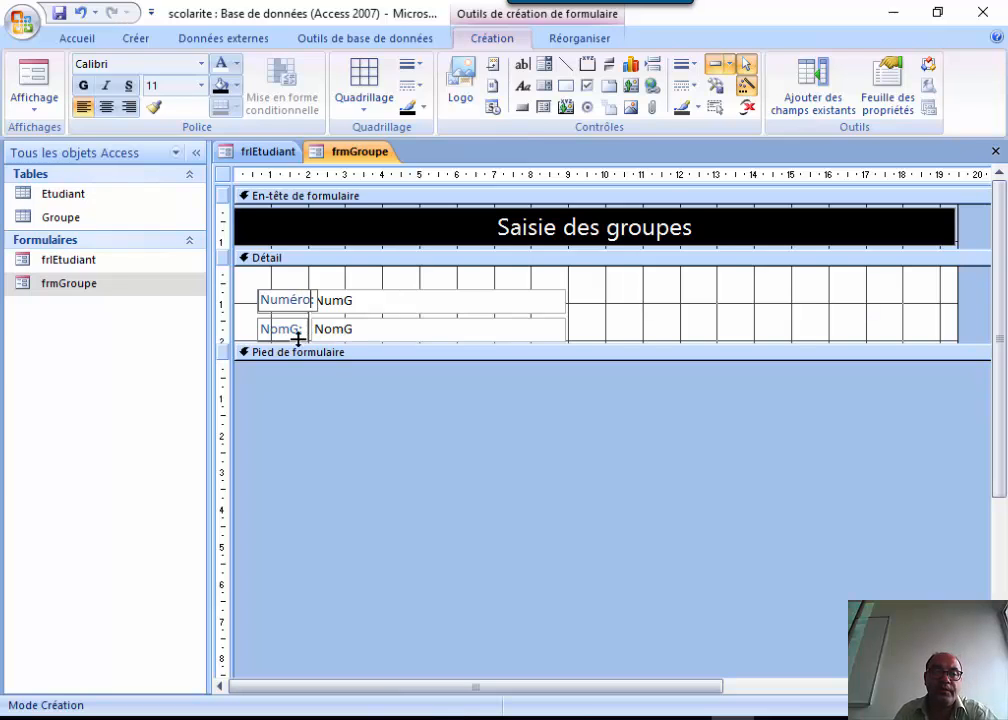
{"action": "key", "text": "Return"}
{"action": "left_click", "coordinate": [300, 330]}
{"action": "left_click", "coordinate": [302, 329]}
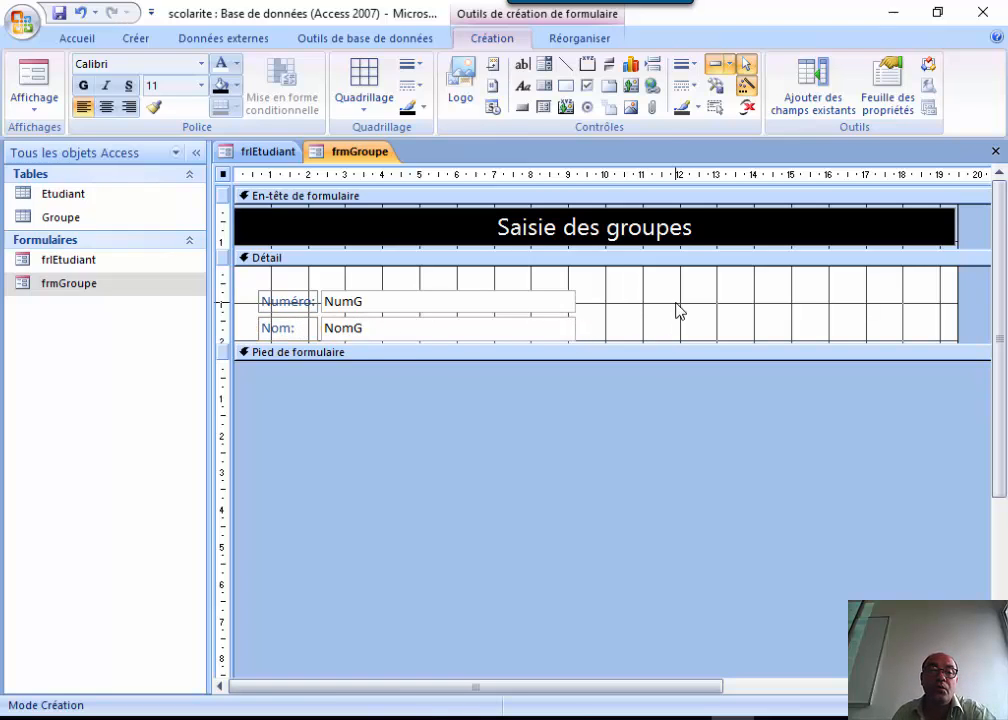
{"action": "left_click", "coordinate": [462, 292]}
Right-align the Numéro: and Nom: labels and check them in Form view.
{"action": "left_click", "coordinate": [278, 302]}
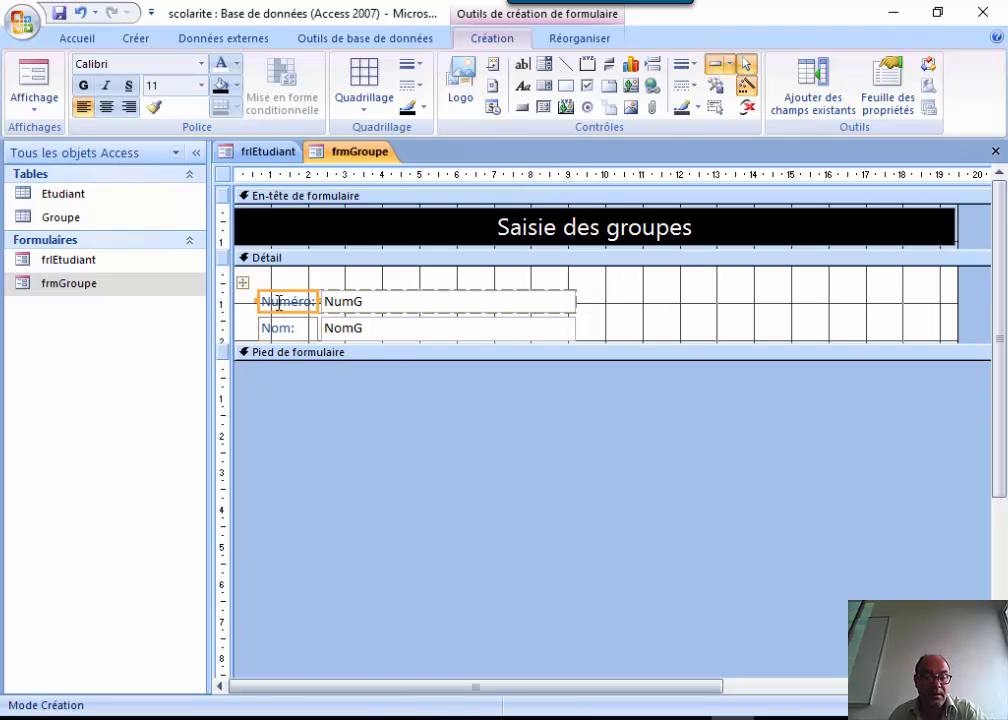
{"action": "left_click", "coordinate": [280, 333], "text": "shift"}
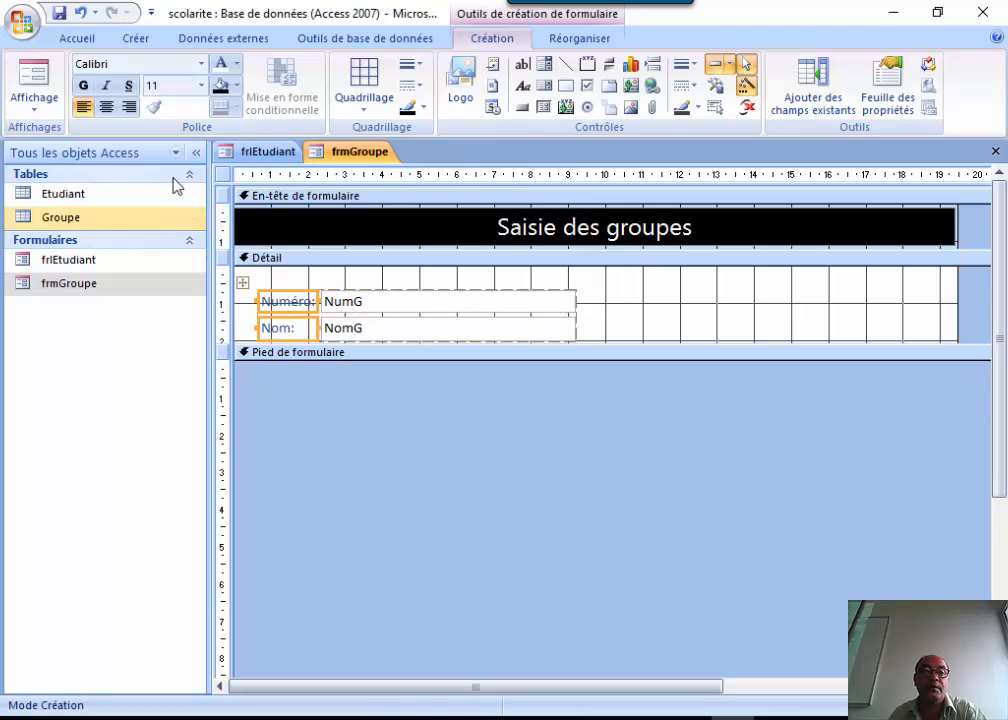
{"action": "left_click", "coordinate": [136, 108]}
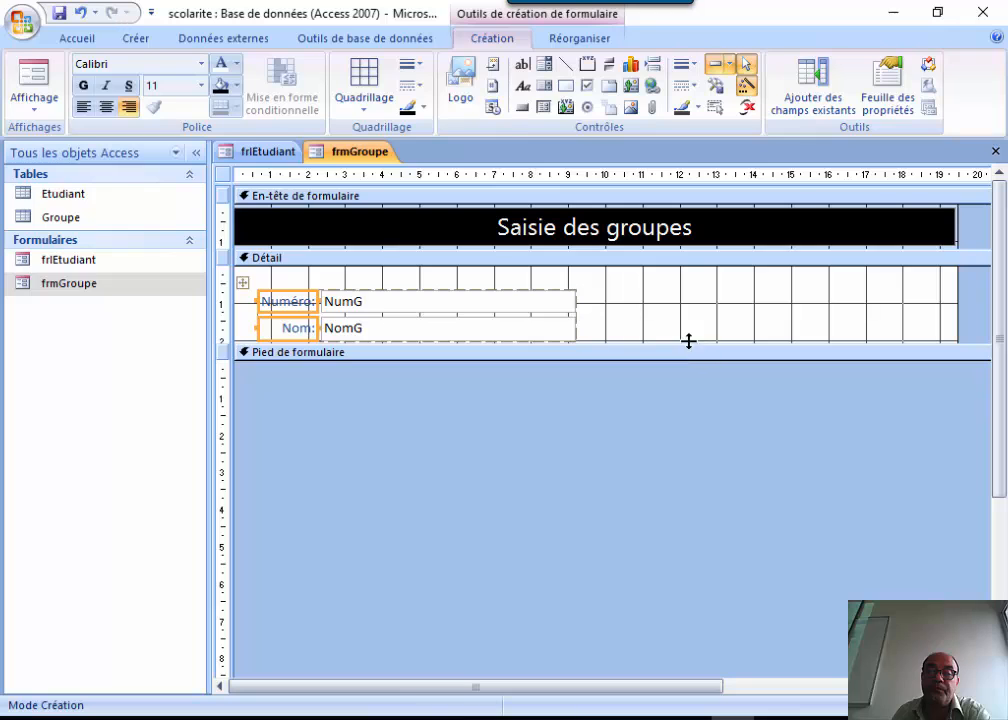
{"action": "left_click", "coordinate": [36, 78]}
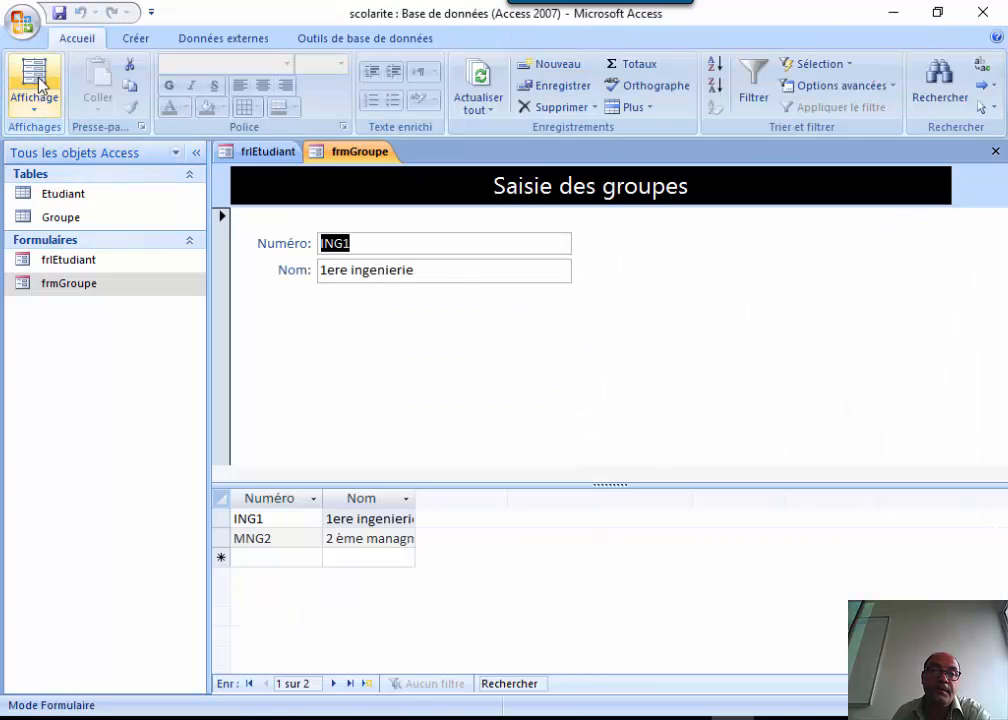
{"action": "left_click", "coordinate": [29, 106]}
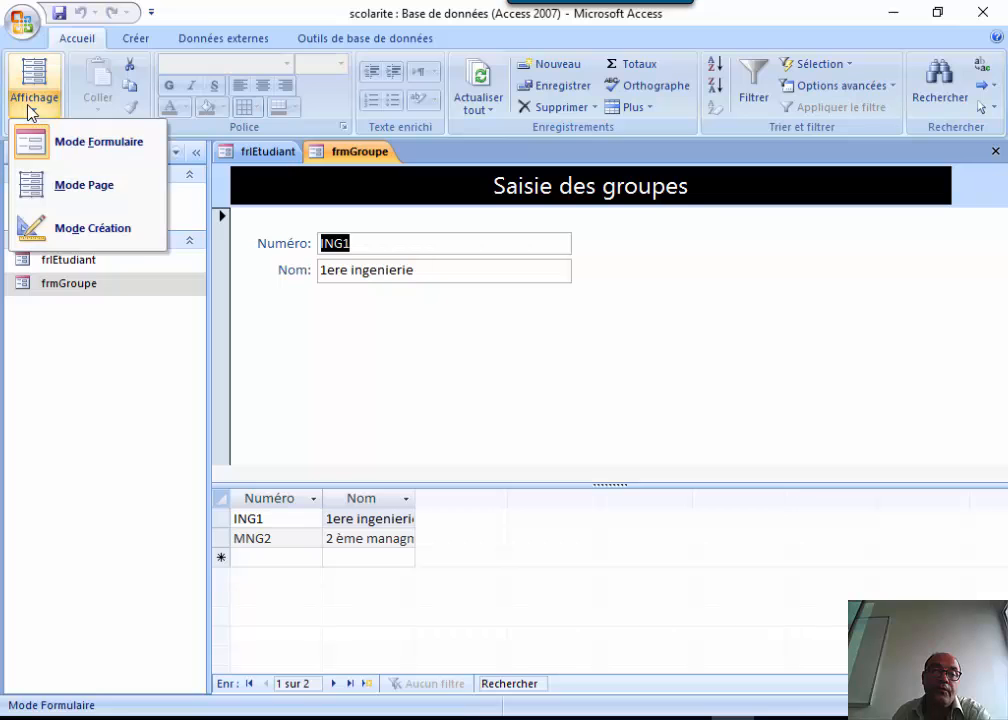
{"action": "left_click", "coordinate": [40, 226]}
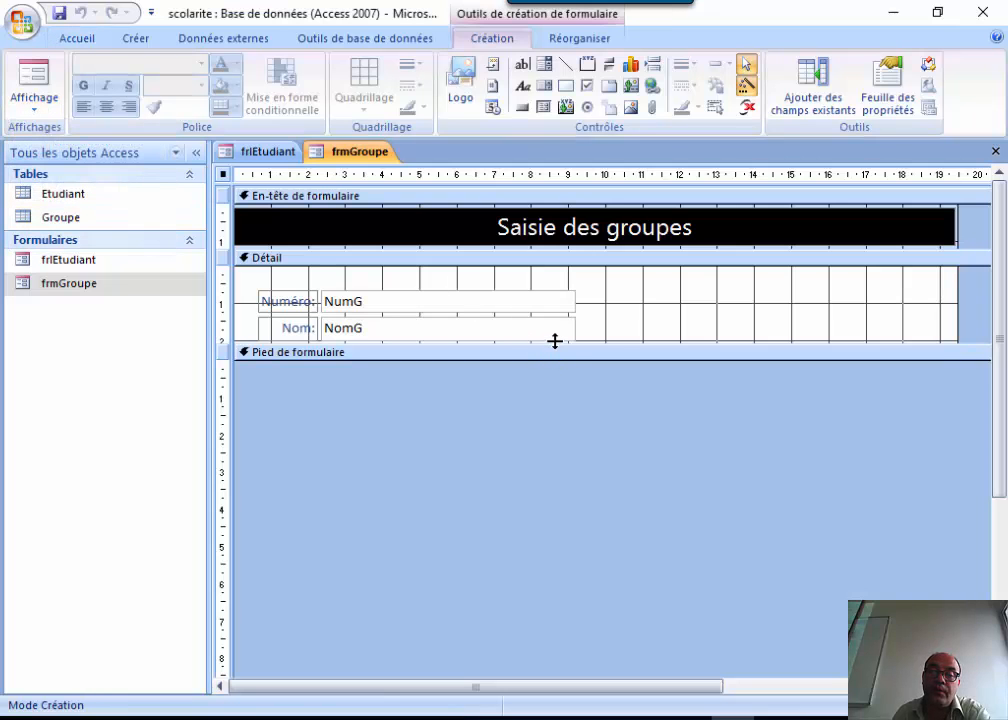
Enlarge the Détail section and add a 'Dernier' text button using the Dernier enregistrement action.
{"action": "left_click_drag", "start_coordinate": [555, 343], "coordinate": [547, 461]}
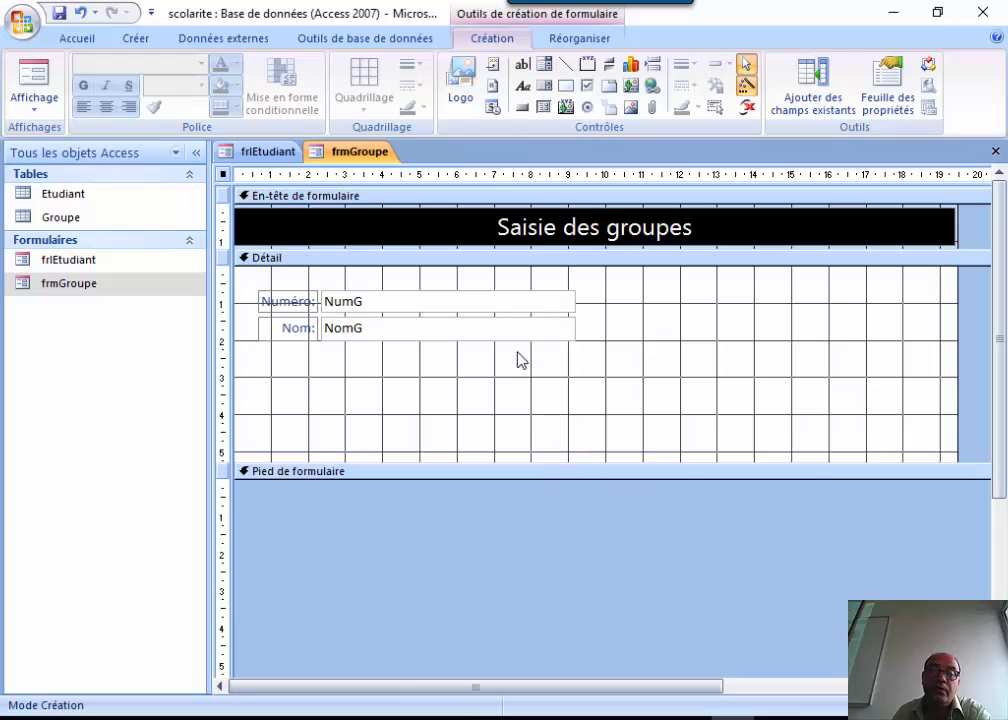
{"action": "left_click", "coordinate": [522, 105]}
{"action": "left_click", "coordinate": [707, 294]}
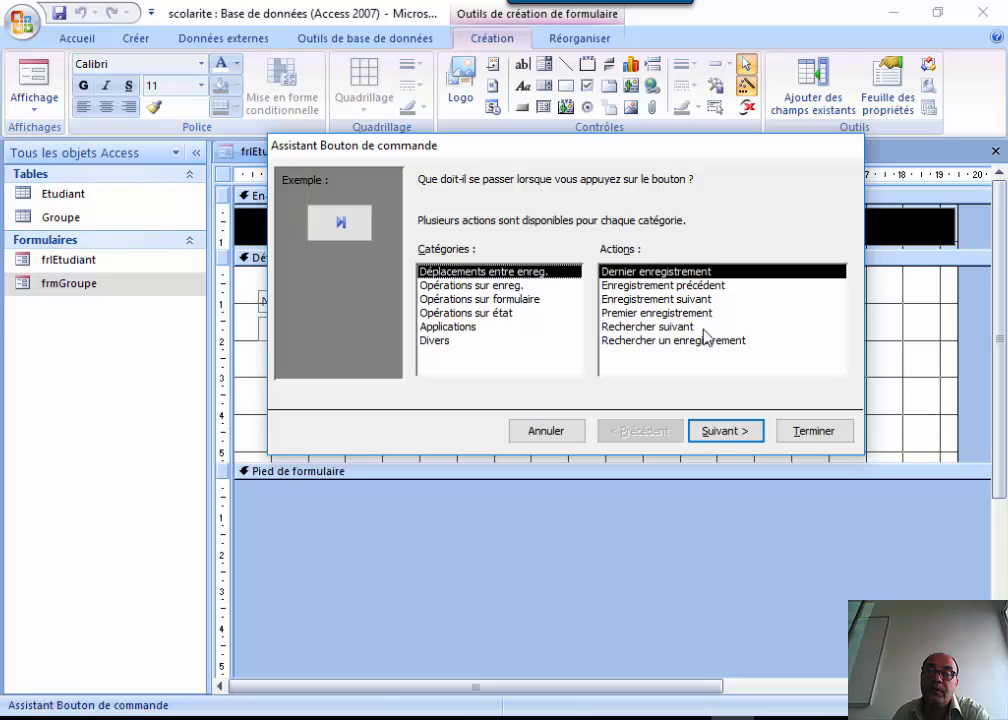
{"action": "left_click", "coordinate": [745, 436]}
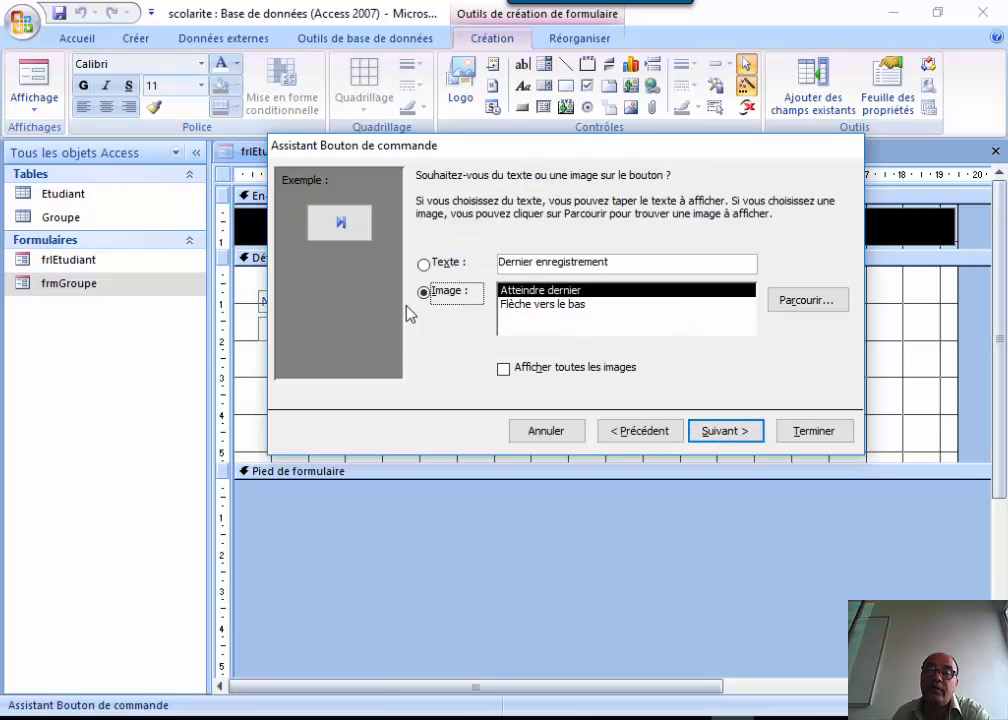
{"action": "left_click", "coordinate": [435, 261]}
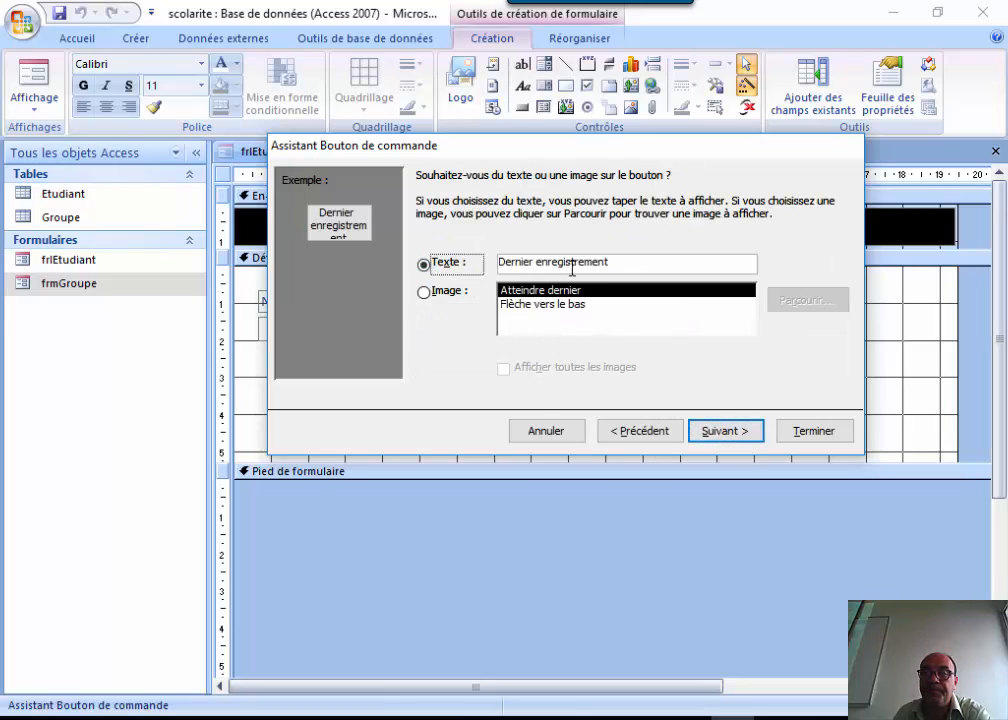
{"action": "left_click_drag", "start_coordinate": [533, 263], "coordinate": [615, 260]}
{"action": "key", "text": "BackSpace"}
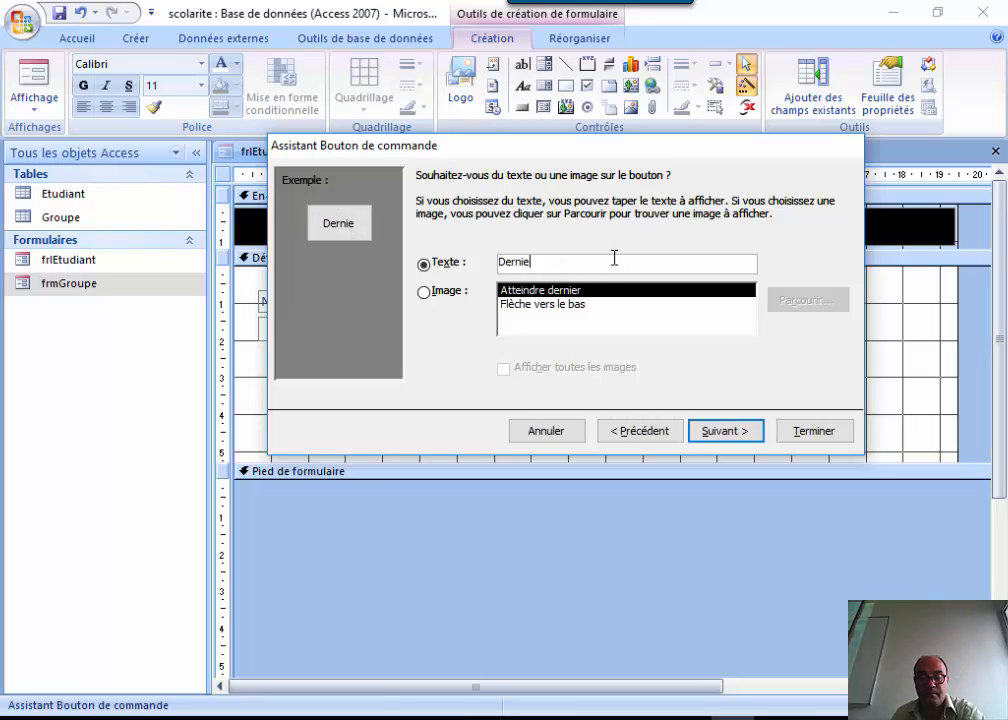
{"action": "type", "text": "r"}
{"action": "left_click", "coordinate": [703, 429]}
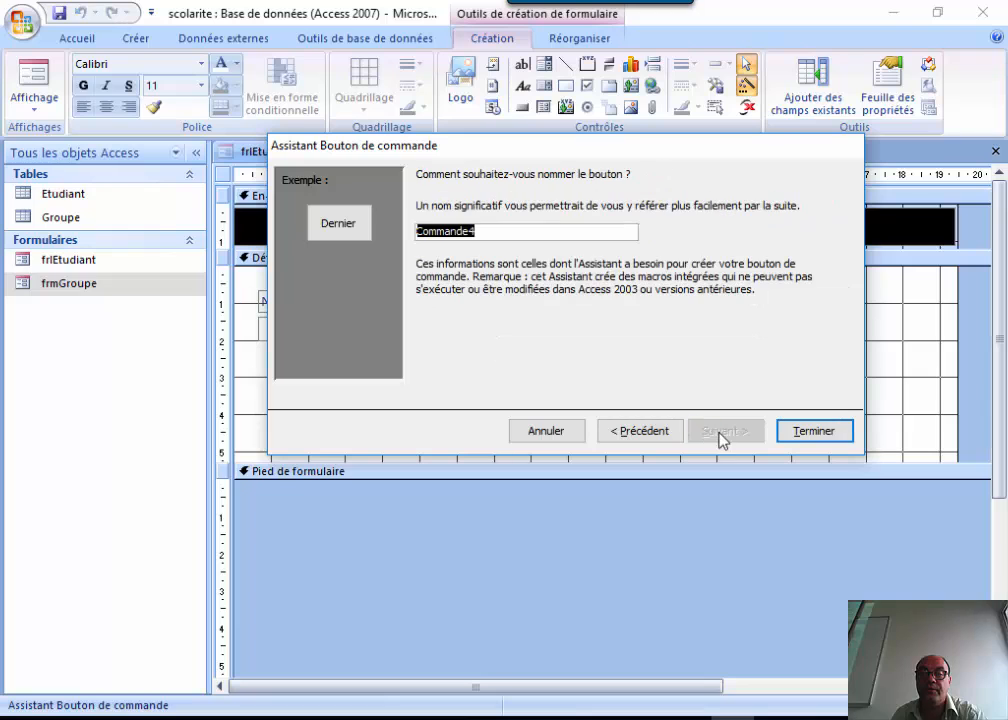
{"action": "left_click", "coordinate": [806, 432]}
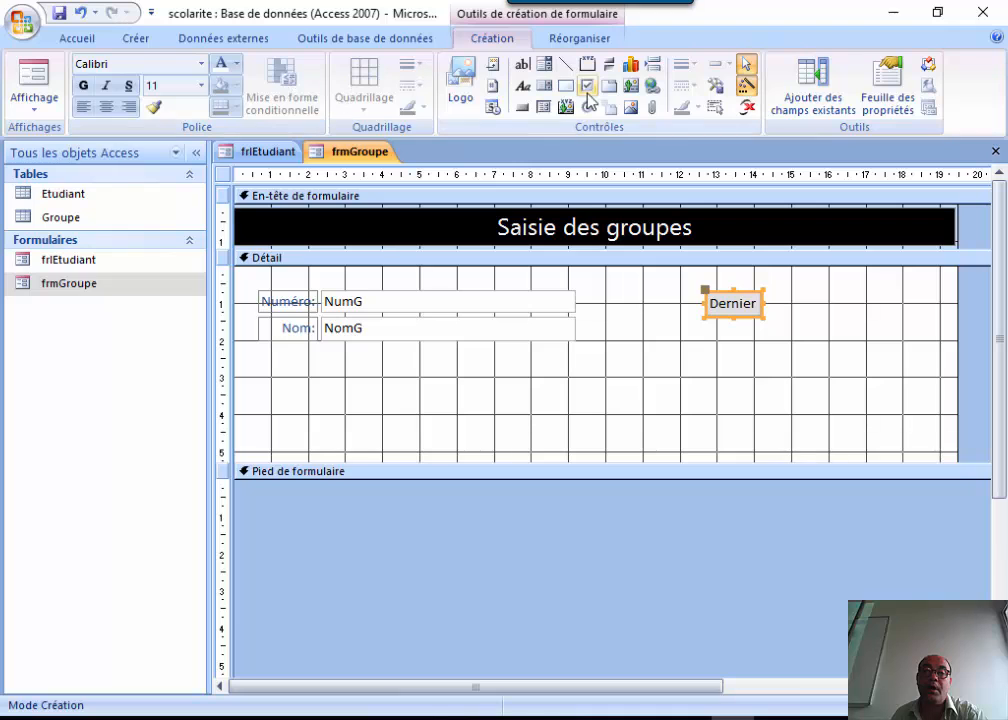
Draw a button below Dernier with the Enregistrement précédent action and caption 'Précédent'.
{"action": "left_click", "coordinate": [521, 108]}
{"action": "left_click", "coordinate": [706, 348]}
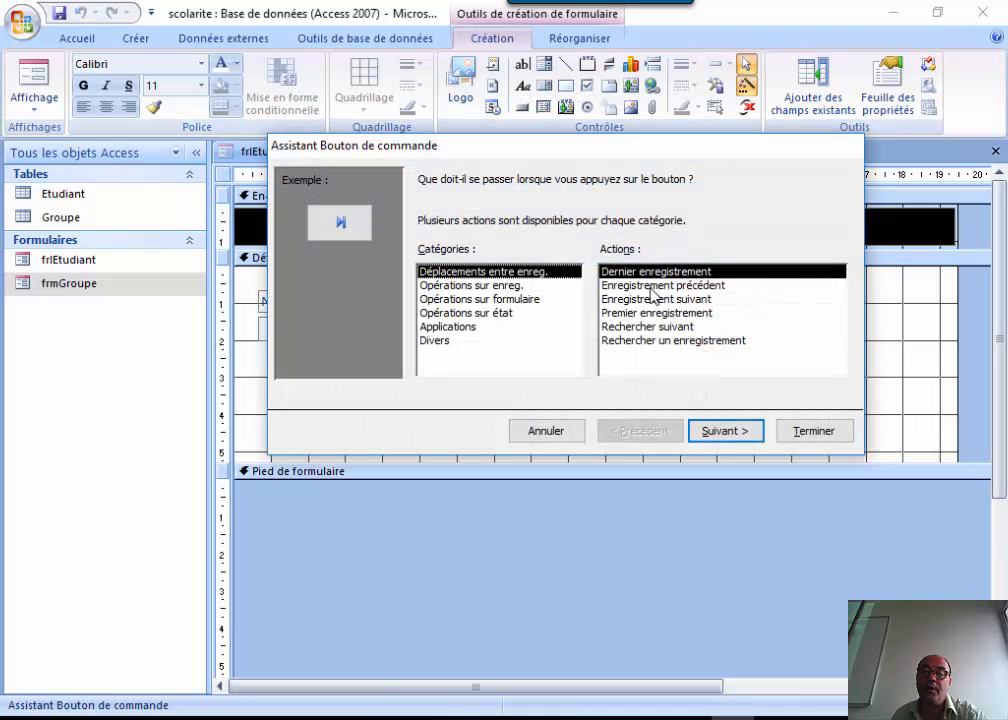
{"action": "left_click", "coordinate": [655, 285]}
{"action": "left_click", "coordinate": [720, 434]}
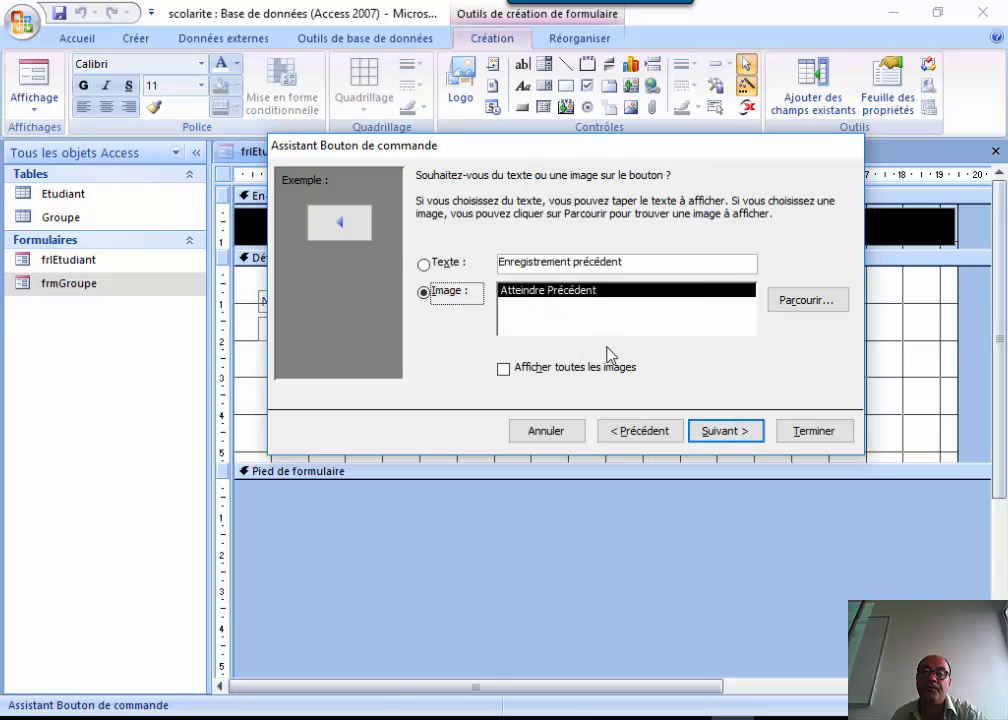
{"action": "left_click", "coordinate": [425, 264]}
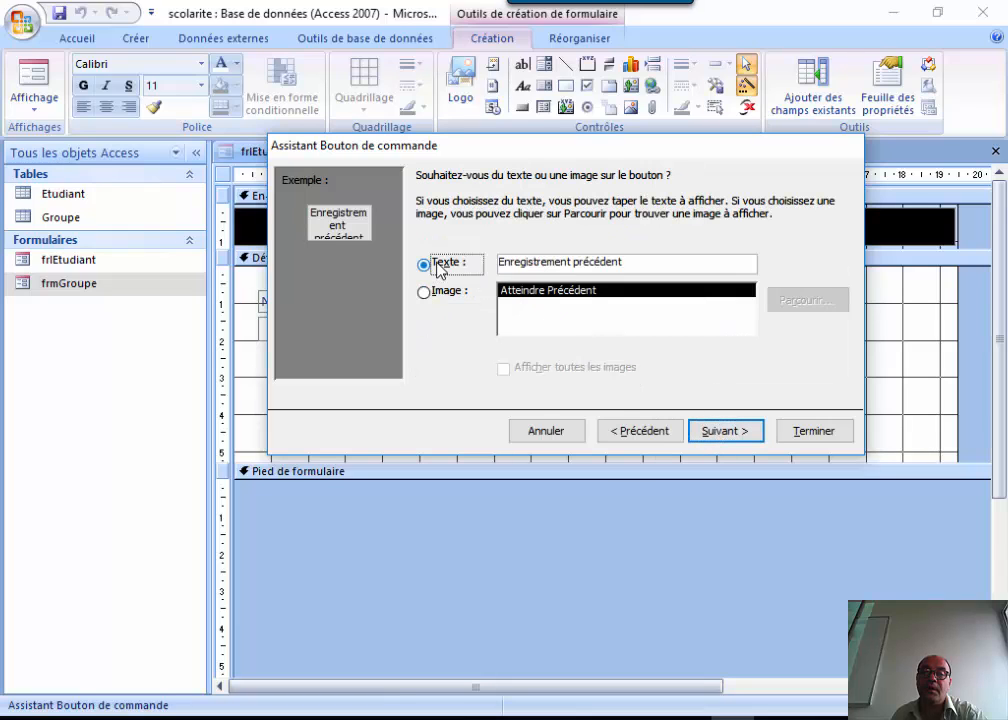
{"action": "left_click", "coordinate": [577, 262]}
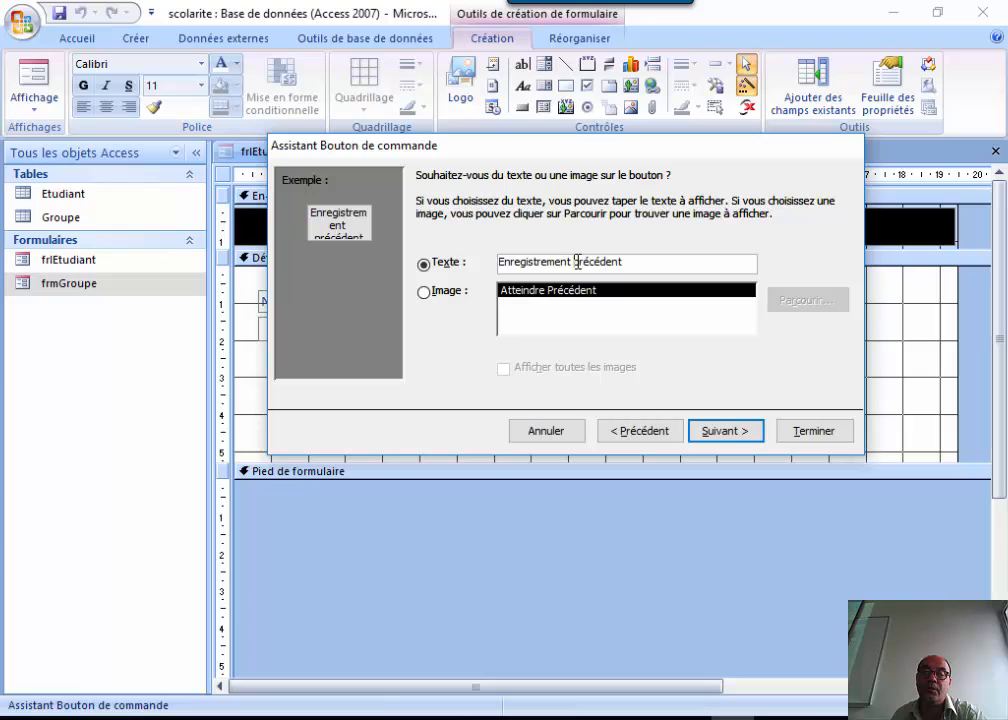
{"action": "key", "text": "BackSpace"}
{"action": "key", "text": "BackSpace"}
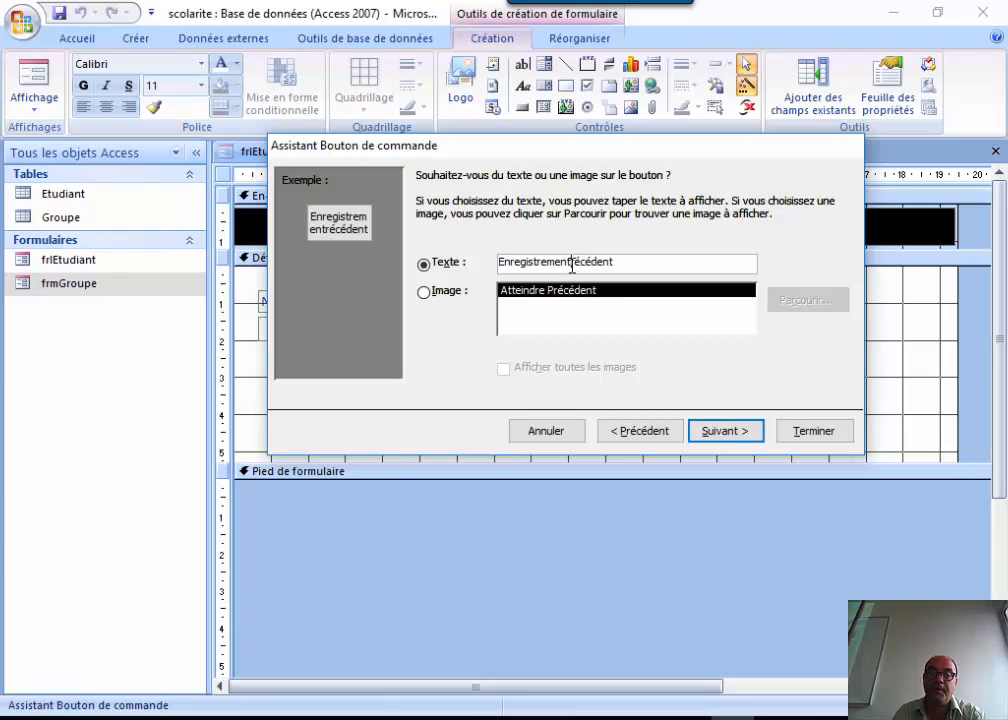
{"action": "key", "text": "BackSpace"}
{"action": "key", "text": "BackSpace"}
{"action": "key", "text": "BackSpace"}
{"action": "key", "text": "BackSpace"}
{"action": "key", "text": "BackSpace"}
{"action": "key", "text": "BackSpace"}
{"action": "key", "text": "BackSpace"}
{"action": "key", "text": "BackSpace"}
{"action": "key", "text": "BackSpace"}
{"action": "key", "text": "BackSpace"}
{"action": "key", "text": "BackSpace"}
{"action": "key", "text": "BackSpace"}
{"action": "key", "text": "BackSpace"}
{"action": "key", "text": "BackSpace"}
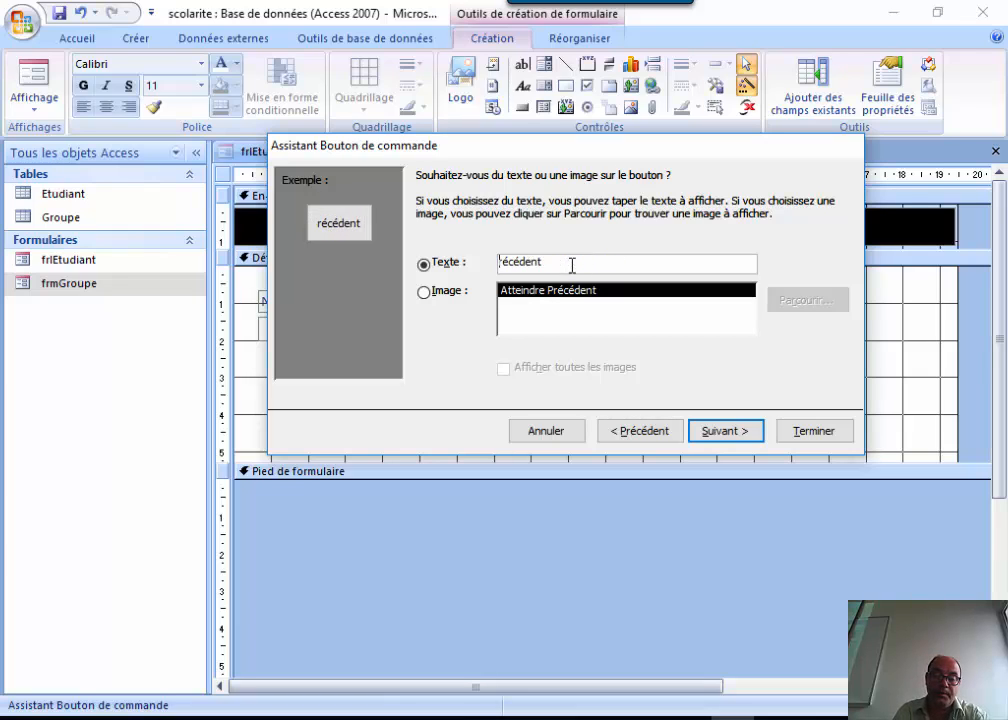
{"action": "type", "text": "P"}
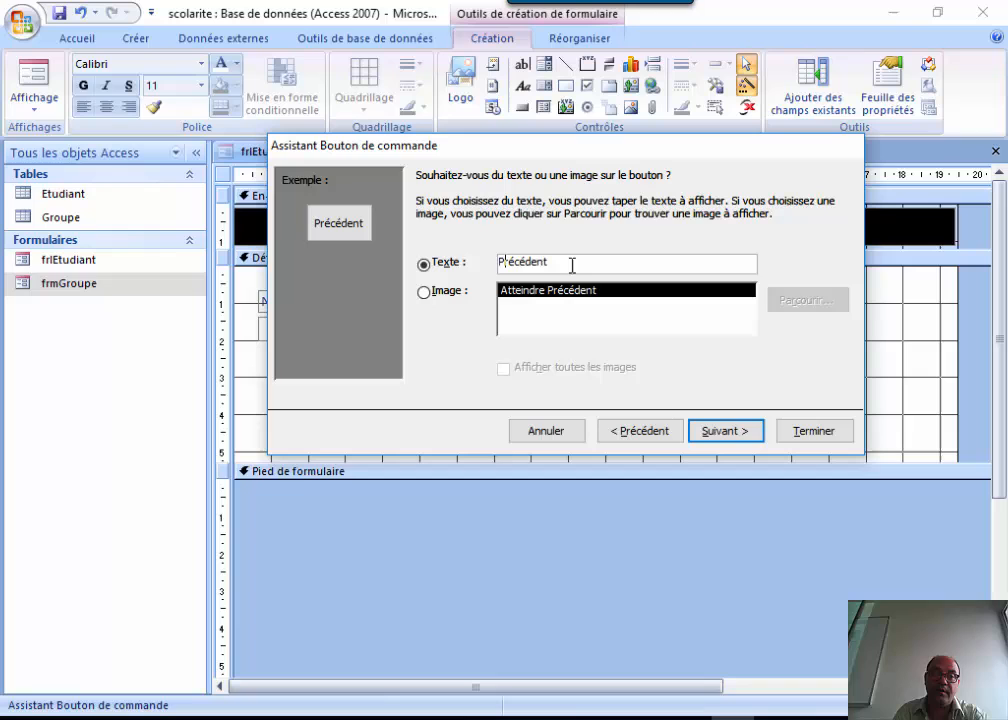
{"action": "left_click", "coordinate": [708, 432]}
{"action": "left_click", "coordinate": [806, 431]}
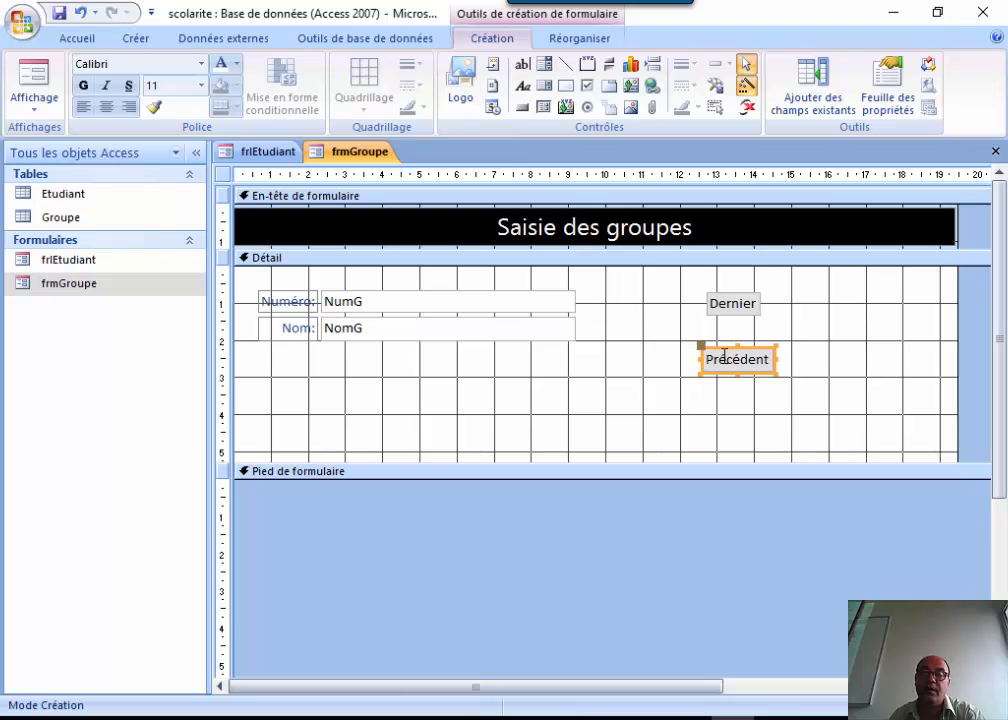
Draw a button below Précédent with the Premier enregistrement action and caption 'Premier'.
{"action": "left_click", "coordinate": [522, 107]}
{"action": "left_click", "coordinate": [749, 404]}
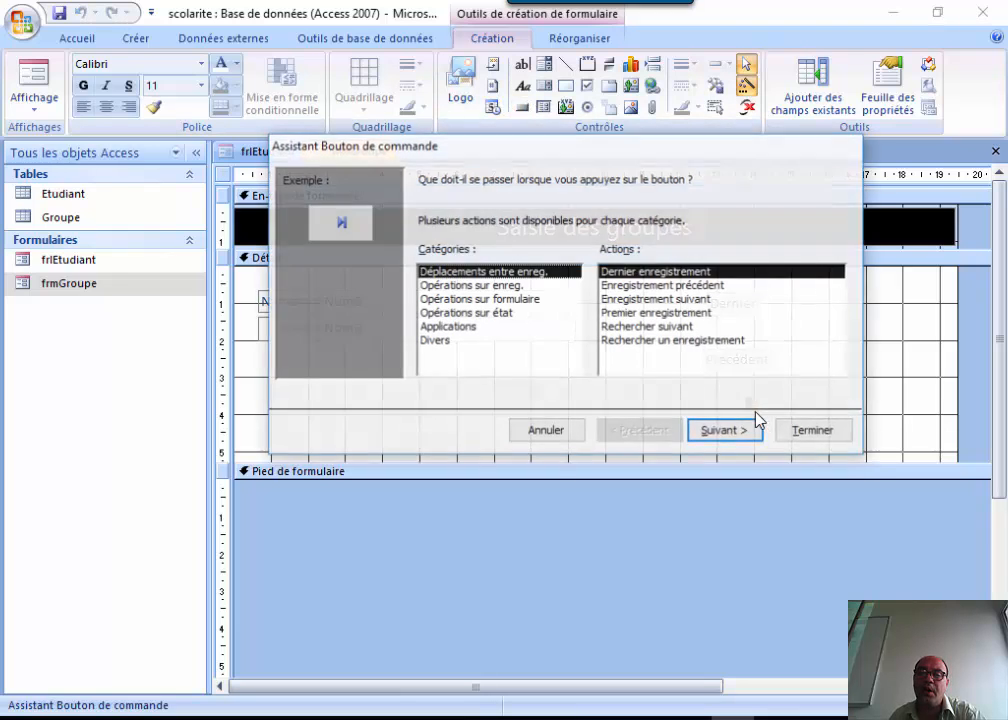
{"action": "left_click", "coordinate": [653, 313]}
{"action": "left_click", "coordinate": [706, 428]}
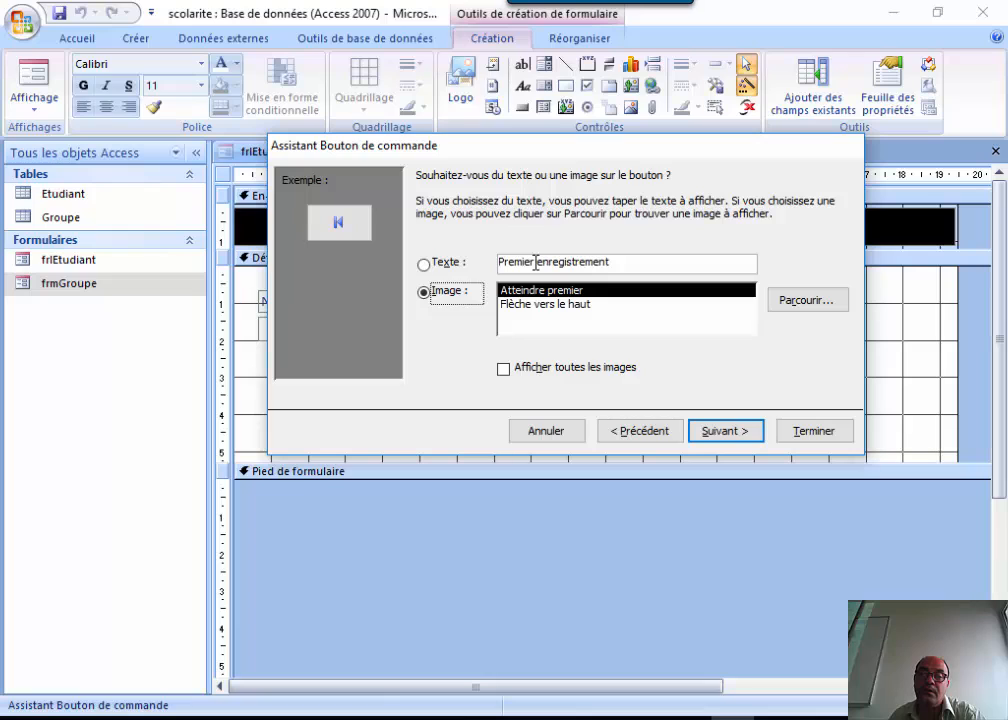
{"action": "left_click_drag", "start_coordinate": [535, 261], "coordinate": [630, 262]}
{"action": "key", "text": "BackSpace"}
{"action": "key", "text": "BackSpace"}
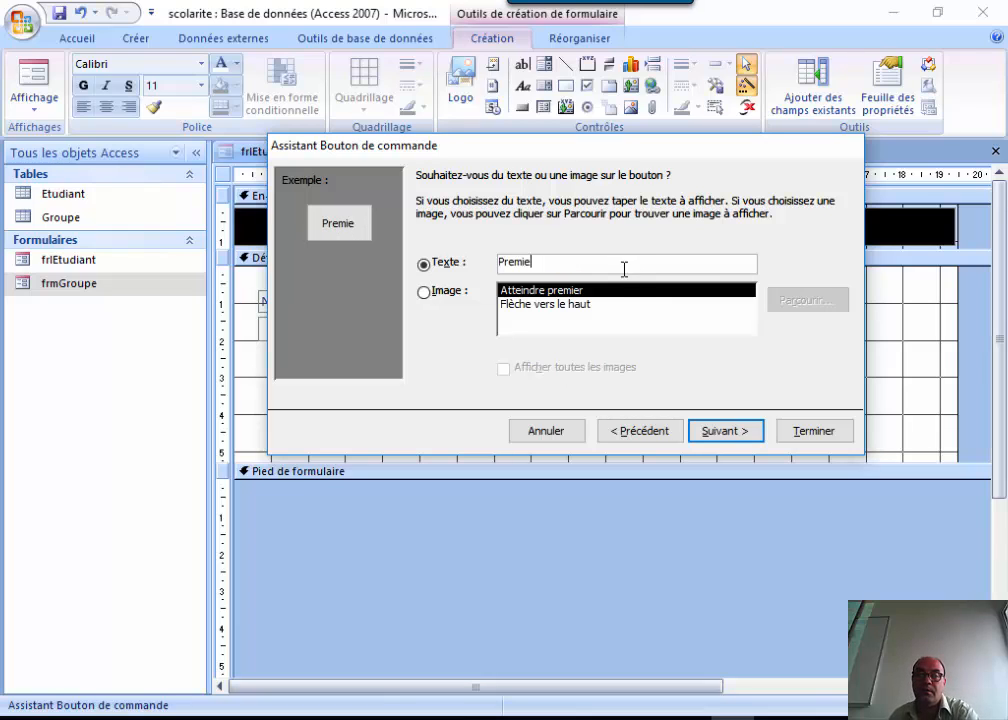
{"action": "type", "text": "r"}
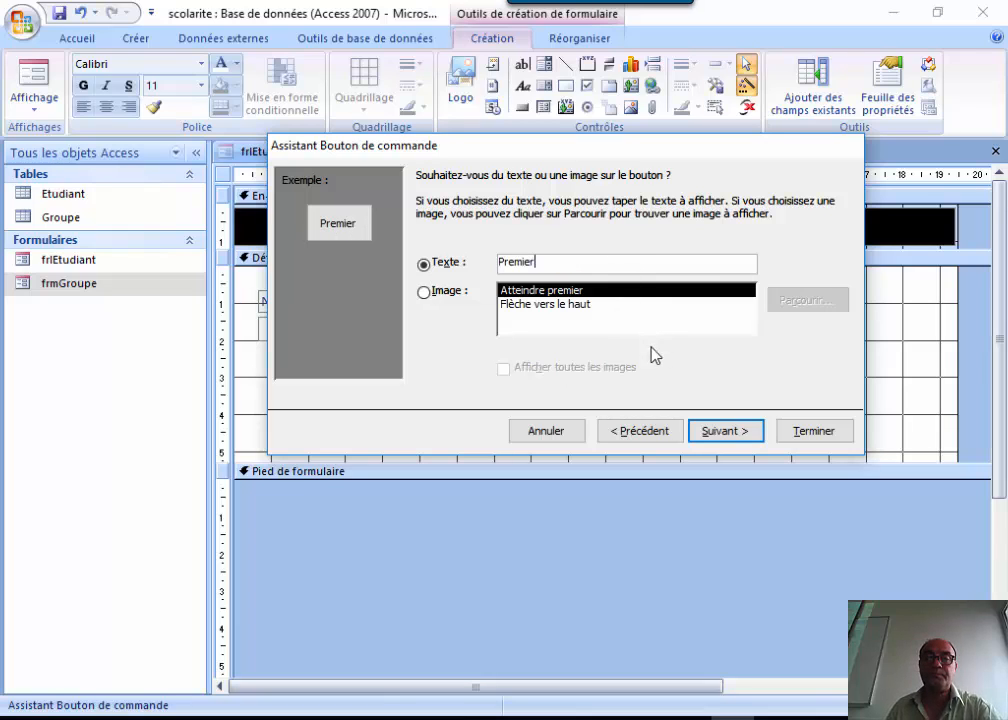
{"action": "left_click", "coordinate": [742, 431]}
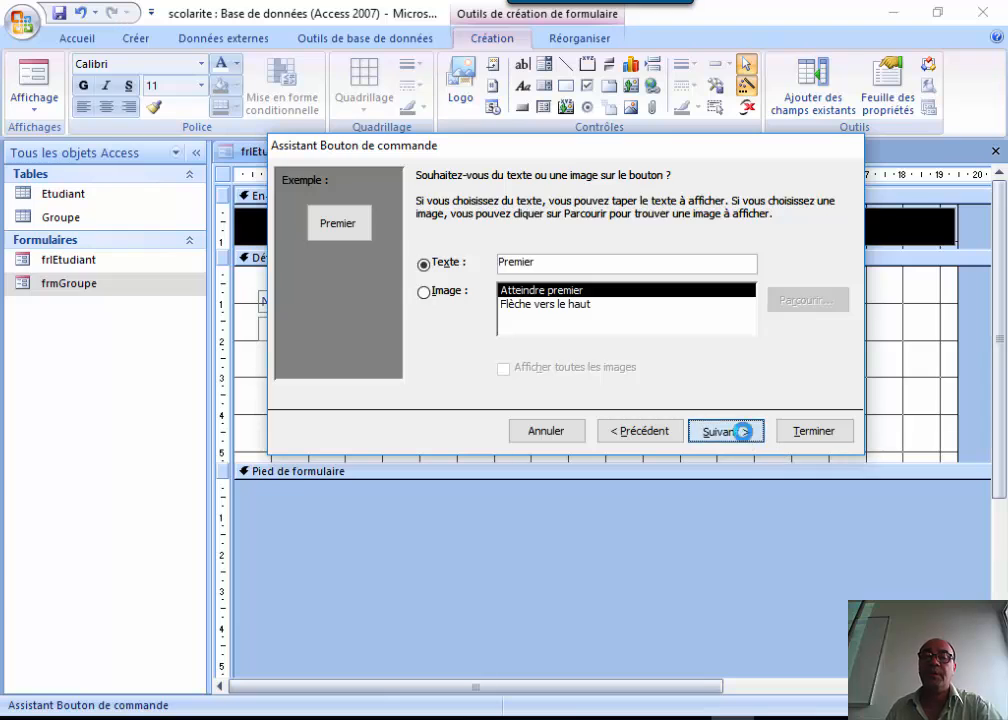
{"action": "left_click", "coordinate": [812, 431]}
{"action": "left_click", "coordinate": [860, 380]}
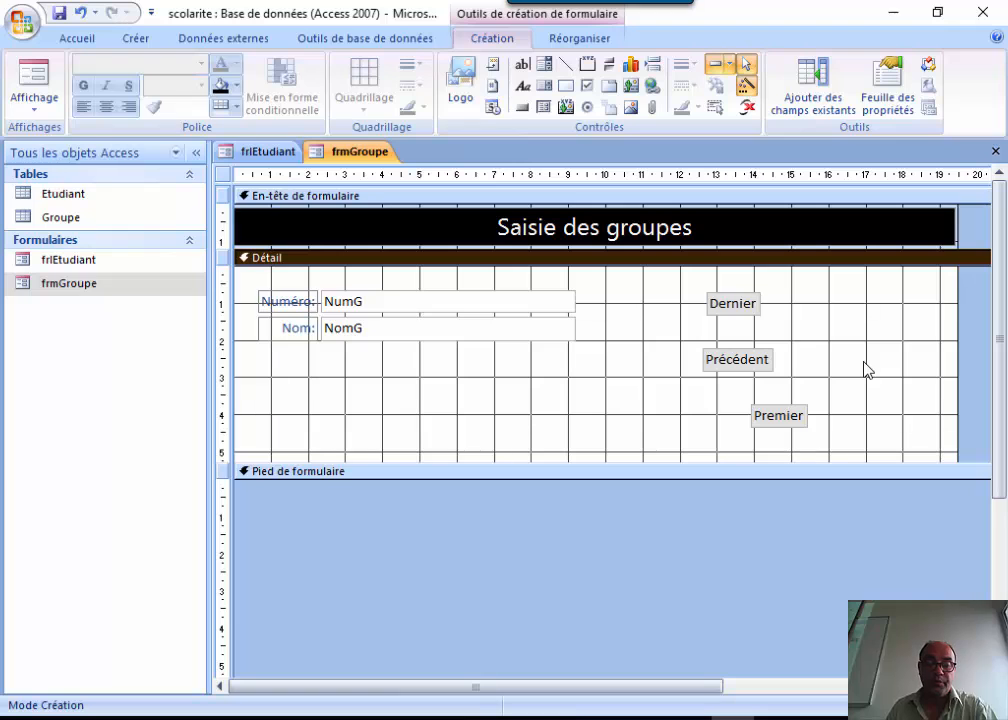
{"action": "left_click", "coordinate": [522, 107]}
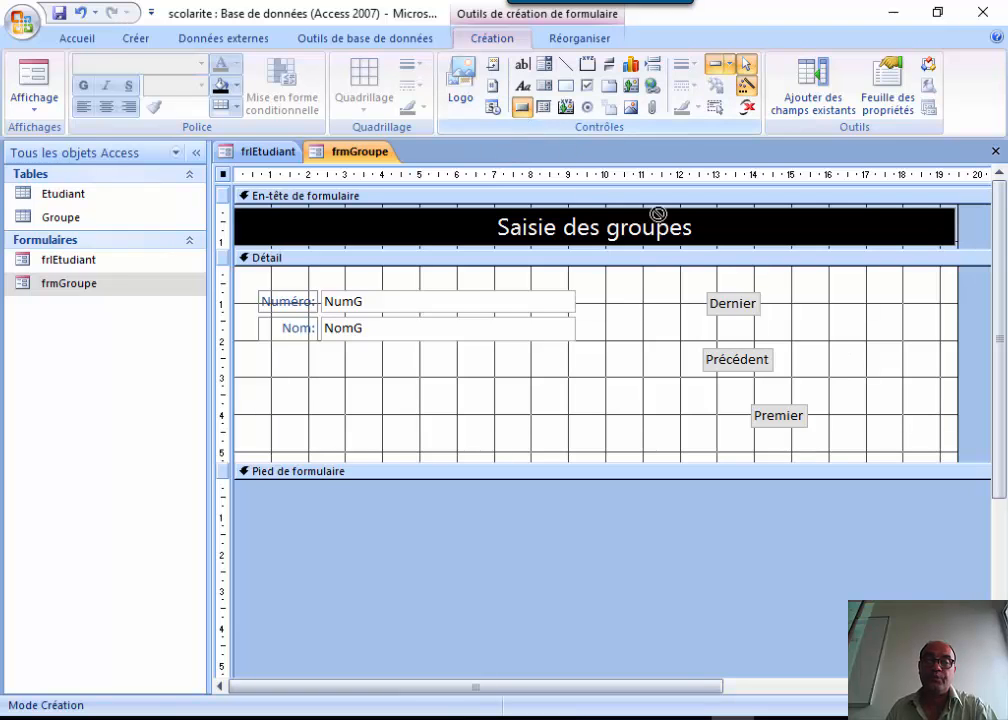
Place a fourth button right of Précédent and give it the next-record action.
{"action": "left_click", "coordinate": [829, 350]}
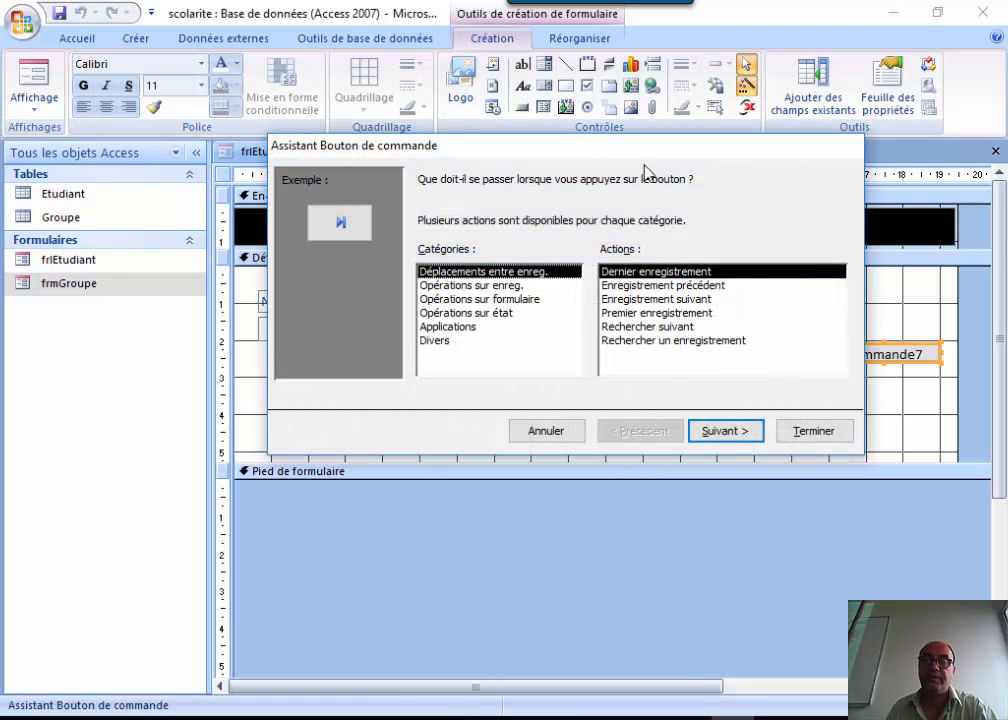
{"action": "left_click_drag", "start_coordinate": [640, 147], "coordinate": [509, 180]}
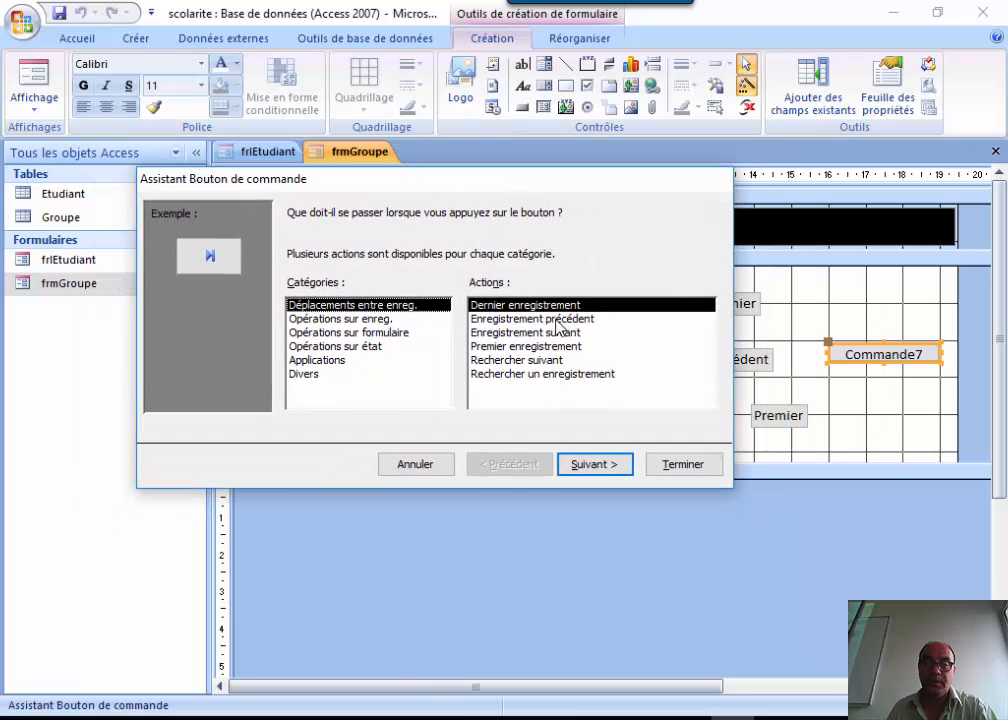
{"action": "left_click", "coordinate": [590, 464]}
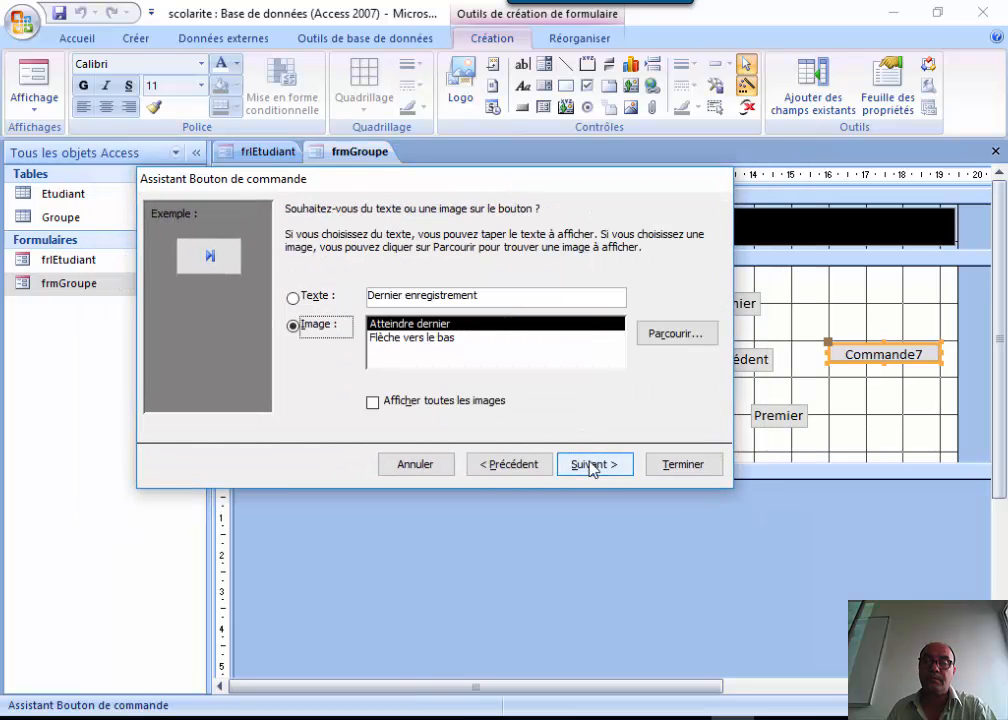
{"action": "left_click_drag", "start_coordinate": [529, 184], "coordinate": [392, 238]}
{"action": "left_click_drag", "start_coordinate": [336, 322], "coordinate": [540, 178]}
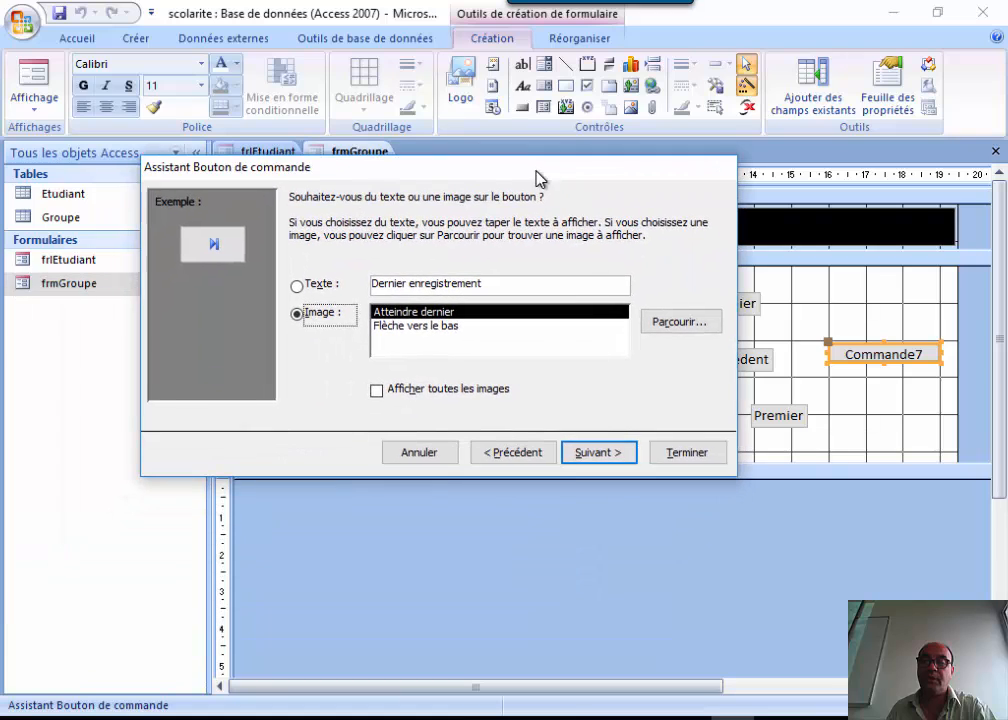
{"action": "left_click", "coordinate": [484, 456]}
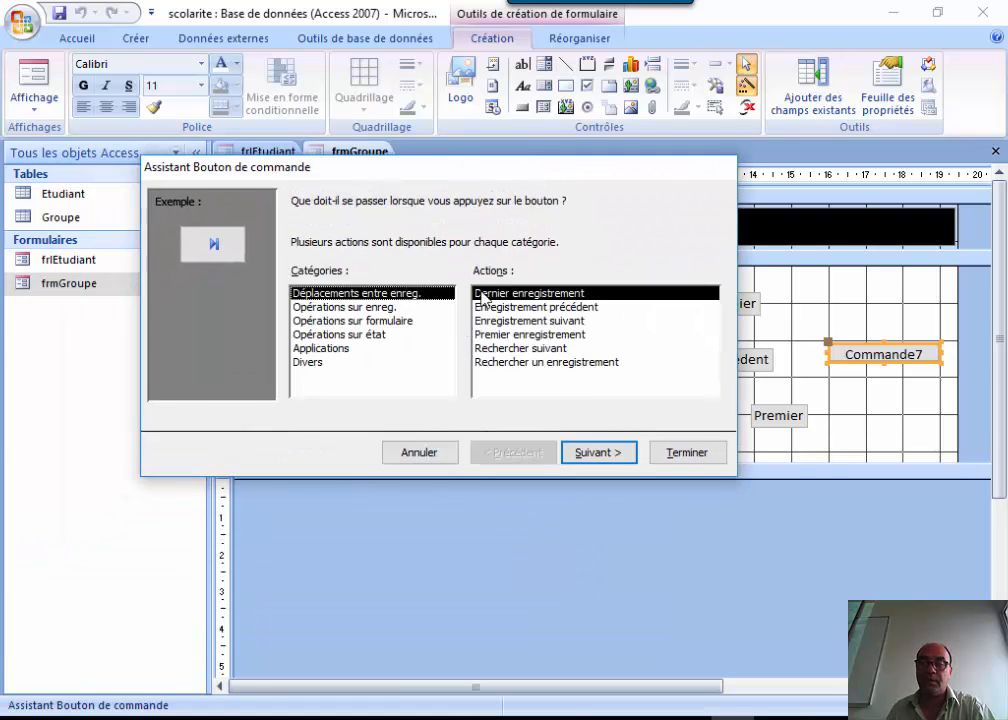
{"action": "left_click", "coordinate": [538, 322]}
{"action": "left_click", "coordinate": [596, 452]}
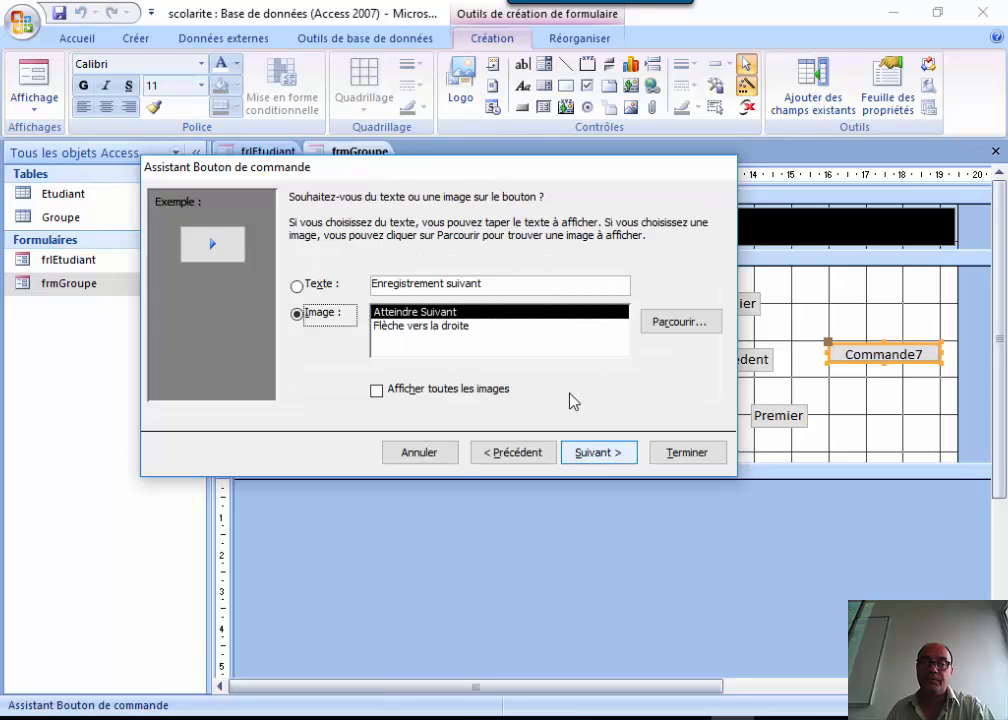
Caption the new button 'Suivant', finish the wizard, and select all four buttons.
{"action": "left_click", "coordinate": [449, 284]}
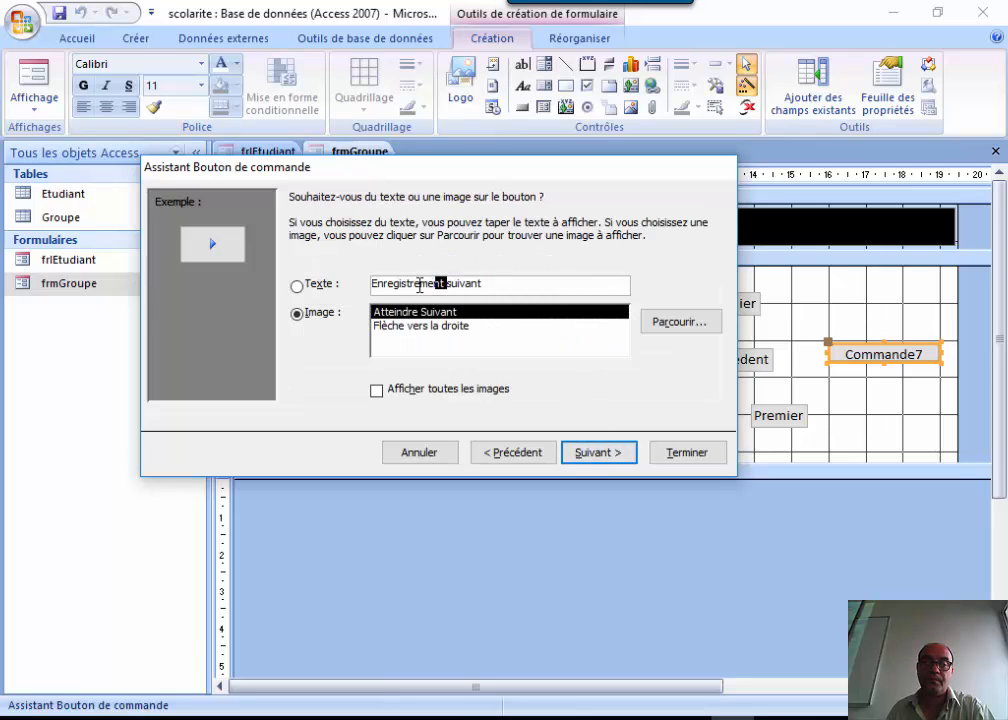
{"action": "left_click_drag", "start_coordinate": [420, 285], "coordinate": [367, 283]}
{"action": "key", "text": "Delete"}
{"action": "key", "text": "Delete"}
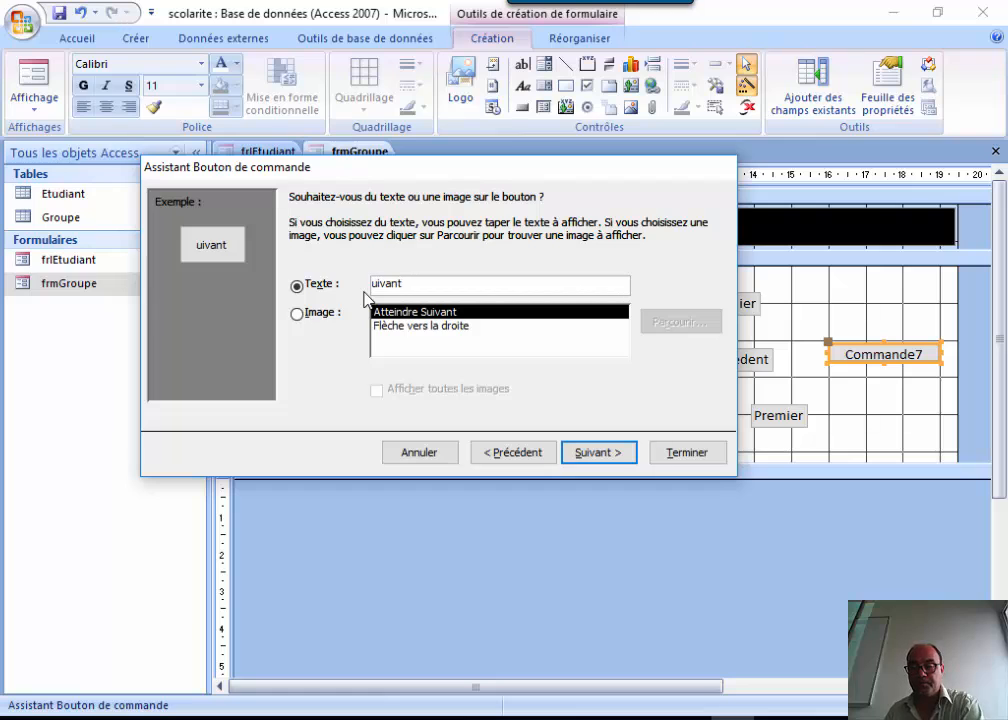
{"action": "type", "text": "S"}
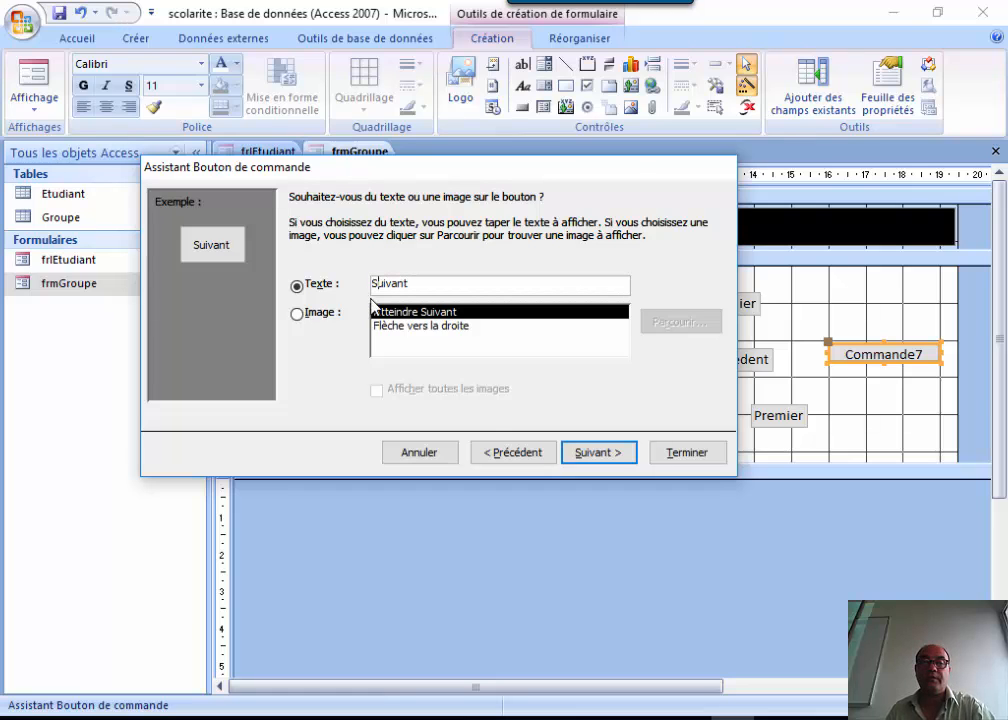
{"action": "left_click", "coordinate": [590, 452]}
{"action": "left_click", "coordinate": [686, 452]}
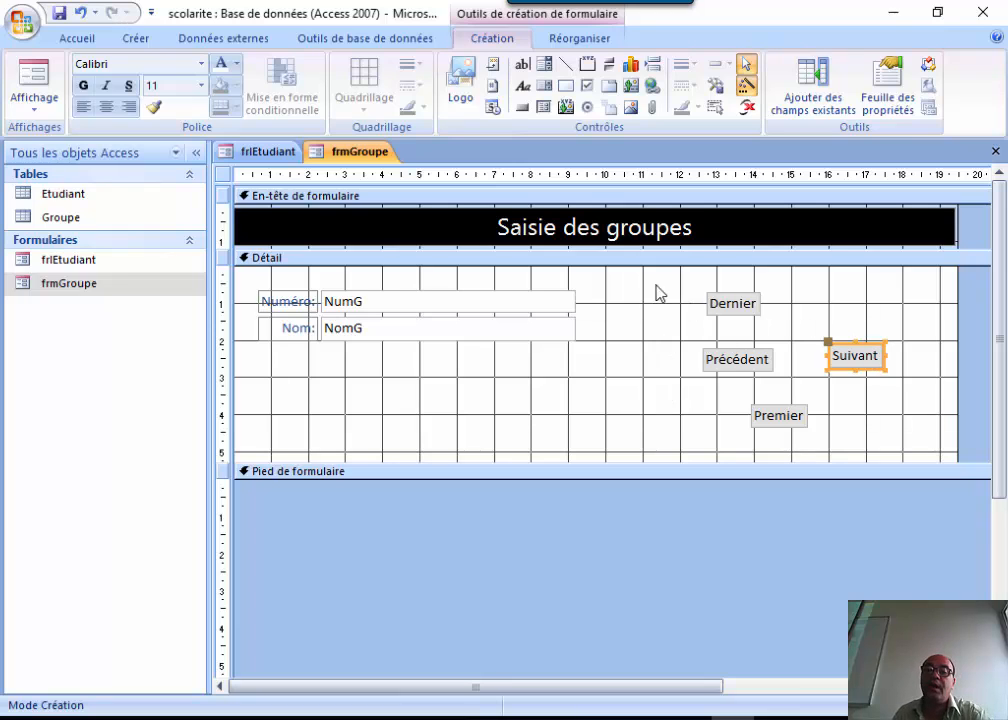
{"action": "left_click_drag", "start_coordinate": [657, 292], "coordinate": [925, 450]}
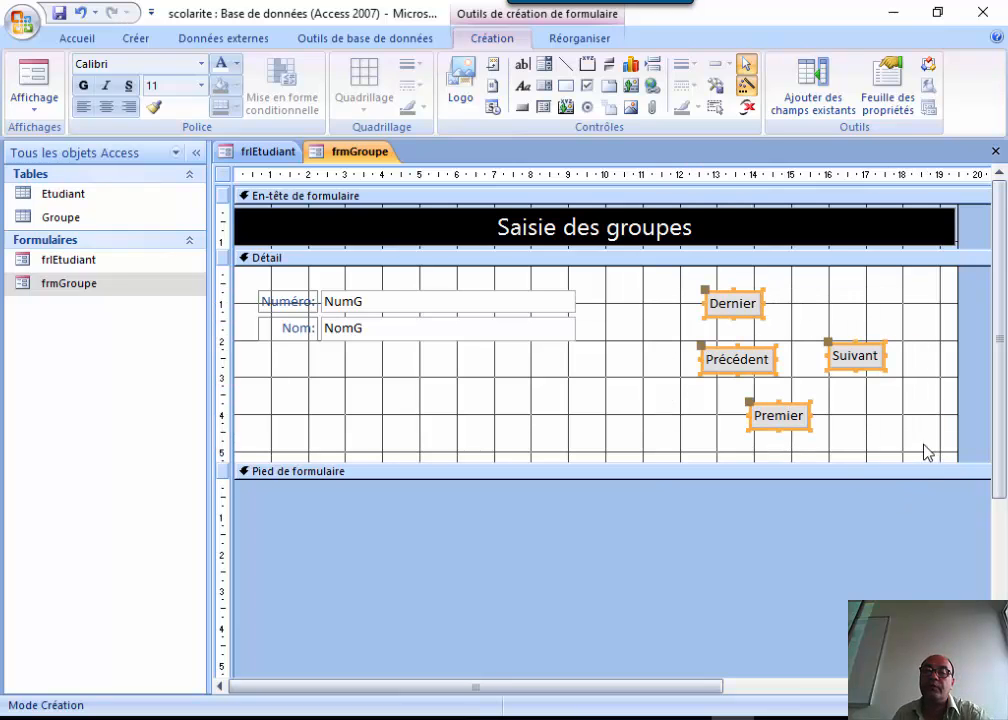
Align the four selected buttons along their top edges.
{"action": "right_click", "coordinate": [745, 368]}
{"action": "mouse_move", "coordinate": [826, 494]}
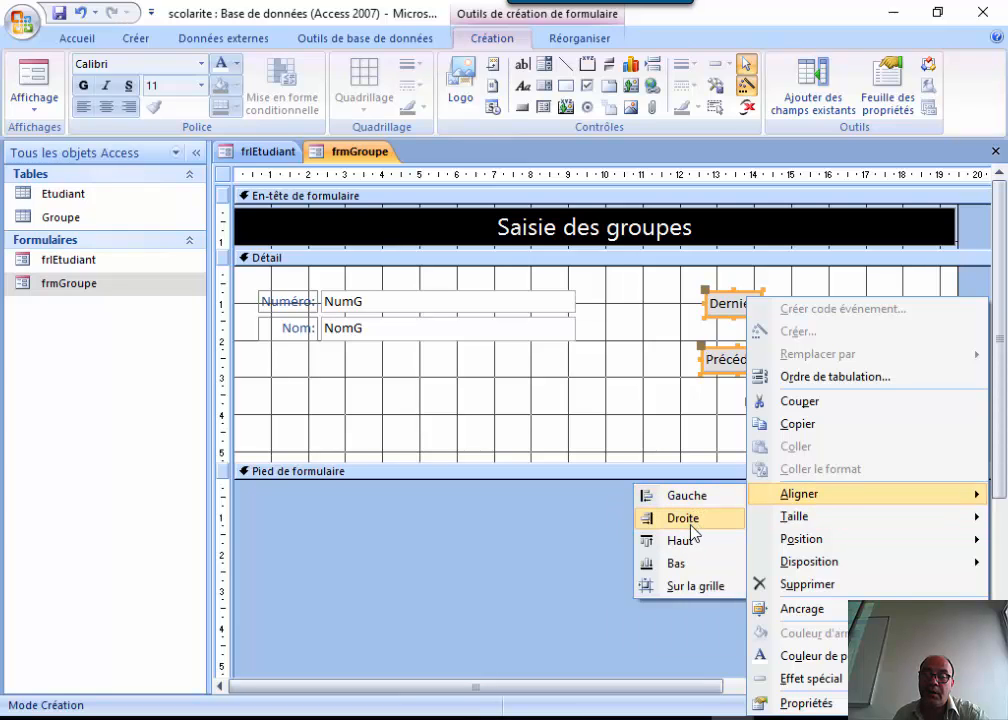
{"action": "left_click", "coordinate": [678, 541]}
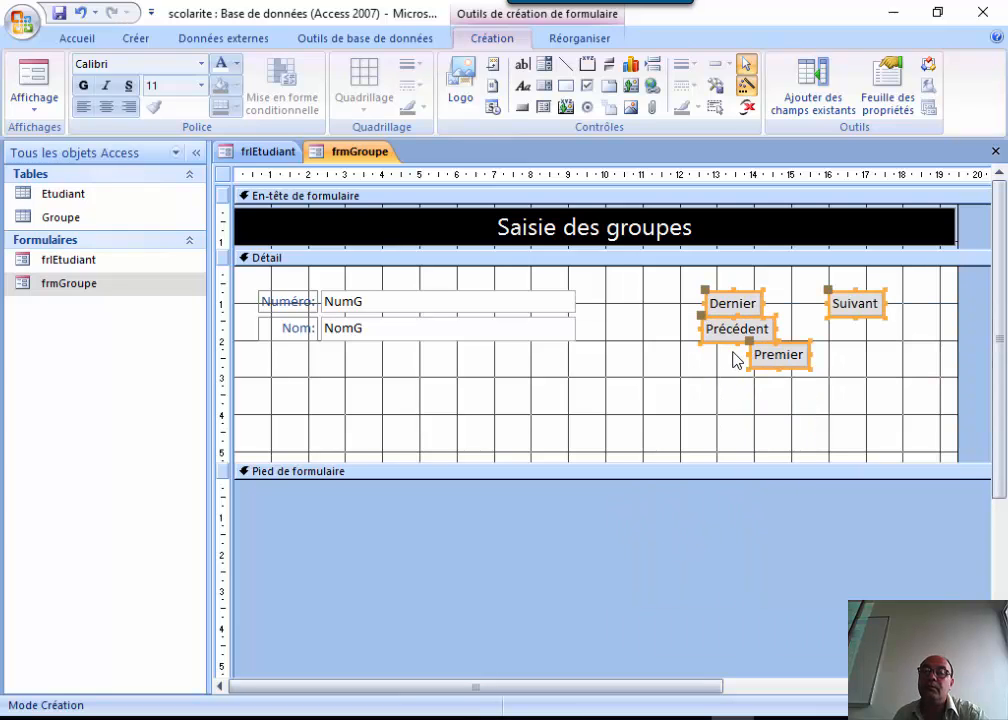
{"action": "left_click", "coordinate": [742, 385]}
Drag the buttons into one column ordered Dernier, Premier, Suivant, Précédent.
{"action": "left_click_drag", "start_coordinate": [772, 364], "coordinate": [693, 442]}
{"action": "left_click_drag", "start_coordinate": [873, 310], "coordinate": [727, 389]}
{"action": "left_click_drag", "start_coordinate": [742, 337], "coordinate": [867, 416]}
{"action": "left_click_drag", "start_coordinate": [720, 441], "coordinate": [740, 342]}
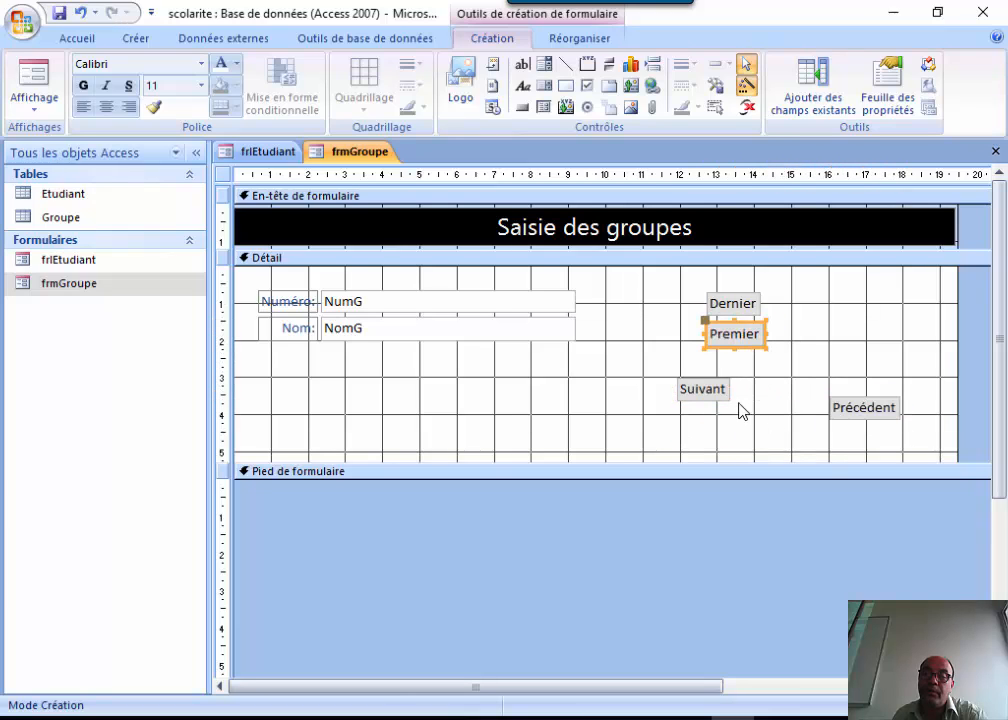
{"action": "left_click_drag", "start_coordinate": [713, 392], "coordinate": [742, 368]}
{"action": "left_click_drag", "start_coordinate": [844, 418], "coordinate": [734, 410]}
{"action": "left_click_drag", "start_coordinate": [693, 277], "coordinate": [821, 448]}
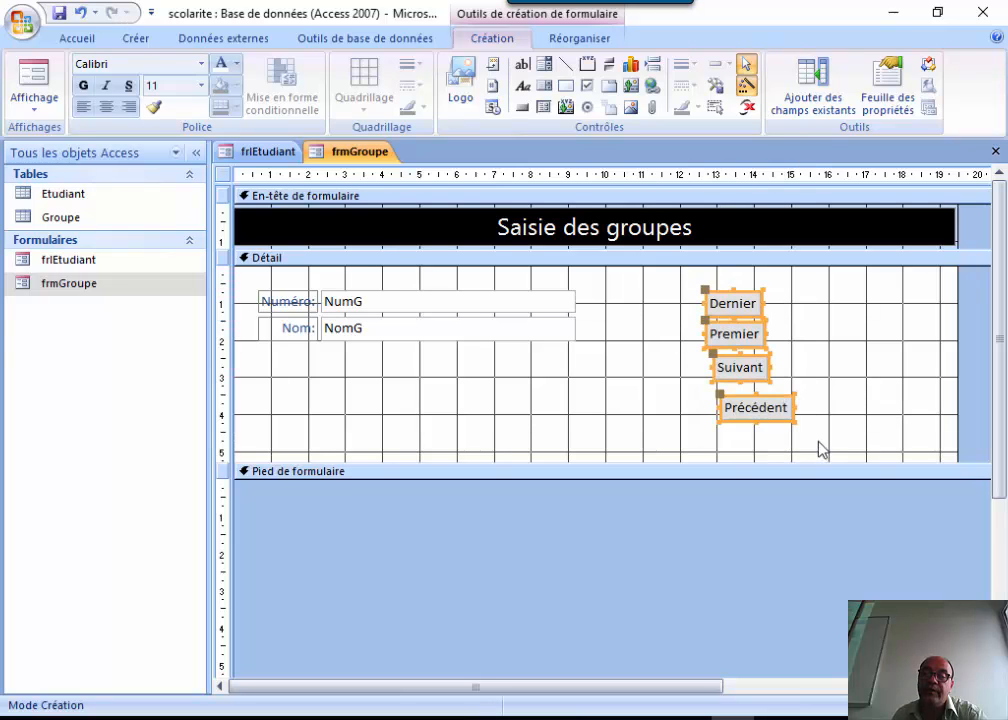
Left-align the four buttons and size them all to the tallest and widest.
{"action": "right_click", "coordinate": [741, 338]}
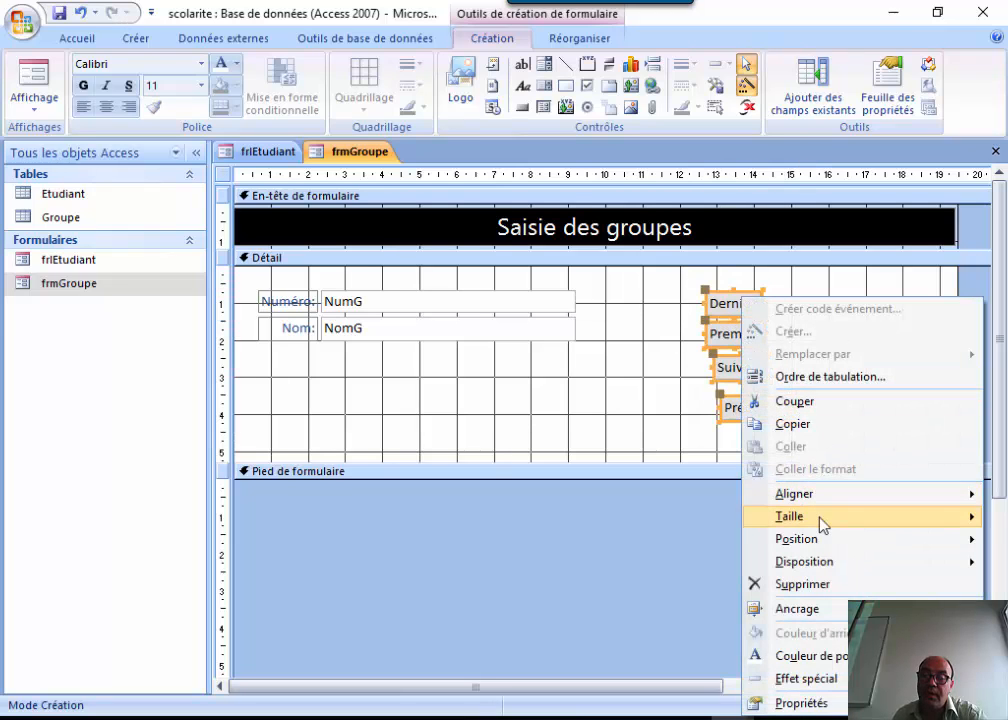
{"action": "mouse_move", "coordinate": [830, 496]}
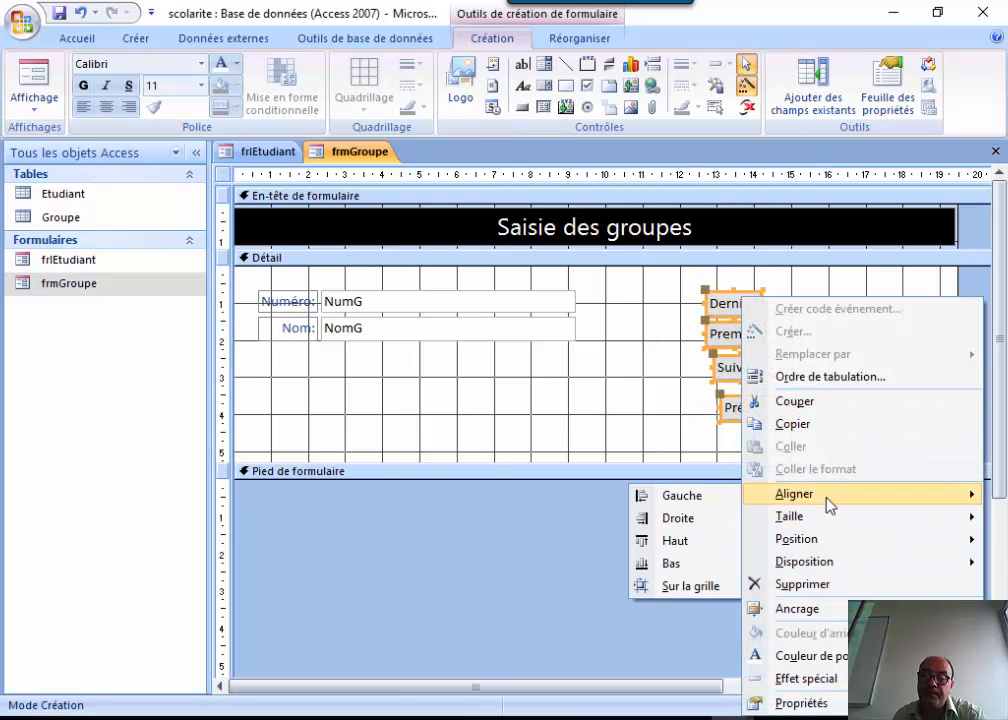
{"action": "left_click", "coordinate": [686, 496]}
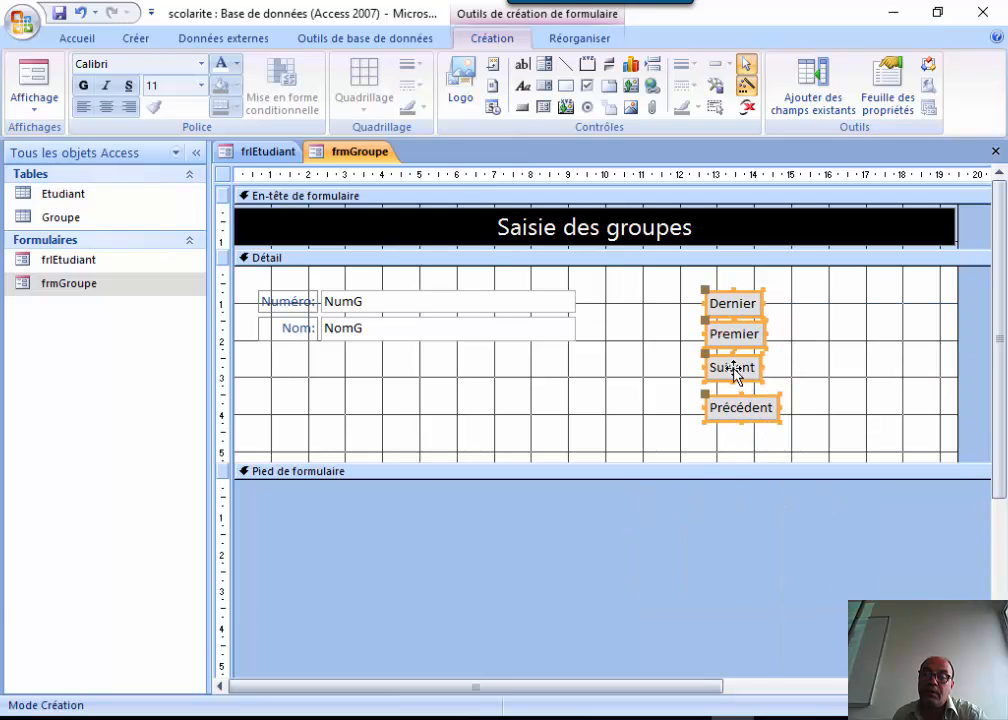
{"action": "right_click", "coordinate": [735, 372]}
{"action": "mouse_move", "coordinate": [813, 527]}
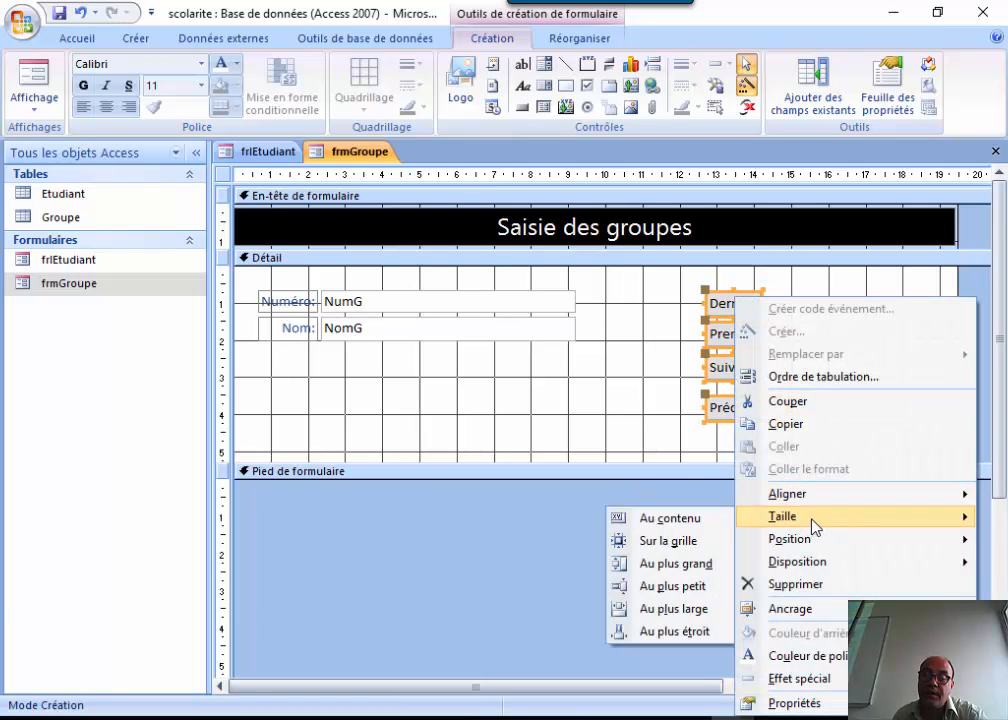
{"action": "left_click", "coordinate": [688, 564]}
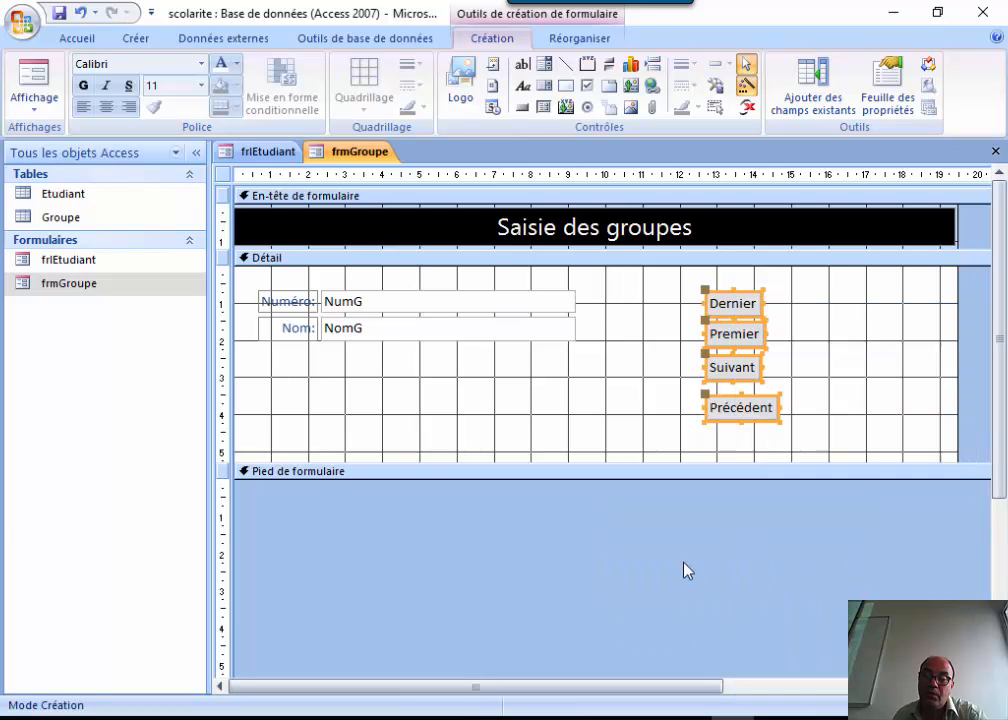
{"action": "right_click", "coordinate": [730, 300]}
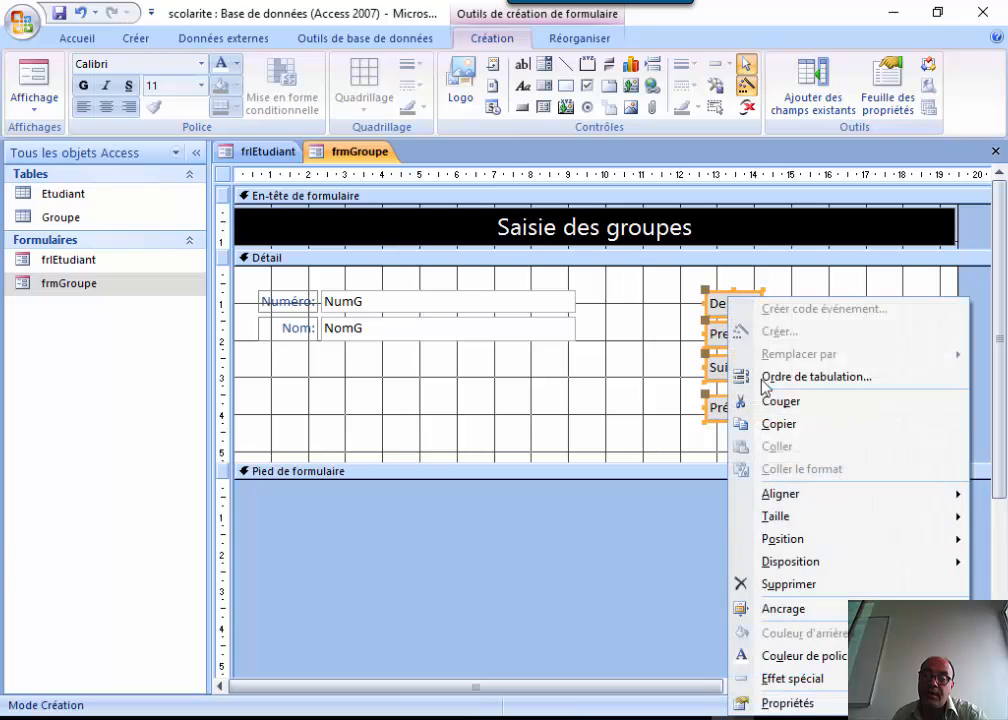
{"action": "mouse_move", "coordinate": [779, 517]}
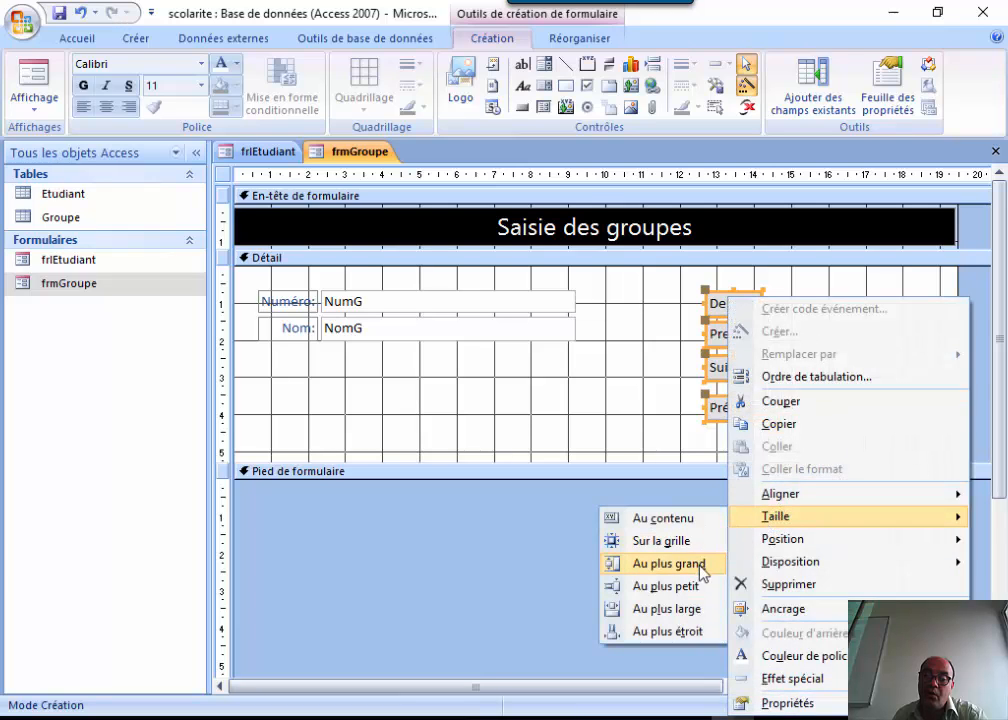
{"action": "left_click", "coordinate": [690, 608]}
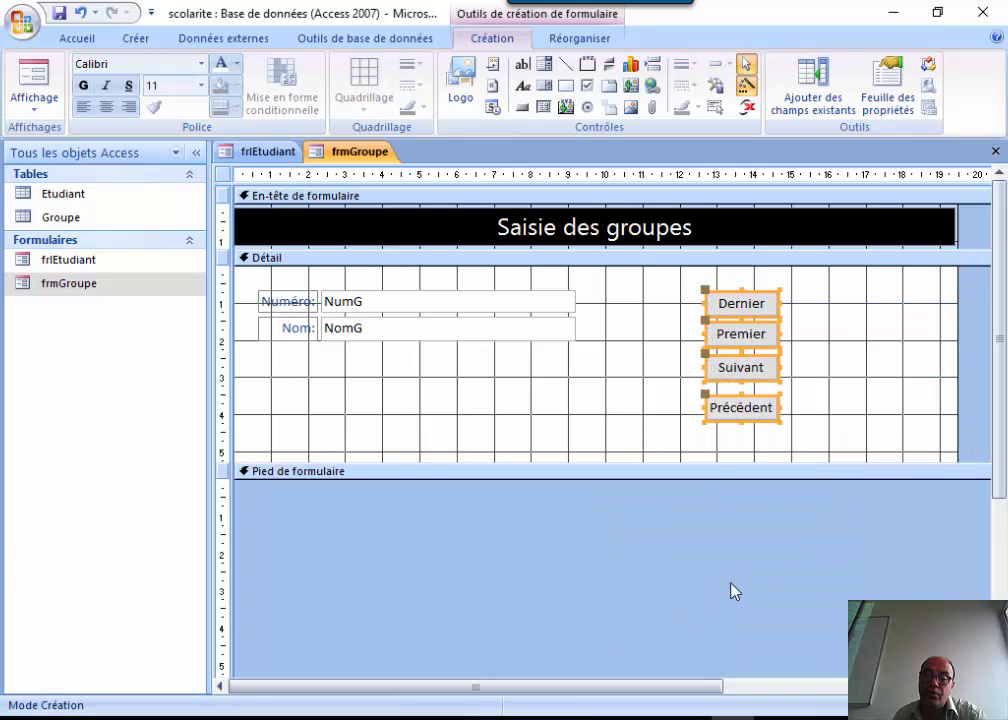
Put the four buttons into a Tabulaire layout.
{"action": "right_click", "coordinate": [754, 306]}
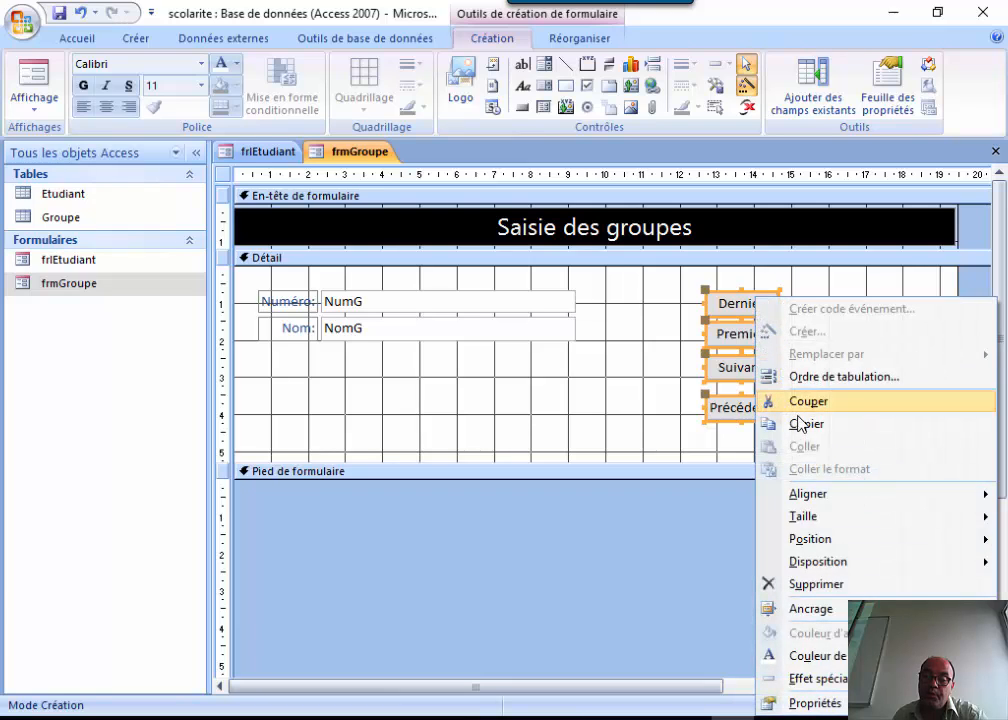
{"action": "mouse_move", "coordinate": [869, 502]}
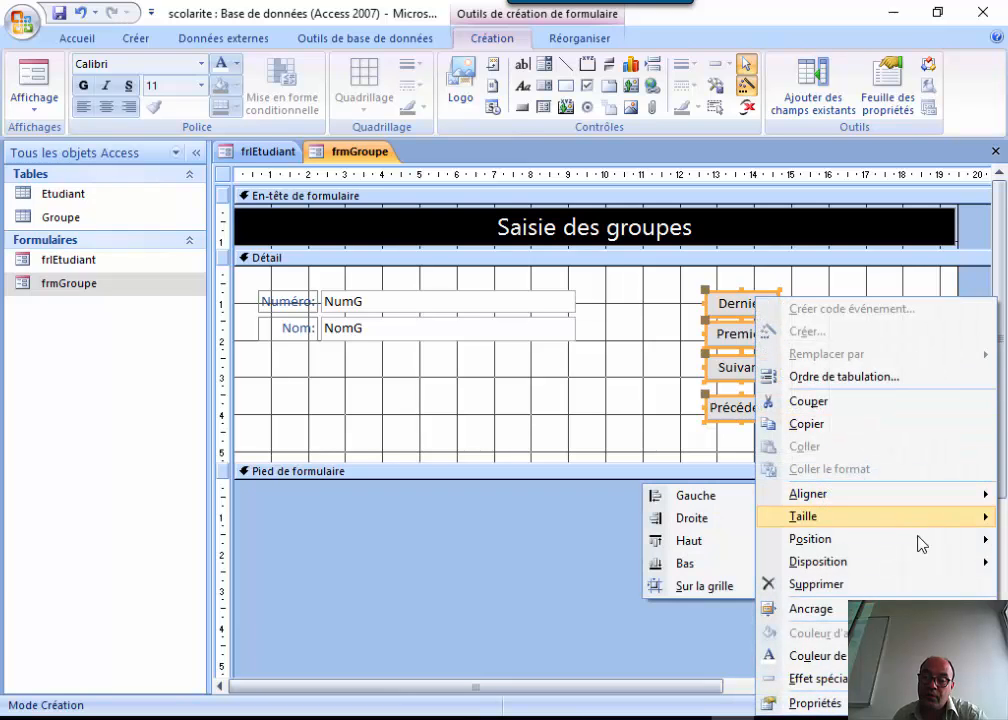
{"action": "mouse_move", "coordinate": [909, 567]}
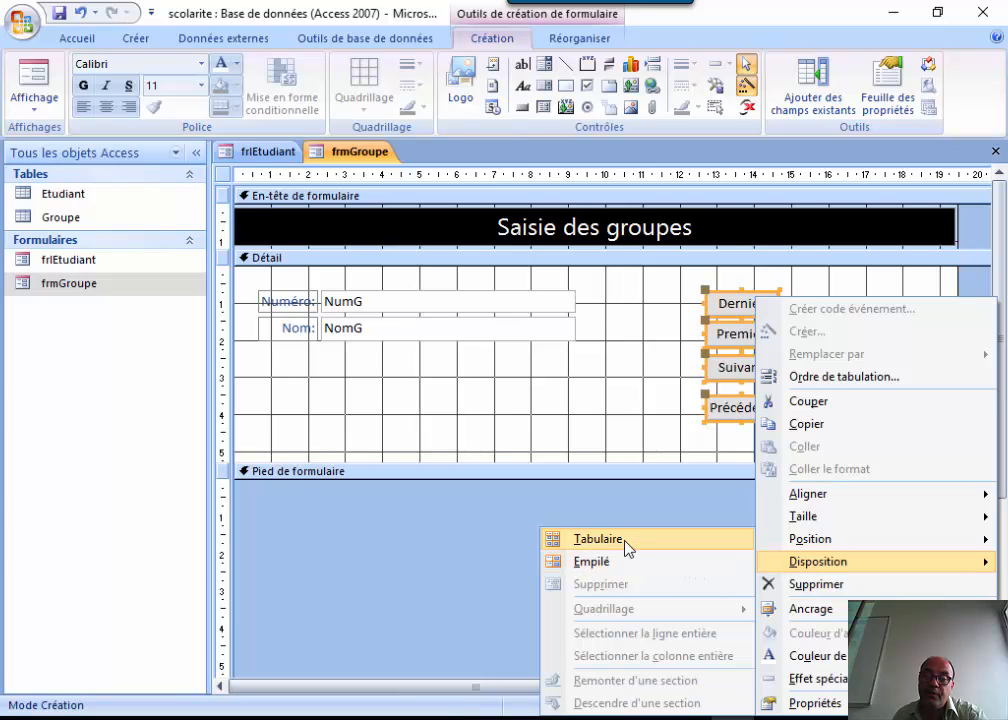
{"action": "left_click", "coordinate": [598, 540]}
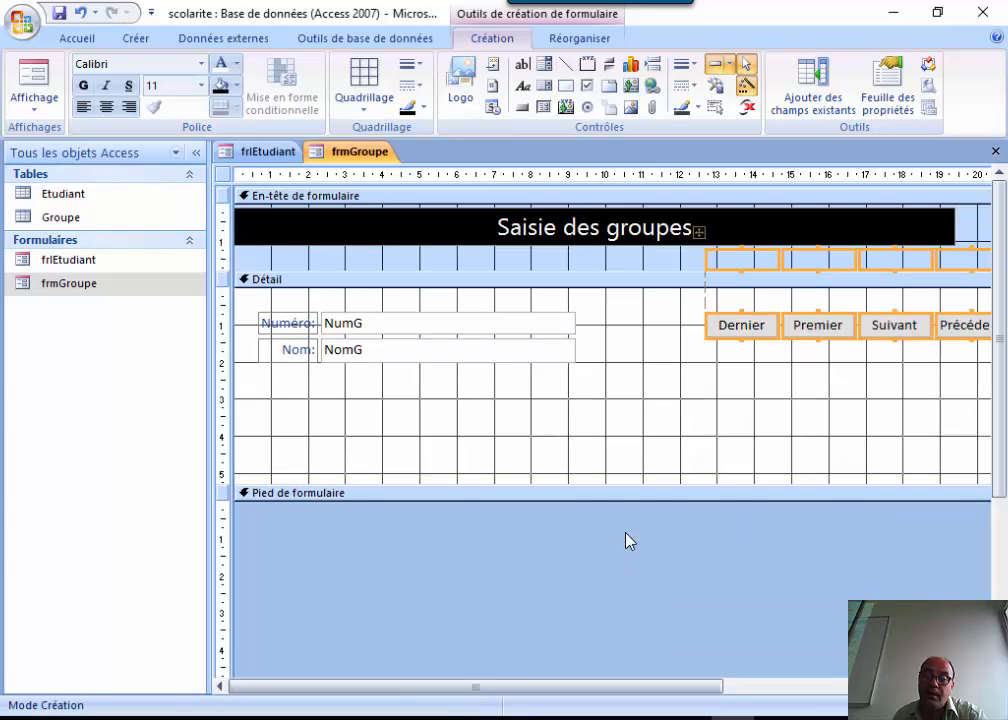
Move the button row and switch the four buttons to an Empilé stacked layout.
{"action": "left_click_drag", "start_coordinate": [720, 334], "coordinate": [700, 423]}
{"action": "left_click", "coordinate": [731, 396]}
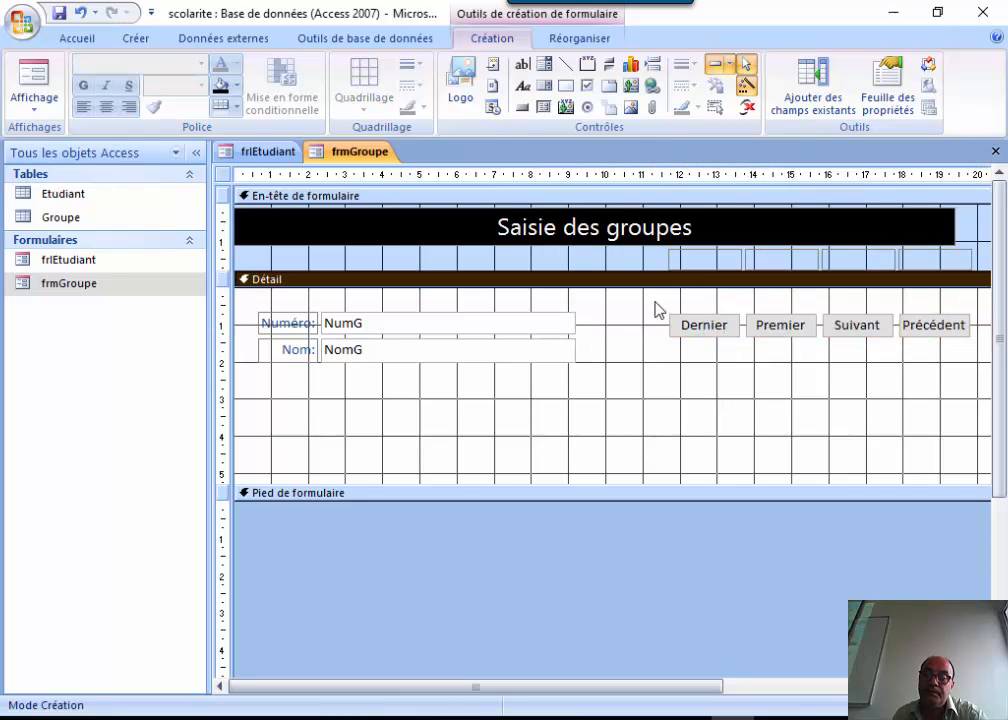
{"action": "left_click", "coordinate": [681, 259]}
{"action": "left_click", "coordinate": [683, 255]}
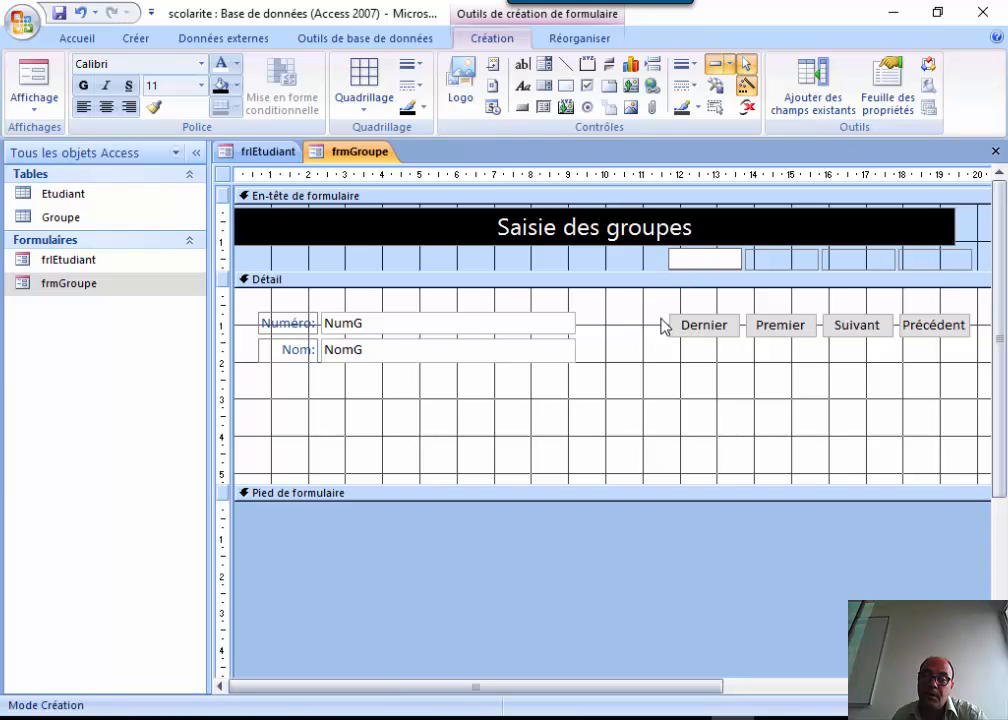
{"action": "left_click_drag", "start_coordinate": [653, 302], "coordinate": [958, 372]}
{"action": "right_click", "coordinate": [767, 326]}
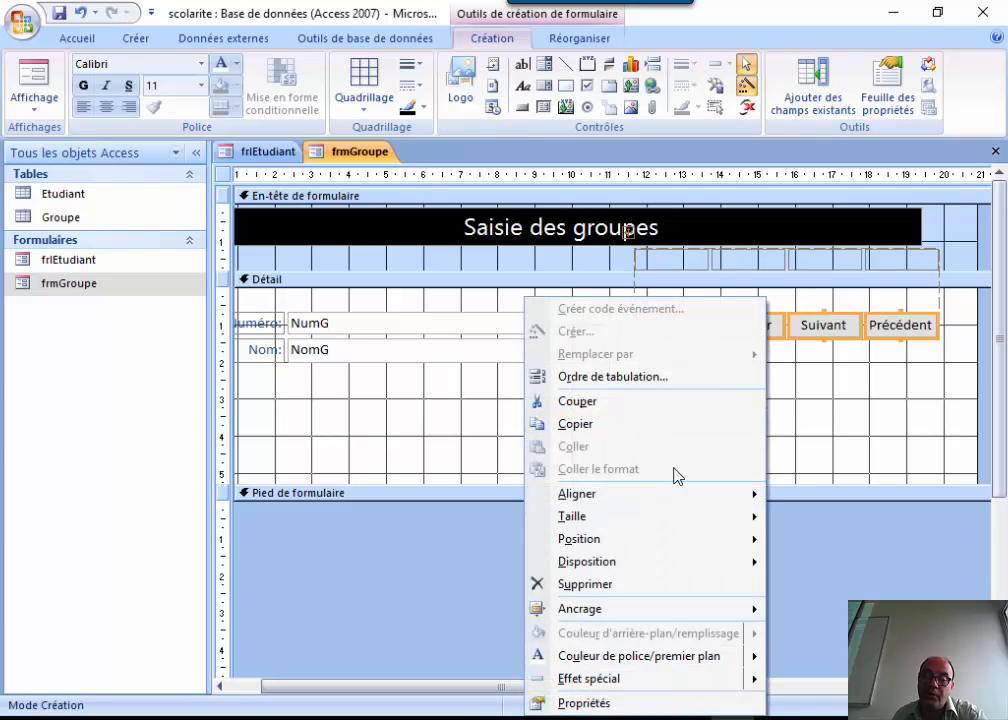
{"action": "mouse_move", "coordinate": [636, 563]}
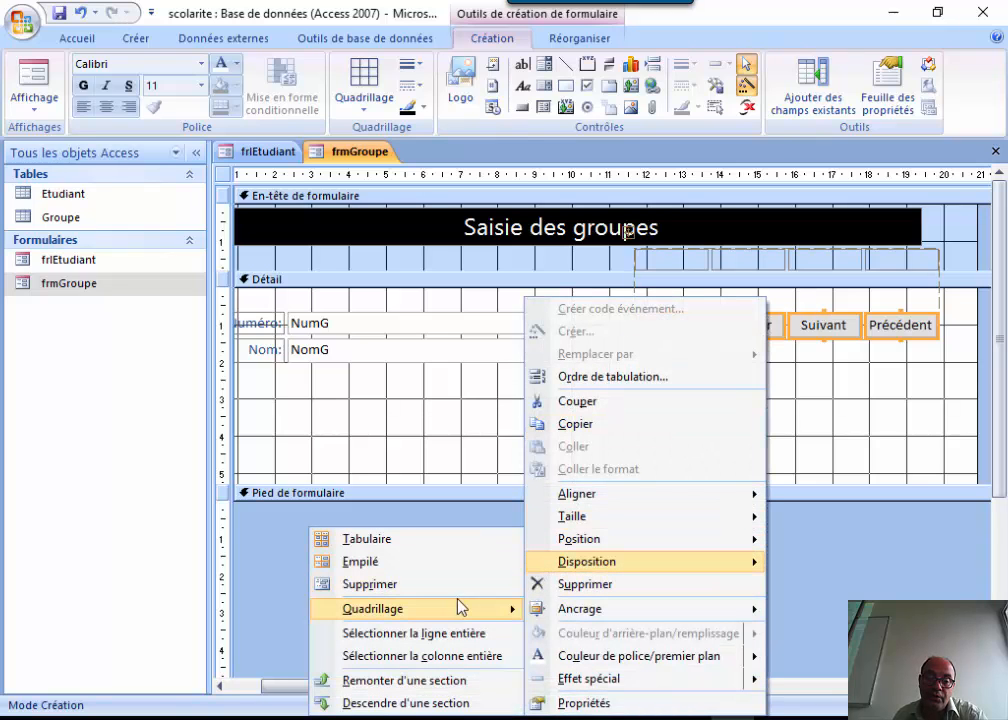
{"action": "left_click", "coordinate": [413, 565]}
Move the stacked buttons up beside the fields, shorten the Détail section, and view the form.
{"action": "left_click", "coordinate": [860, 400]}
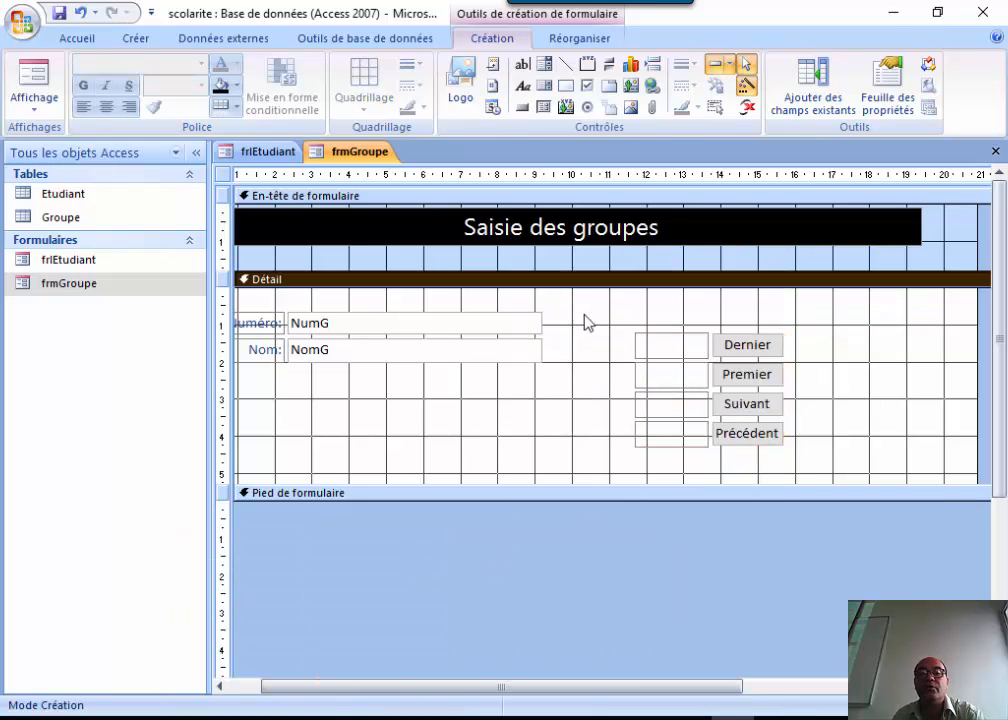
{"action": "left_click_drag", "start_coordinate": [588, 325], "coordinate": [785, 447]}
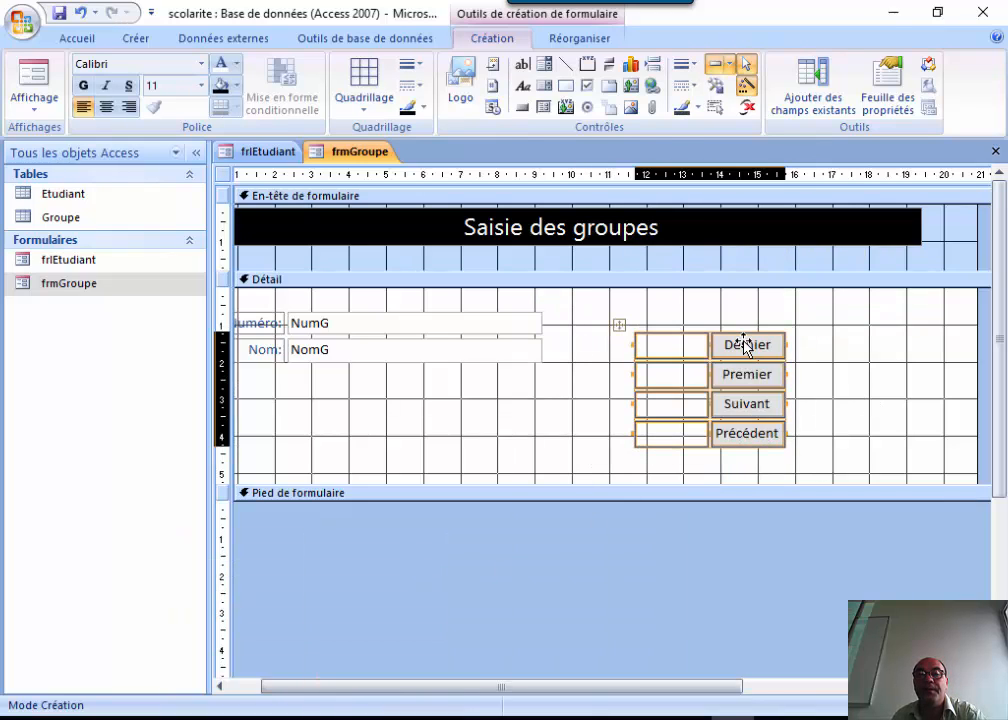
{"action": "left_click_drag", "start_coordinate": [745, 351], "coordinate": [722, 321]}
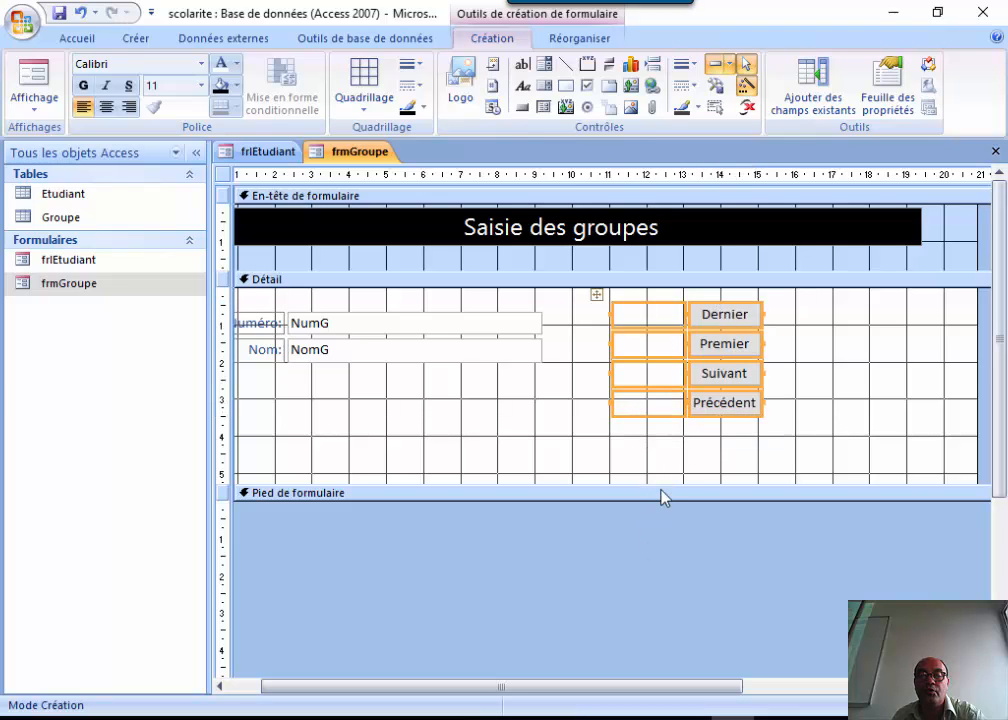
{"action": "left_click_drag", "start_coordinate": [660, 483], "coordinate": [655, 419]}
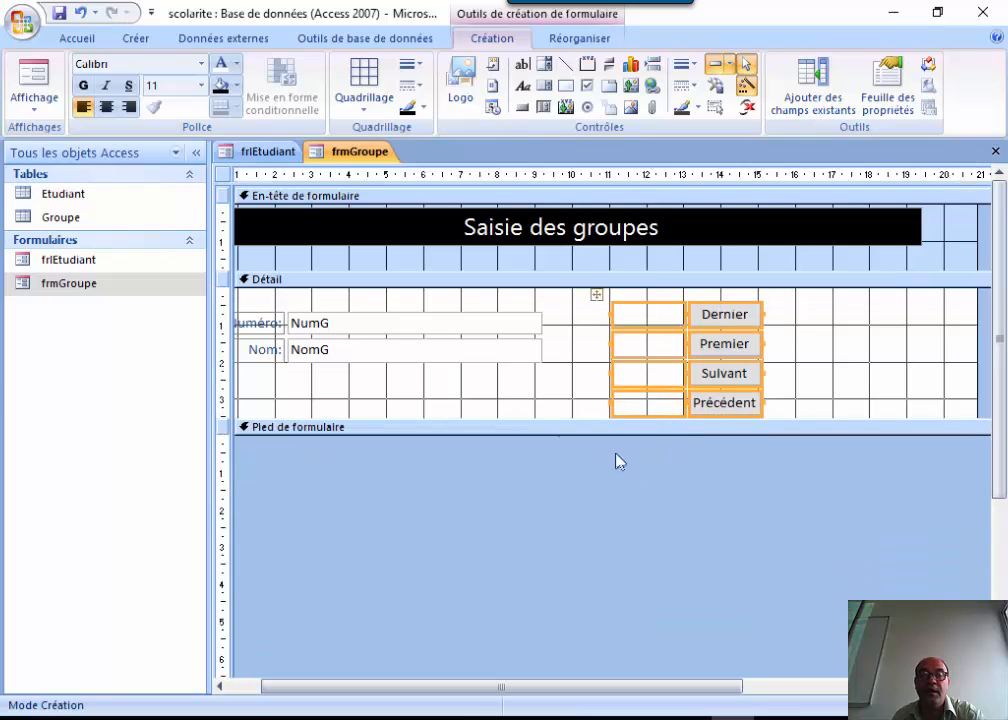
{"action": "left_click", "coordinate": [28, 92]}
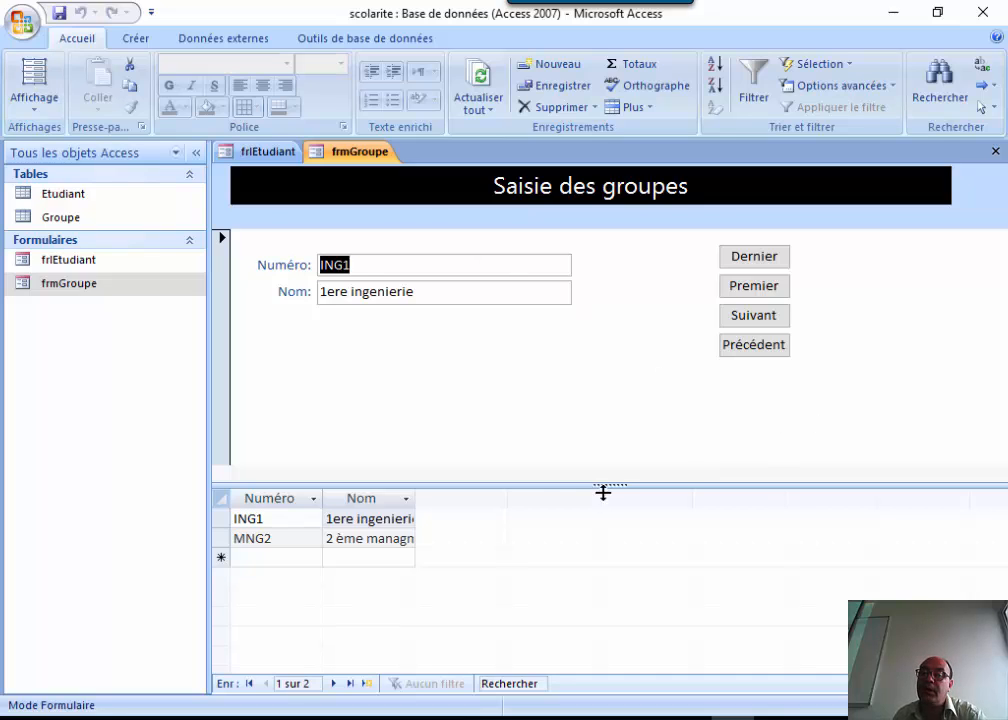
Raise the split-form divider to enlarge the ING1/MNG2 datasheet, then save frmGroupe.
{"action": "left_click_drag", "start_coordinate": [575, 484], "coordinate": [610, 461]}
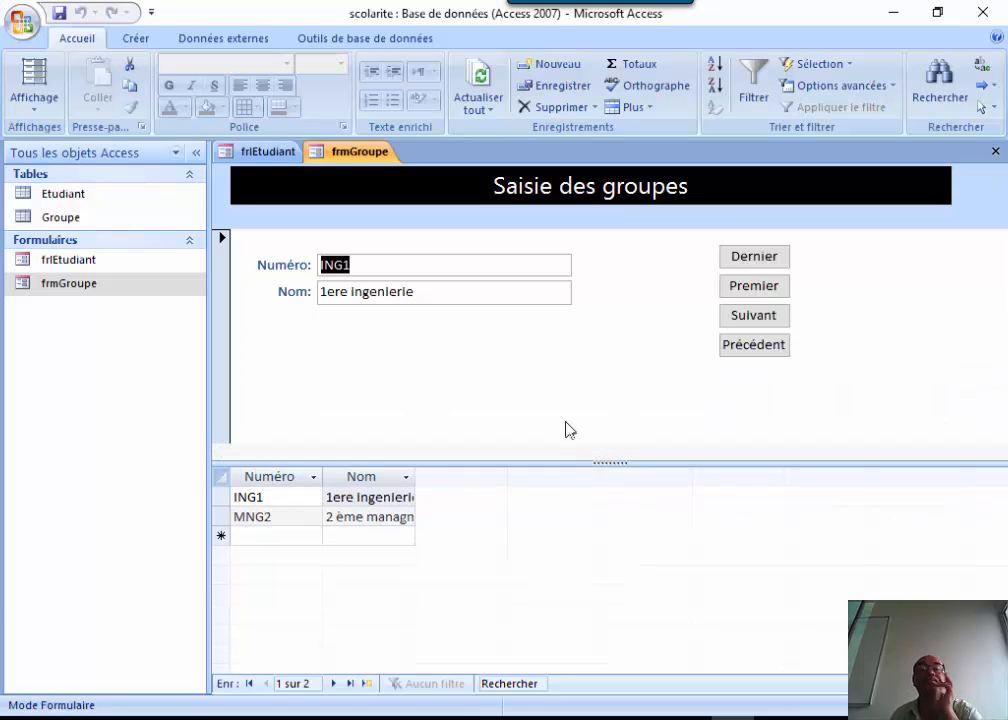
{"action": "left_click", "coordinate": [61, 17]}
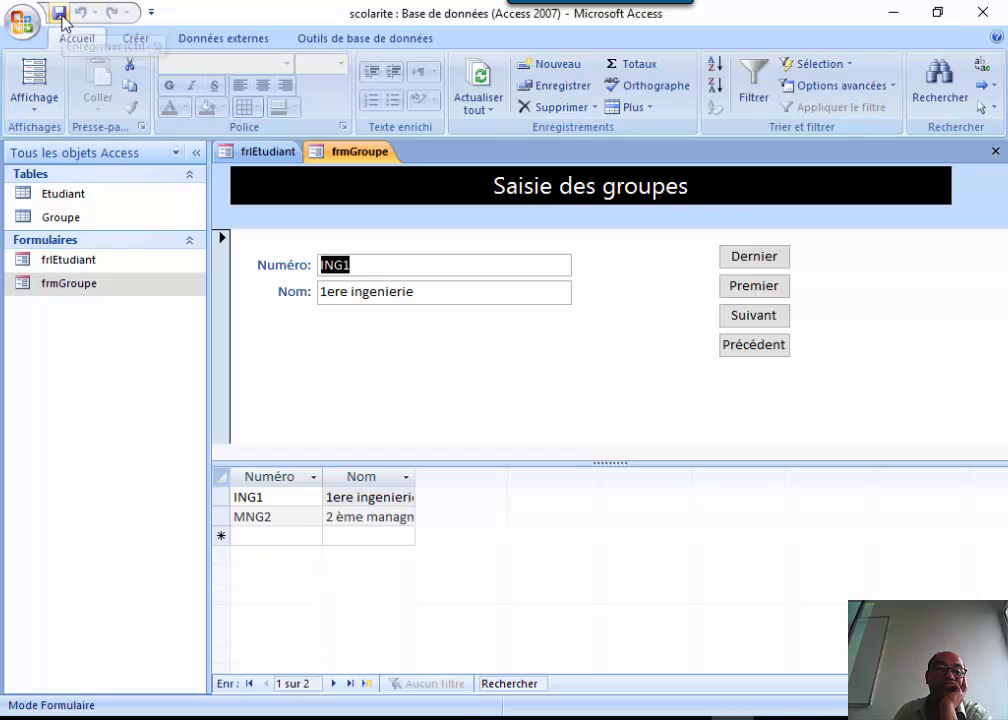